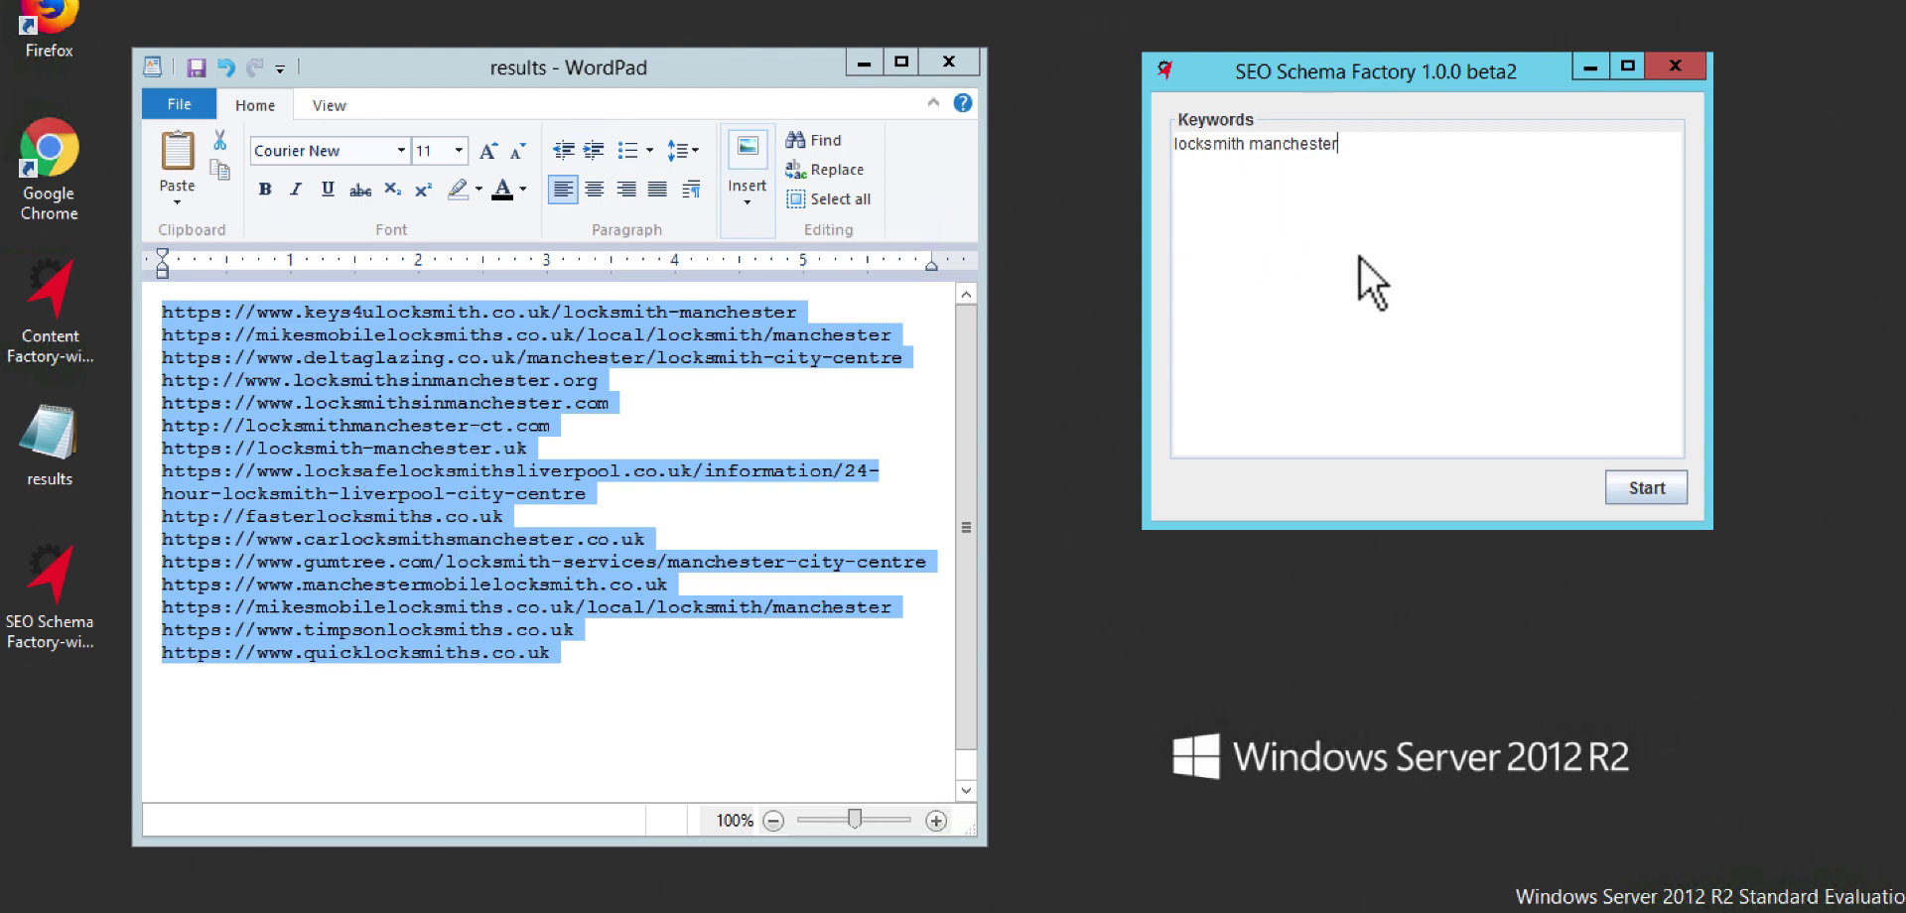
- Run the locksmith manchester search, accept the 56 expanded keywords, and dismiss the no-schemas message
click(1647, 488)
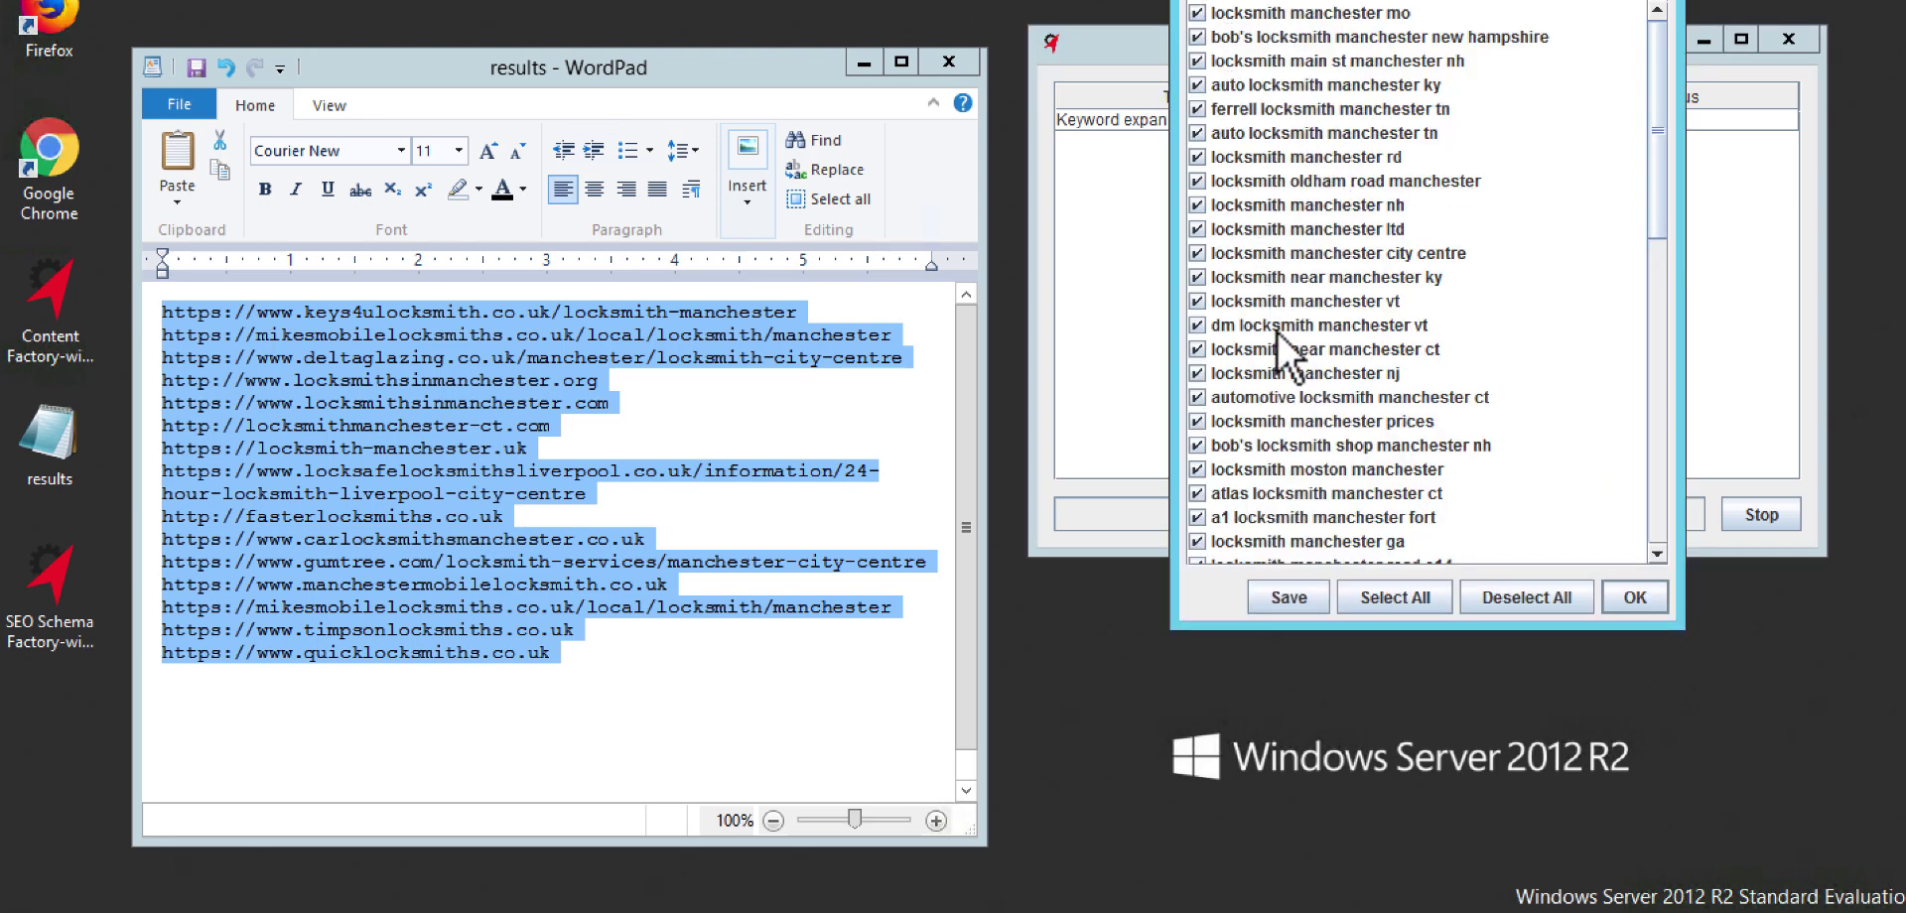
scroll(1338, 24, down, 5)
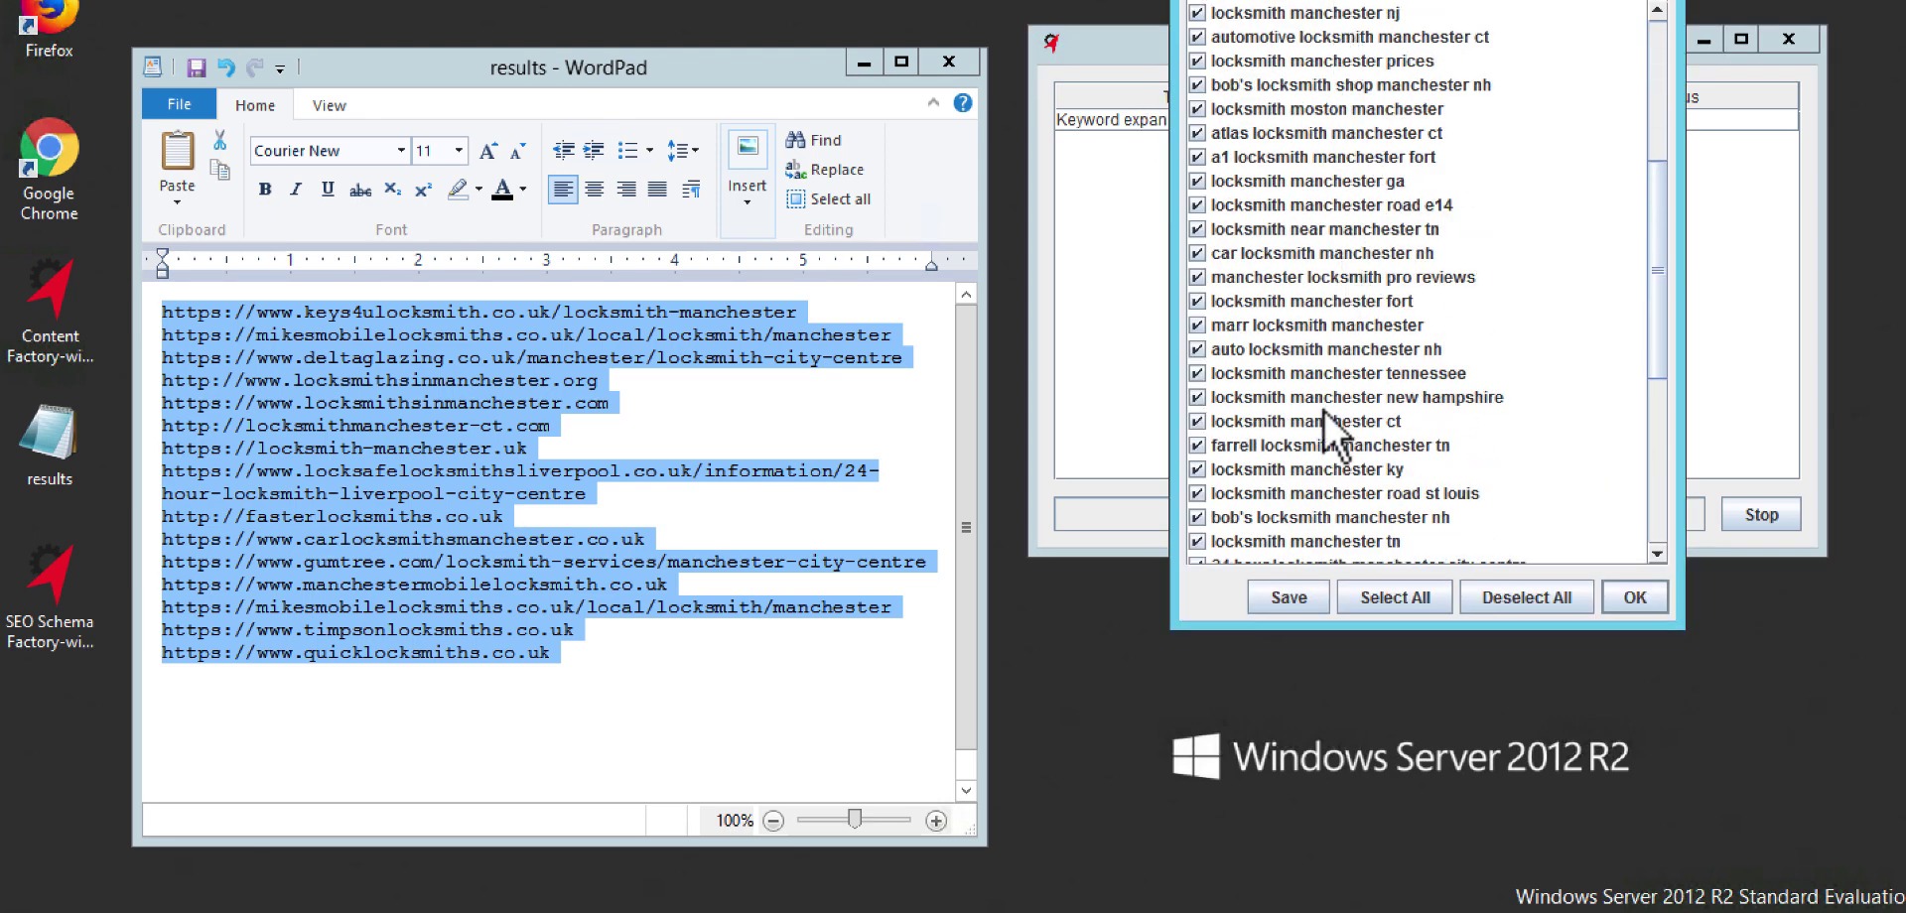
scroll(1325, 409, down, 6)
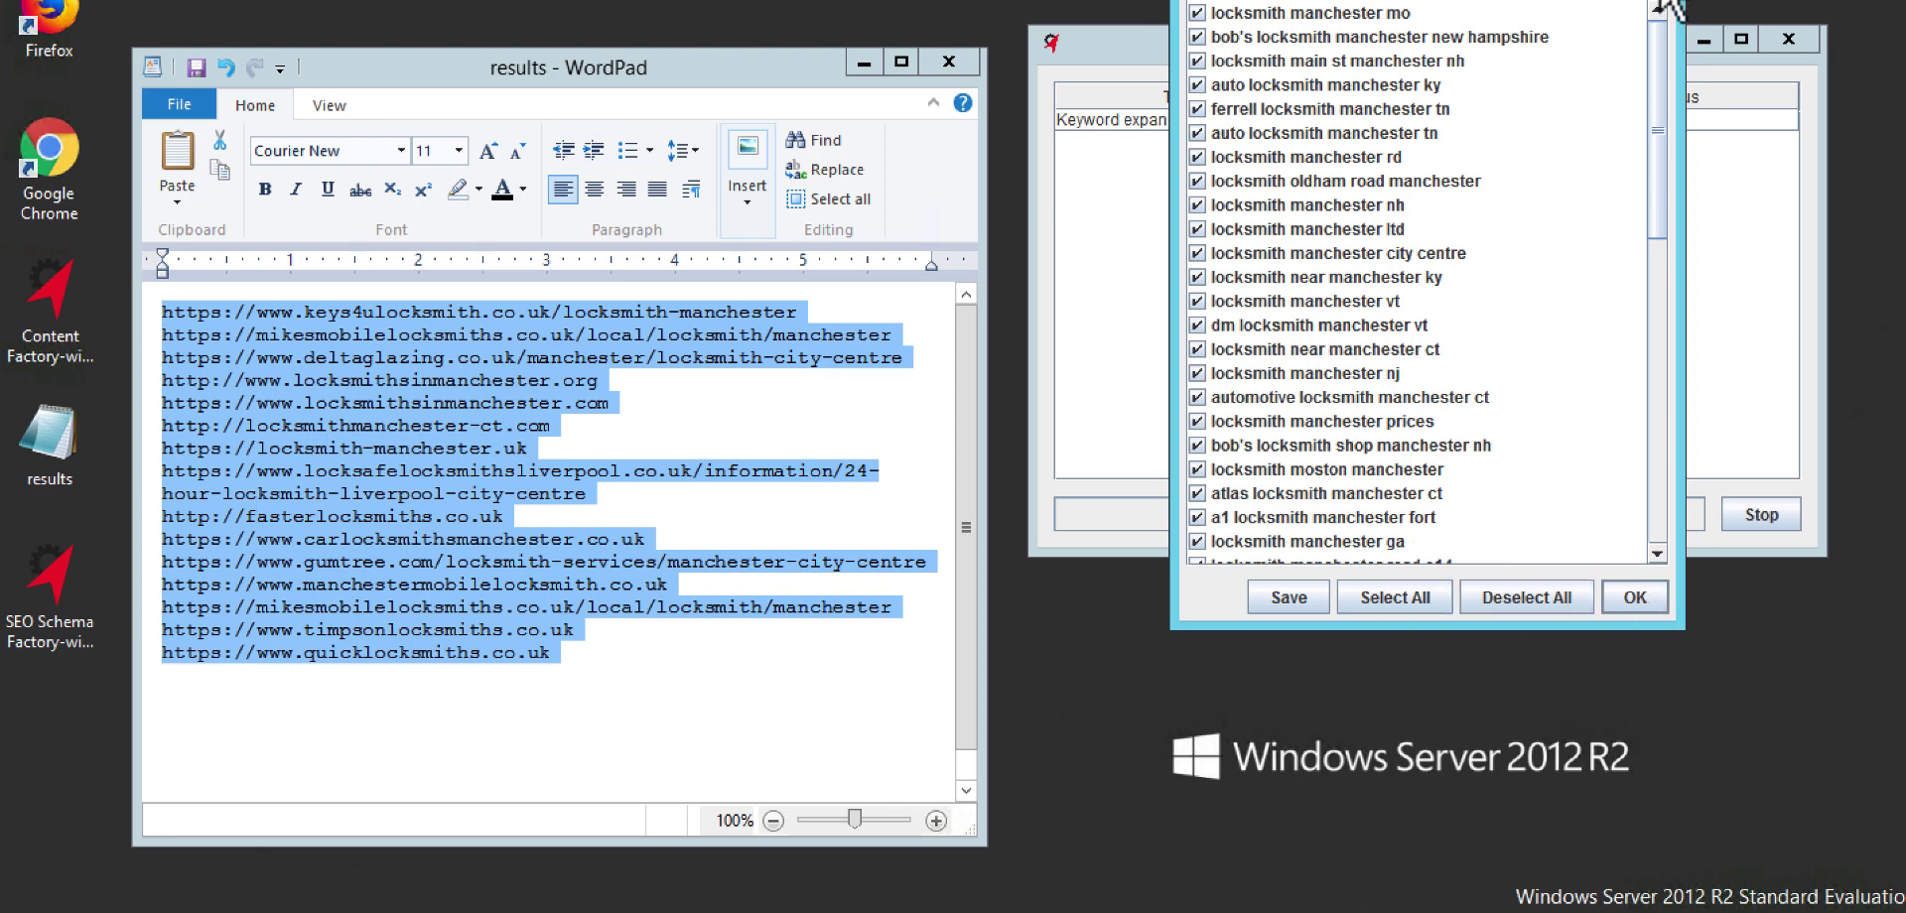
key(Return)
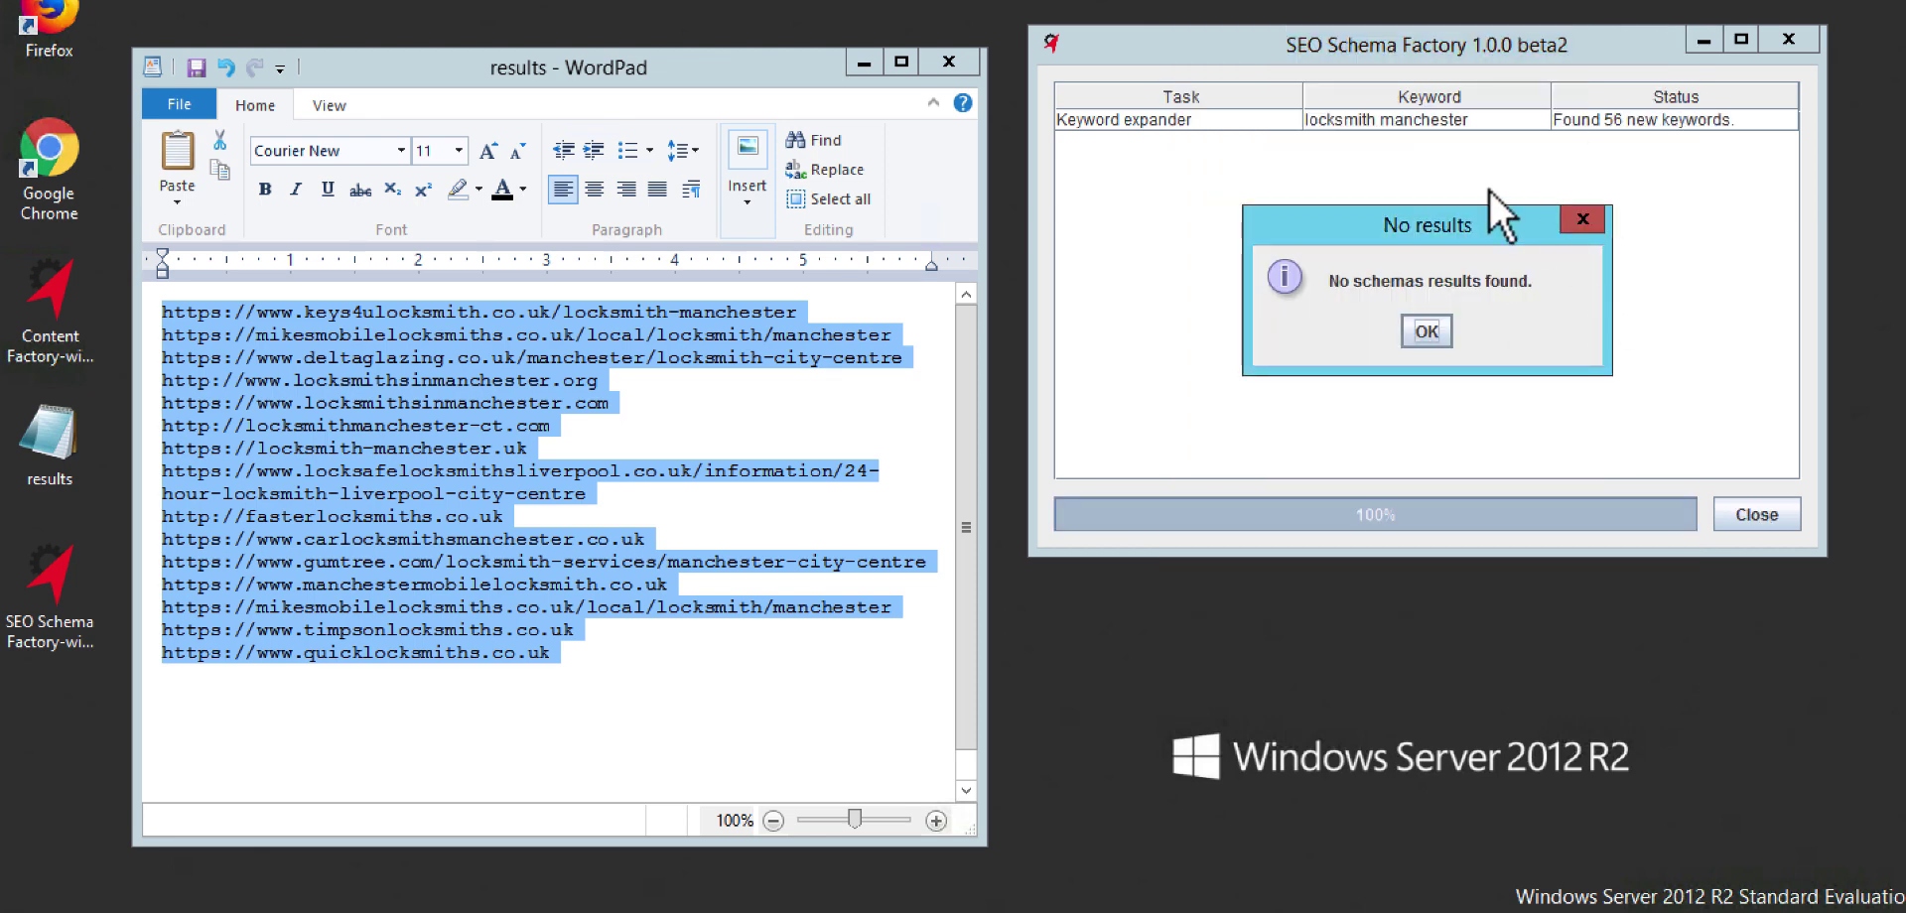
click(1581, 212)
- Select the result URLs in the WordPad document and copy them
click(621, 656)
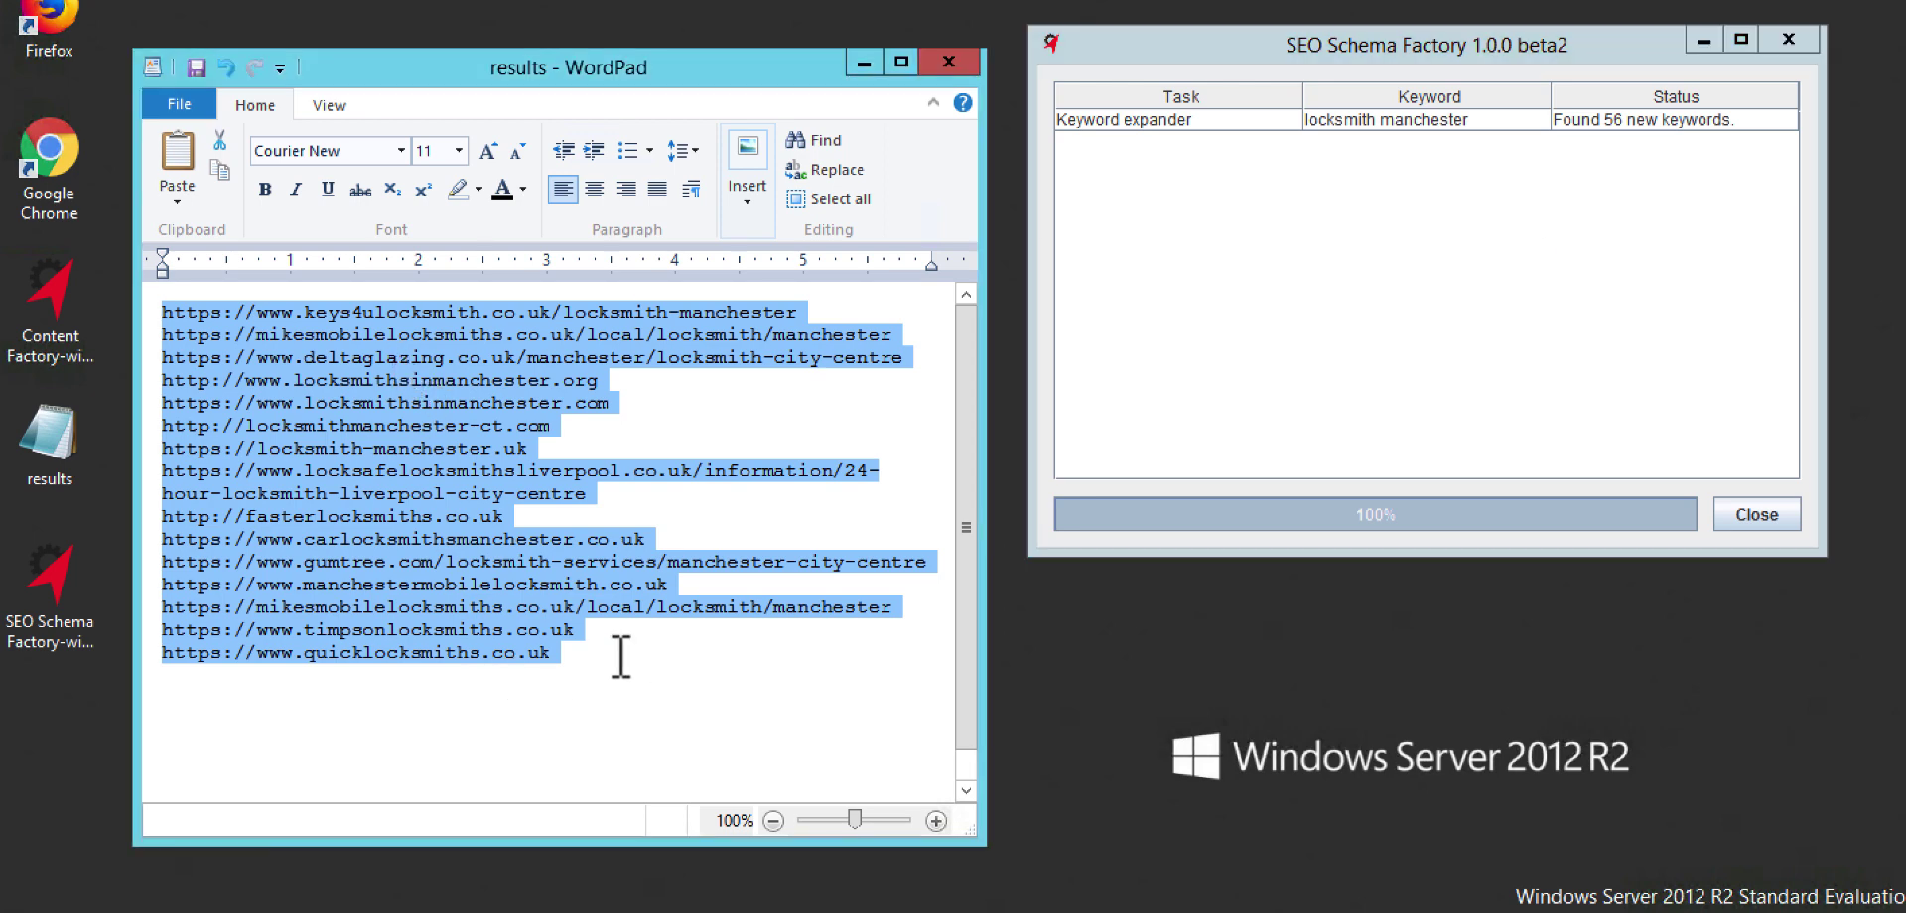
click(603, 655)
drag(560, 655, 149, 306)
key(super+c)
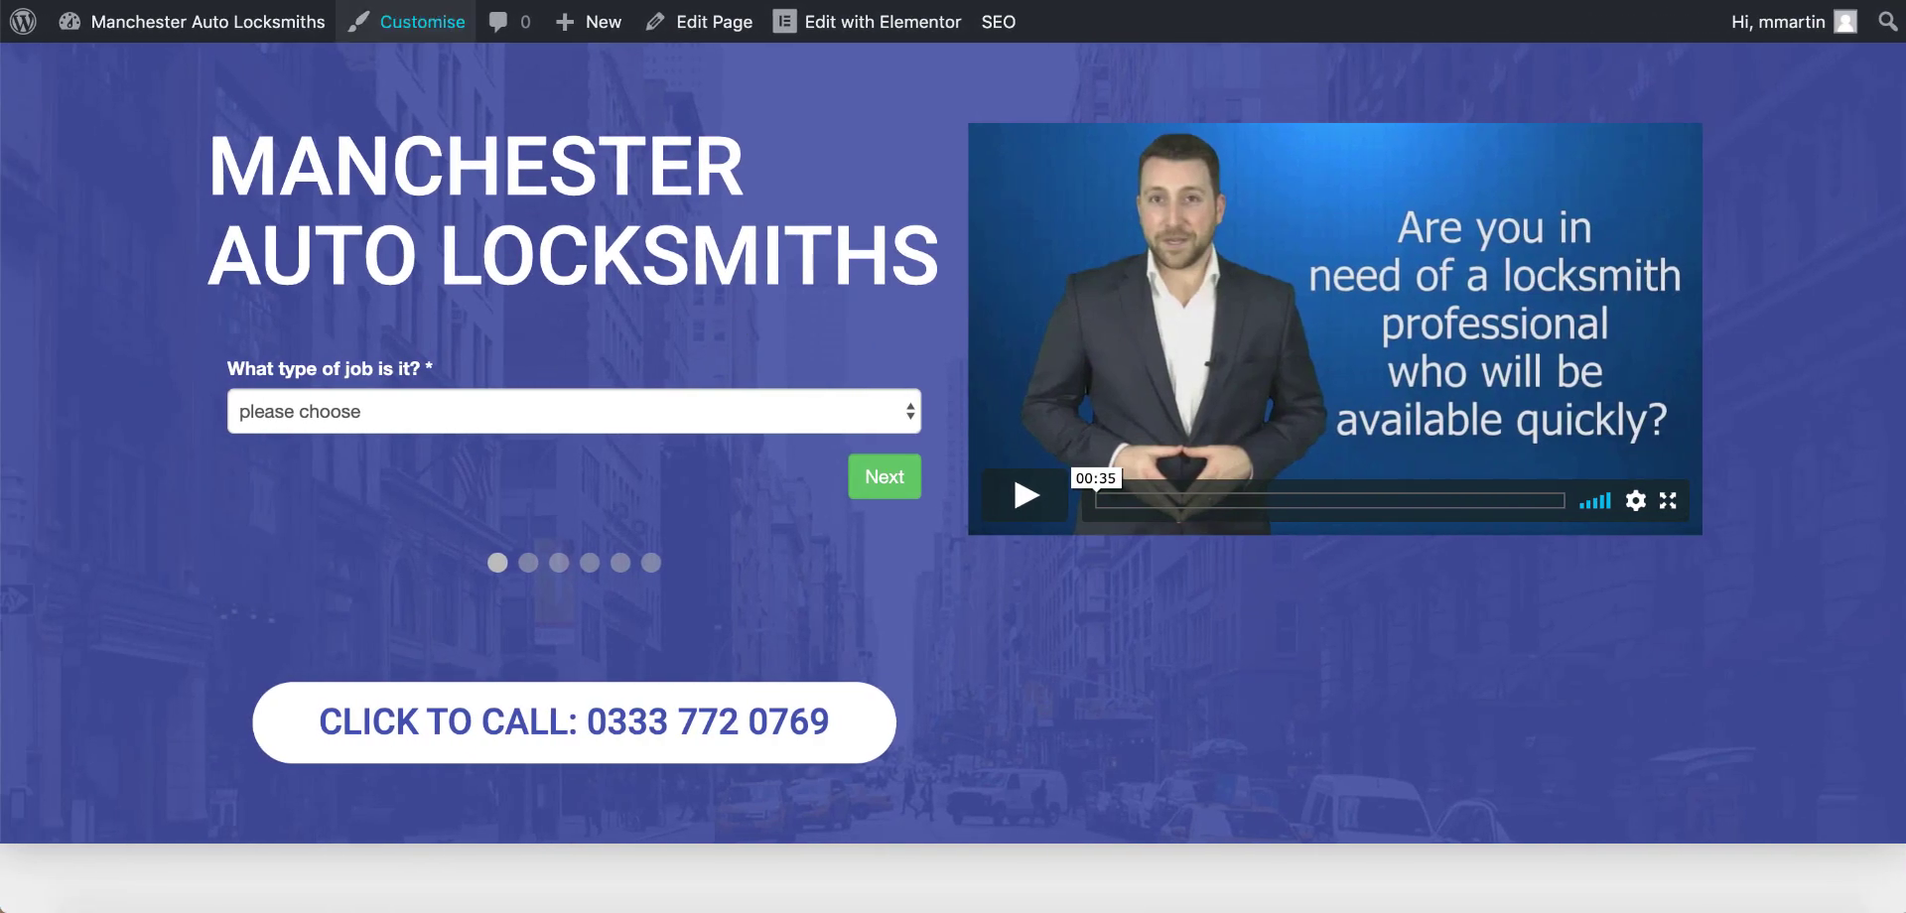
- Go via the dashboard to the live homepage, edit it, and open its Schema Builder
click(209, 22)
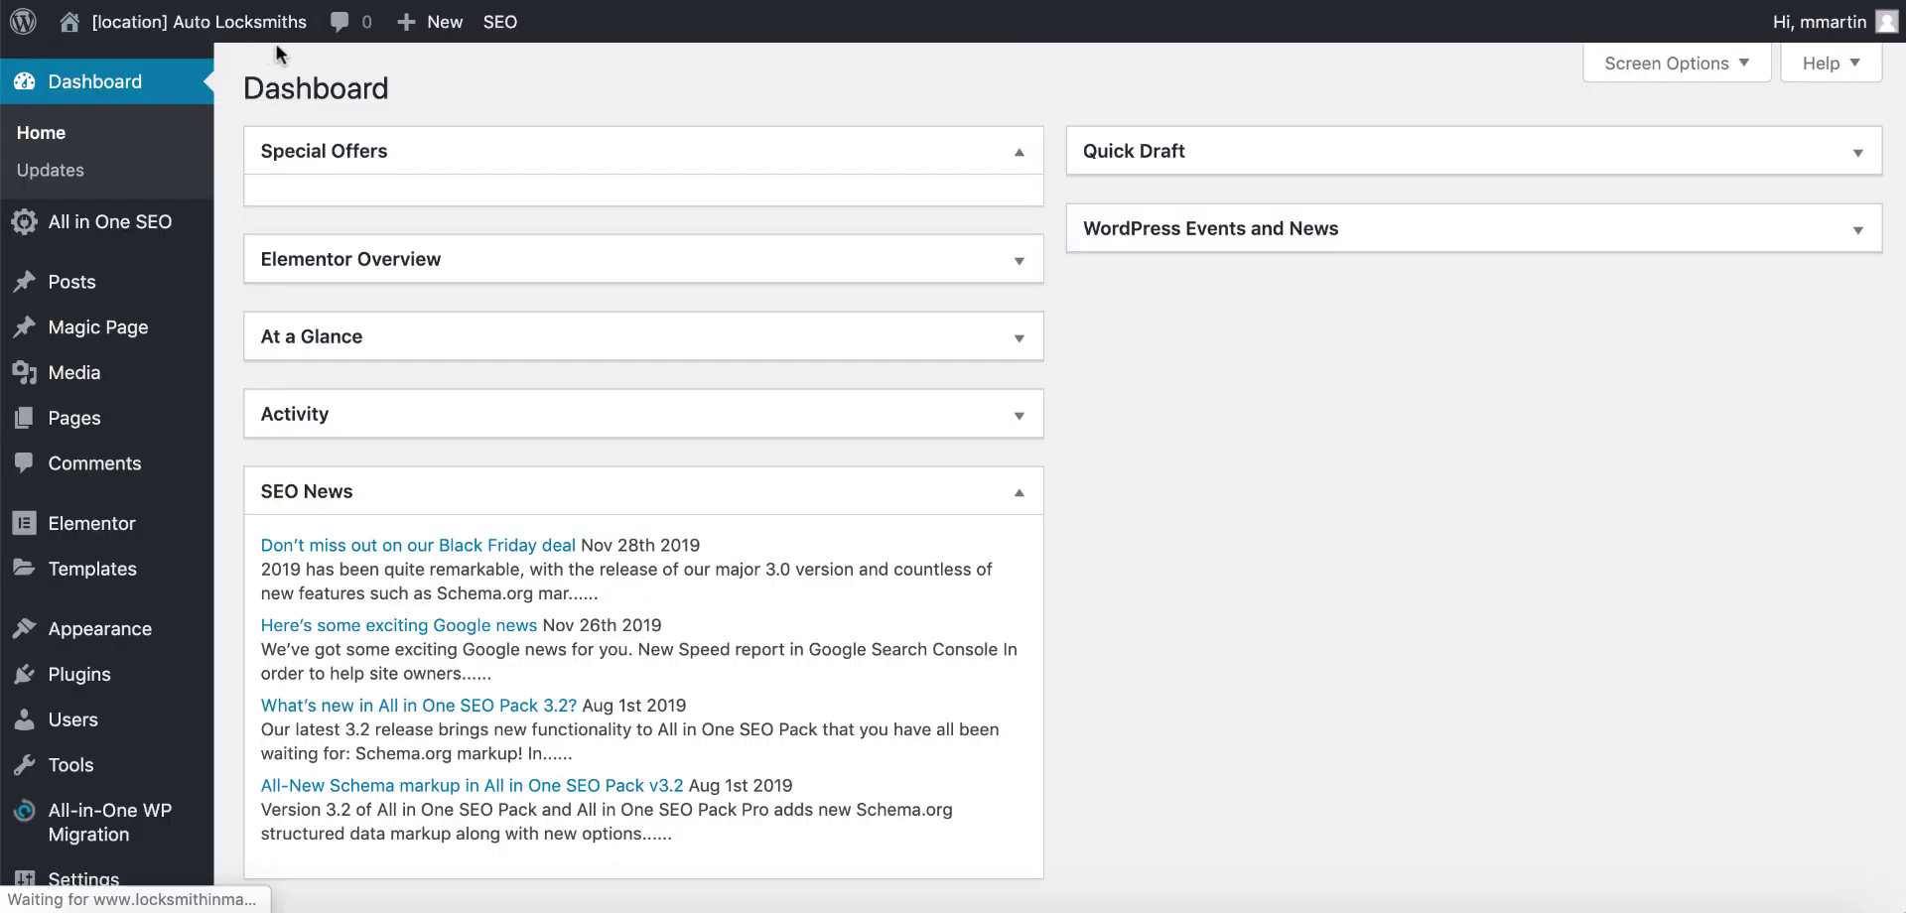
click(181, 37)
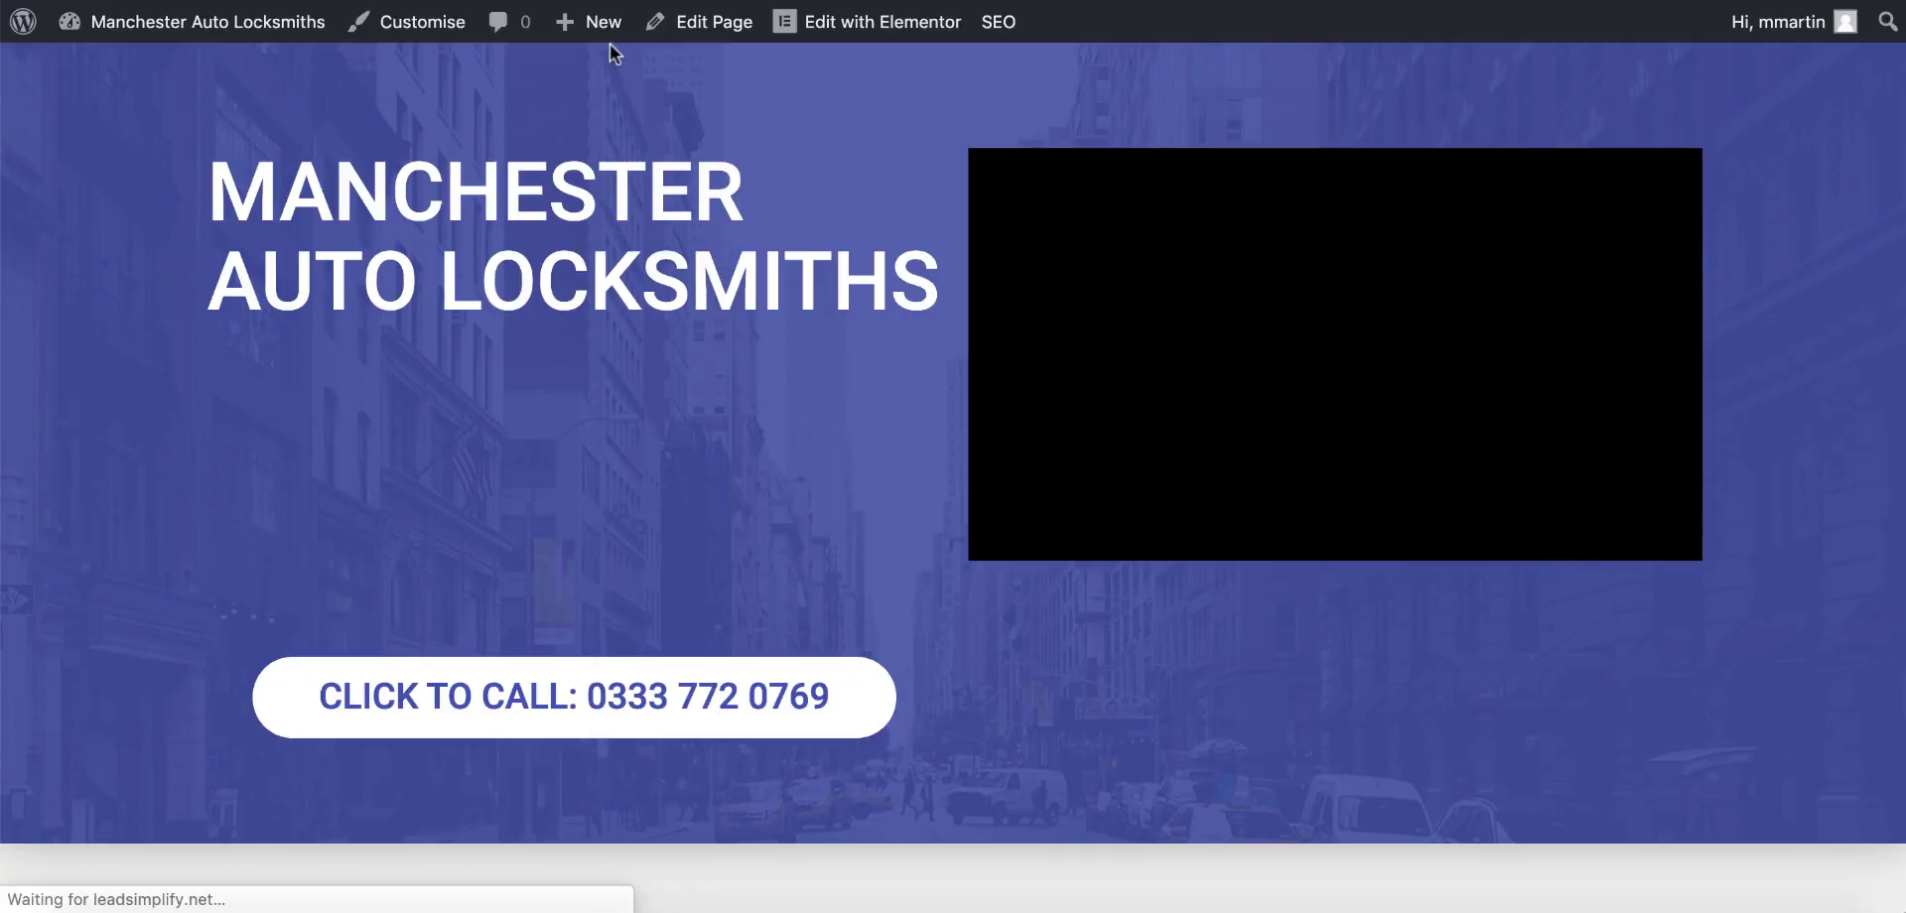
click(735, 34)
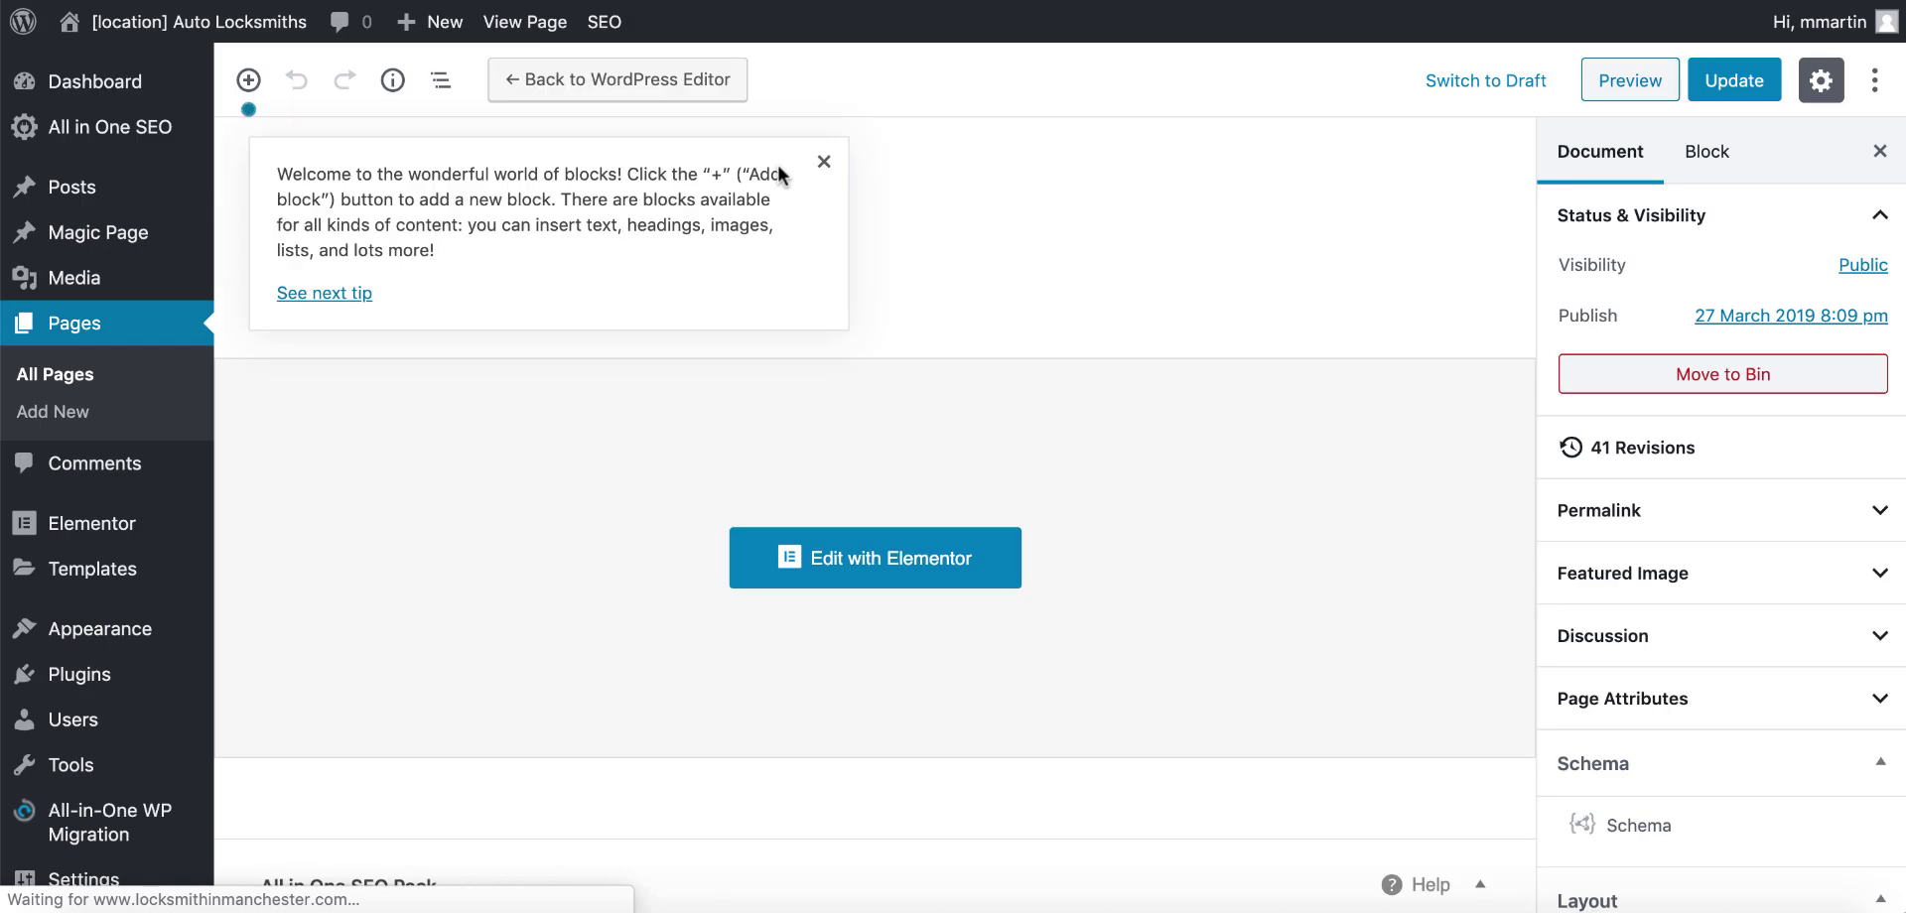
scroll(1722, 452, down, 3)
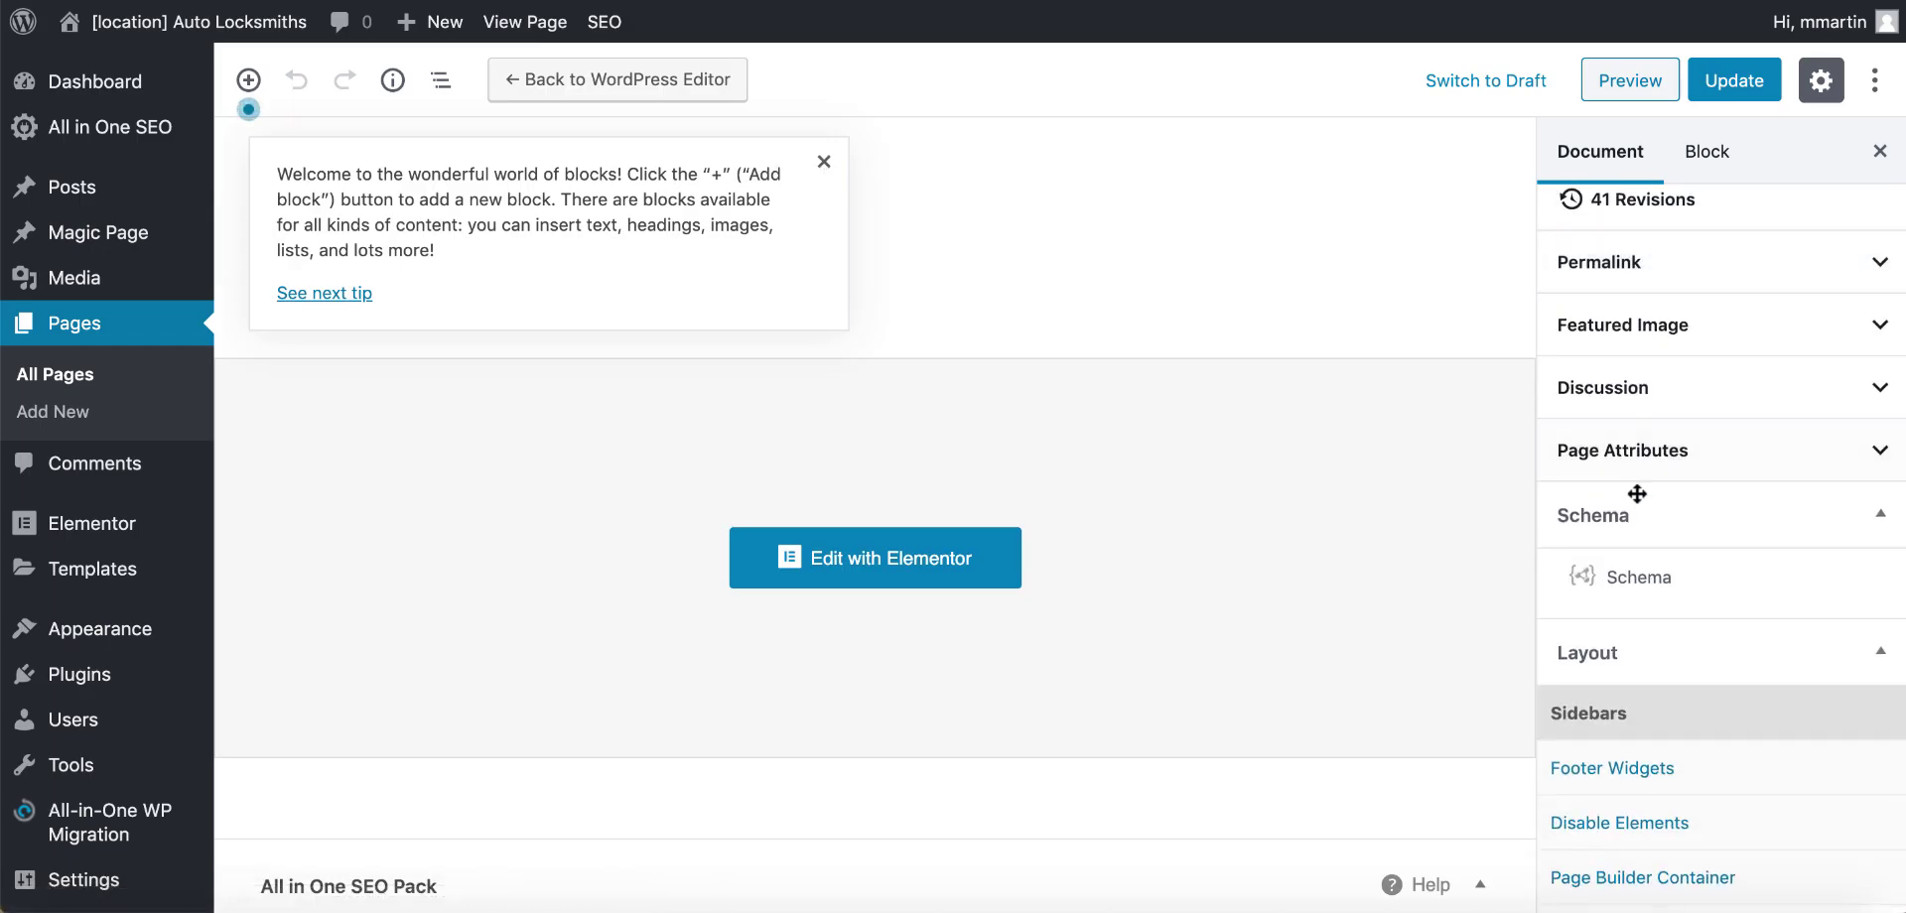
click(1588, 584)
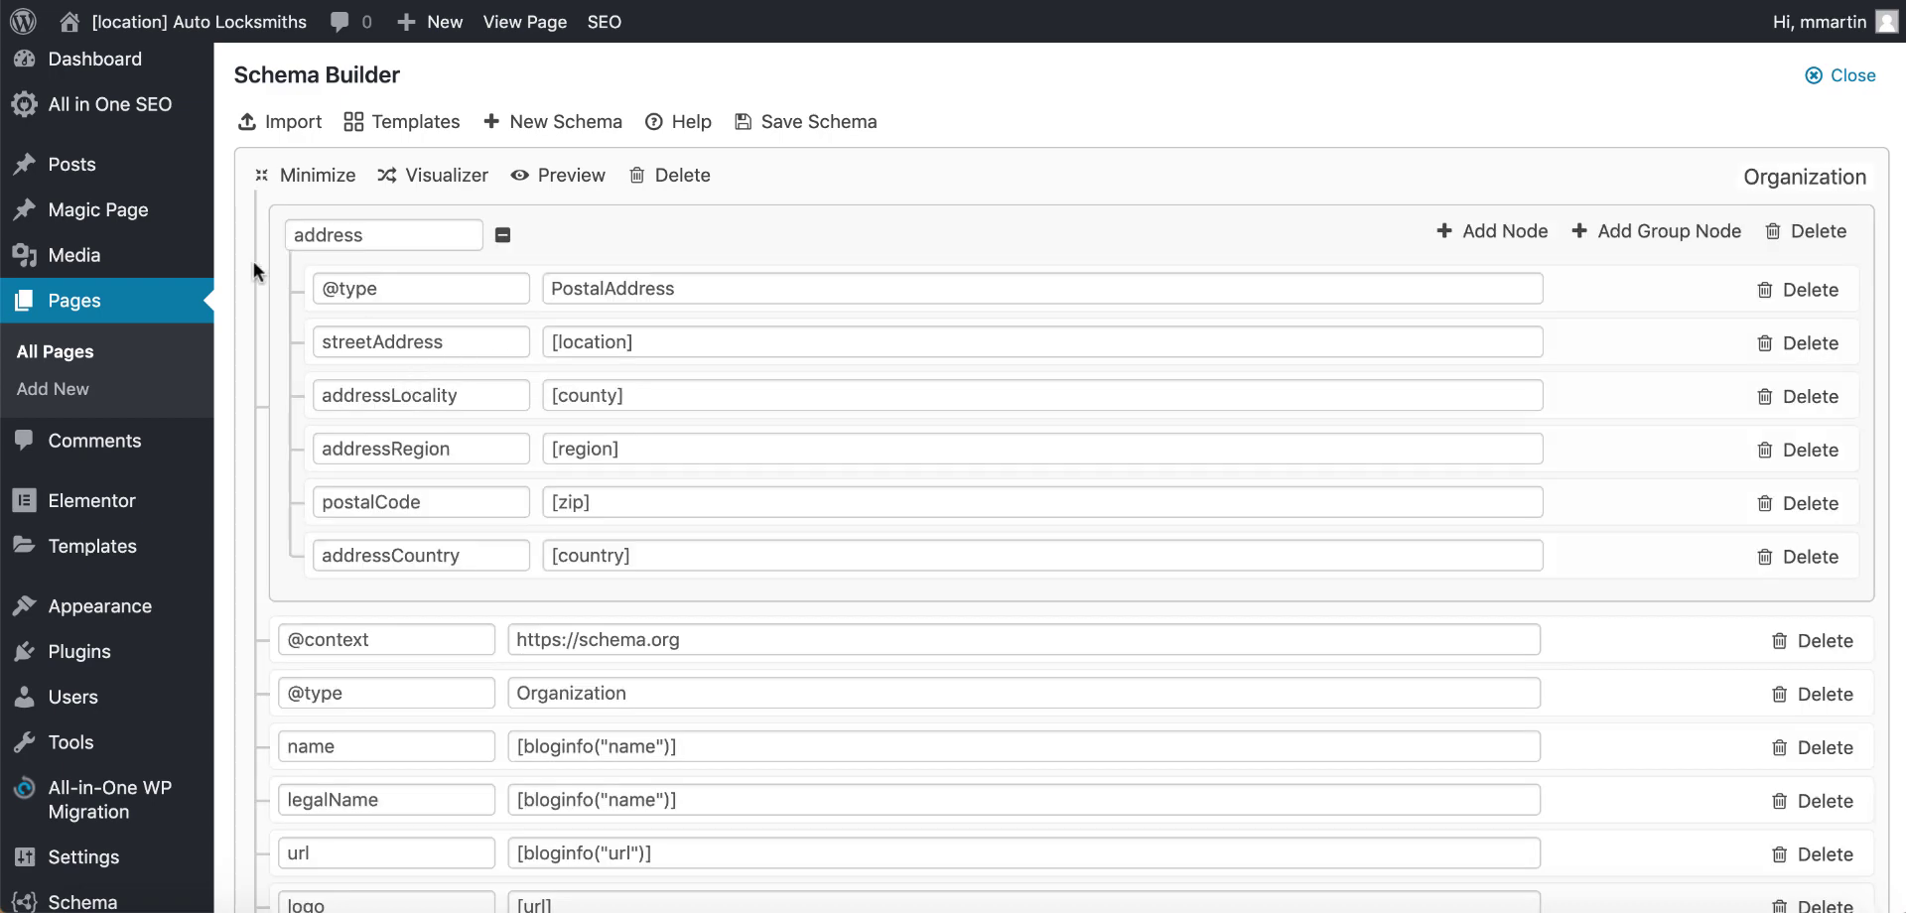
- Collapse Organization, Locksmith, VideoObject, WebSite, LocalBusiness, ProfessionalService, CreativeWork and BreadcrumbList schemas
click(320, 177)
click(299, 248)
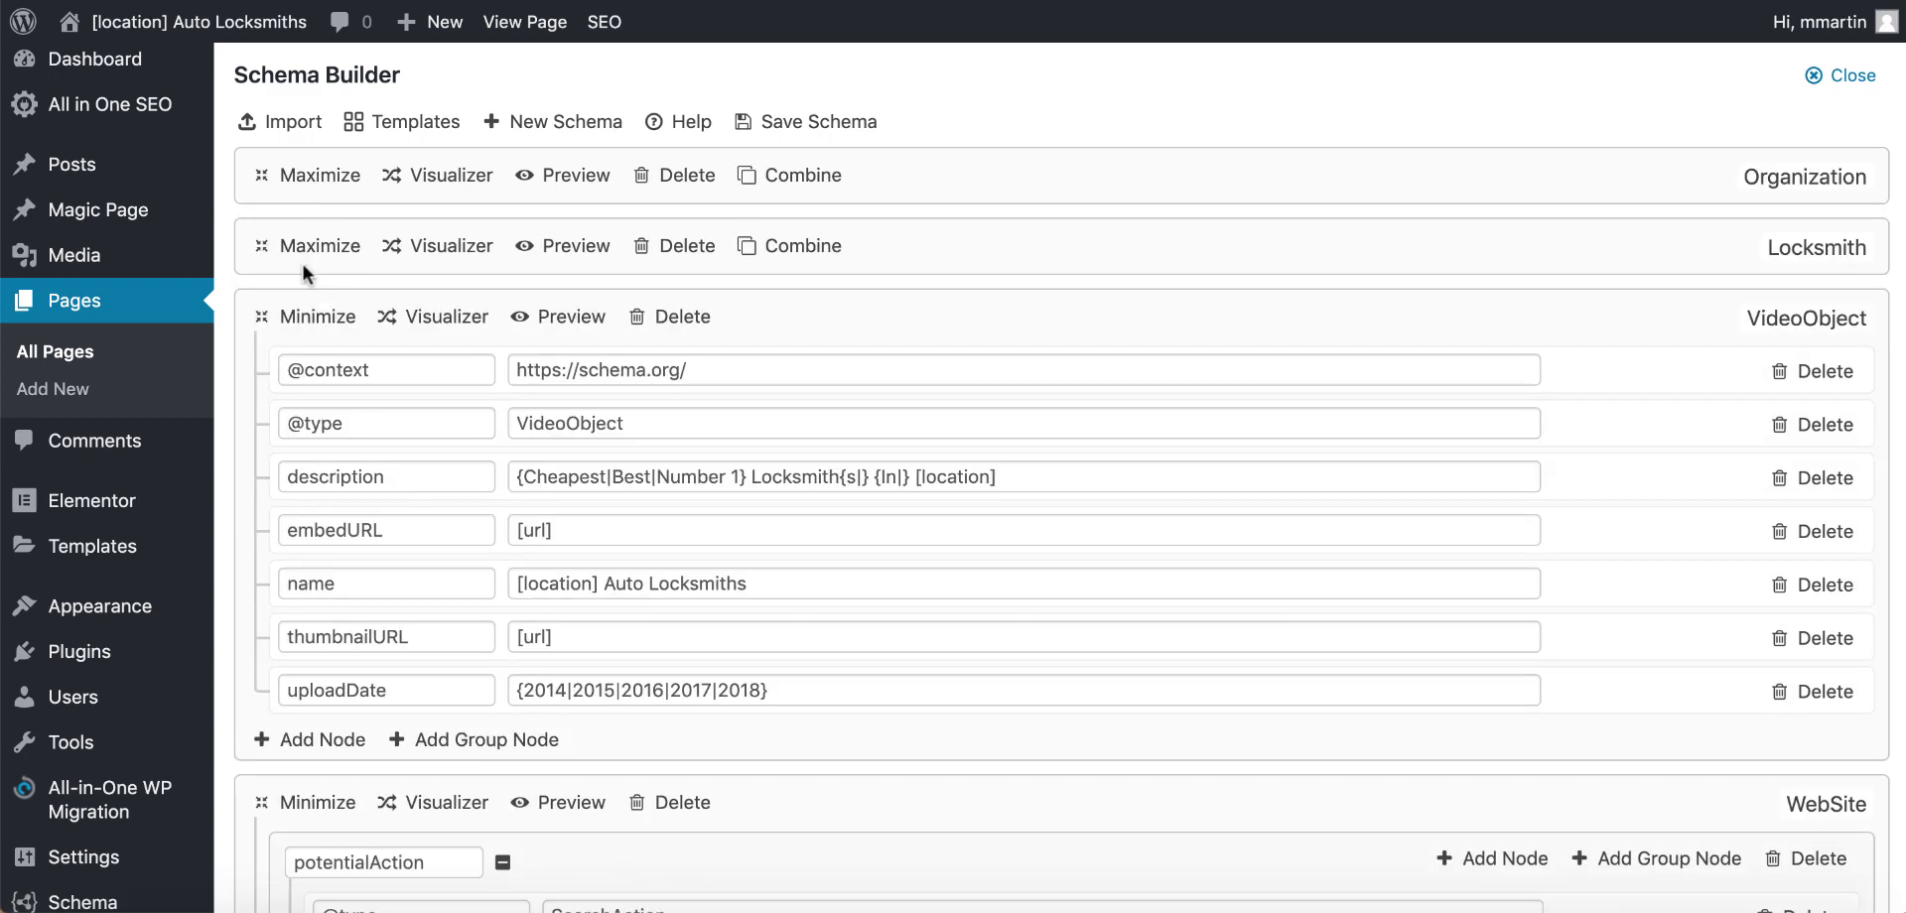
click(300, 318)
click(318, 387)
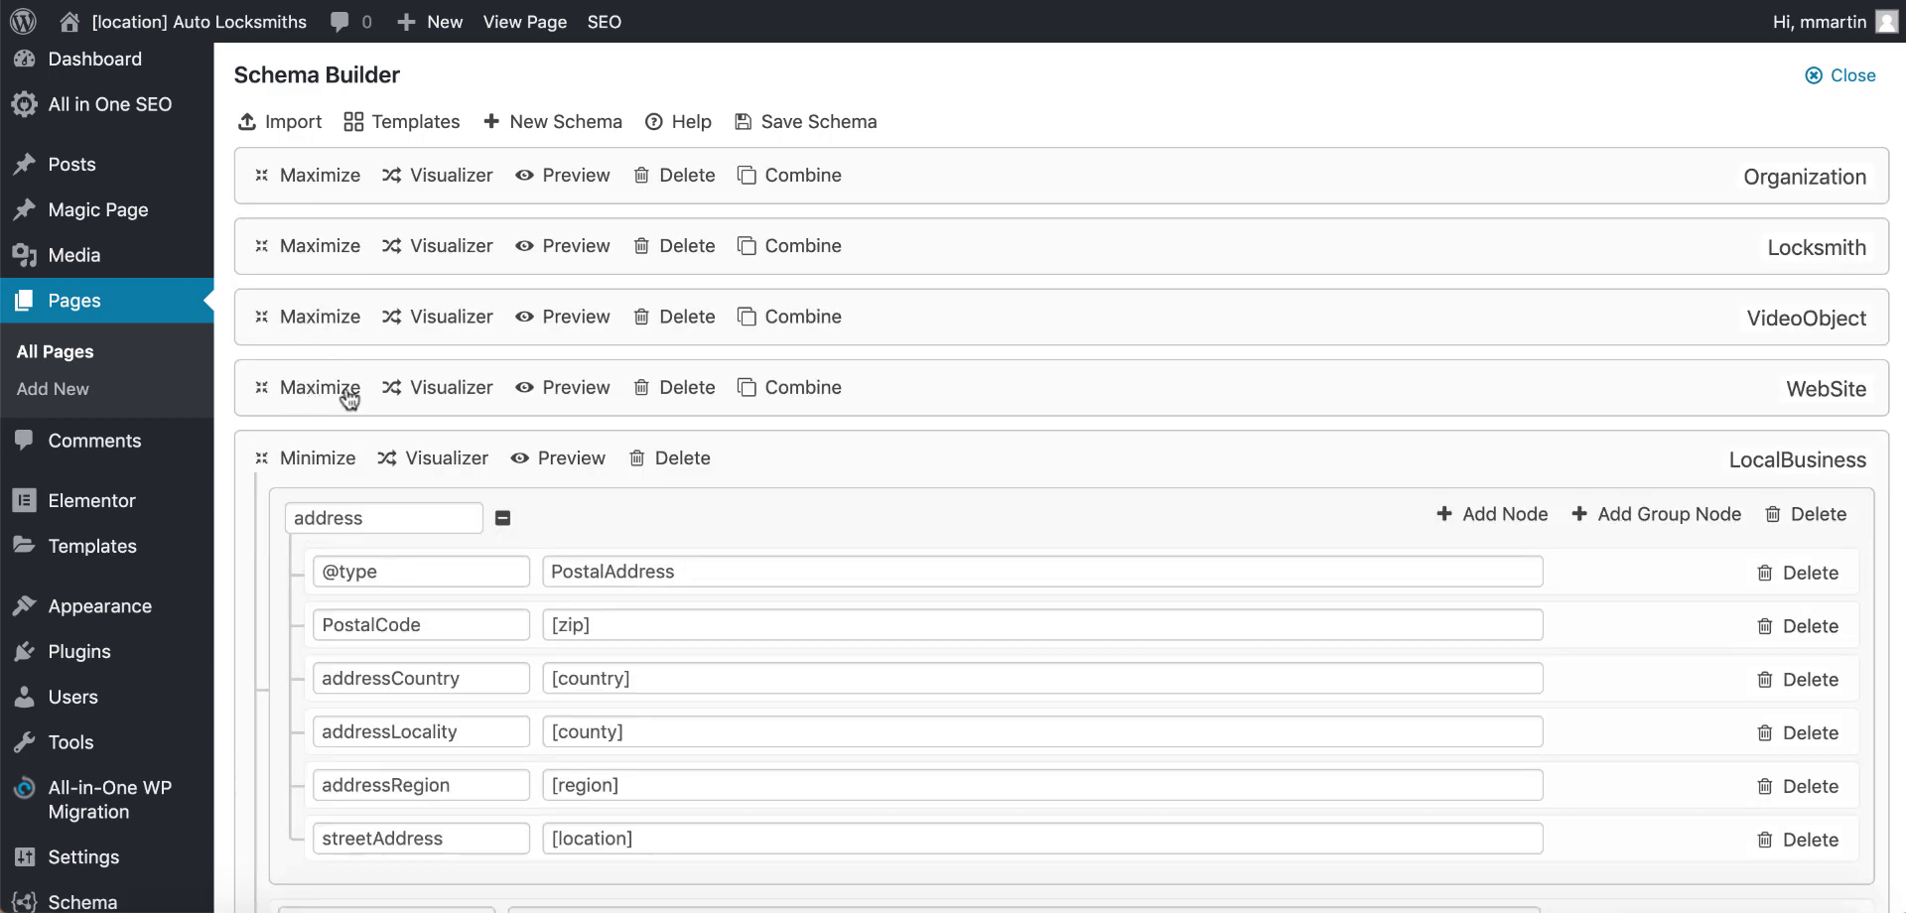
scroll(322, 377, down, 2)
click(314, 347)
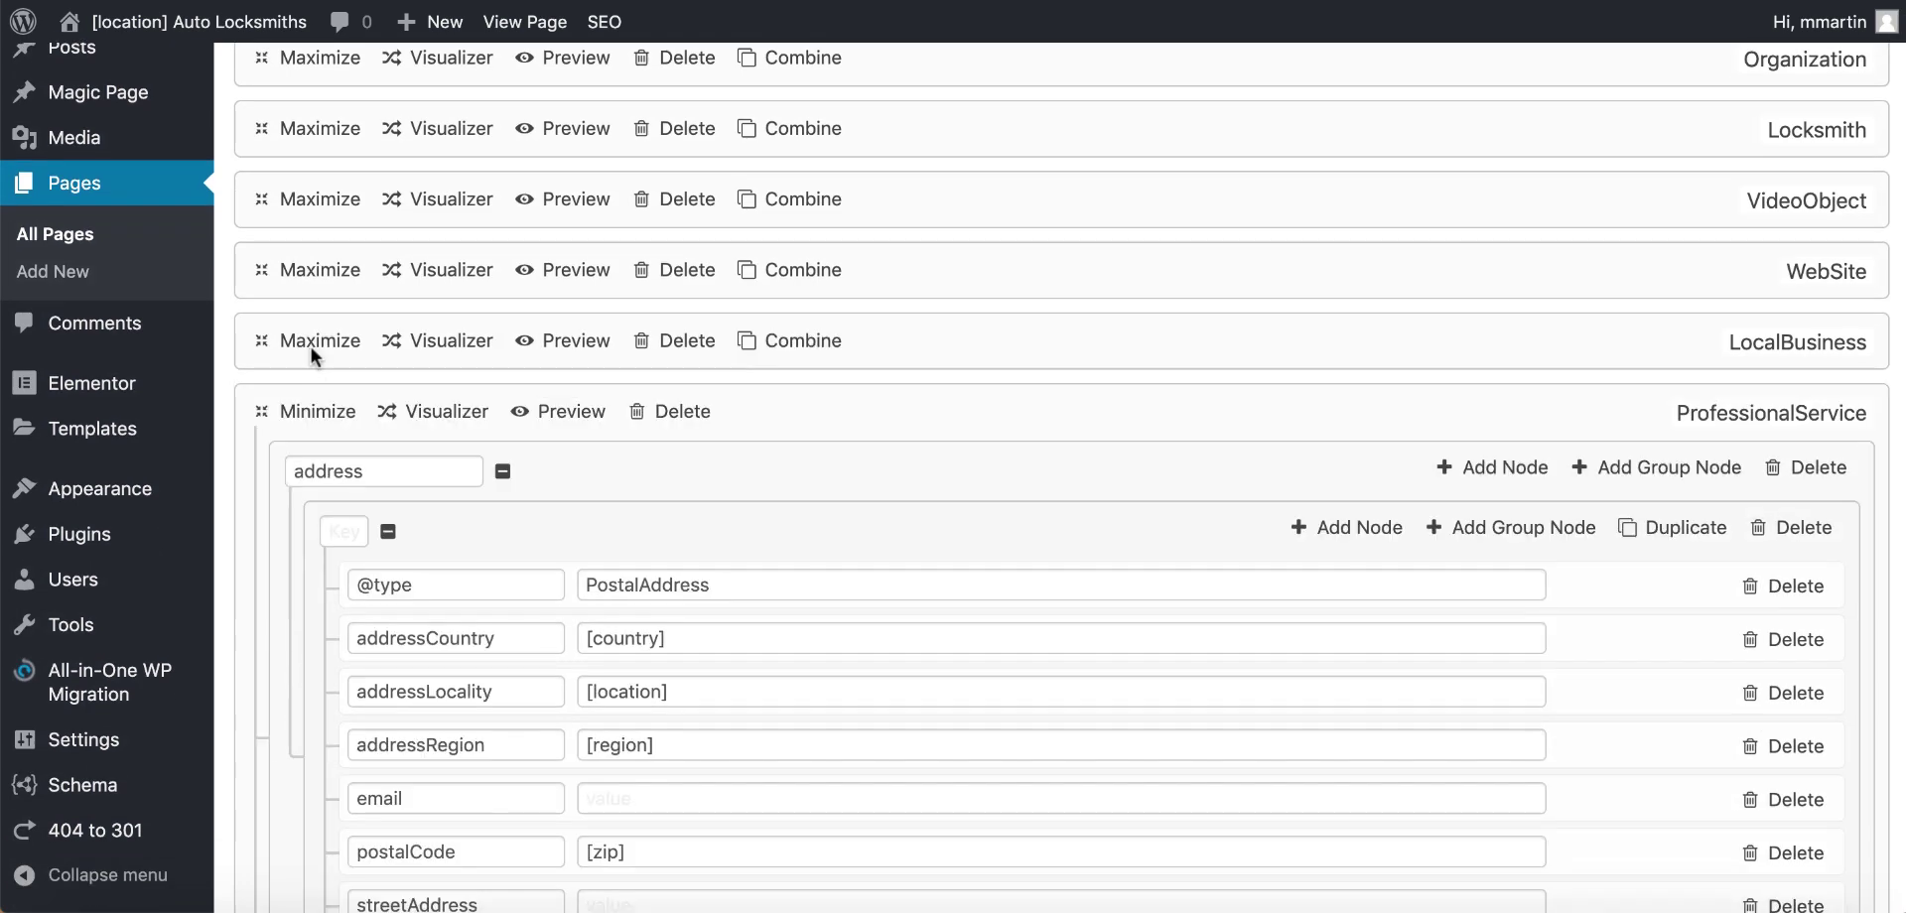
click(318, 411)
click(313, 481)
scroll(308, 473, down, 2)
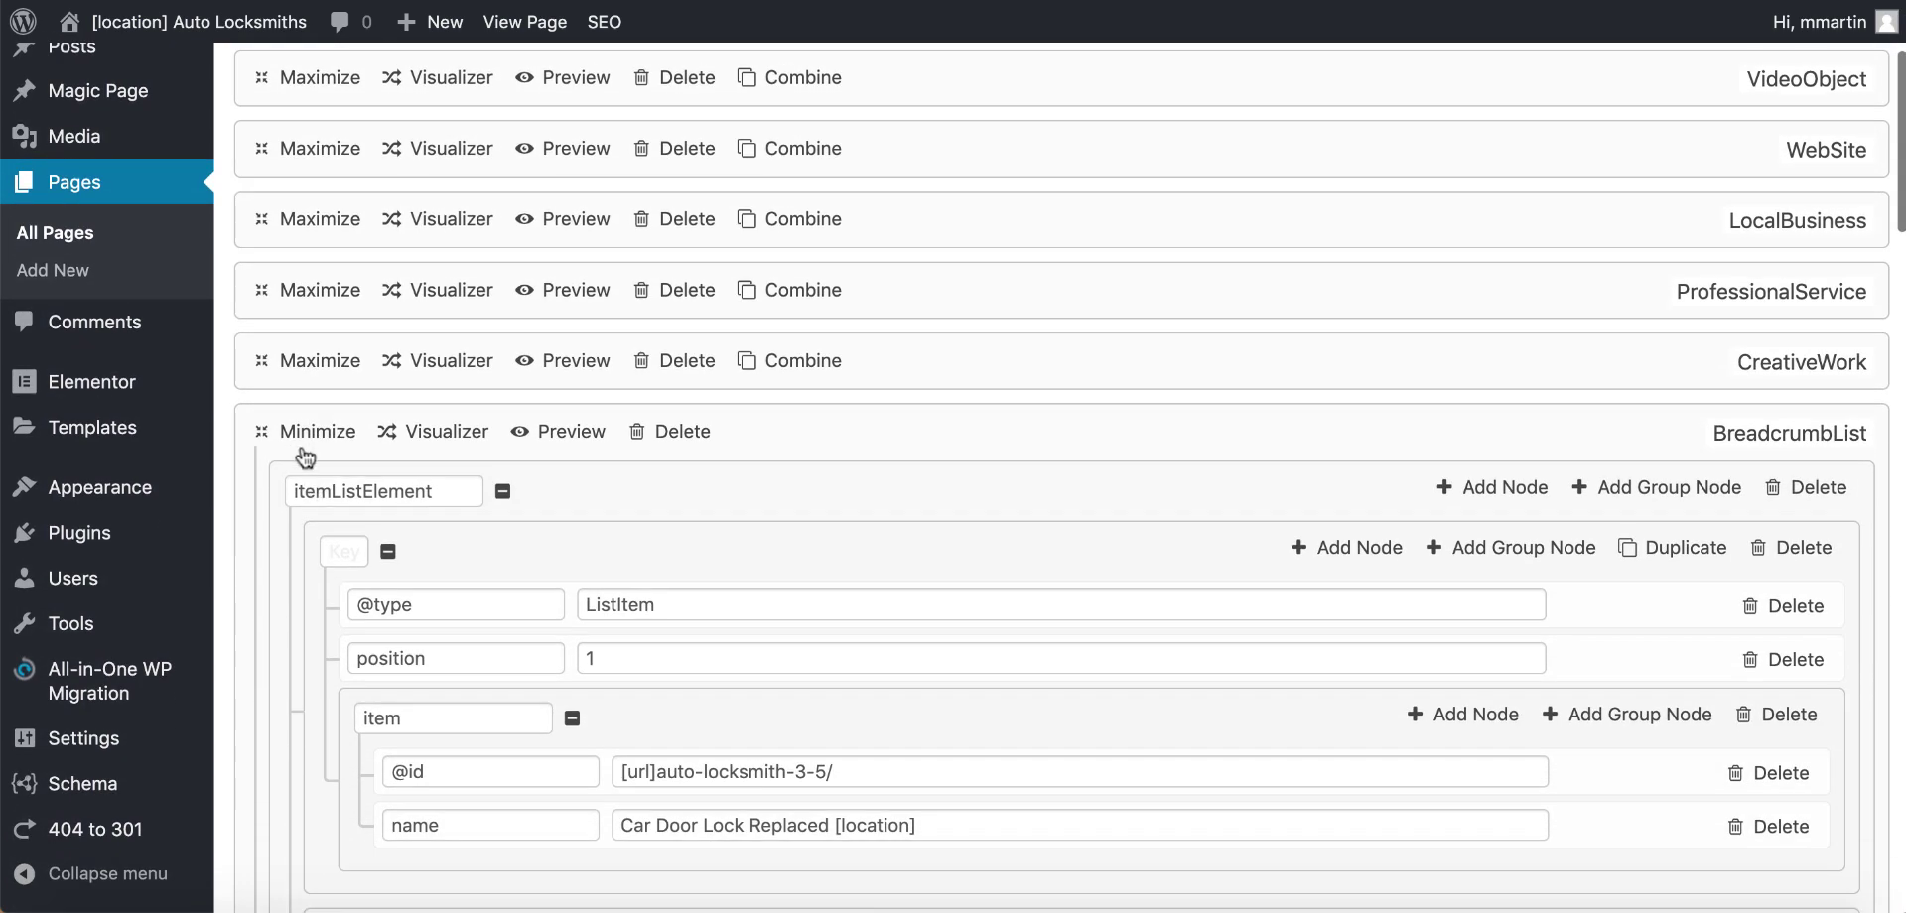
click(314, 433)
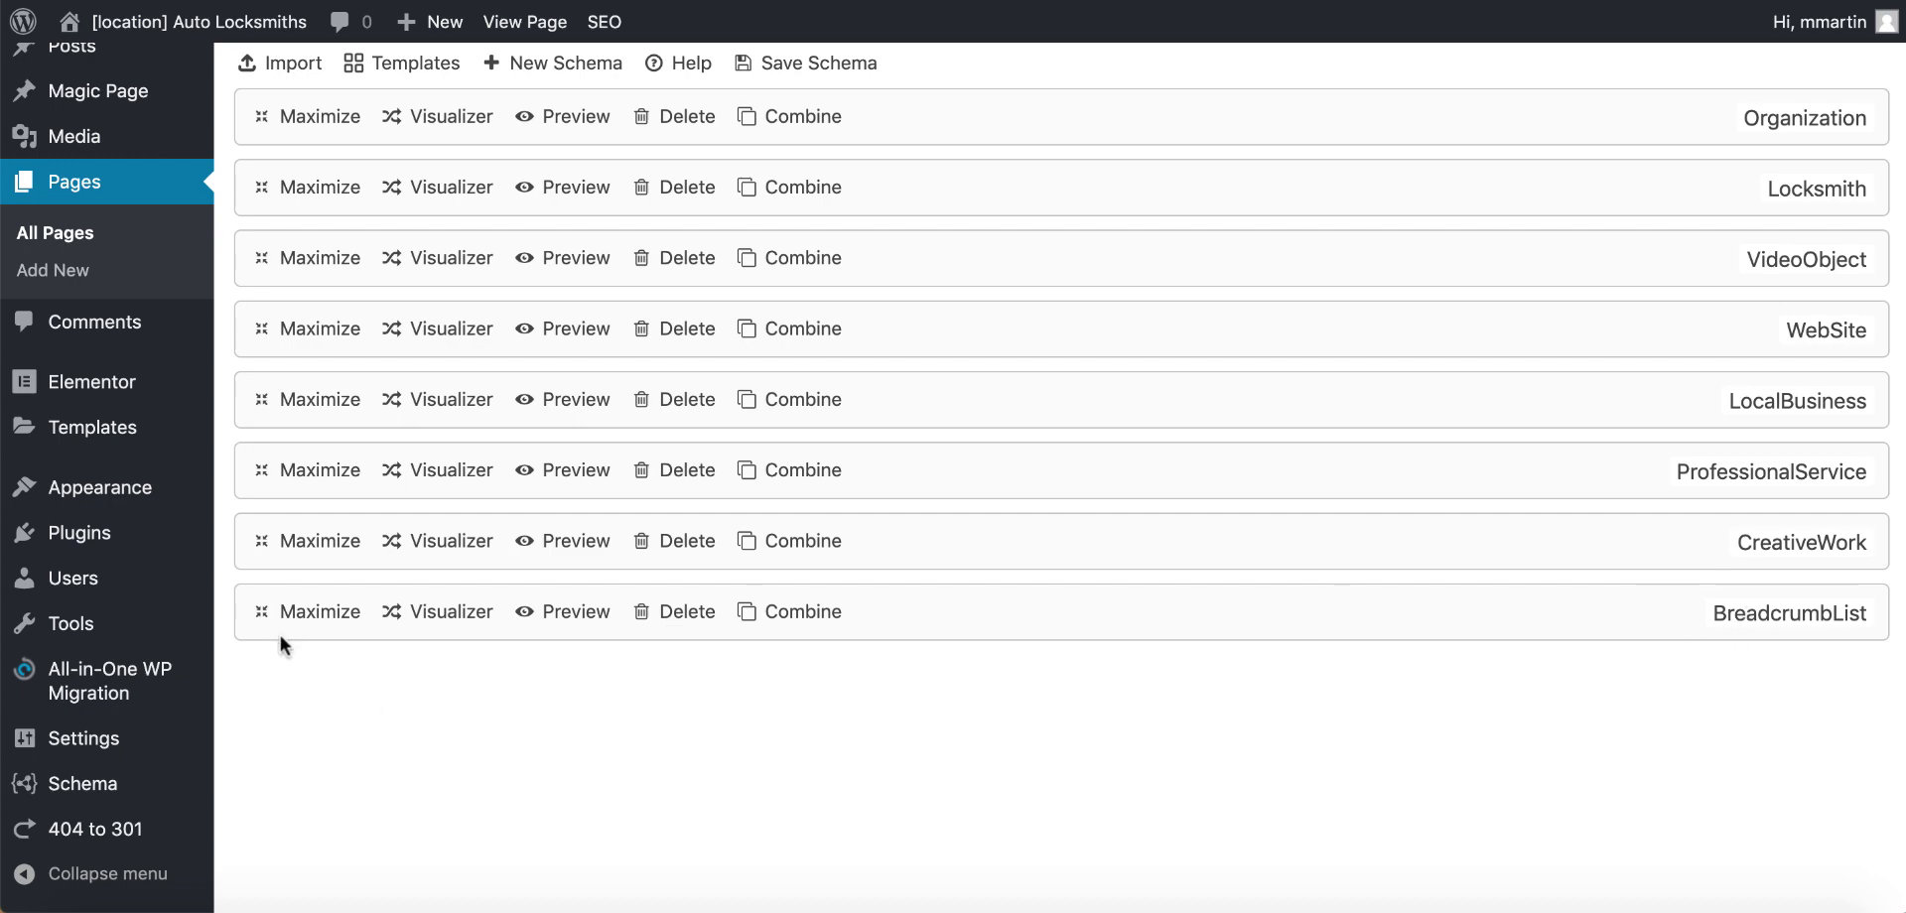
- Expand BreadcrumbList and review its nine ListItem entries, from Car Key Duplication to Lost Car Key
click(315, 611)
scroll(311, 616, down, 2)
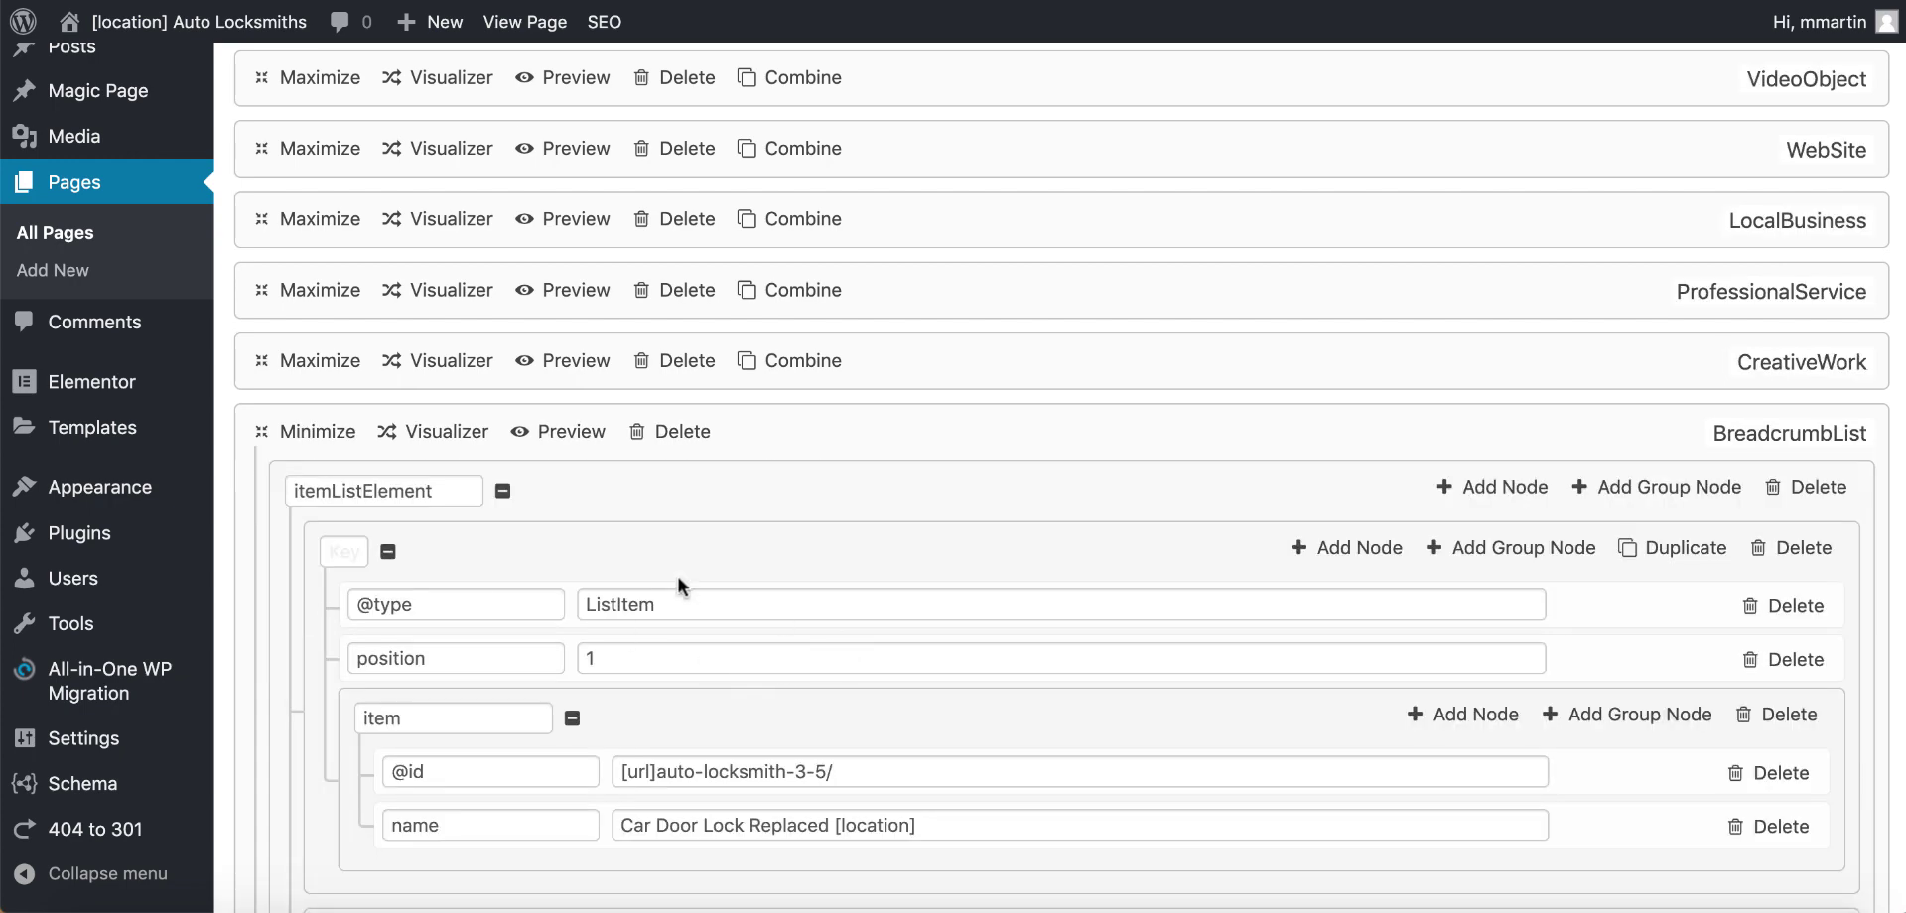
scroll(800, 574, down, 2)
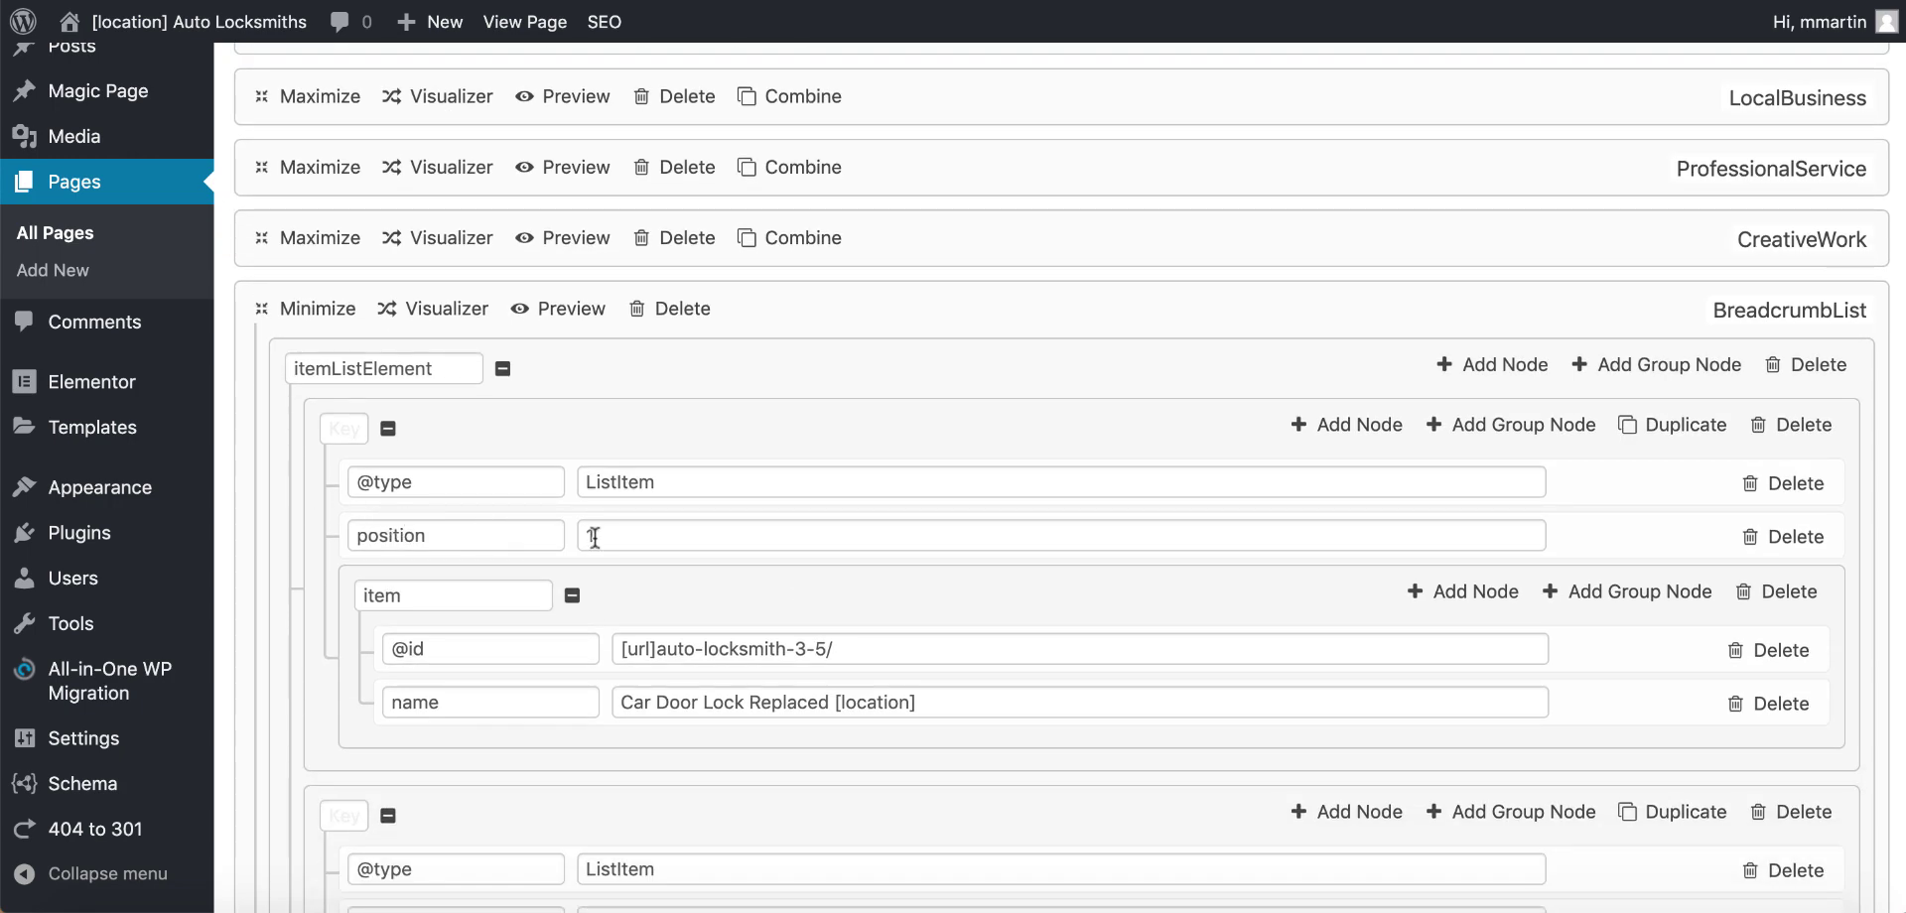
scroll(582, 635, down, 2)
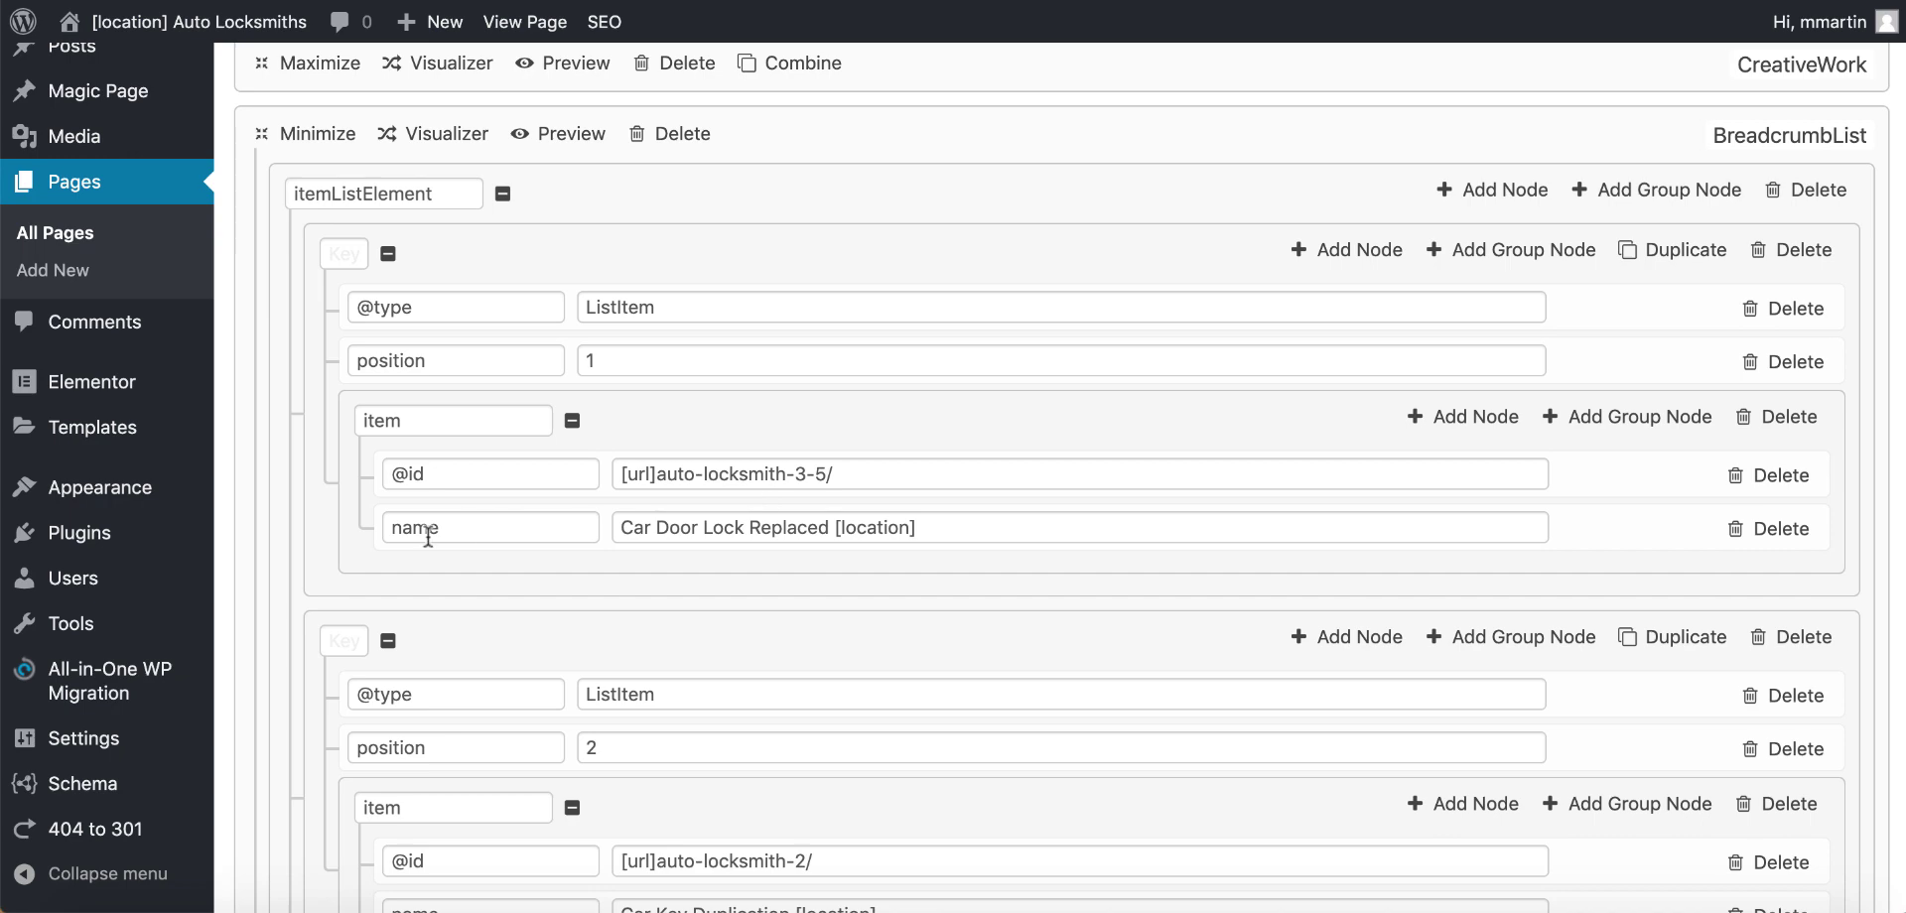
scroll(967, 551, down, 5)
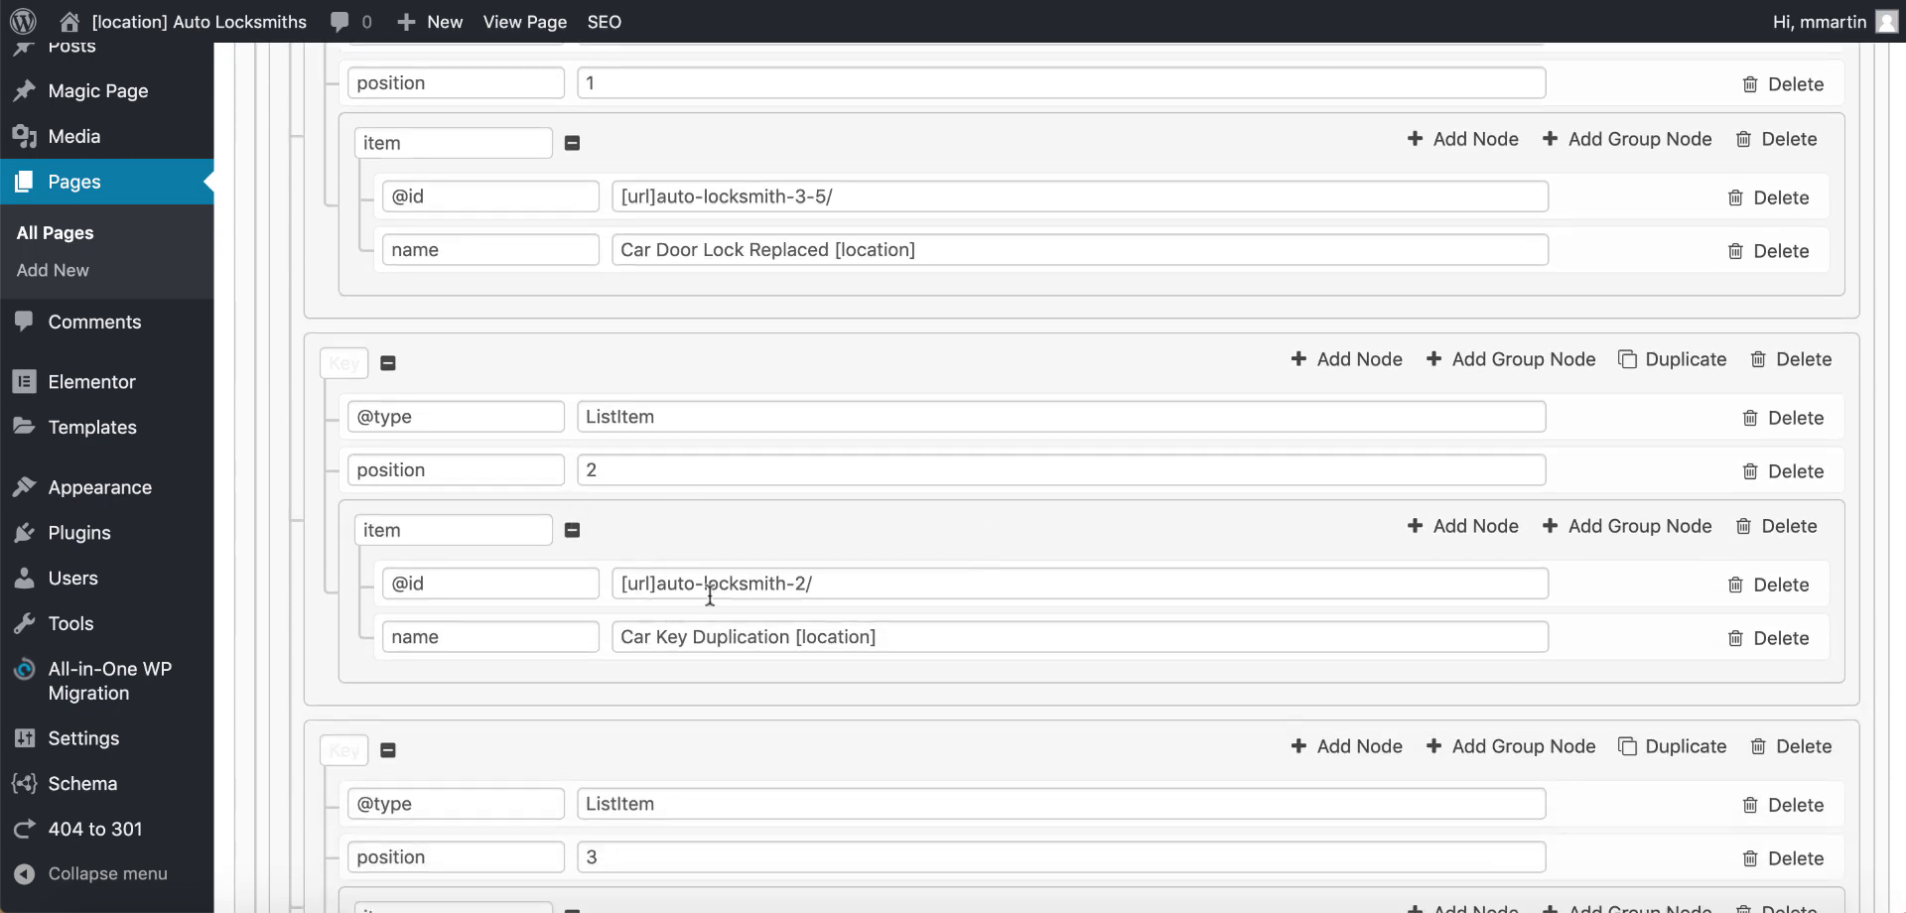
click(822, 587)
scroll(910, 663, down, 4)
scroll(734, 642, down, 1)
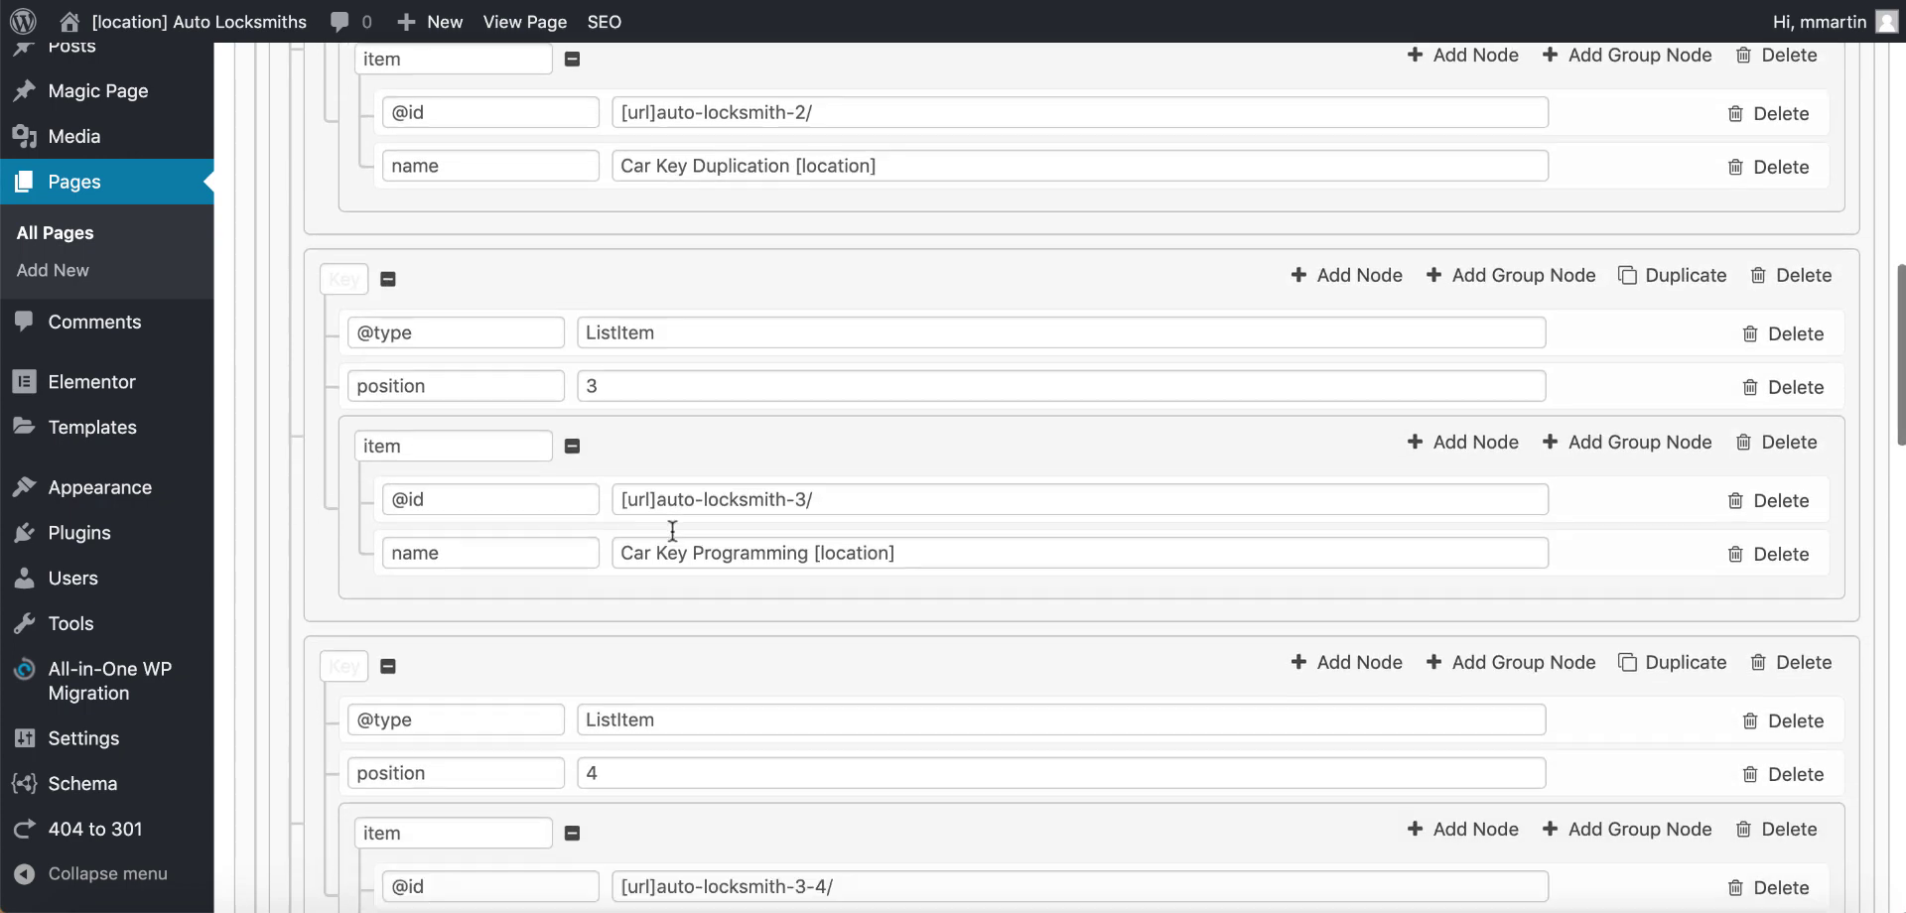
scroll(672, 531, down, 8)
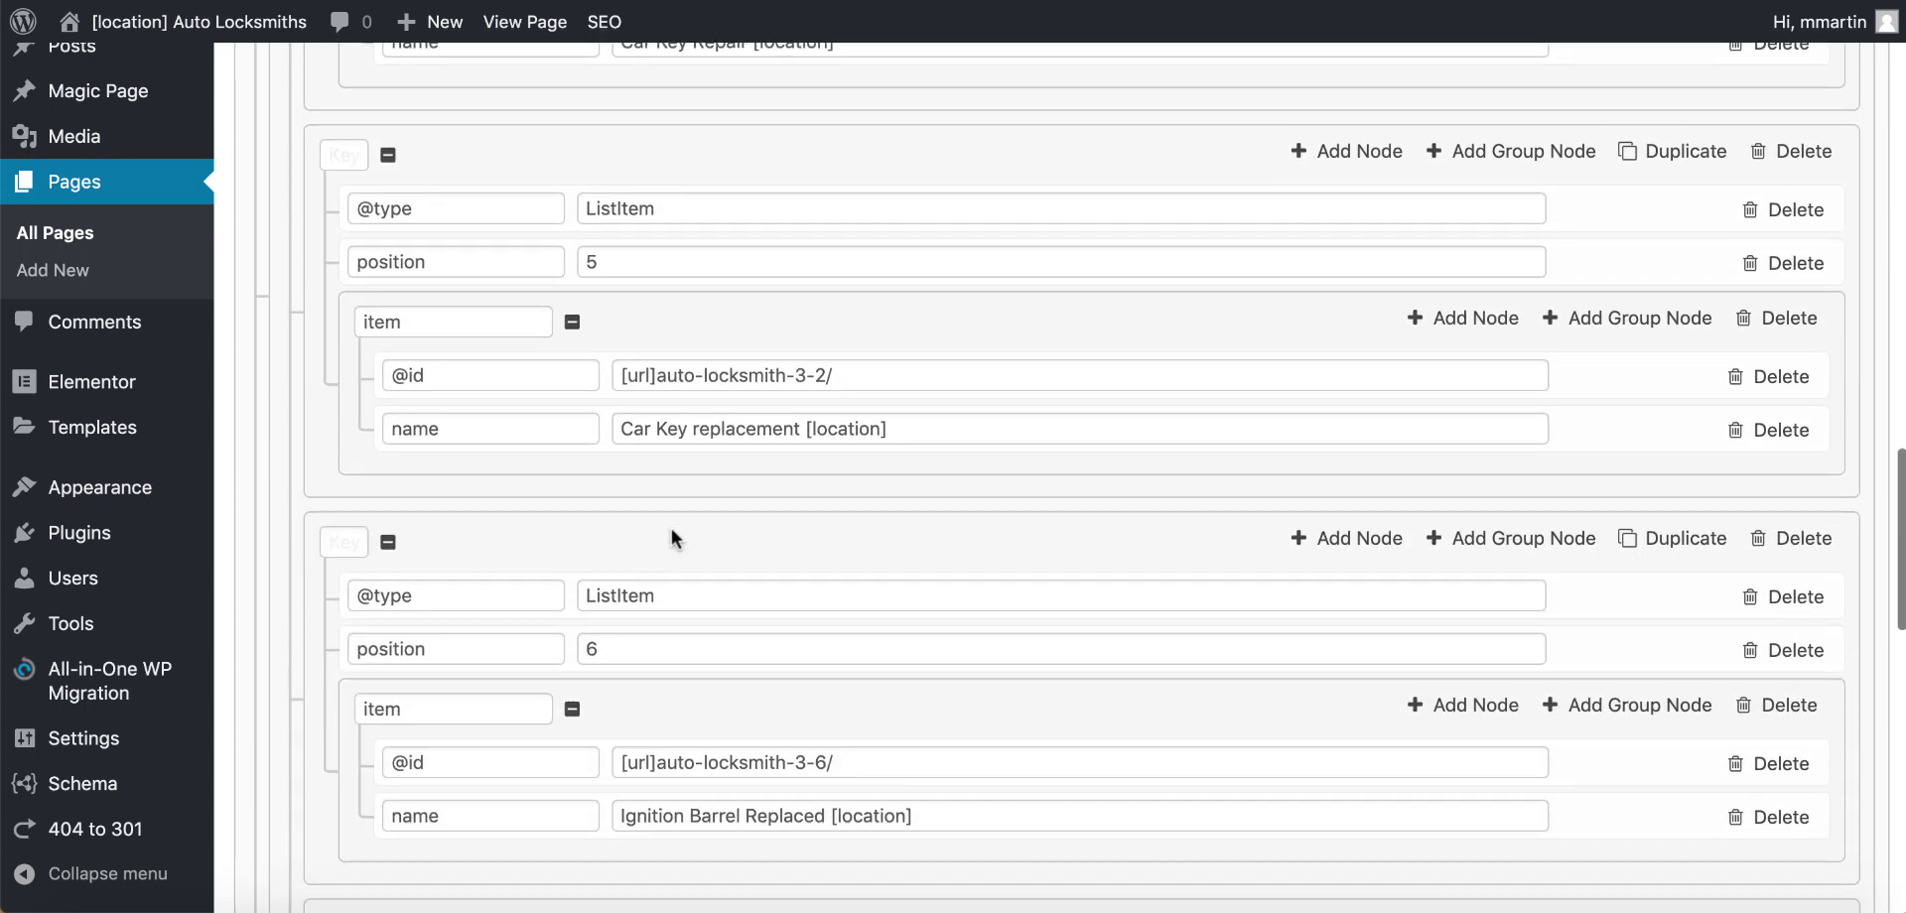
scroll(669, 522, down, 2)
scroll(724, 361, down, 2)
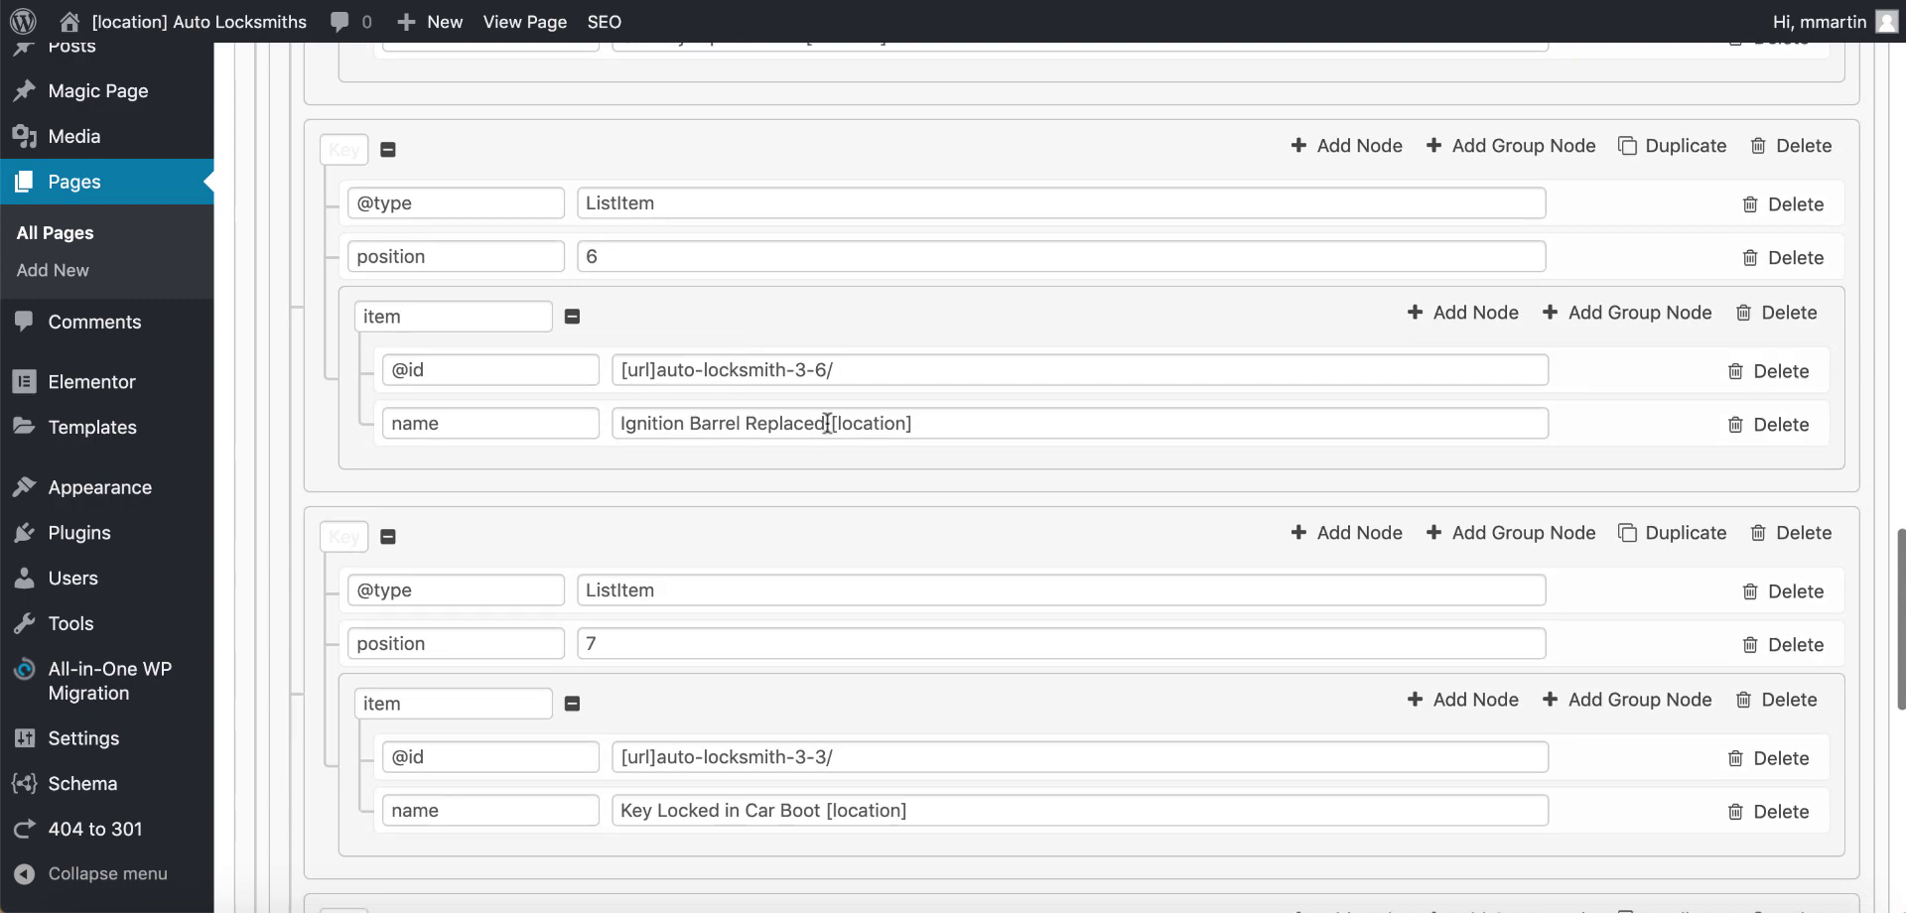
scroll(800, 484, down, 9)
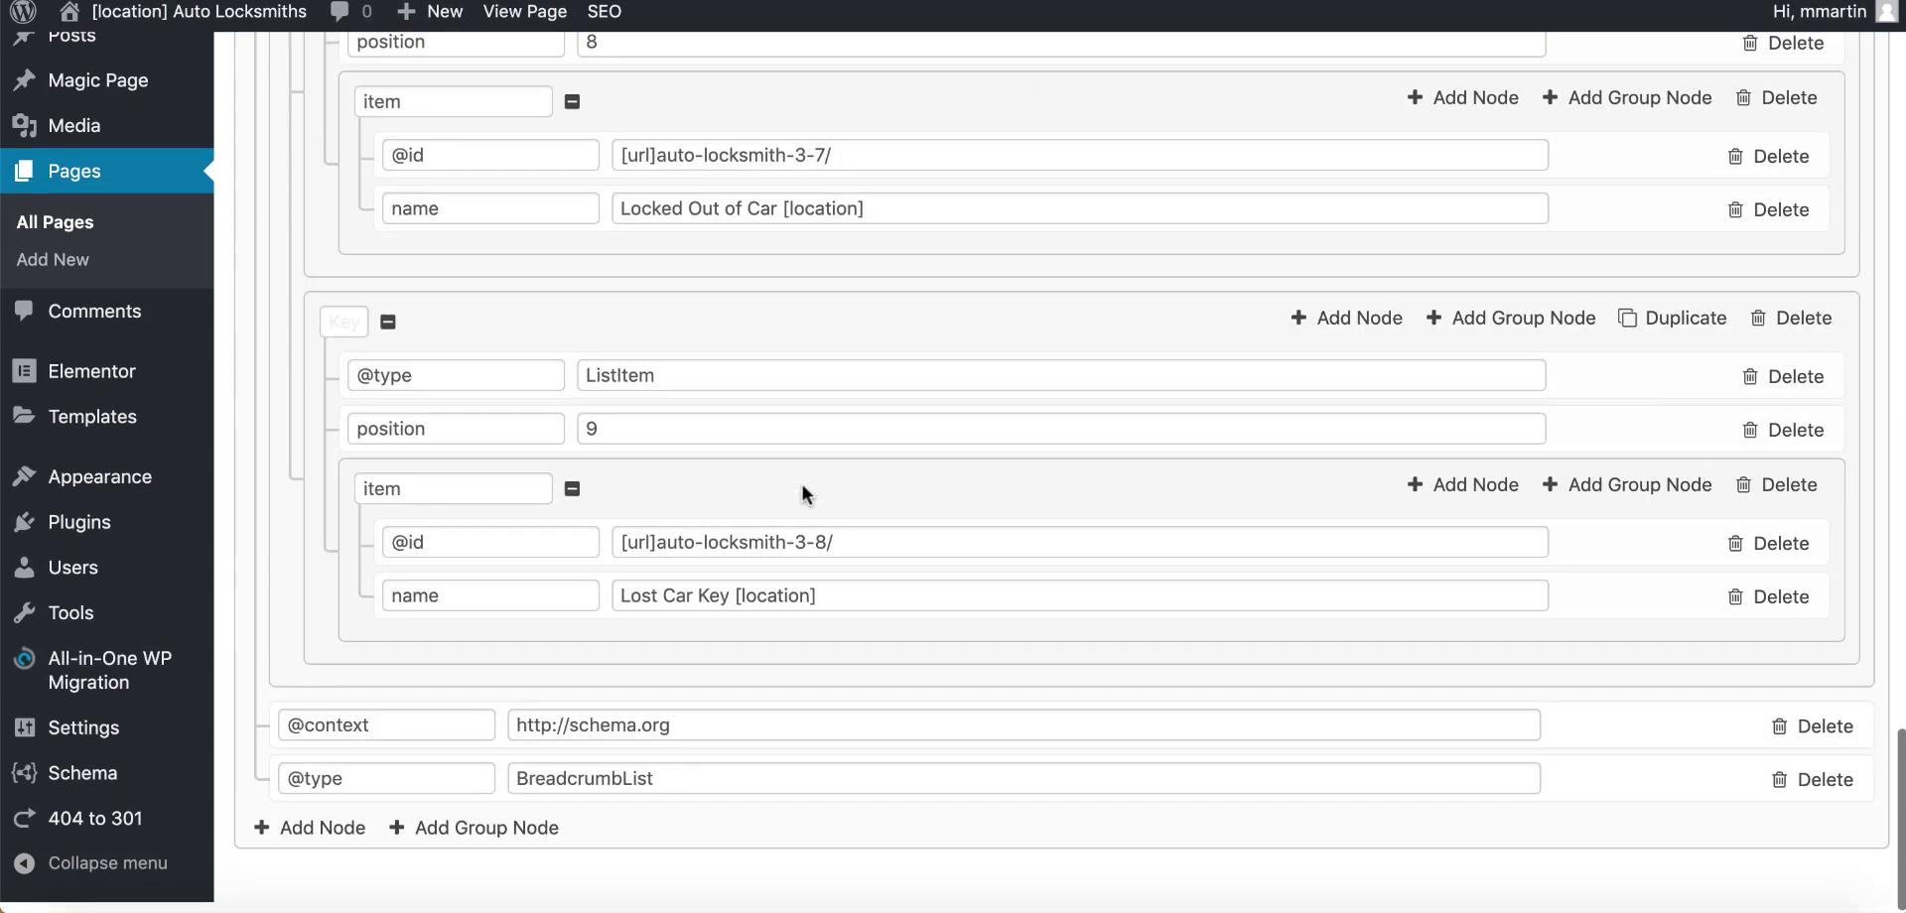
scroll(802, 491, up, 20)
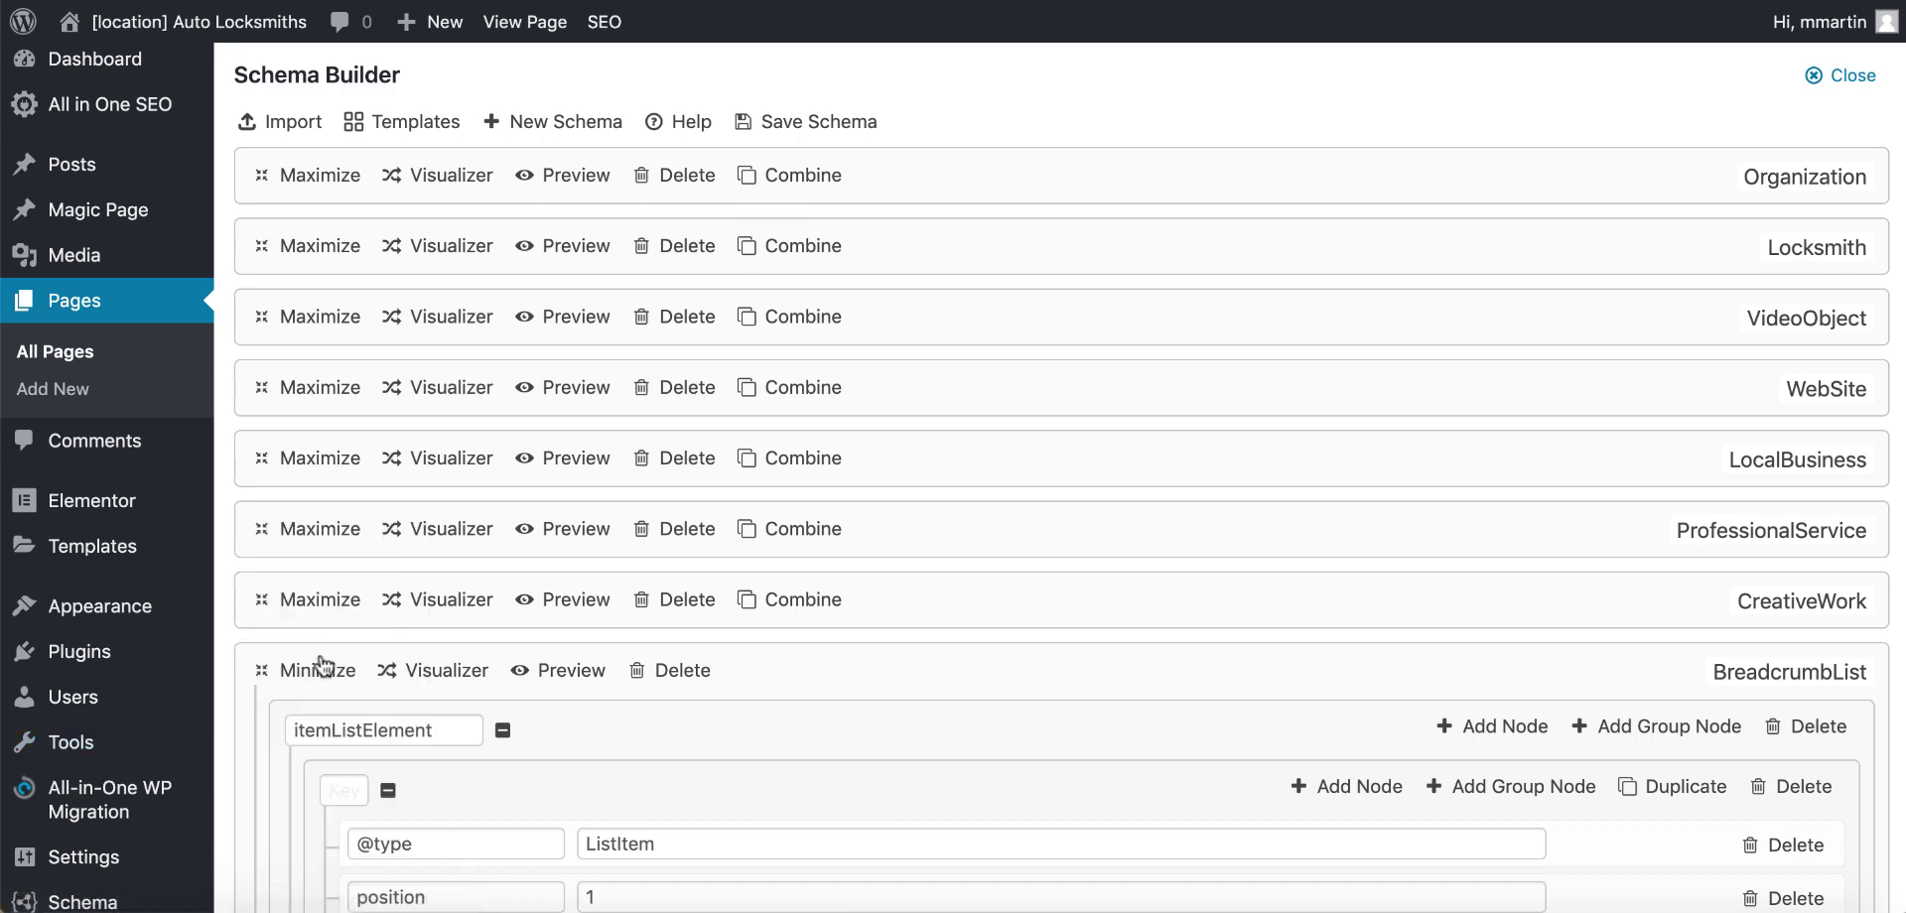
- Collapse BreadcrumbList, open the Import Schema window, and copy the competitor URLs from WordPad
click(320, 667)
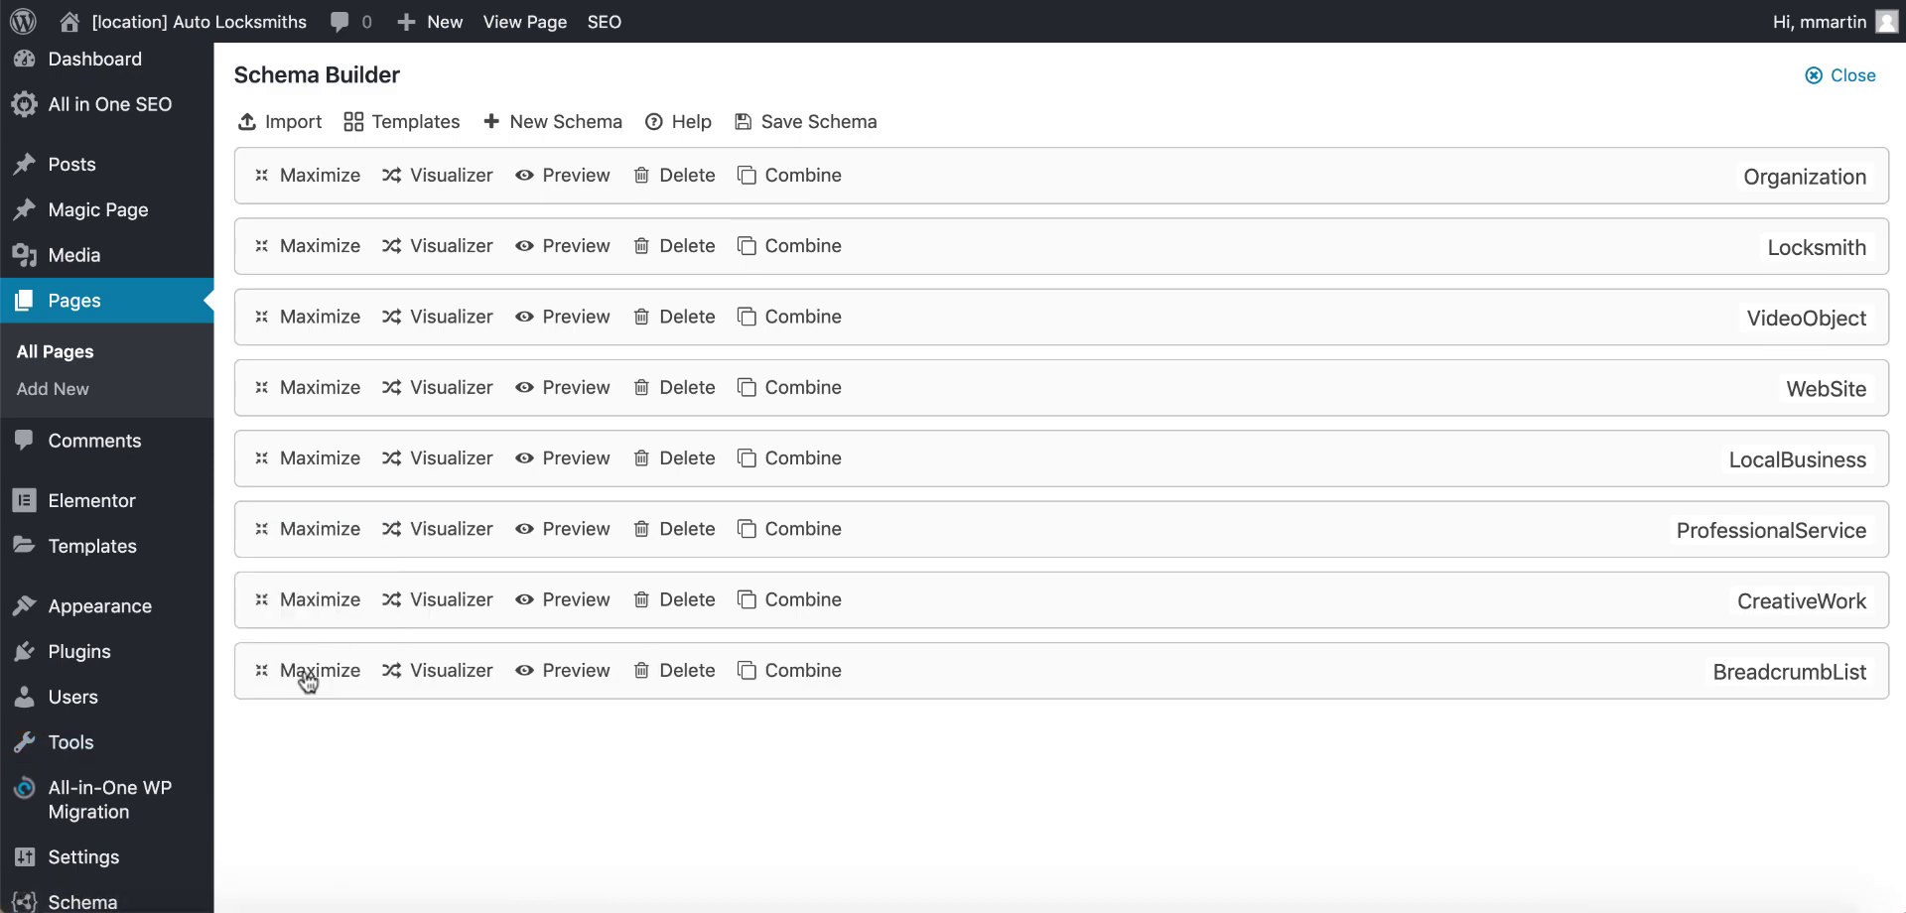
click(278, 120)
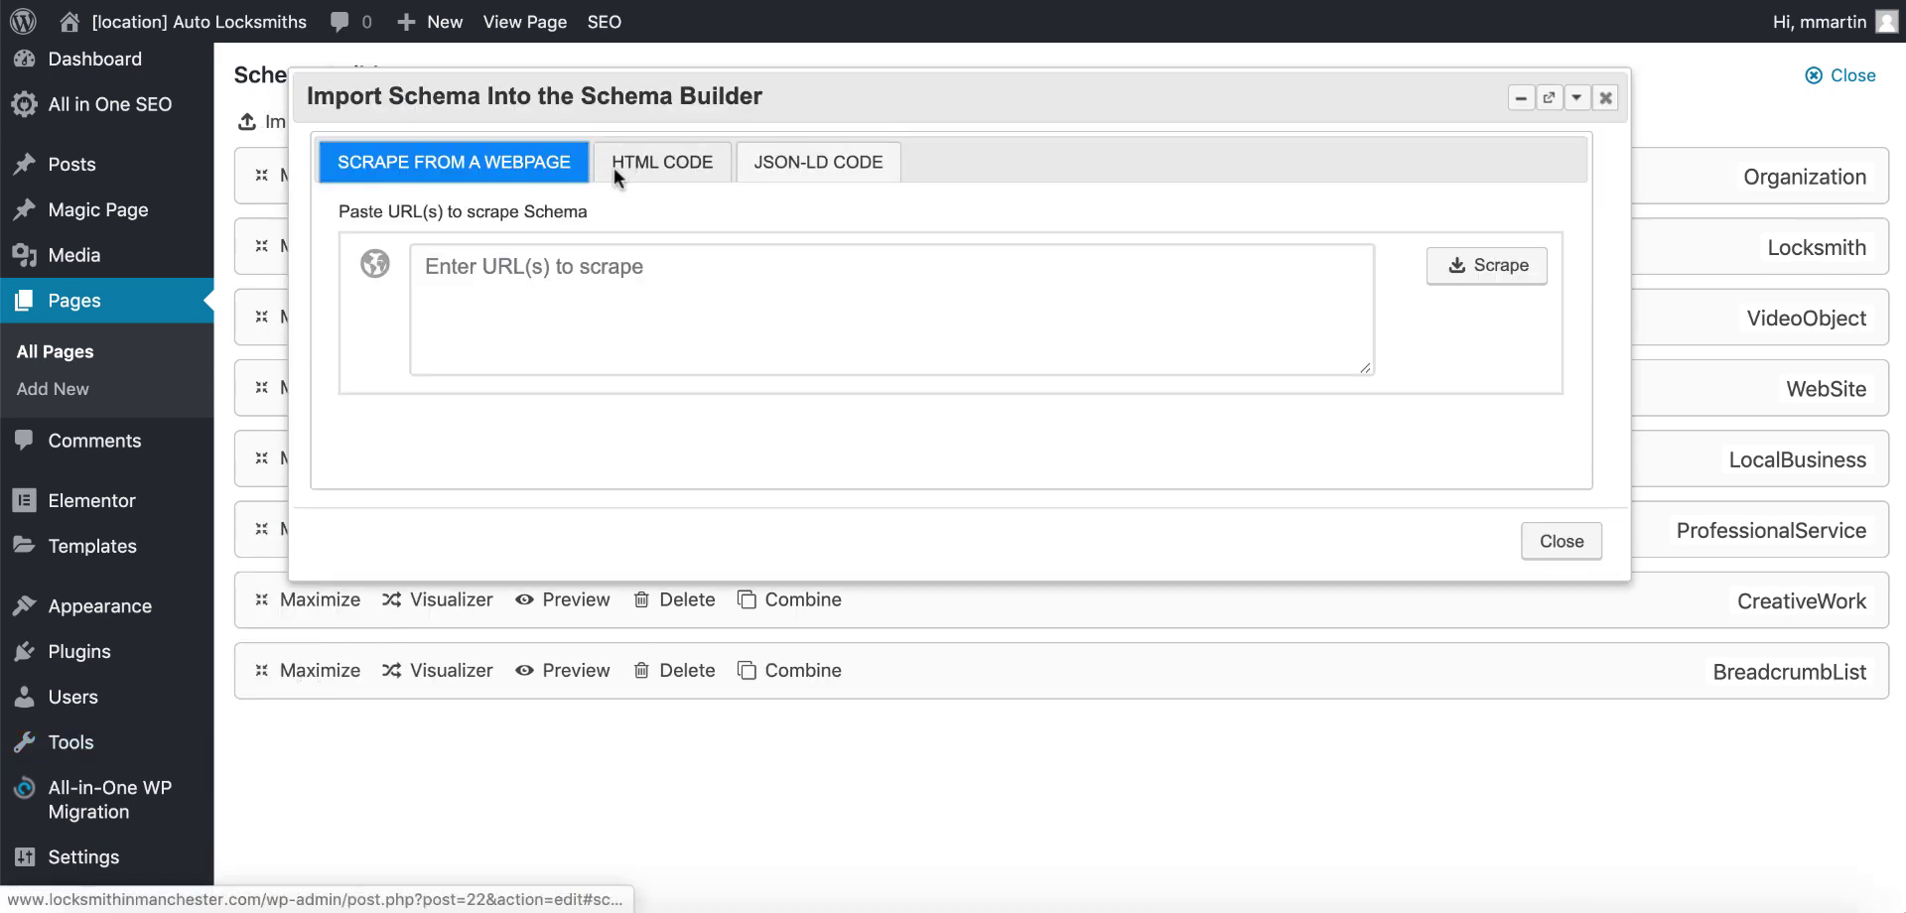
click(583, 266)
text(Locksmith in Weymouth)
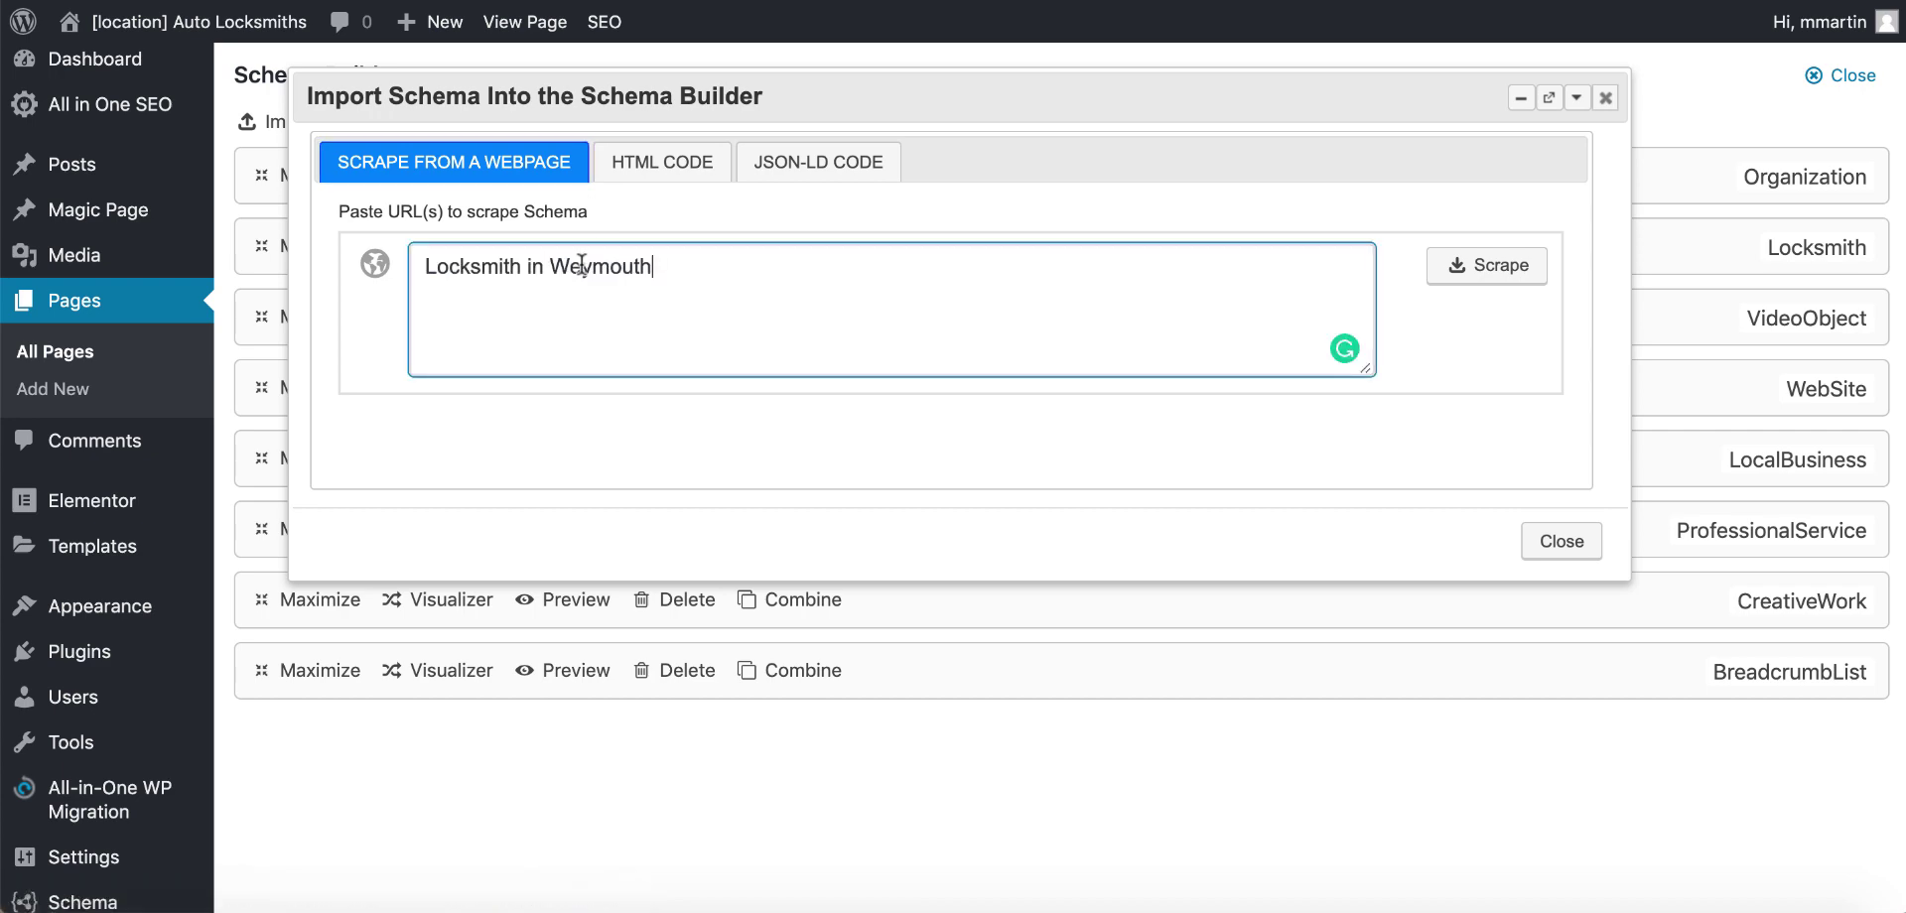
double_click(645, 268)
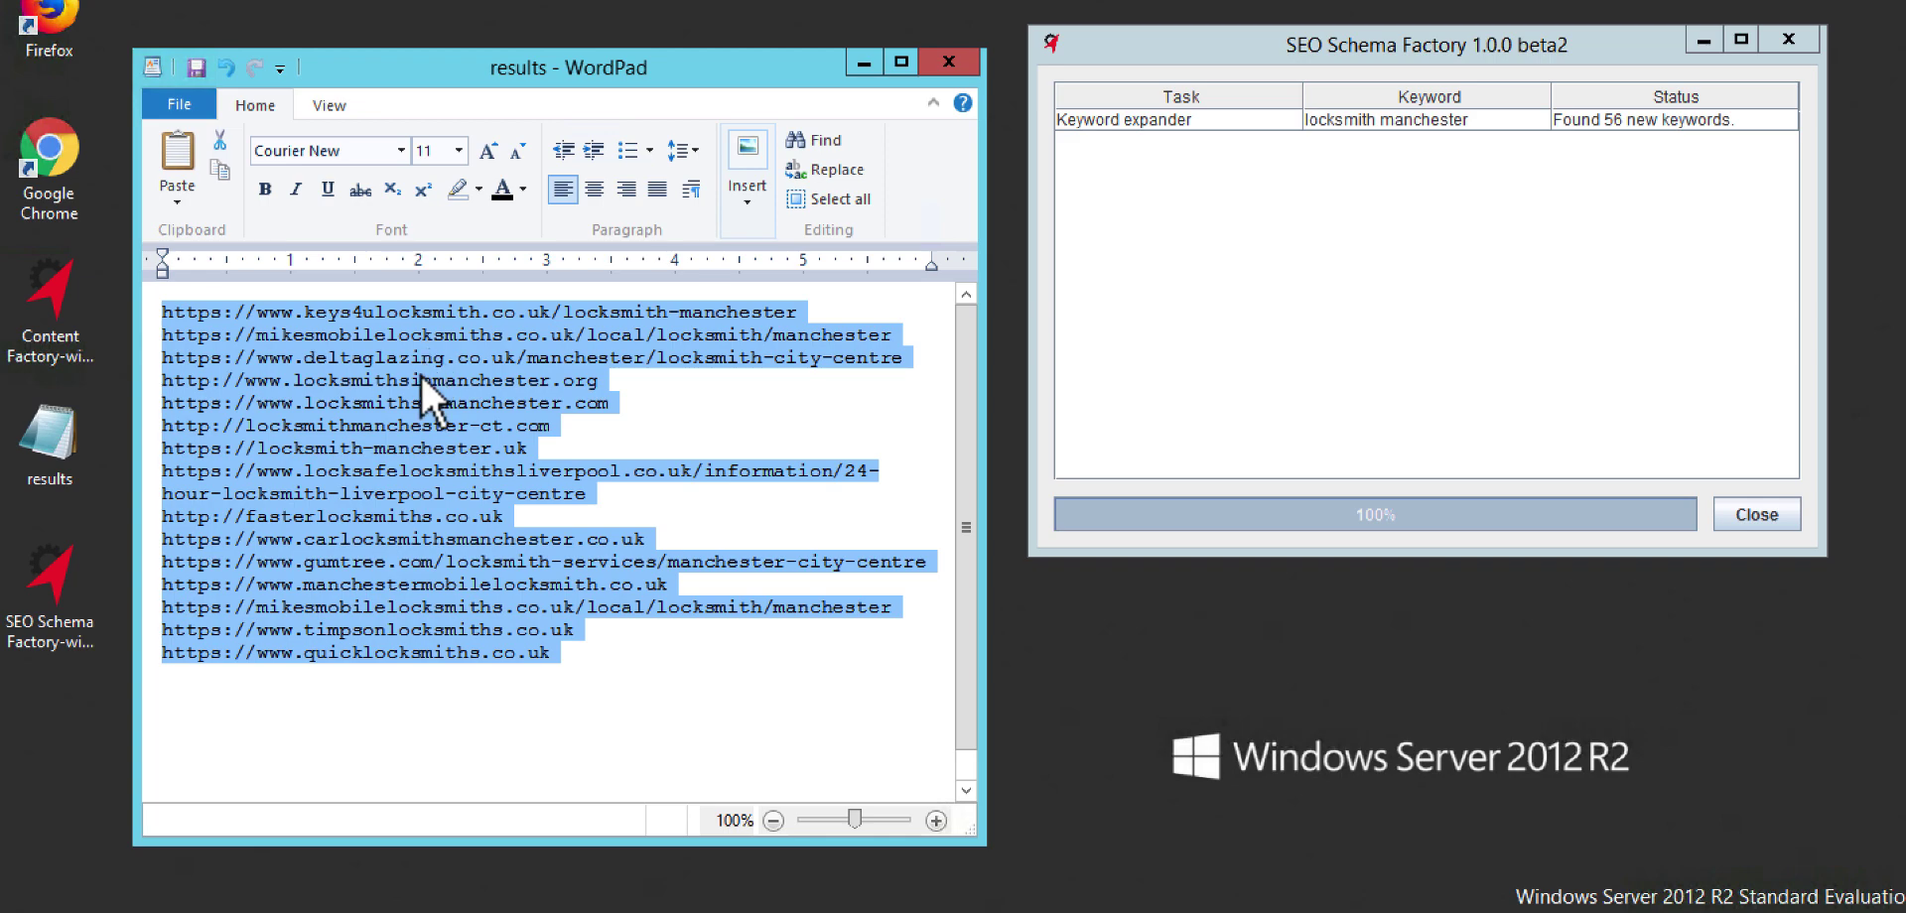
right_click(421, 375)
click(468, 415)
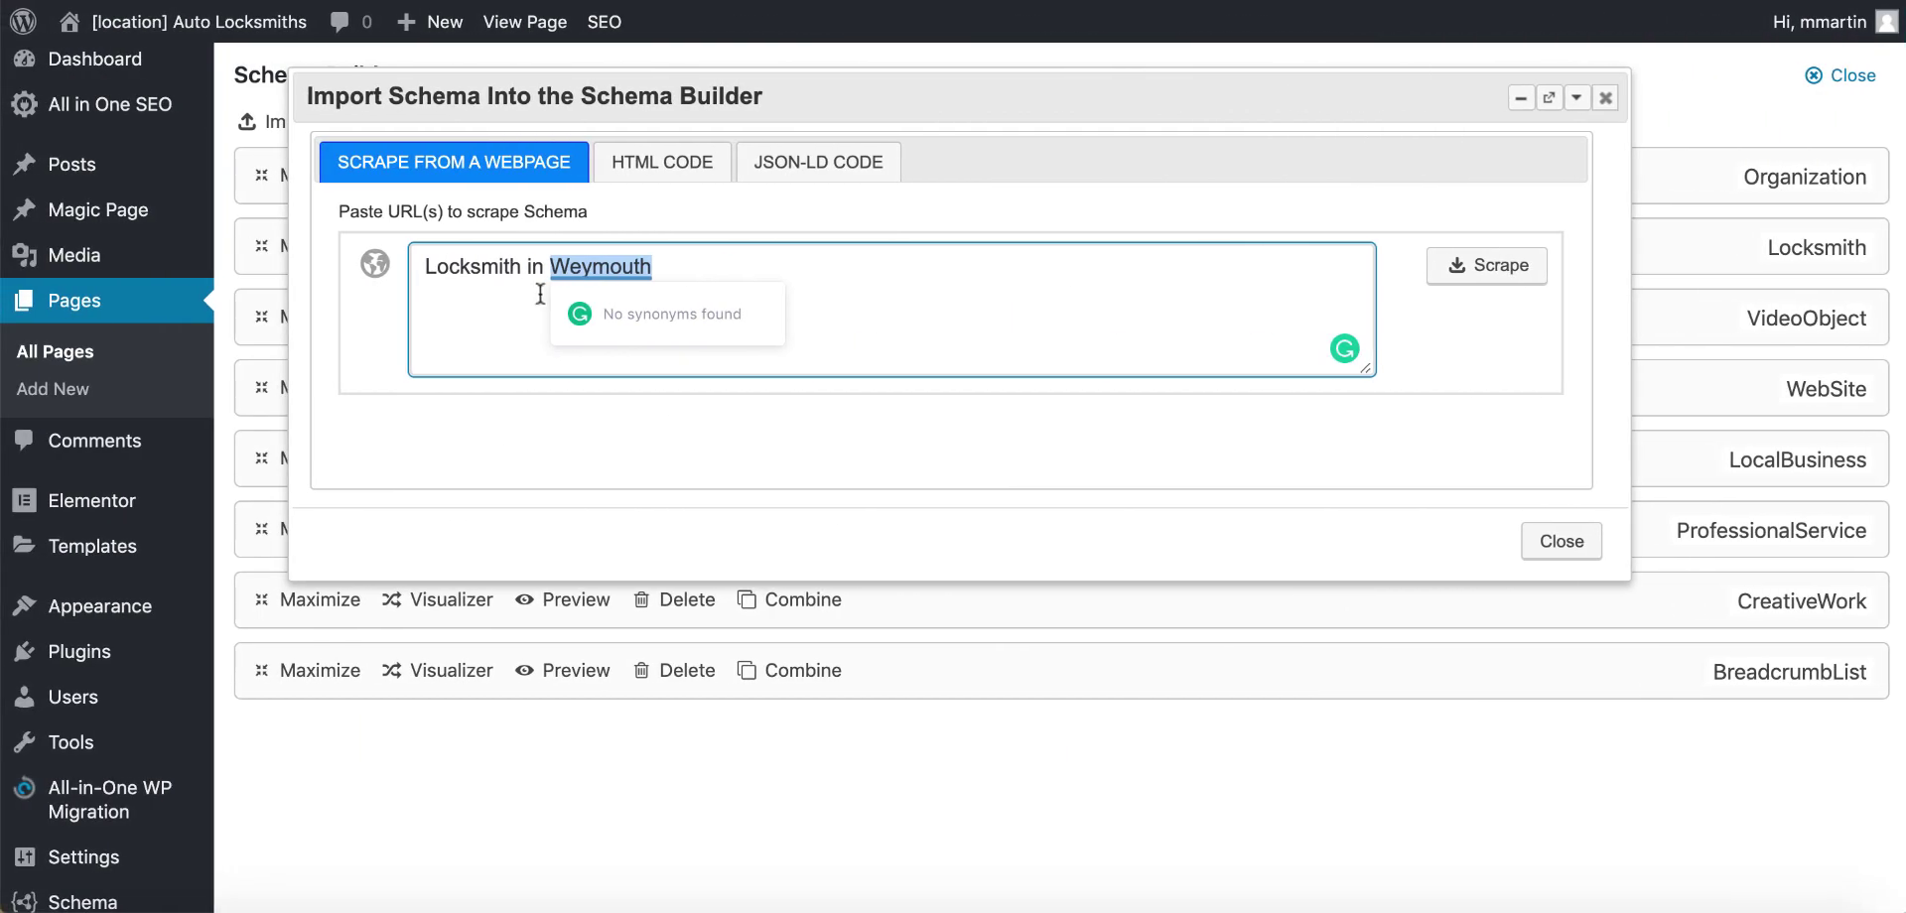
- Replace the 'Locksmith in Weymouth' scrape text with the competitor URLs and scrape their schemas
click(509, 266)
key(ctrl+a)
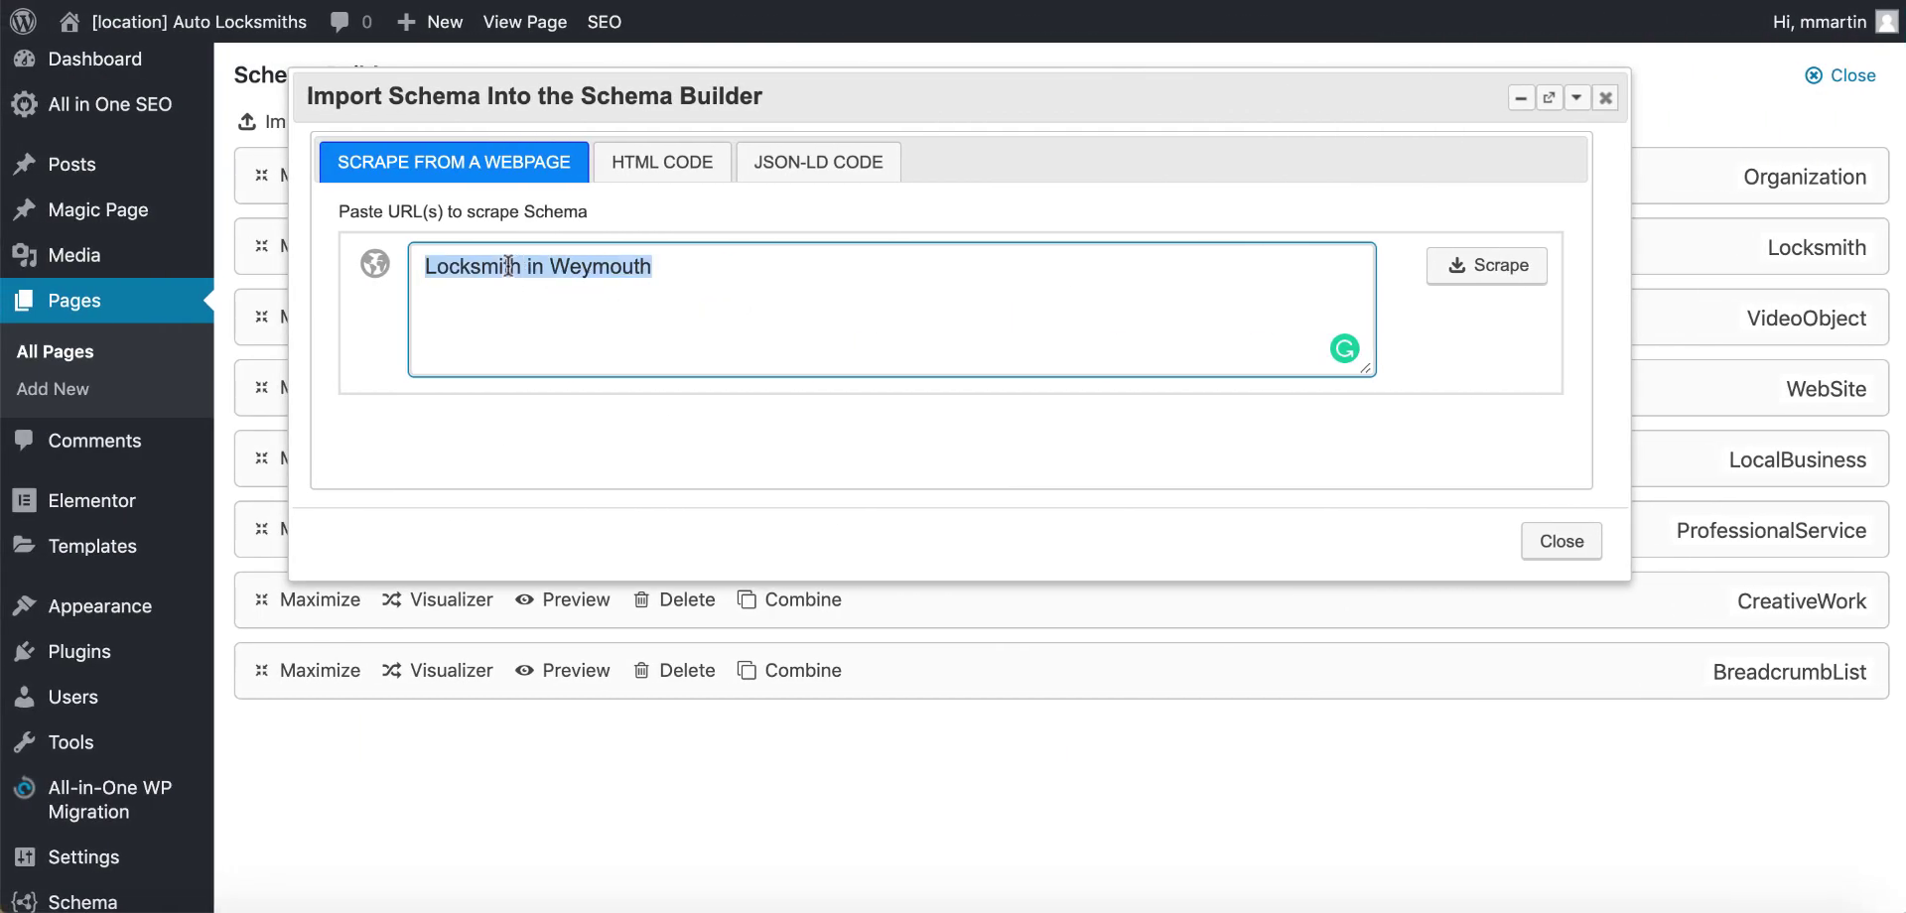
key(ctrl+v)
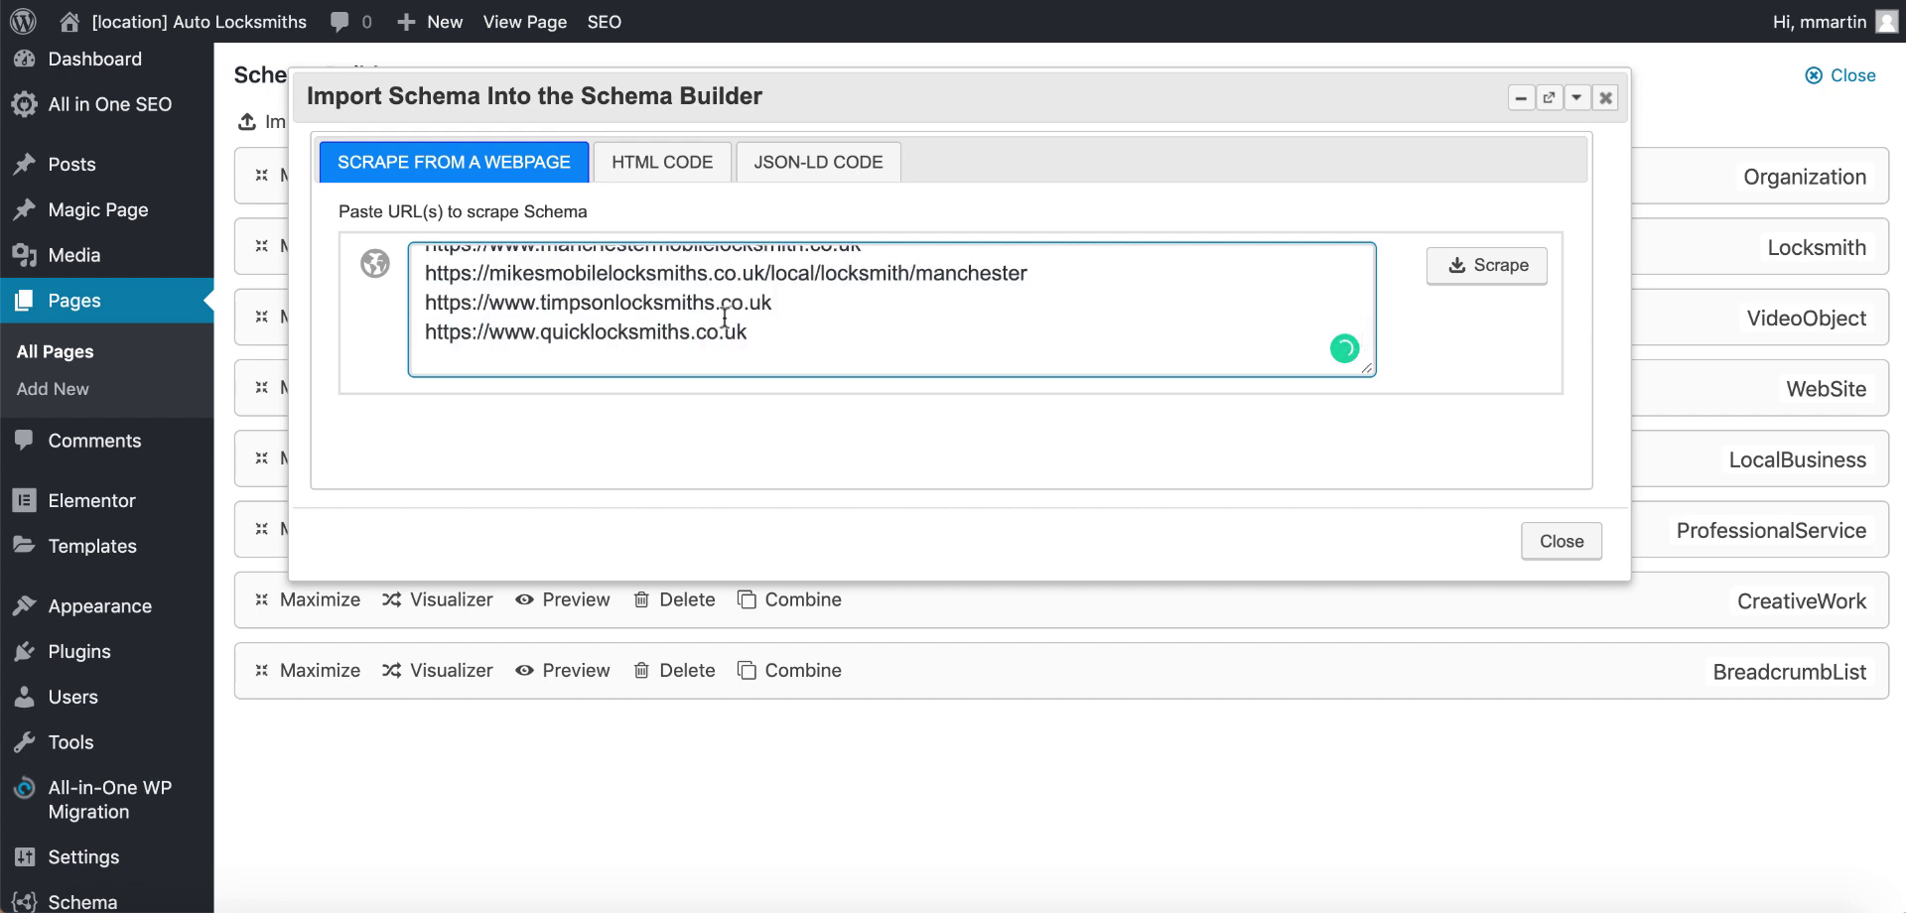
scroll(724, 317, up, 5)
scroll(738, 311, up, 2)
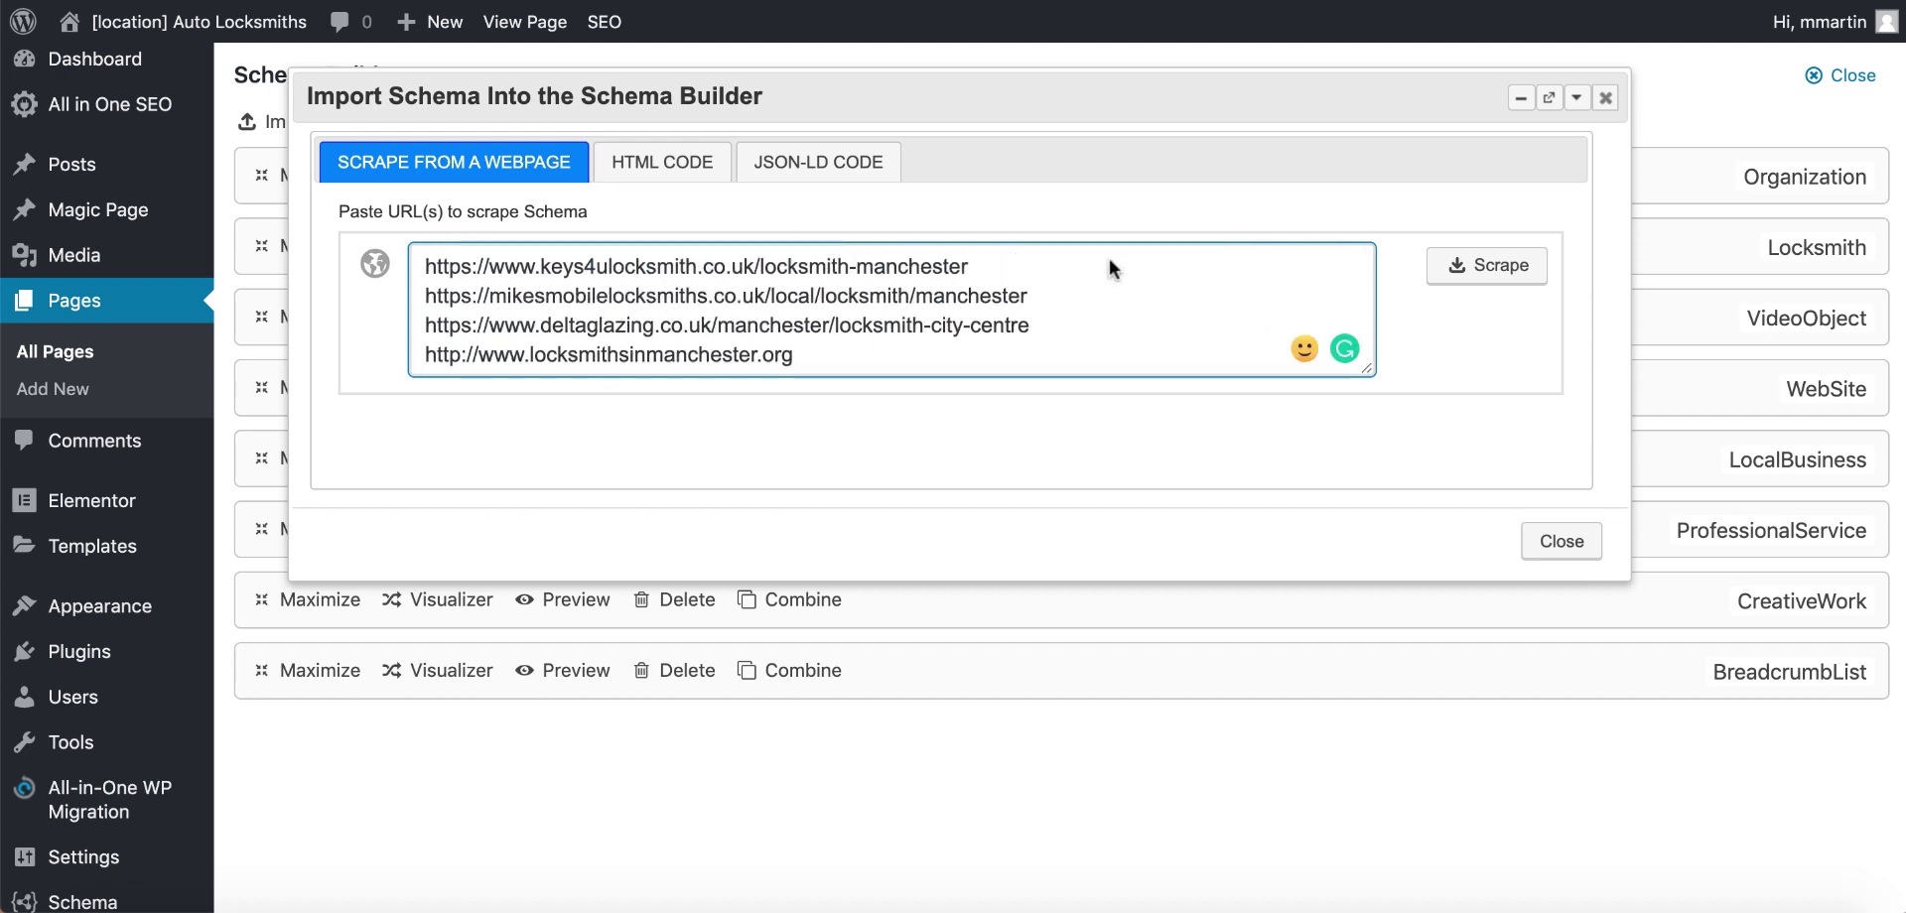
click(1455, 273)
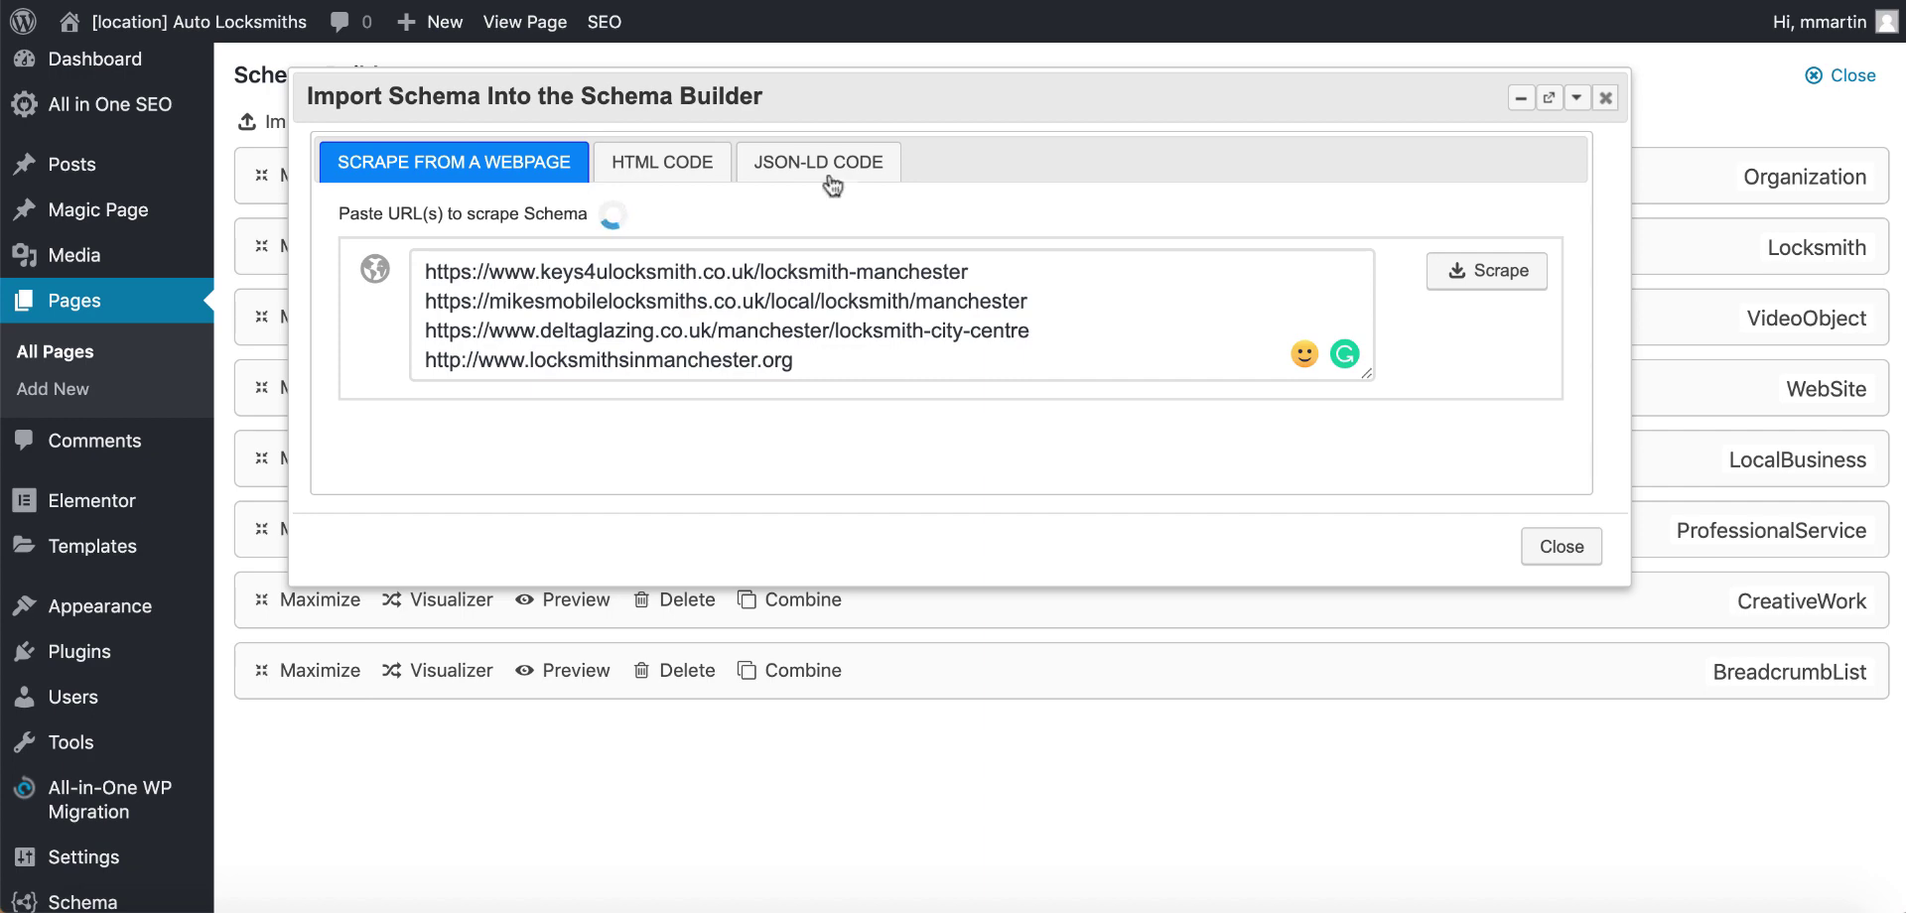
scroll(616, 301, down, 5)
scroll(616, 300, down, 5)
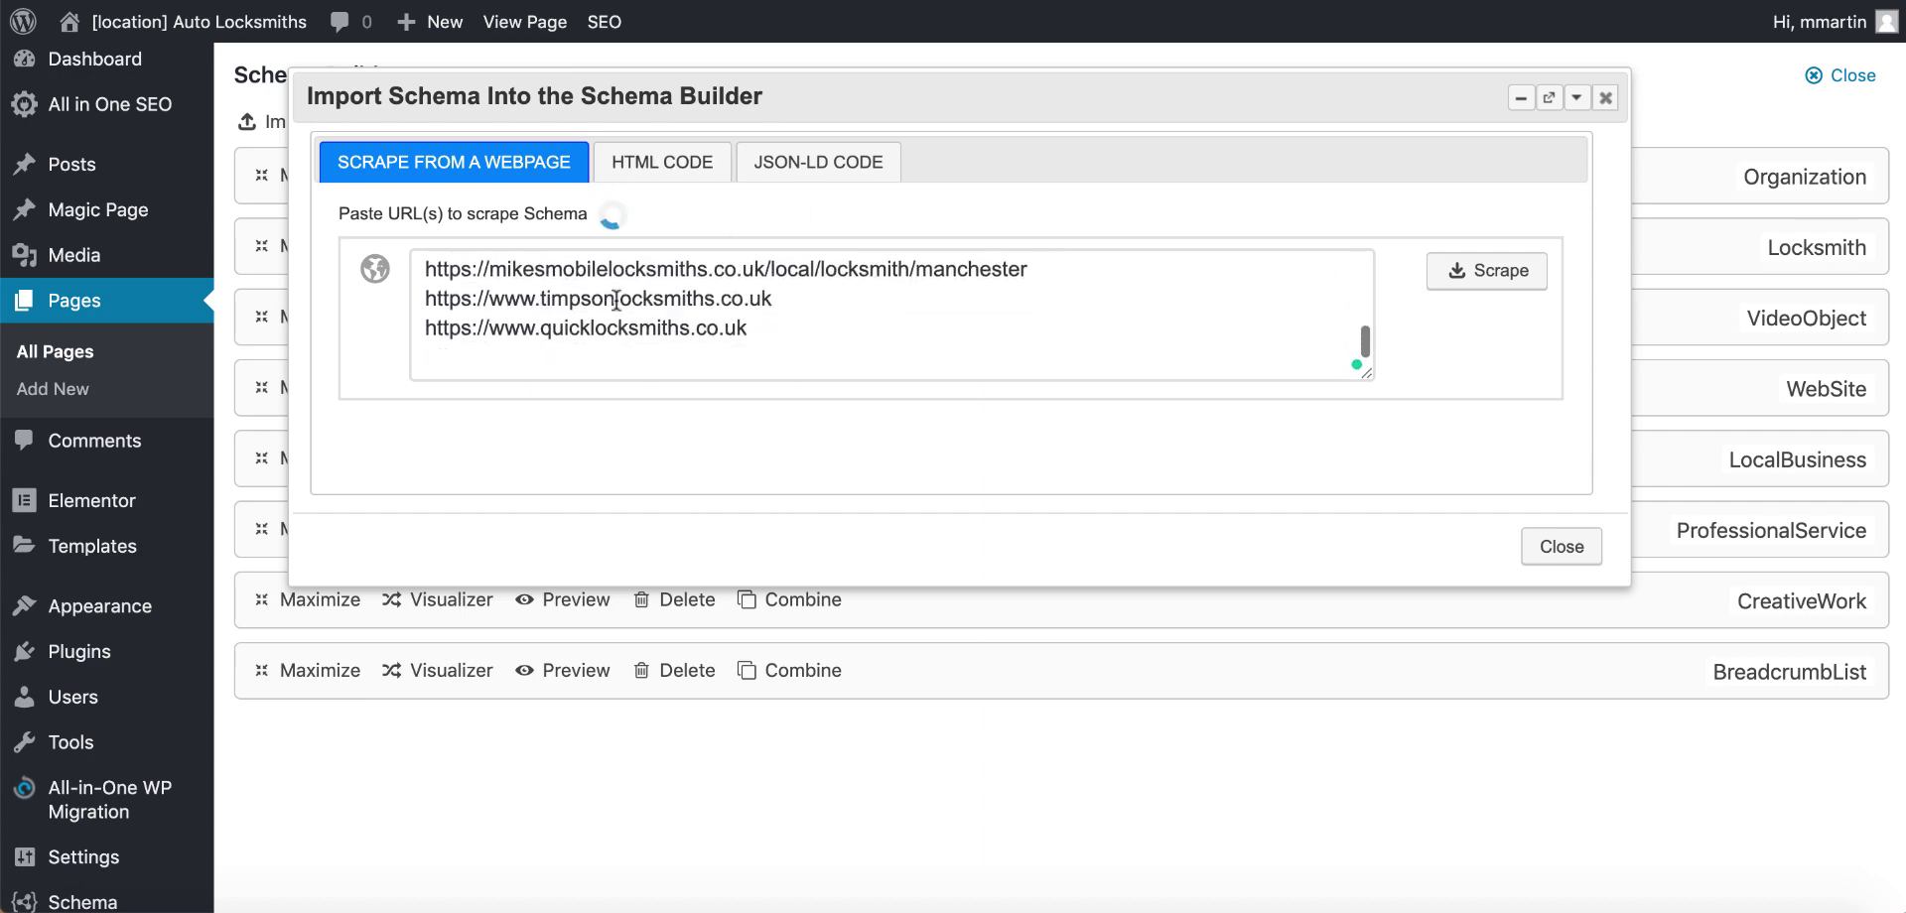
scroll(693, 275, up, 3)
scroll(693, 275, up, 6)
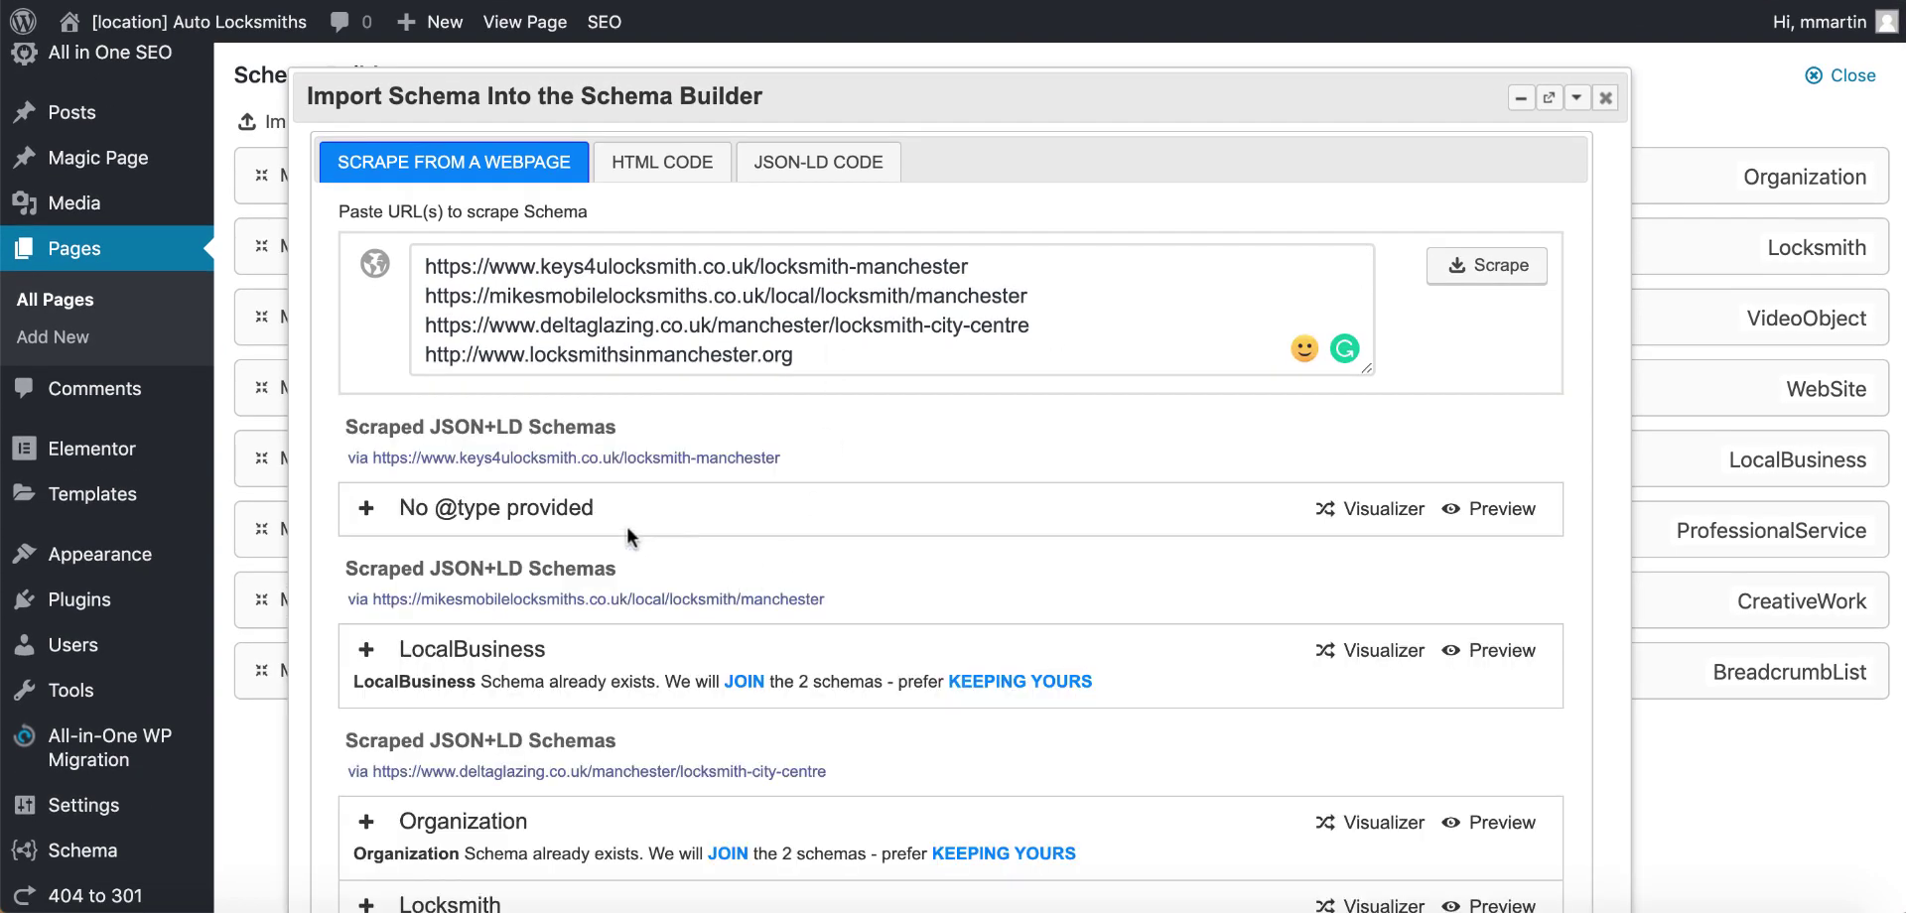
- Toggle off scraped schemas from keys4ulocksmith, mikesmobilelocksmiths, deltaglazing and locksmithsinmanchester.org
scroll(629, 537, down, 3)
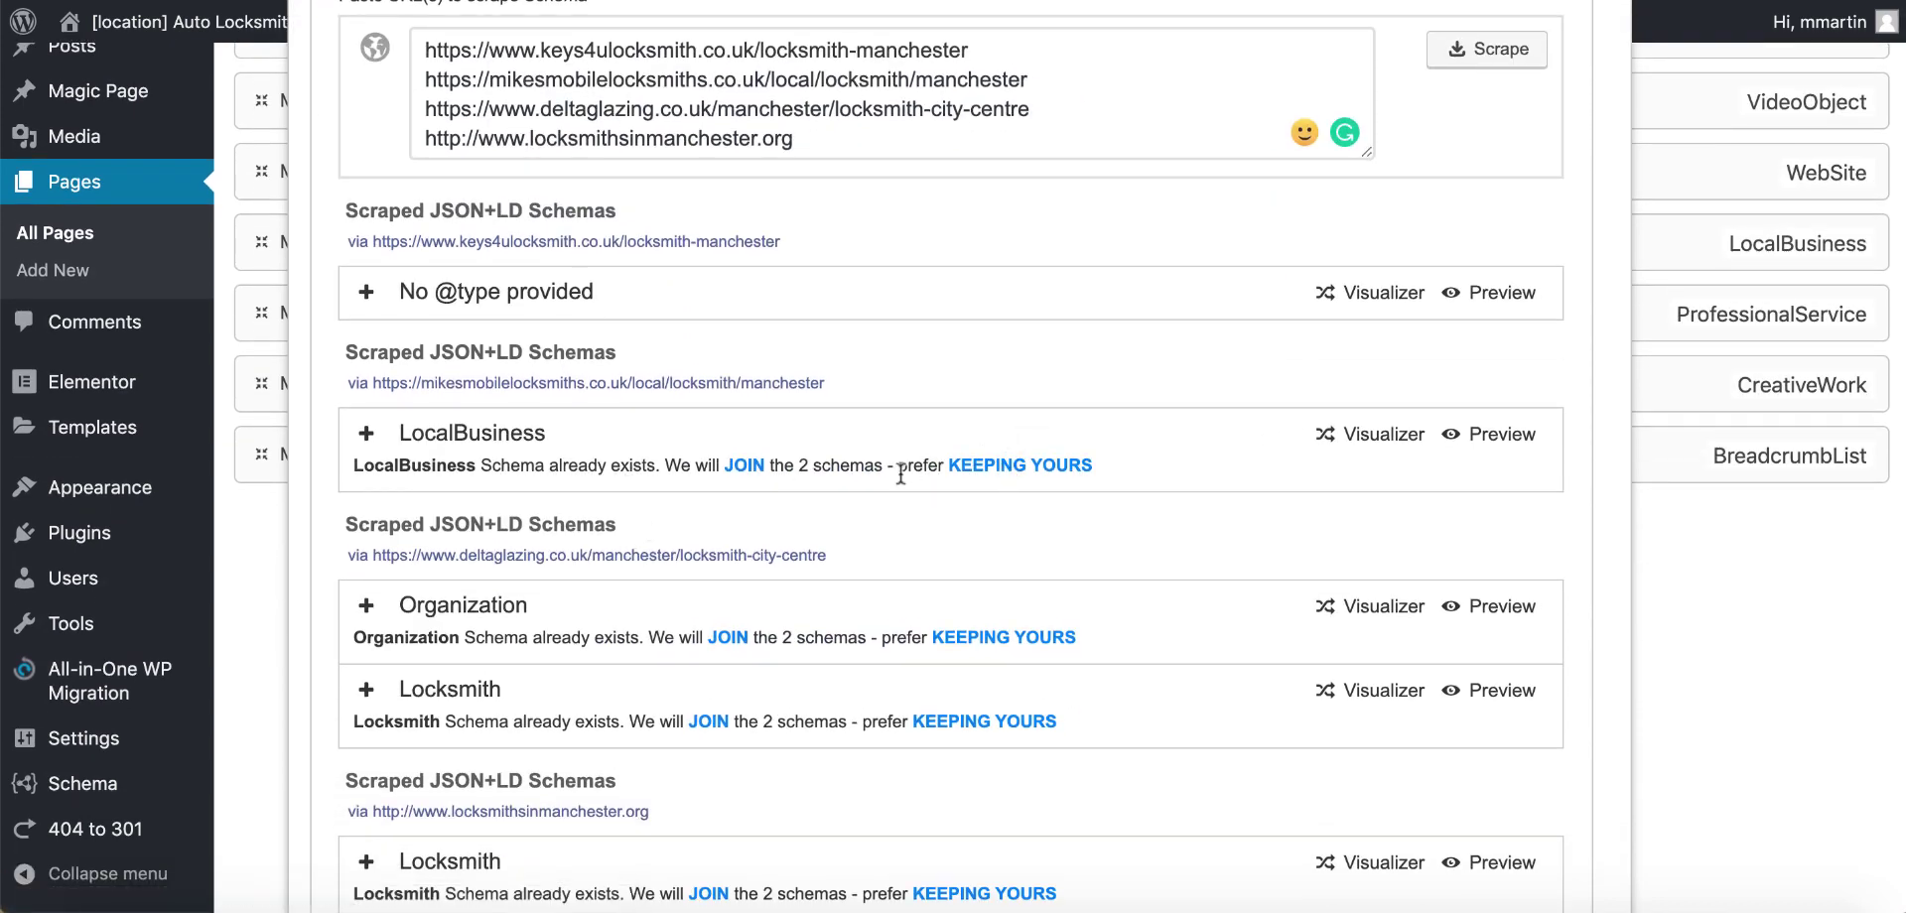
click(366, 292)
click(365, 433)
scroll(366, 433, down, 2)
scroll(367, 433, down, 1)
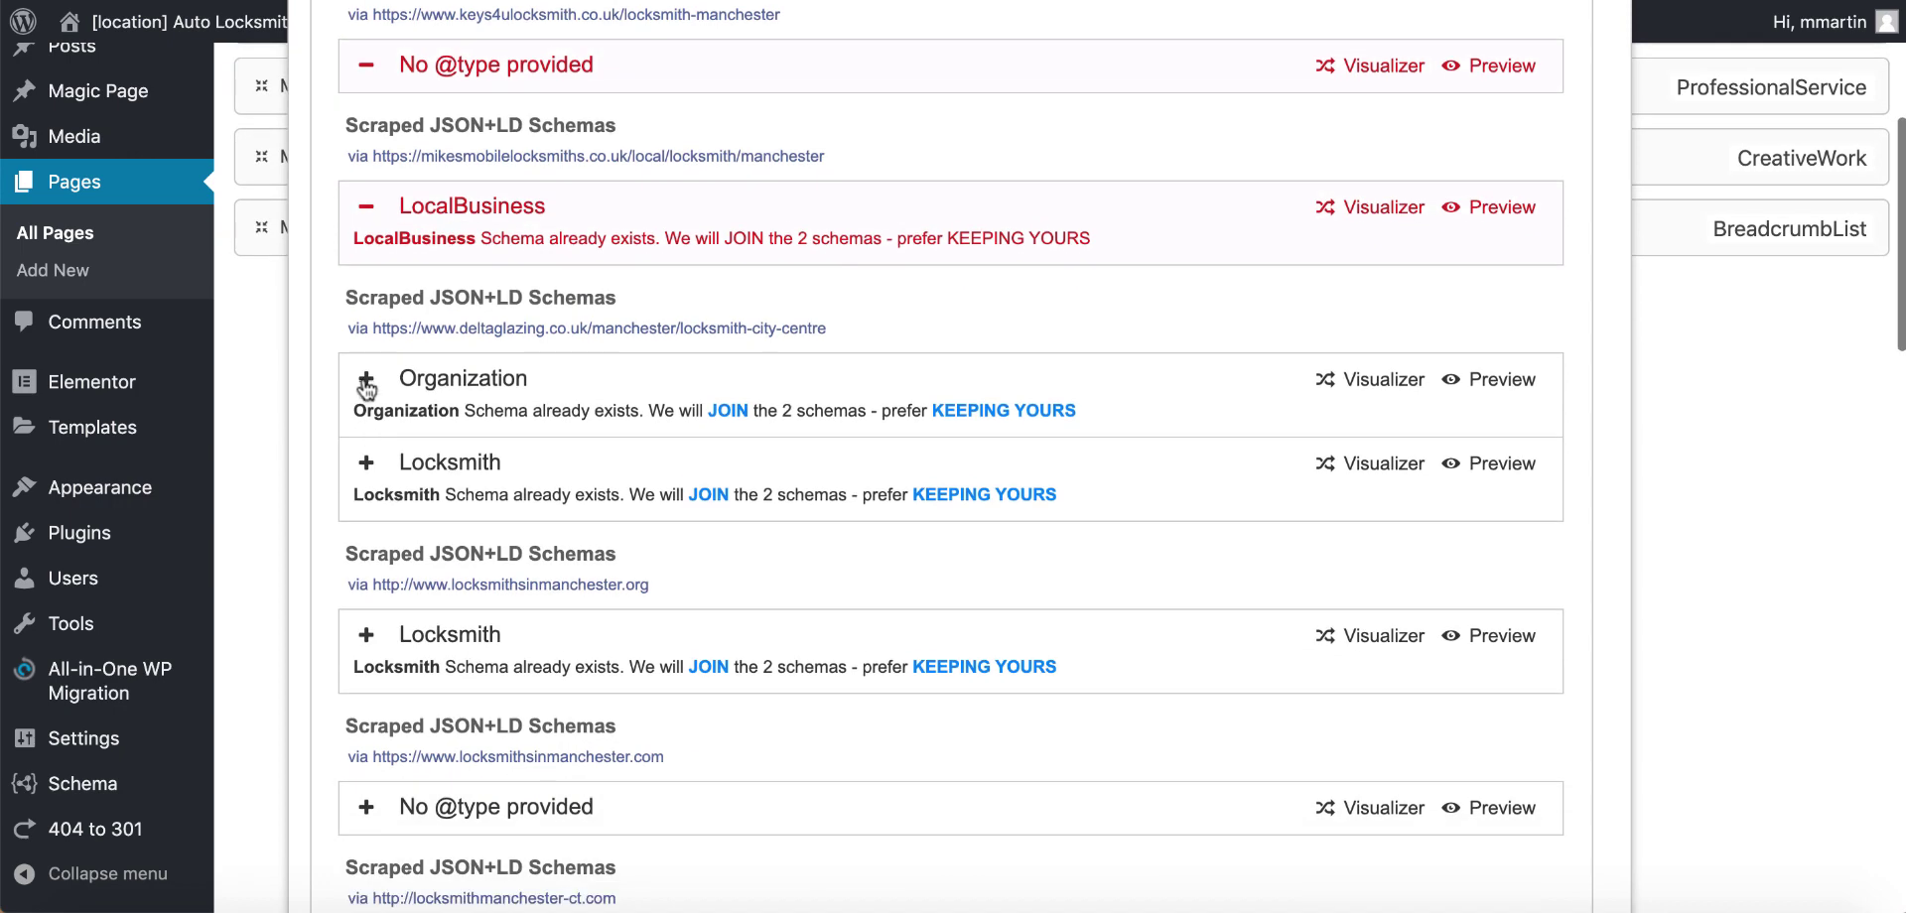
click(366, 378)
click(366, 463)
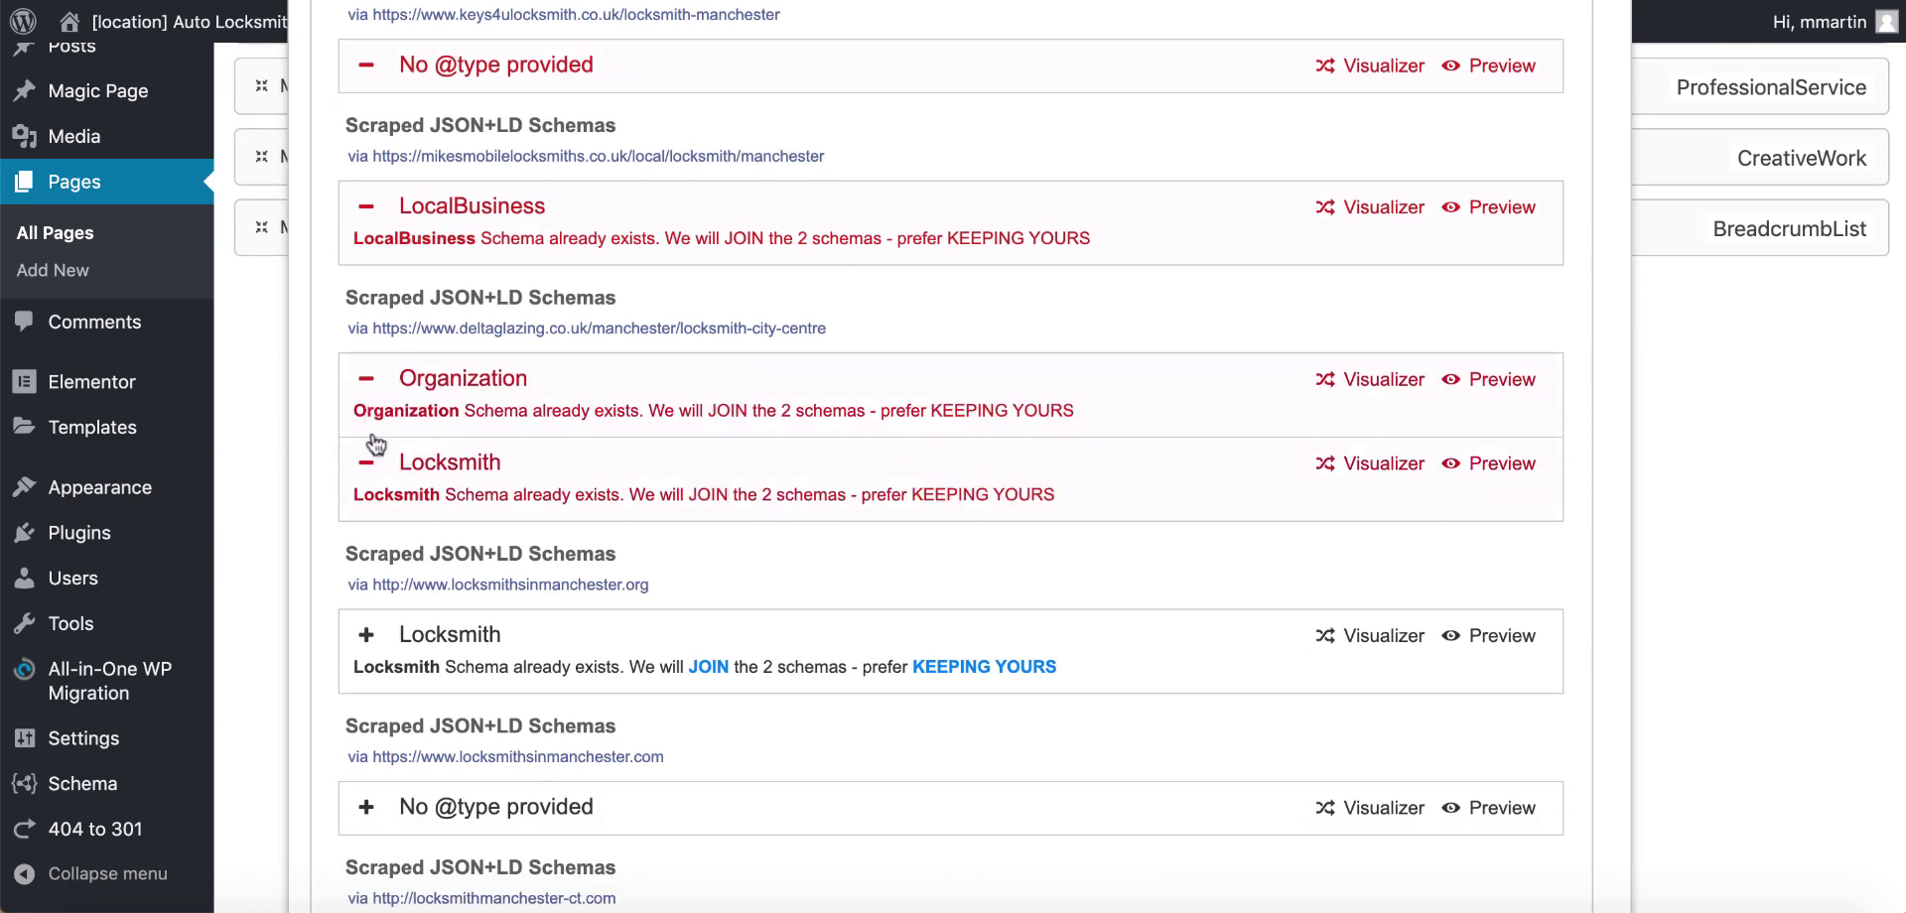
click(367, 635)
- Toggle off remaining schemas from locksmithsinmanchester.com, locksafe, fasterlocksmiths through manchestermobilelocksmith
scroll(369, 640, down, 4)
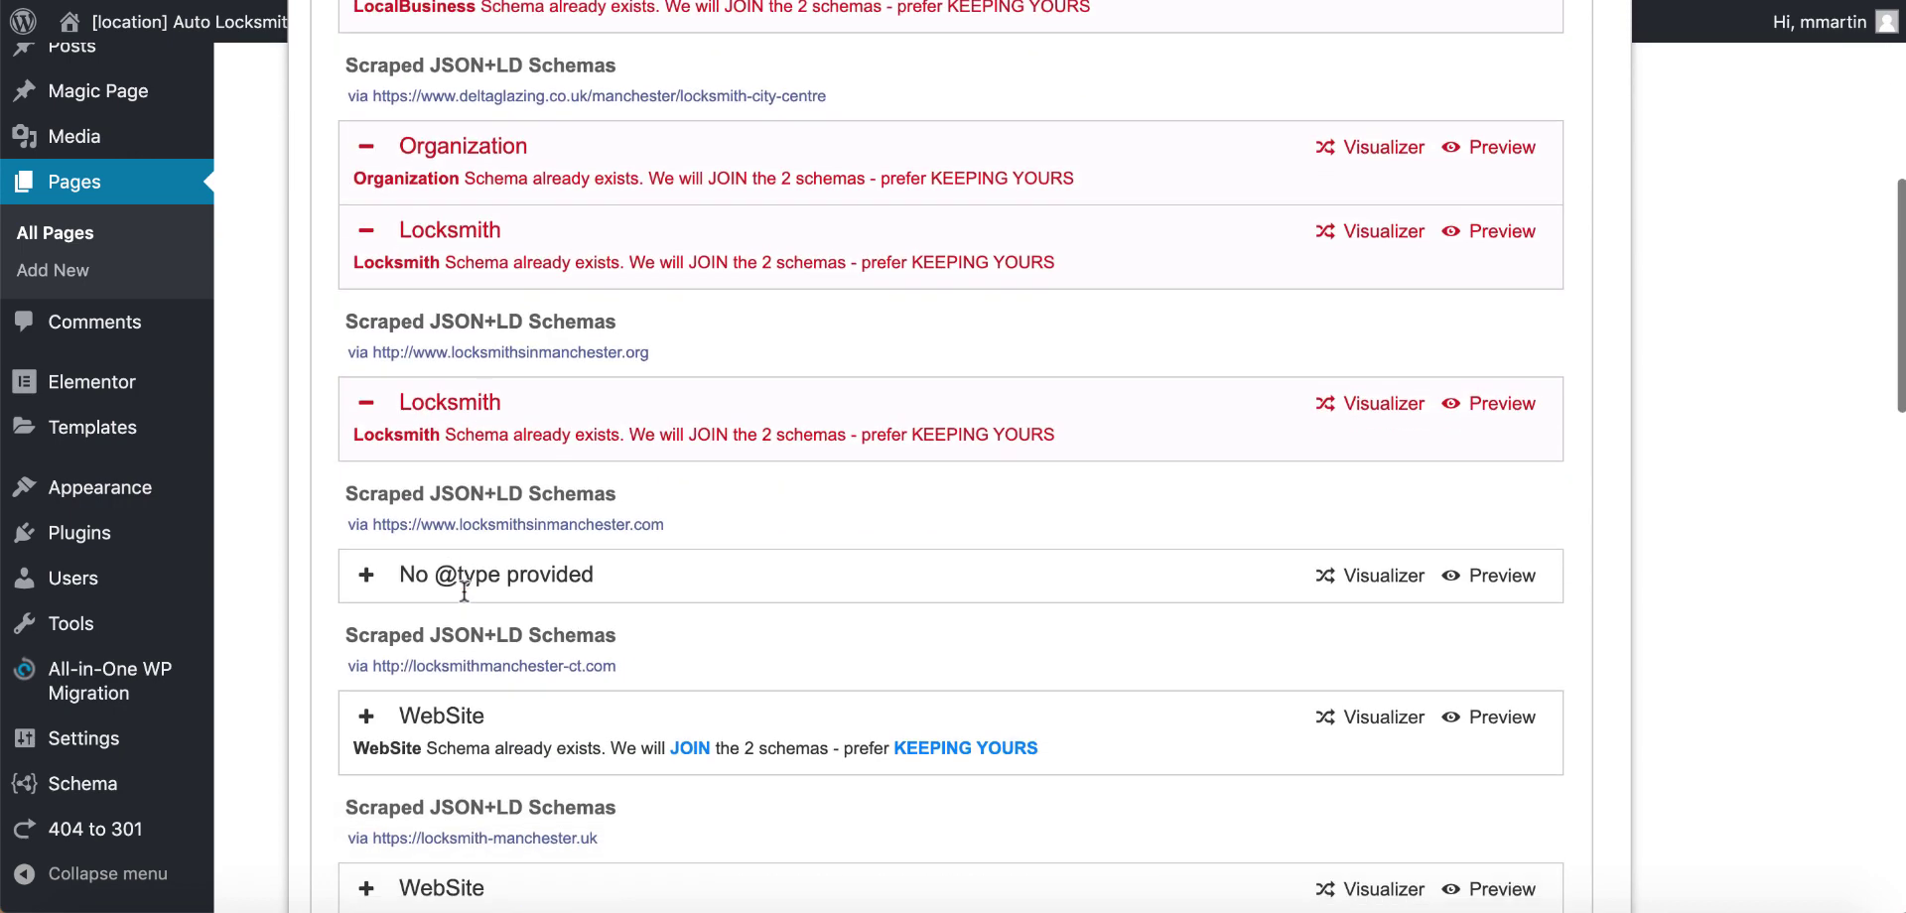
click(366, 516)
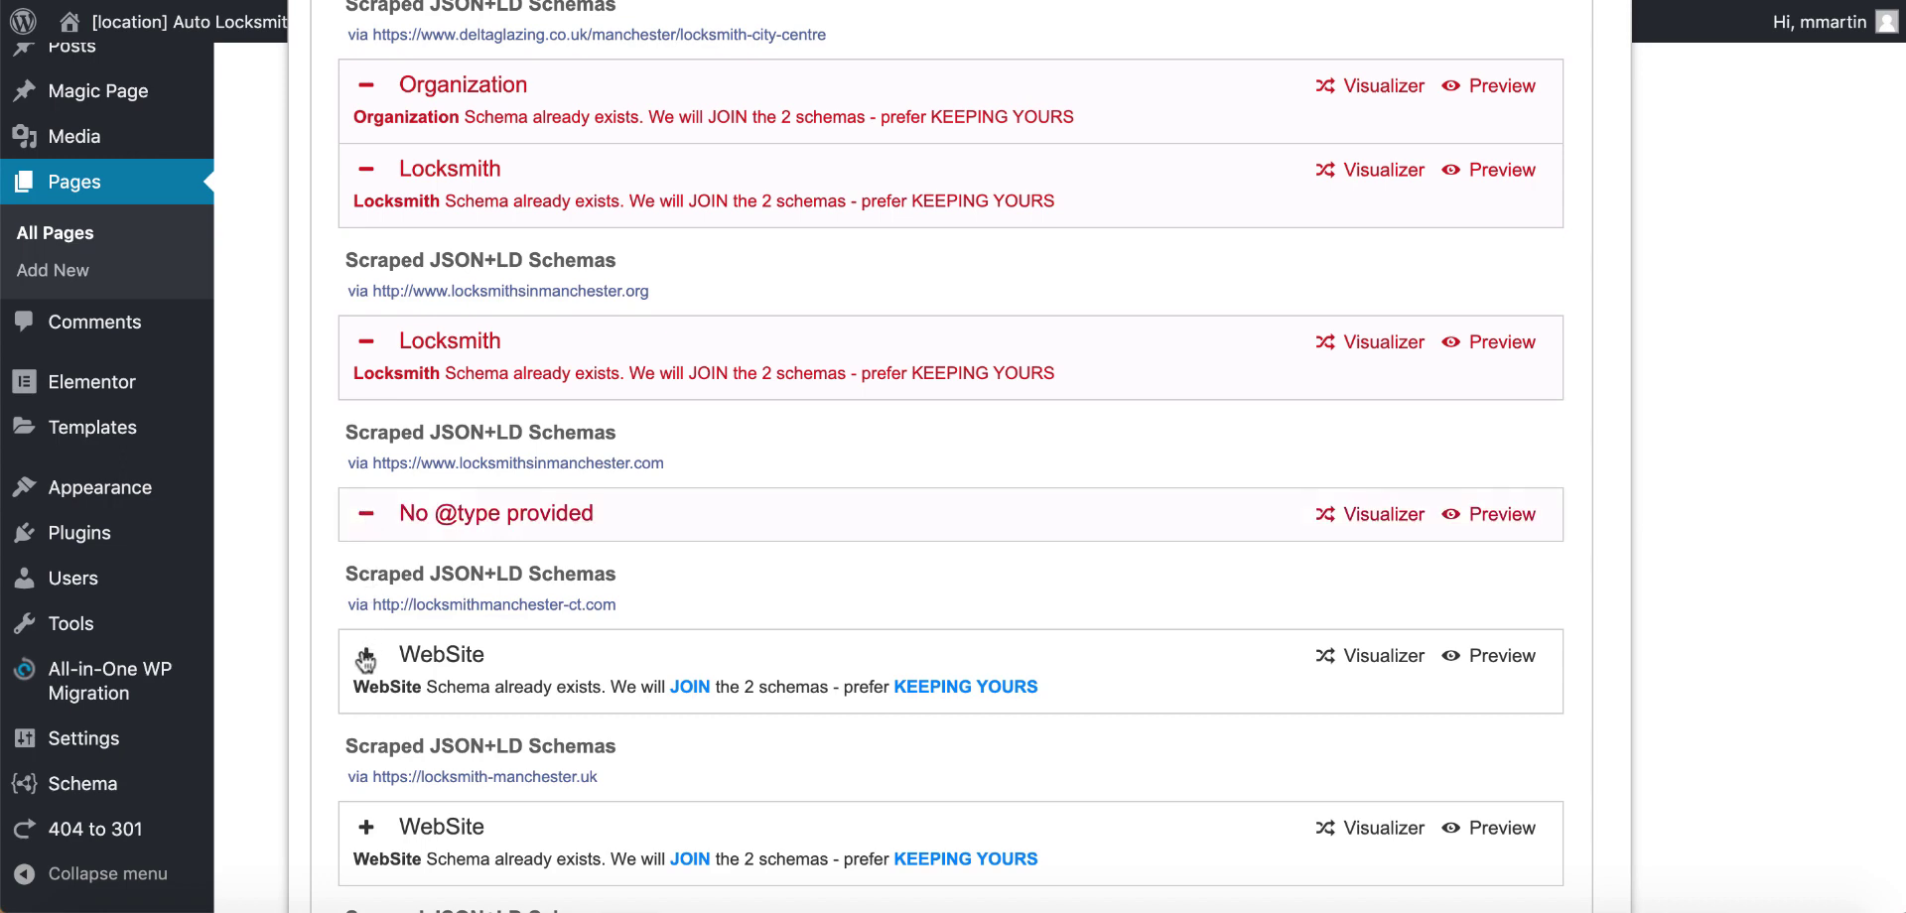
click(366, 658)
click(366, 828)
scroll(369, 695, down, 5)
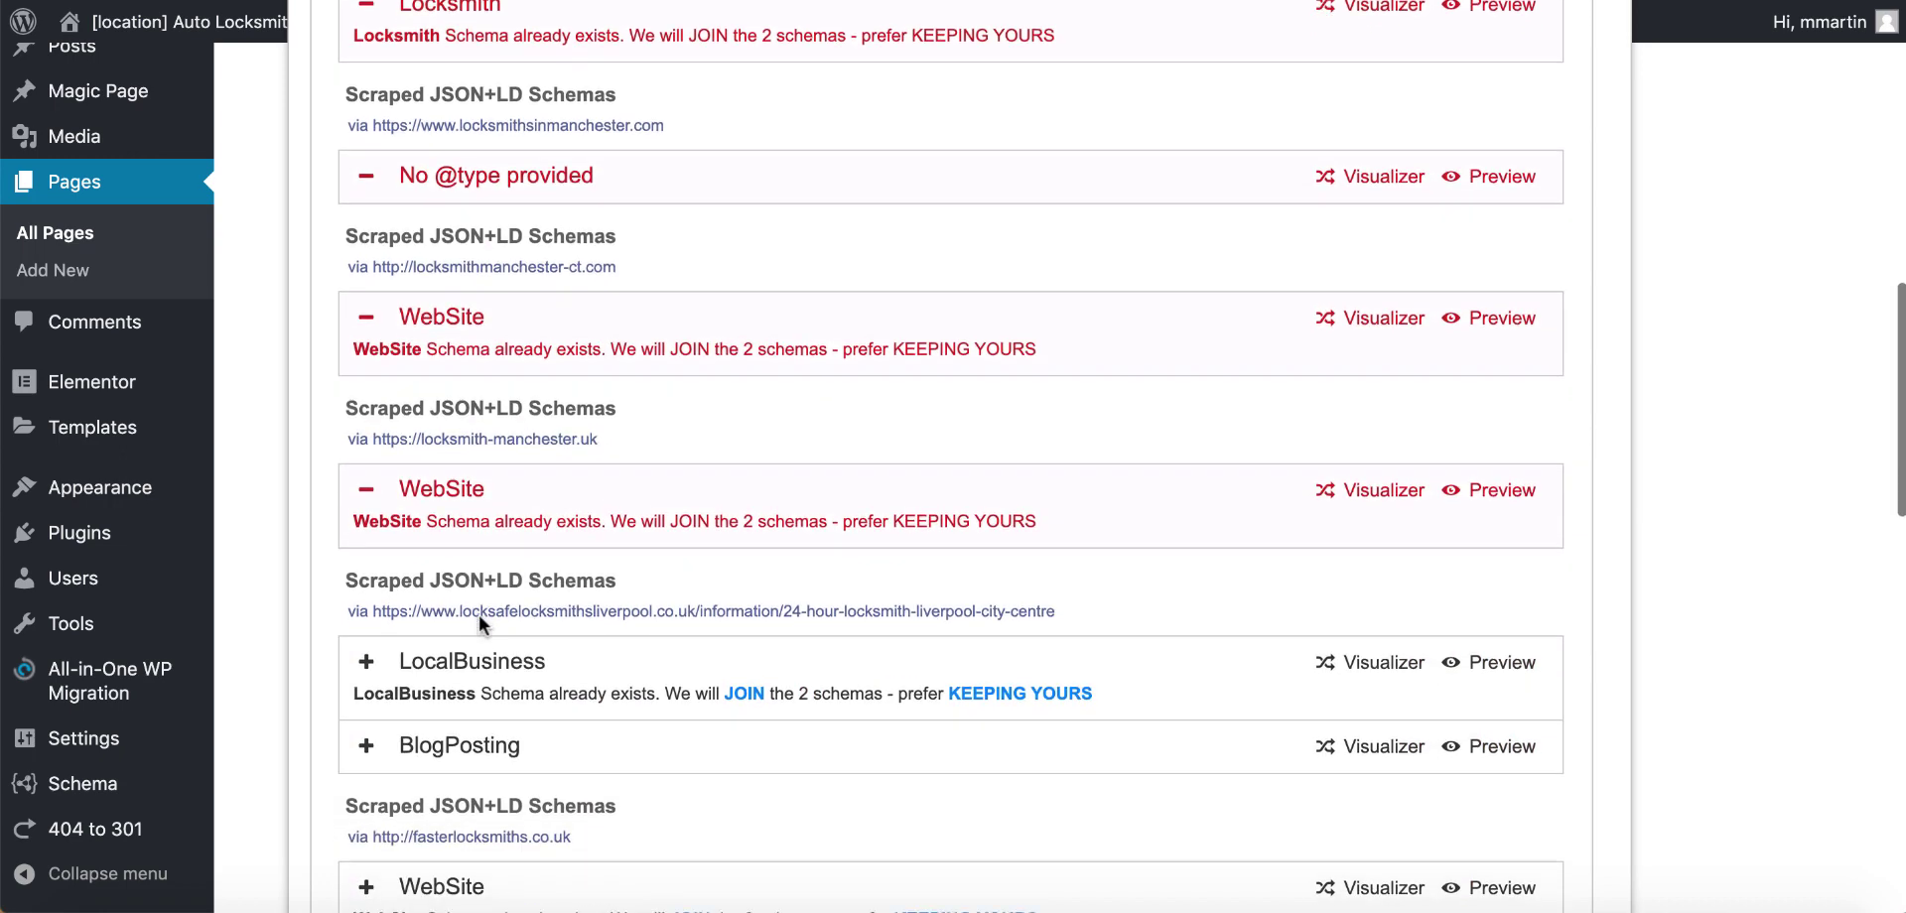
click(368, 596)
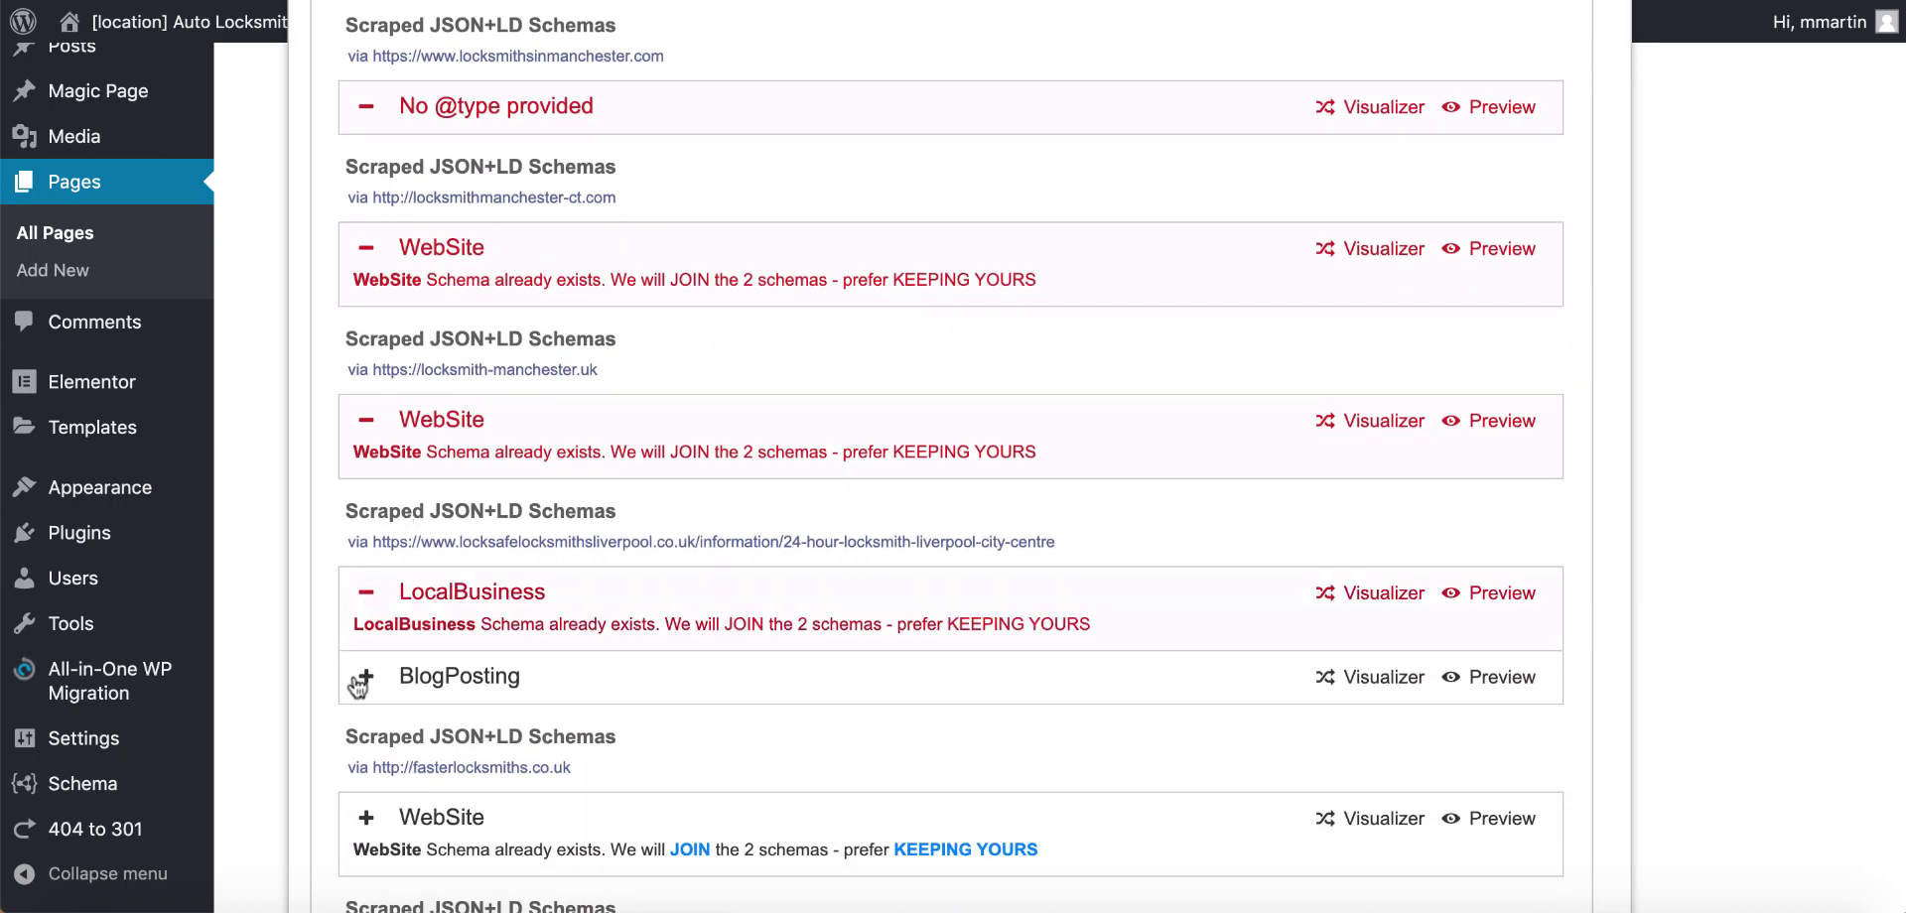
click(368, 681)
scroll(368, 683, down, 3)
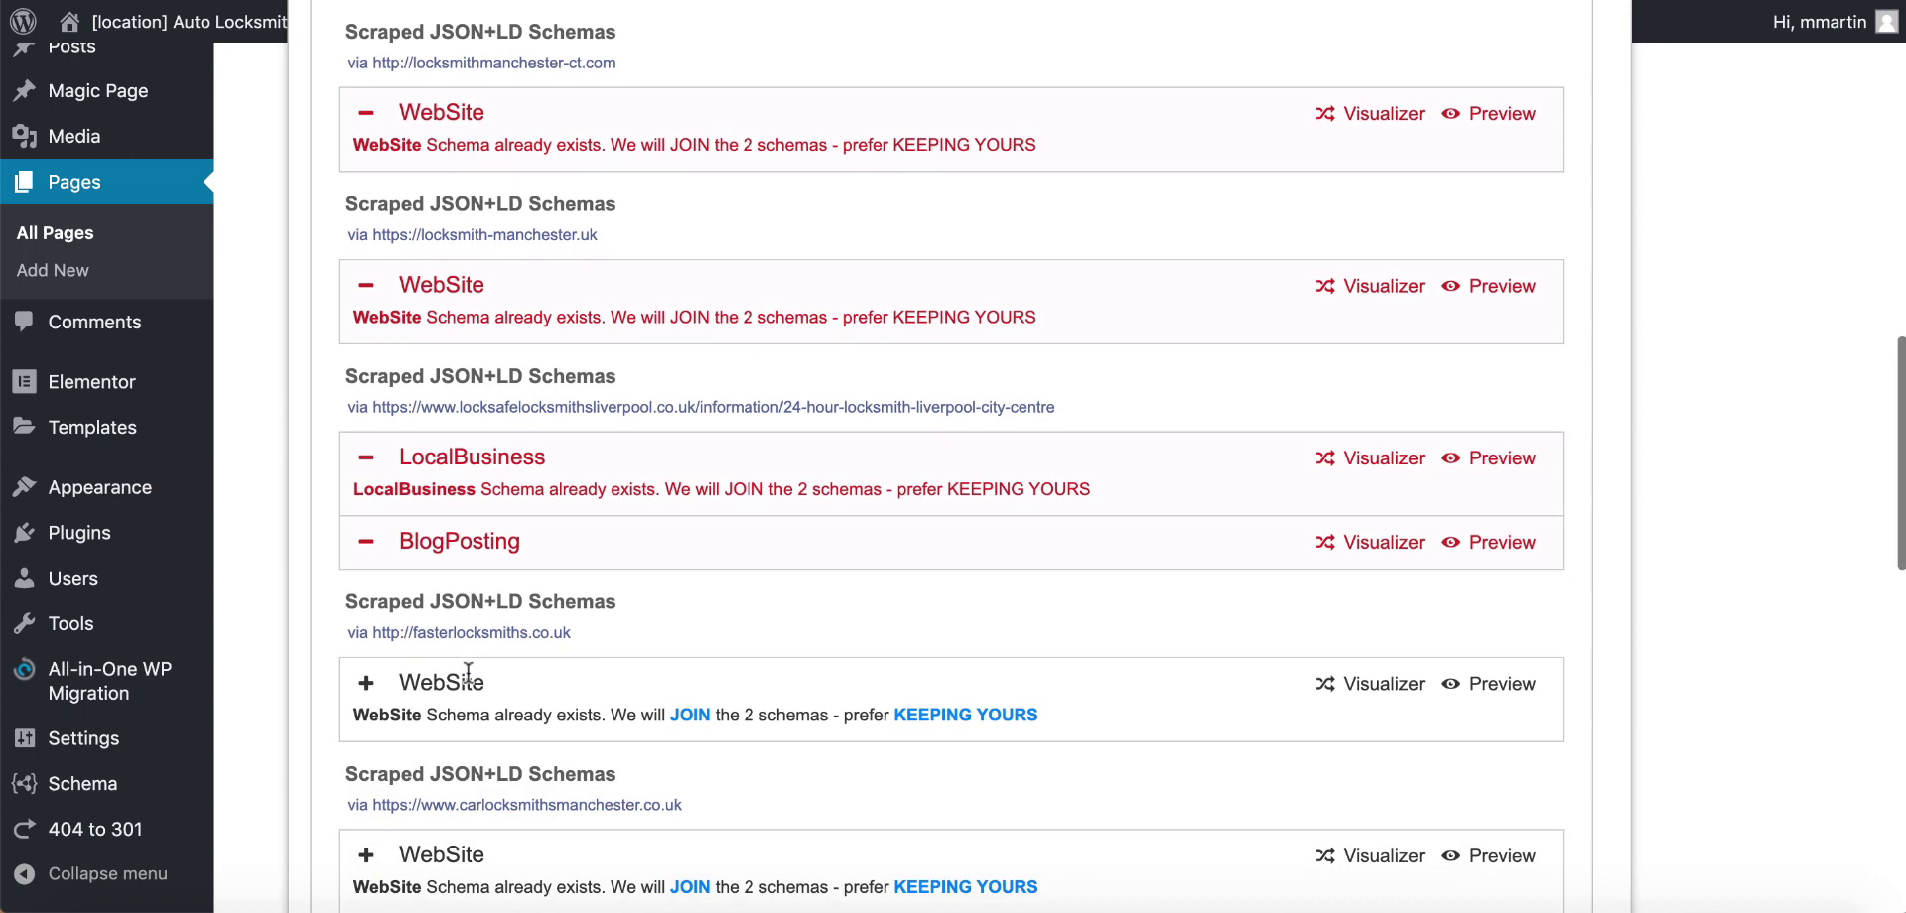
click(366, 683)
scroll(432, 697, down, 5)
click(367, 638)
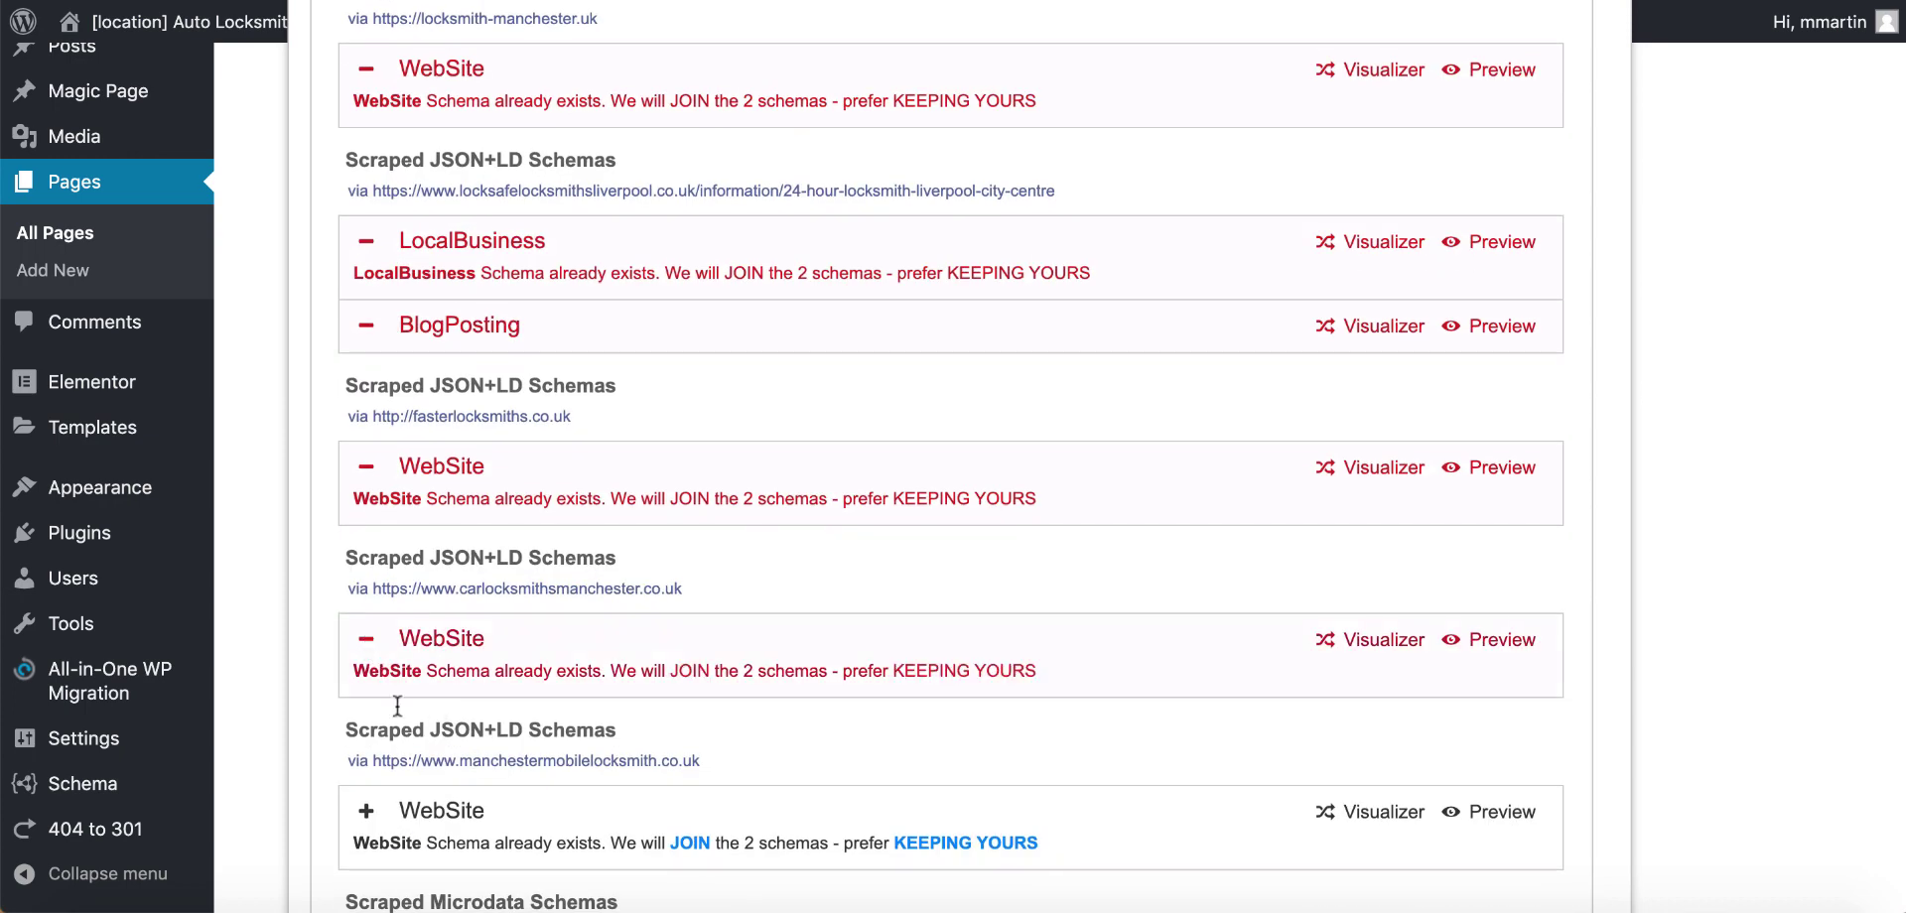
click(367, 812)
scroll(368, 830, down, 5)
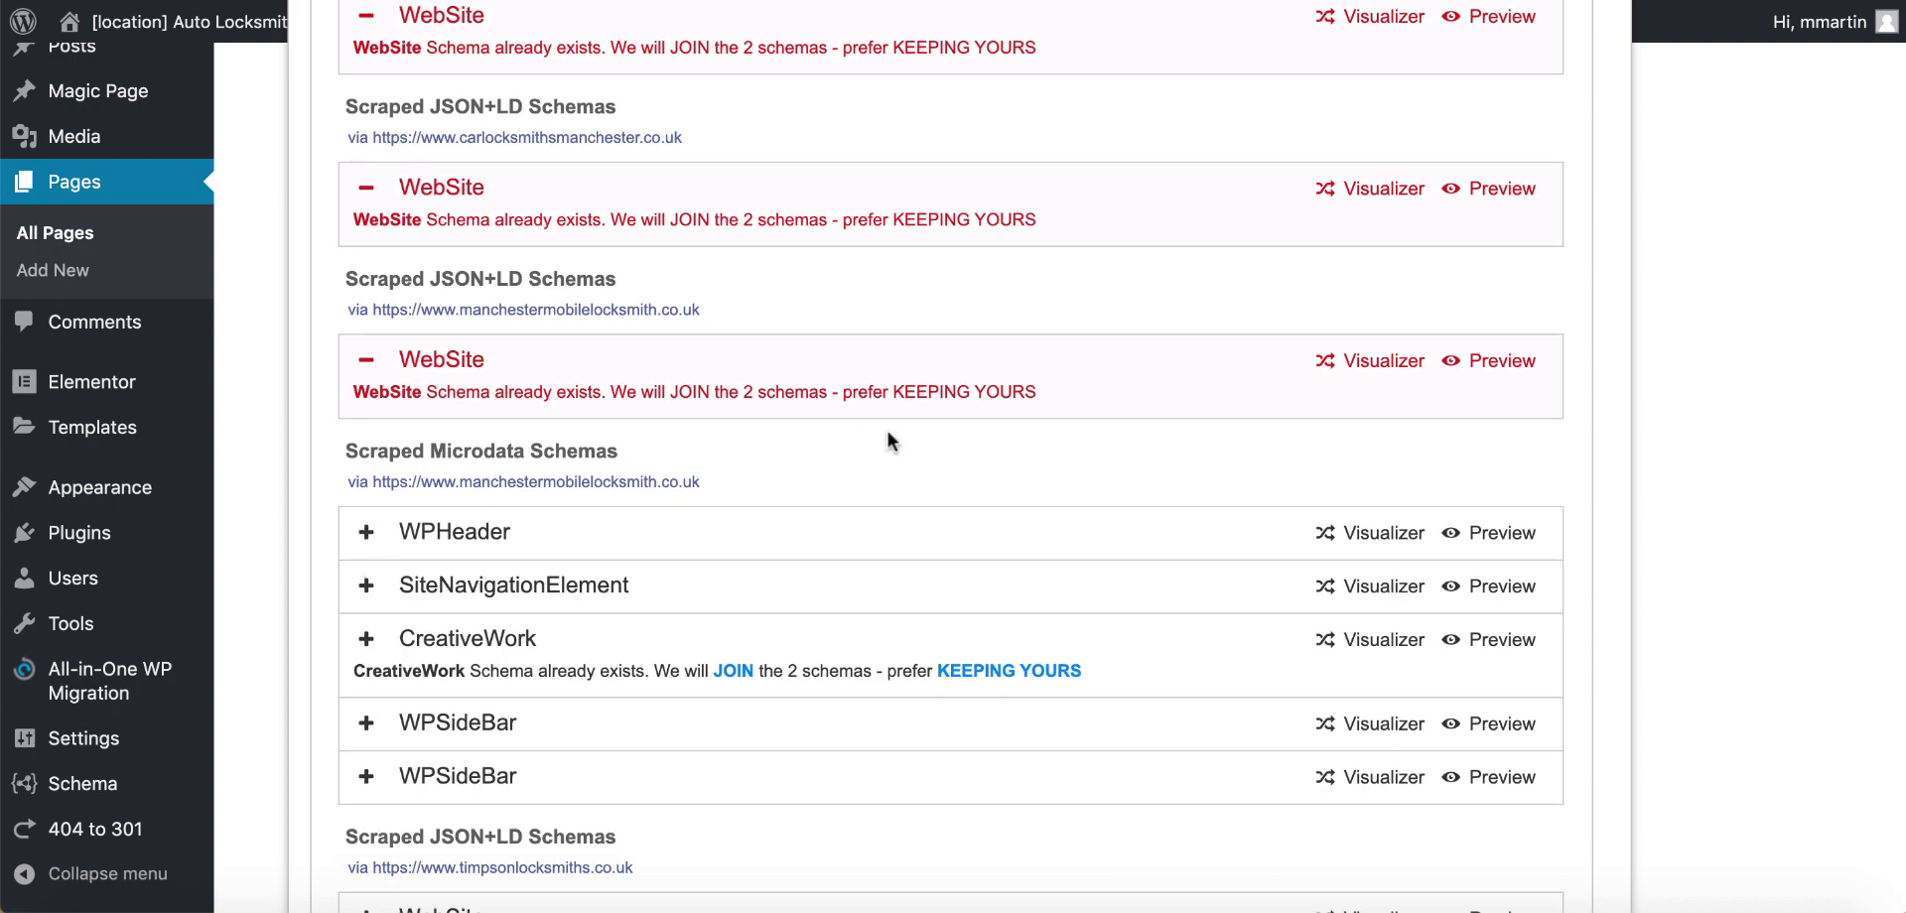
scroll(886, 432, up, 15)
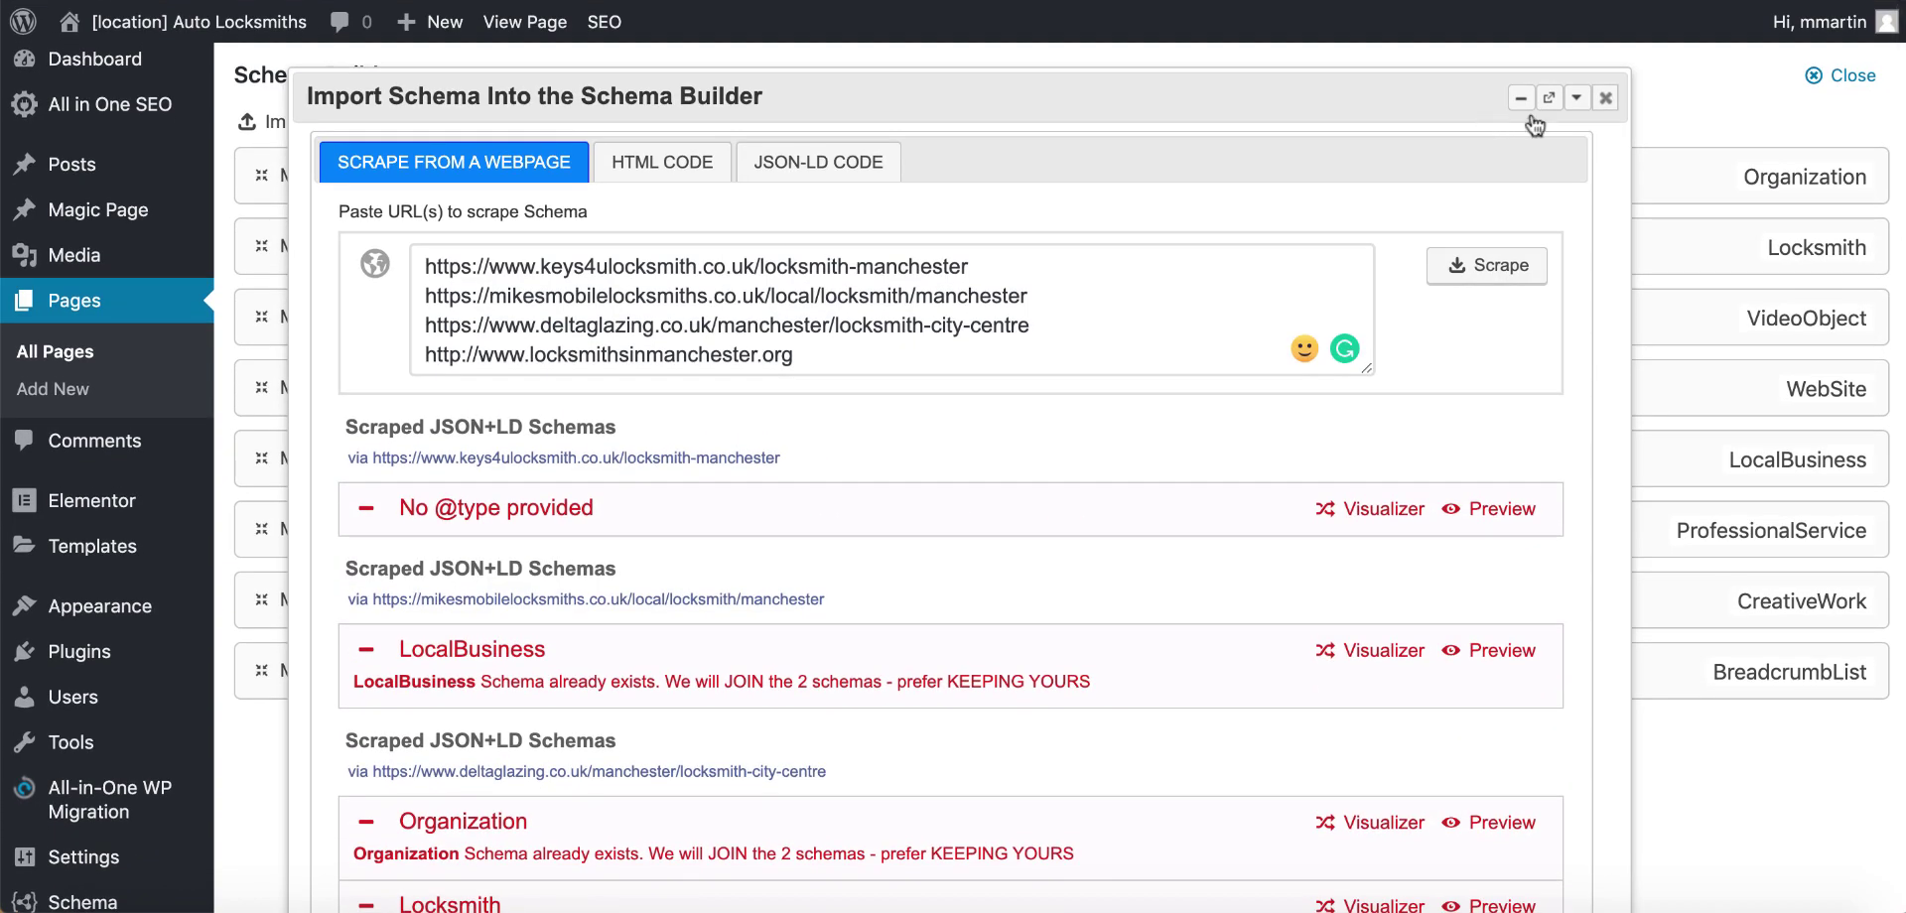
- Close the import dialog, then mark and unmark Locksmith and VideoObject for combining
click(1605, 98)
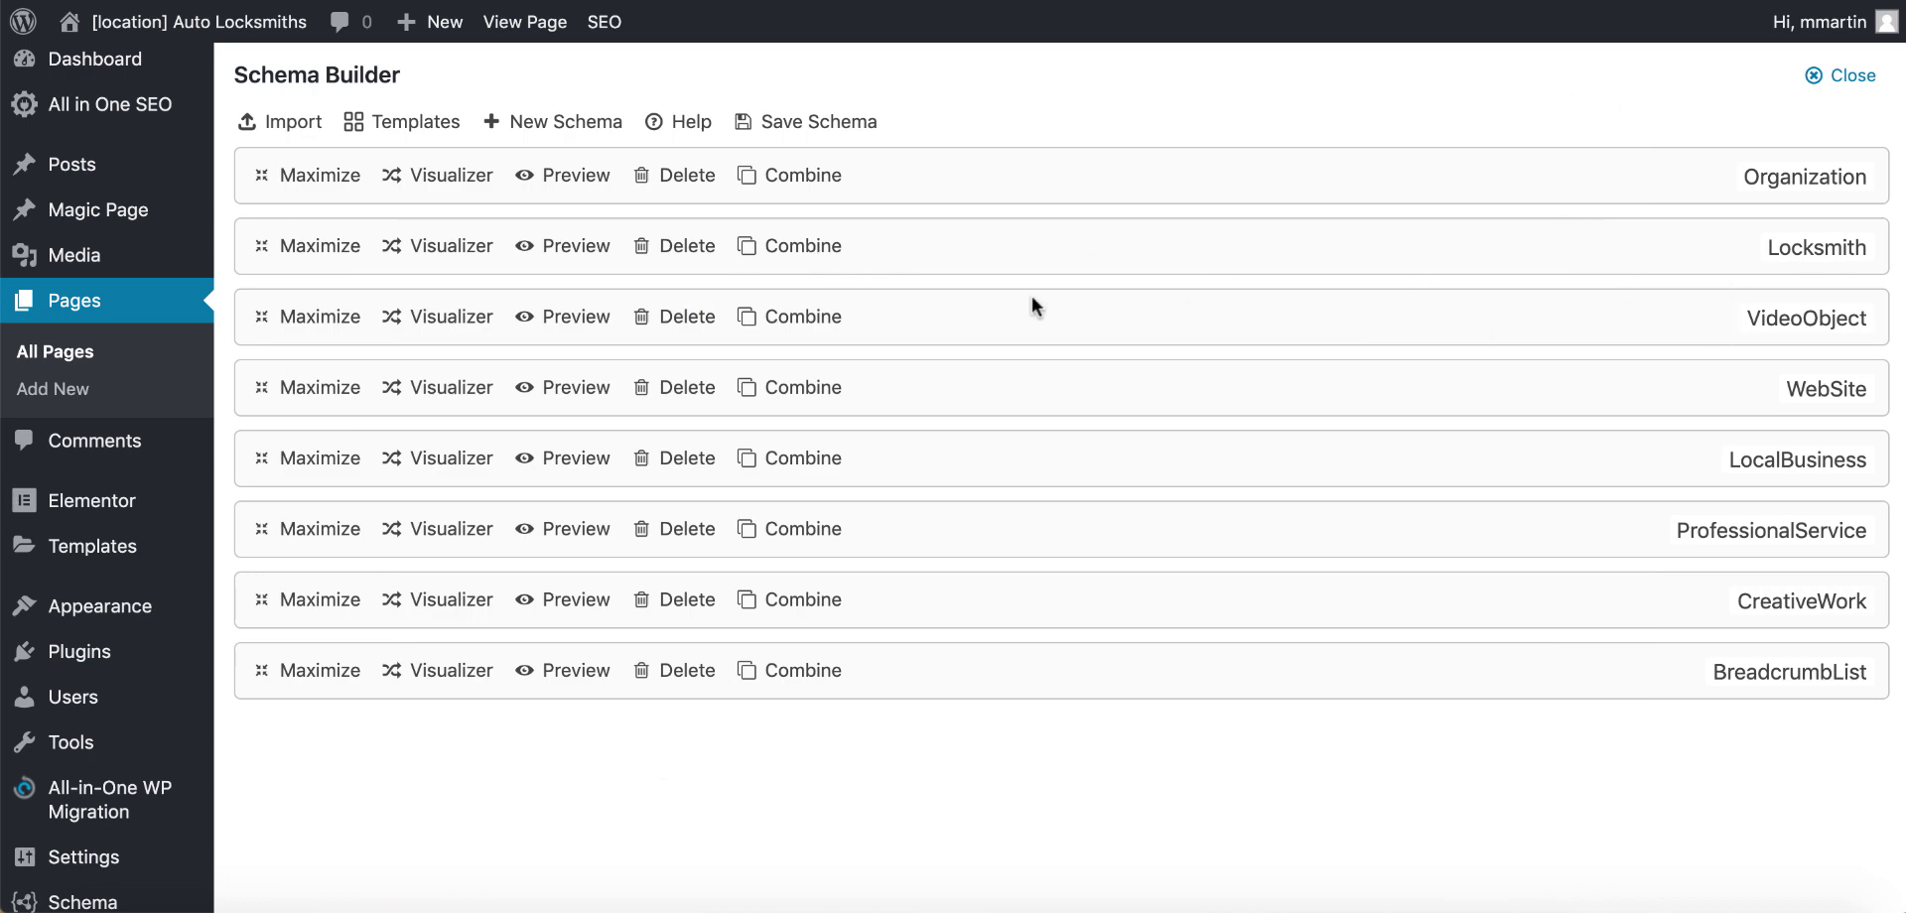
click(820, 250)
click(806, 320)
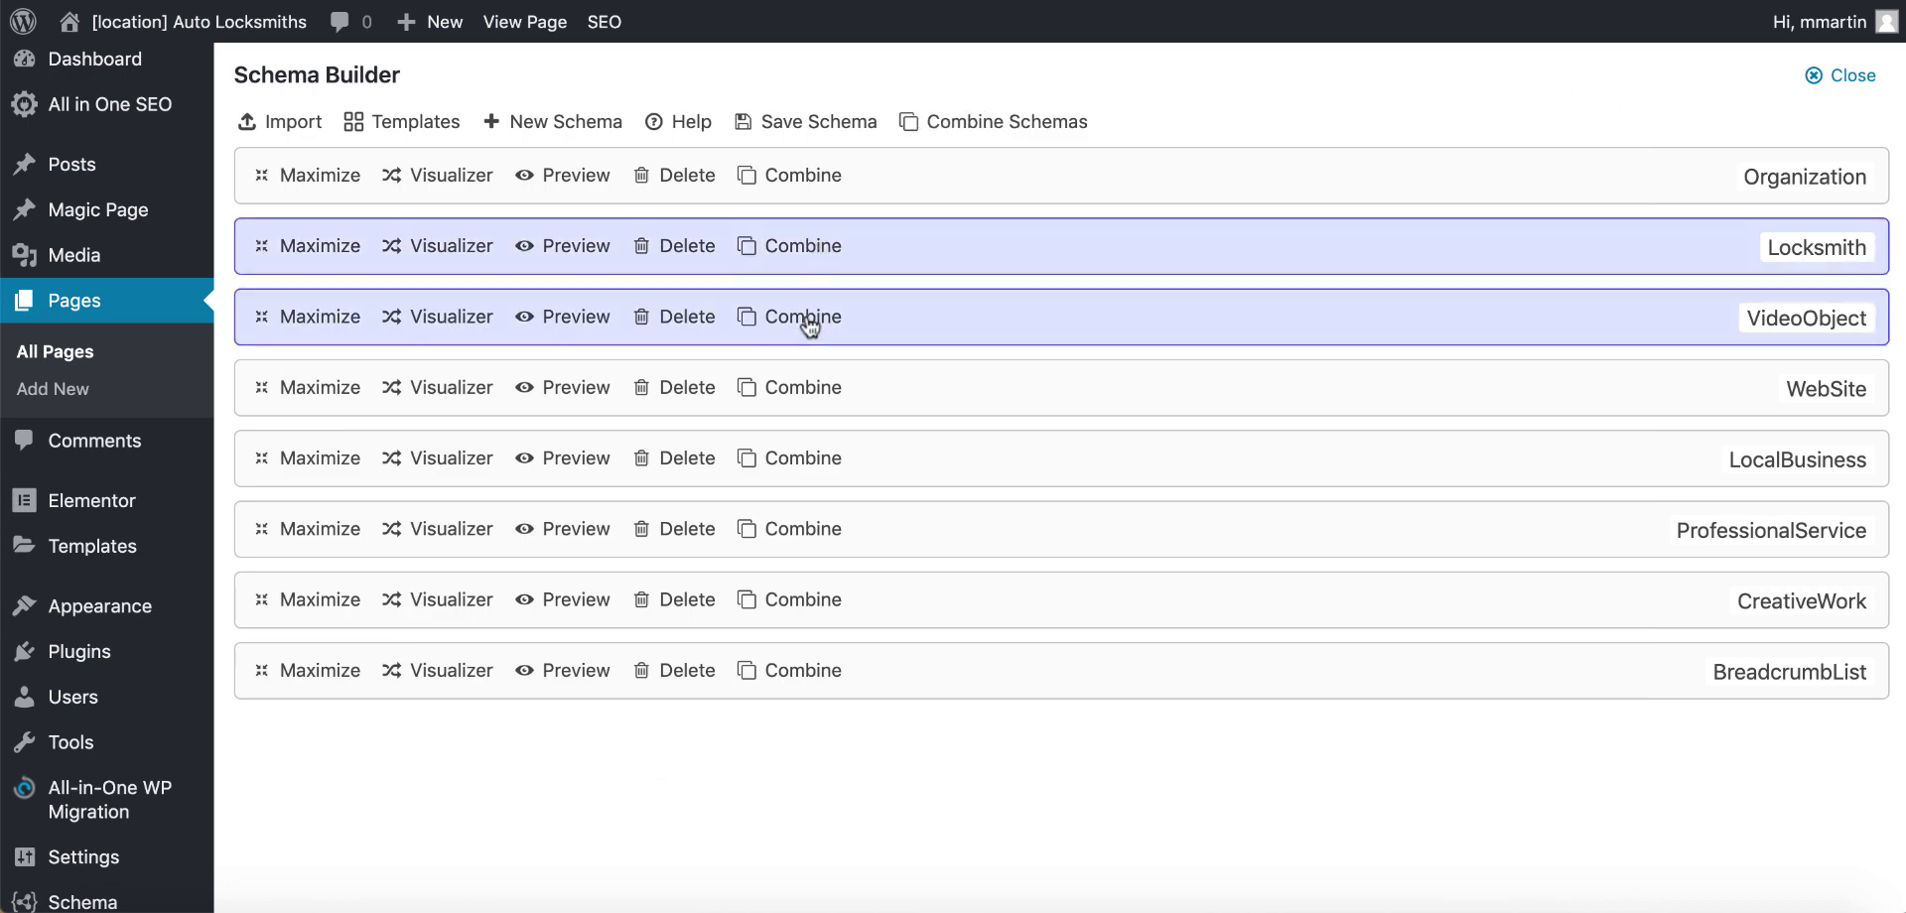
click(786, 248)
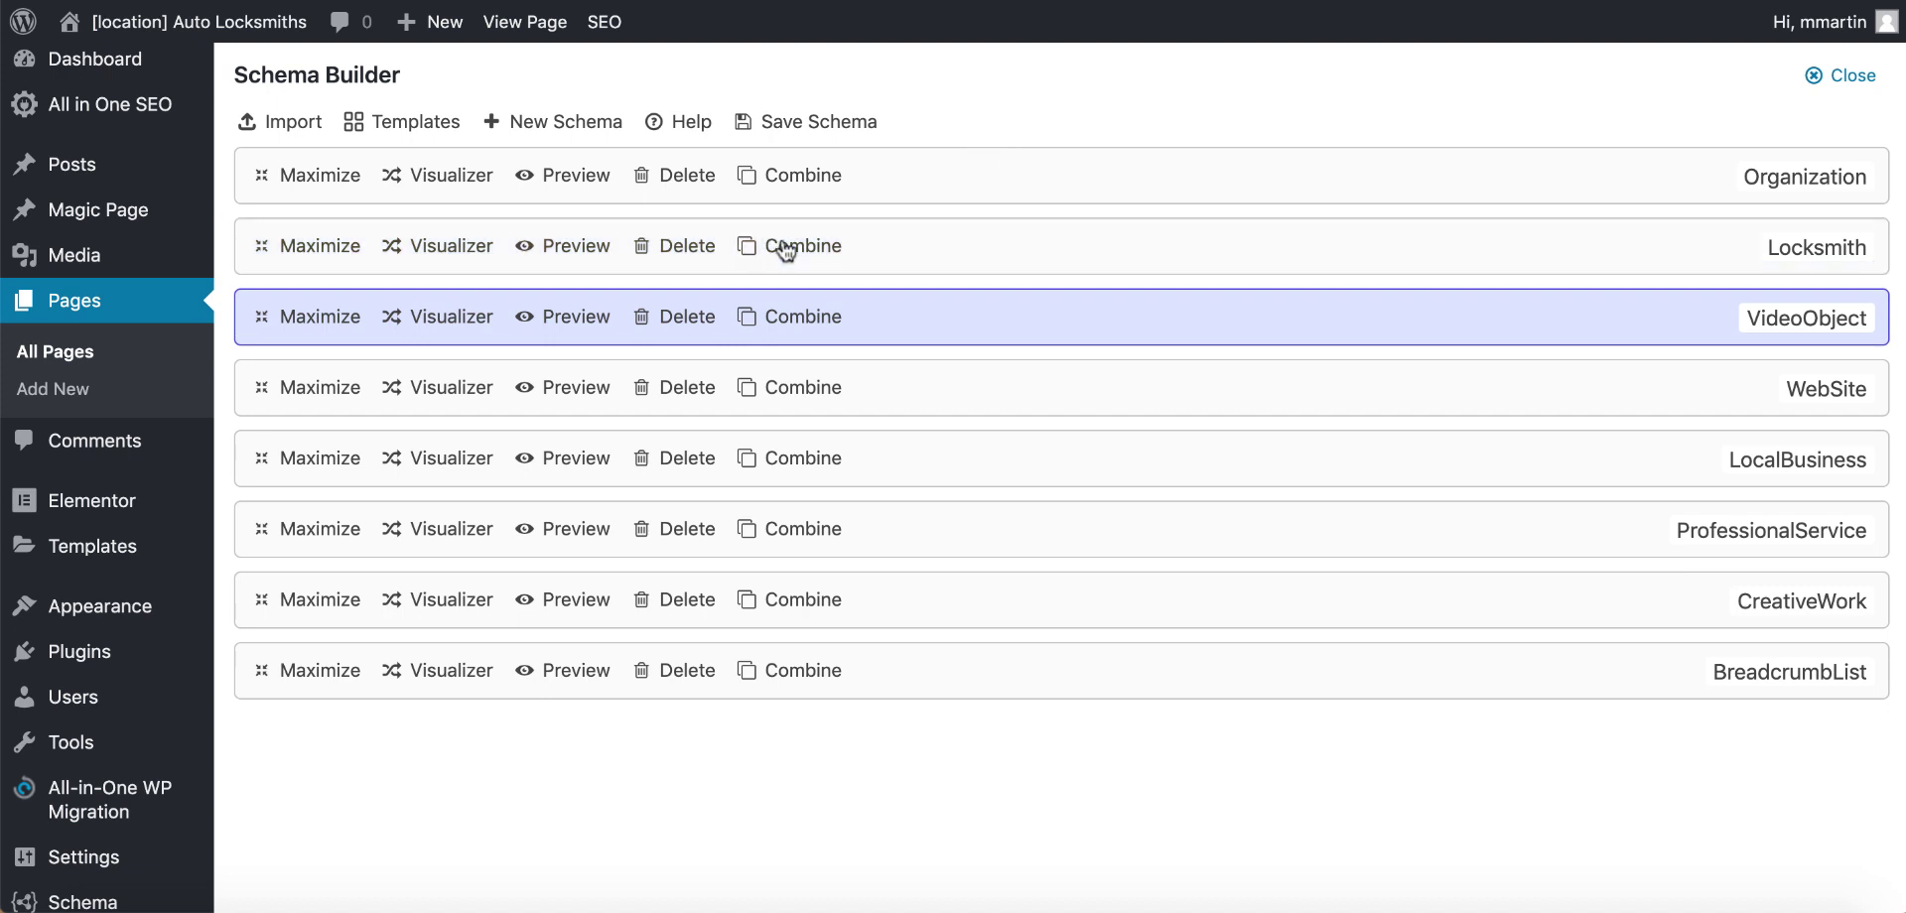
click(786, 320)
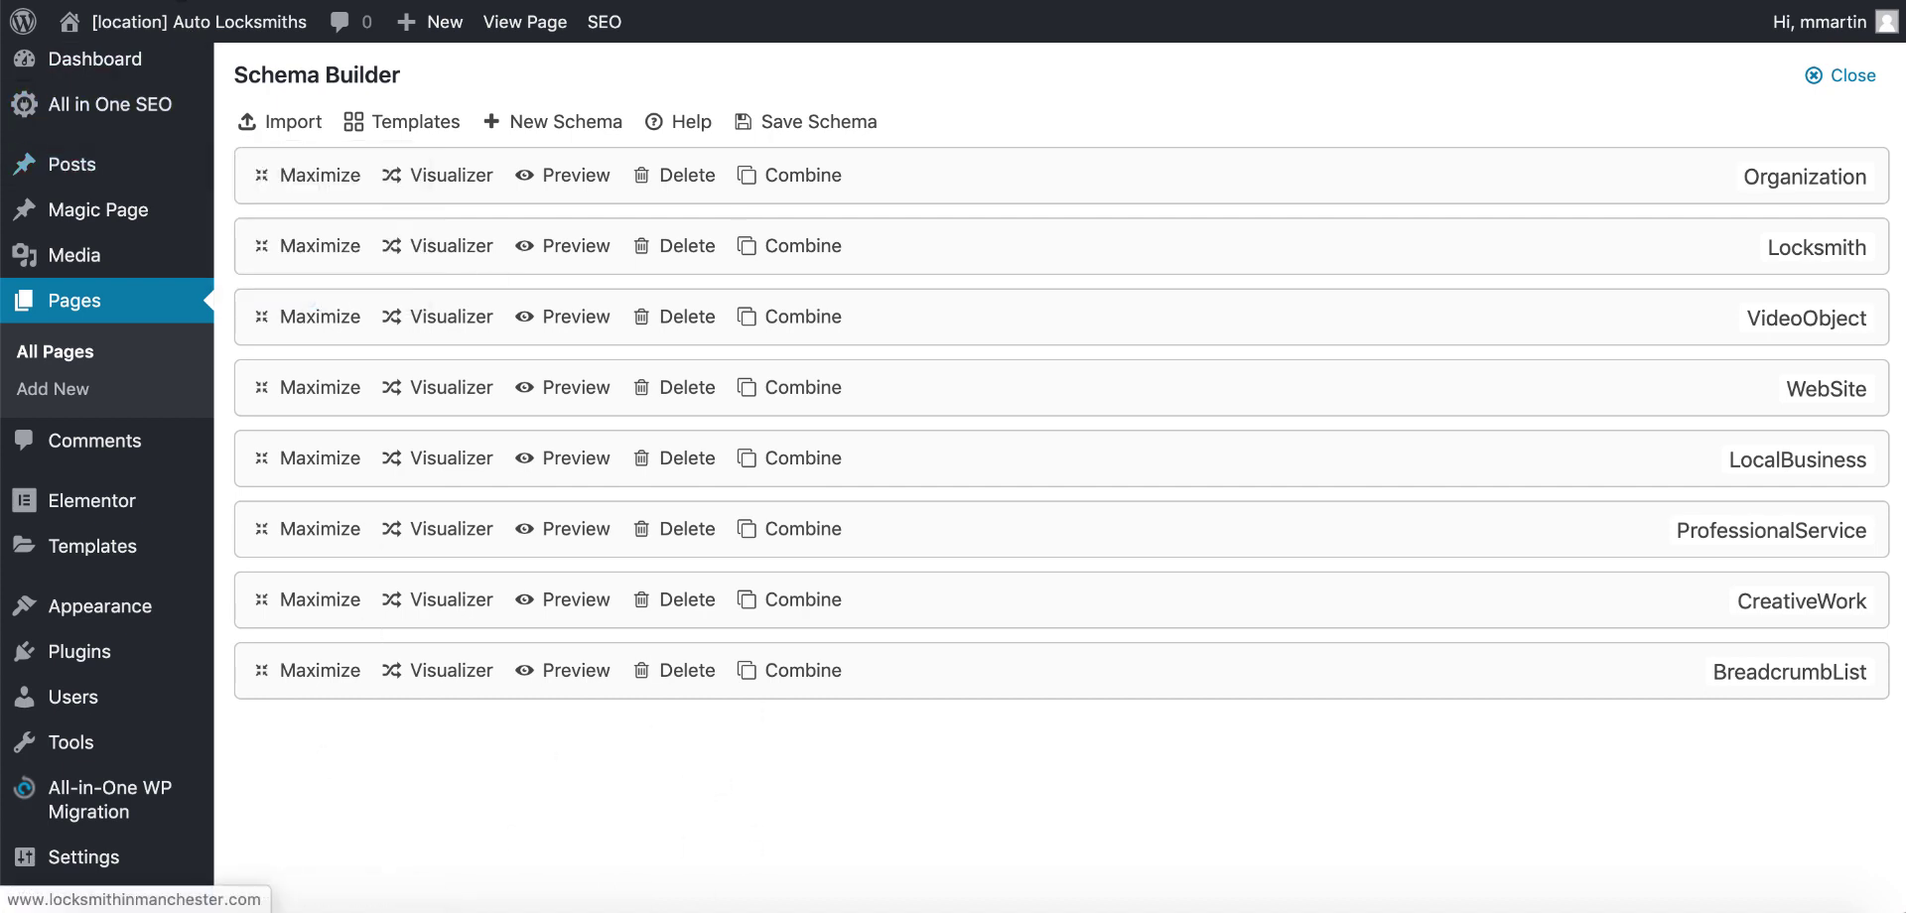
- Check the live Manchester Auto Locksmiths page, then open the Auto Locksmith page in the editor
click(193, 32)
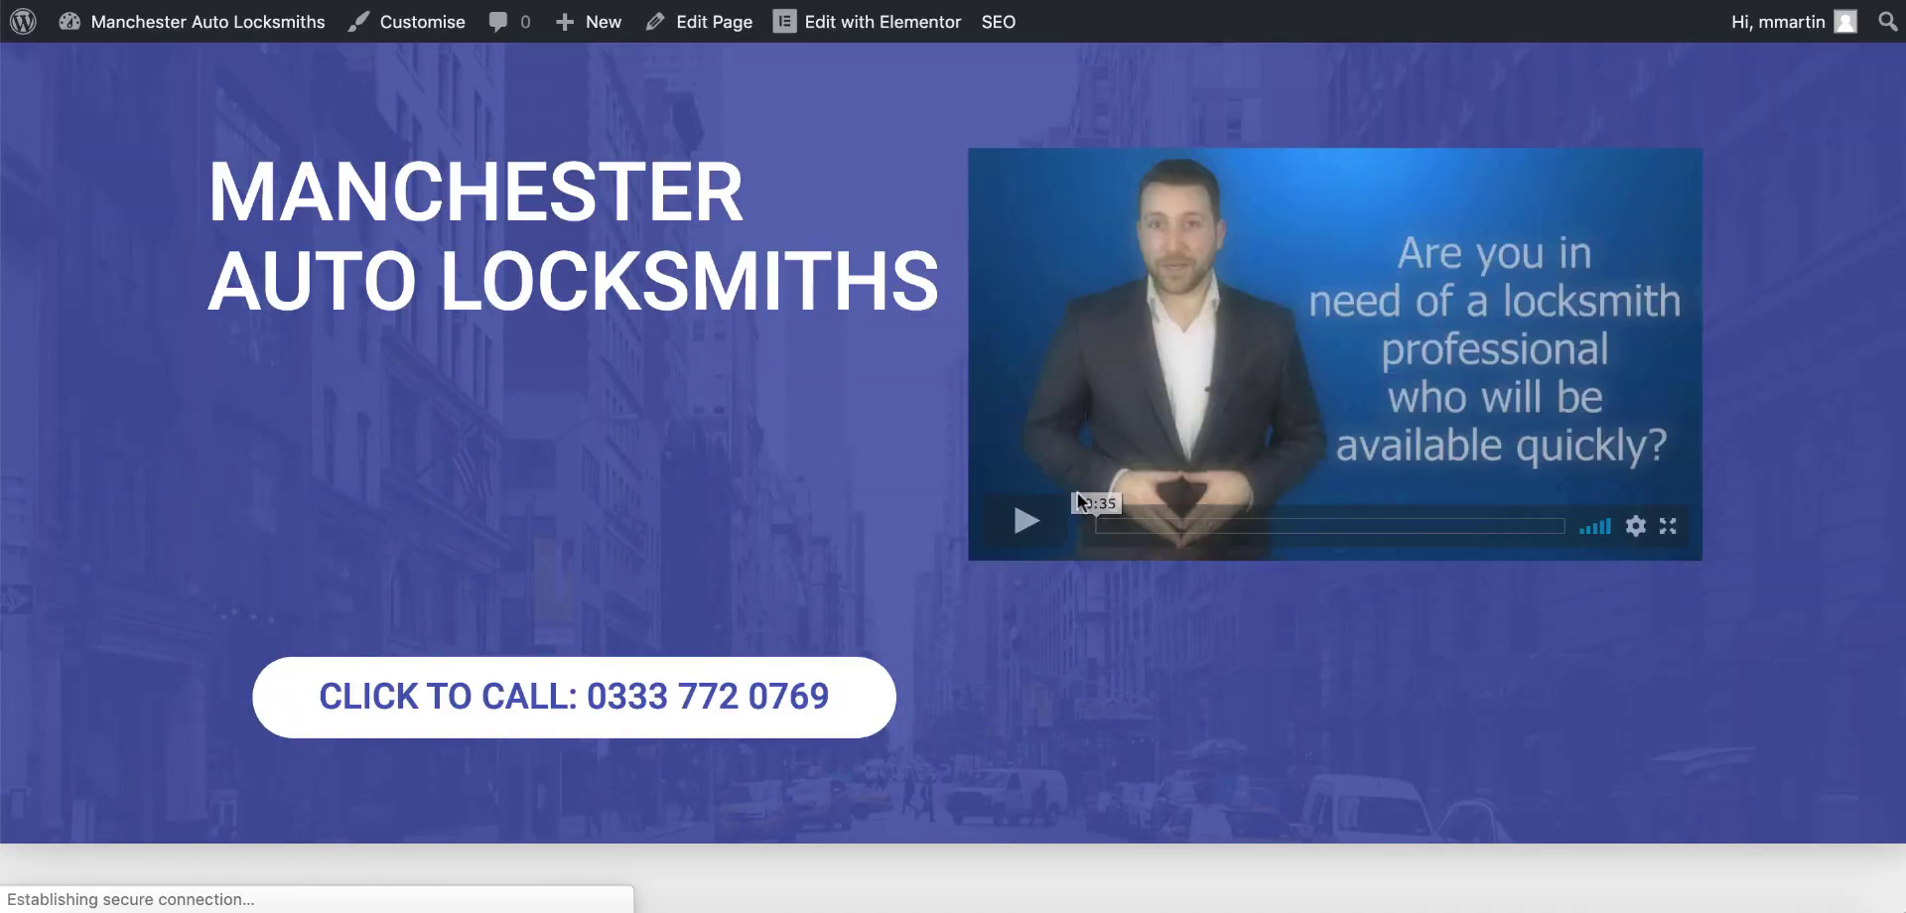
scroll(1076, 492, down, 20)
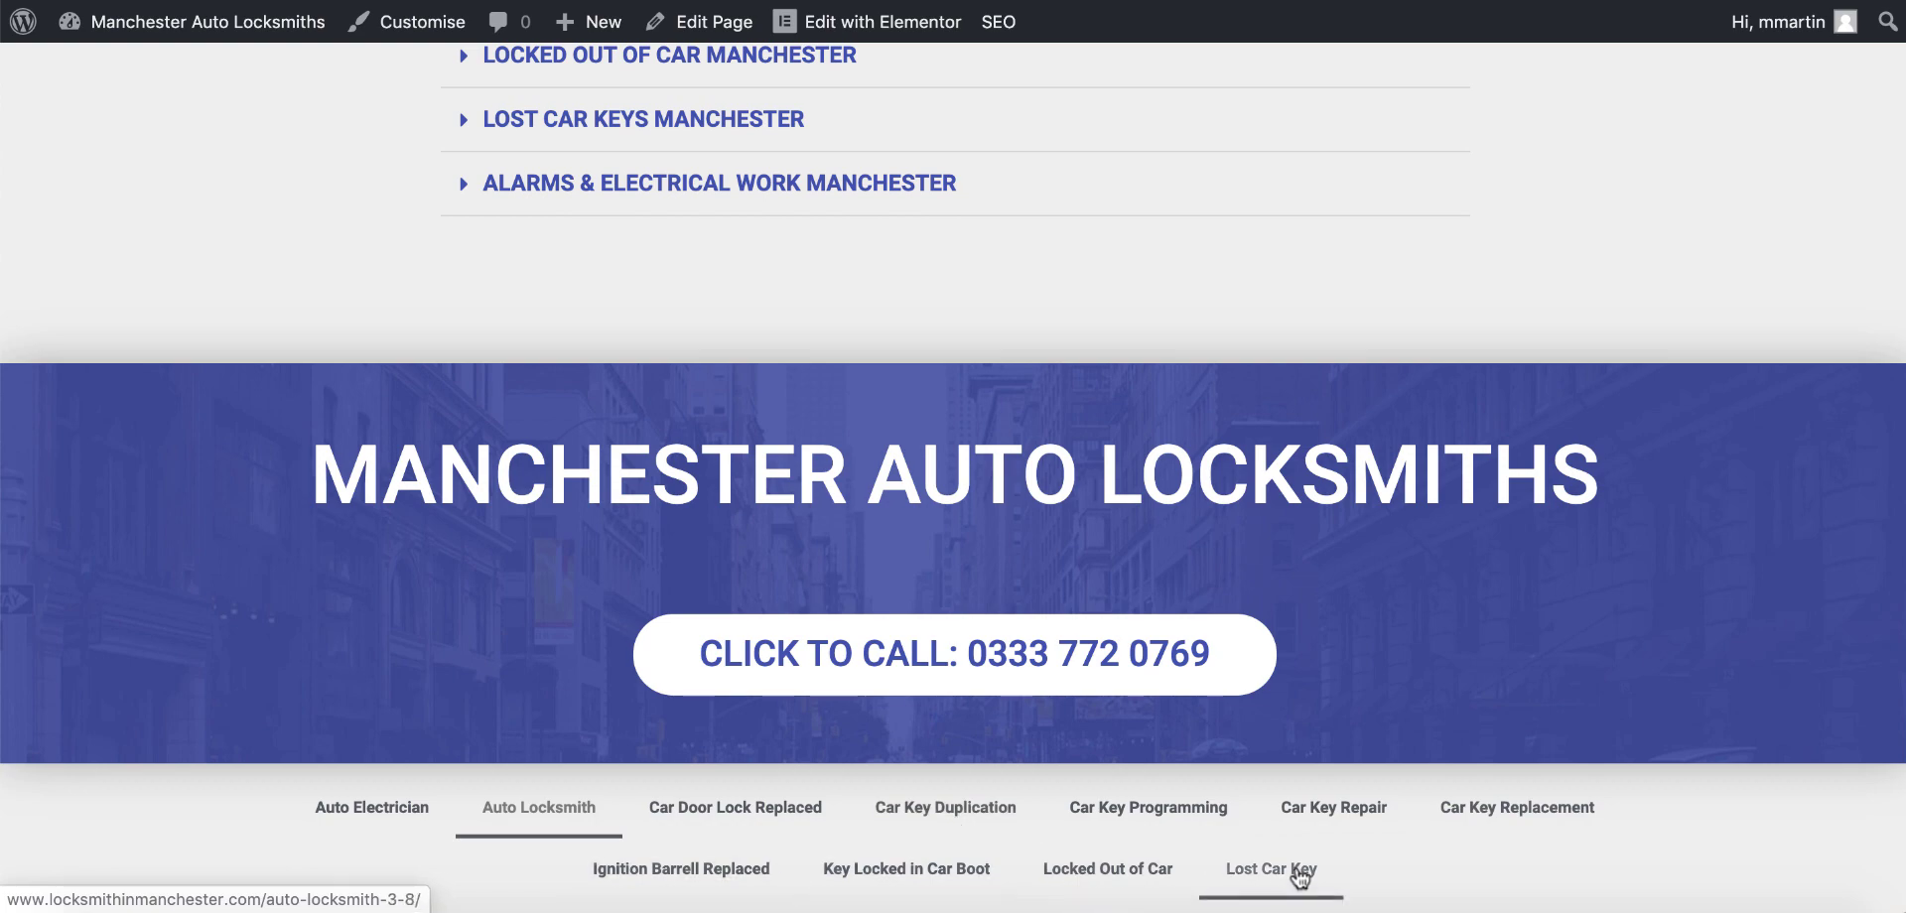
scroll(586, 447, up, 20)
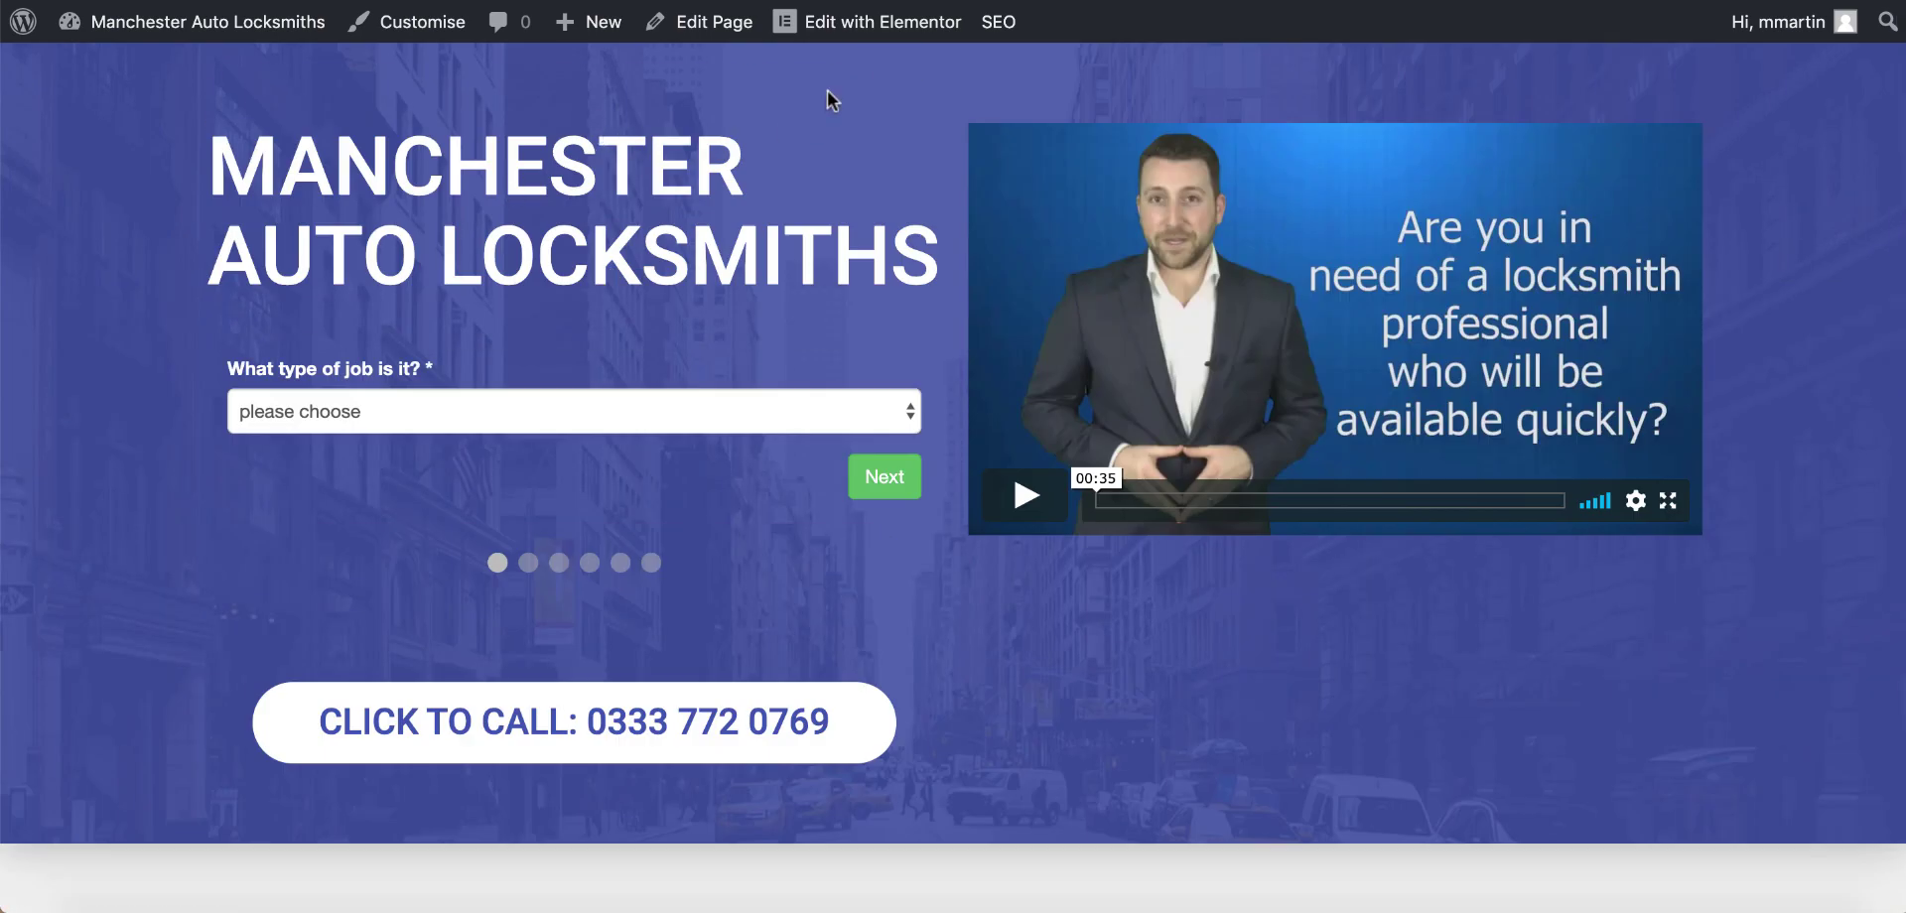
click(732, 30)
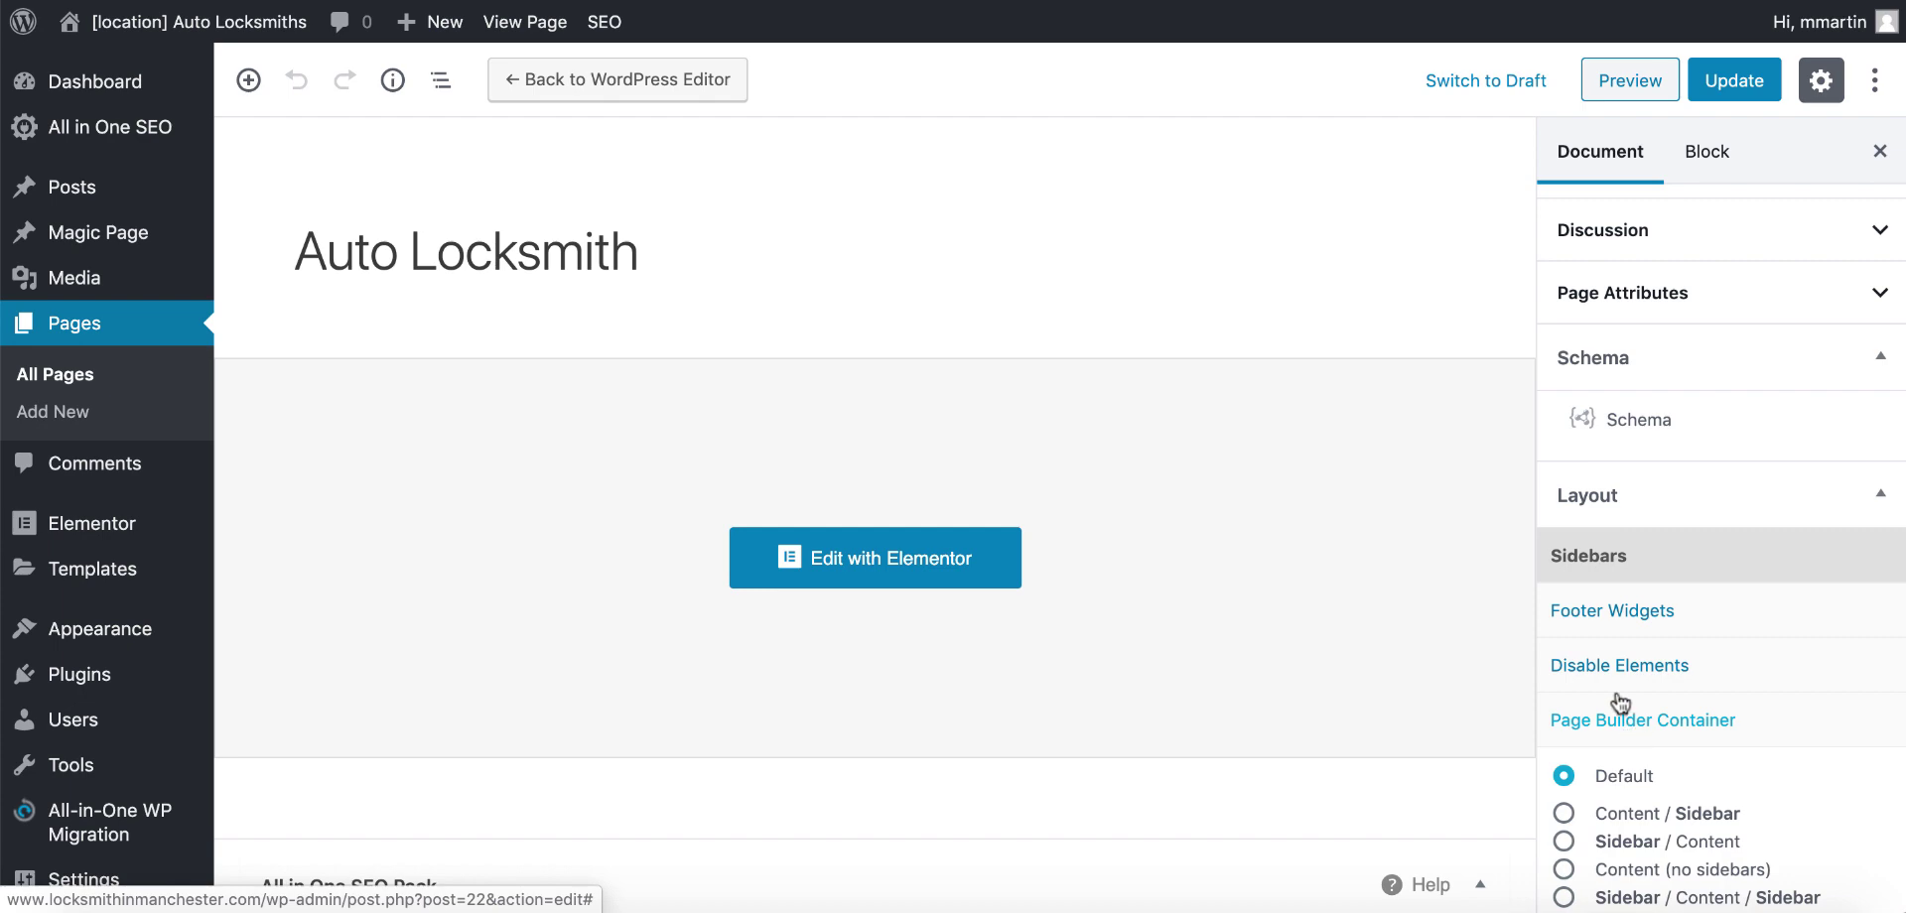
- Open the Schema Builder, duplicate the last breadcrumb ListItem, and set its position to 10
click(1583, 421)
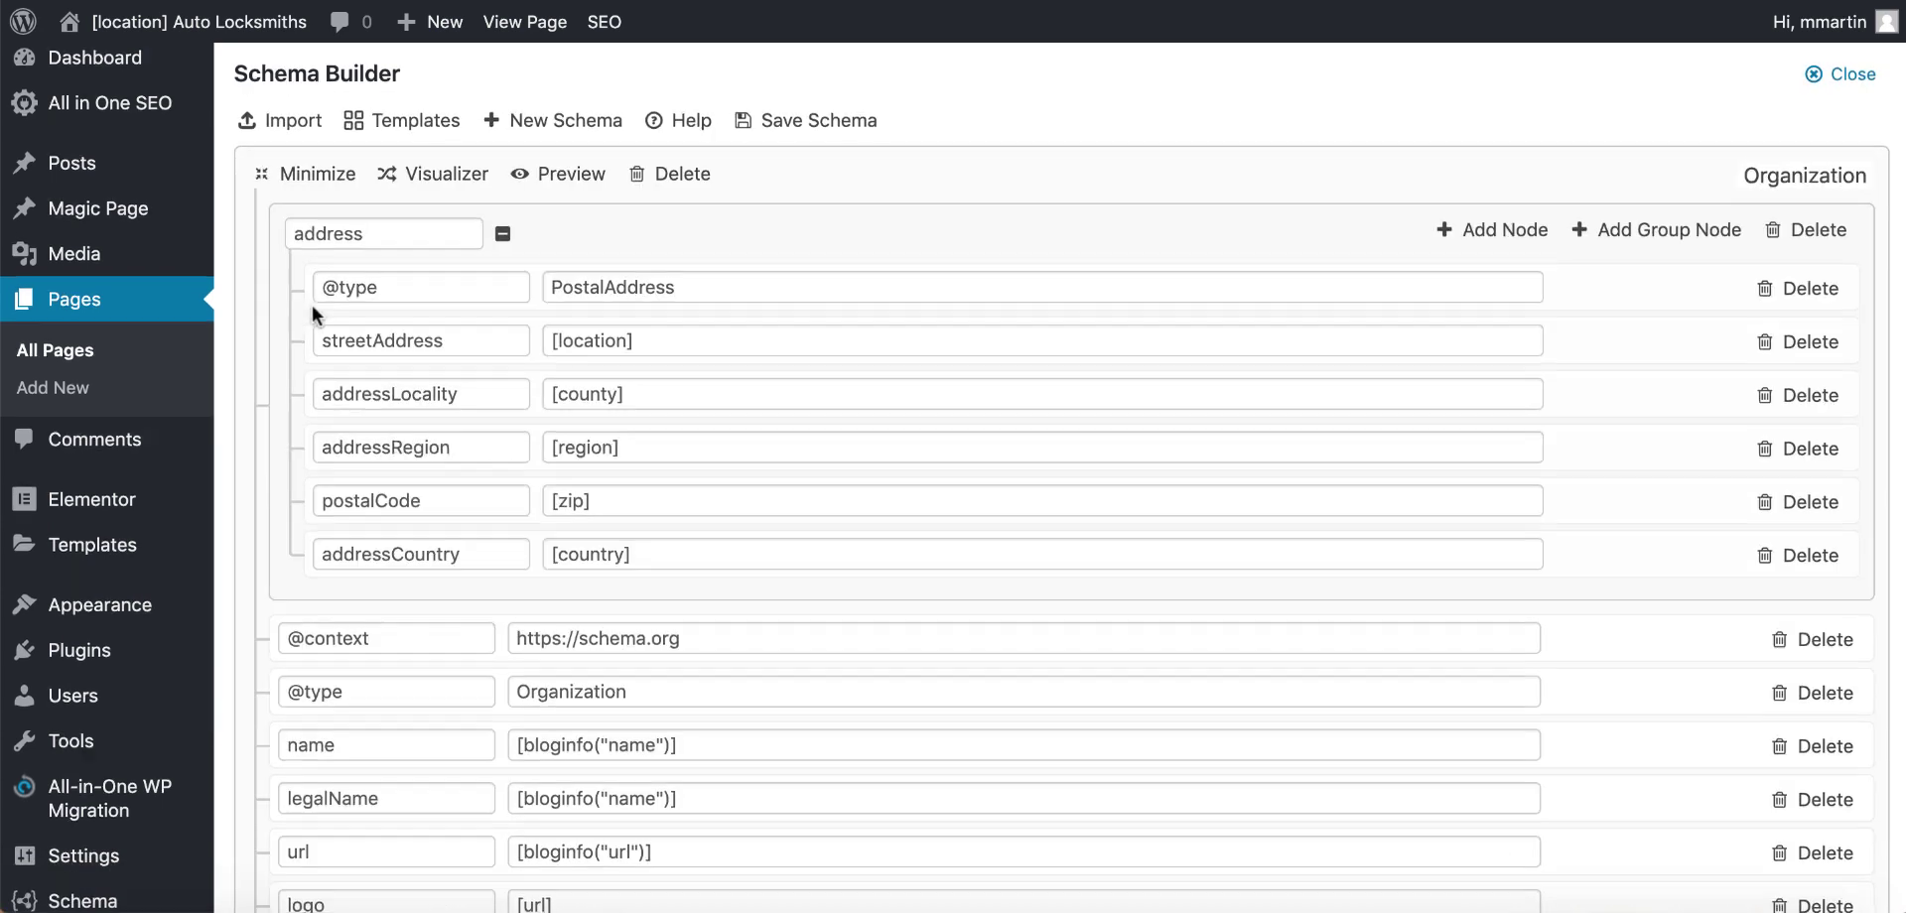
scroll(312, 301, down, 20)
scroll(311, 301, down, 15)
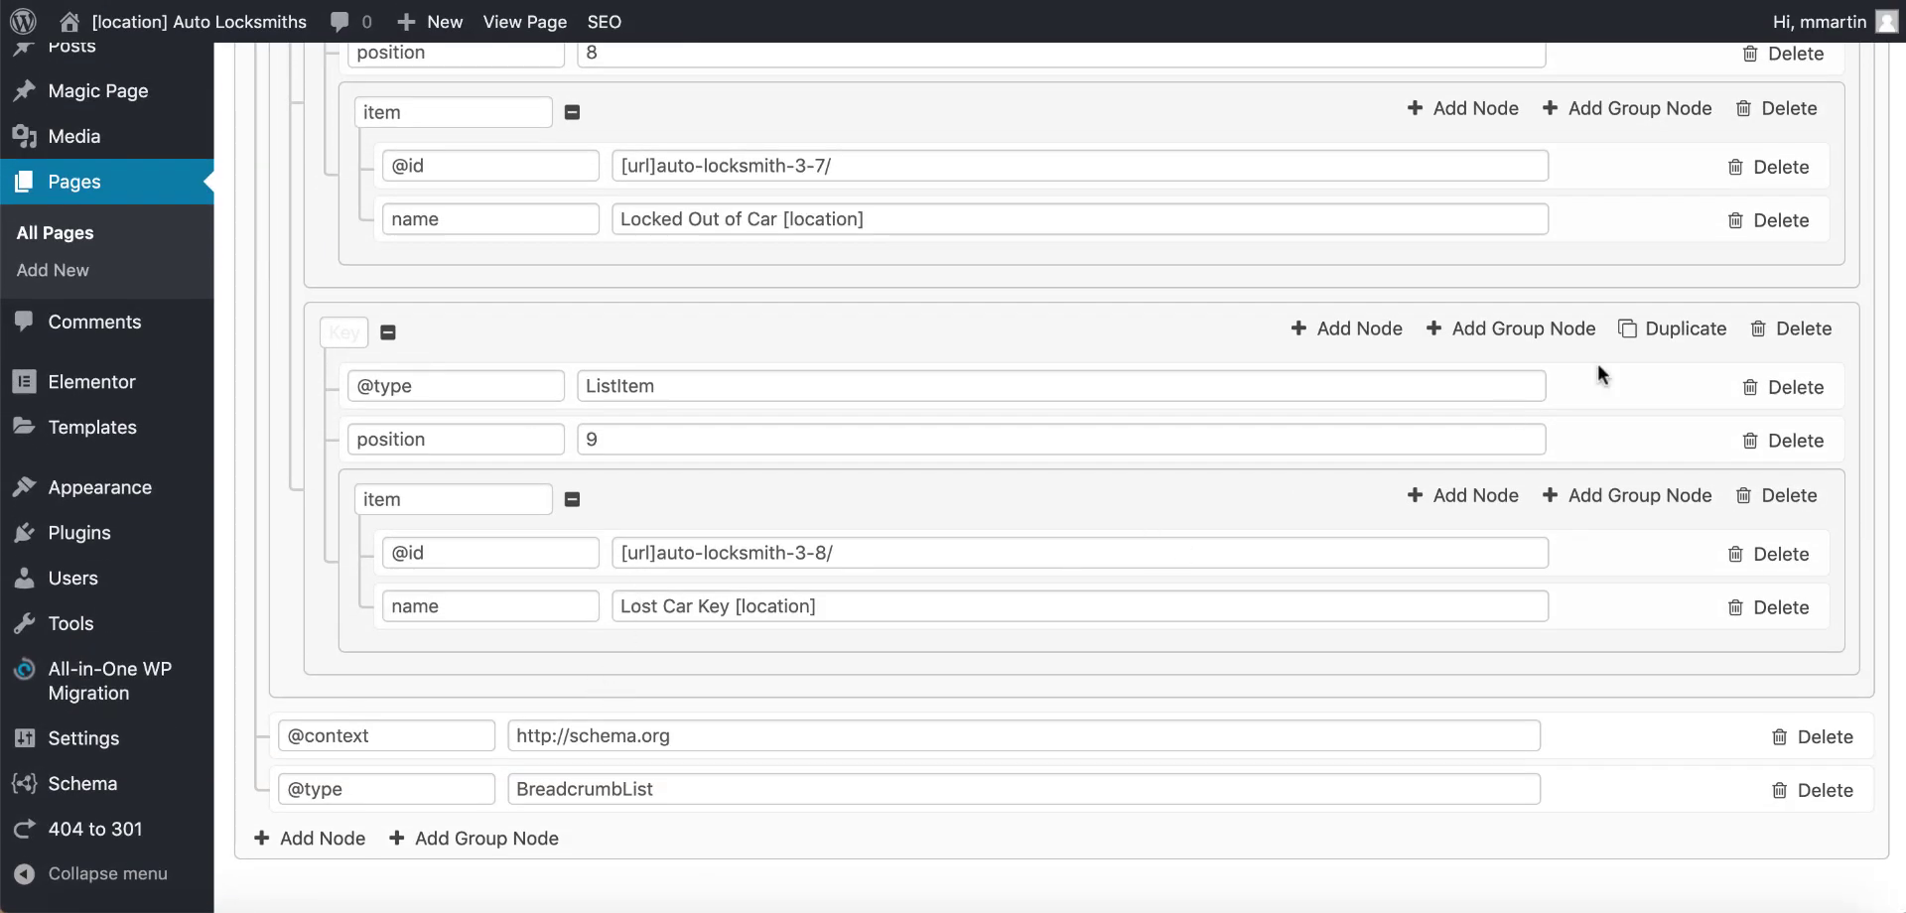
double_click(621, 440)
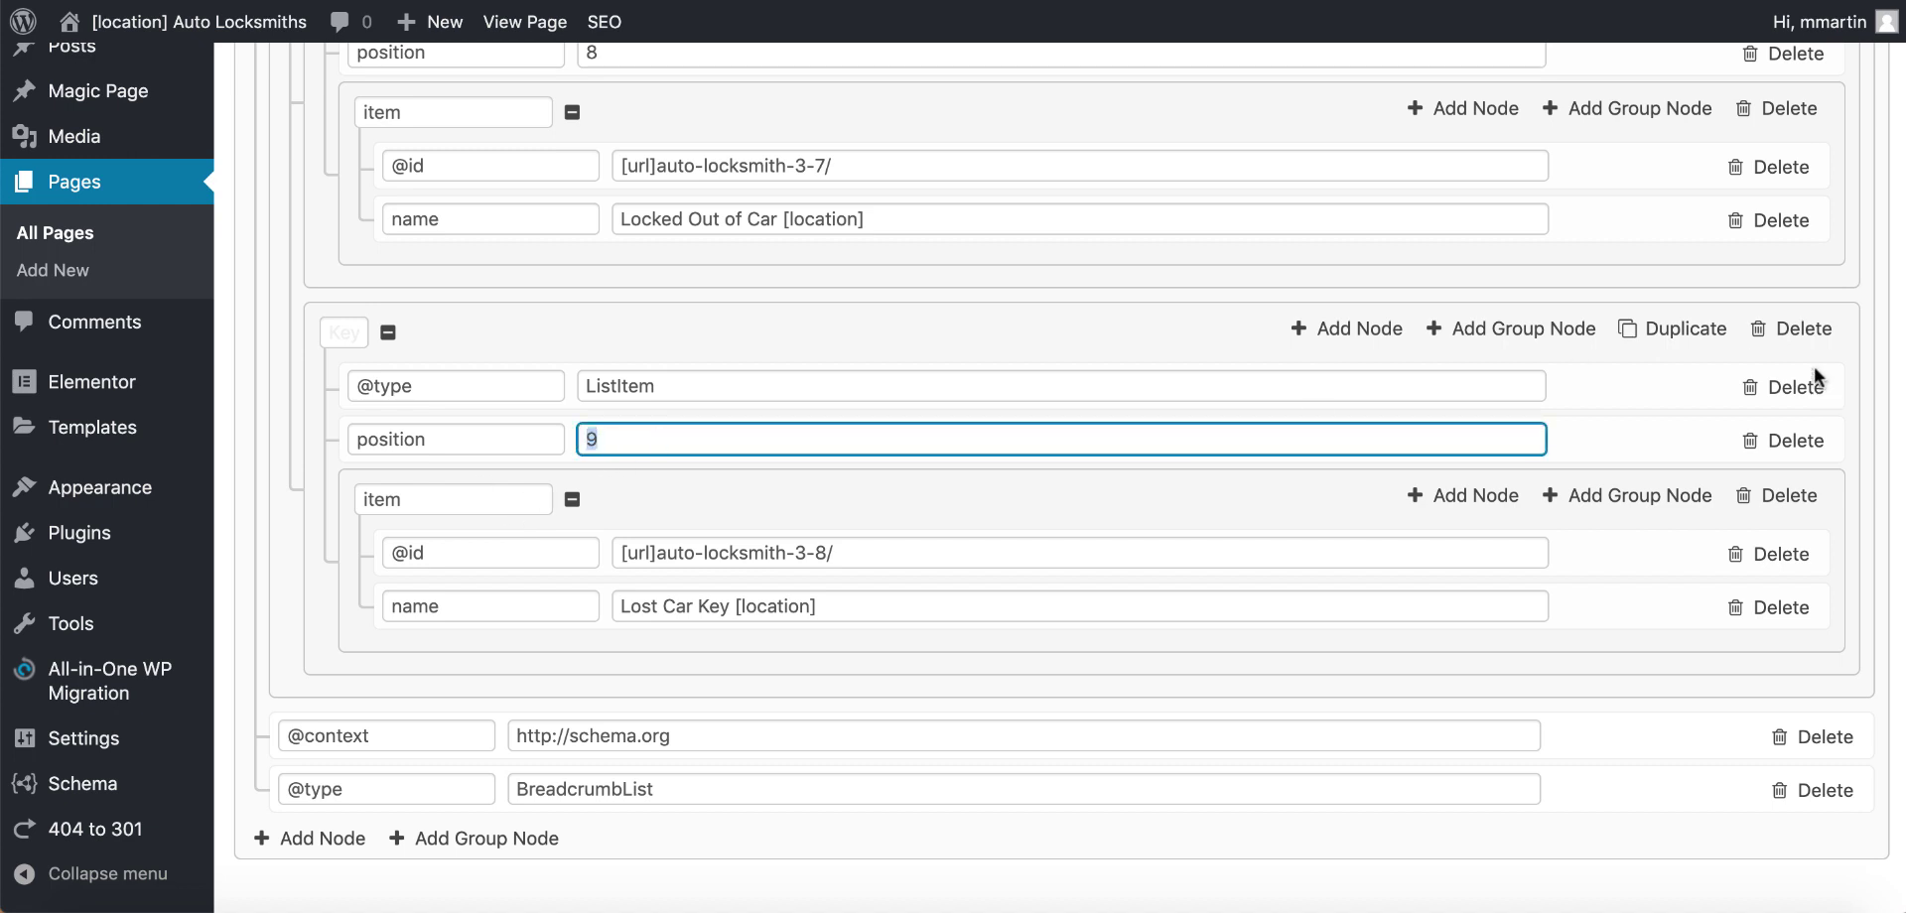
click(1695, 340)
scroll(868, 854, down, 3)
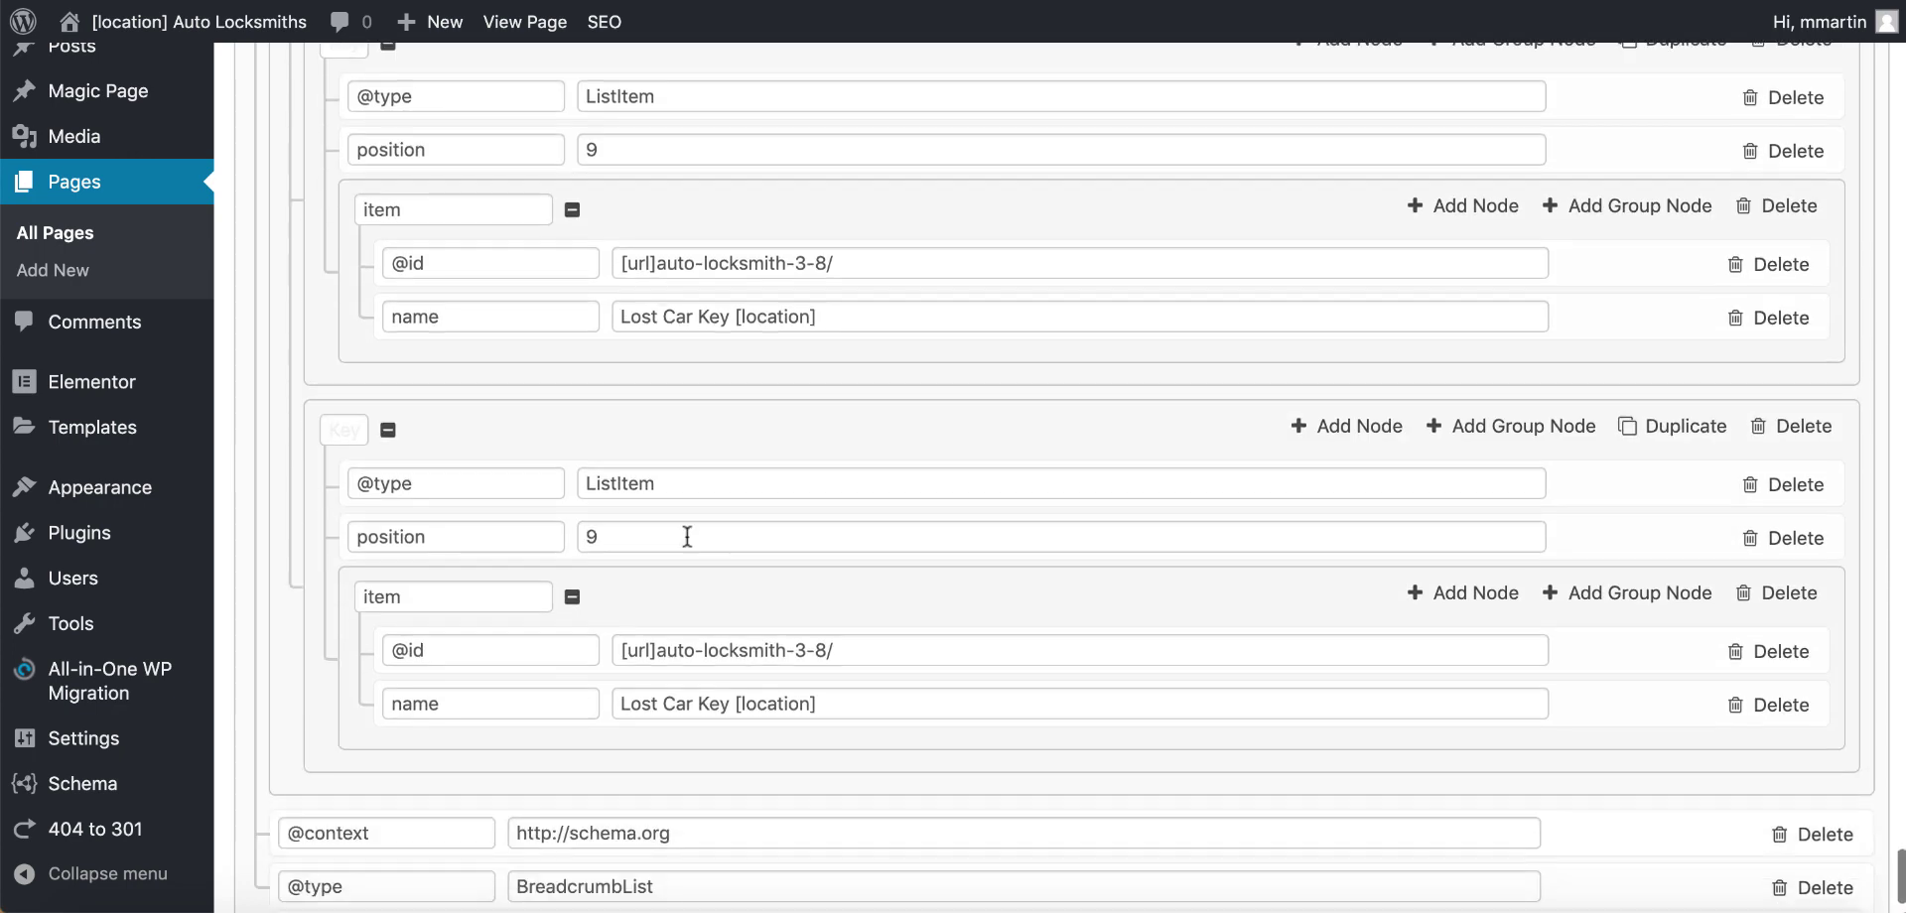
double_click(637, 536)
text(1)
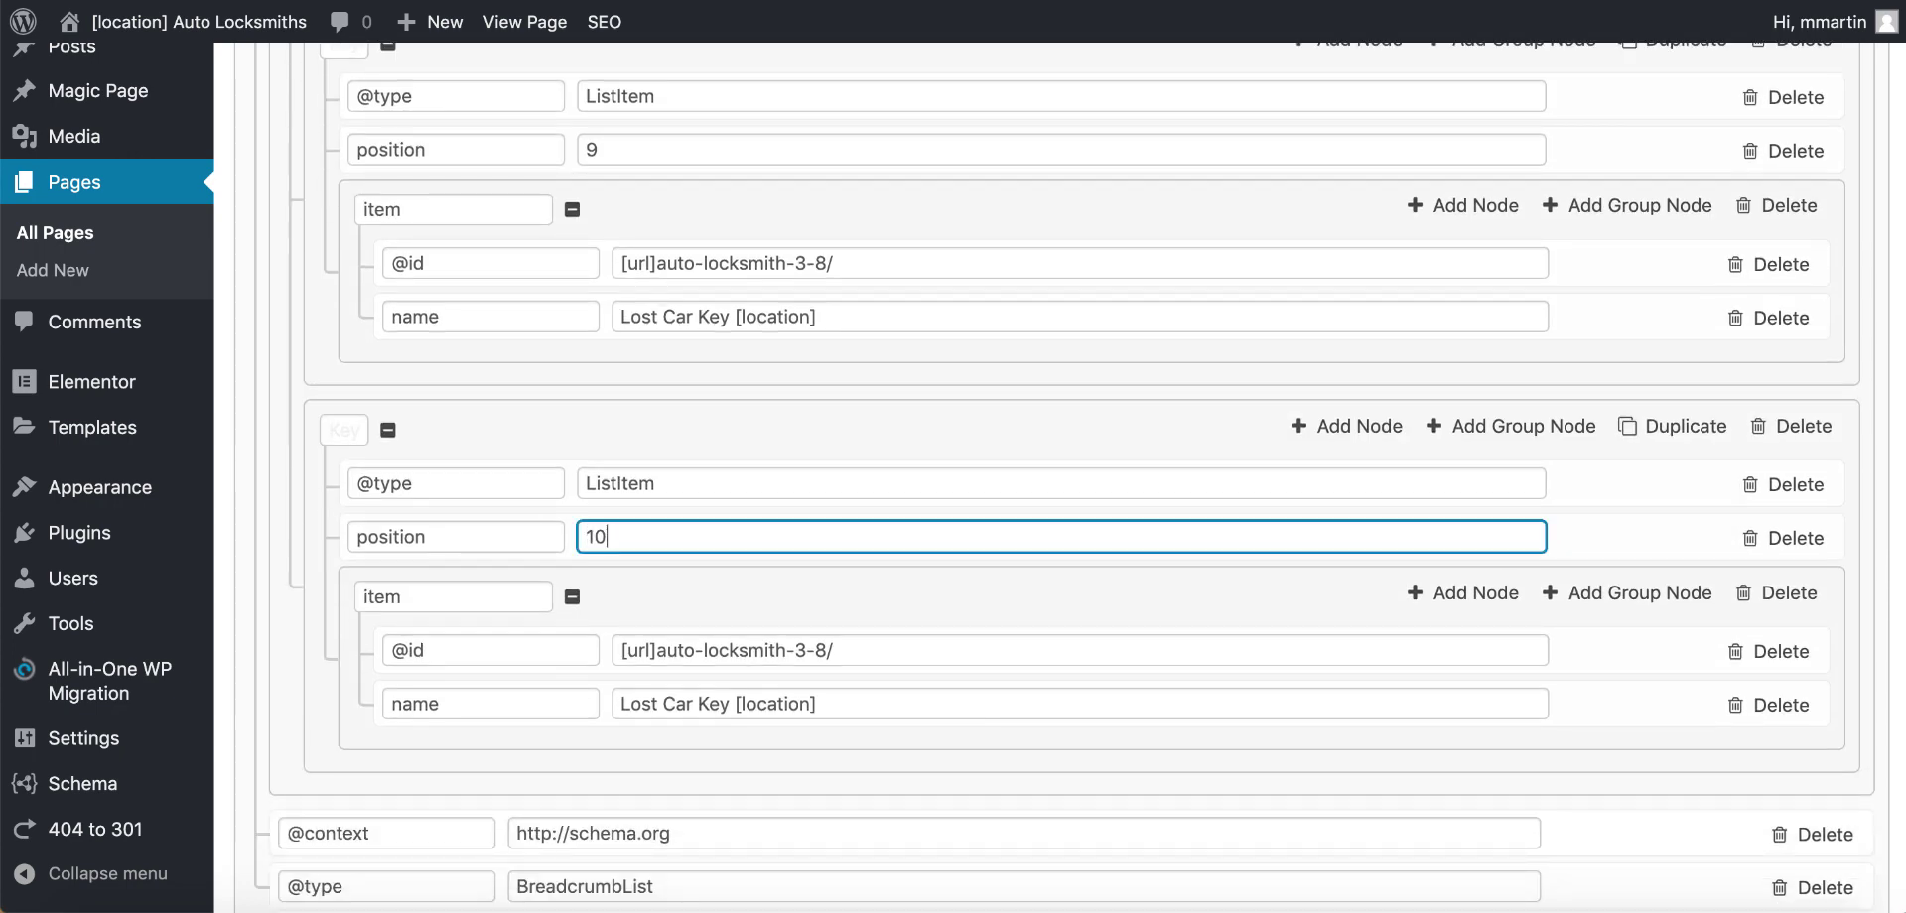
text(0)
- Delete the duplicated position-10 breadcrumb item and confirm the removal
scroll(598, 619, down, 2)
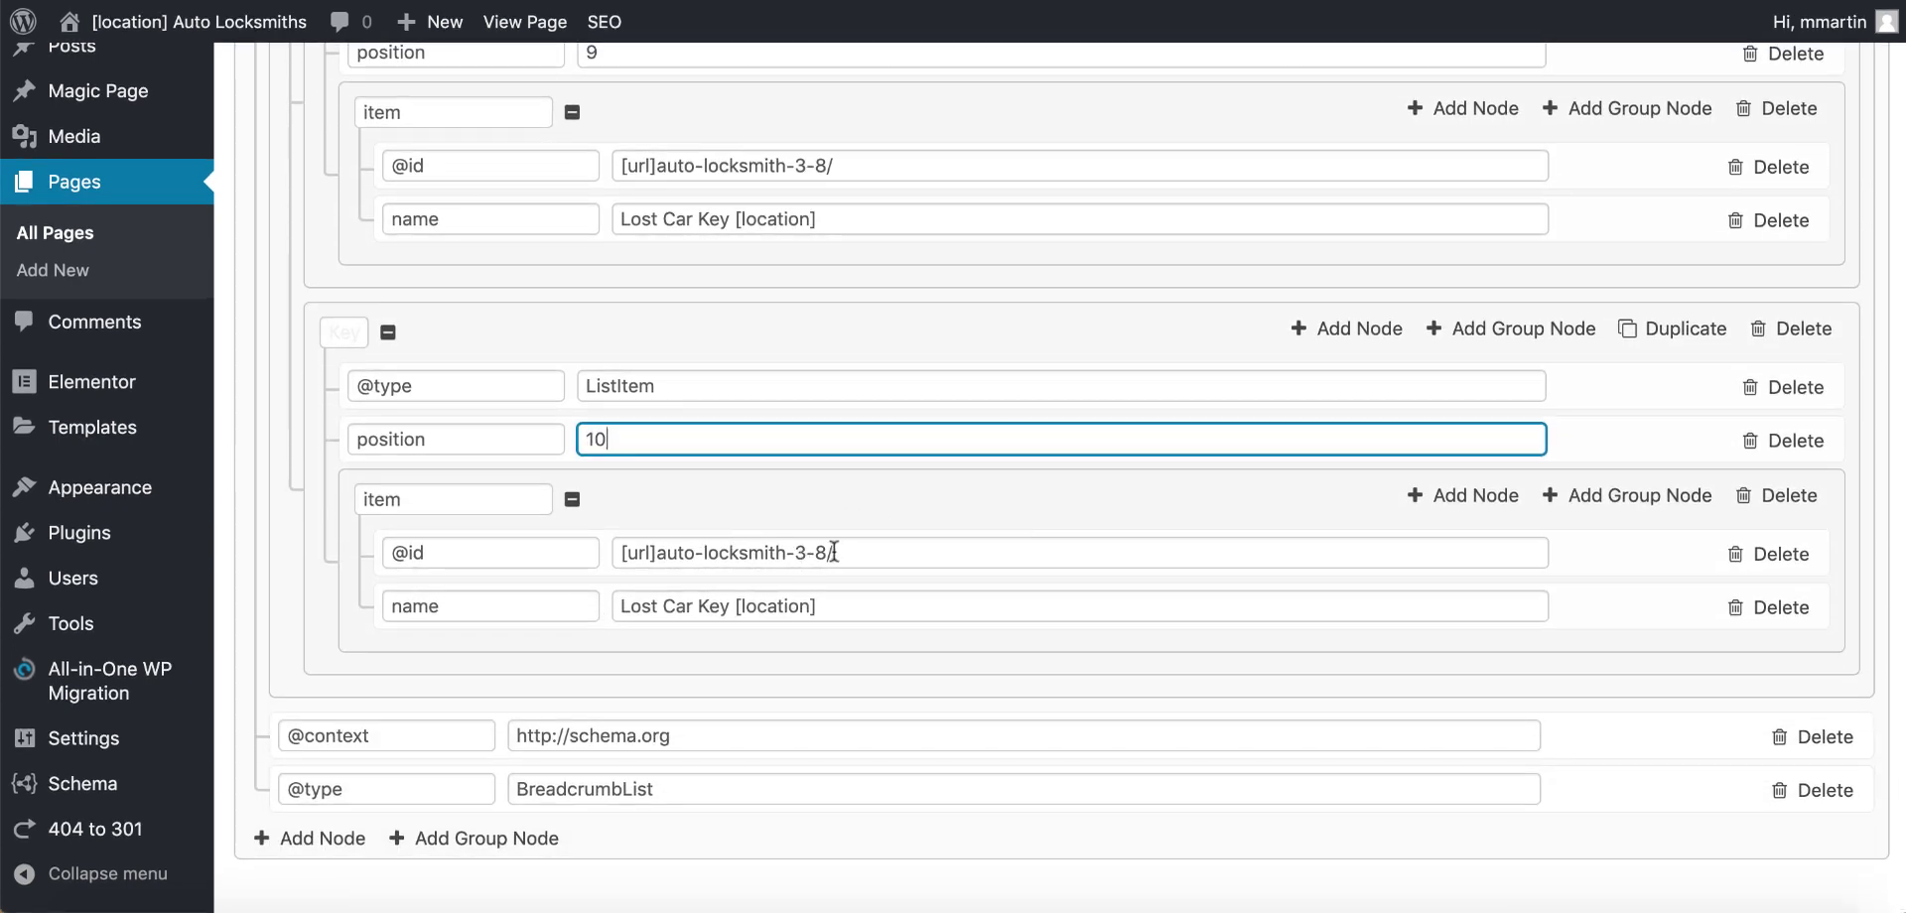
click(829, 552)
drag(829, 552, 670, 545)
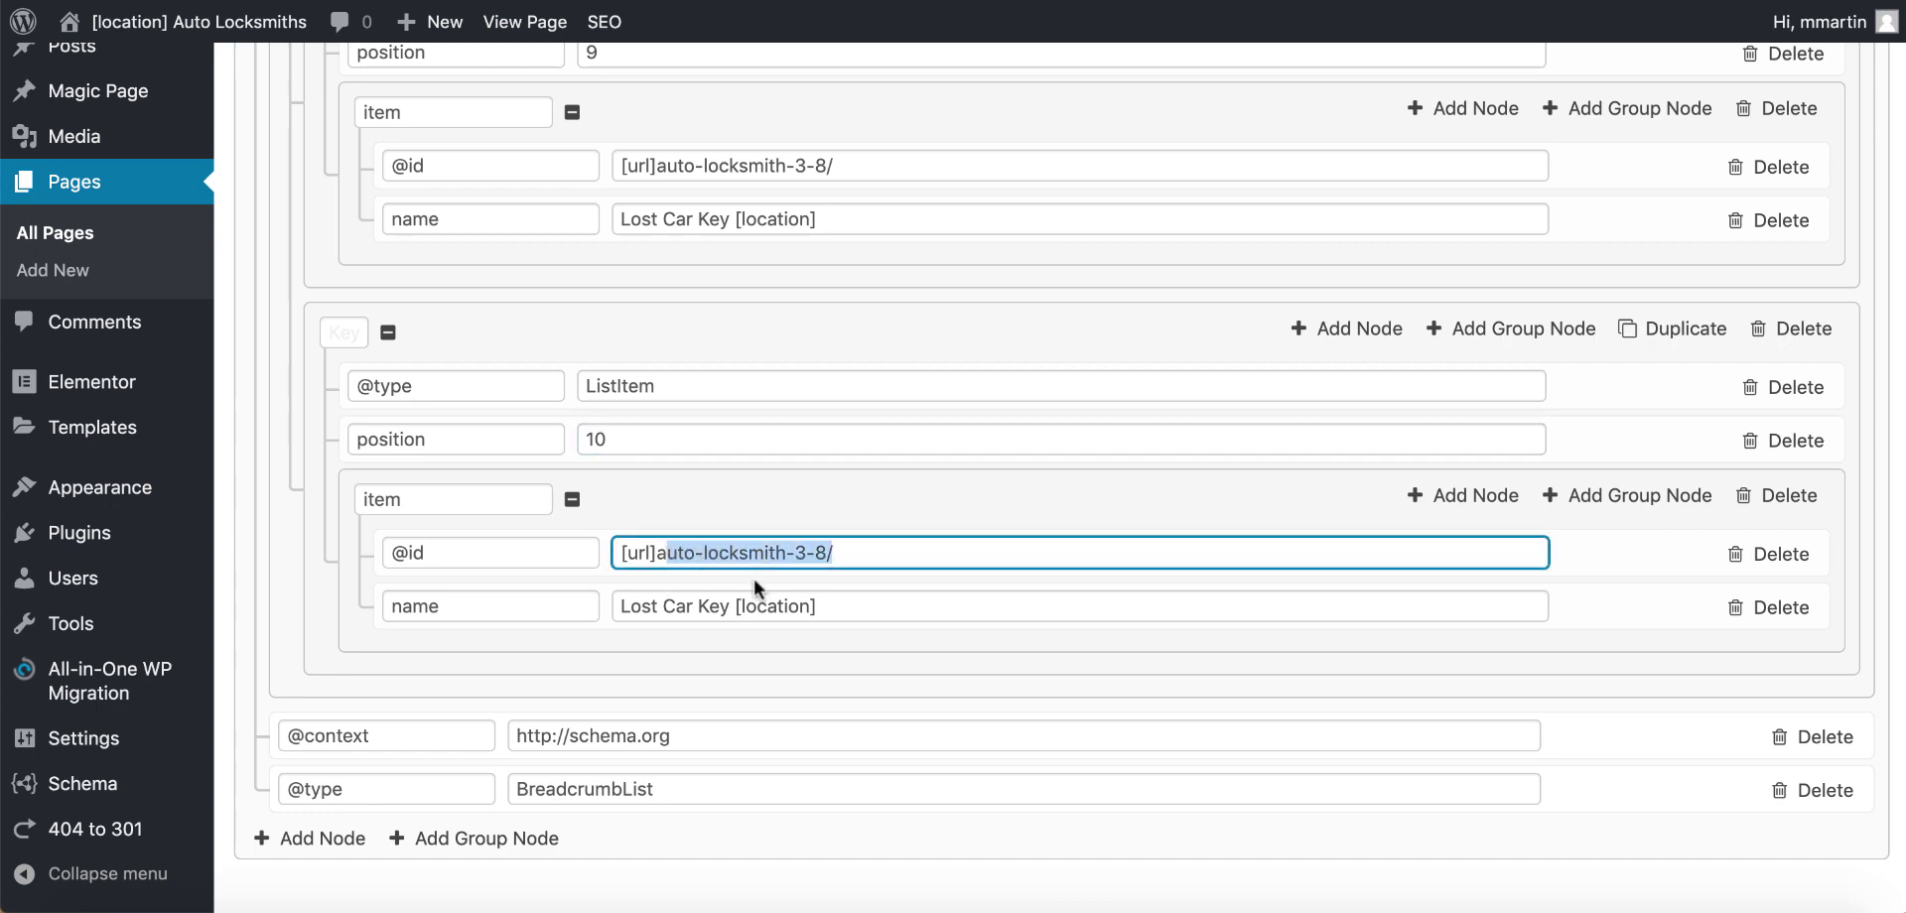
click(1789, 327)
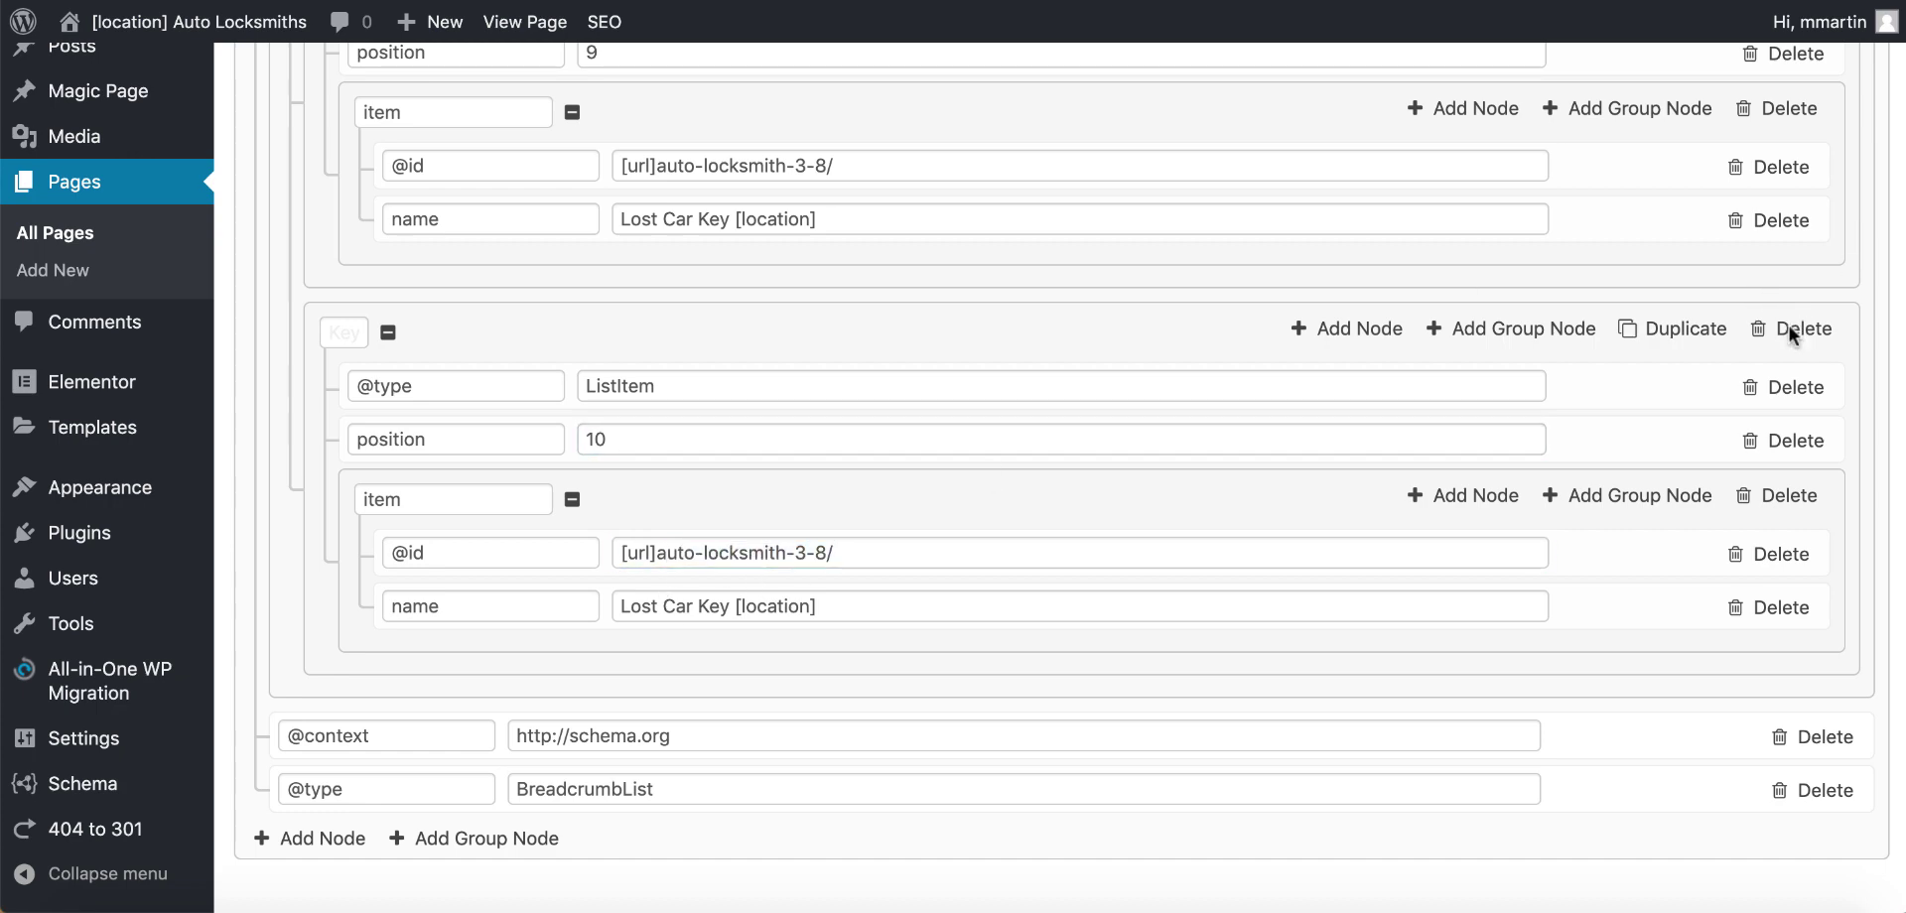
click(1395, 510)
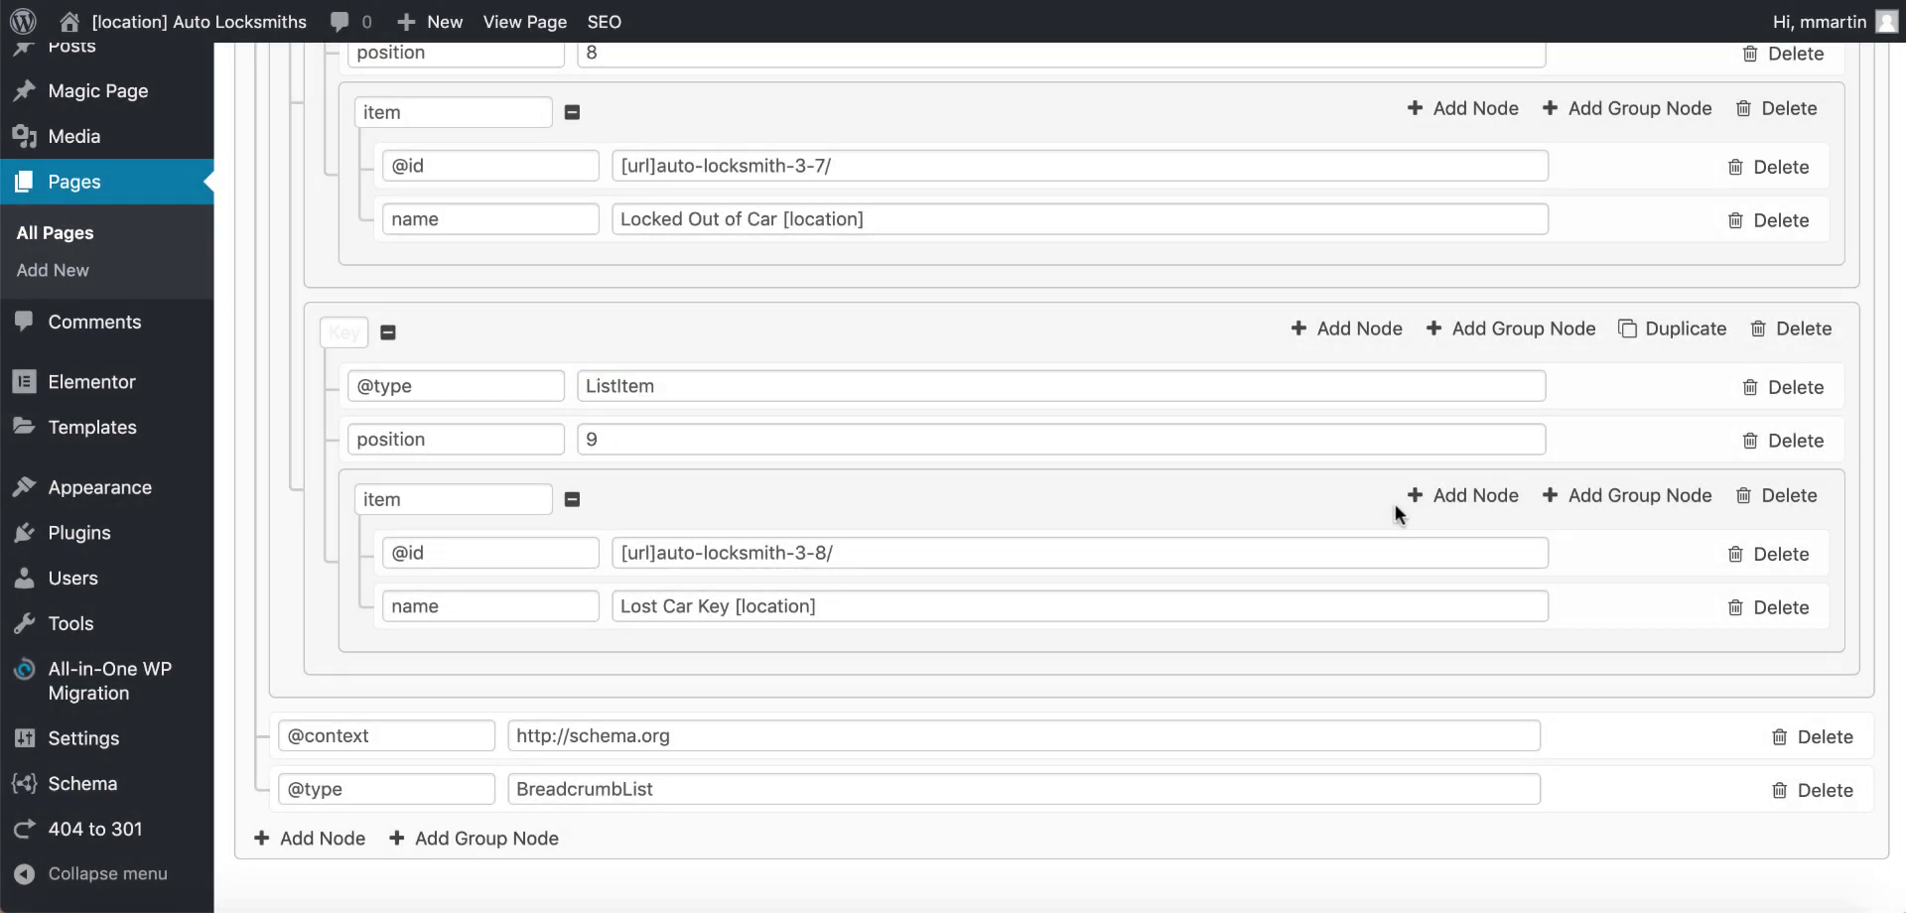
scroll(695, 421, up, 20)
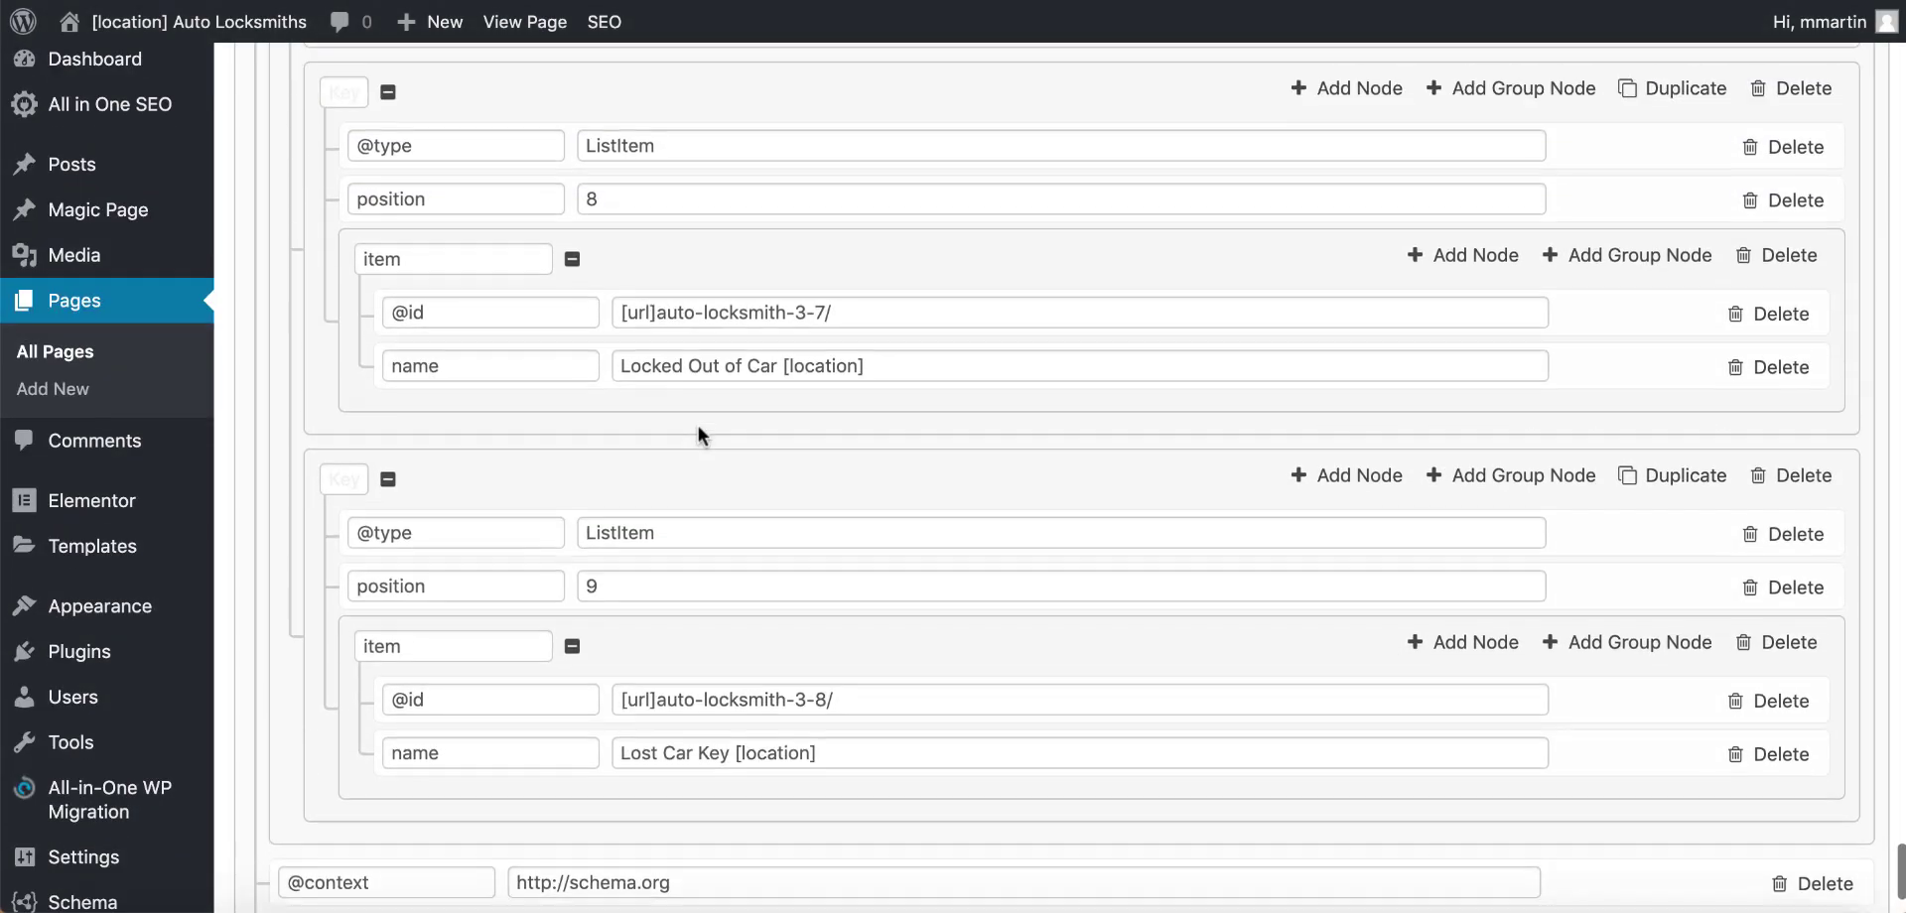
scroll(697, 429, up, 20)
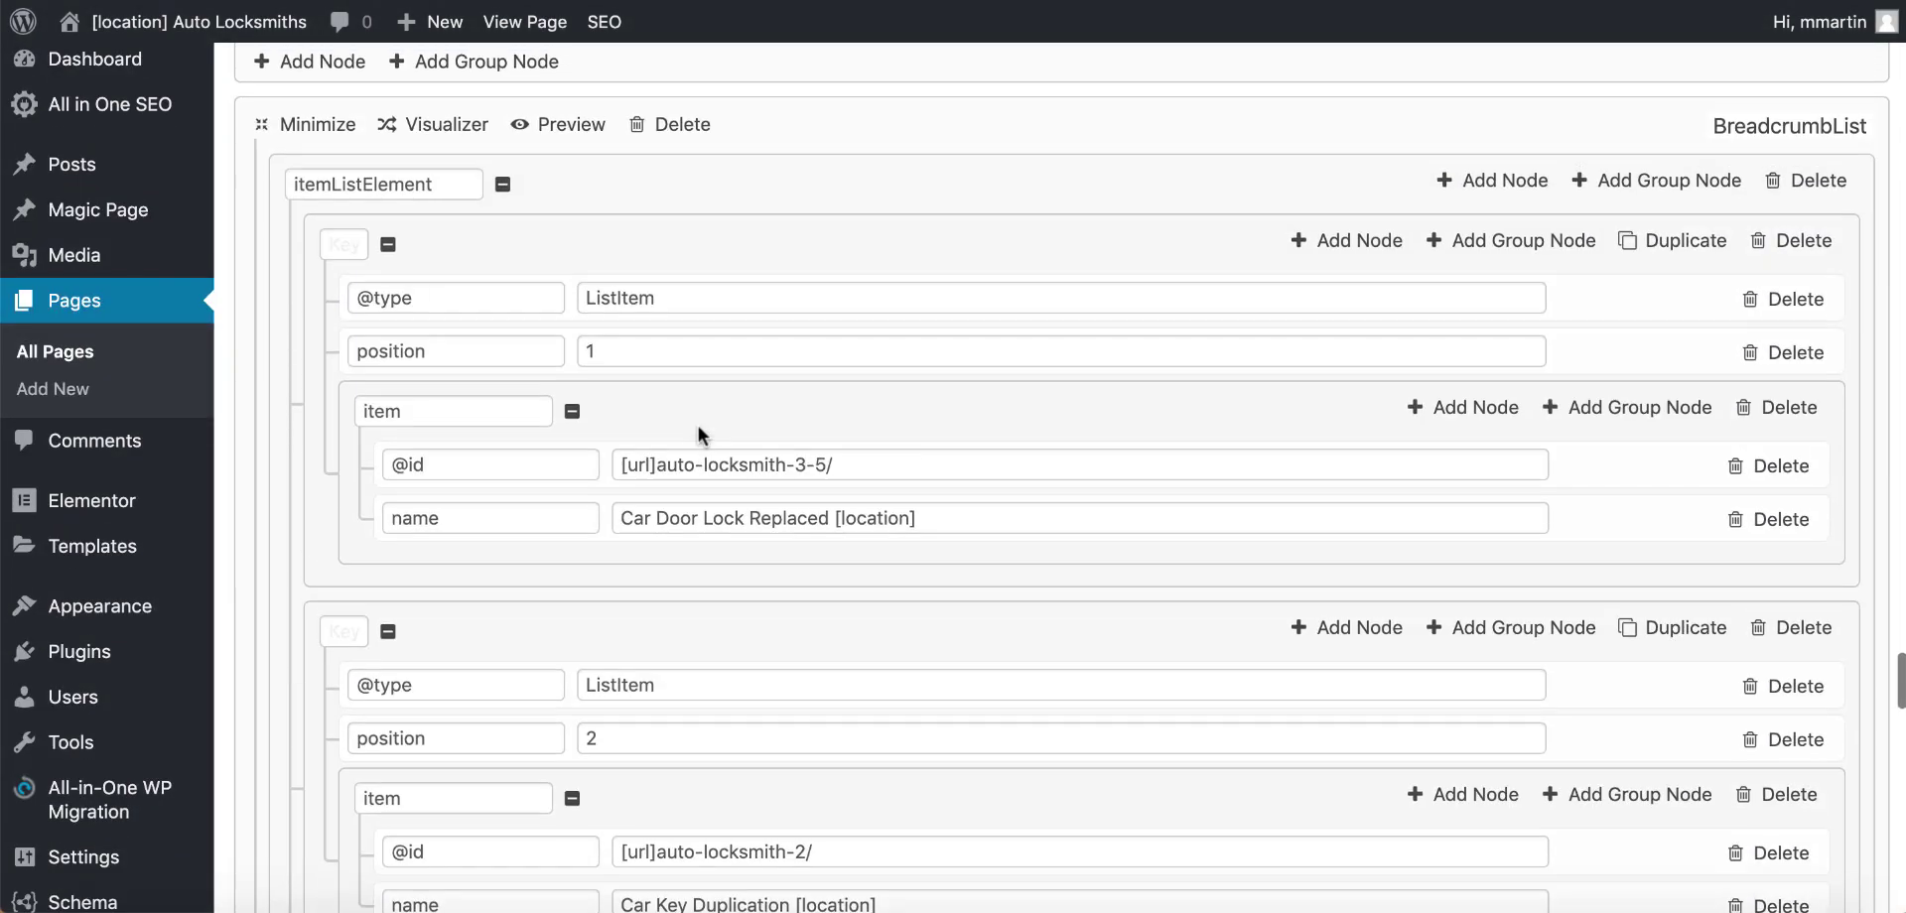
scroll(695, 421, up, 20)
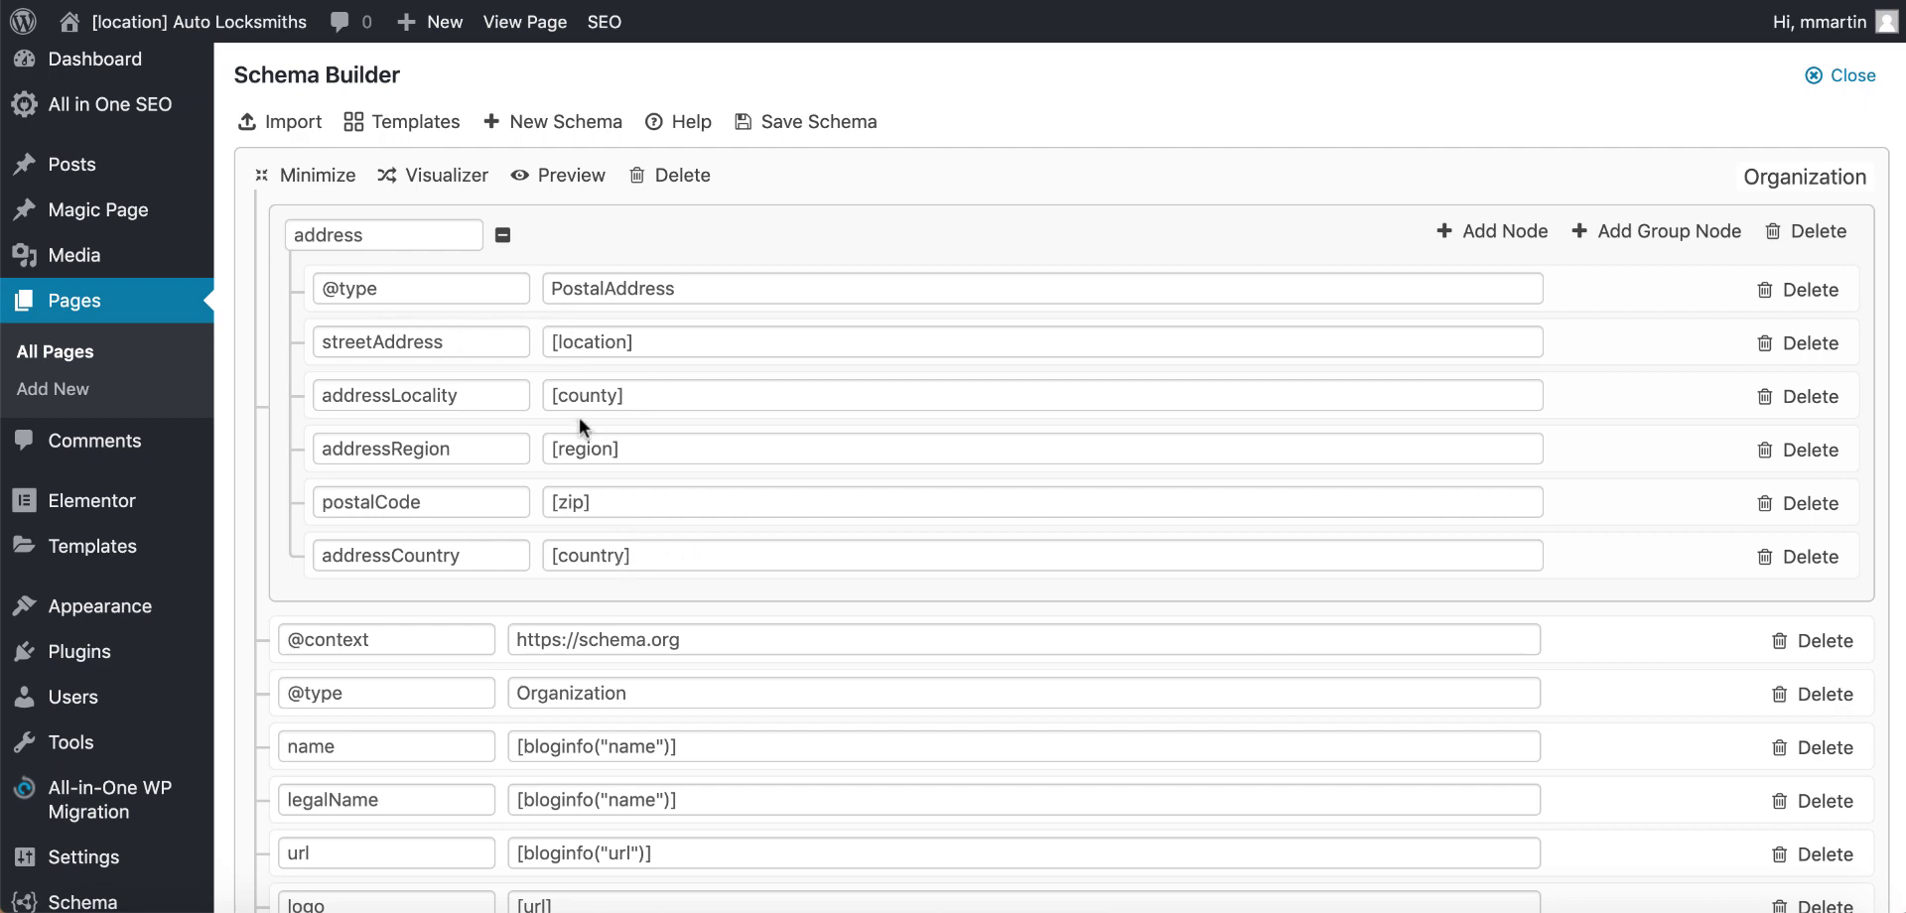
scroll(788, 542, down, 3)
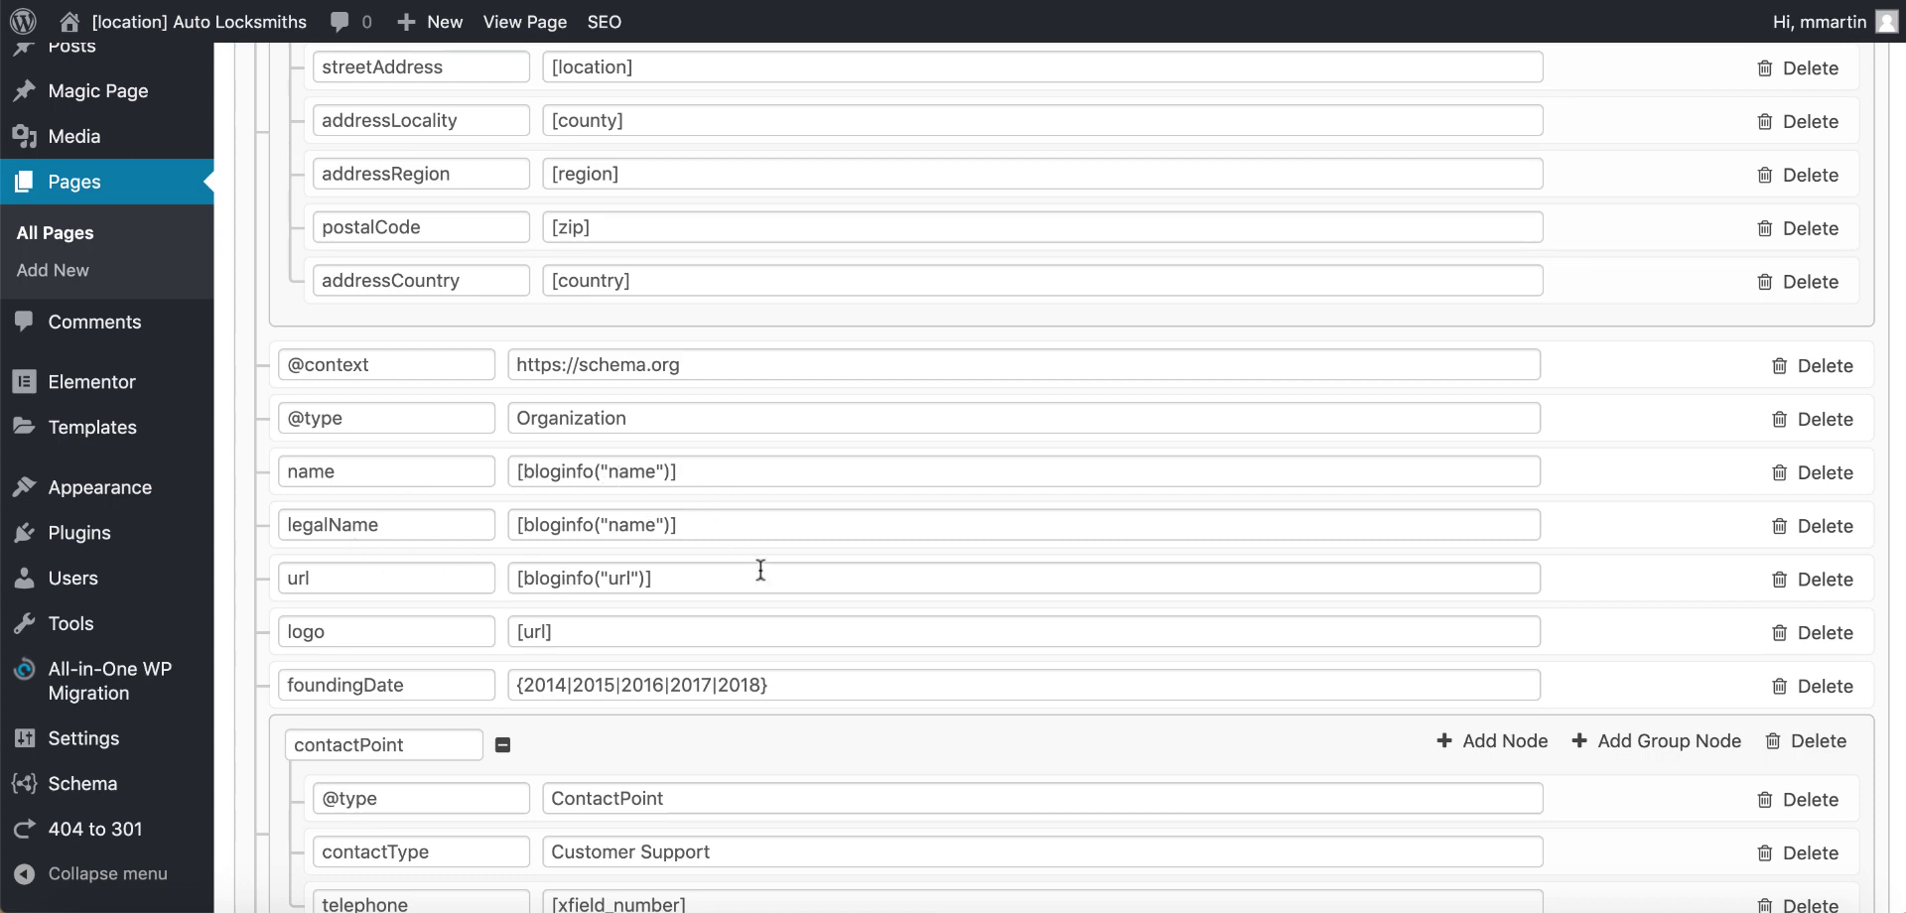
scroll(760, 570, down, 3)
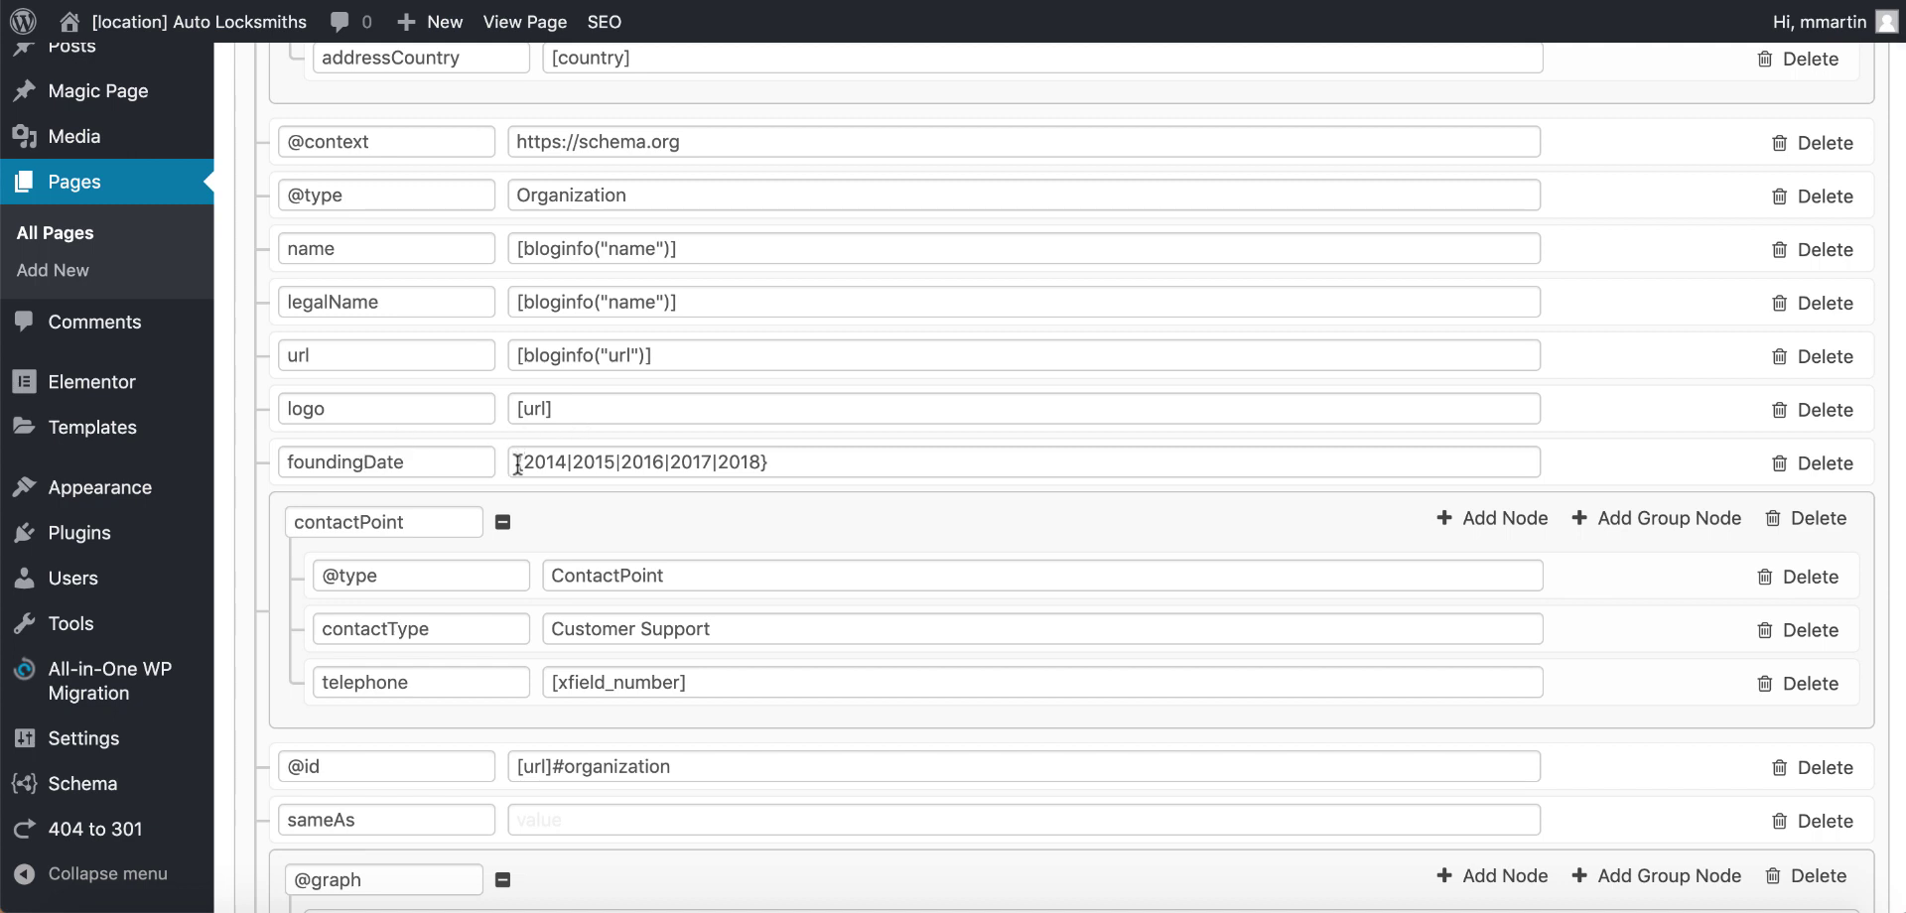
drag(517, 465, 774, 462)
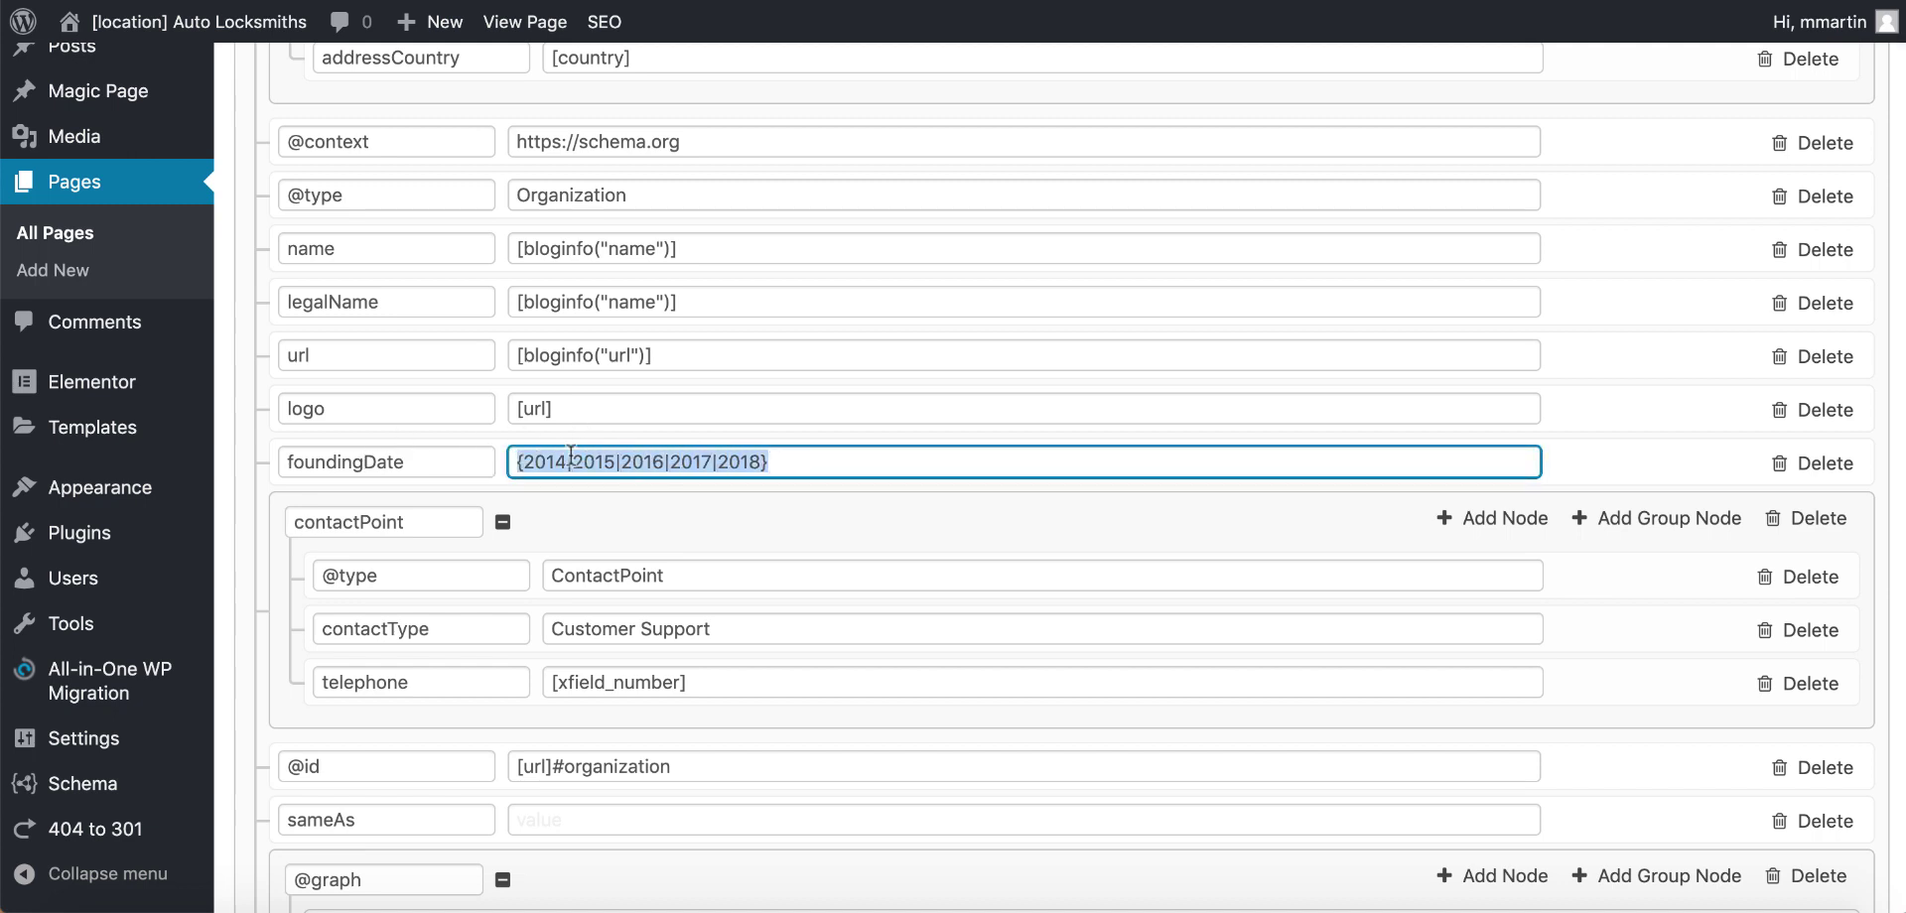
scroll(824, 466, down, 2)
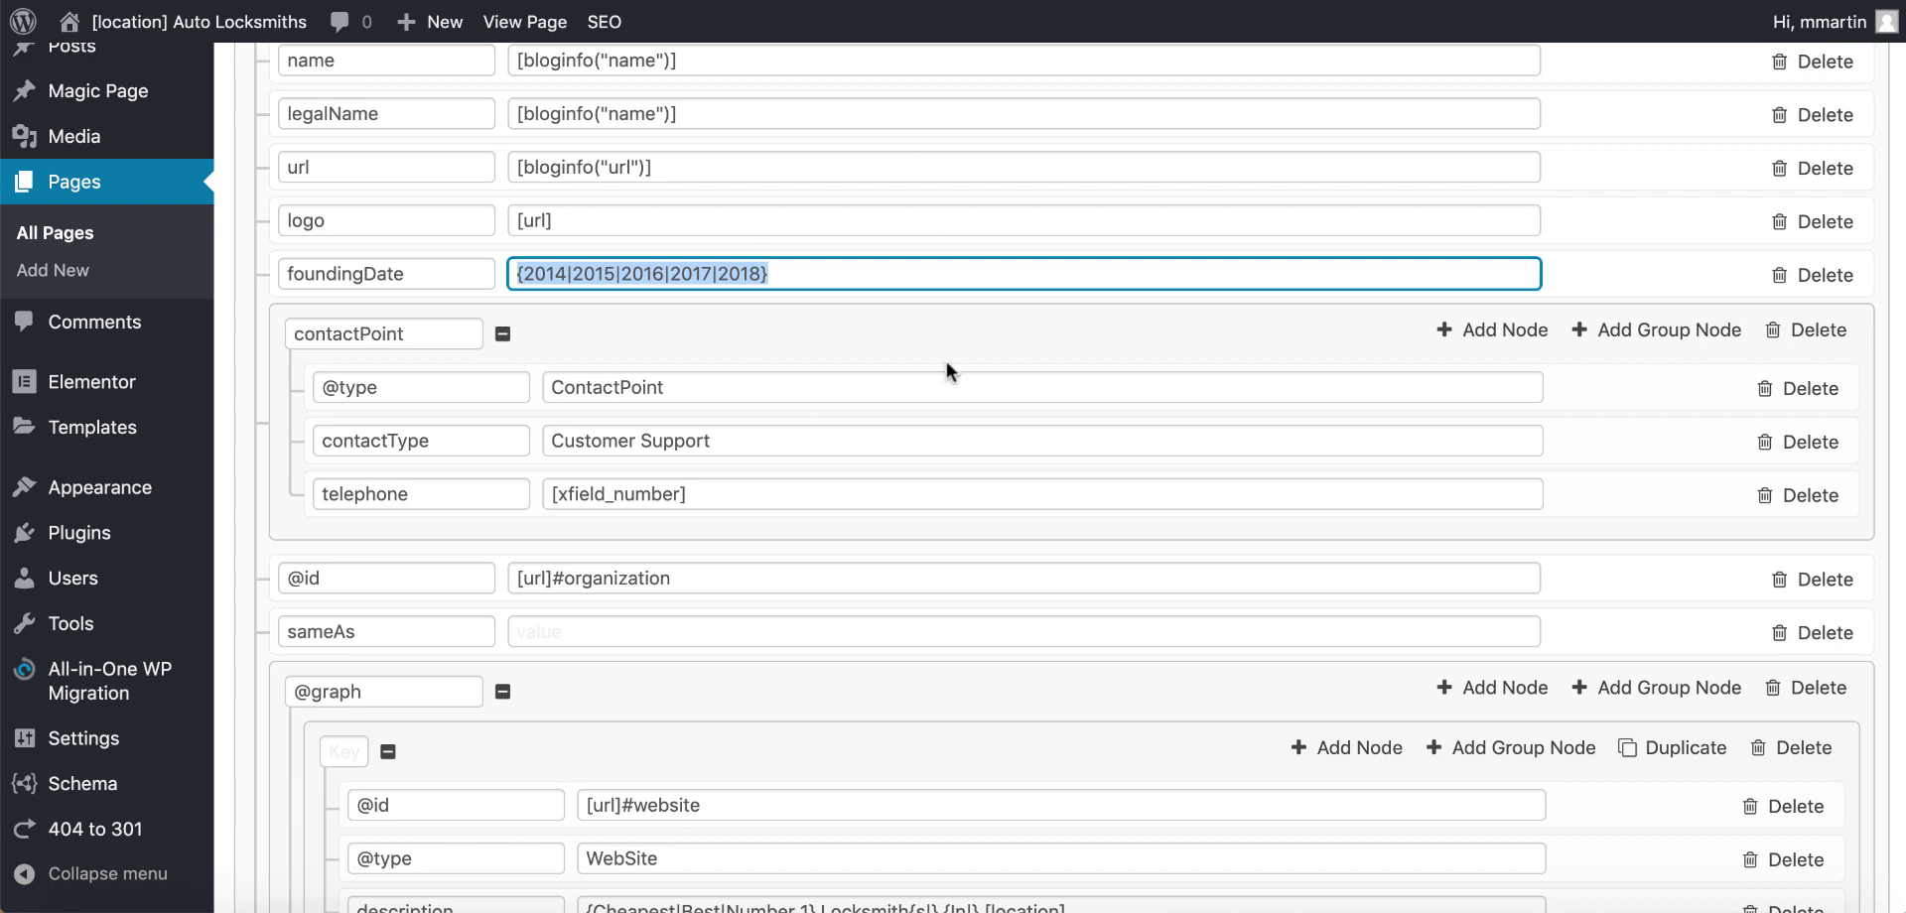
scroll(854, 457, down, 2)
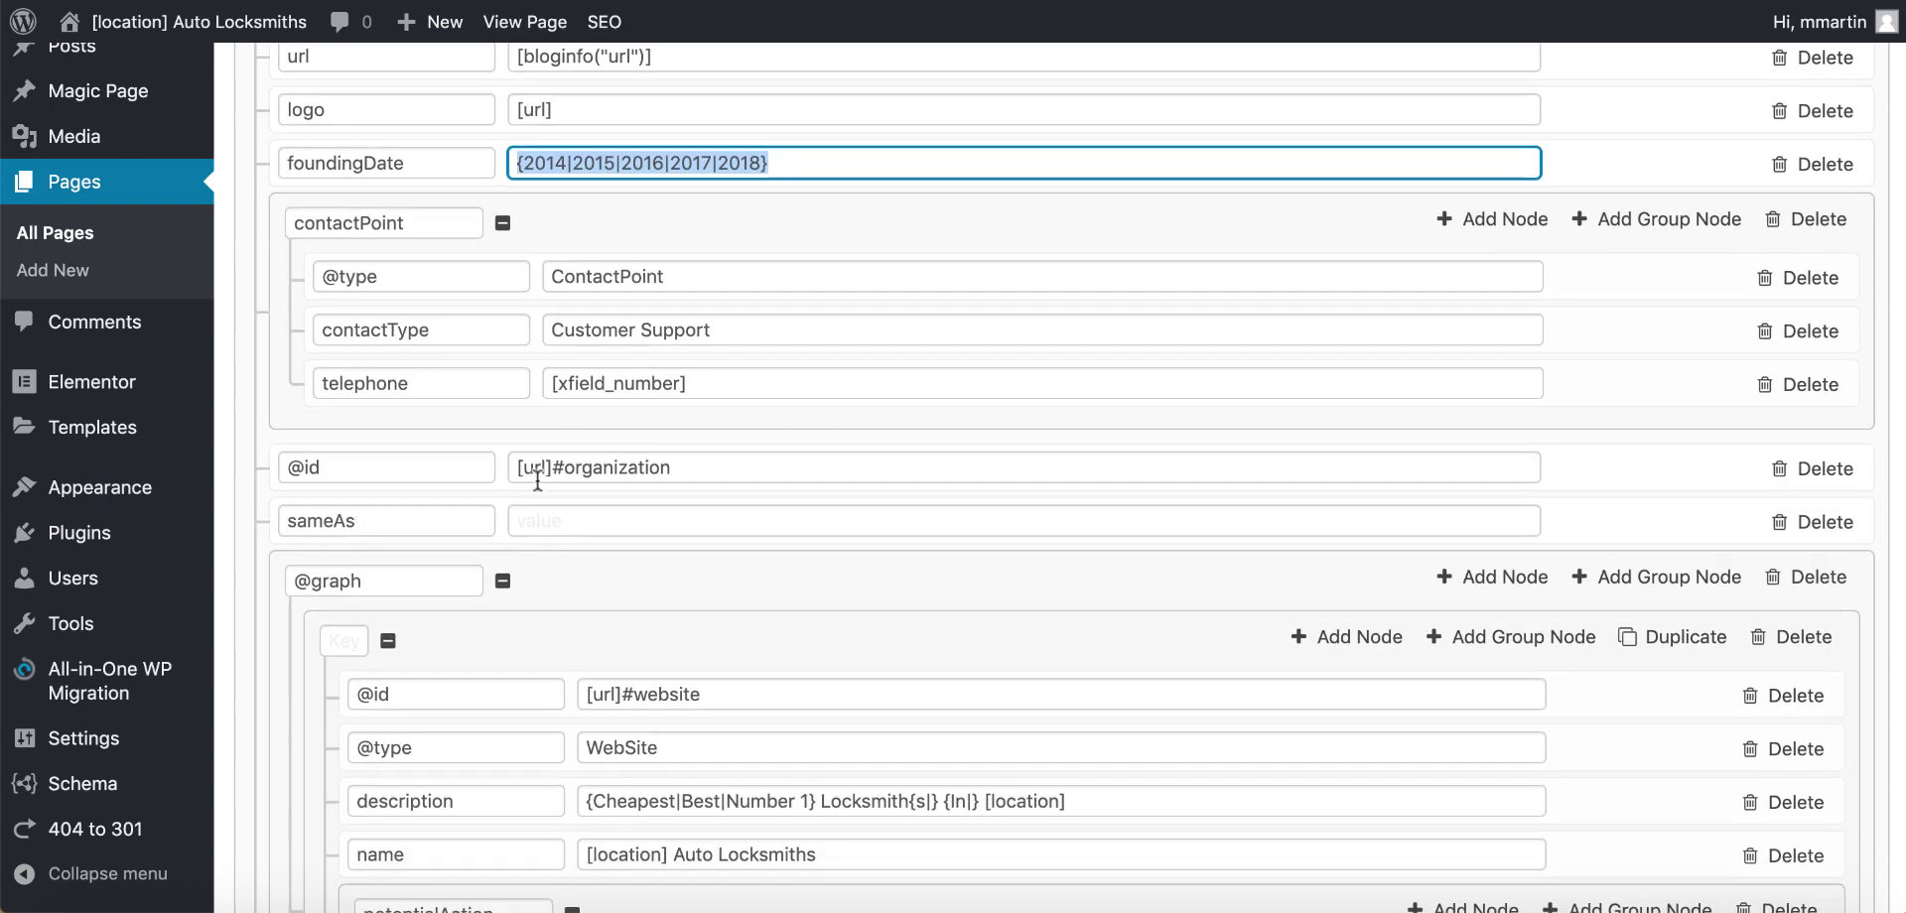
scroll(828, 552, down, 5)
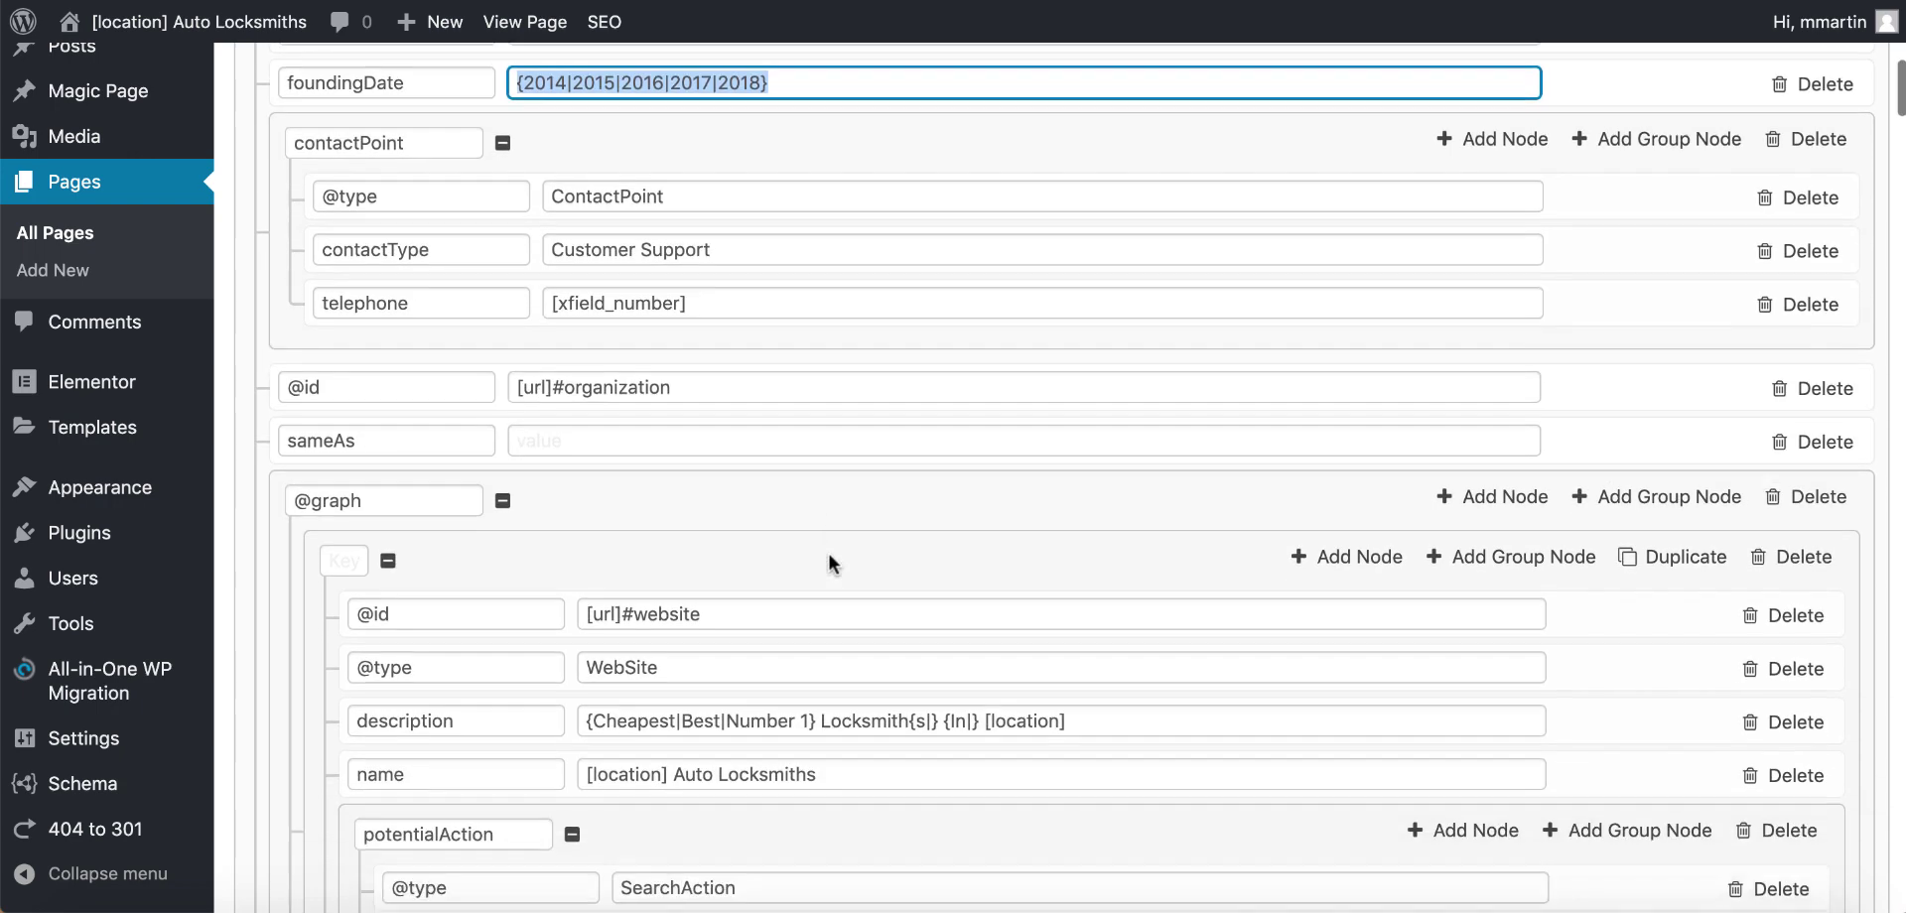
scroll(663, 445, down, 4)
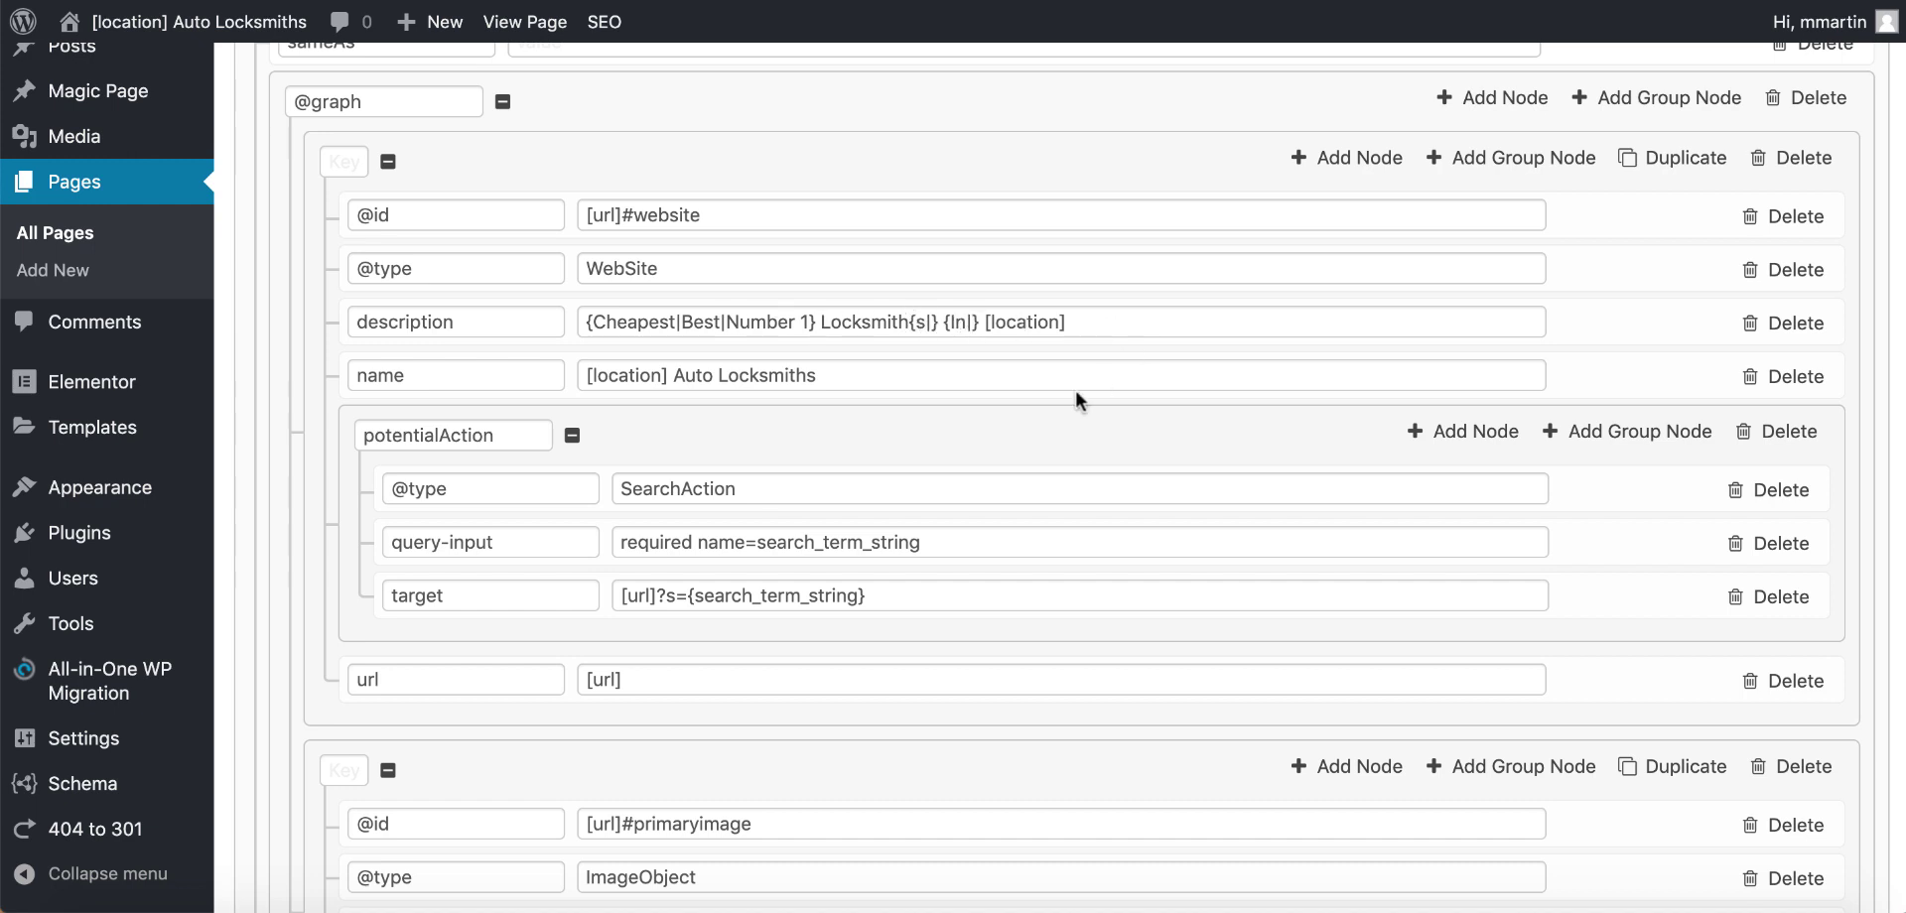
scroll(1016, 387, down, 3)
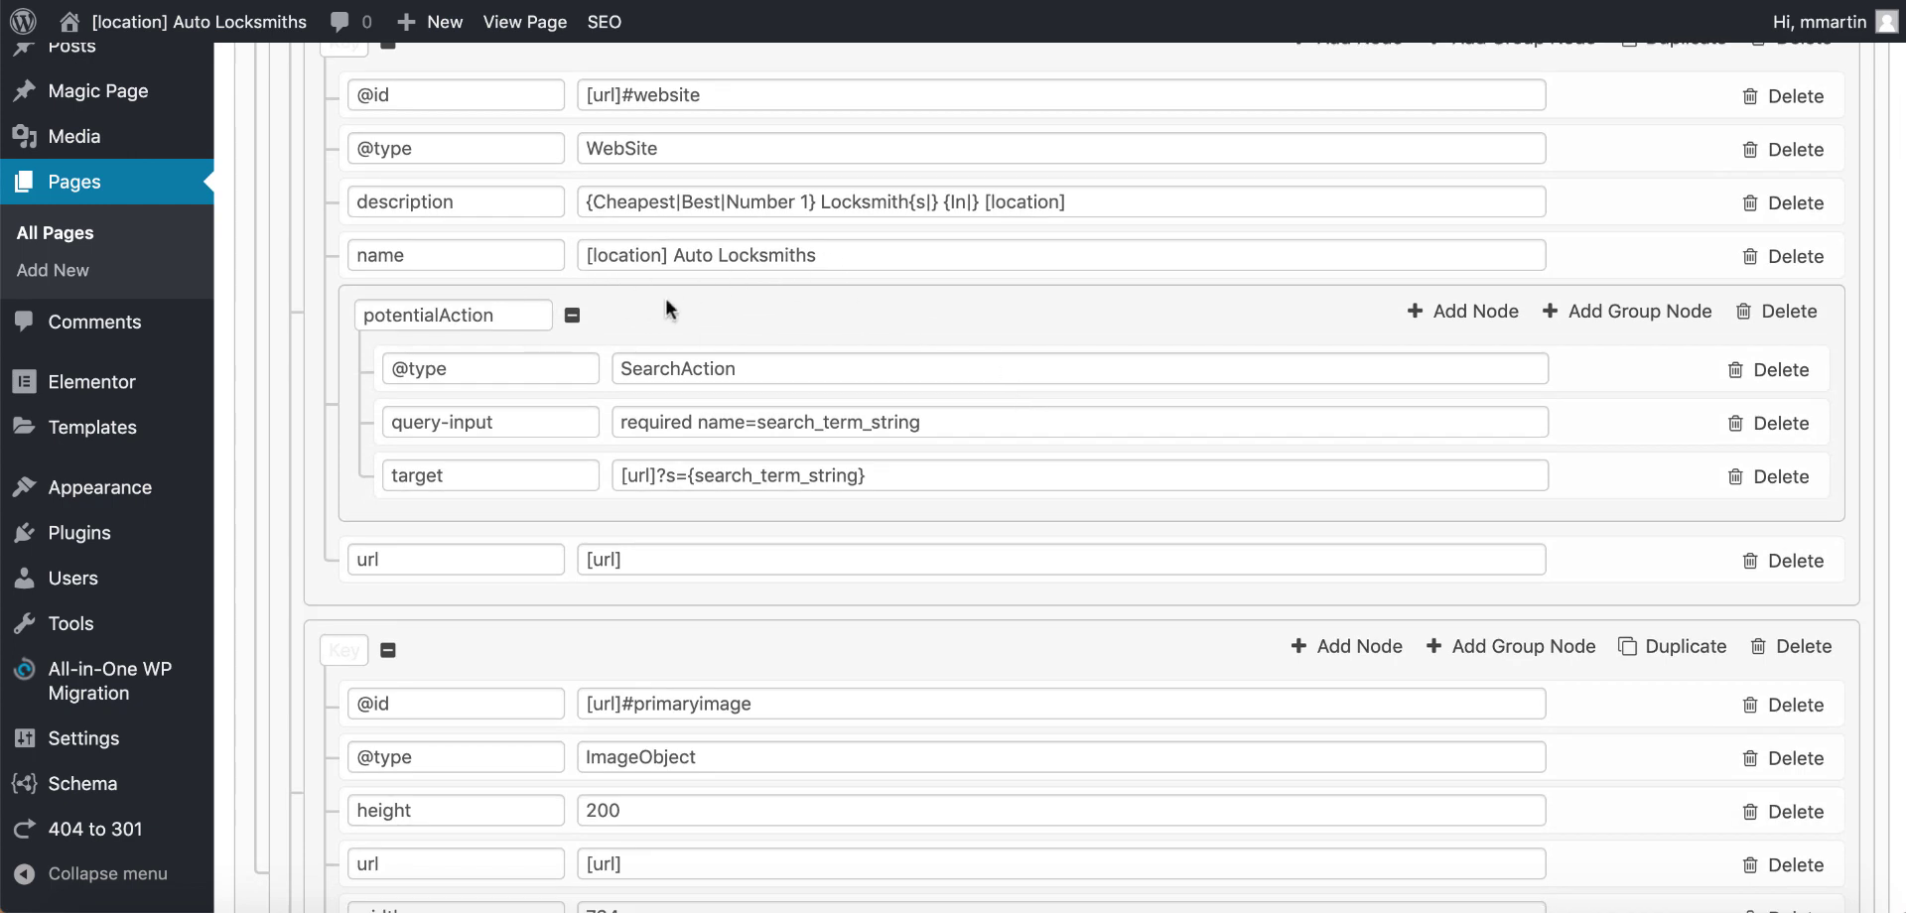
scroll(811, 365, down, 3)
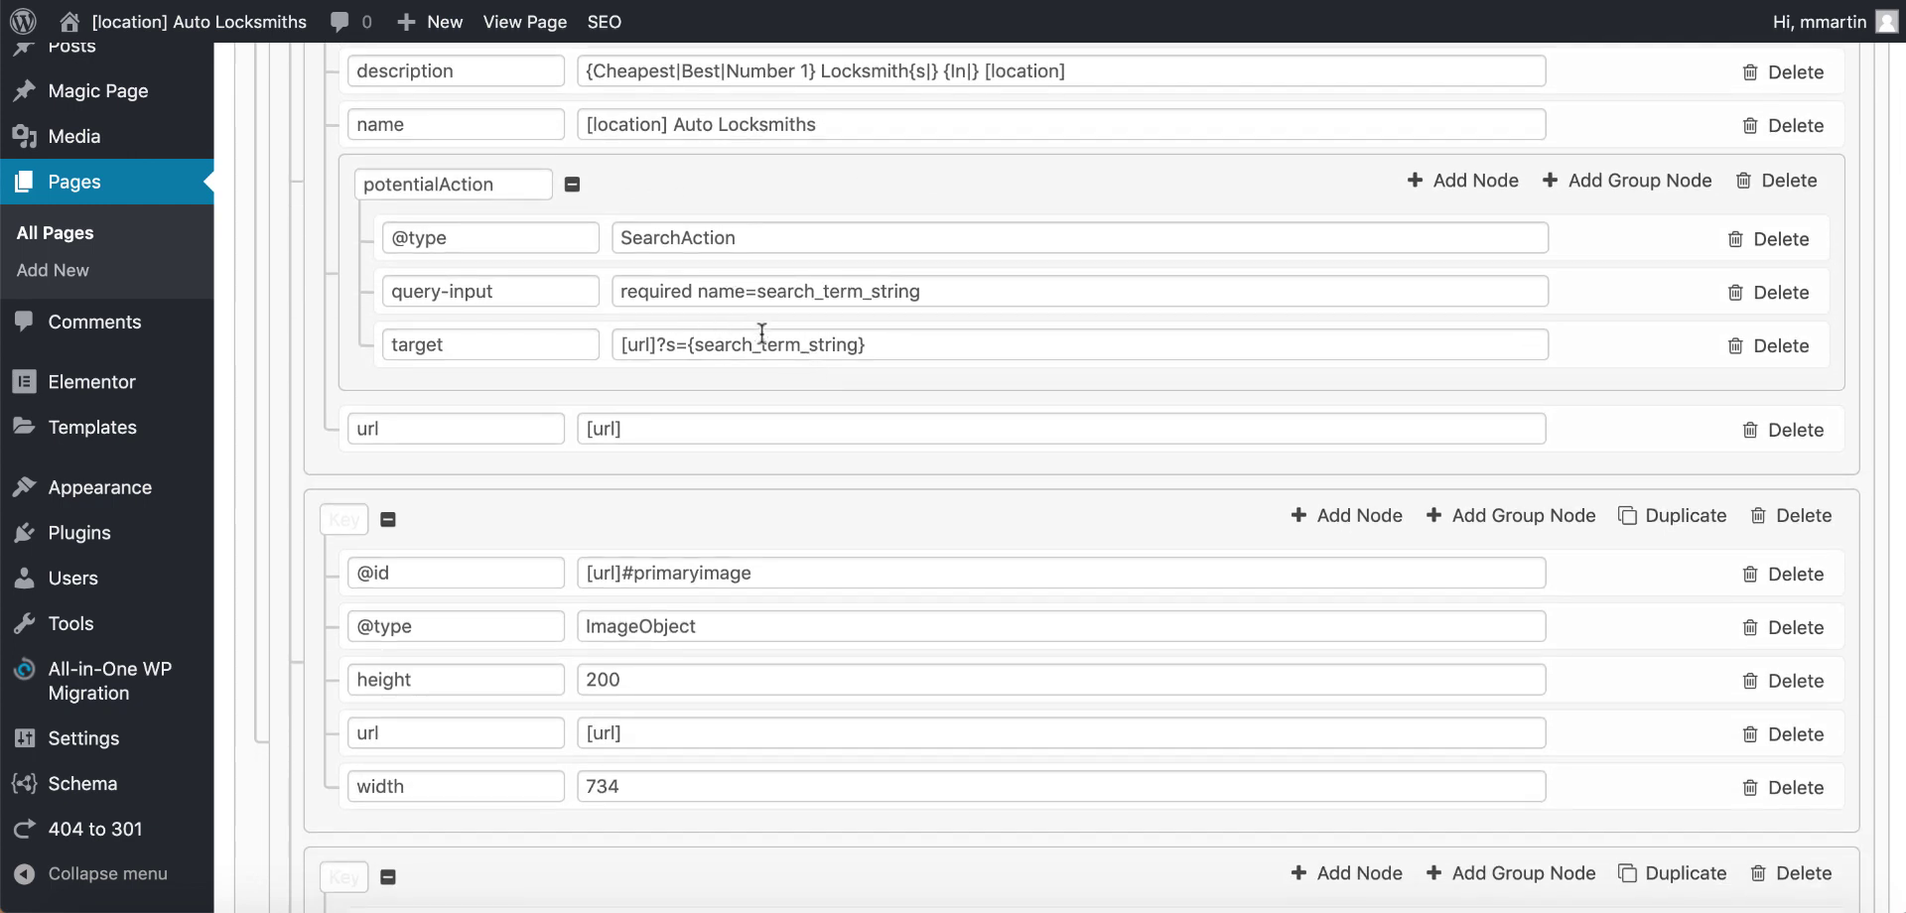
scroll(729, 335, down, 2)
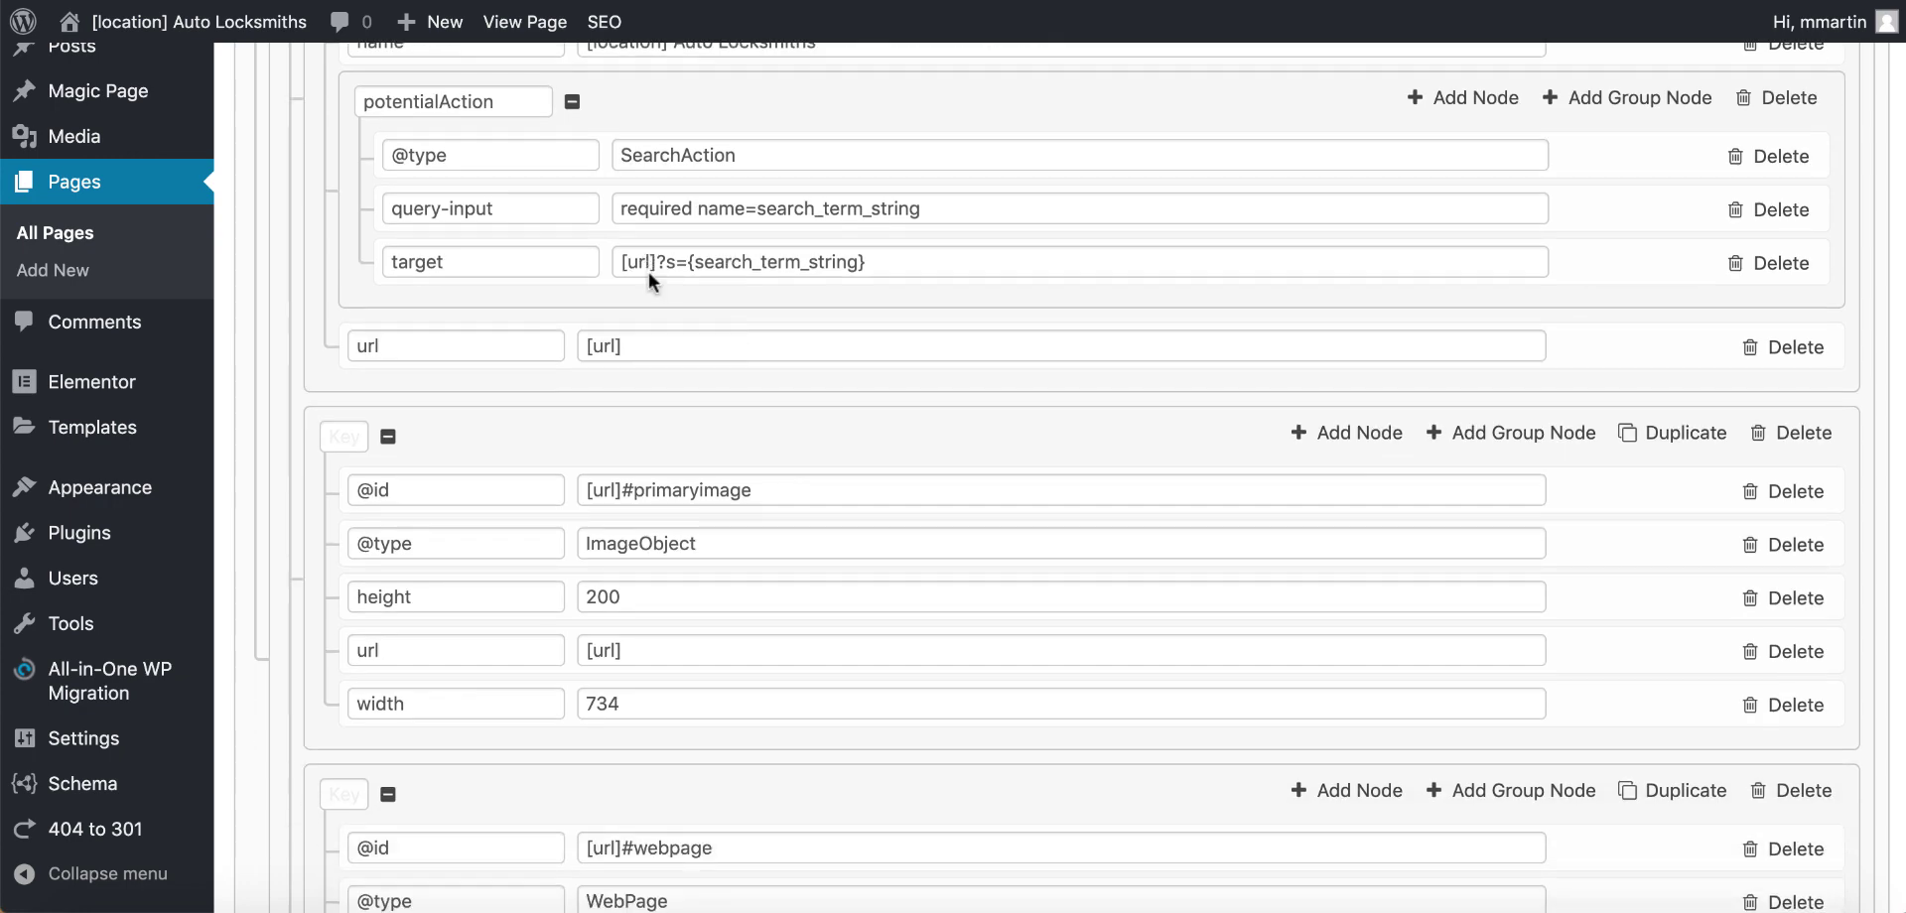
scroll(647, 269, down, 6)
scroll(675, 370, down, 10)
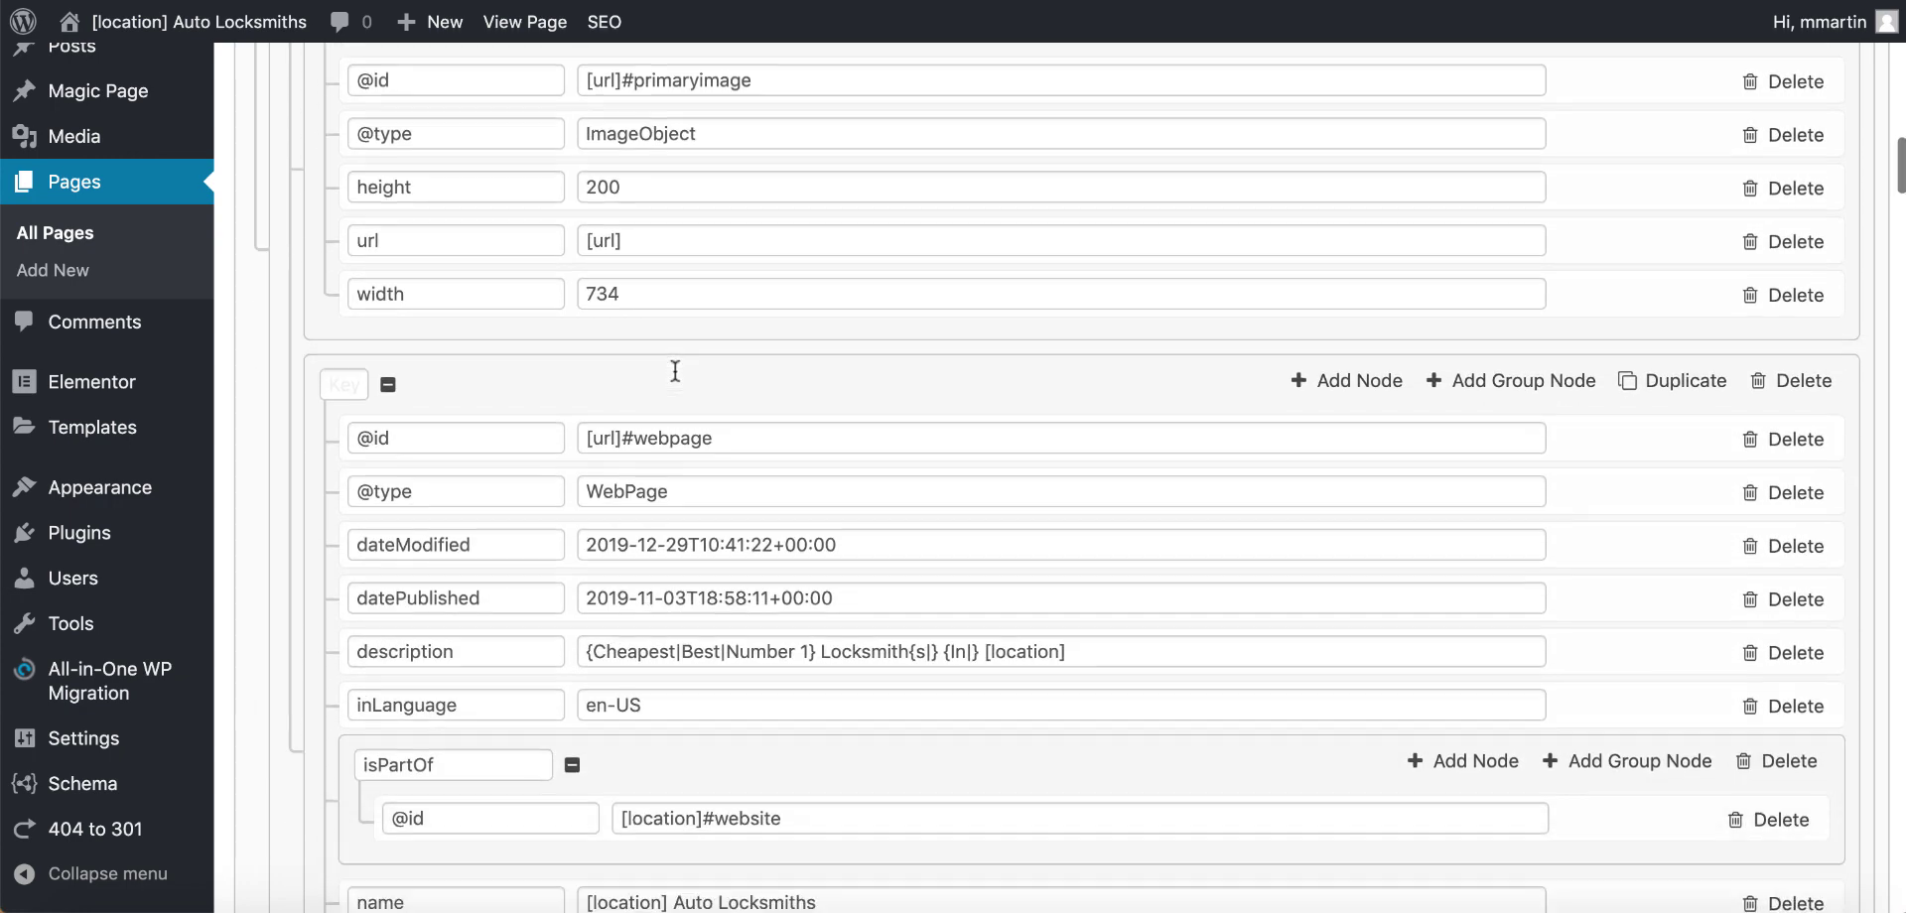
scroll(674, 374, down, 7)
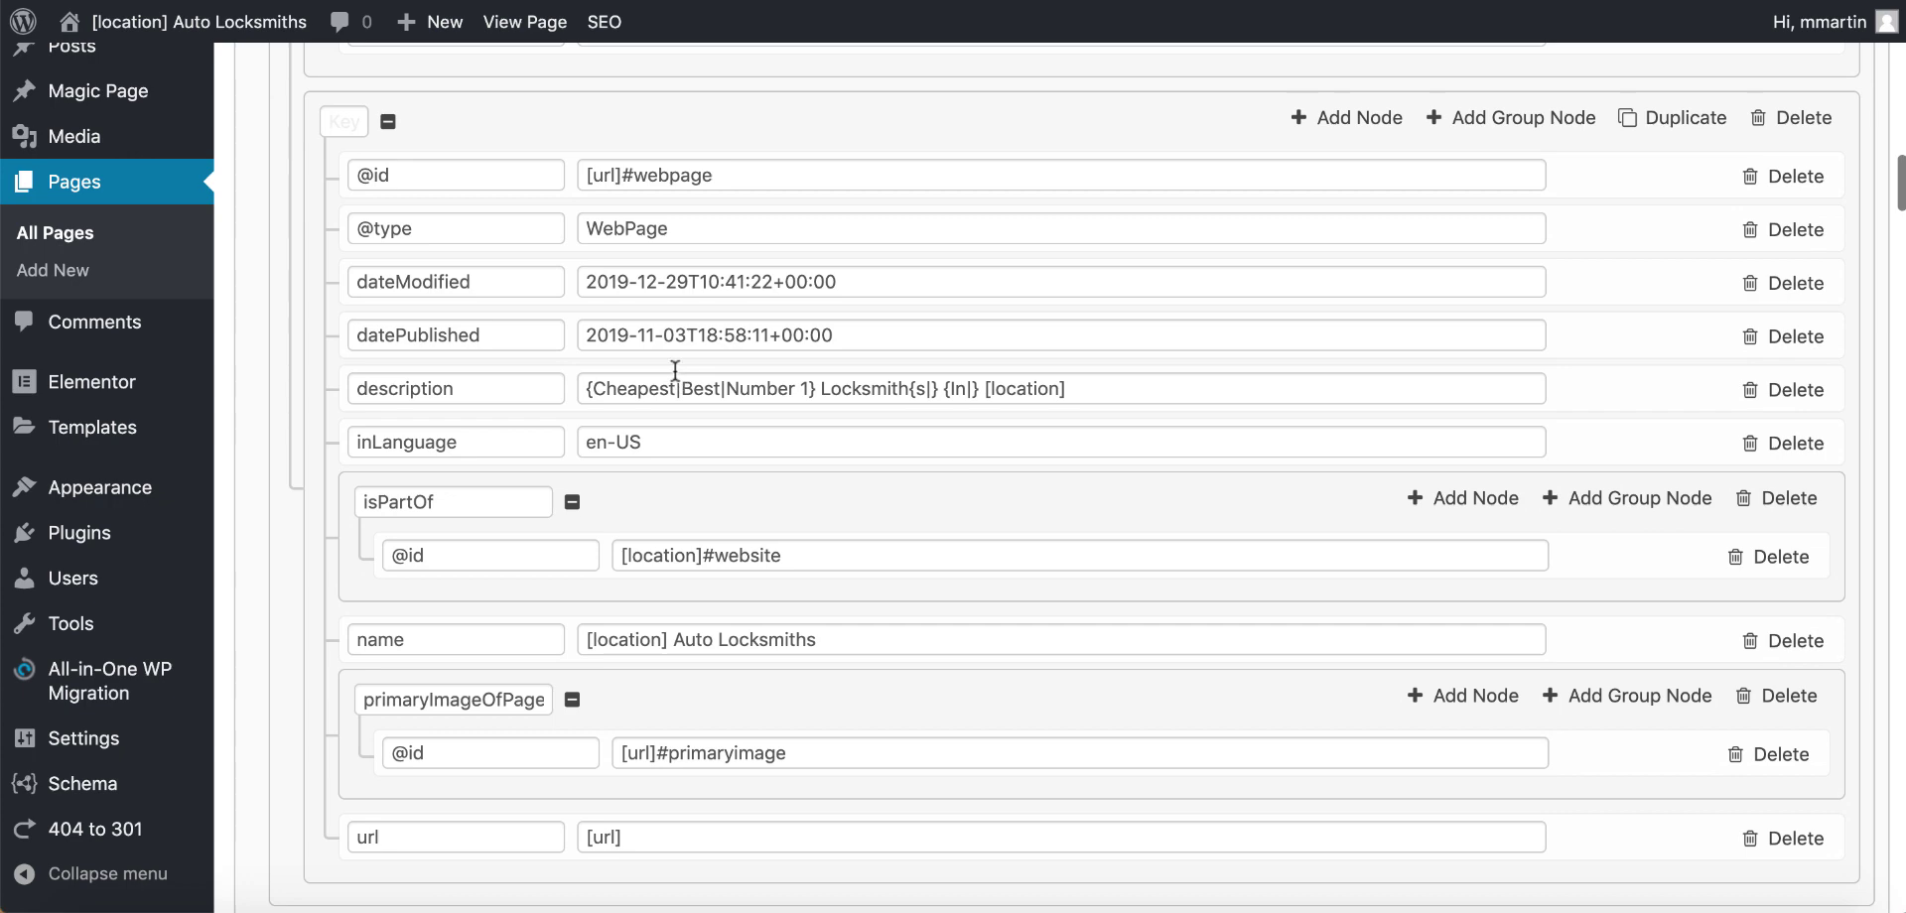
scroll(730, 338, down, 12)
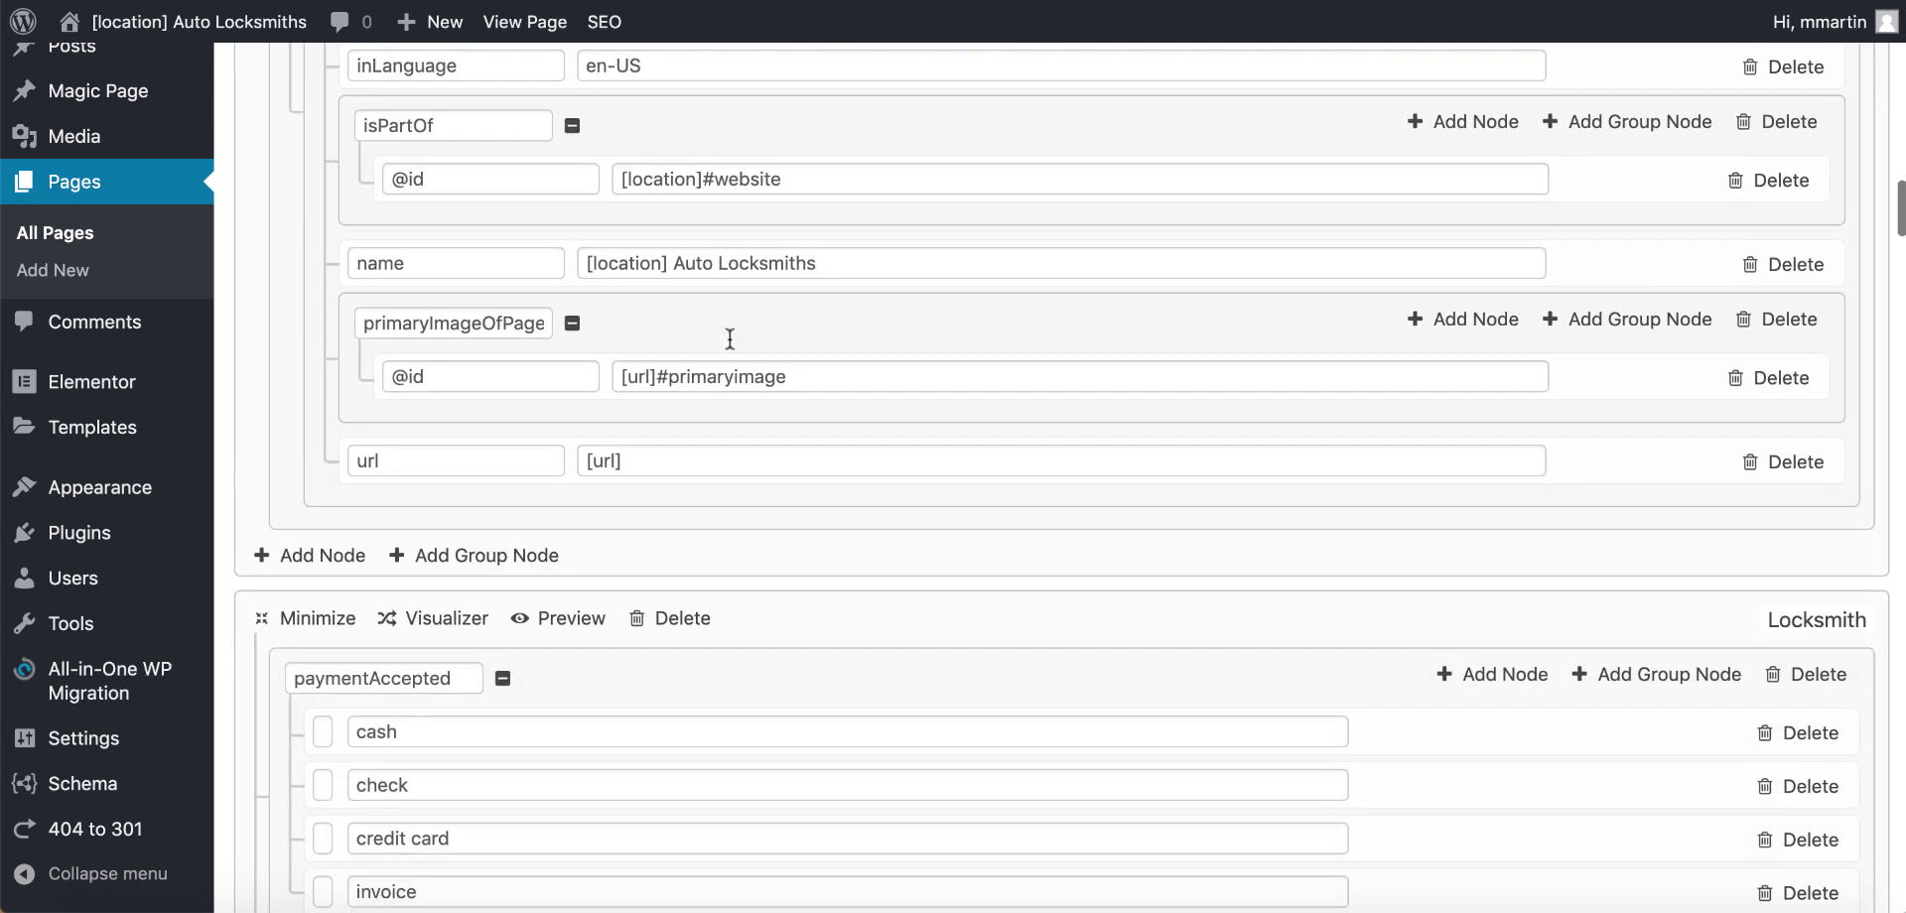
scroll(415, 380, down, 3)
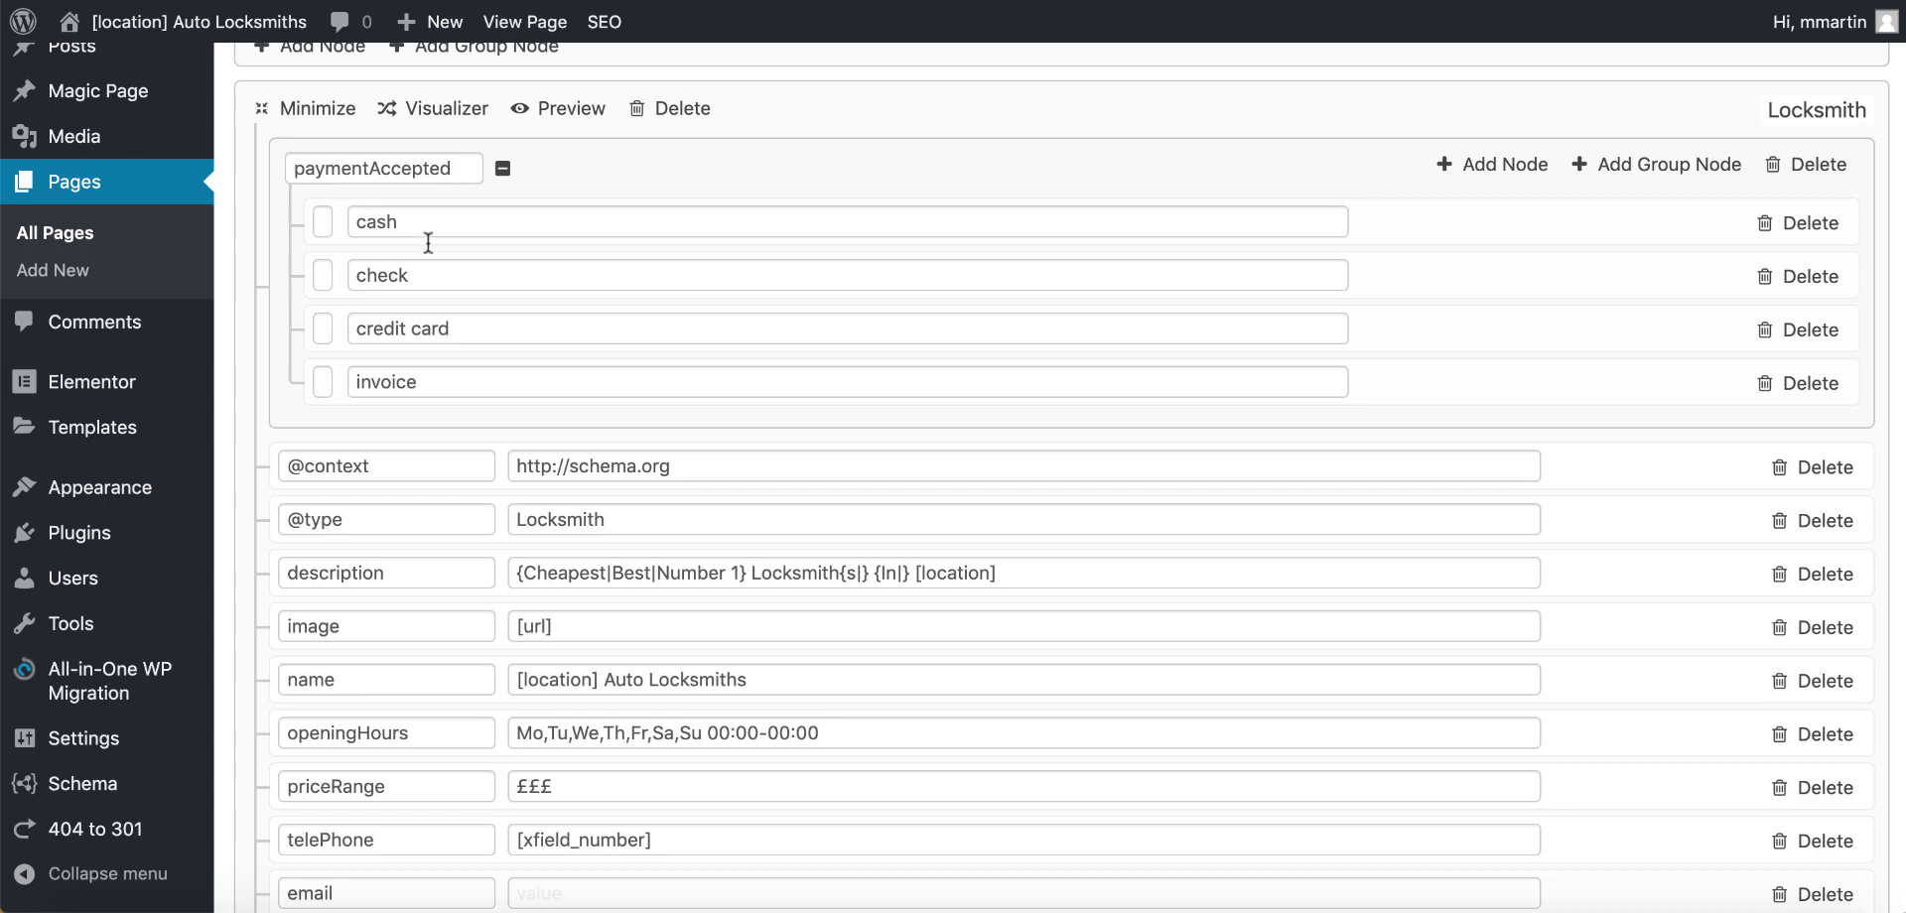
scroll(469, 382, down, 5)
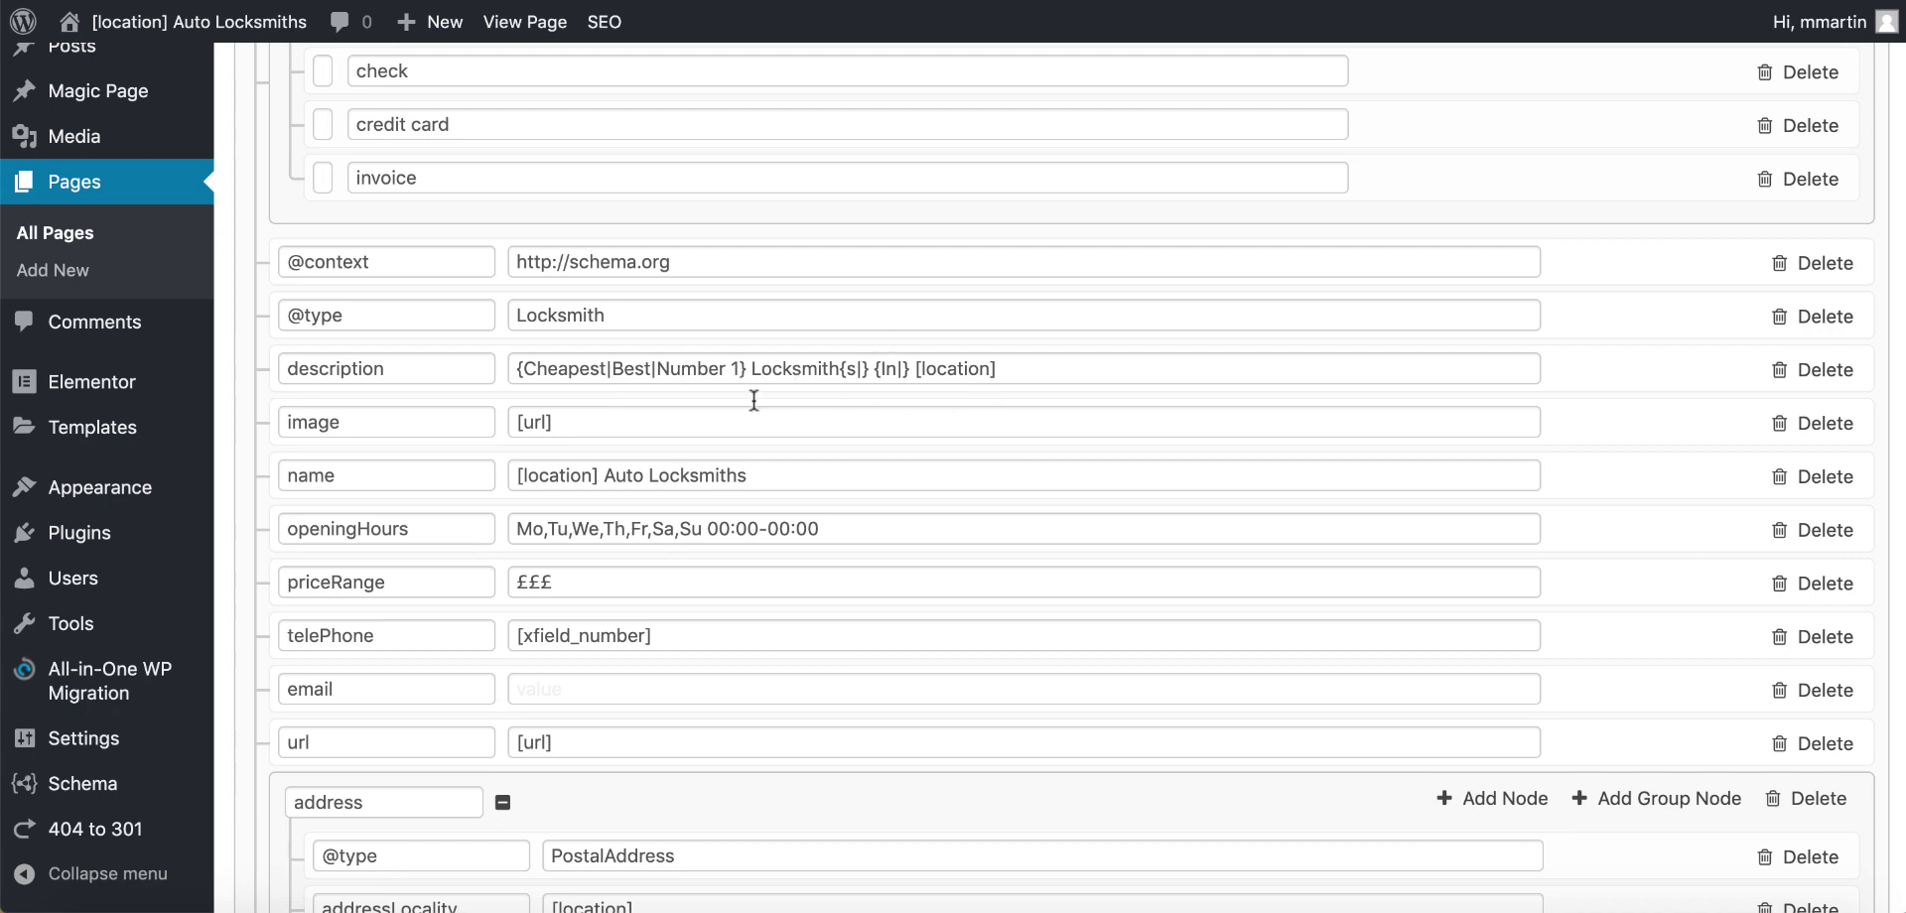
scroll(705, 486, down, 10)
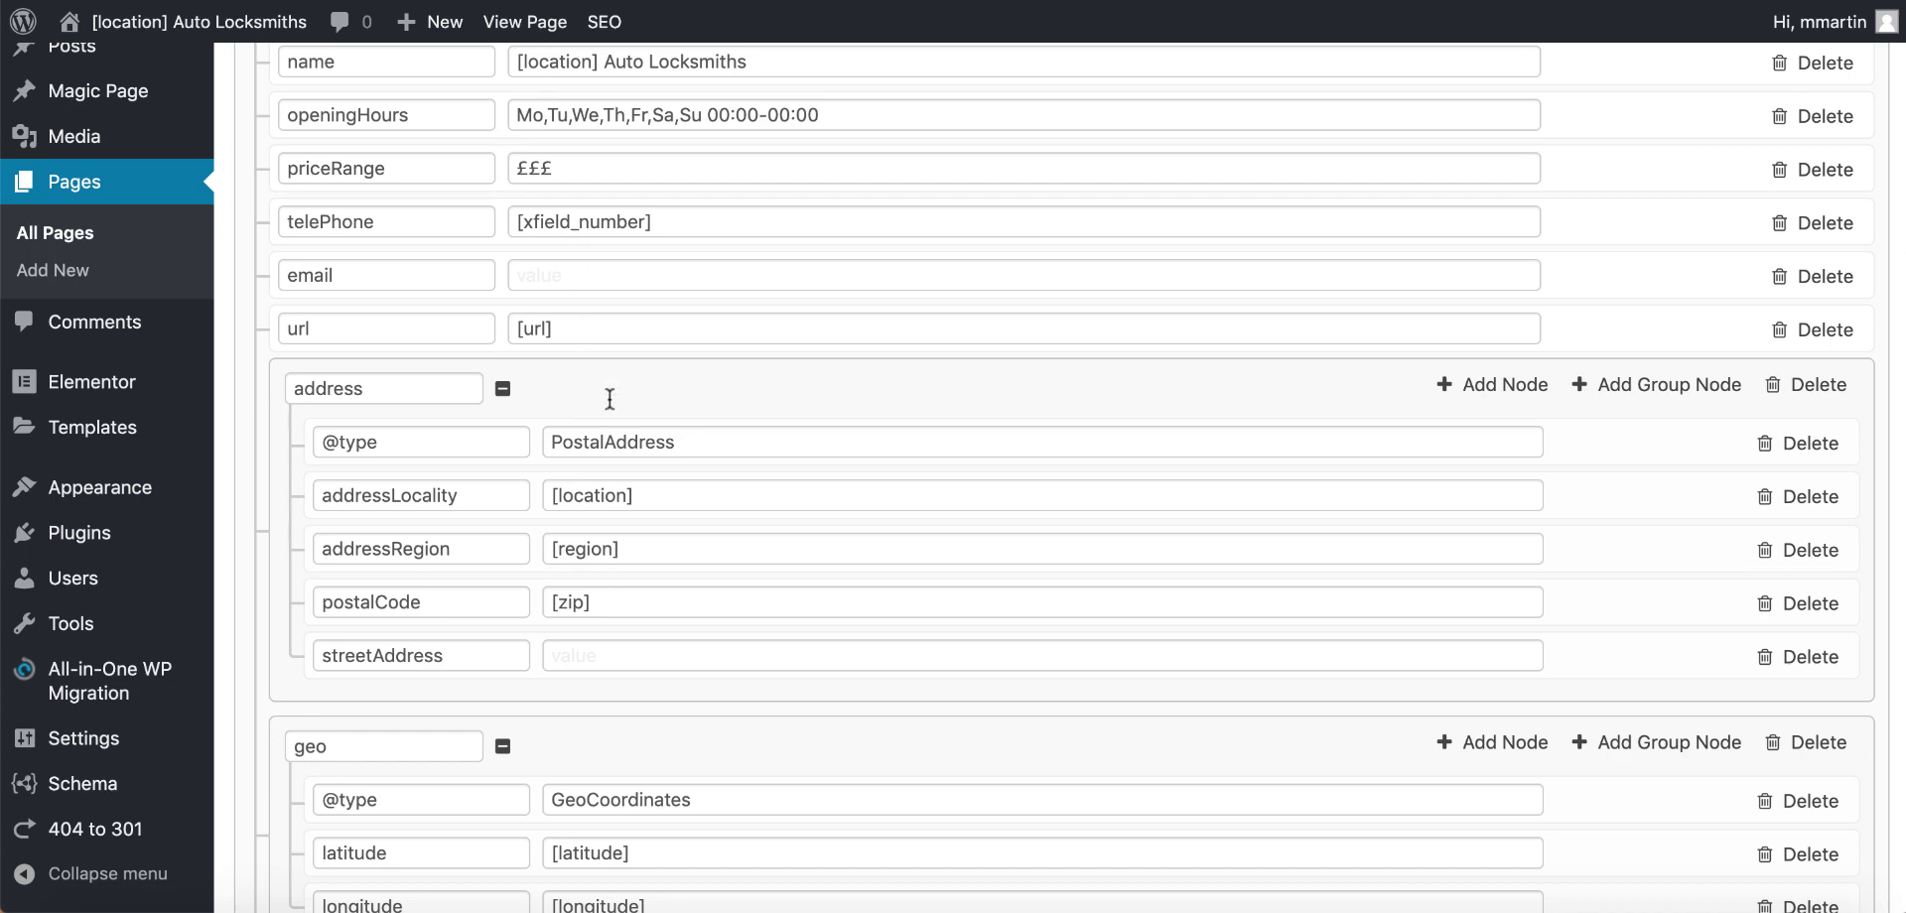
scroll(703, 526, down, 3)
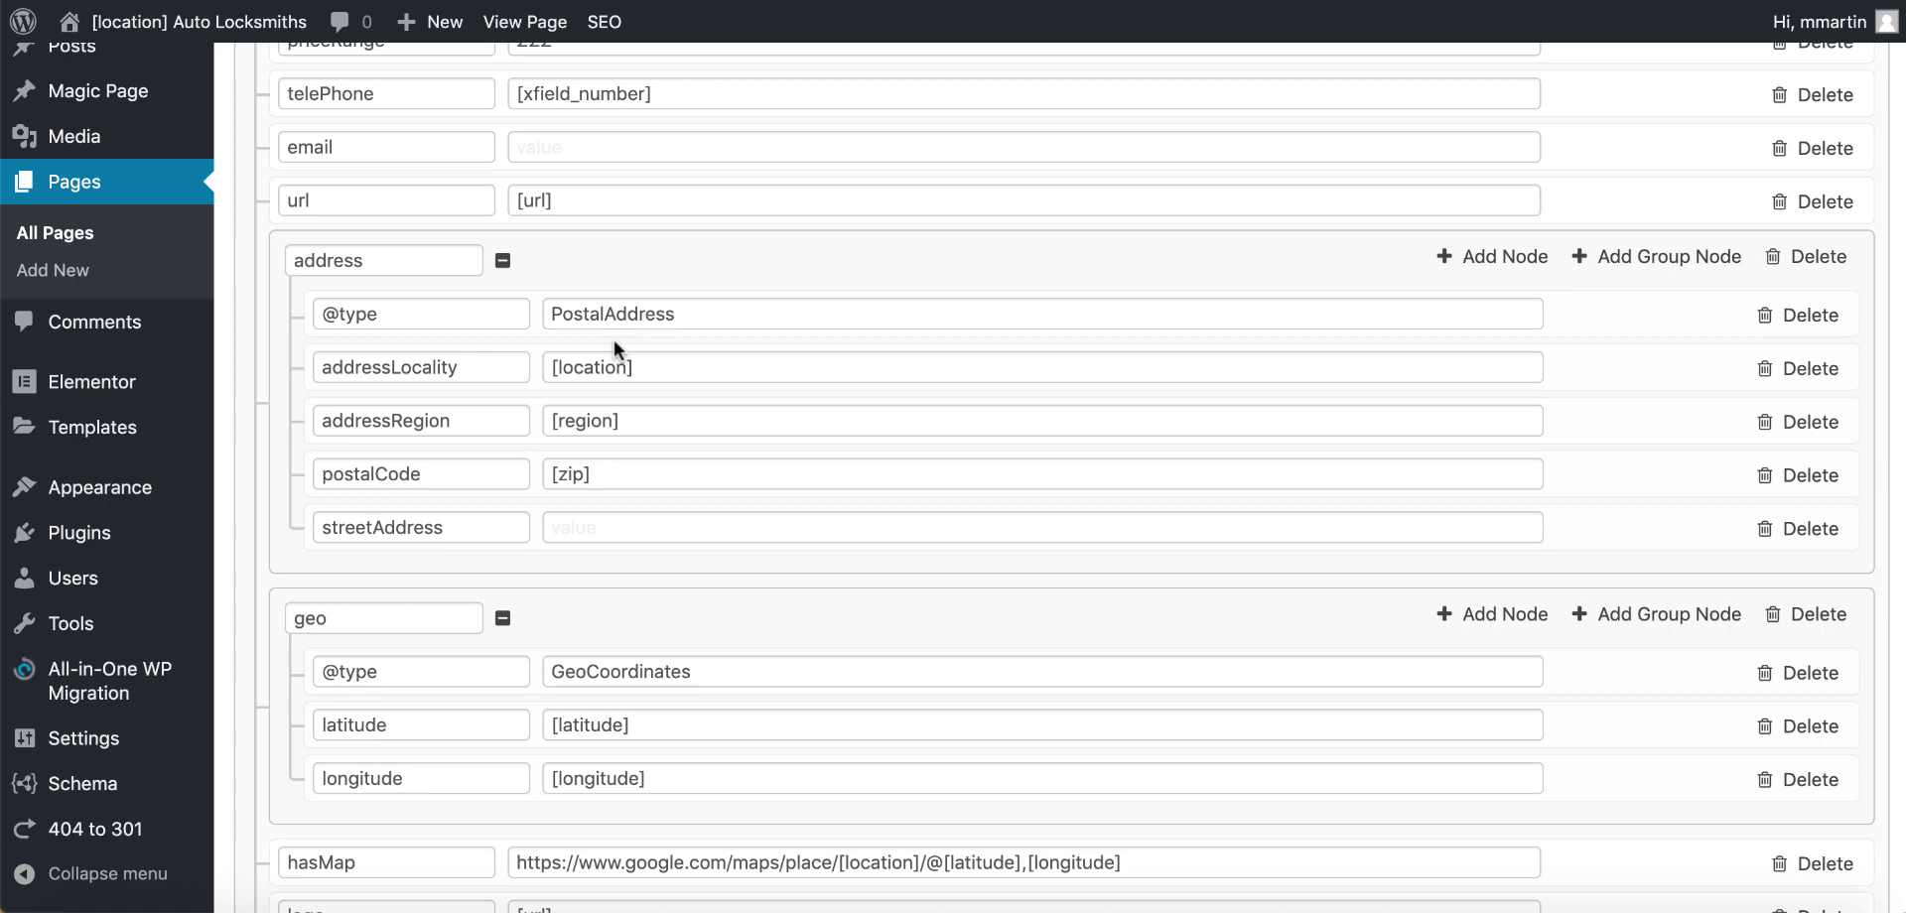
scroll(869, 427, down, 7)
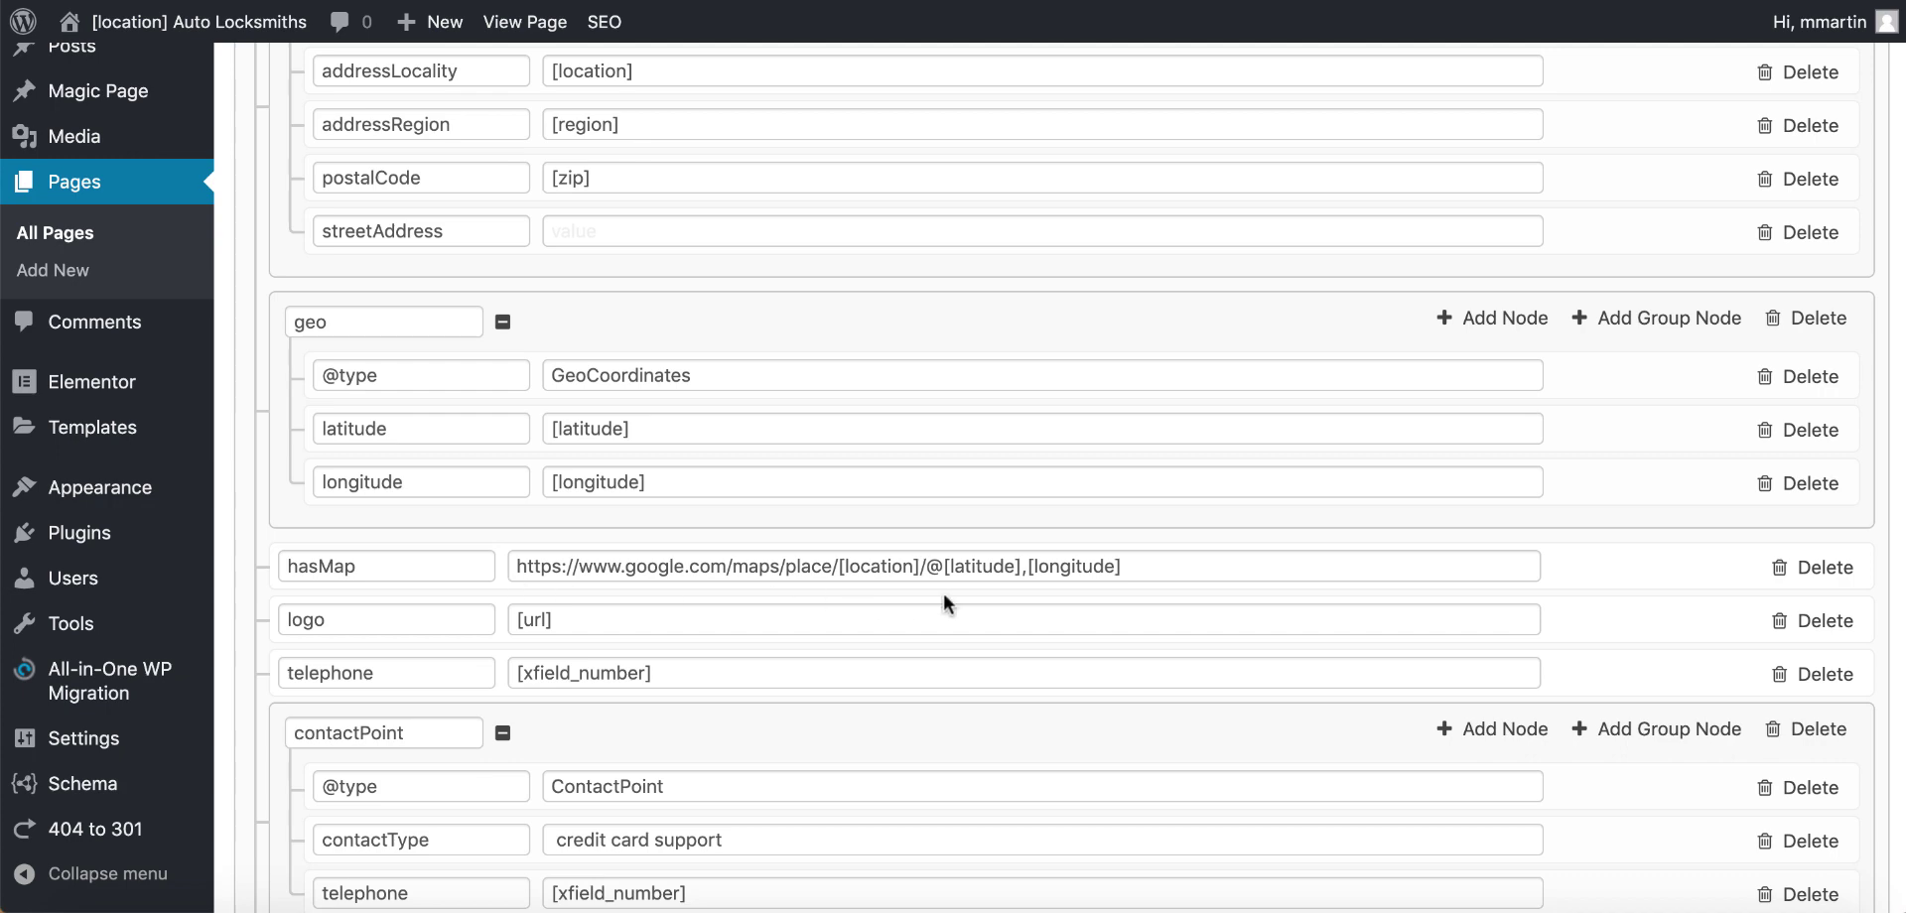
scroll(943, 602, down, 4)
scroll(882, 670, down, 1)
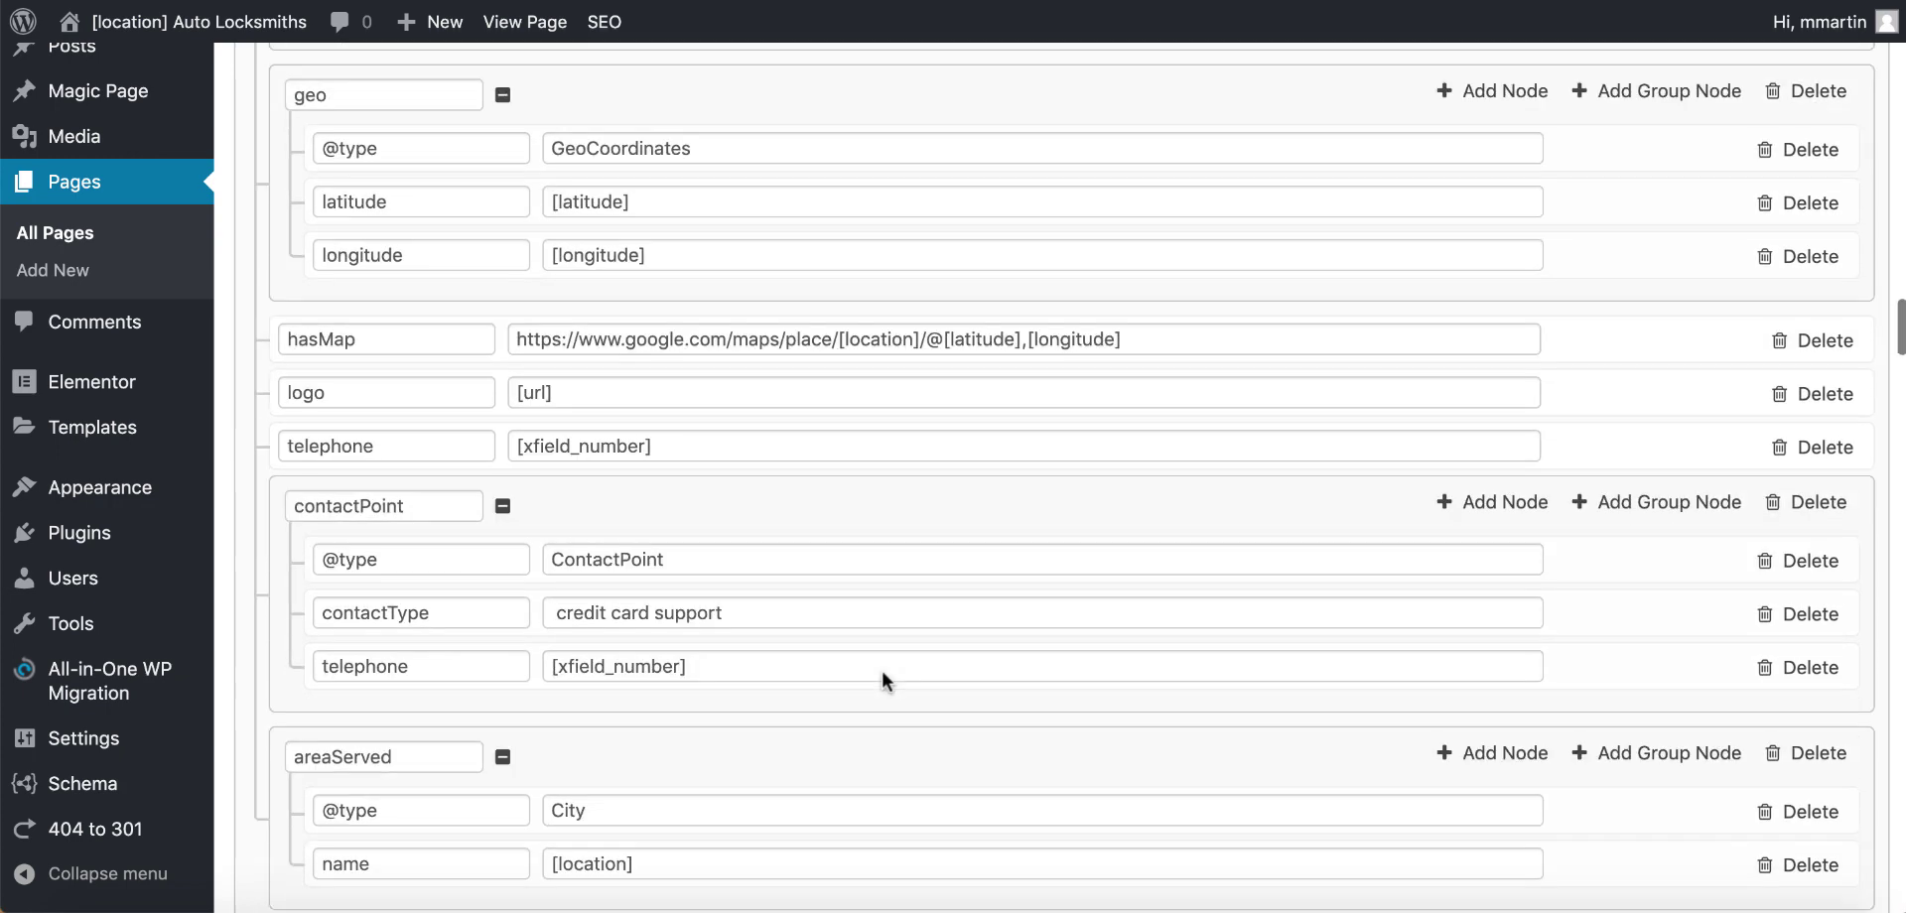
scroll(882, 670, down, 8)
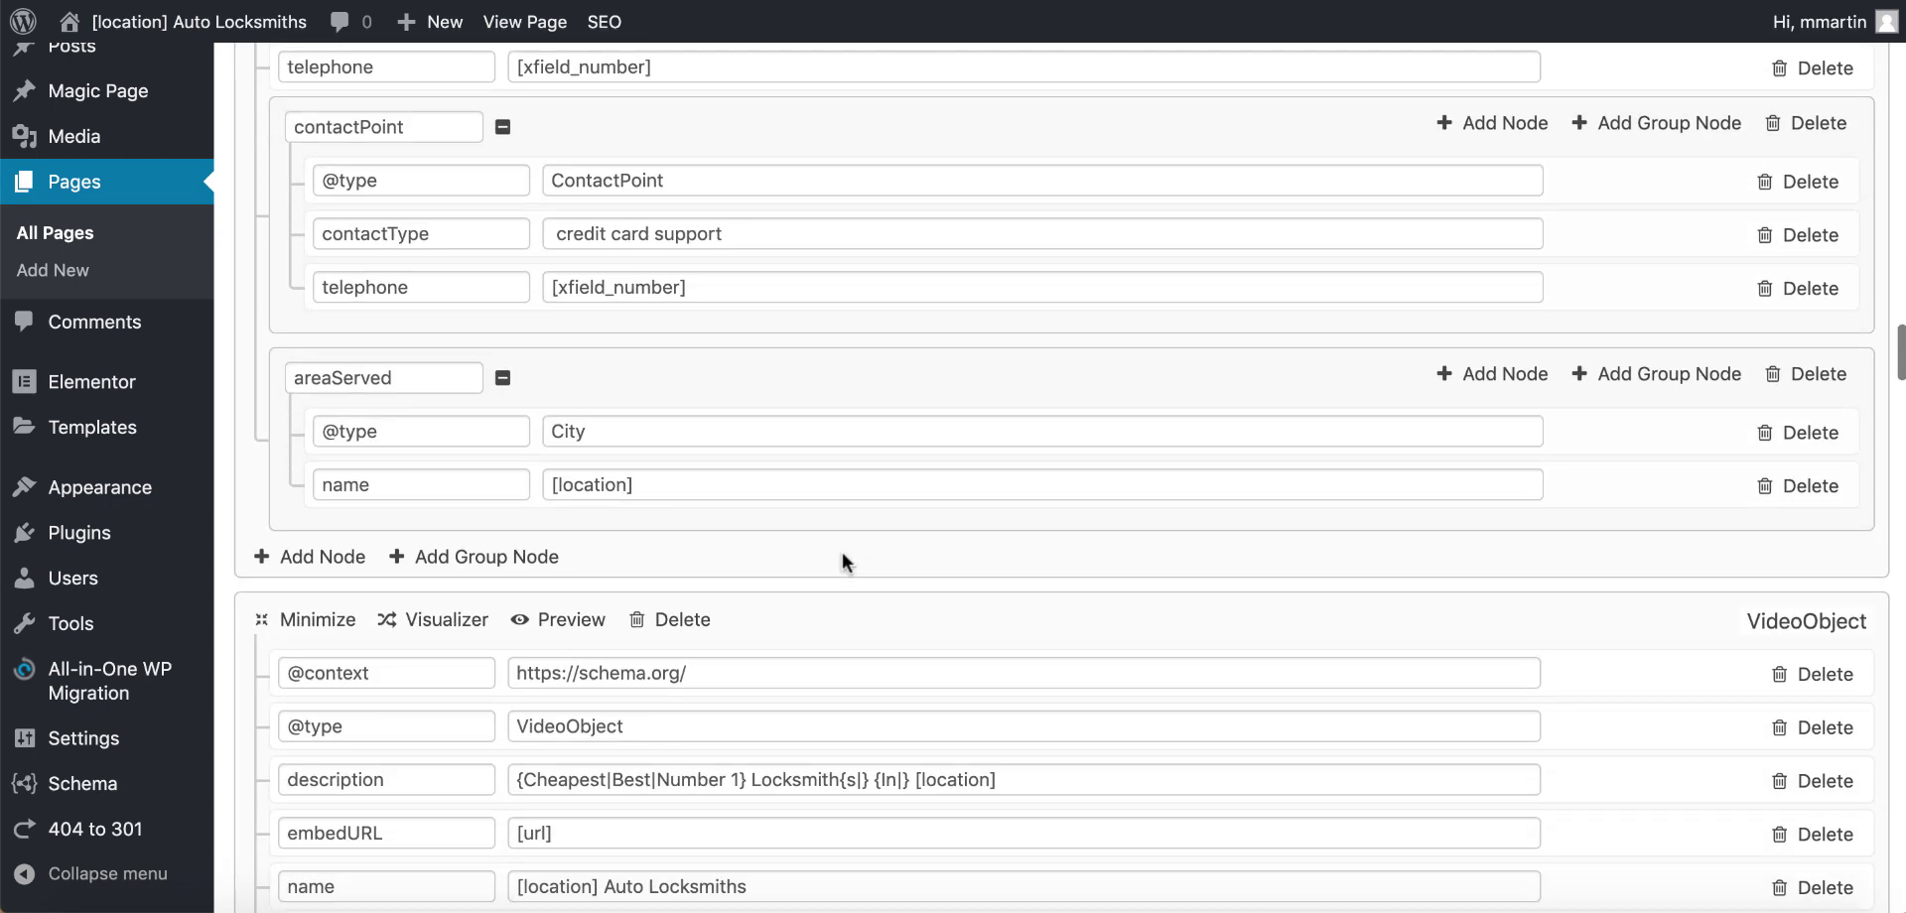
scroll(842, 548, down, 10)
scroll(840, 546, up, 20)
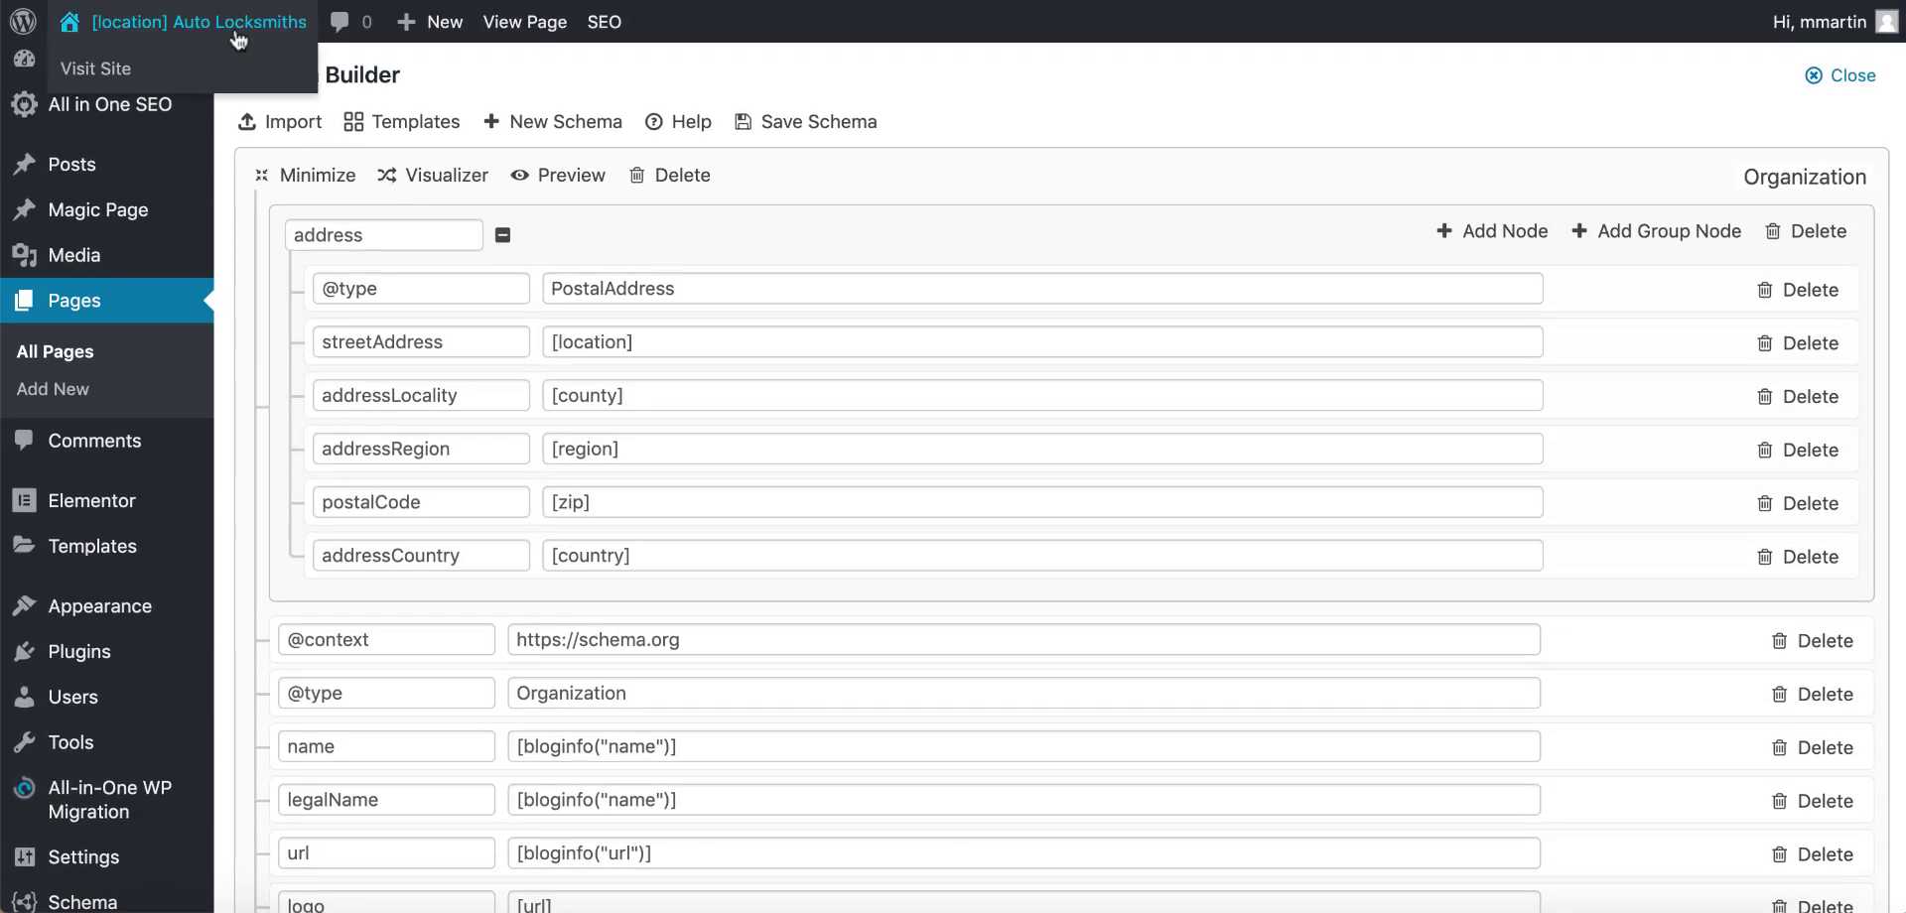
- Visit the live site and open the Car Door Lock Replaced service page from the homepage
click(236, 26)
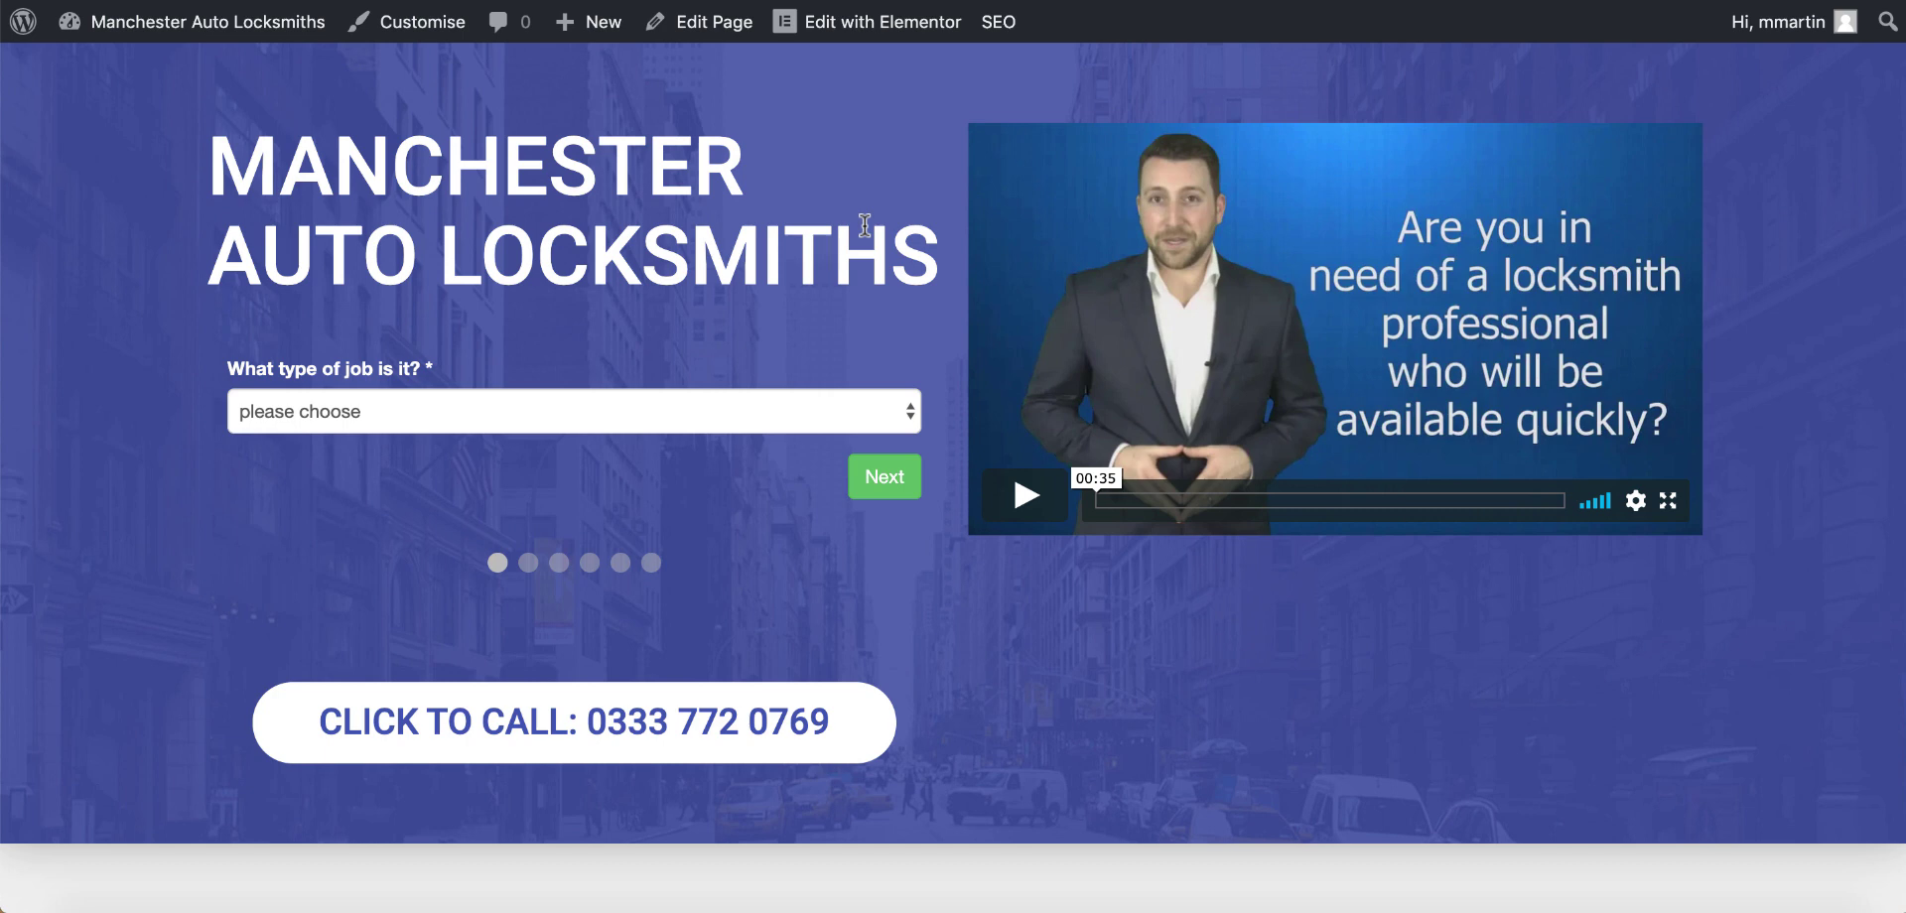
scroll(966, 348, down, 15)
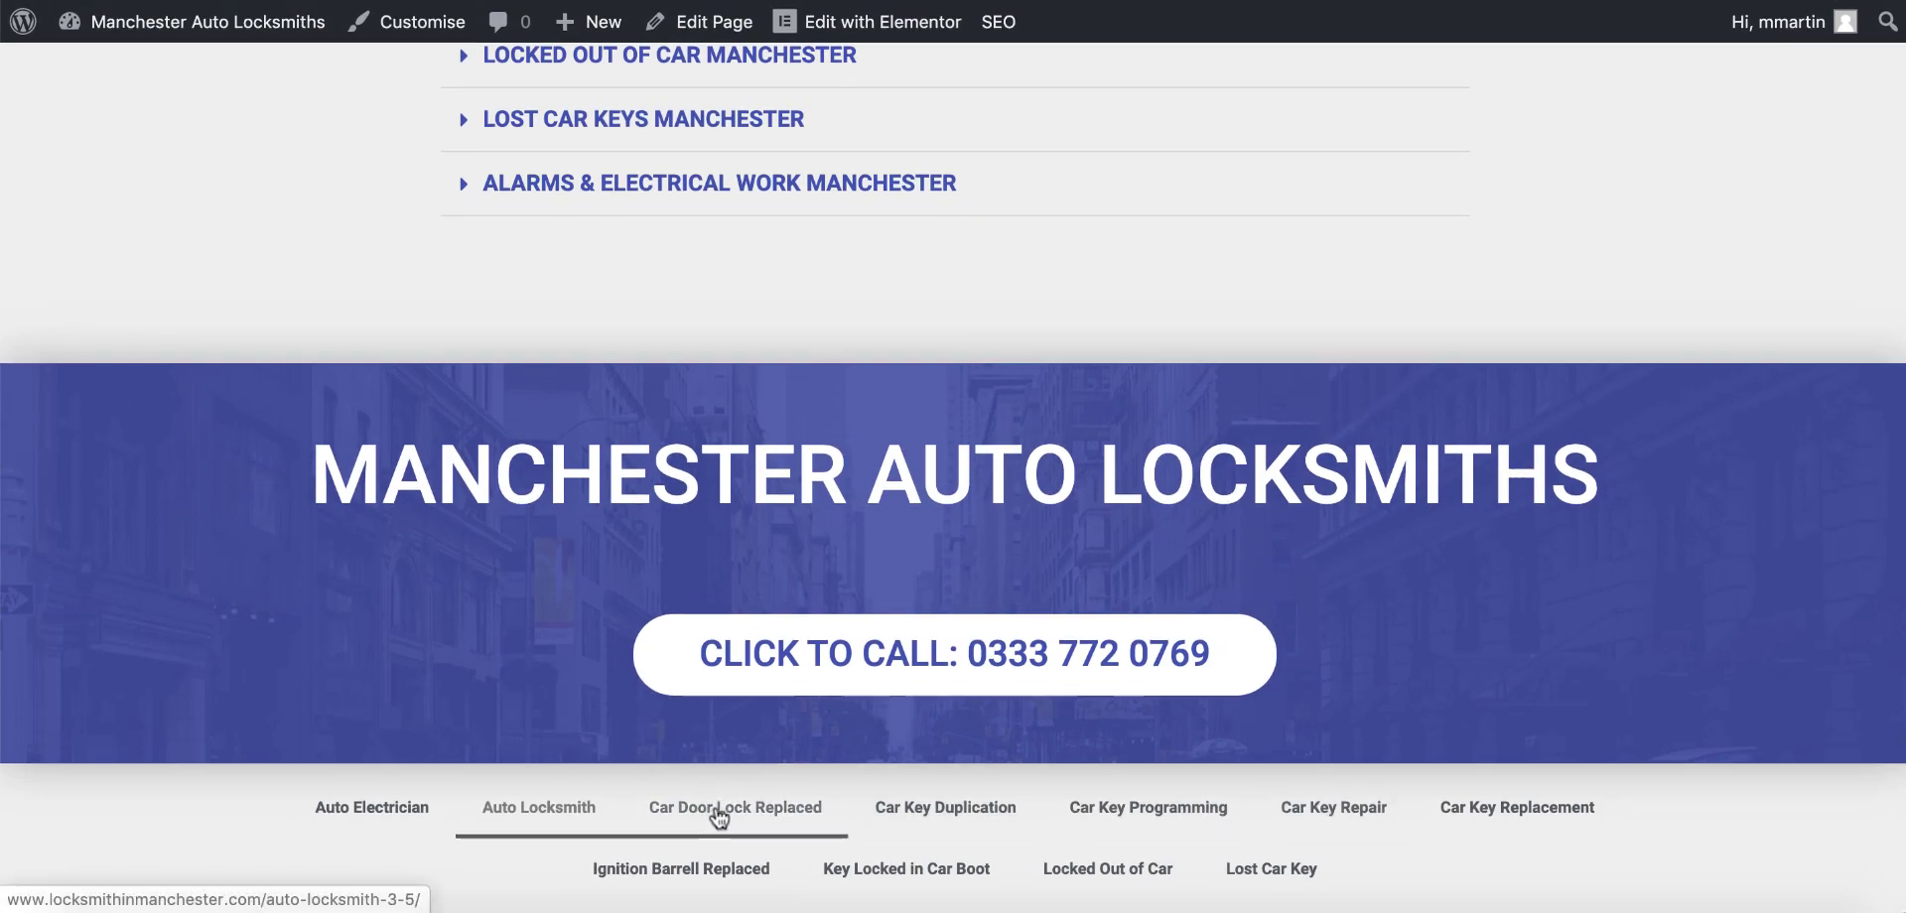
click(718, 817)
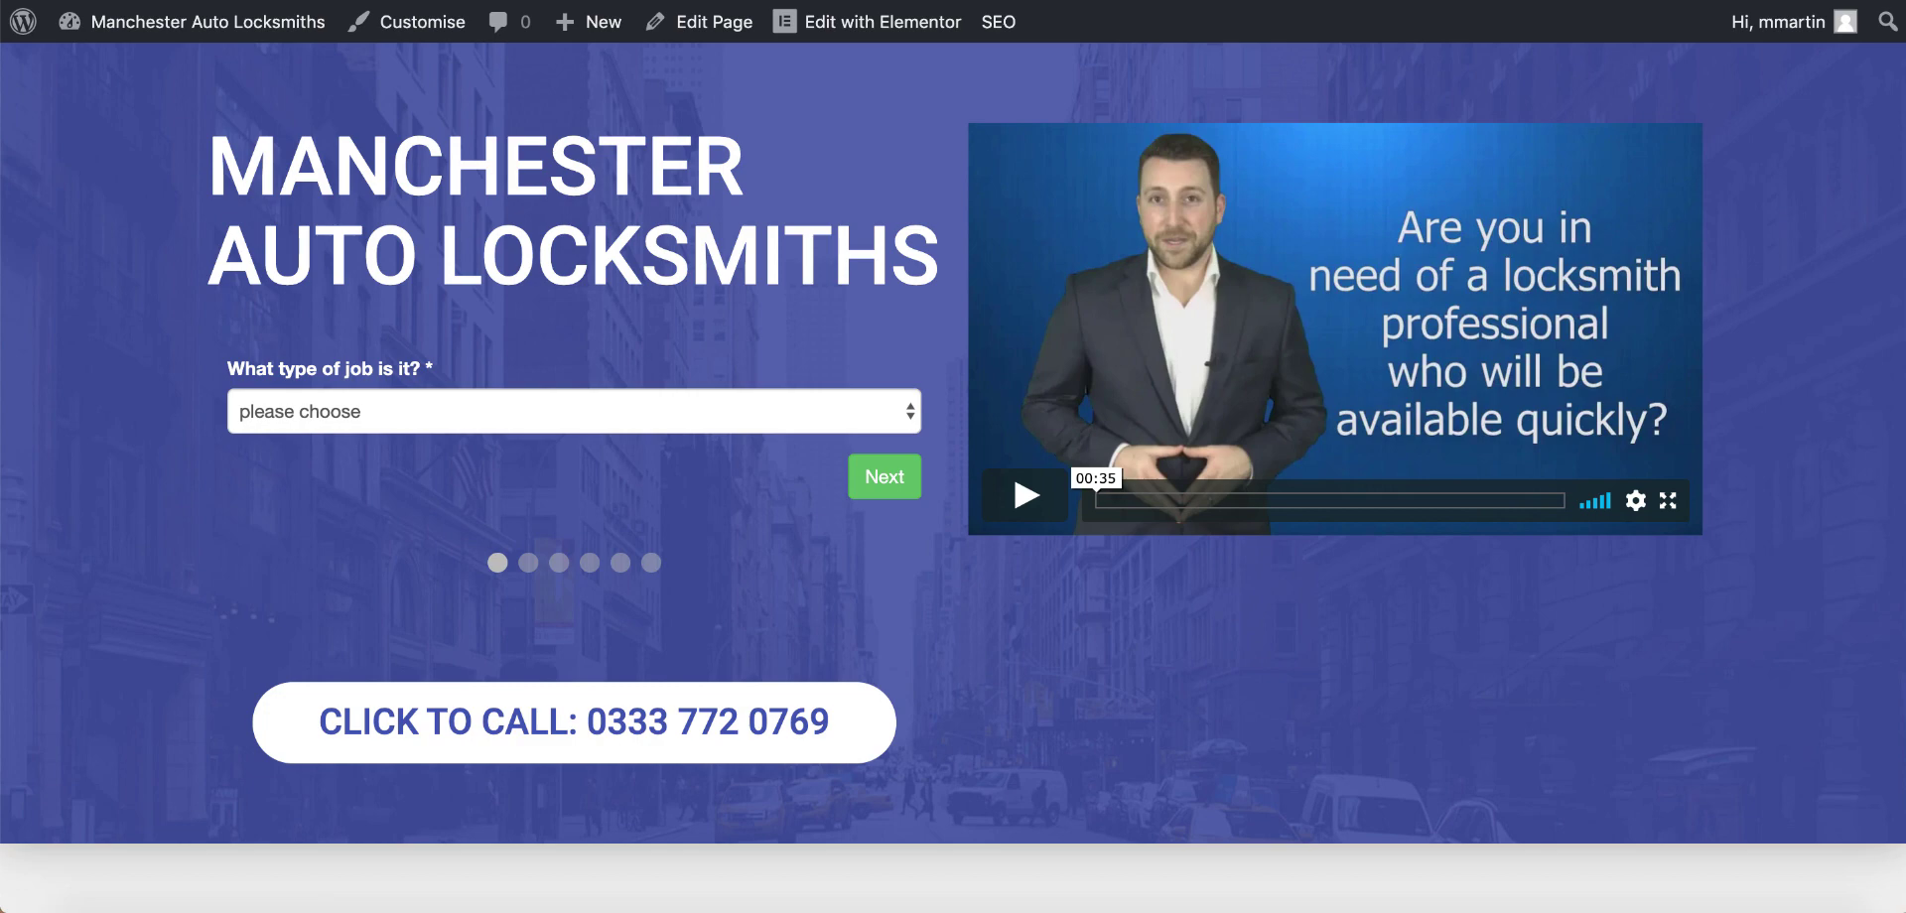
scroll(1718, 168, down, 20)
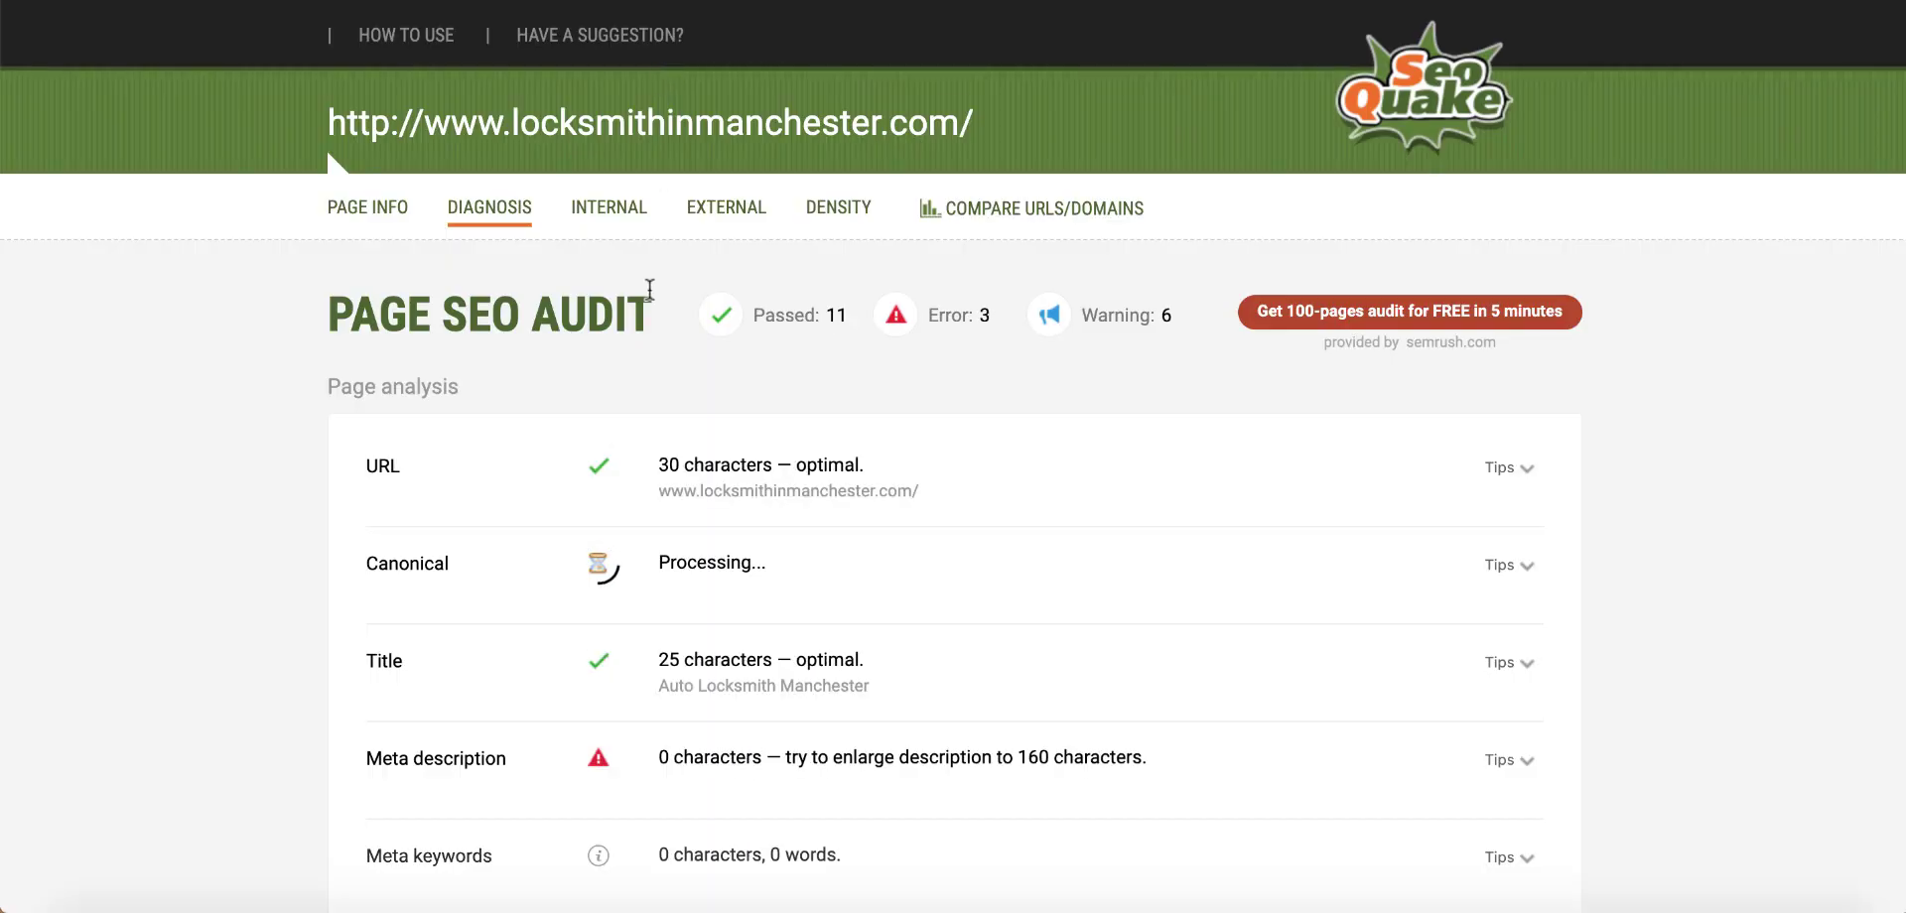
- Launch Google's Structured Data Testing Tool on the homepage from SeoQuake's Schema.org row
scroll(691, 564, down, 8)
scroll(691, 564, down, 4)
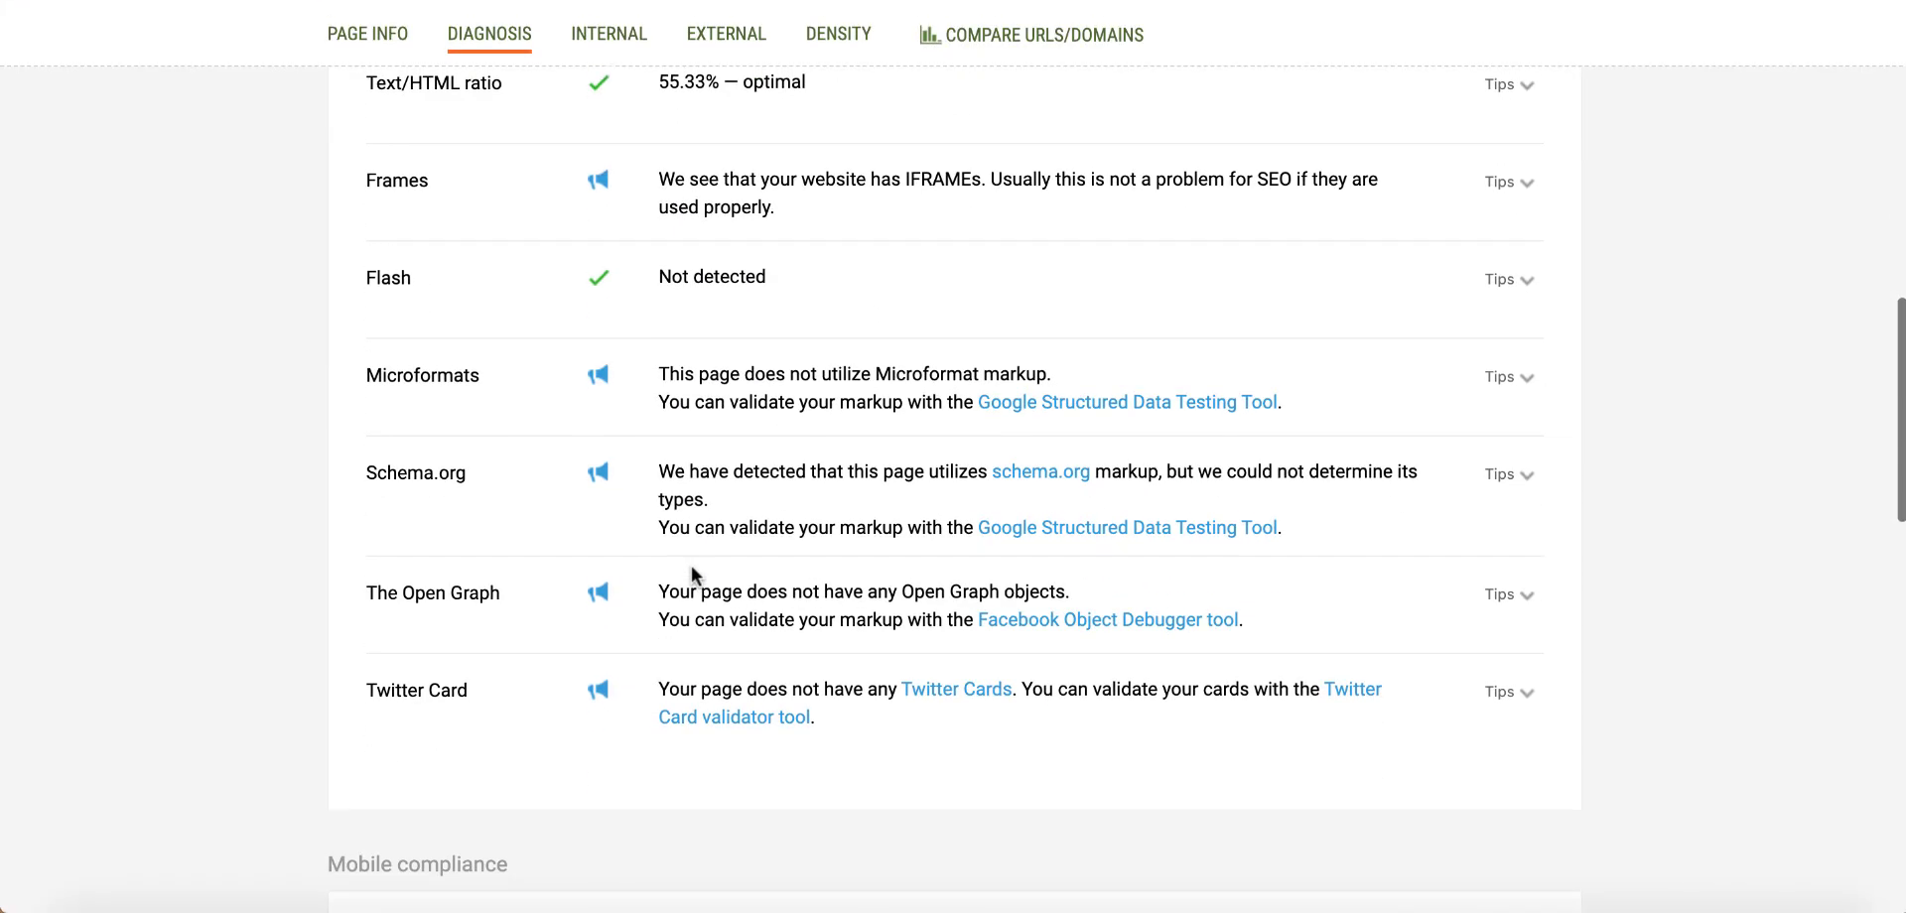
click(1045, 525)
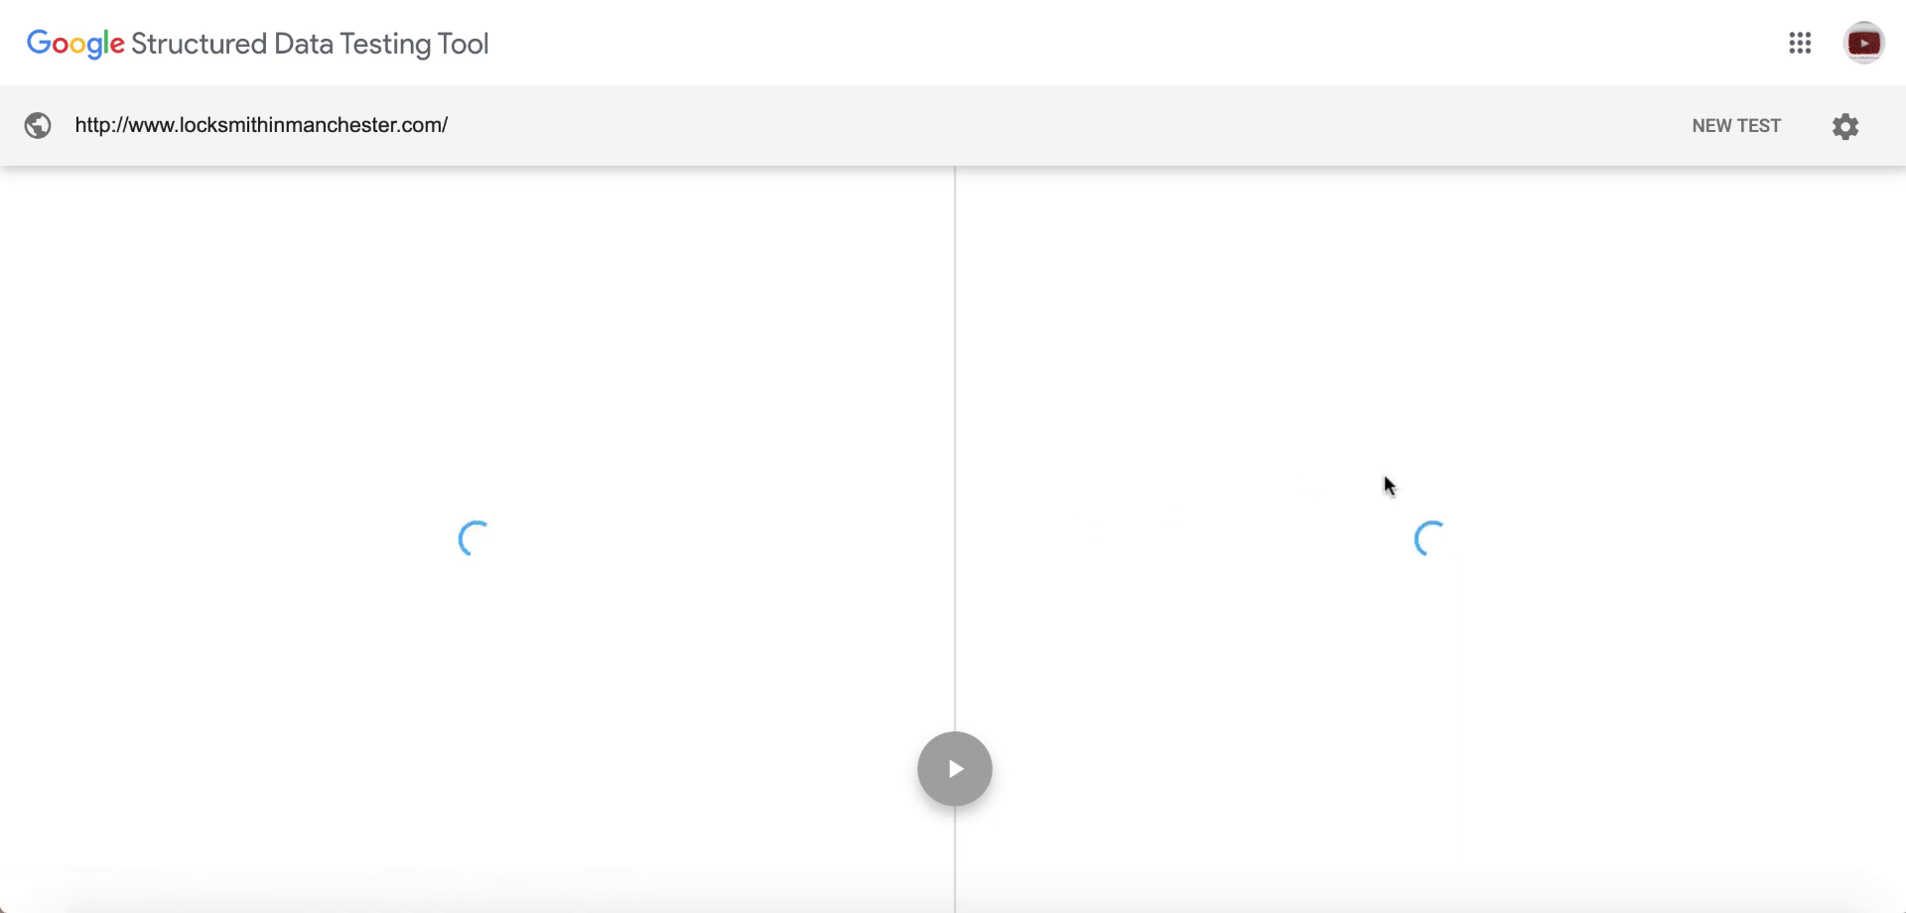
- Check the homepage's detected items show zero errors and expand the BreadcrumbList entry
scroll(1474, 552, down, 2)
scroll(1473, 552, up, 1)
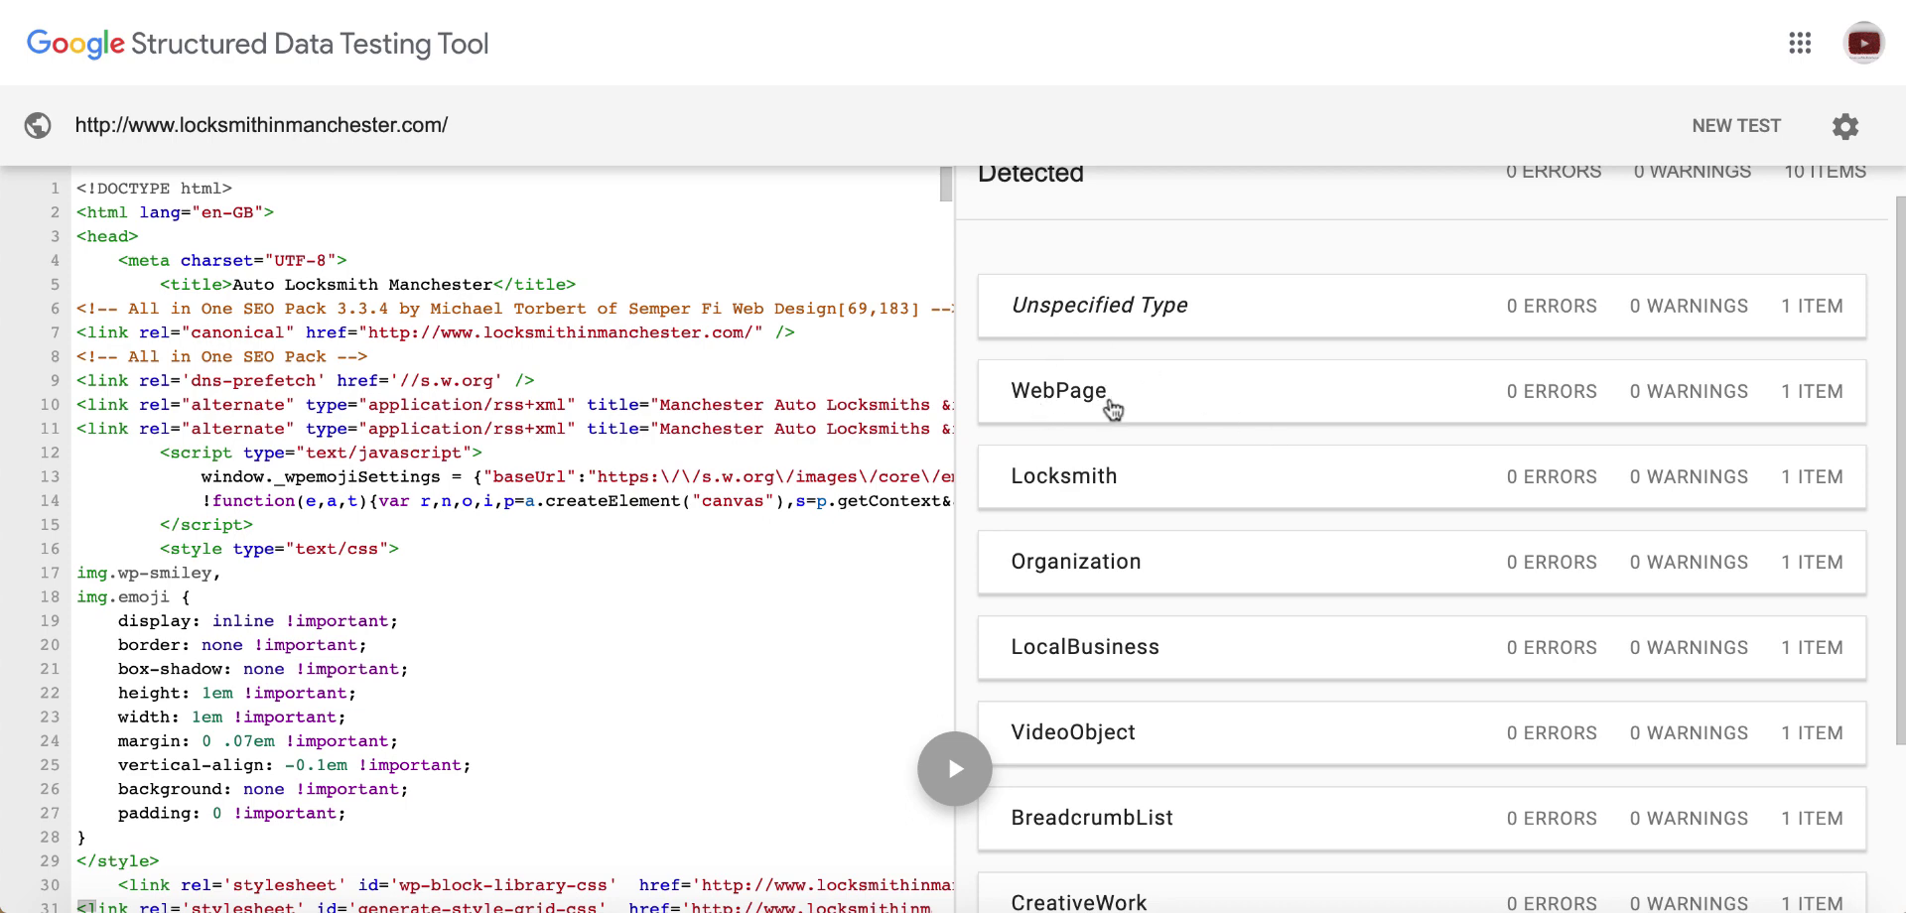
scroll(1092, 389, down, 2)
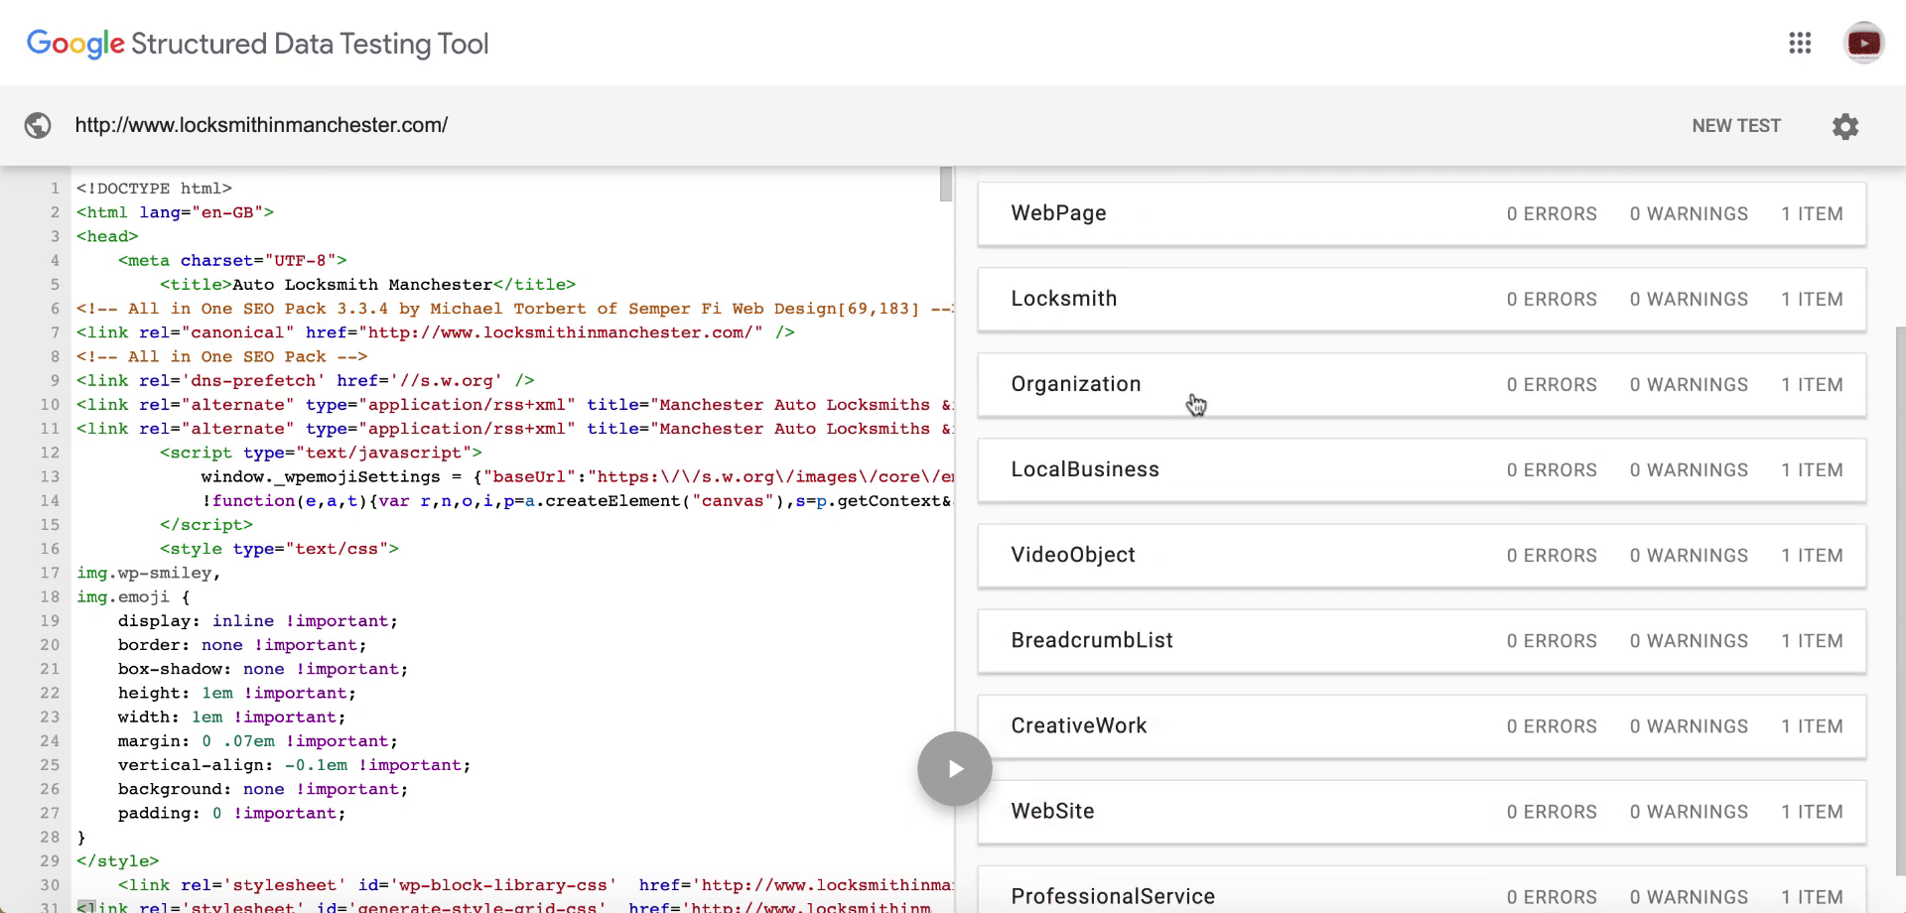
scroll(1151, 415, down, 1)
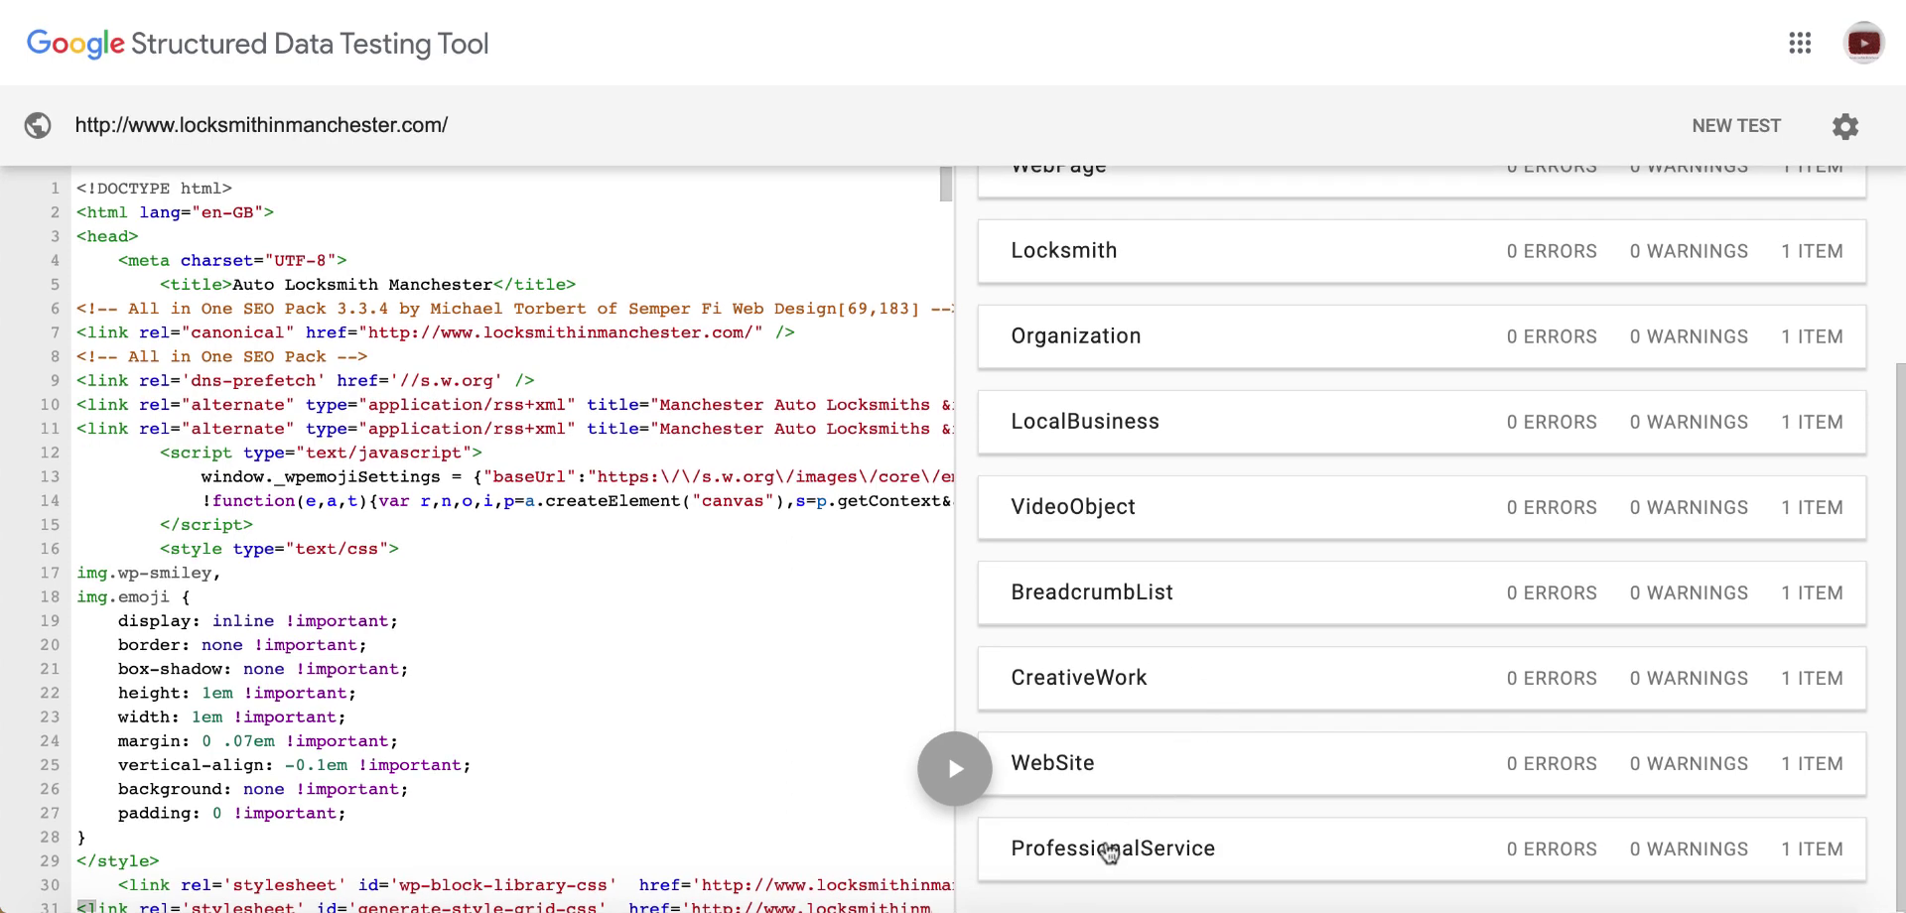
scroll(1254, 595, up, 3)
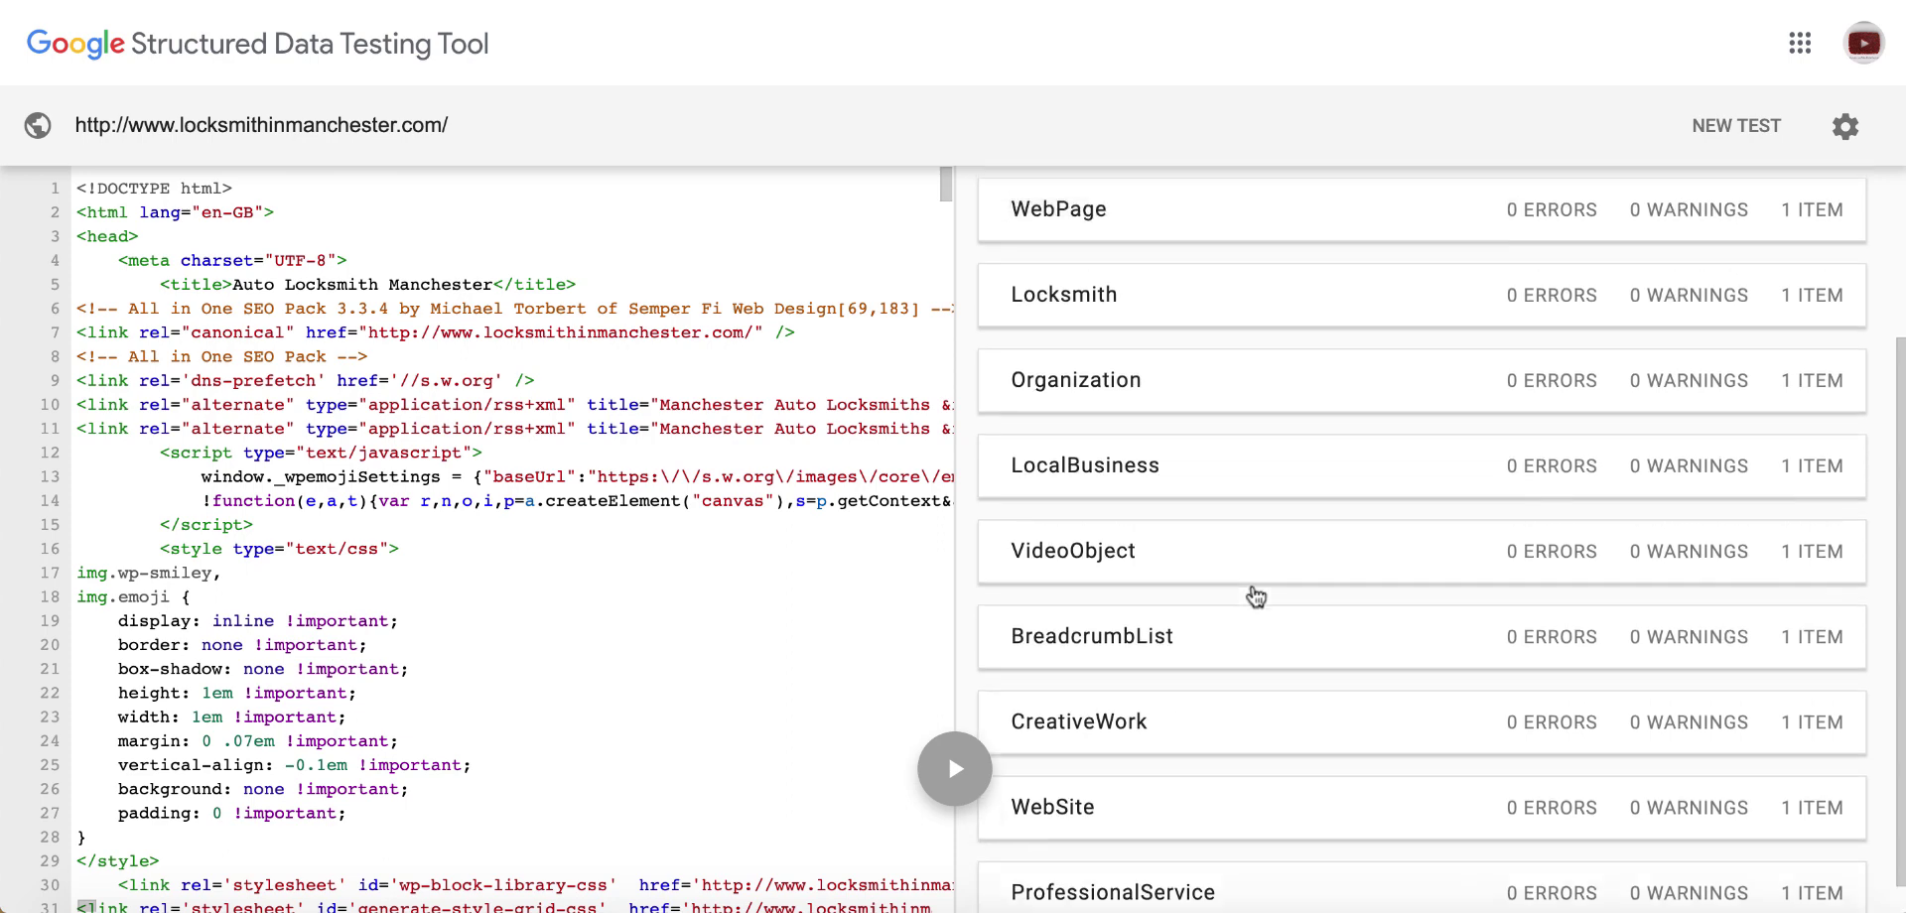
scroll(1132, 595, down, 3)
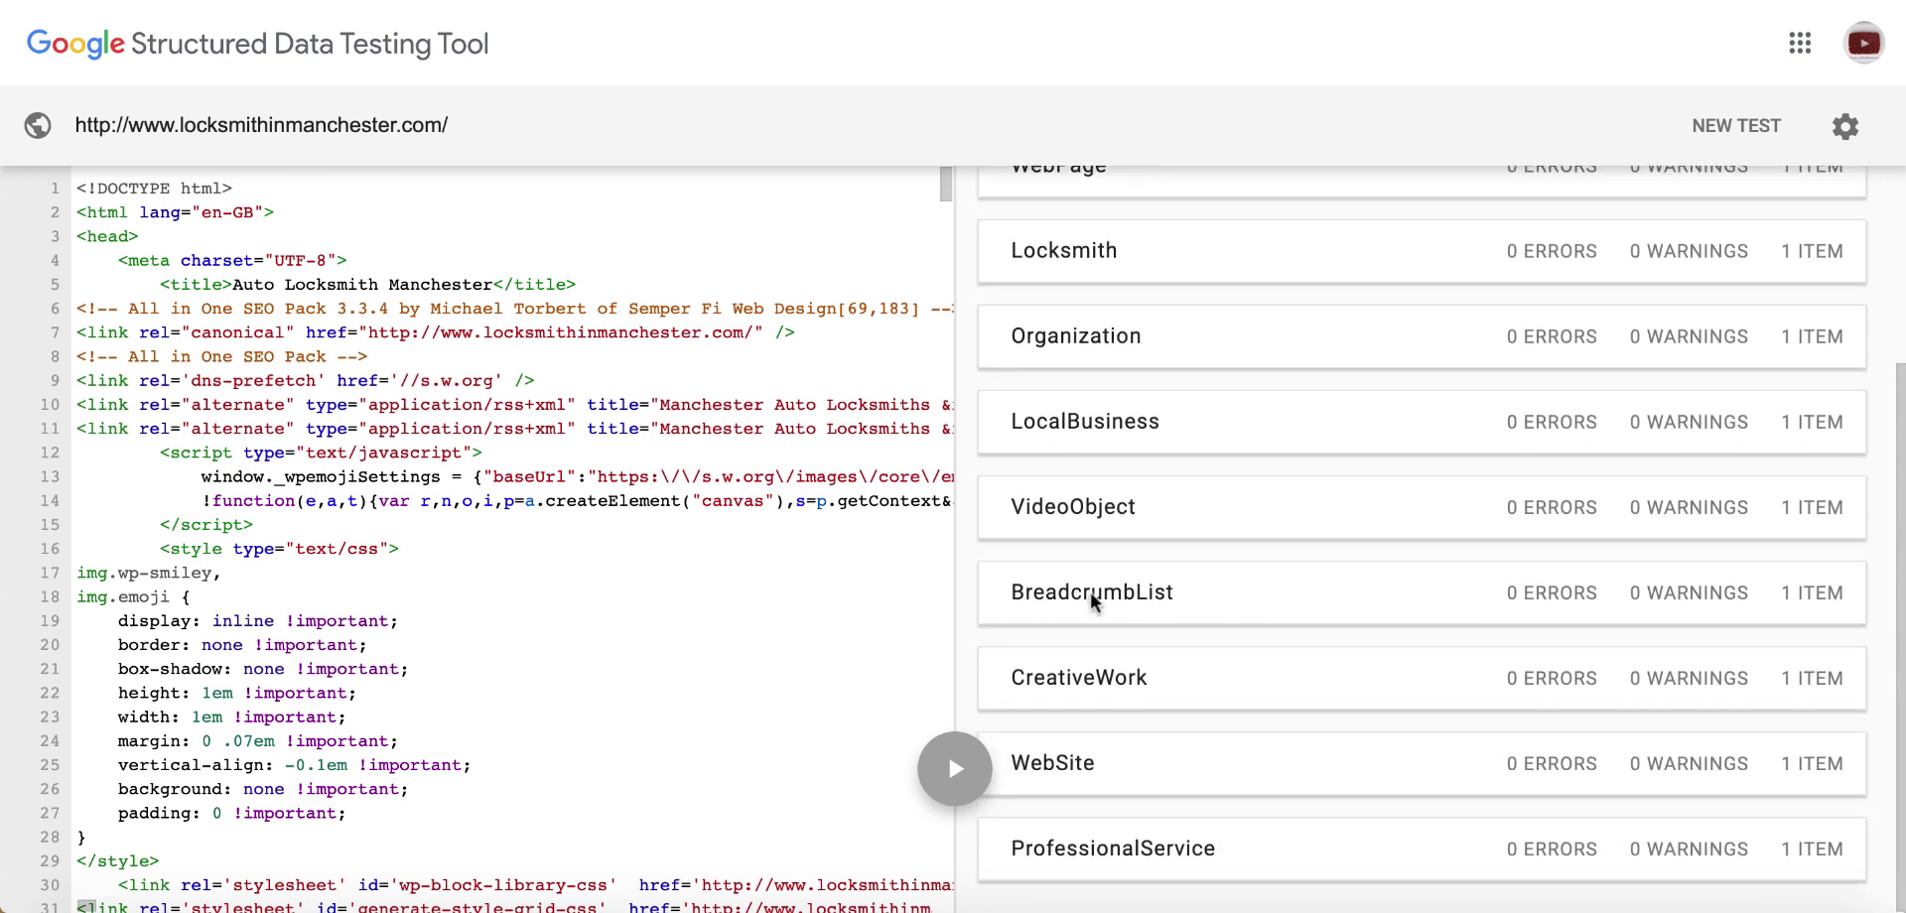
click(1104, 595)
- Scroll through the BreadcrumbList itemListElement entries down to position 9
scroll(1456, 581, down, 2)
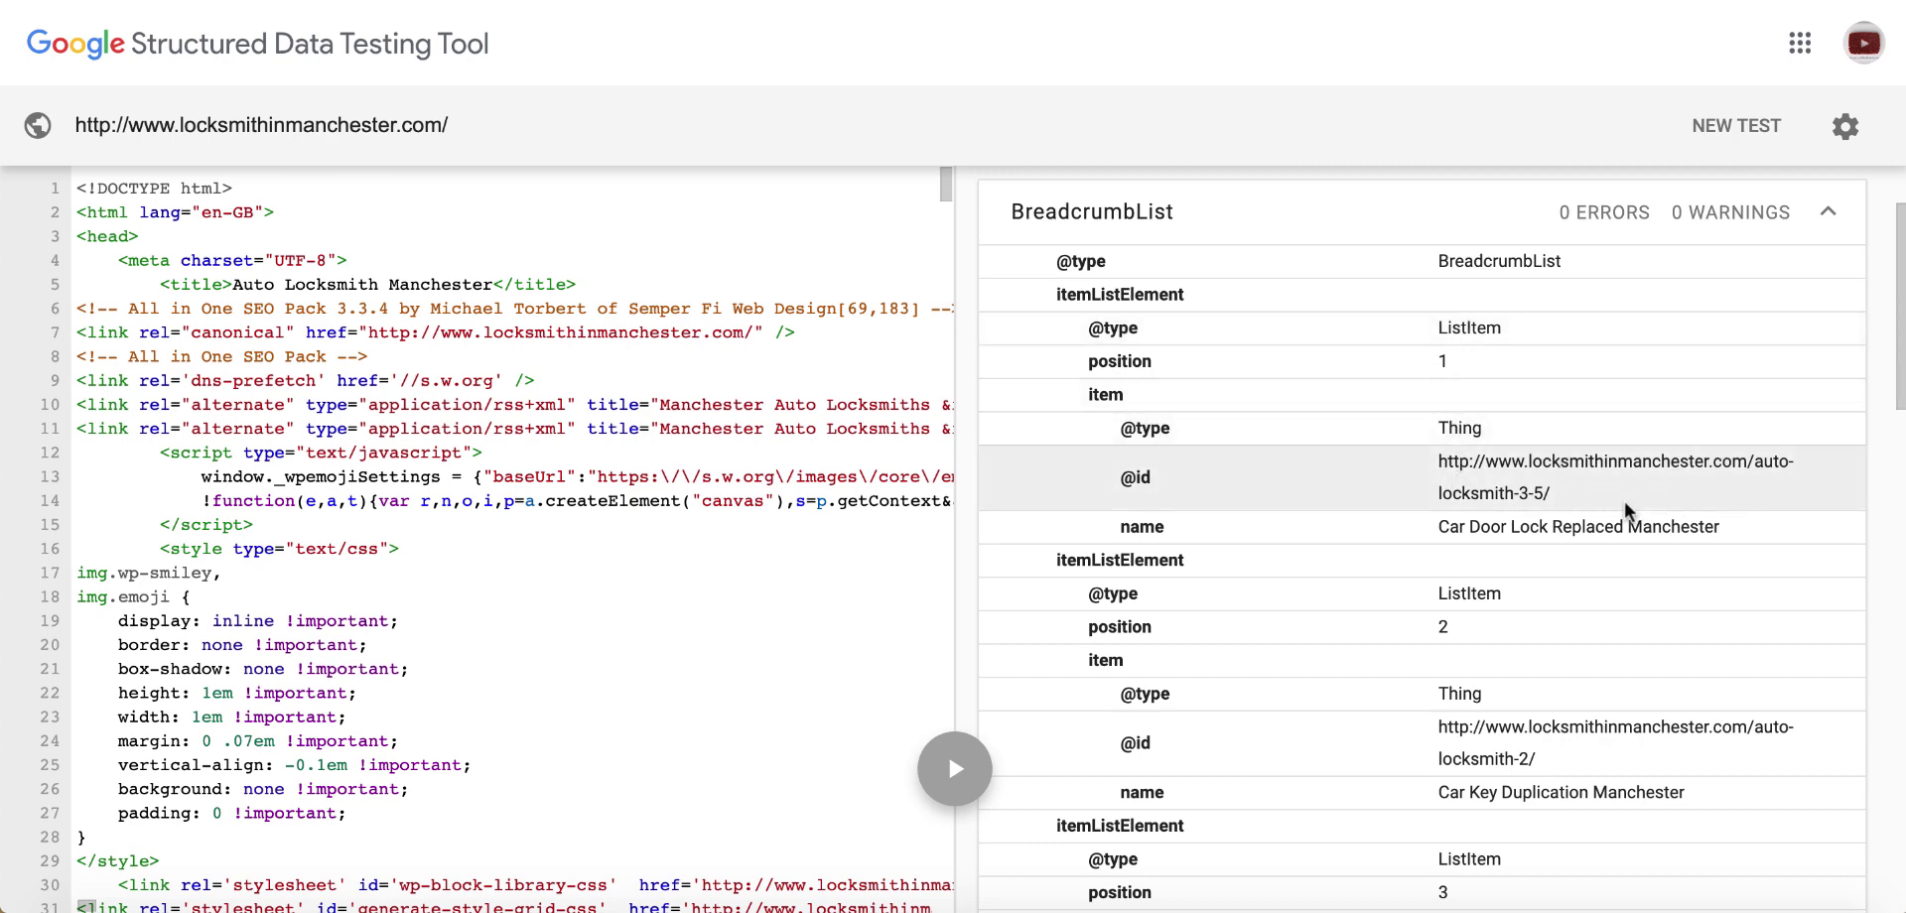
scroll(1625, 509, down, 1)
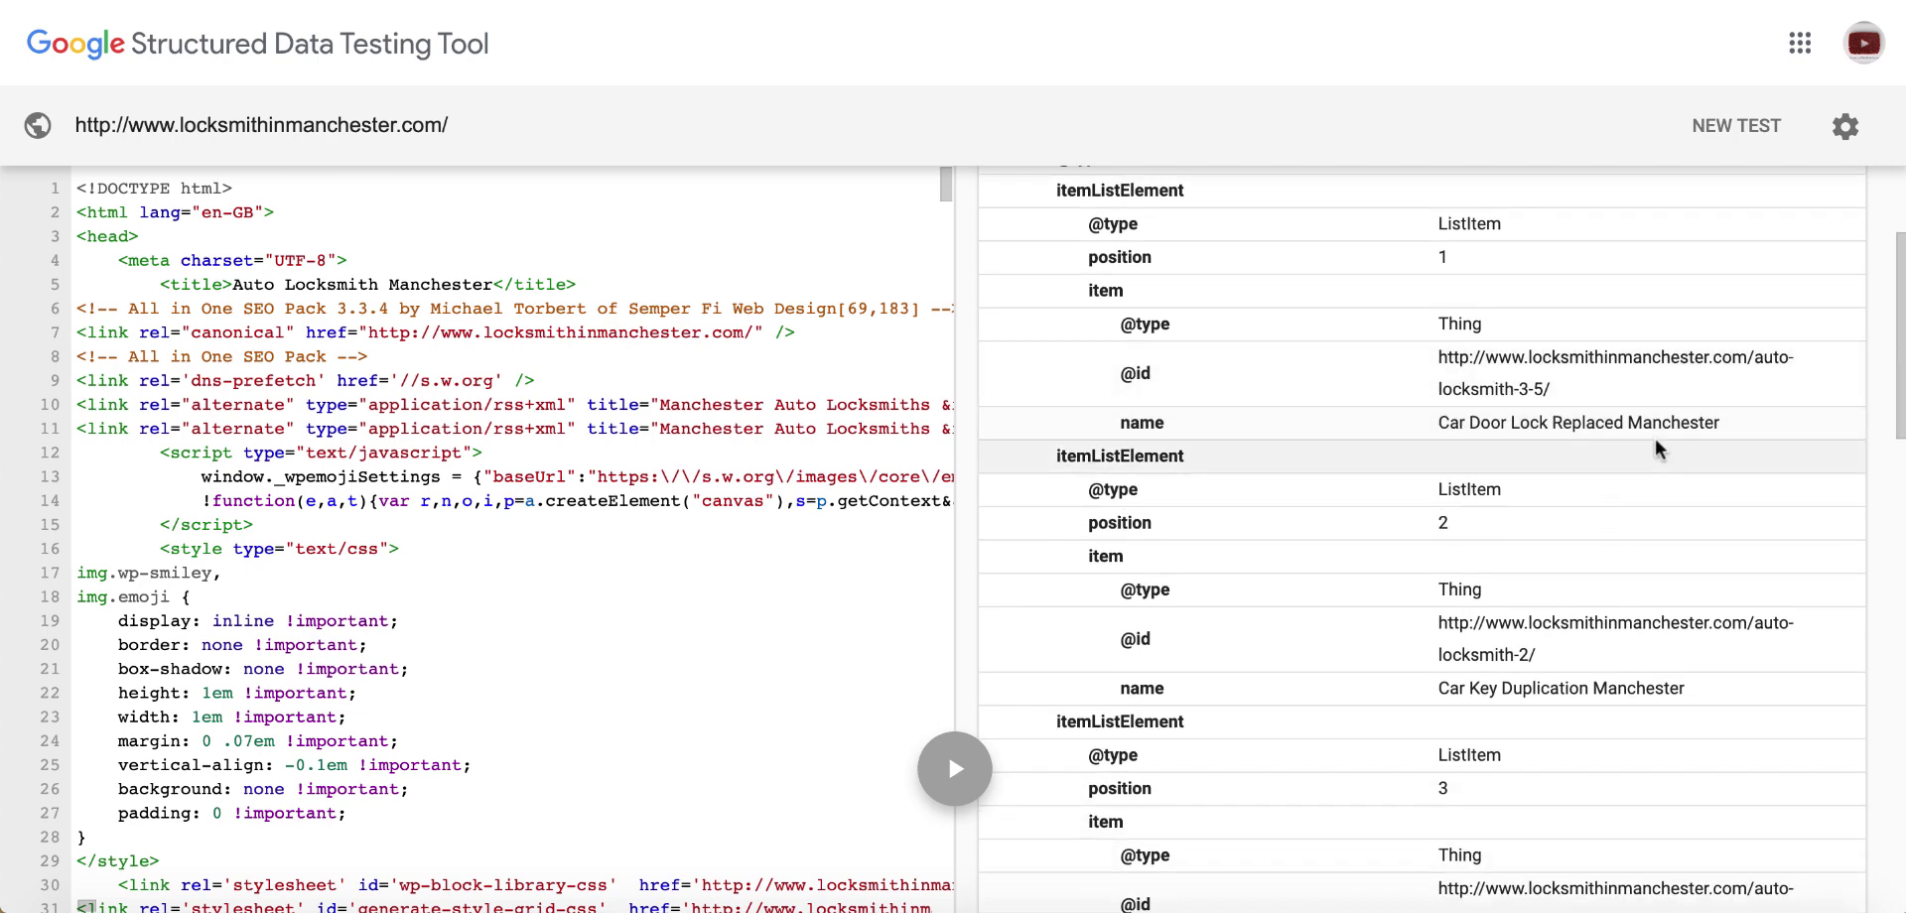
scroll(1573, 445, down, 2)
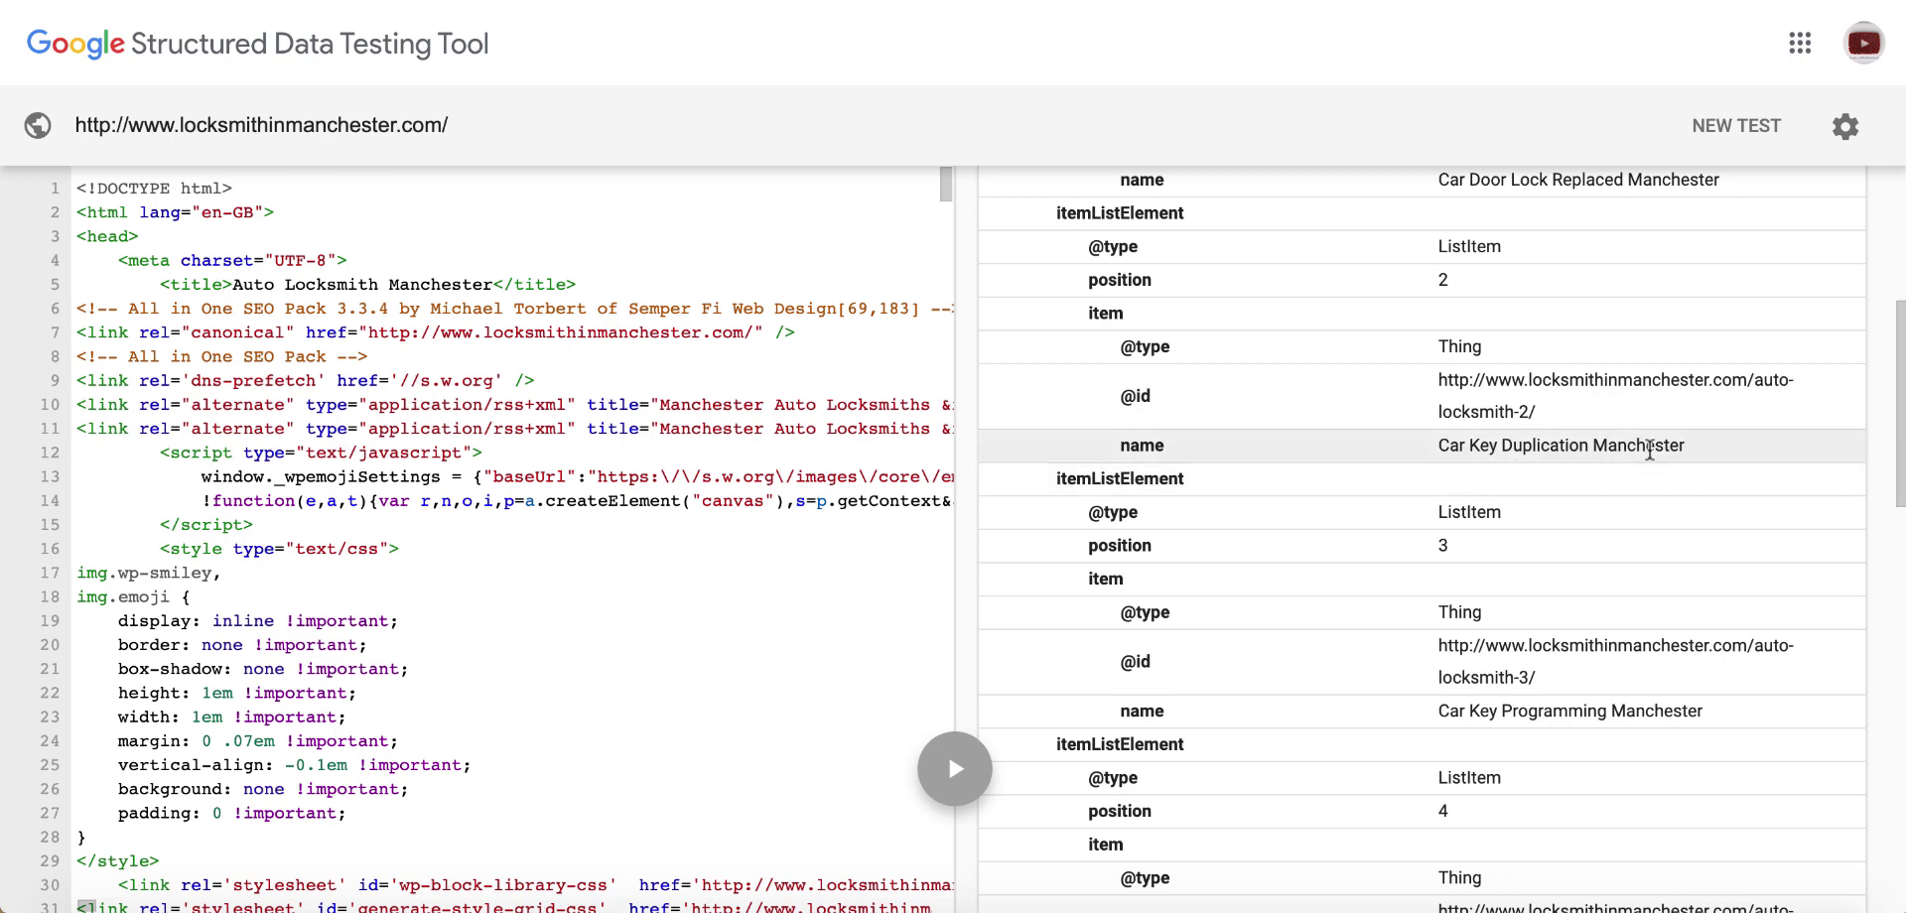
scroll(1678, 480, down, 2)
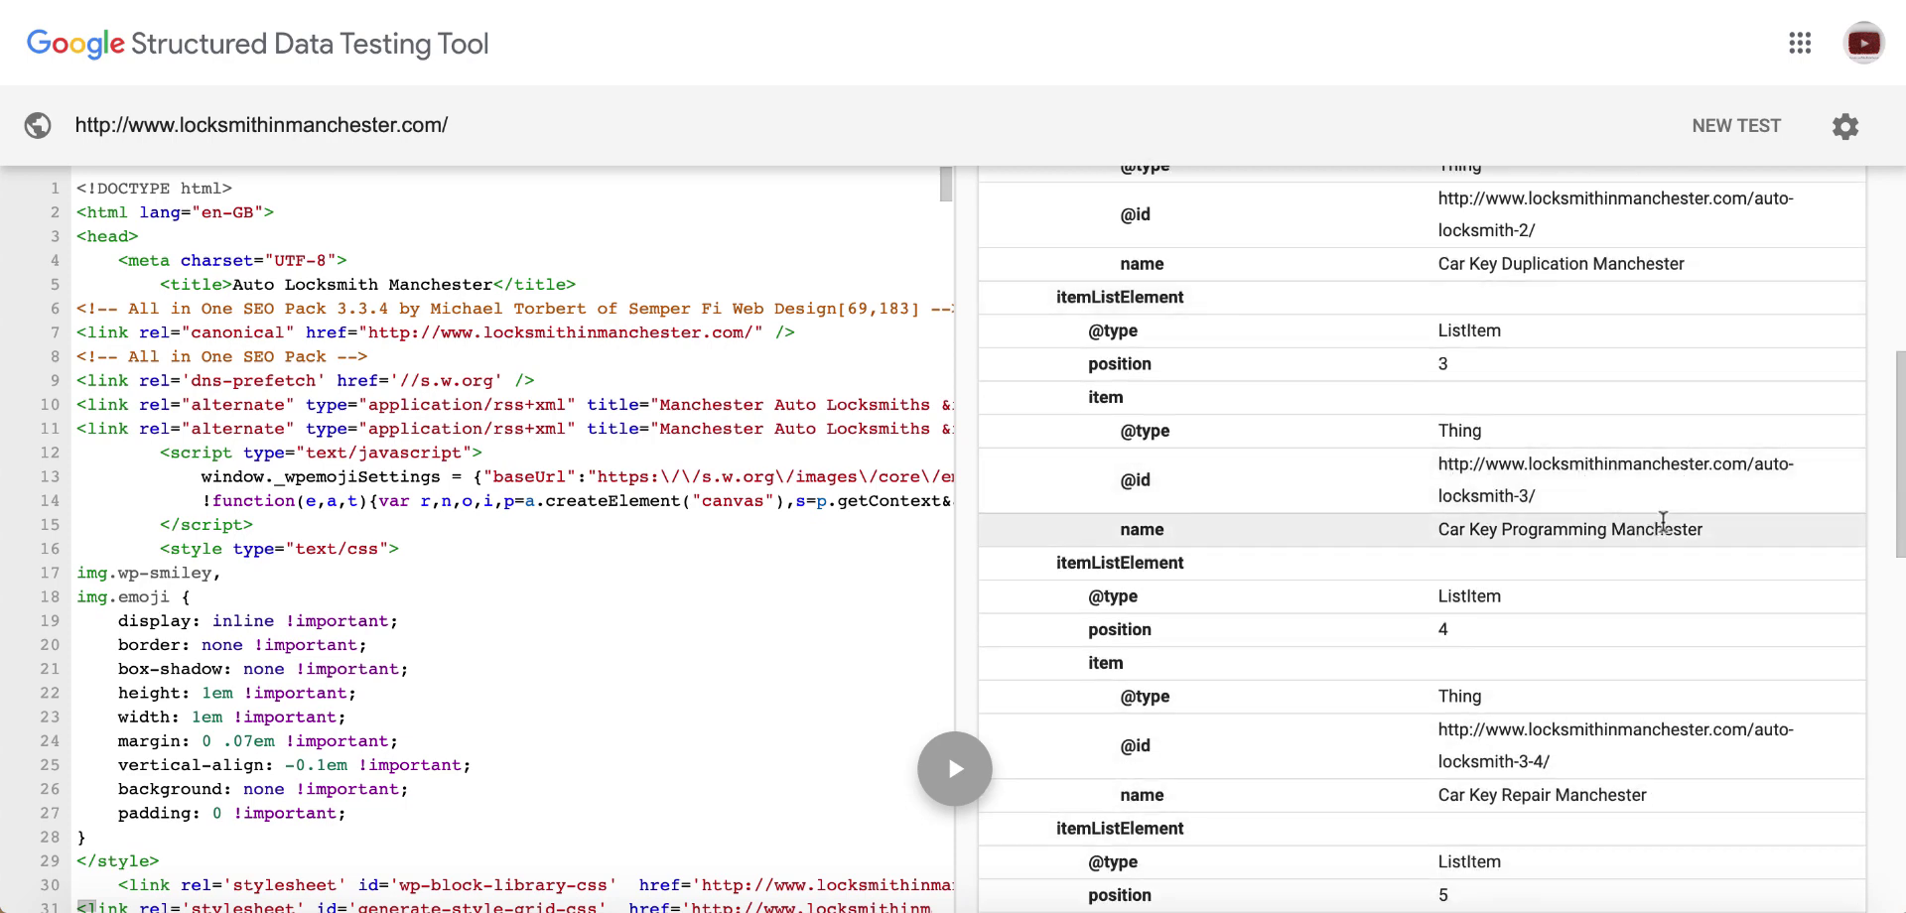
scroll(1613, 549, down, 3)
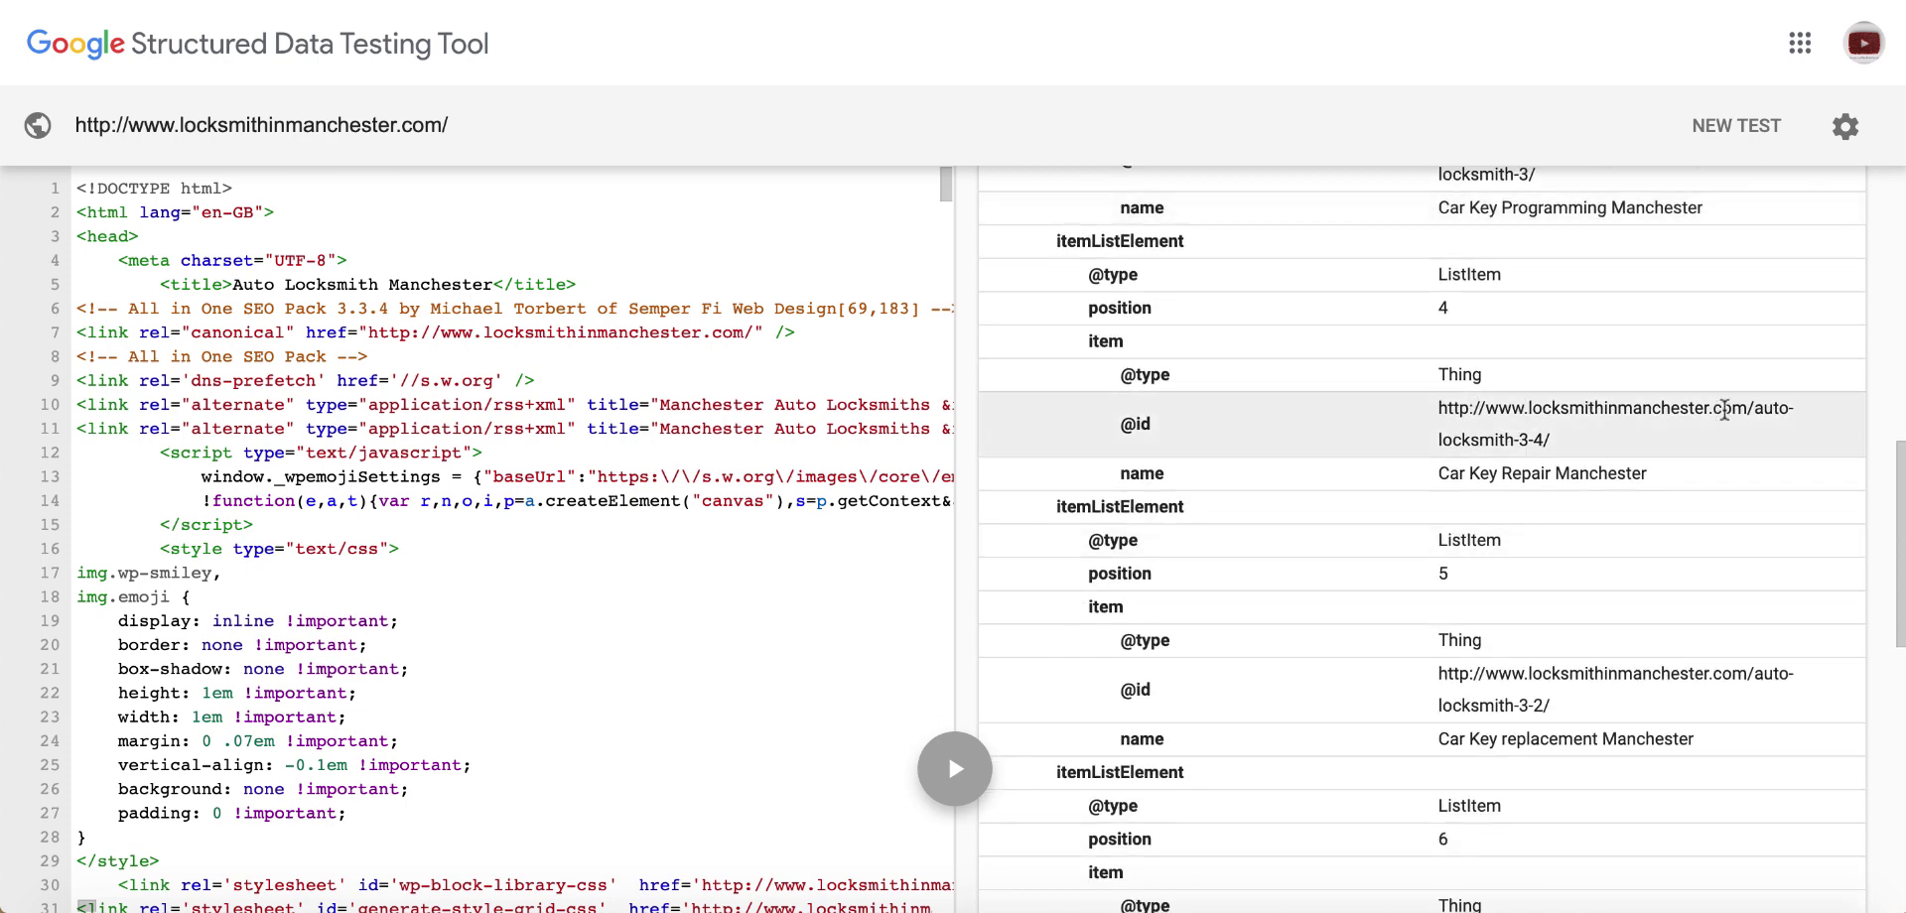
scroll(1636, 462, down, 2)
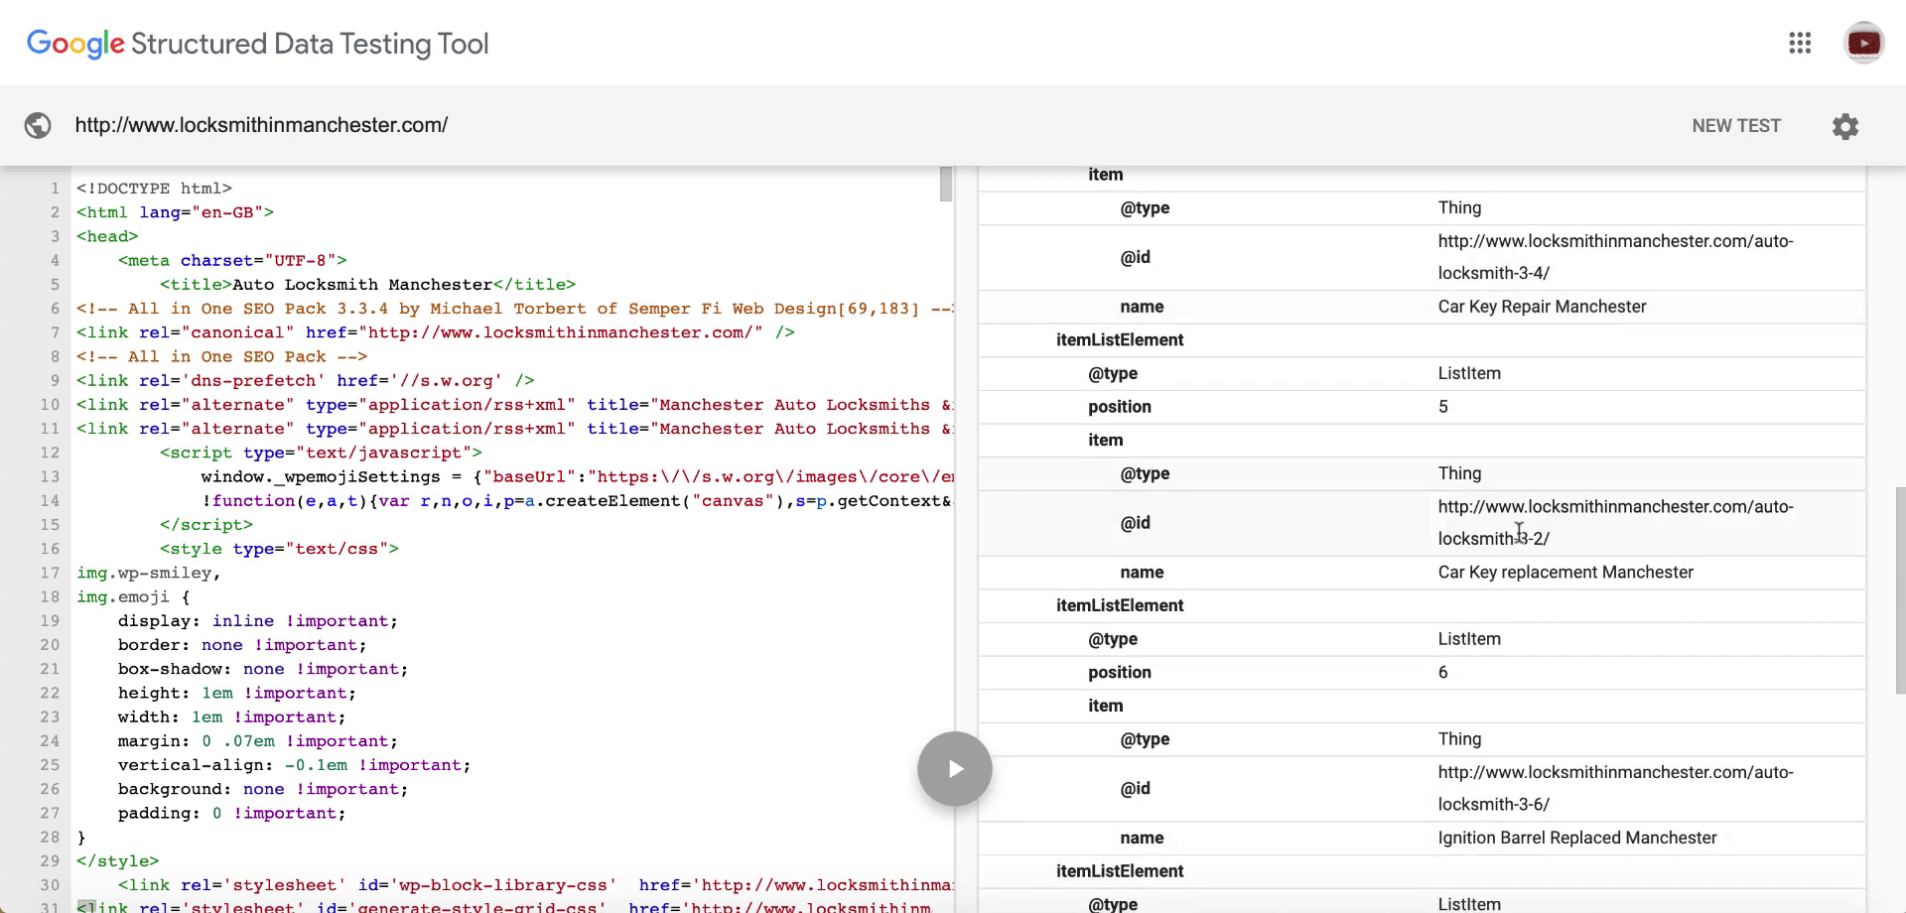
scroll(1694, 581, down, 2)
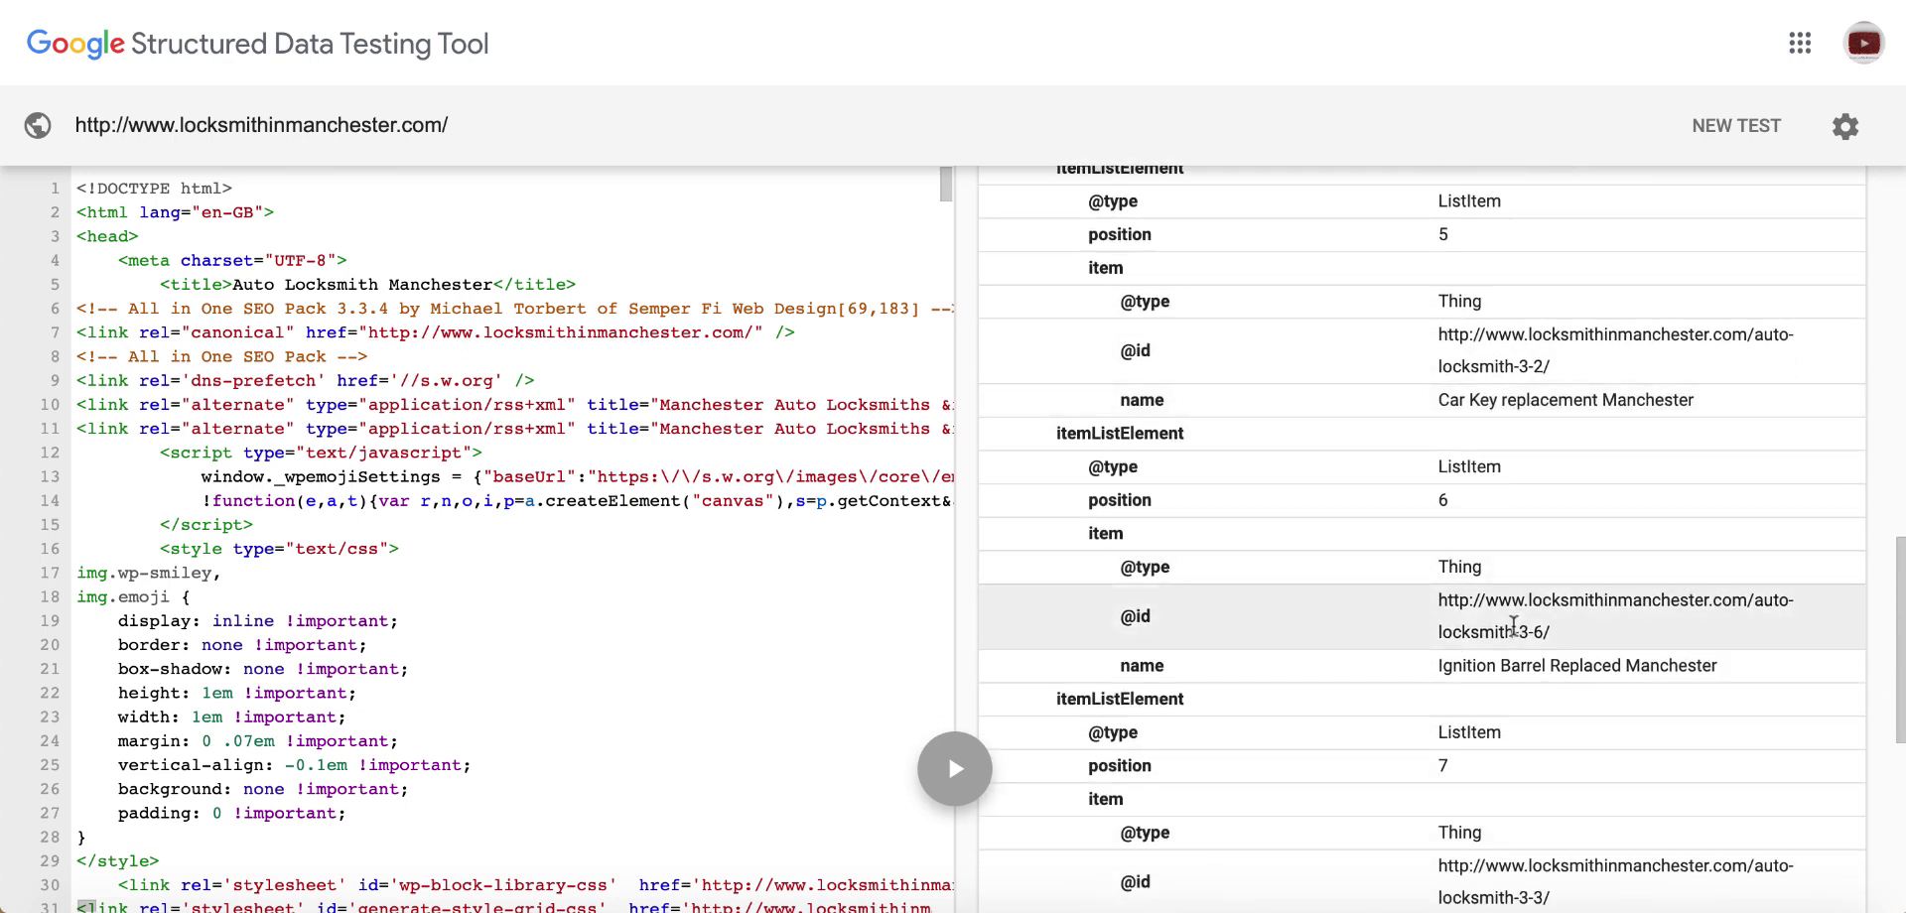
scroll(1512, 625, down, 2)
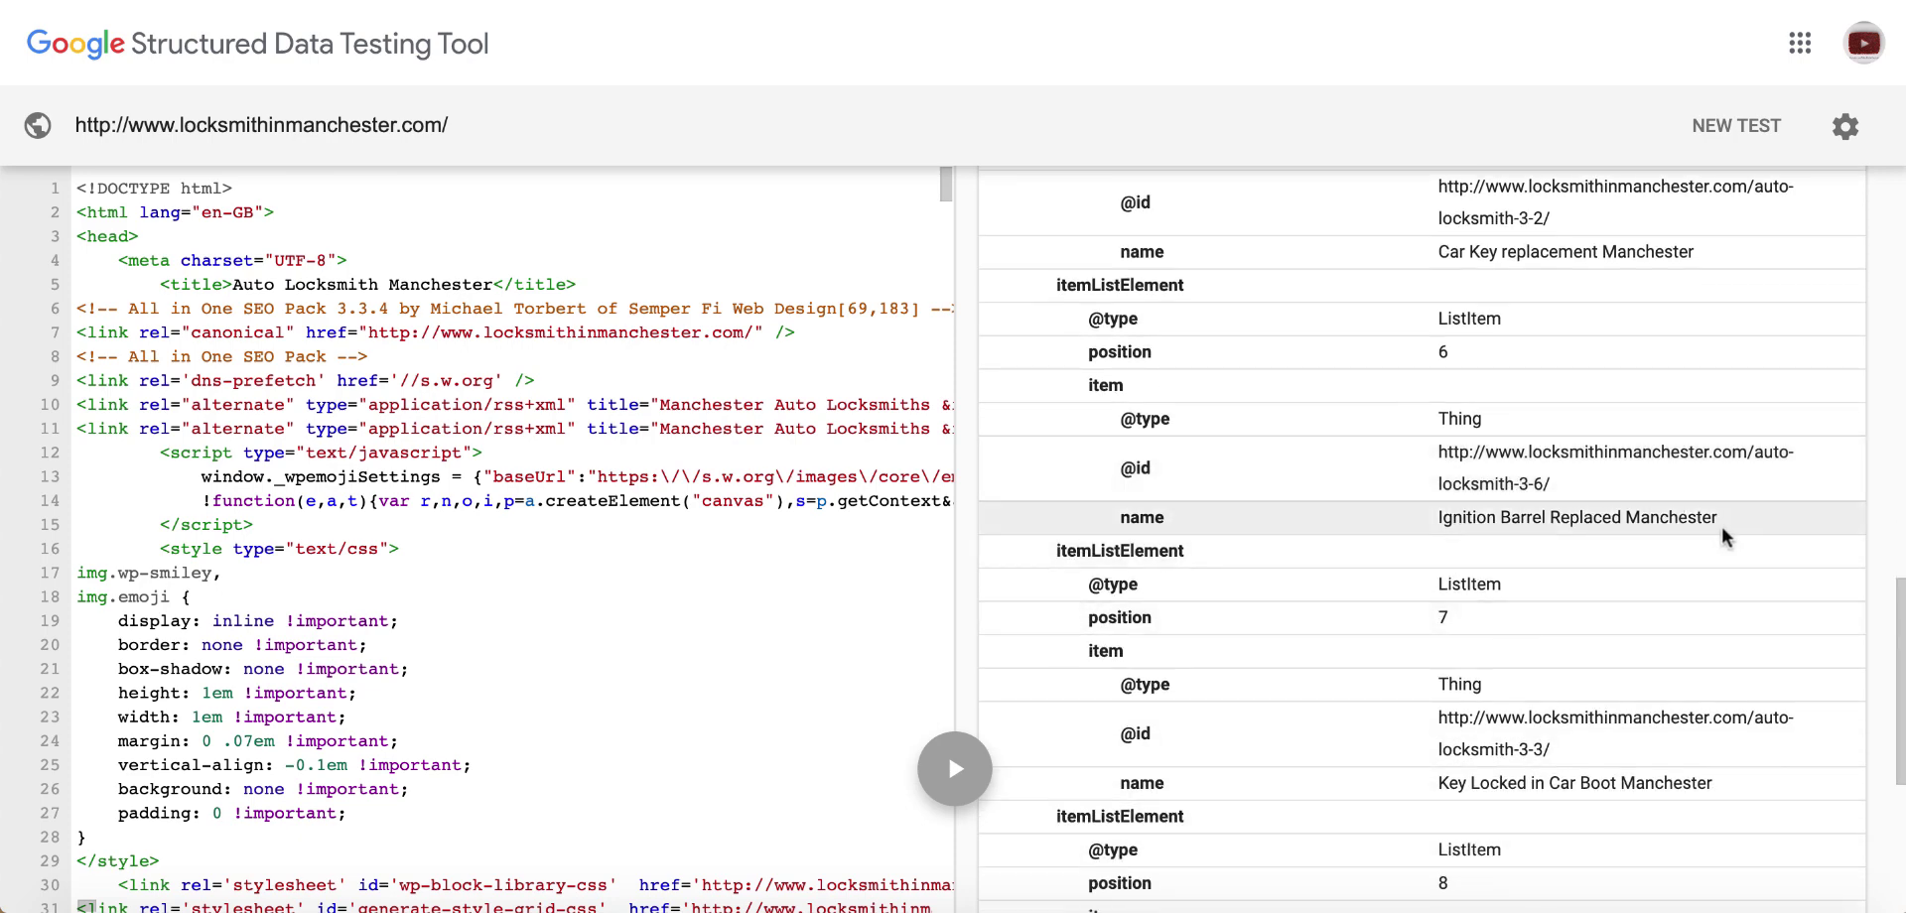
scroll(1608, 621, down, 3)
scroll(1608, 622, down, 1)
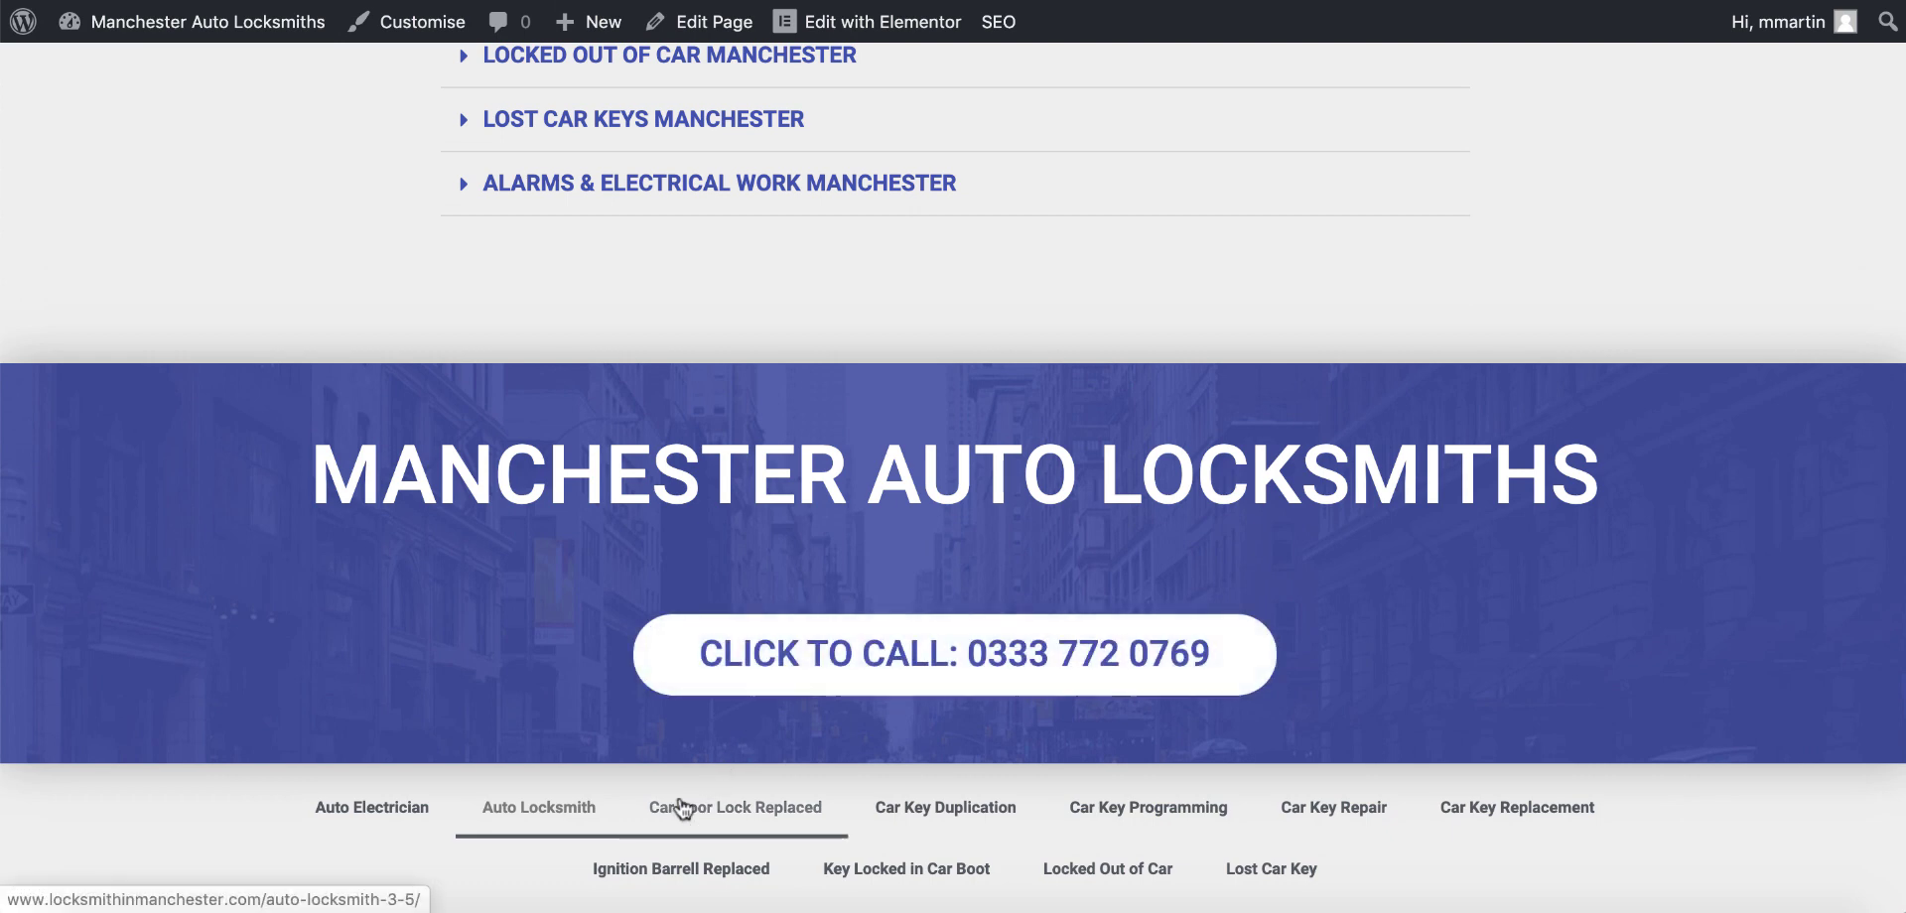
- Open the Car Door Lock Replaced [location] page from the live site in the block editor
click(683, 809)
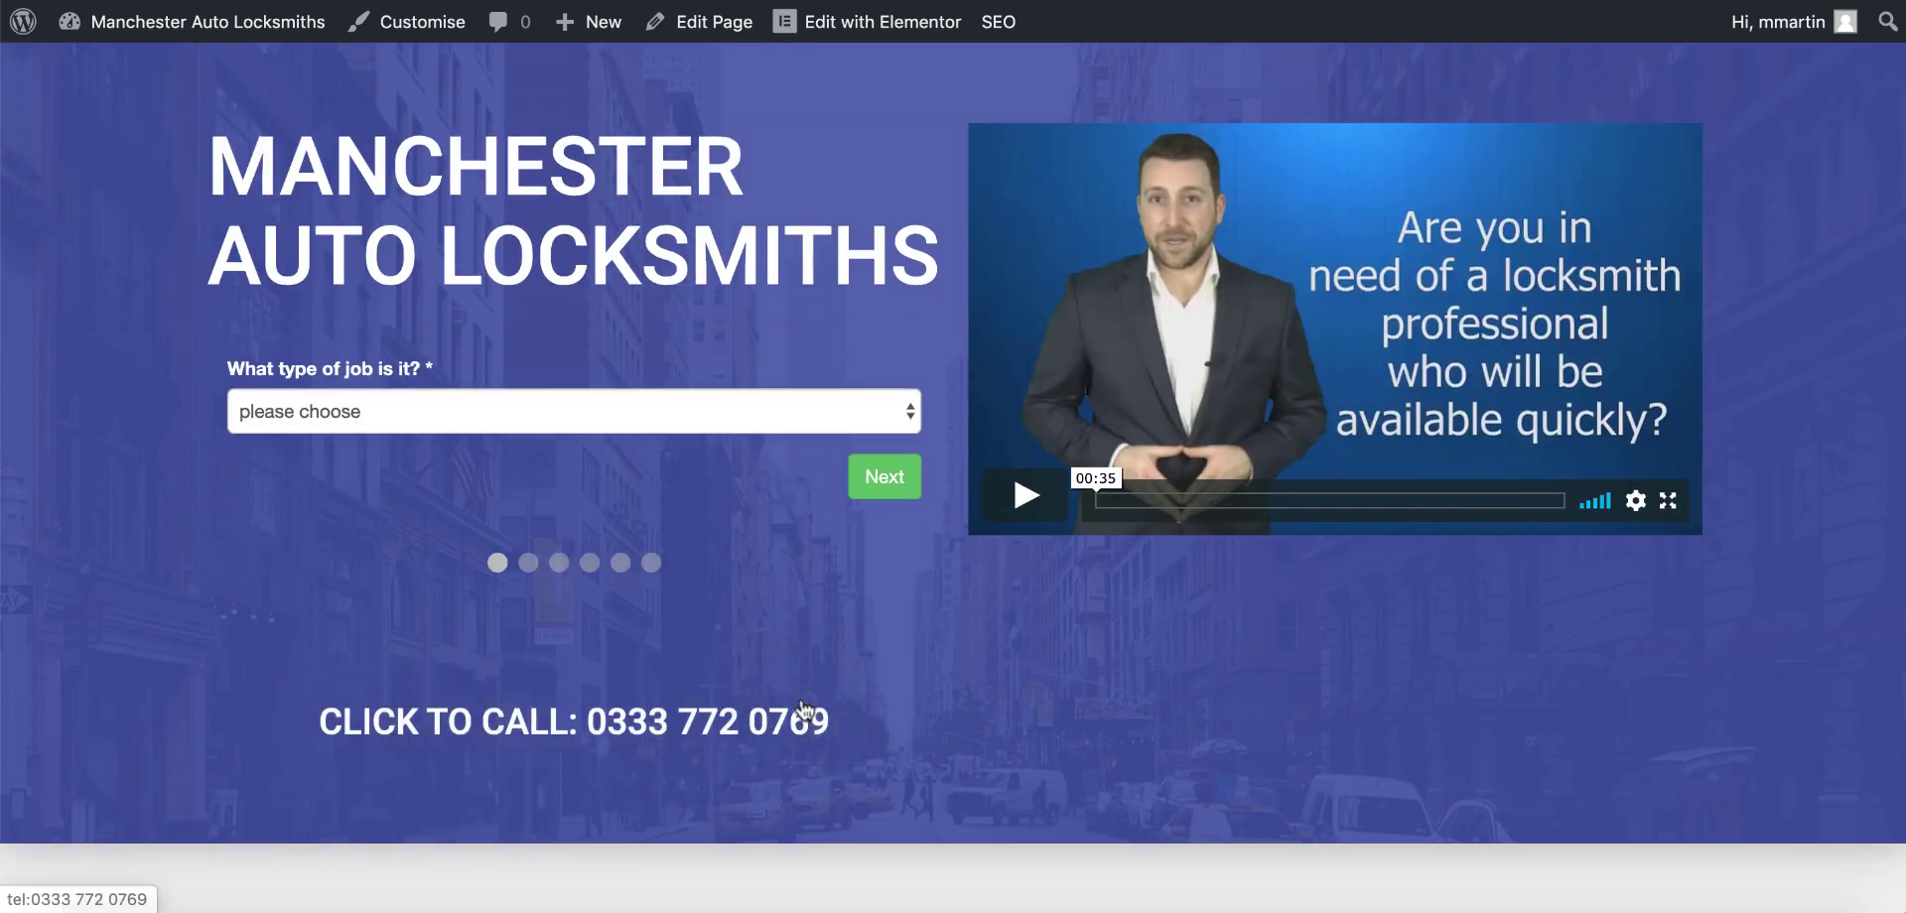
click(712, 33)
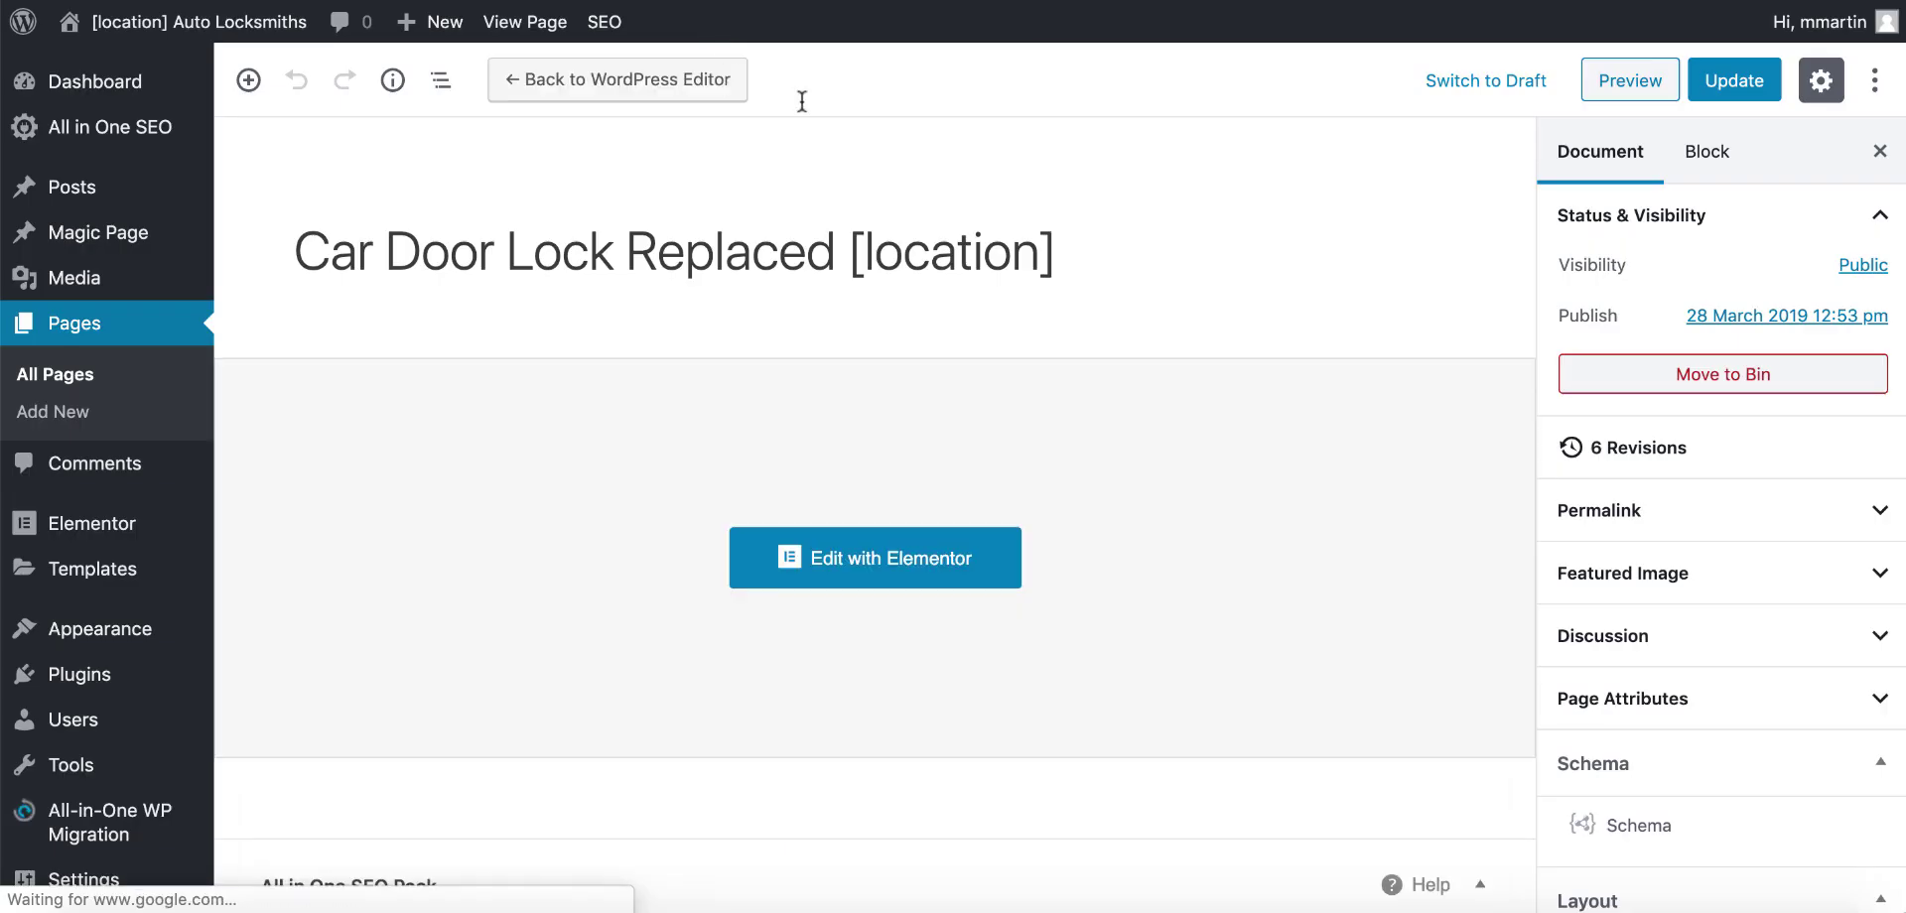
- Open this page's Schema Builder and select the image [url] field
scroll(1204, 508, down, 5)
click(1591, 828)
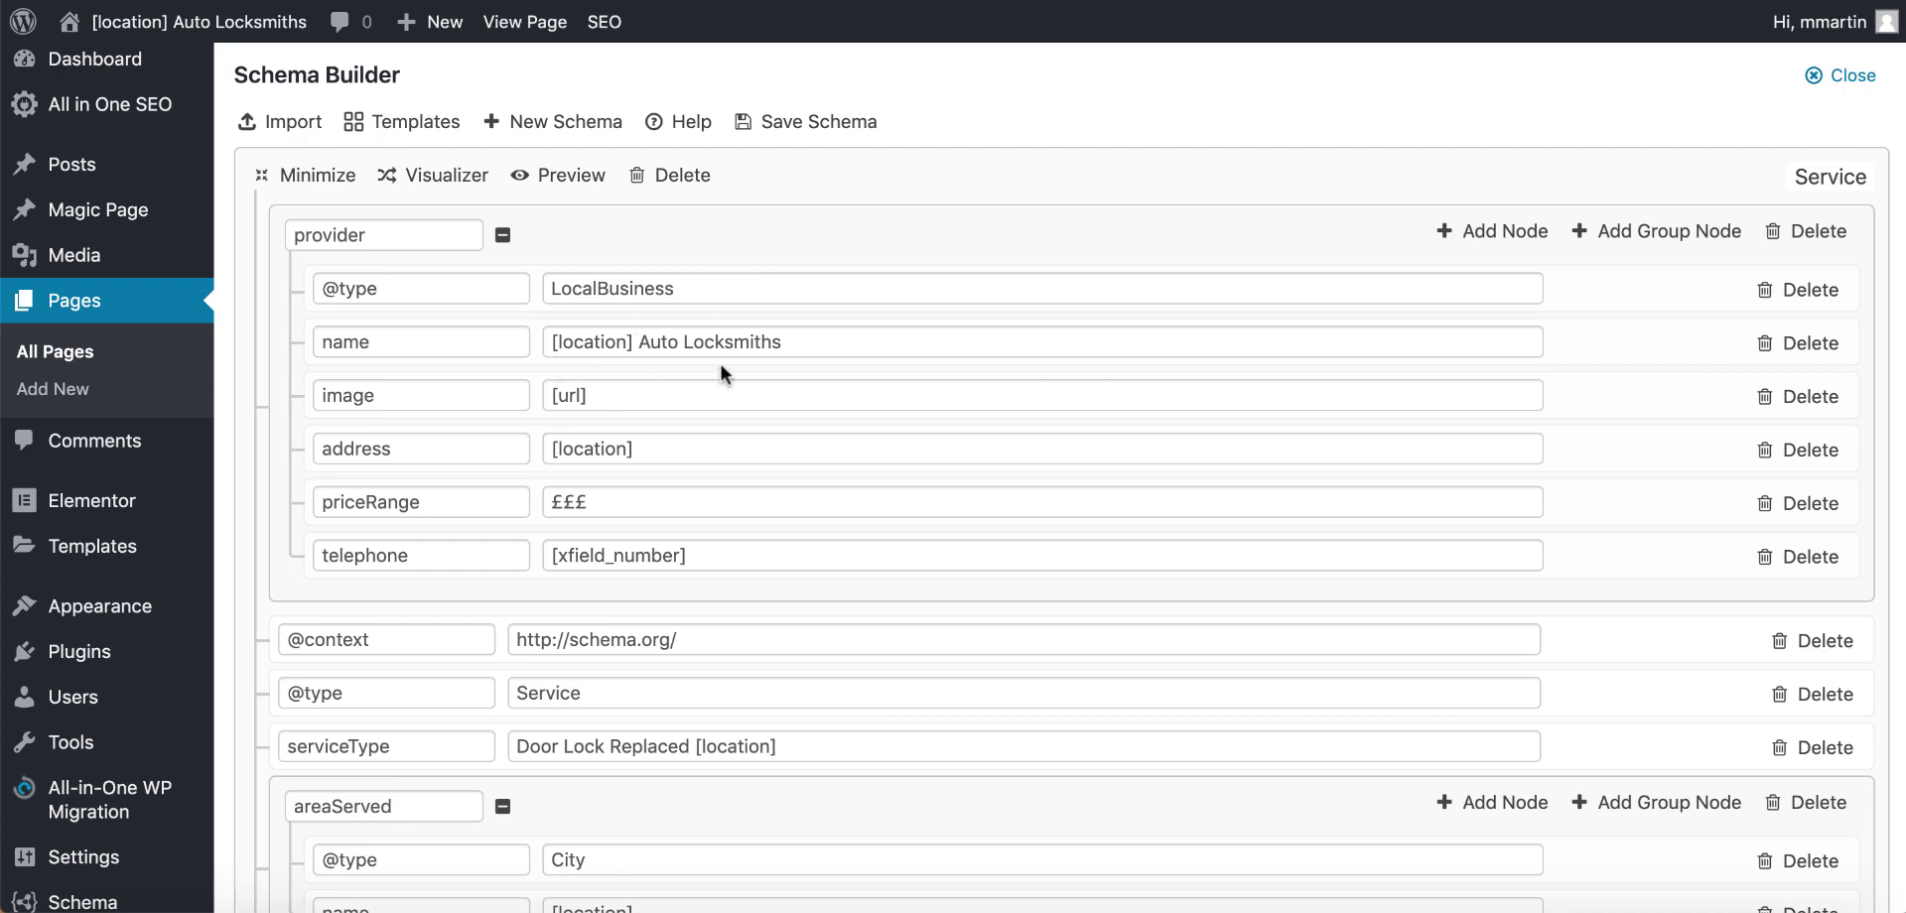
scroll(746, 417, down, 1)
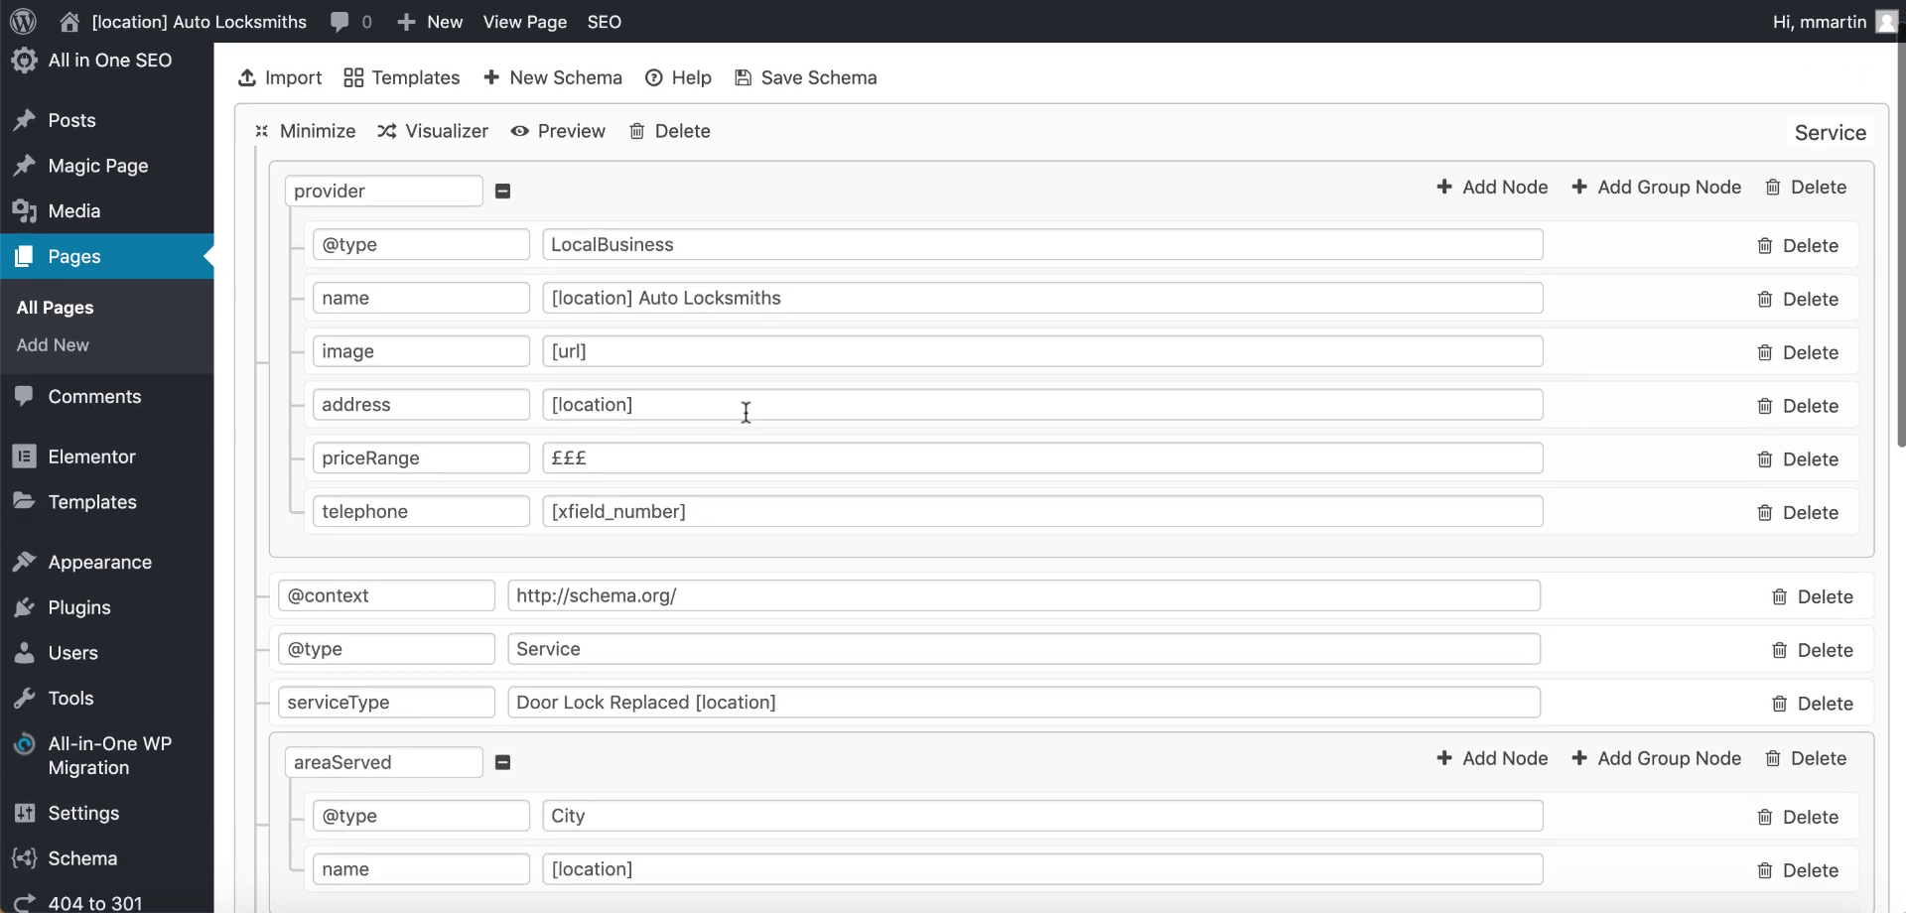
click(615, 357)
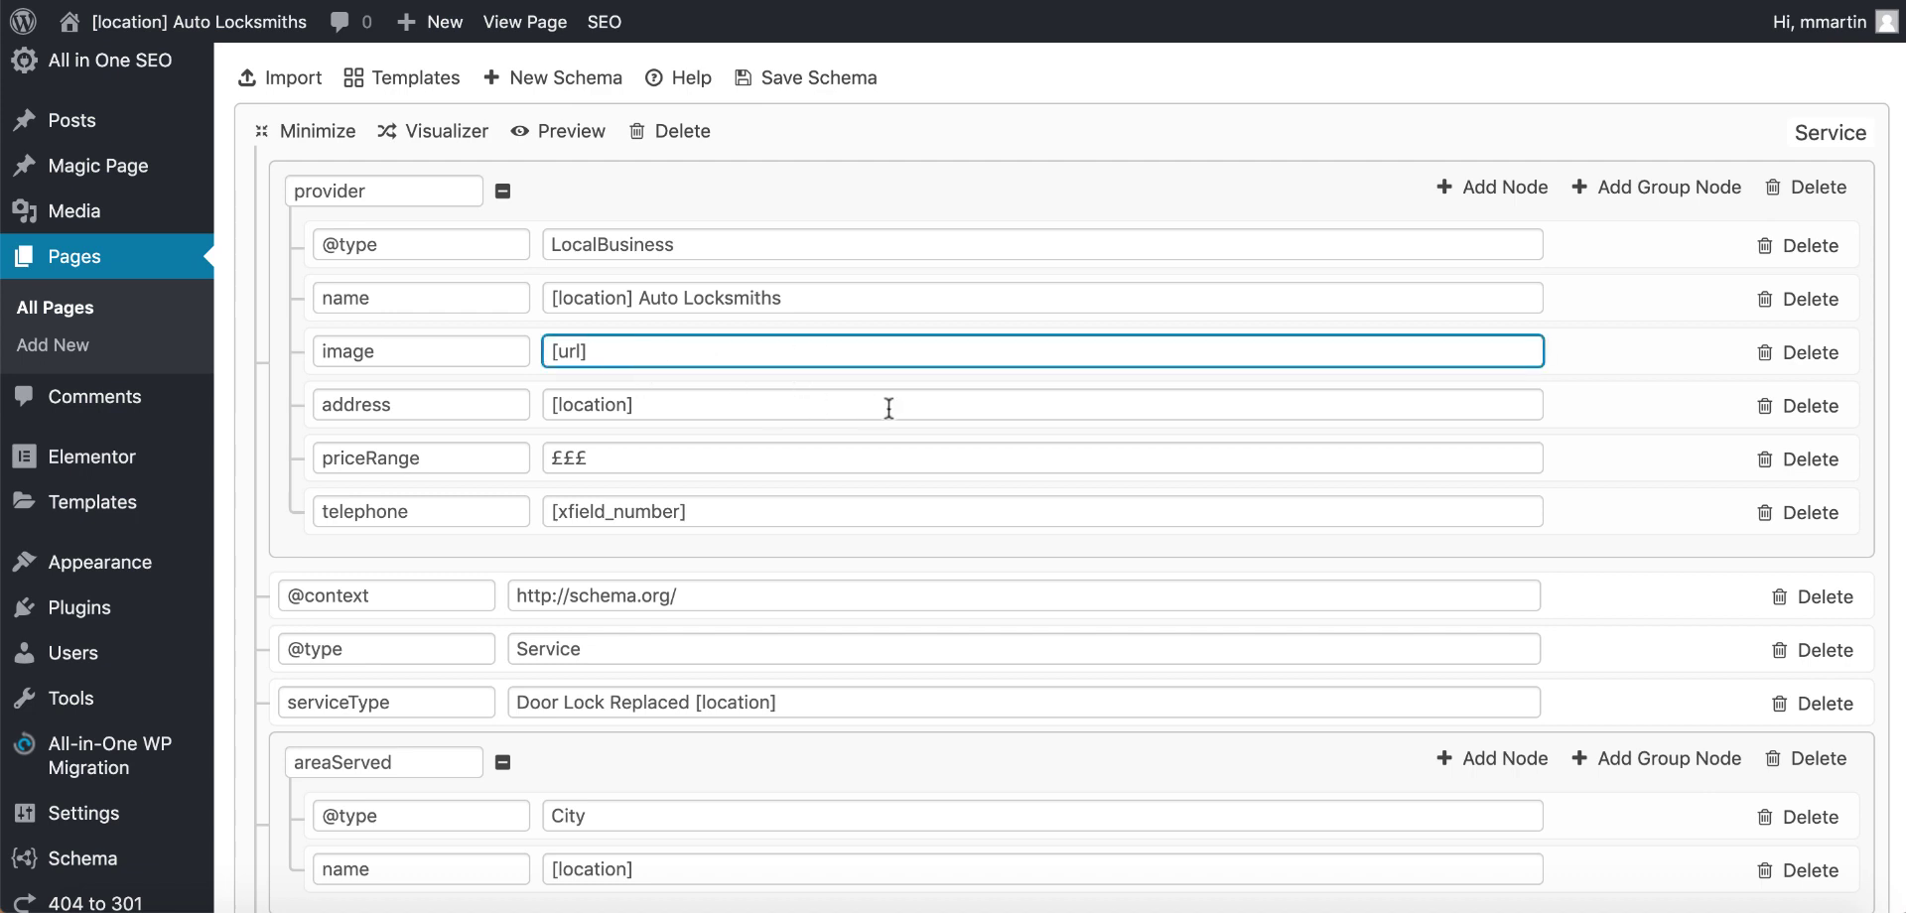
- Scroll through the Service schema, confirming the provider telephone reads [xfield_number]
scroll(743, 423, down, 3)
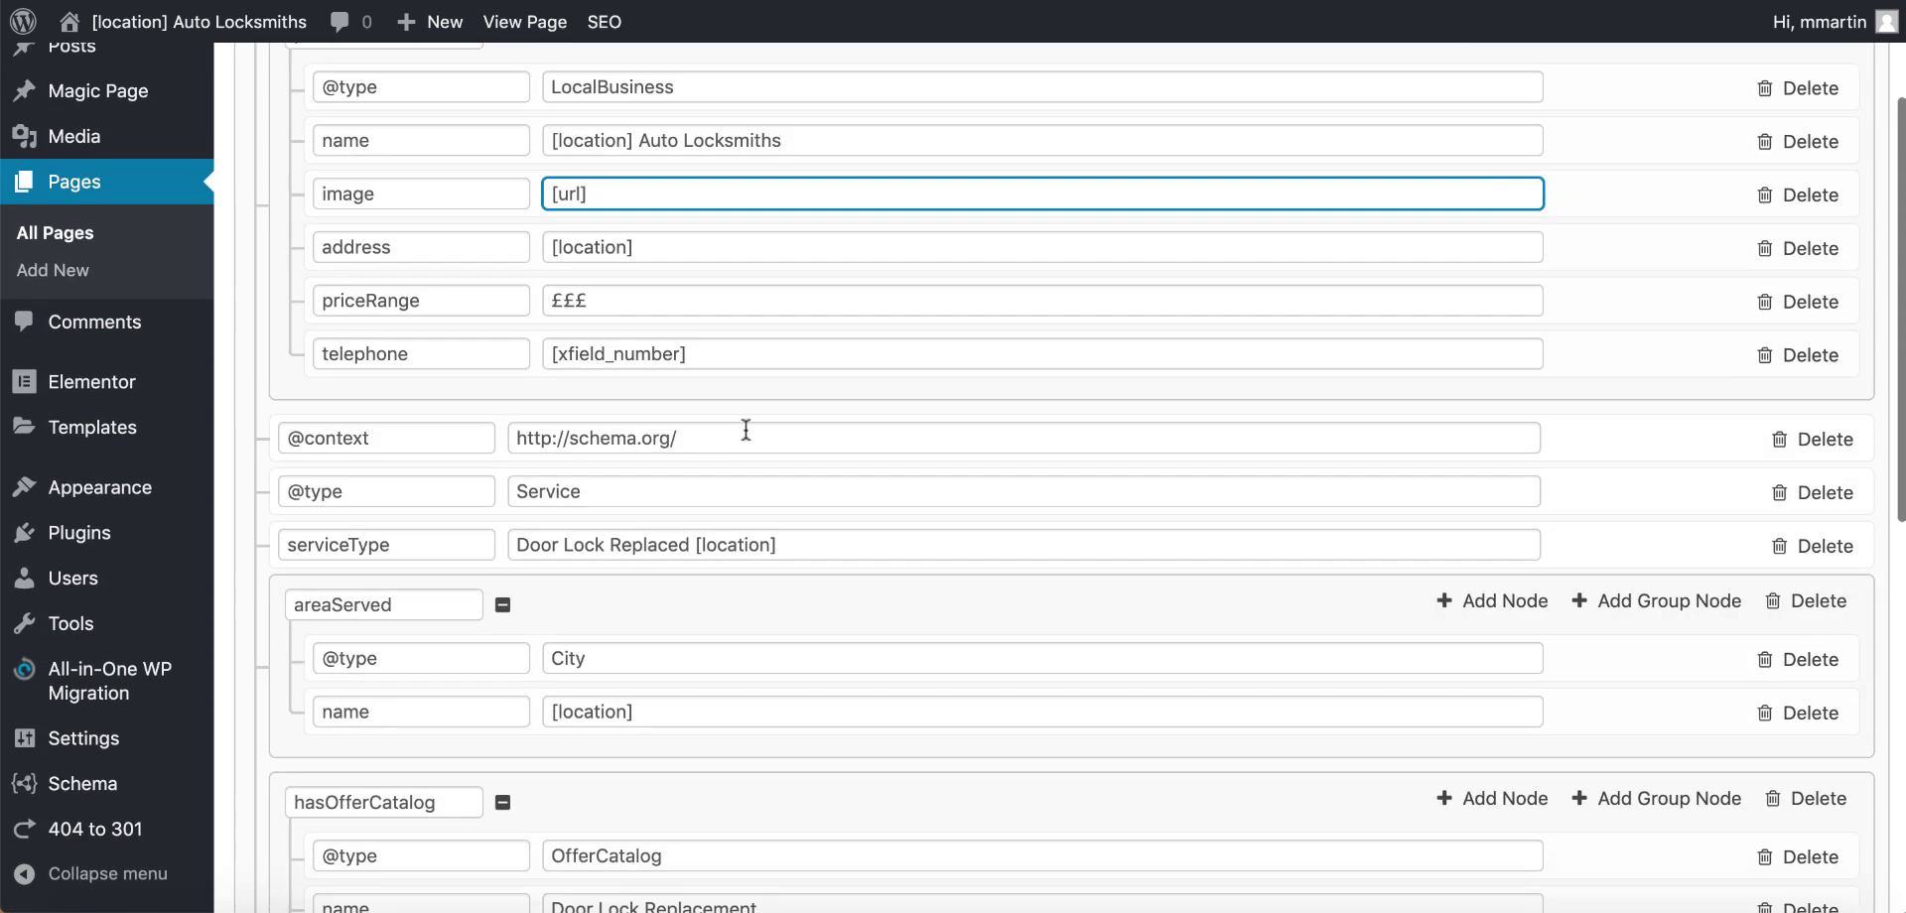
scroll(744, 425, up, 1)
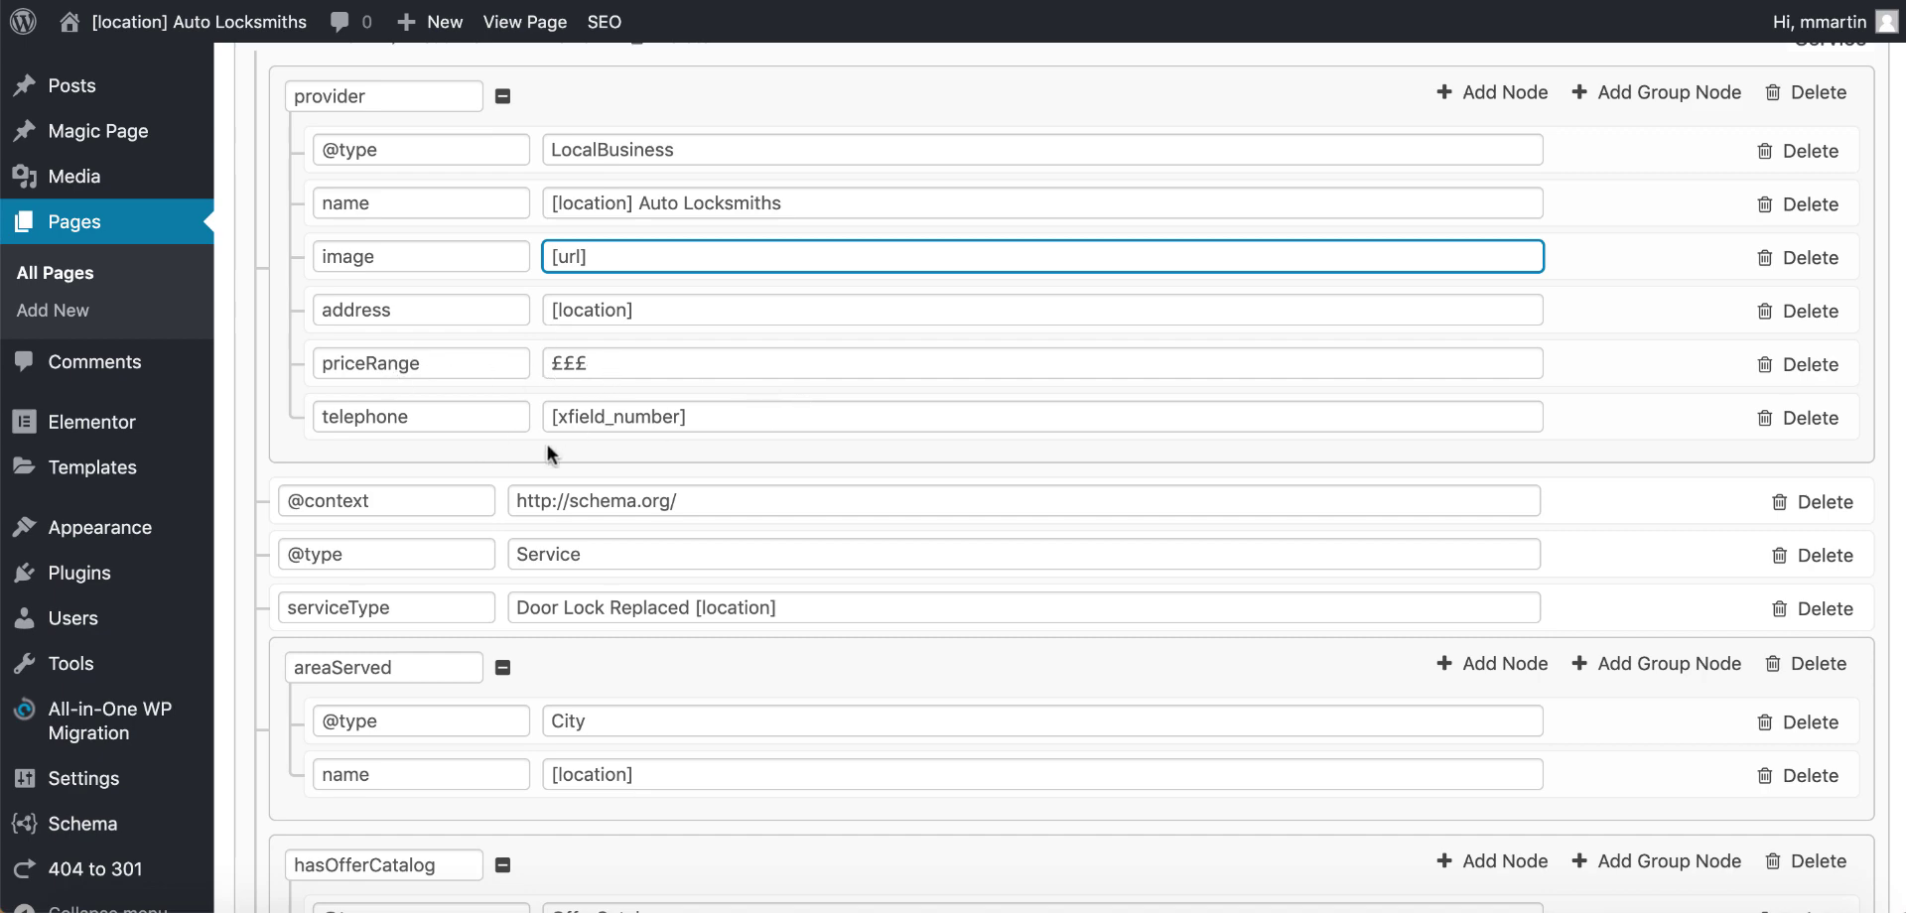
scroll(549, 455, down, 4)
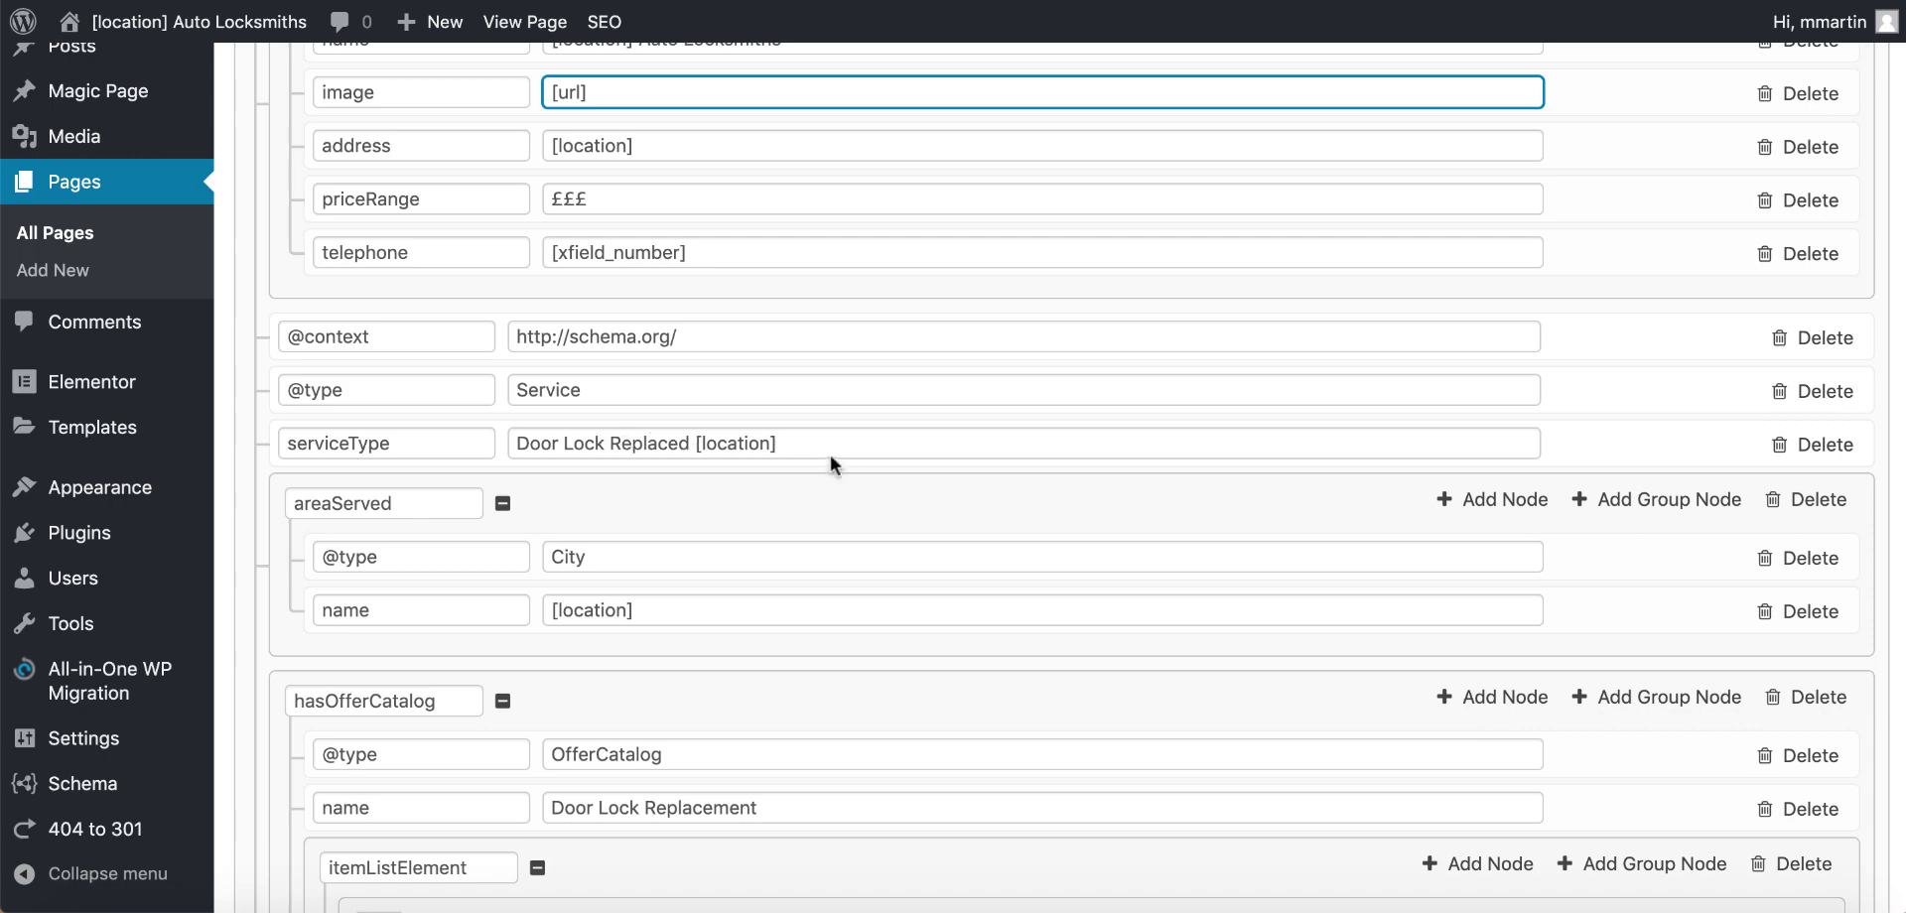
scroll(842, 453, down, 4)
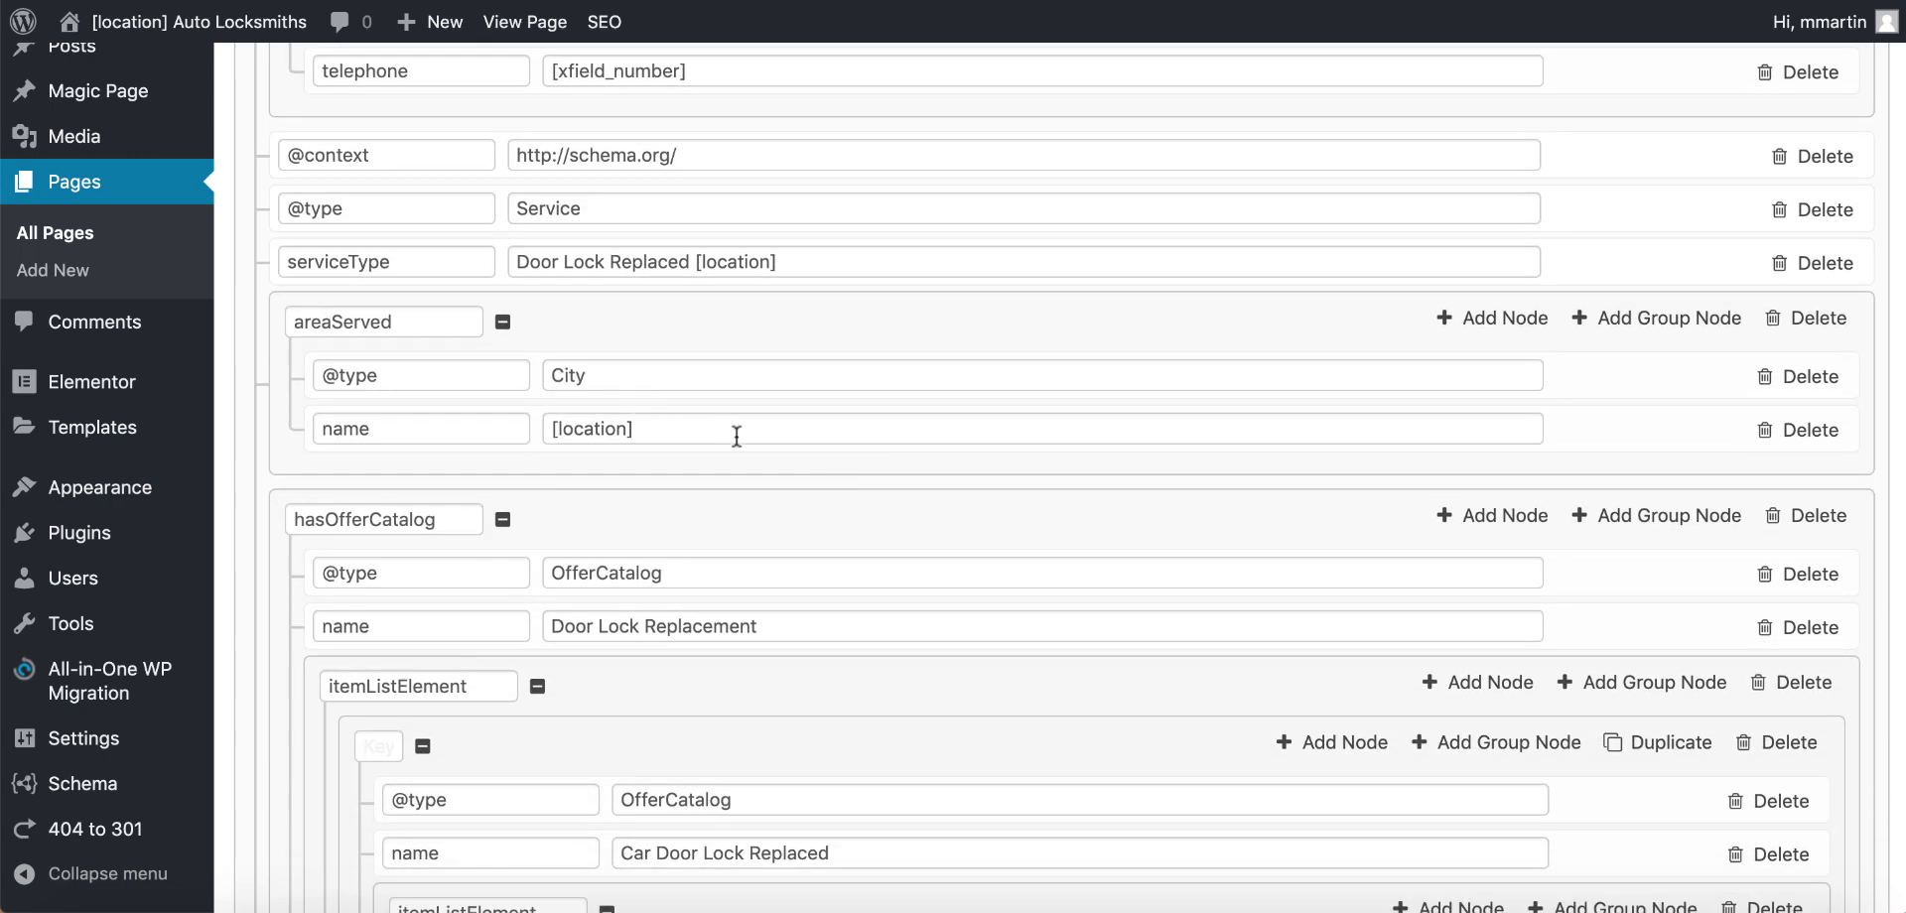
scroll(730, 427, down, 5)
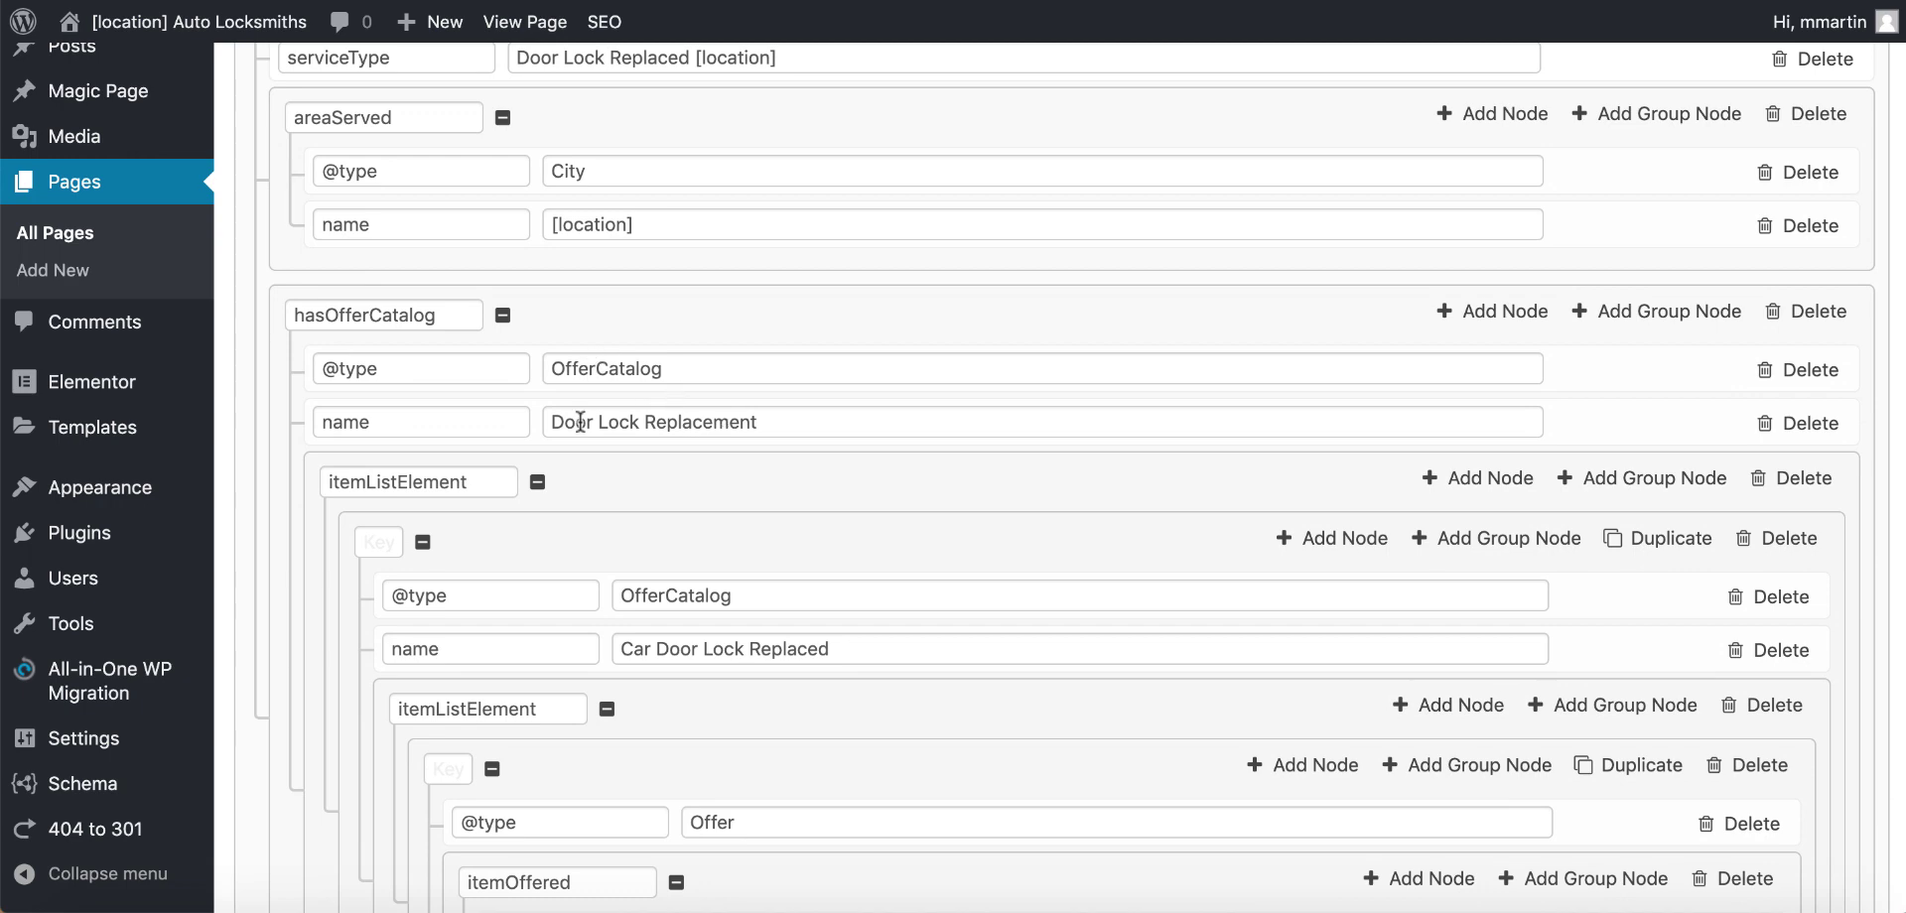
scroll(860, 429, down, 4)
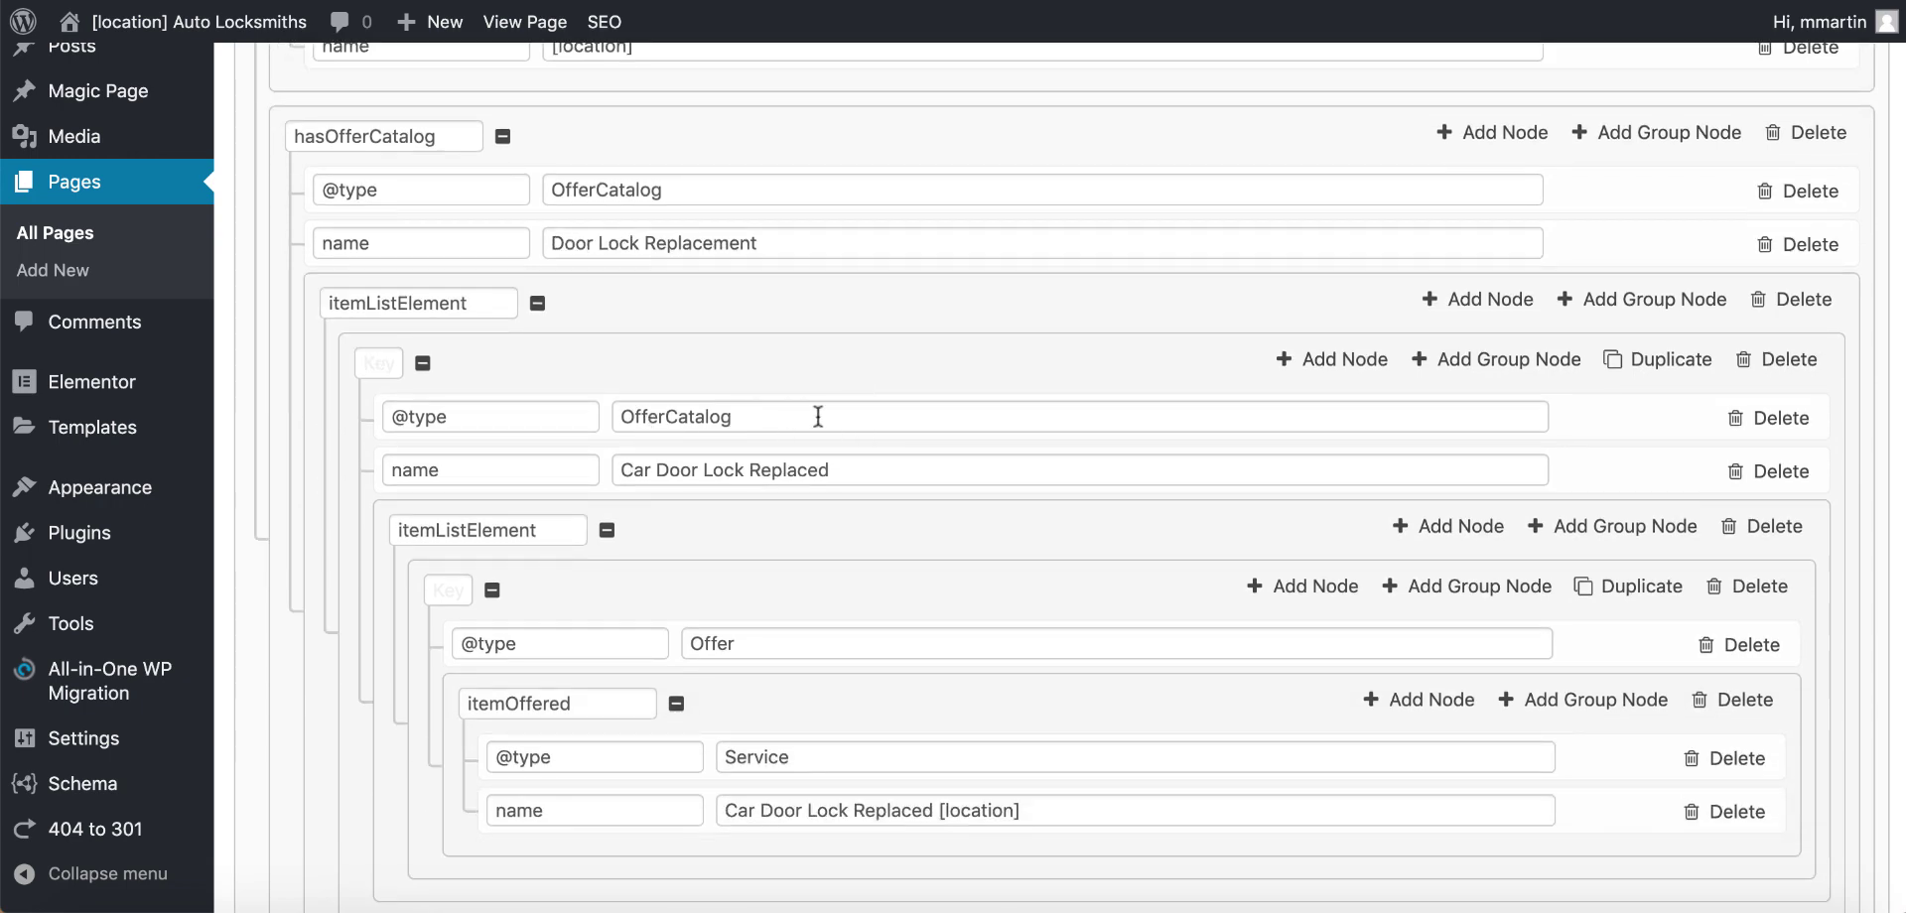
scroll(901, 494, down, 4)
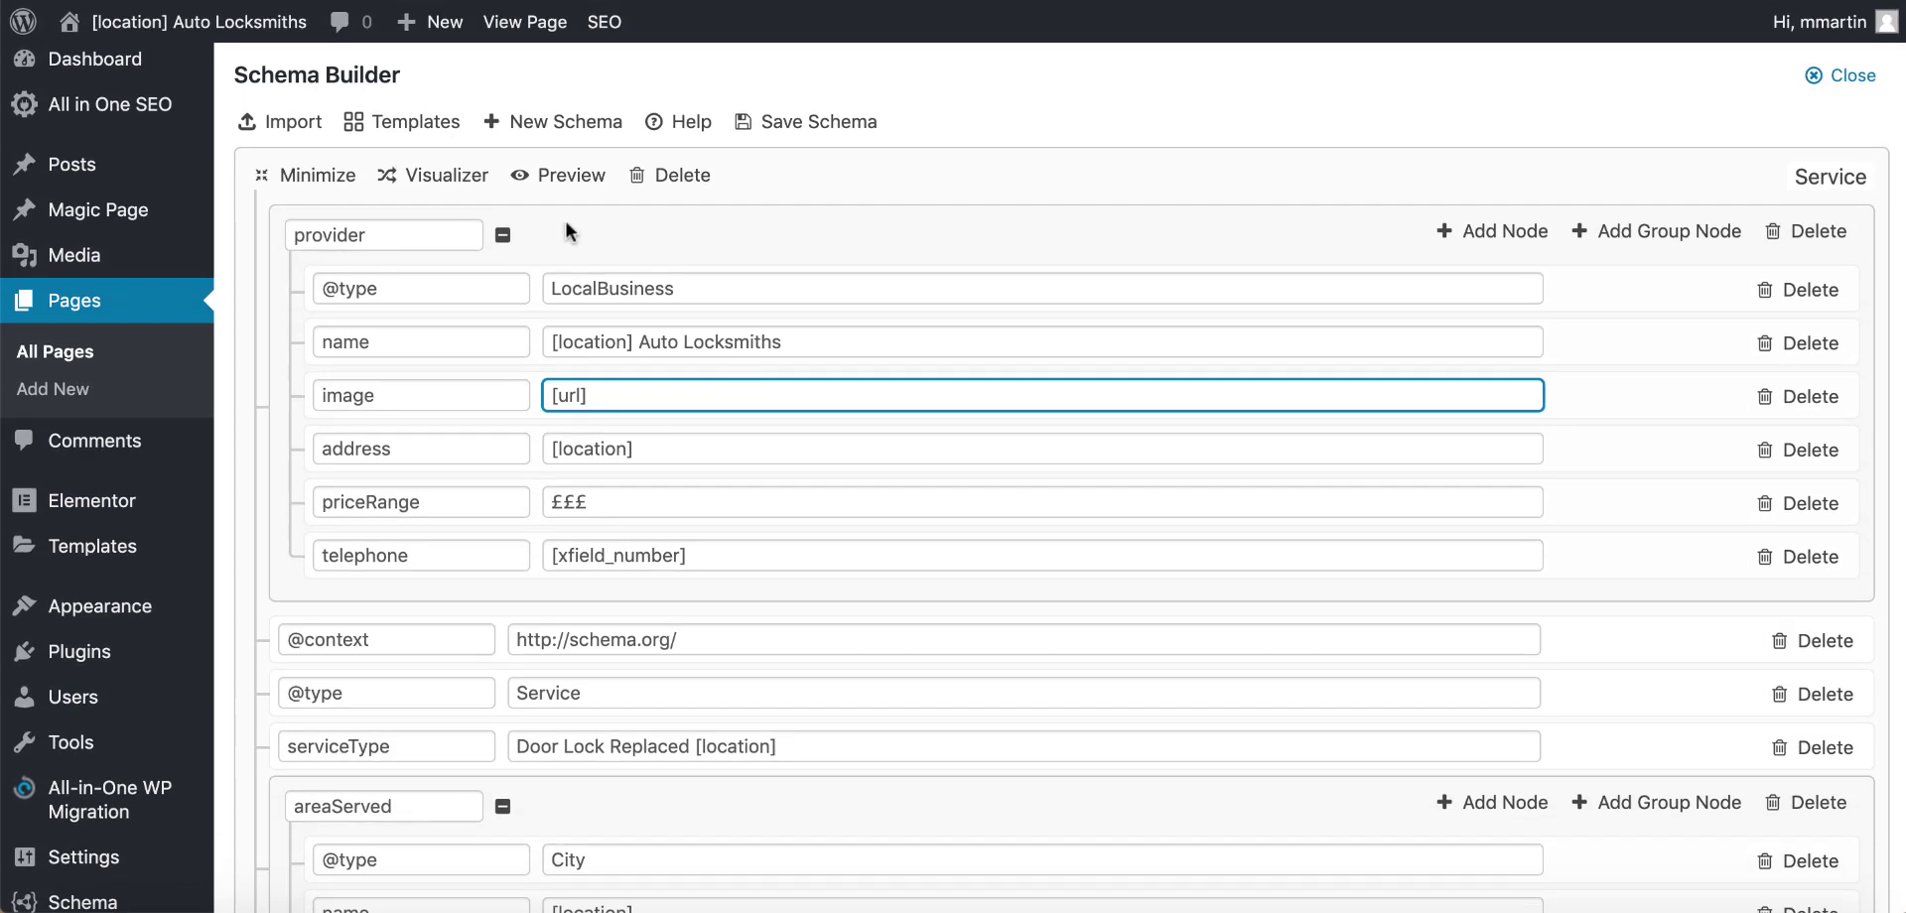
- Copy the Car Door Lock Replaced Service schema's full JSON-LD from its Preview Schema dialog
click(552, 184)
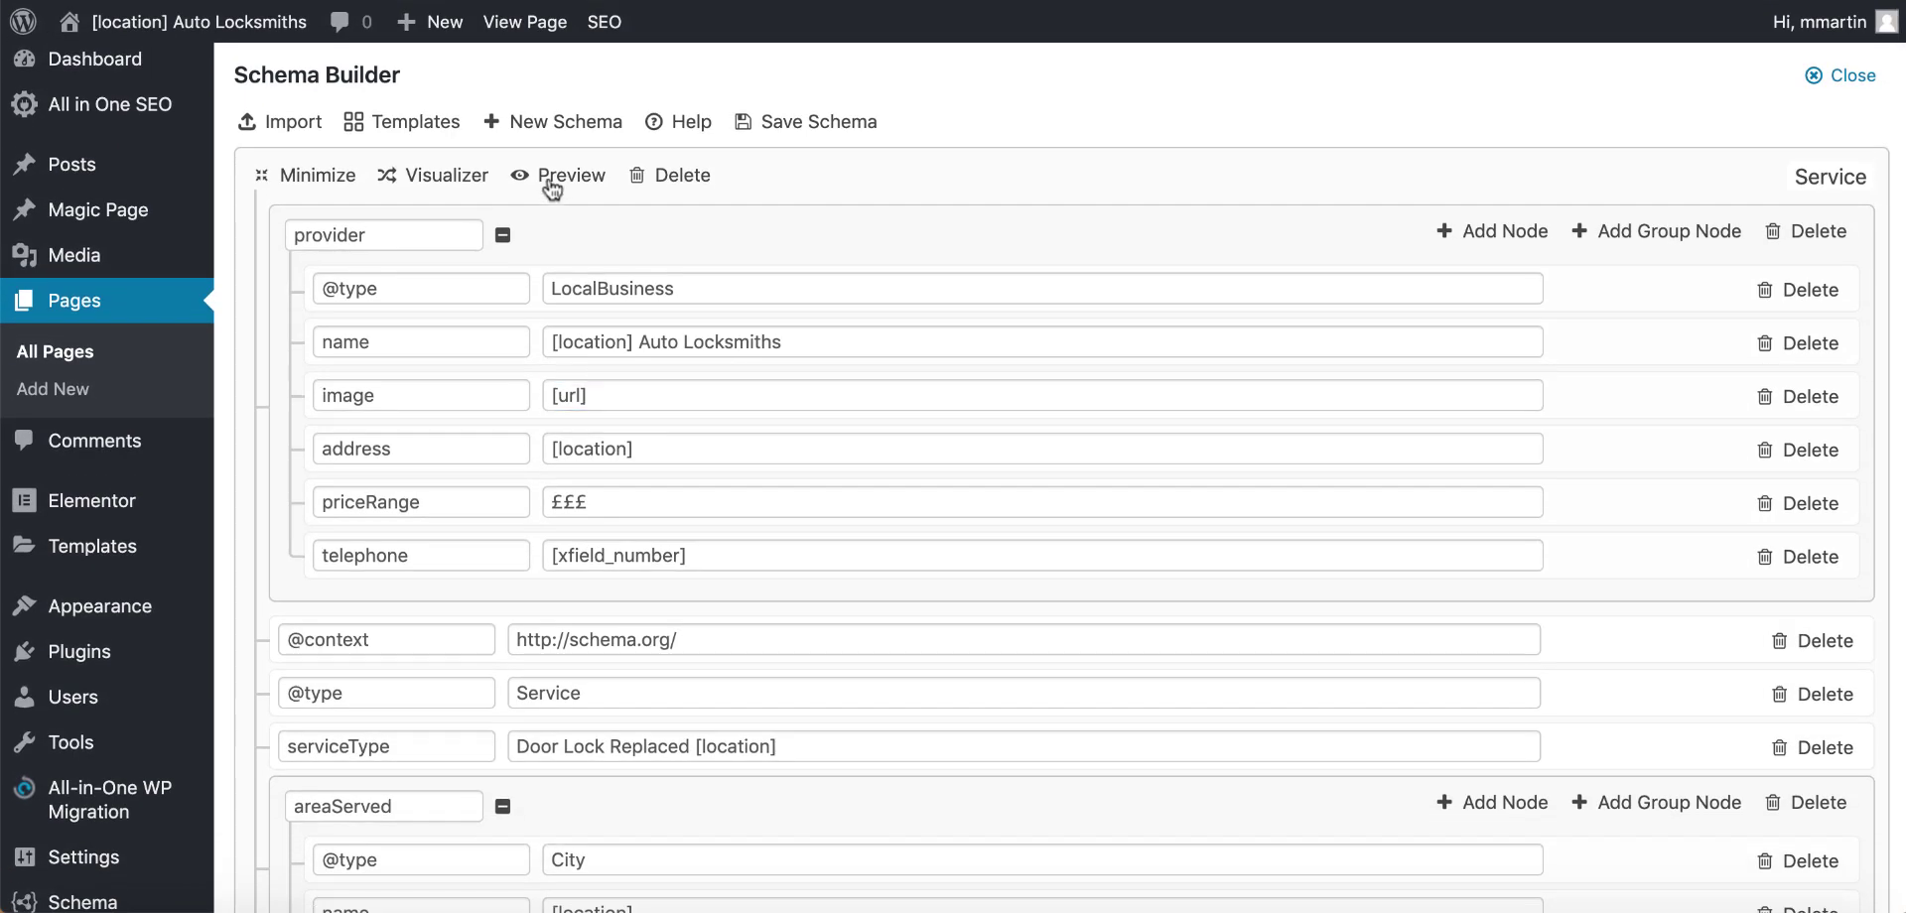
click(548, 176)
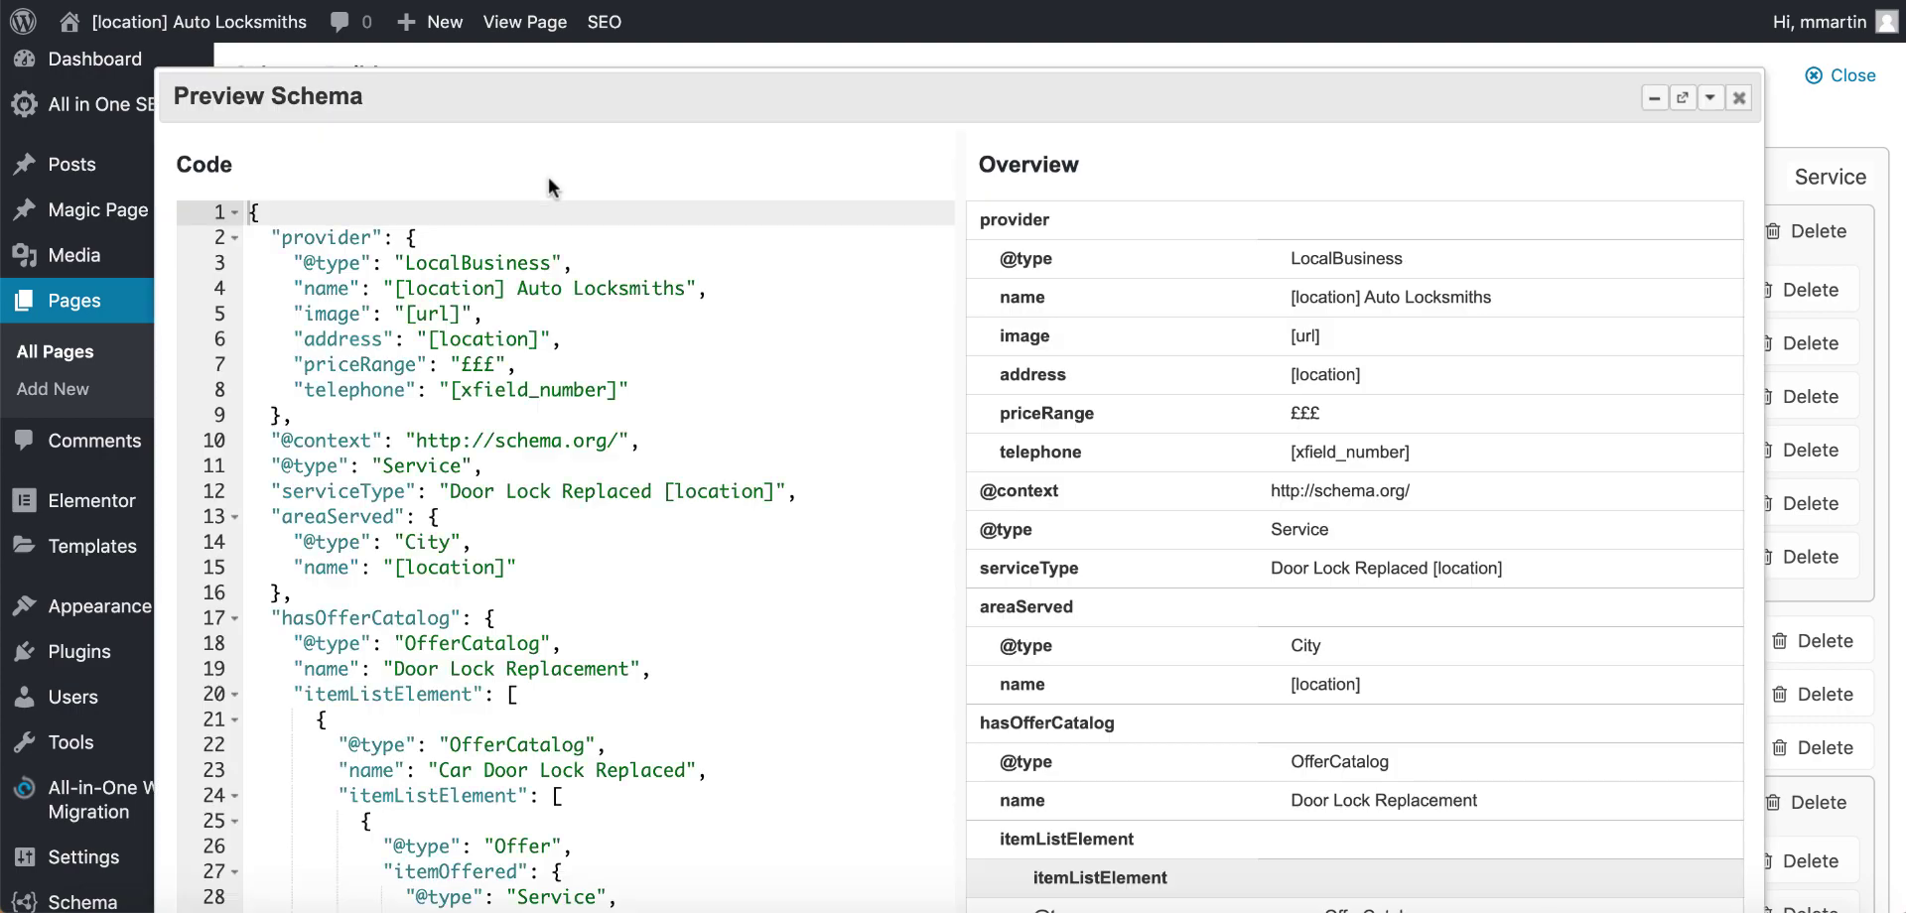
scroll(630, 552, down, 10)
scroll(630, 552, up, 7)
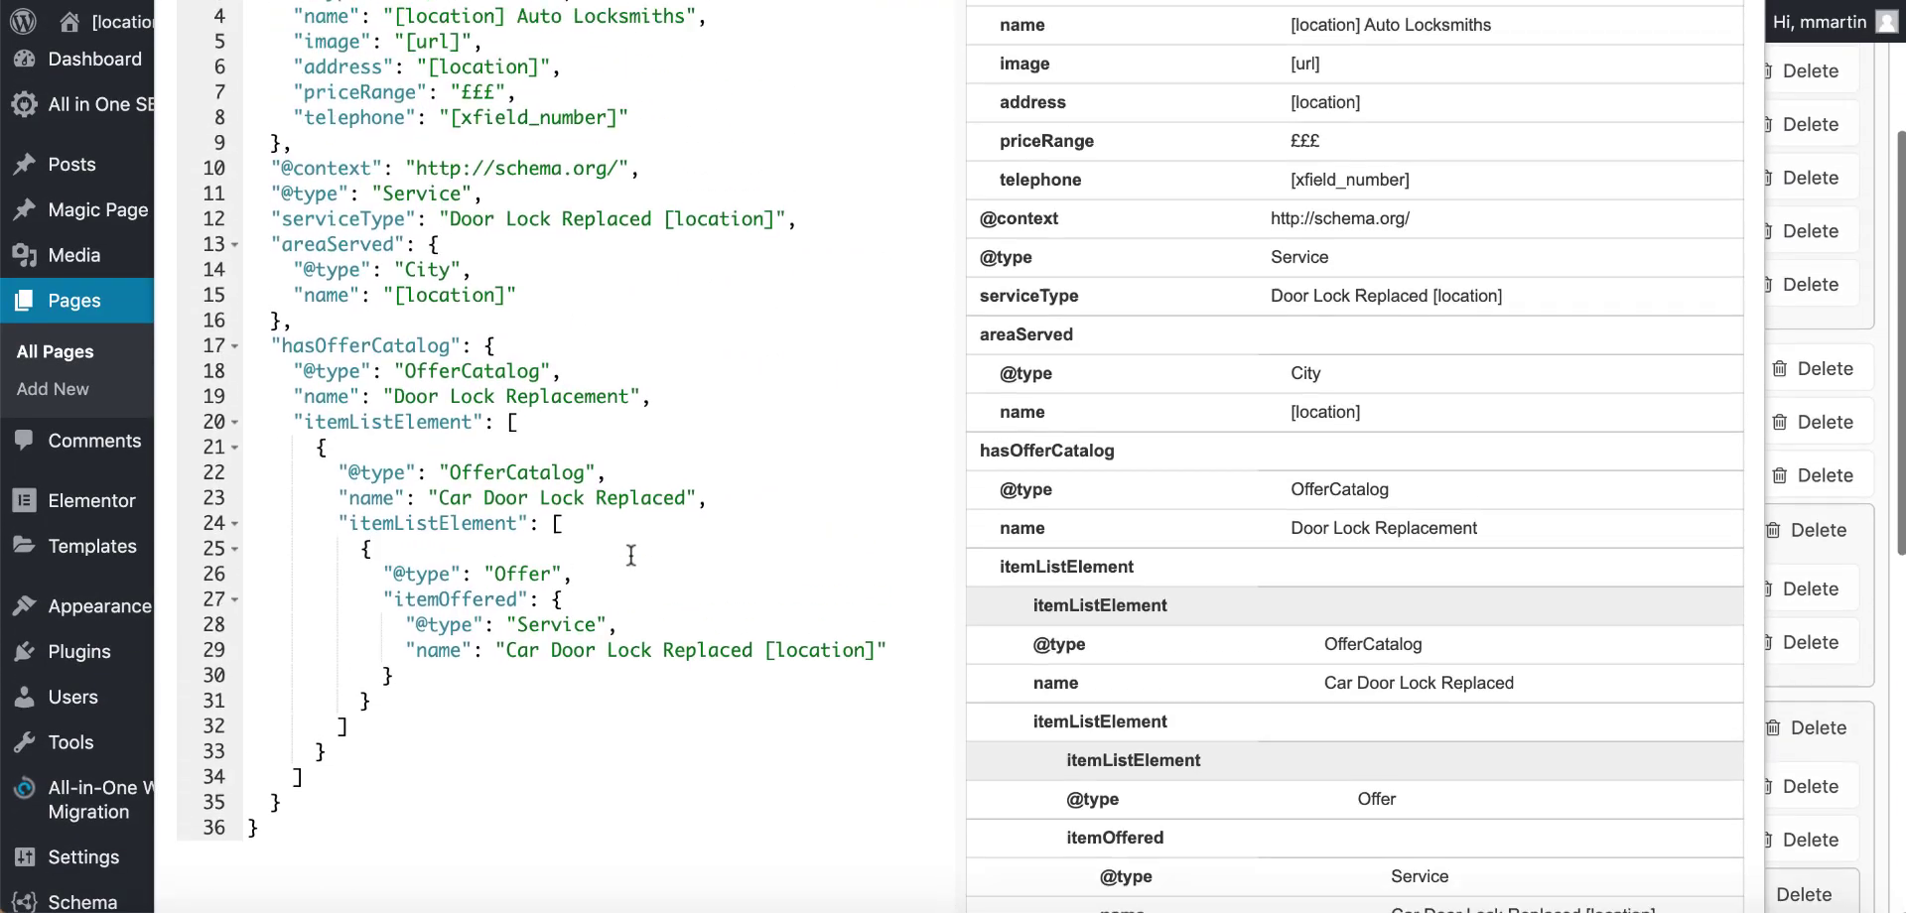
scroll(631, 555, up, 1)
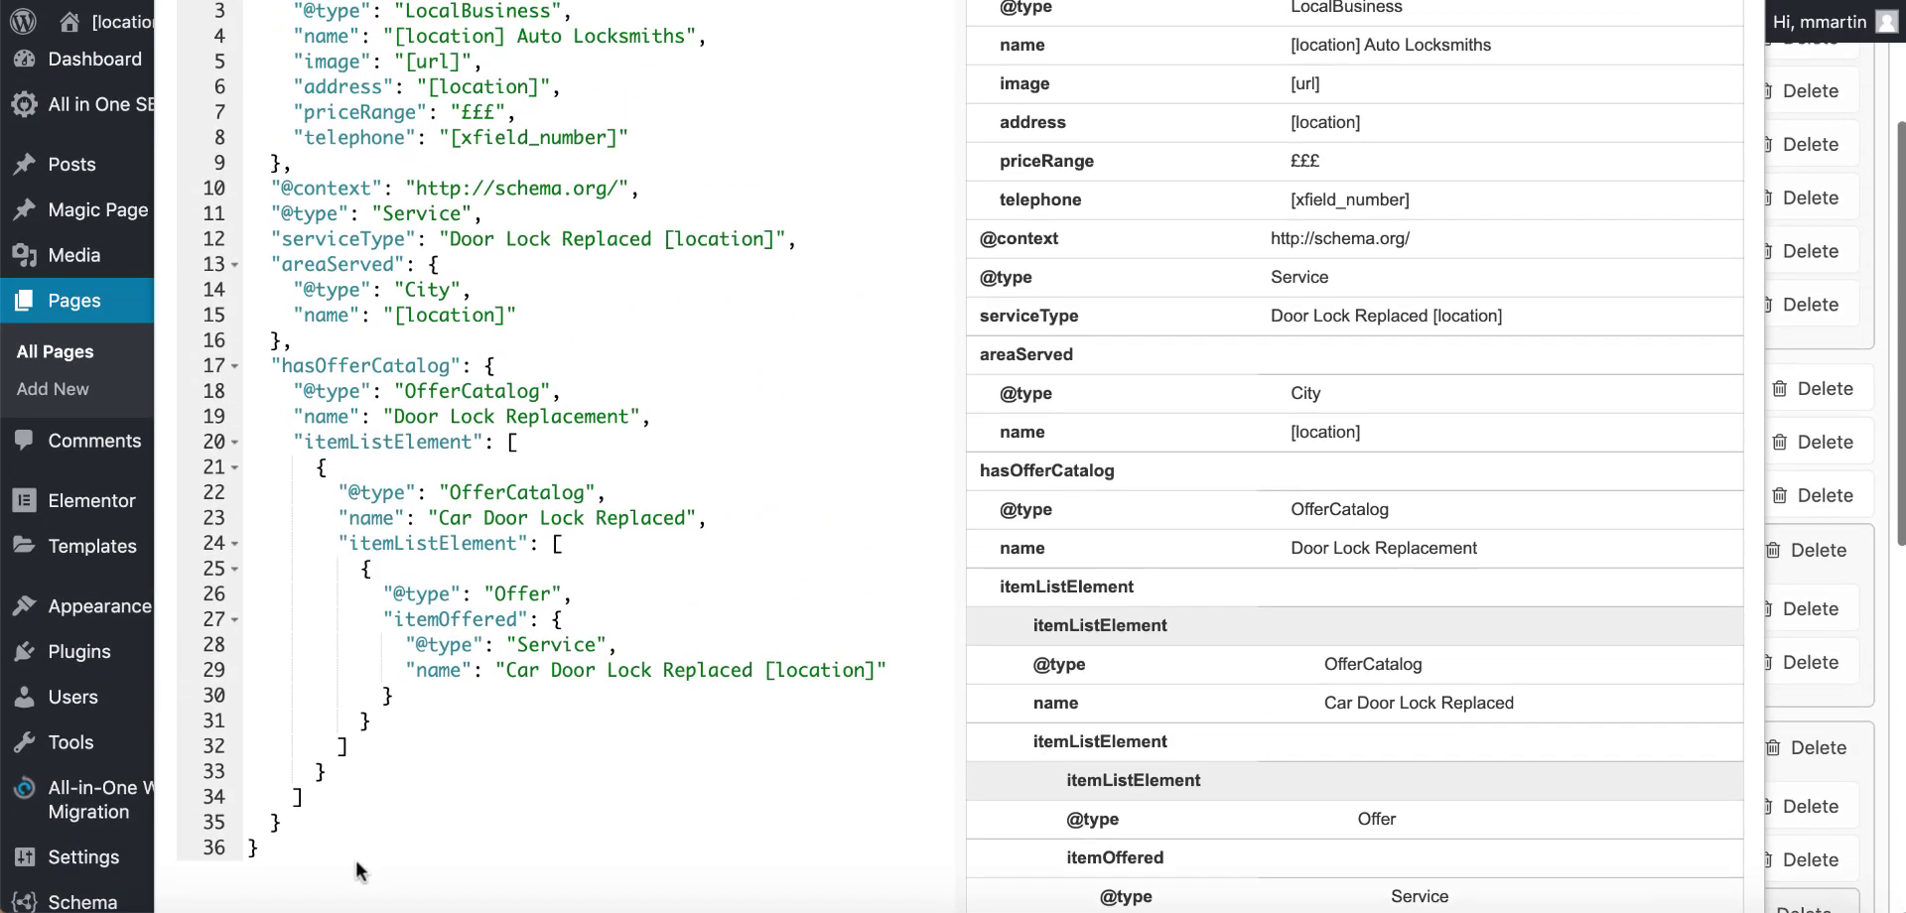
drag(273, 847, 246, 210)
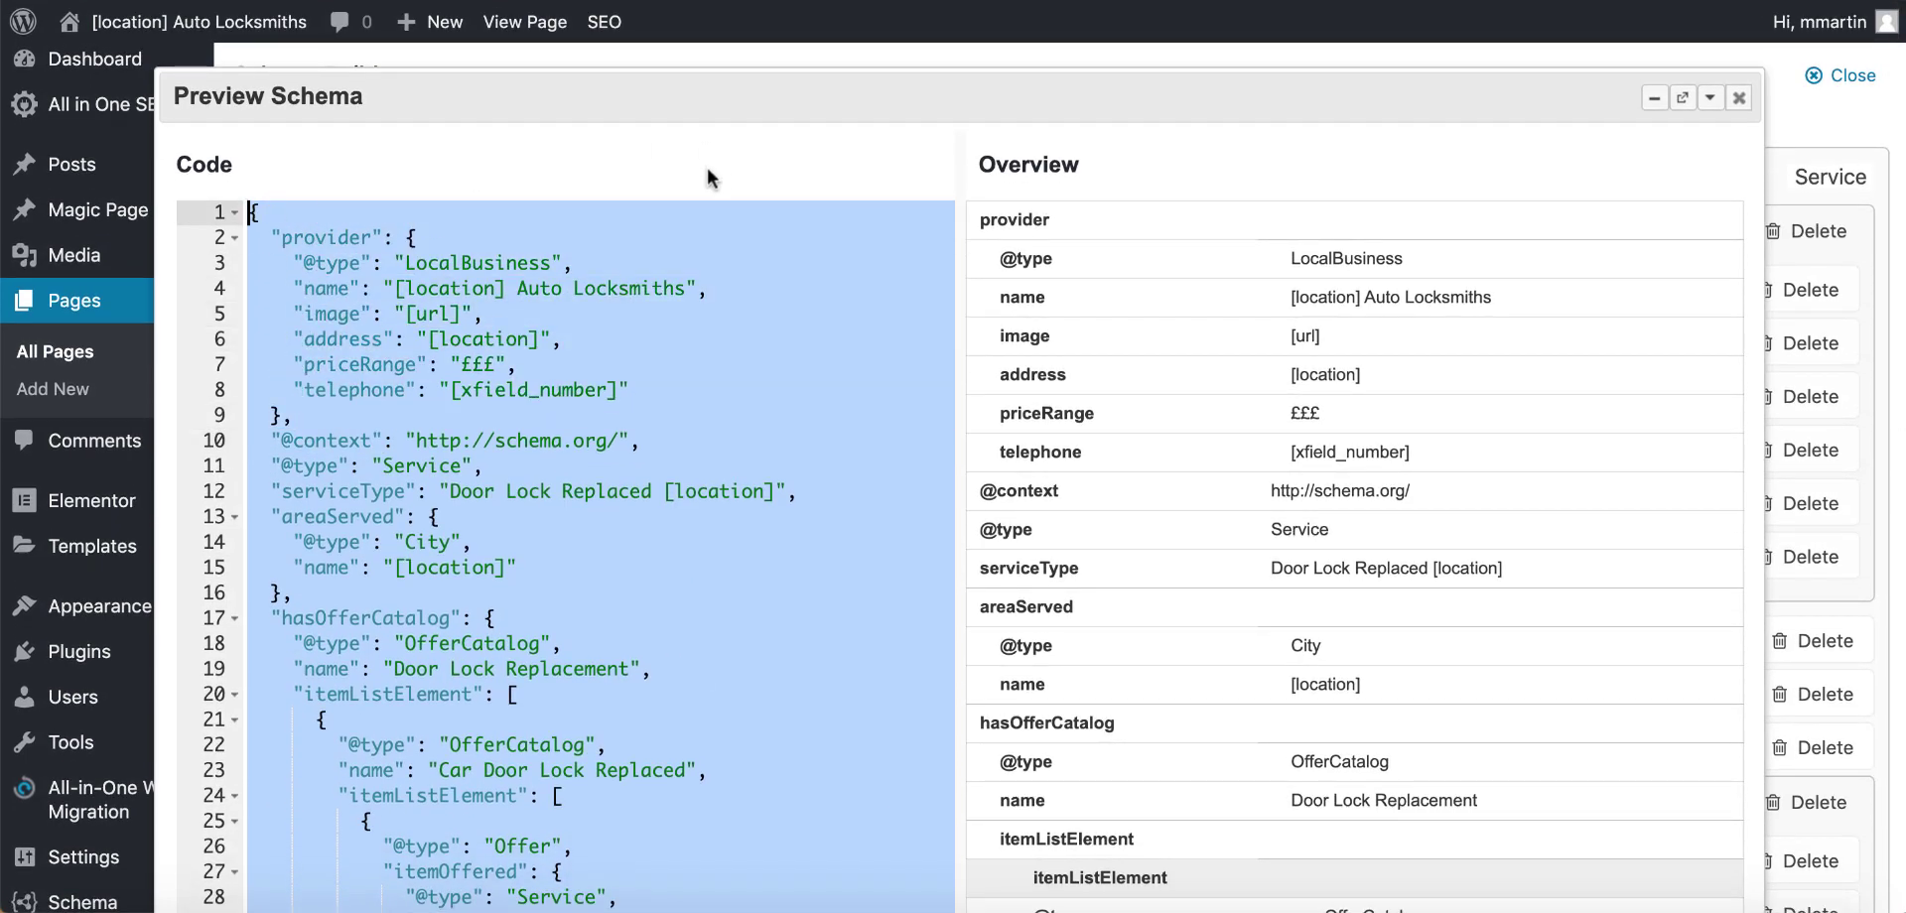
click(1738, 98)
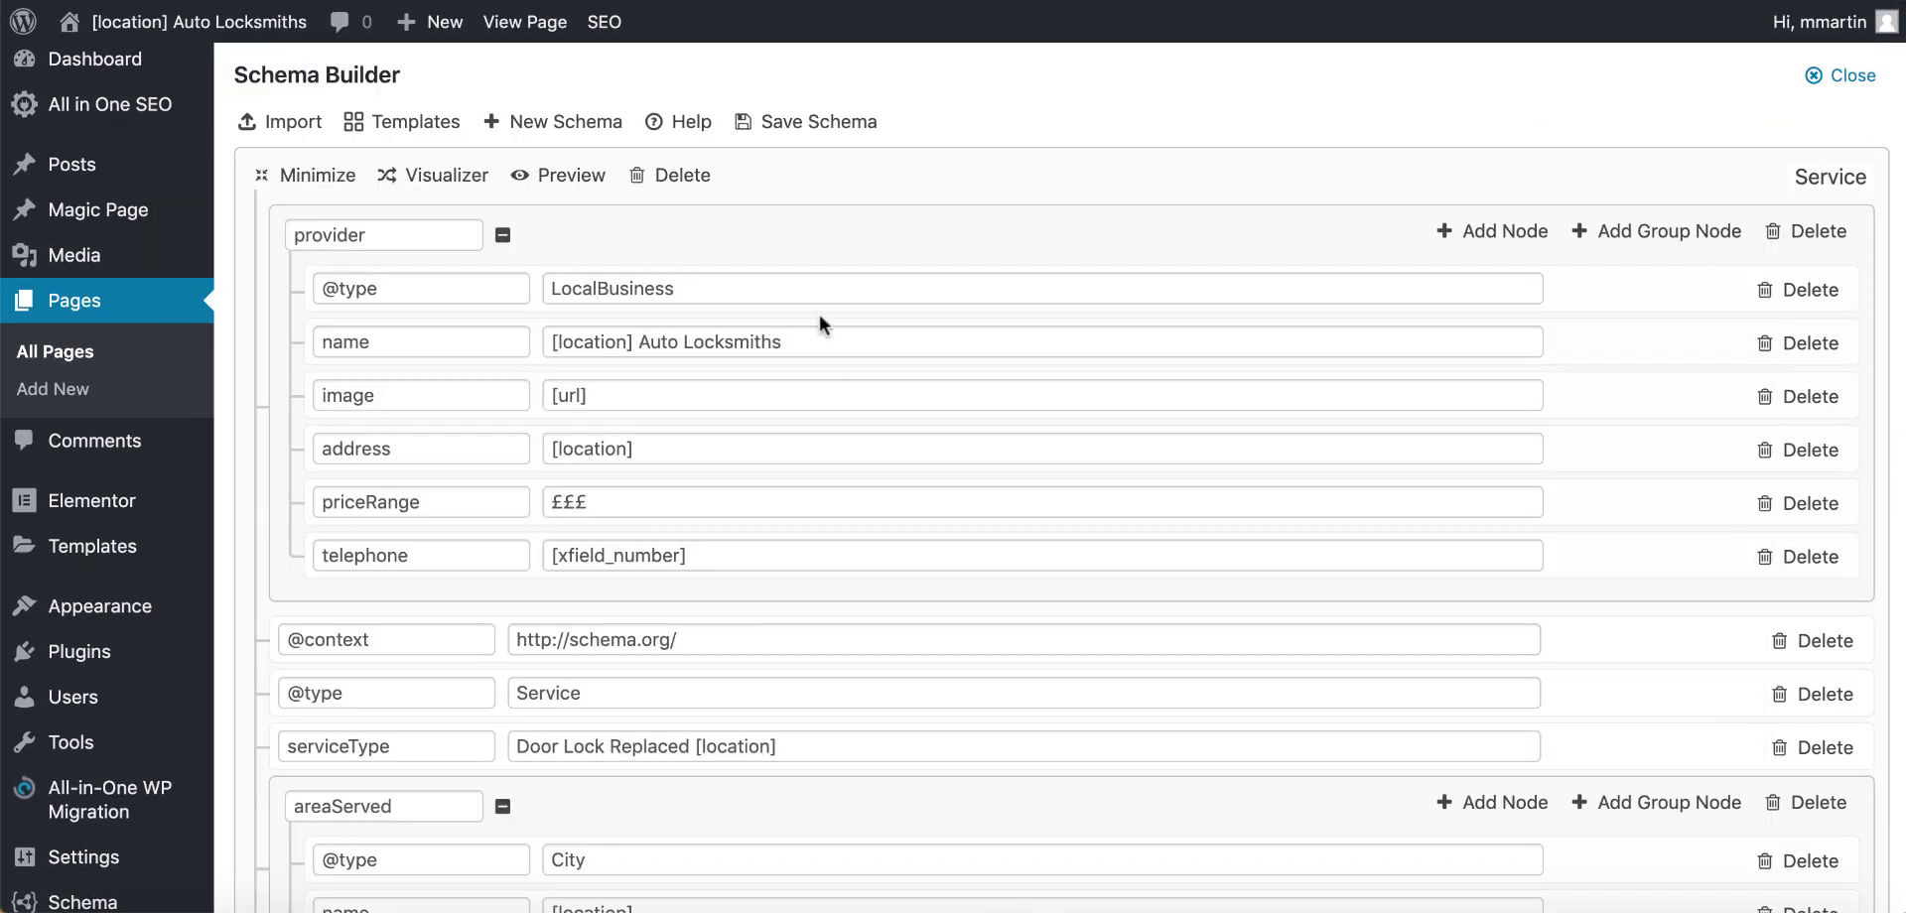
scroll(914, 554, down, 10)
scroll(891, 552, up, 3)
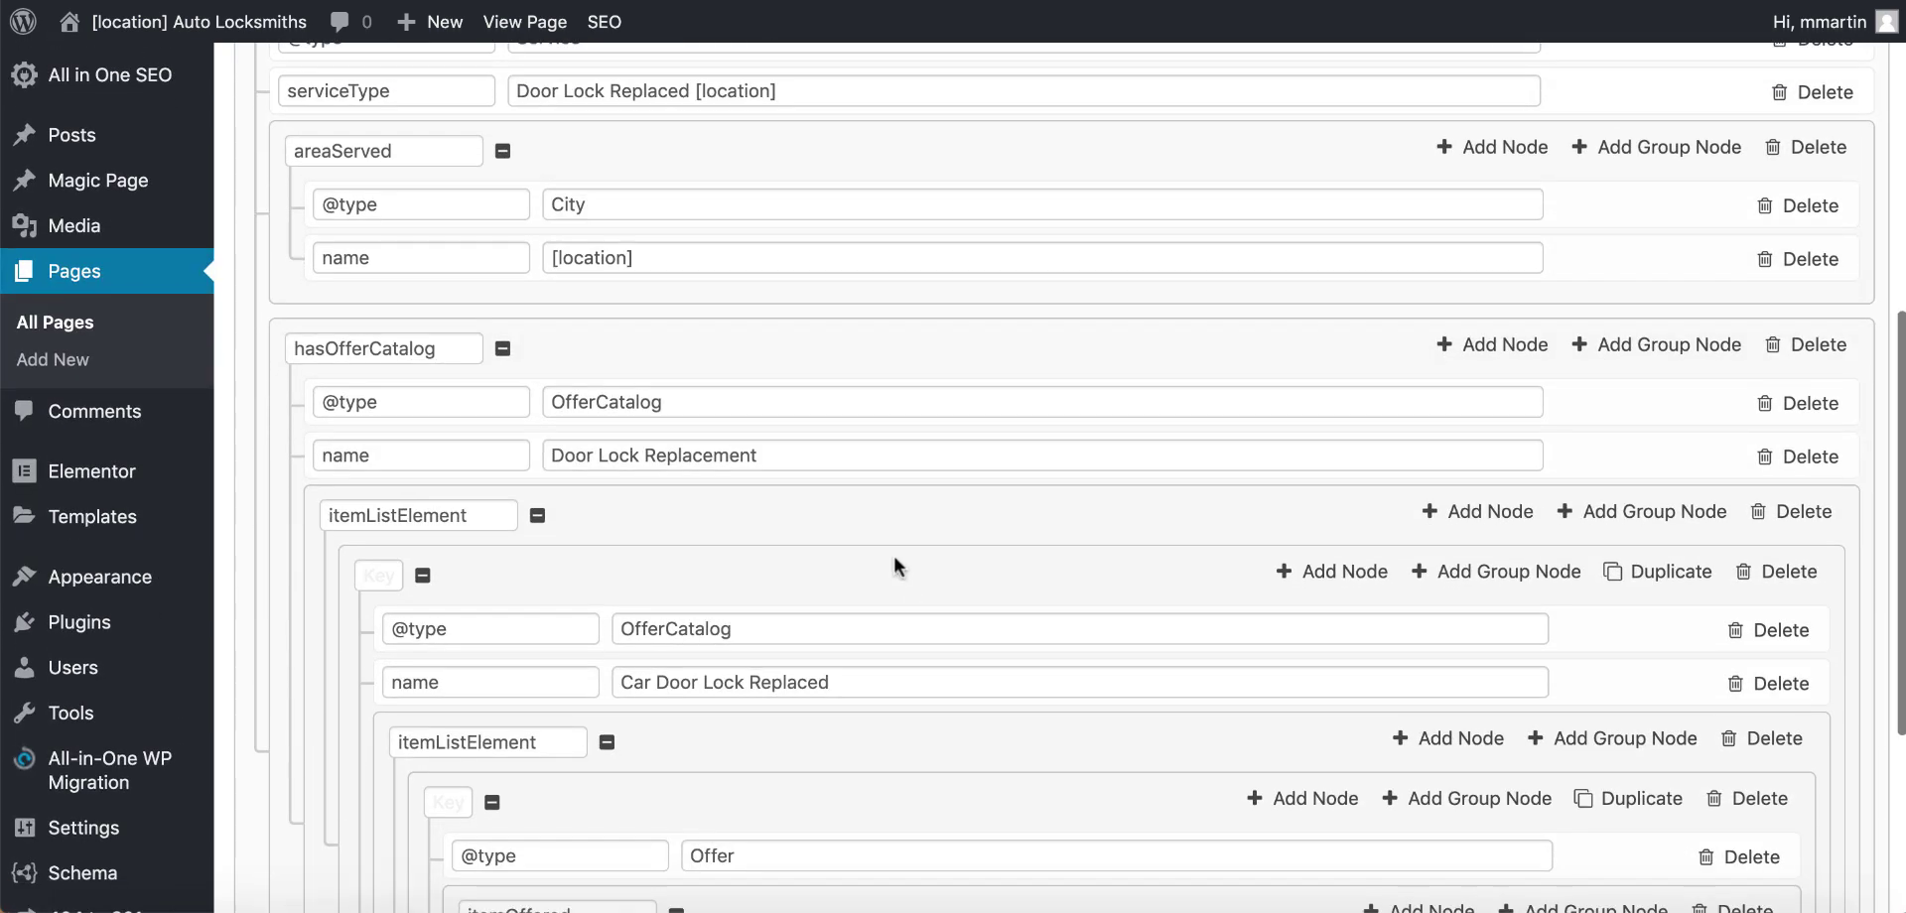
scroll(870, 695, up, 7)
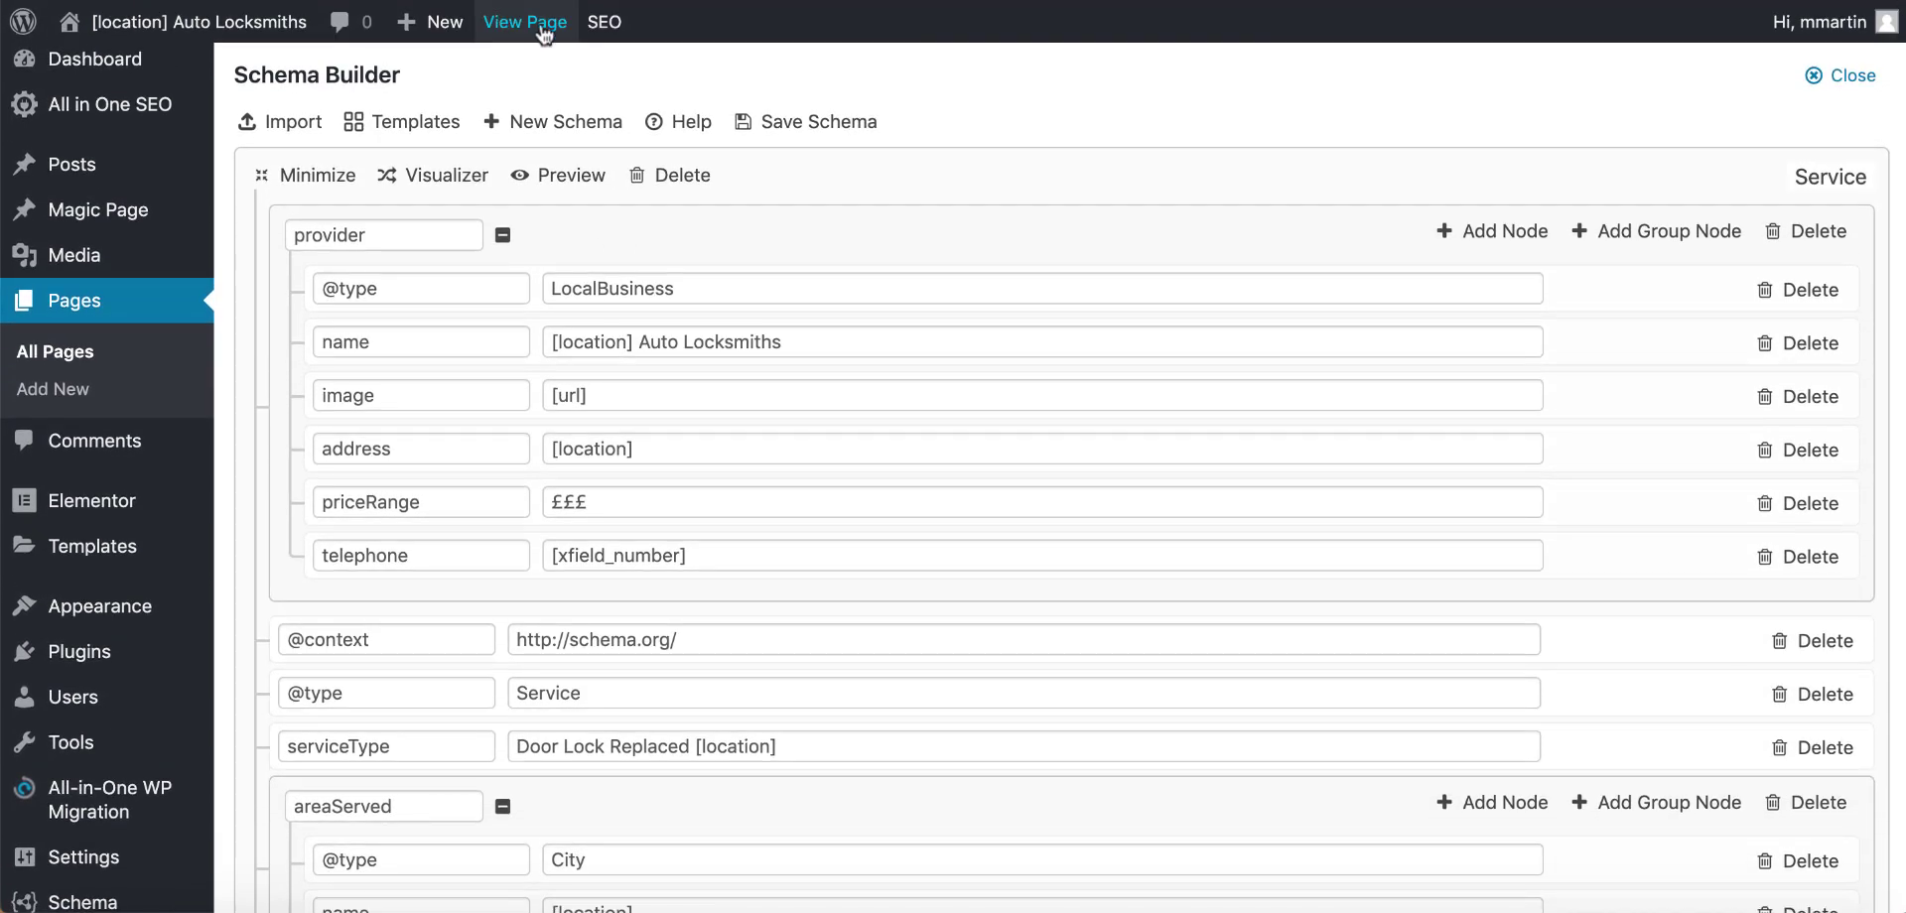
- Go to the live site and open the Car Key Duplication [location] page for editing
mouse_move(265, 27)
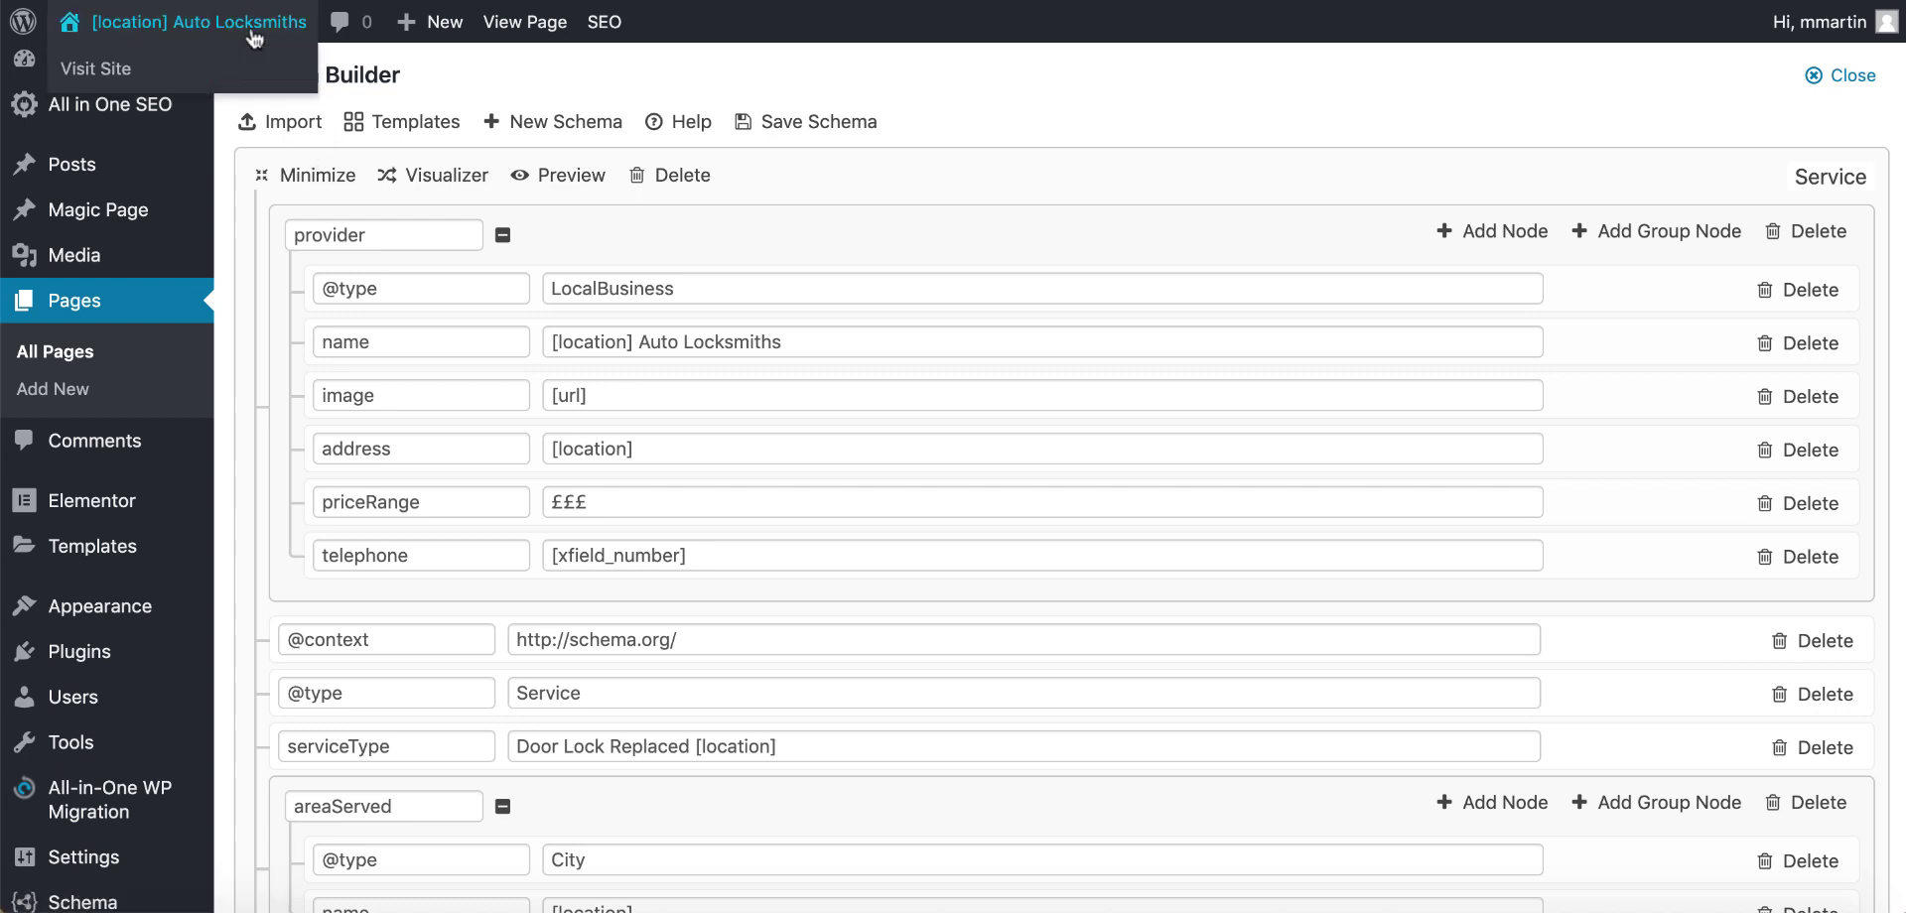
click(253, 33)
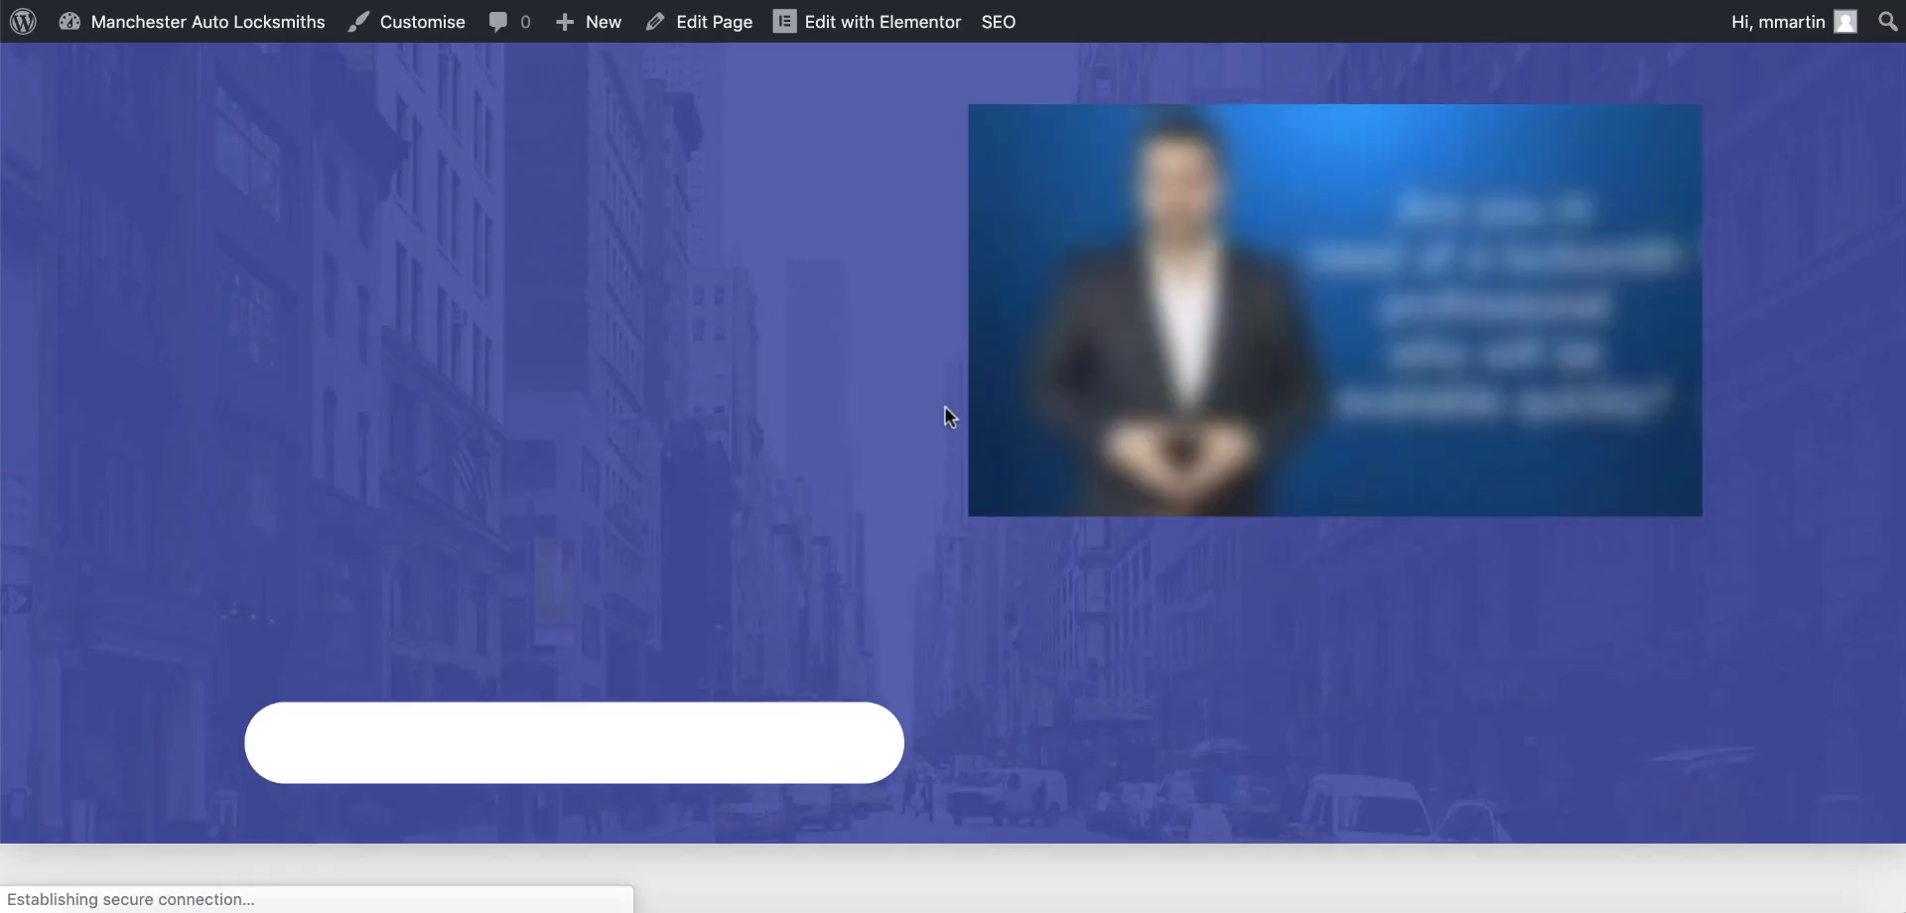
scroll(945, 407, down, 20)
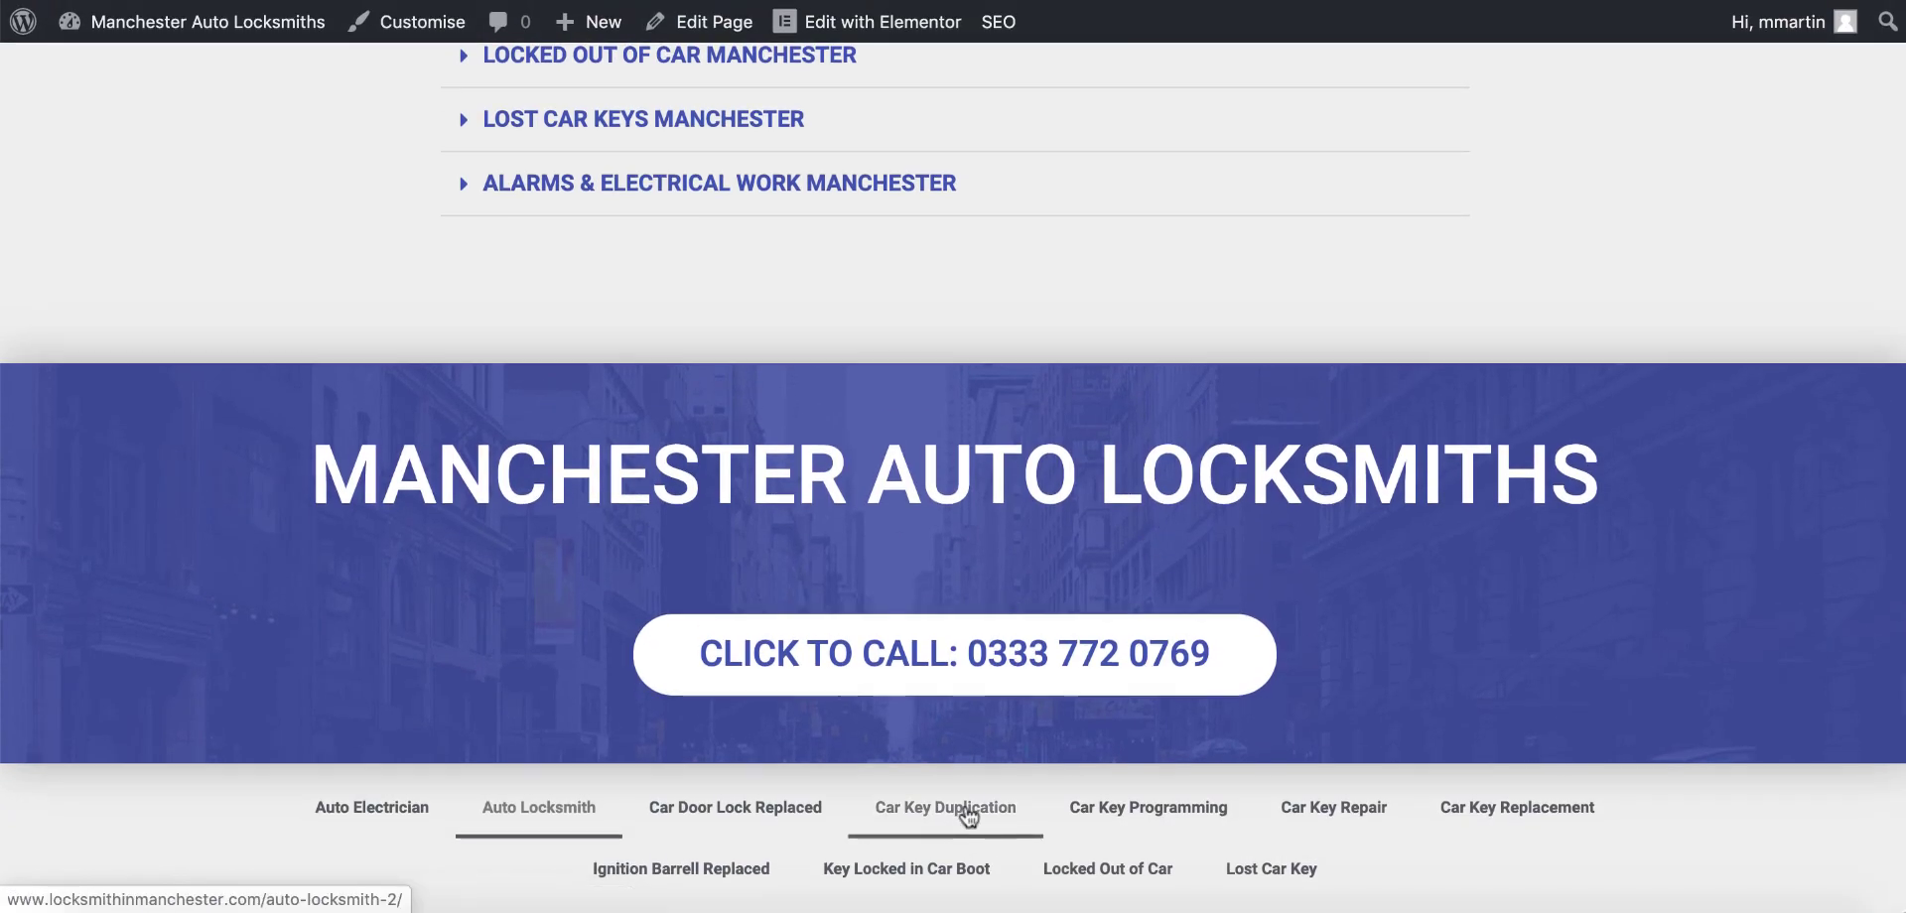
click(967, 816)
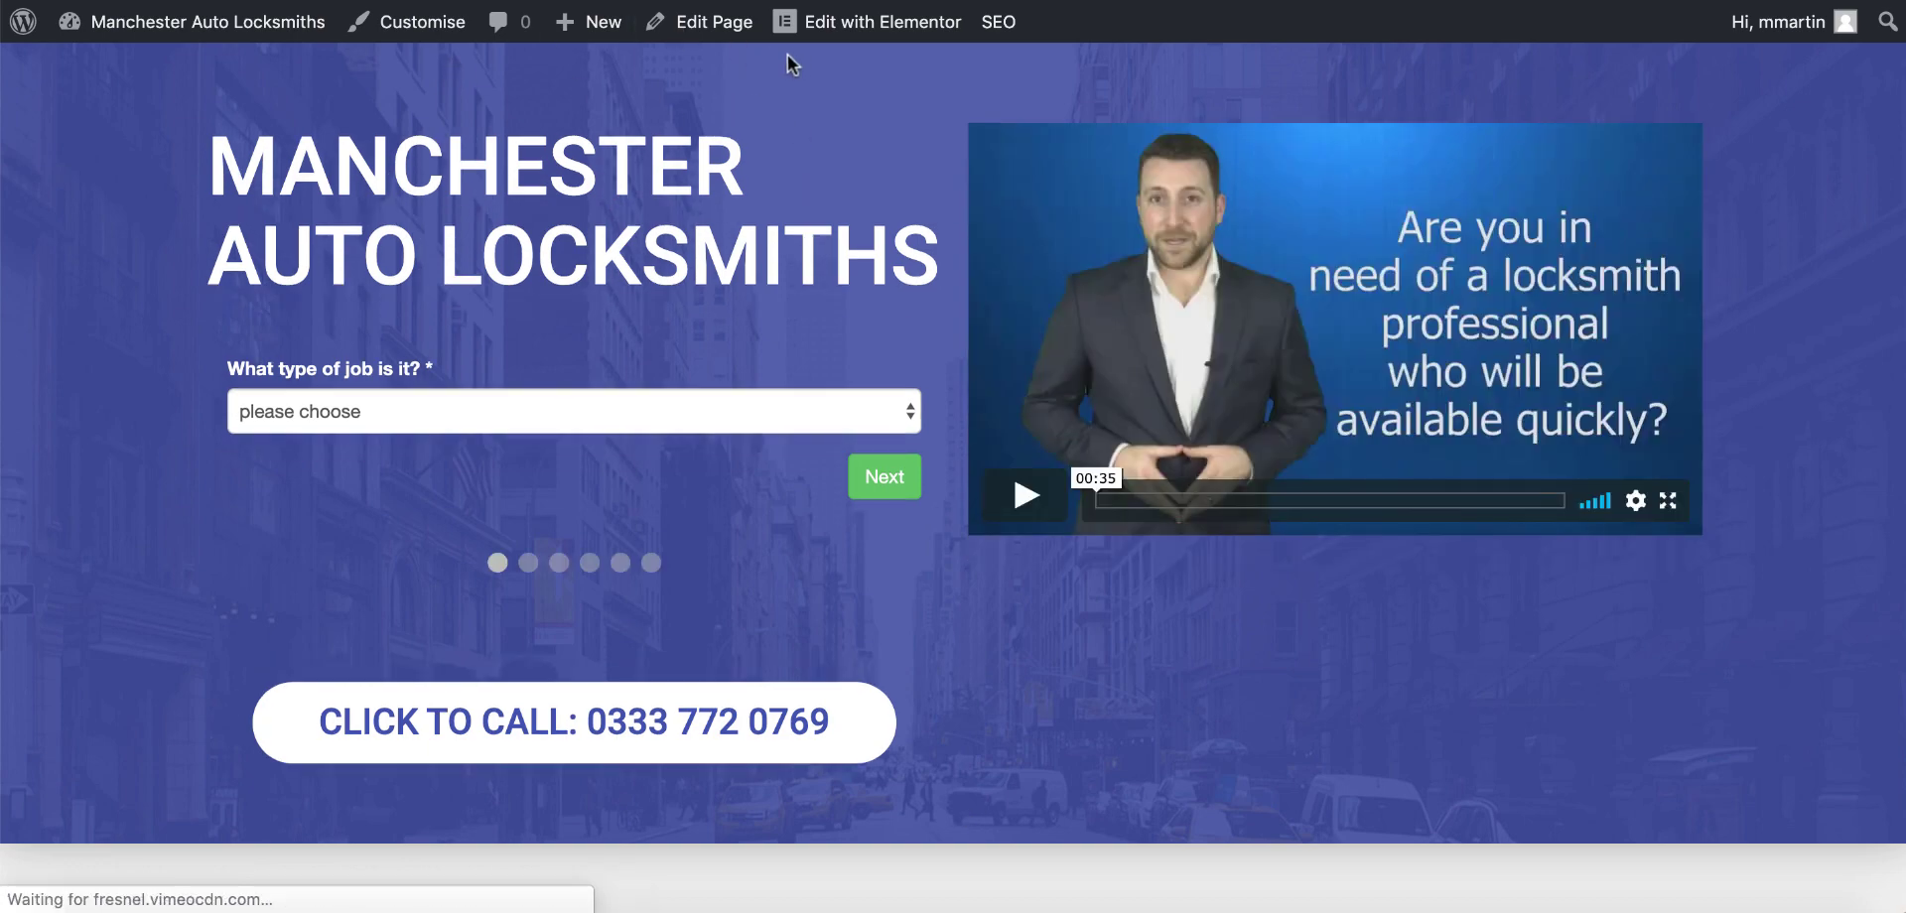
click(711, 35)
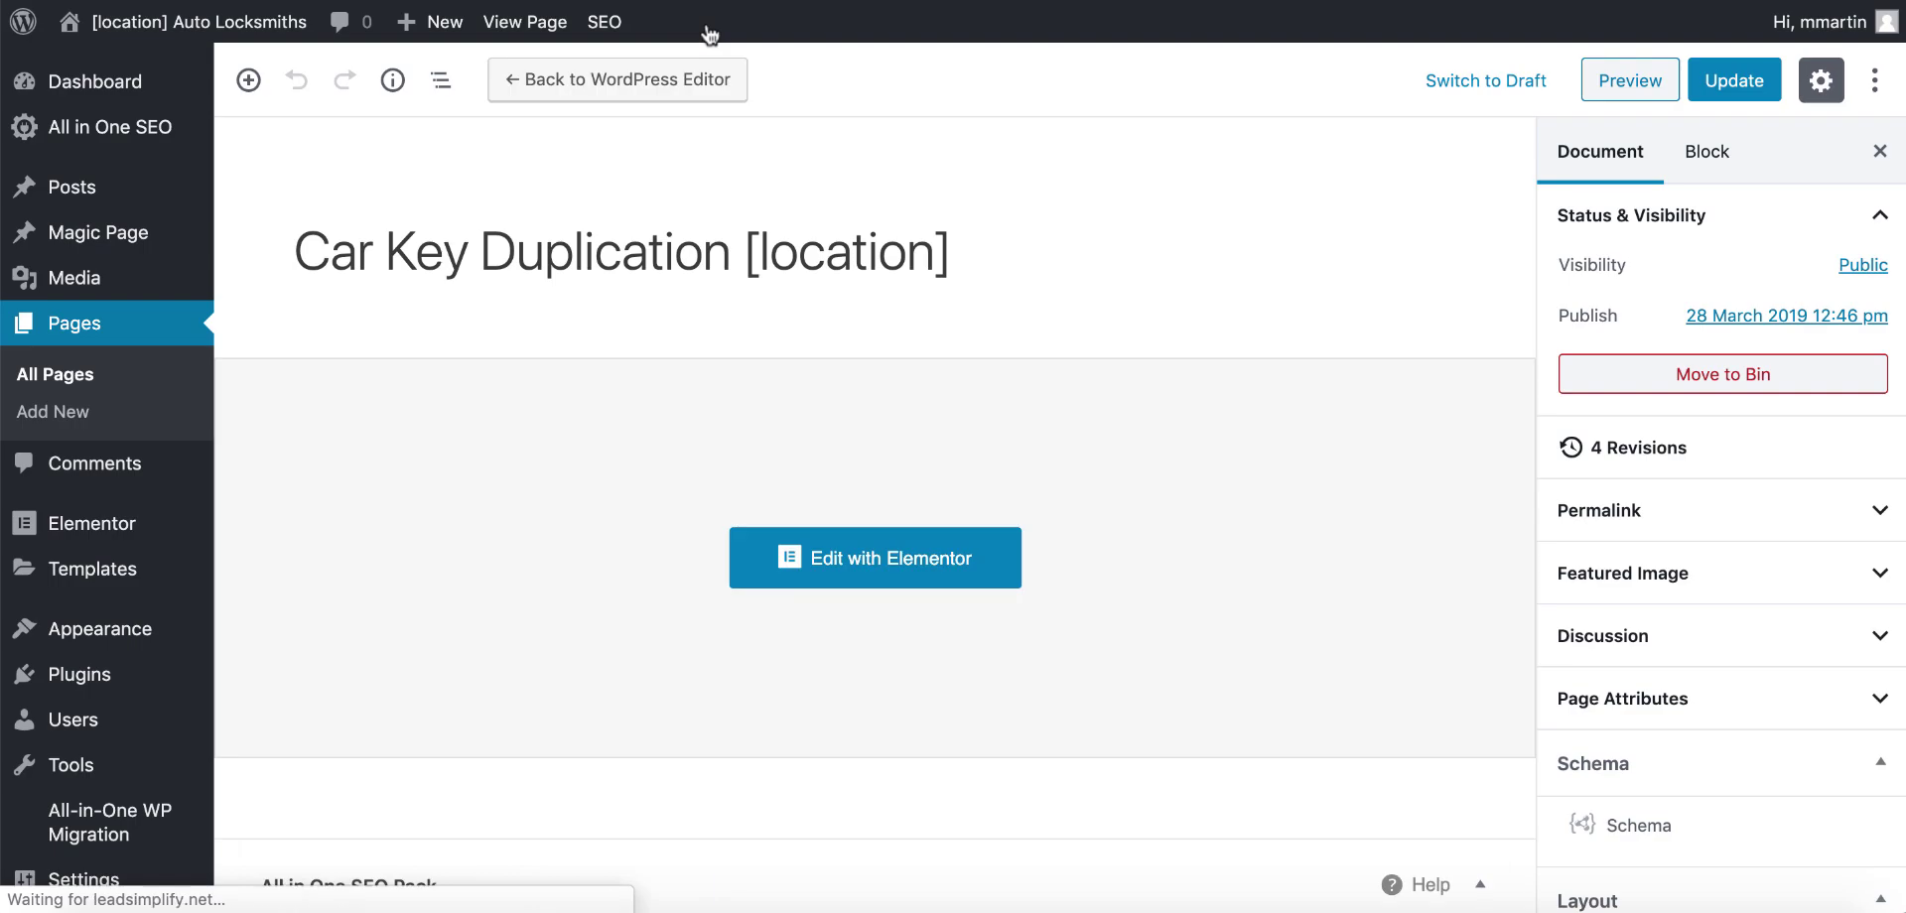
- Minimize the Service schema, paste the copied JSON-LD into the import, process it, and close without importing
click(1587, 824)
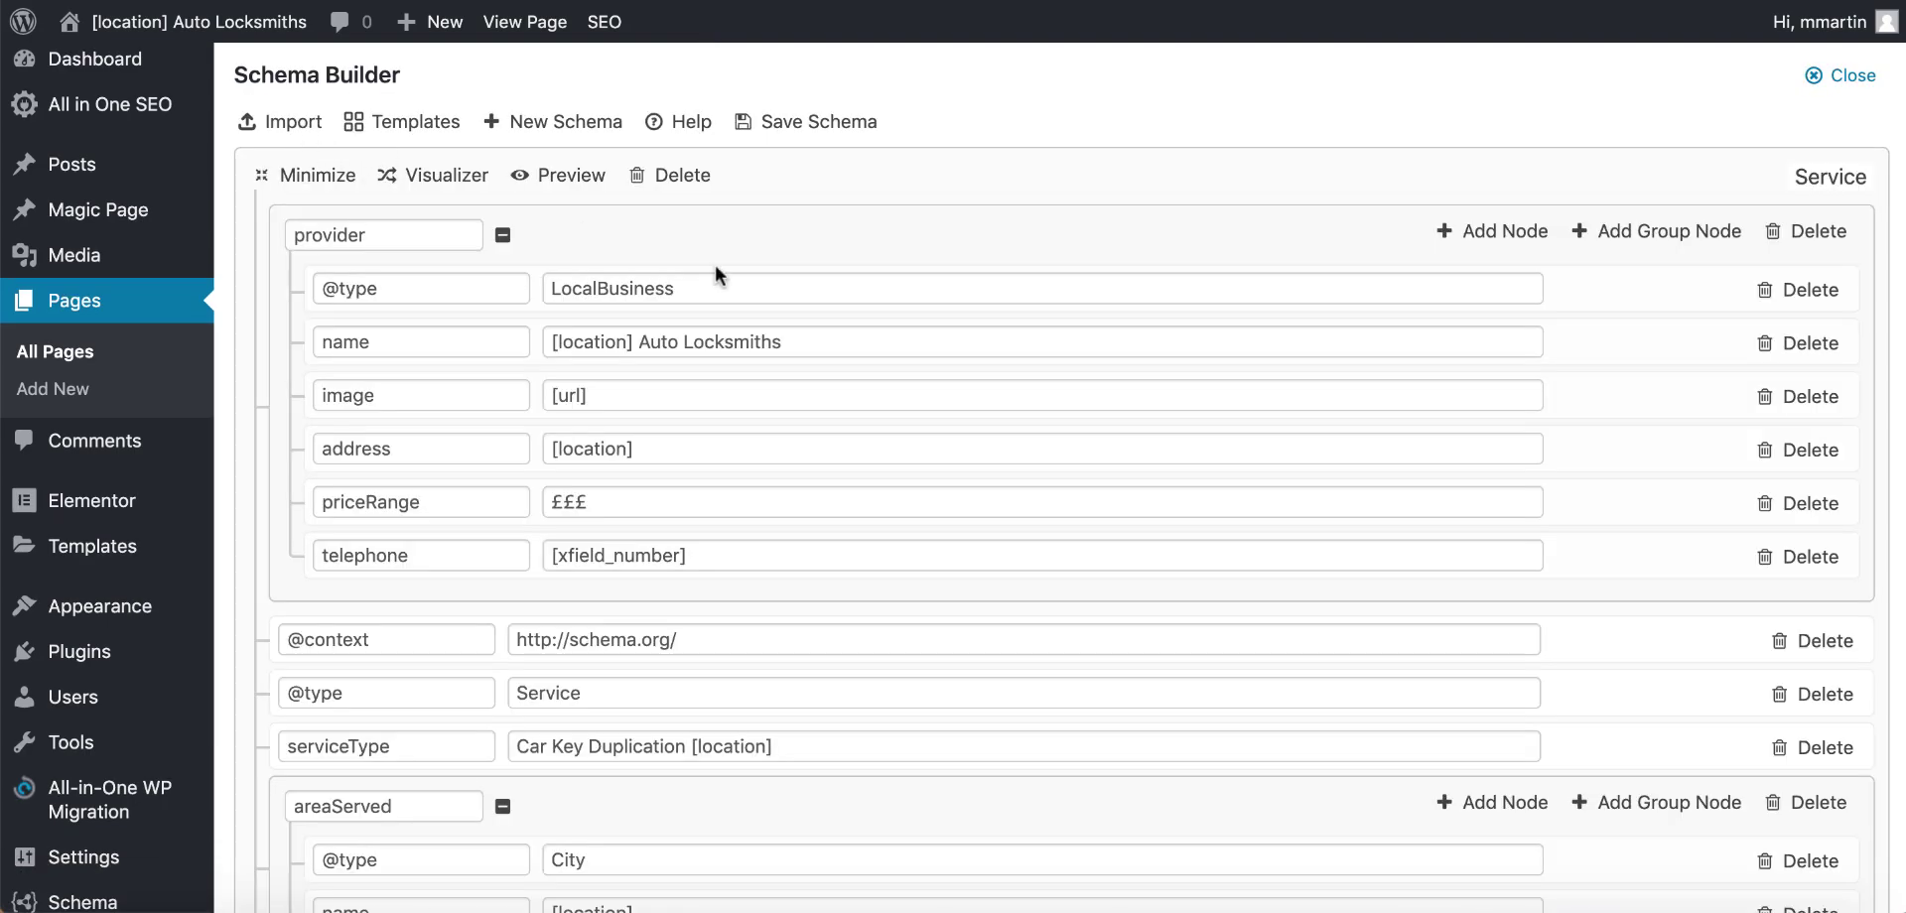
click(312, 179)
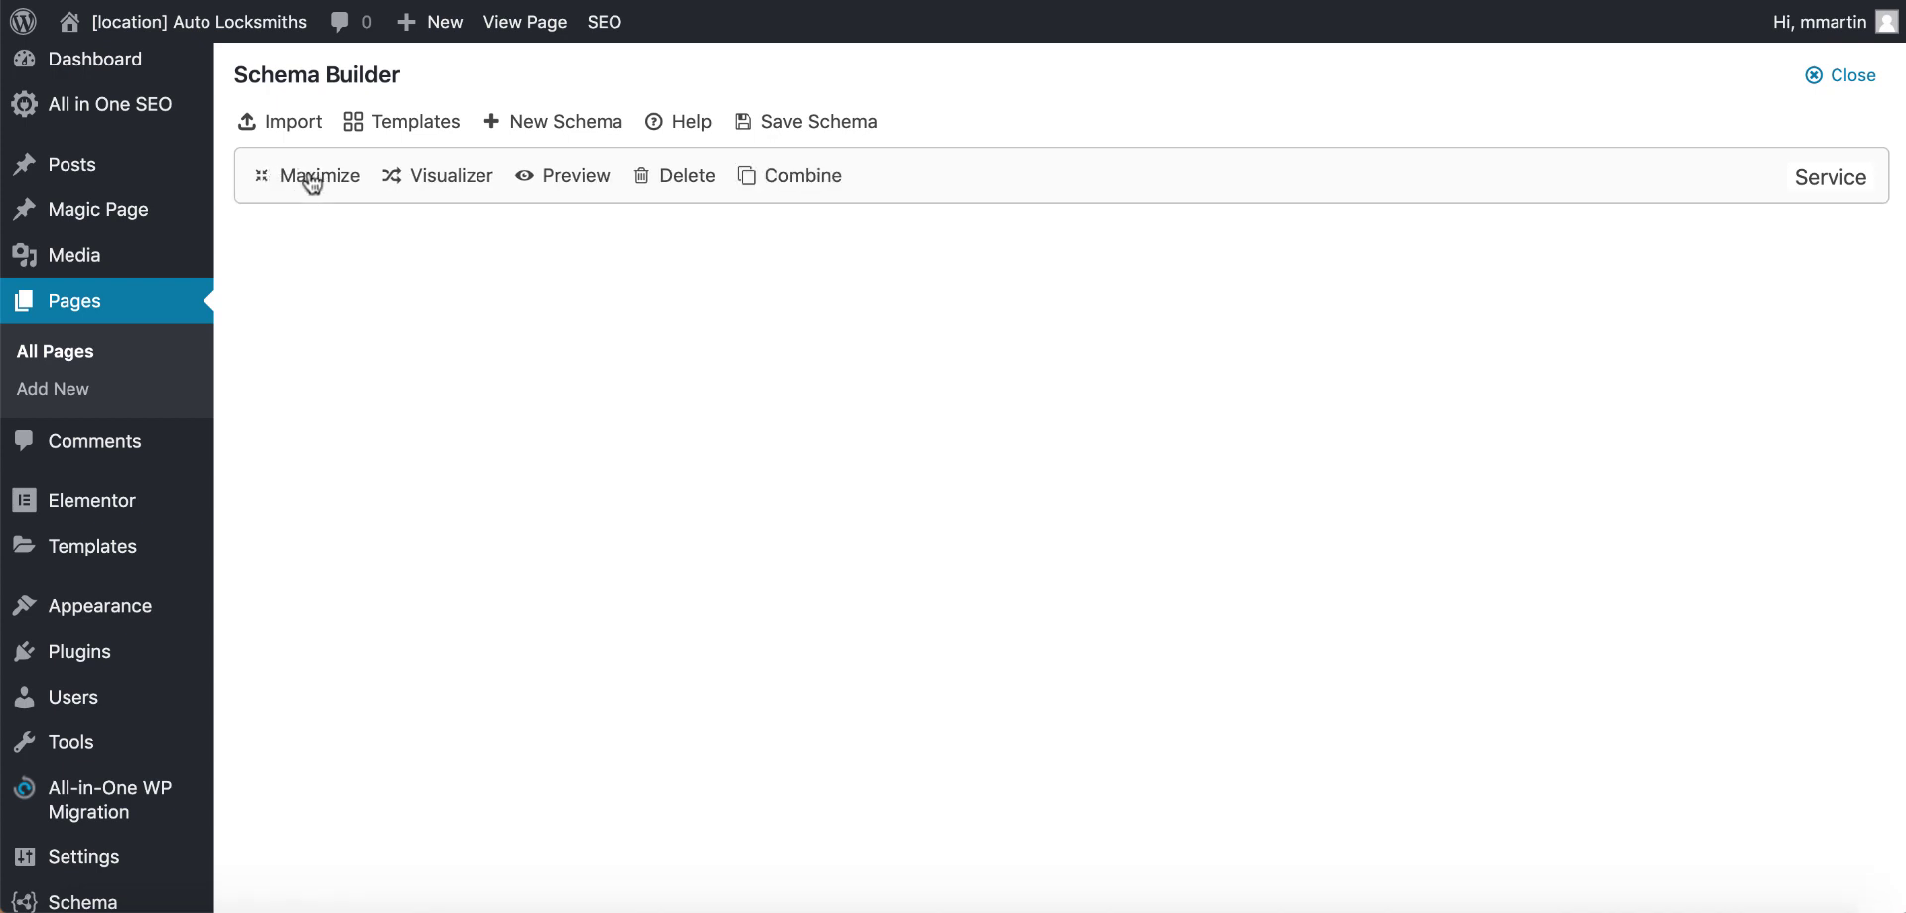
click(300, 121)
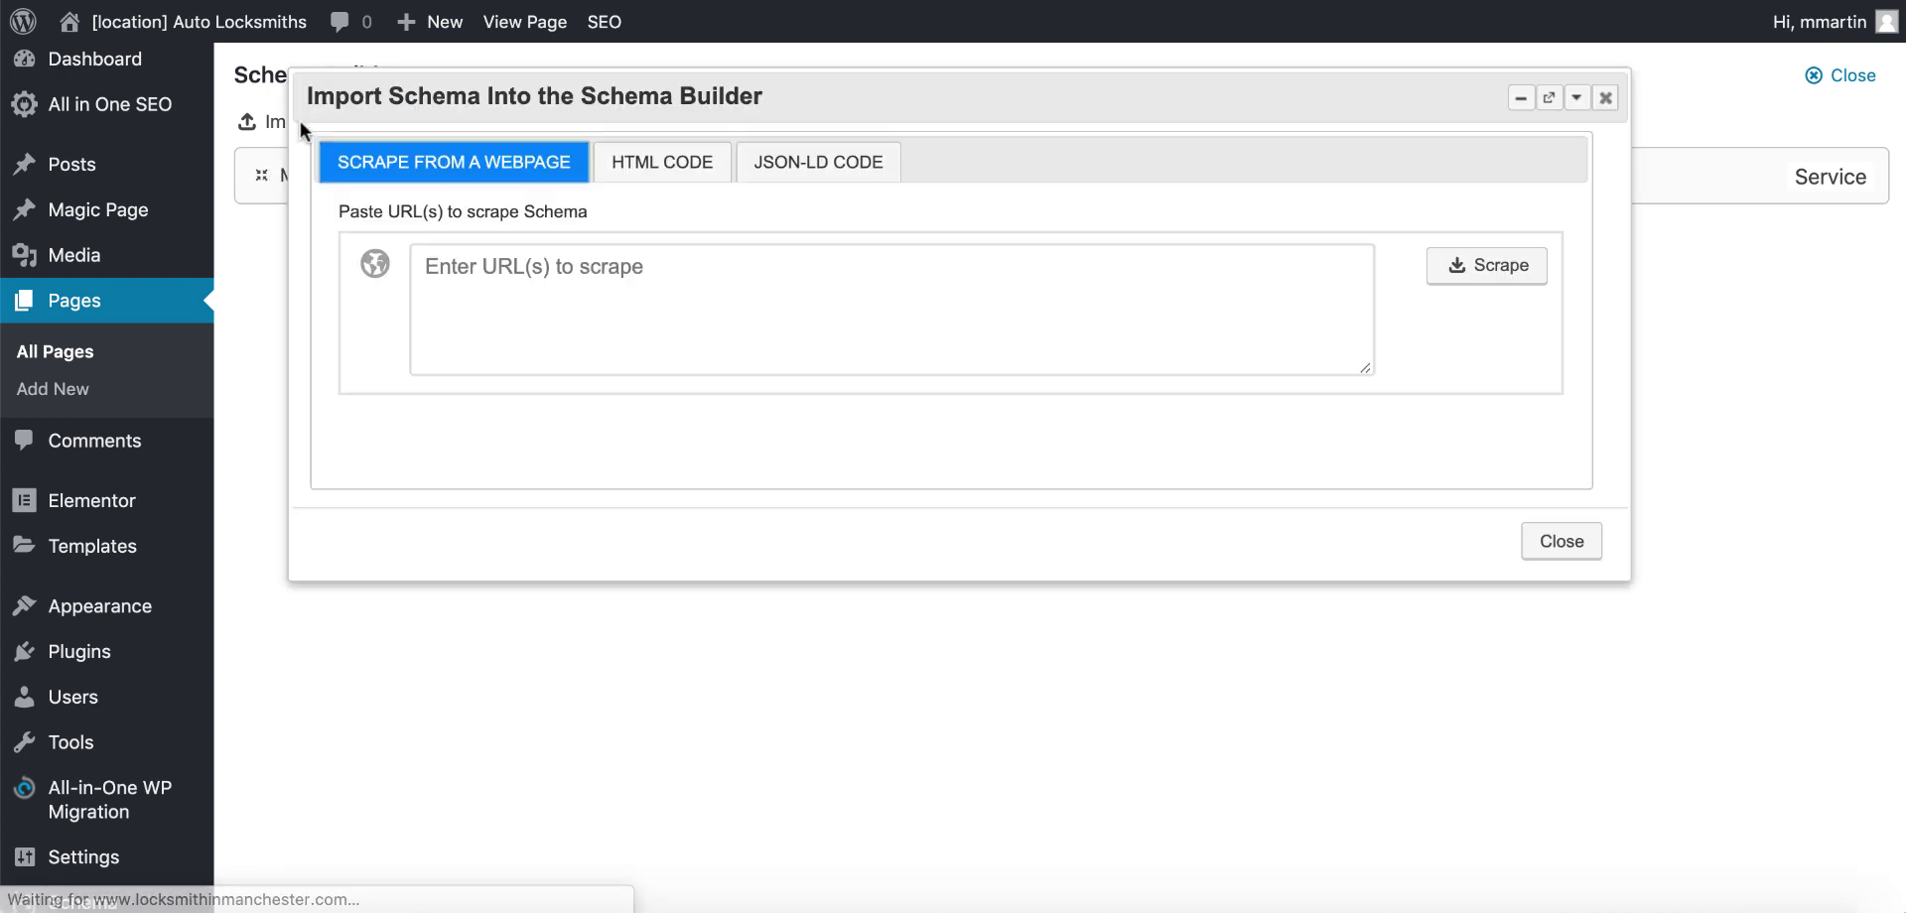
click(809, 164)
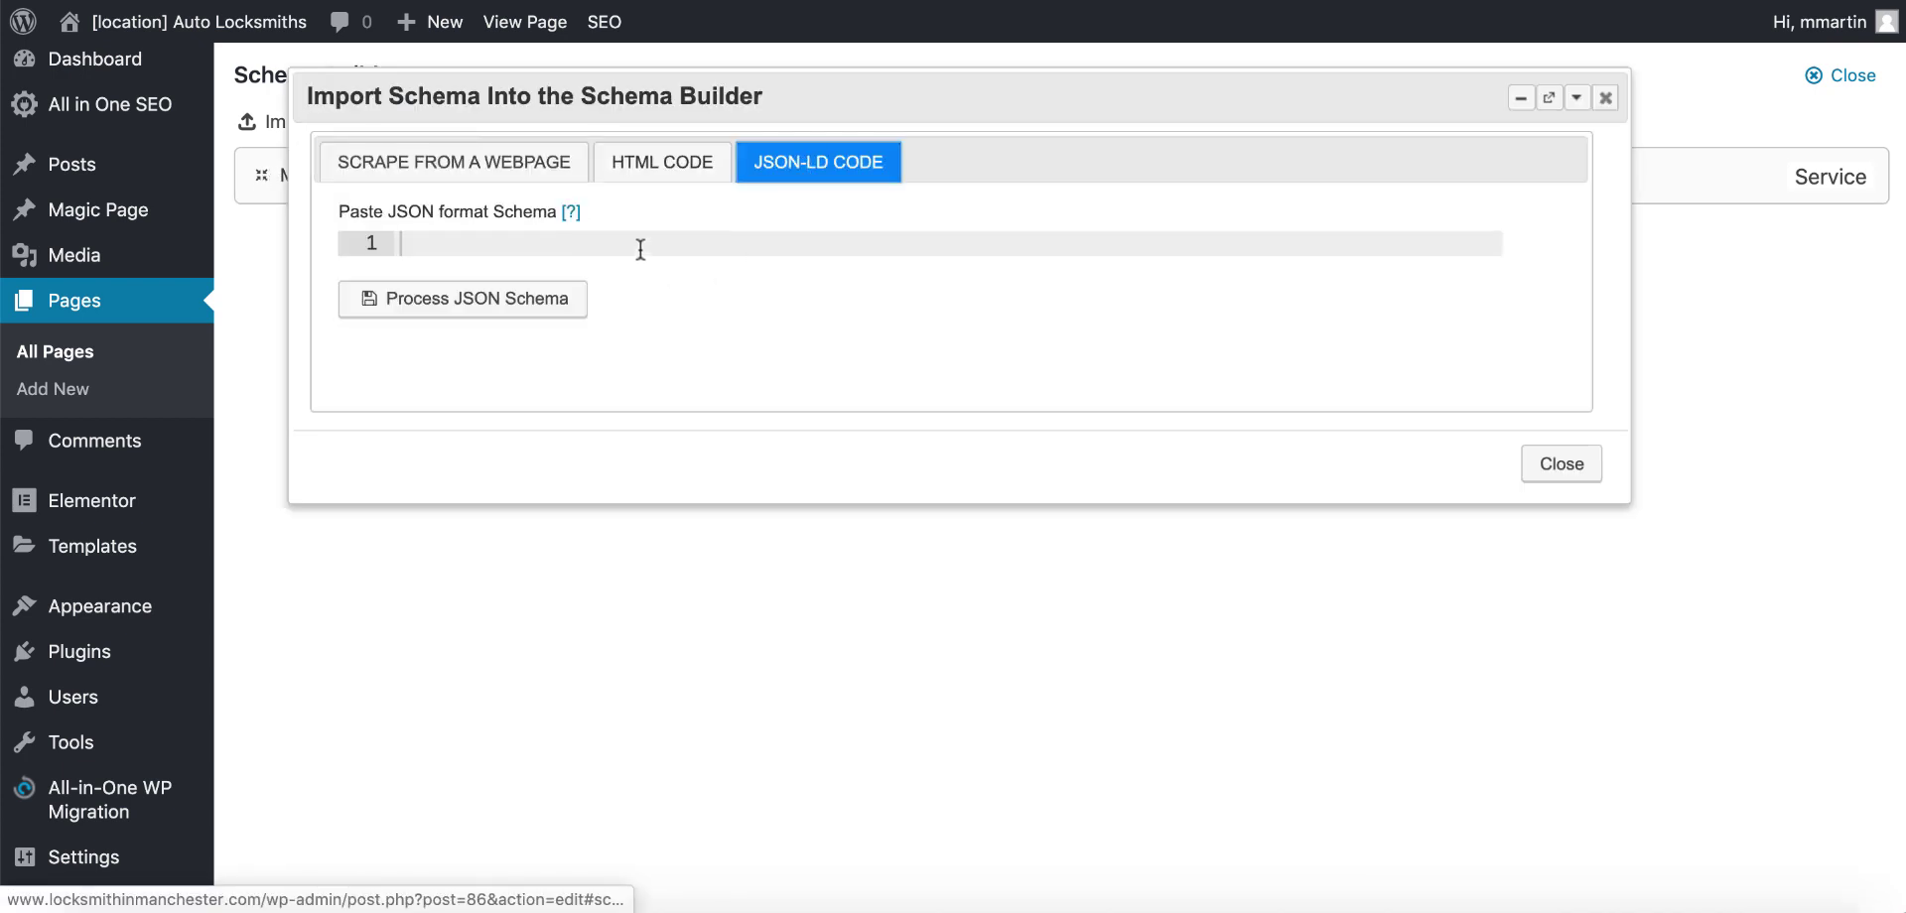
key(super+v)
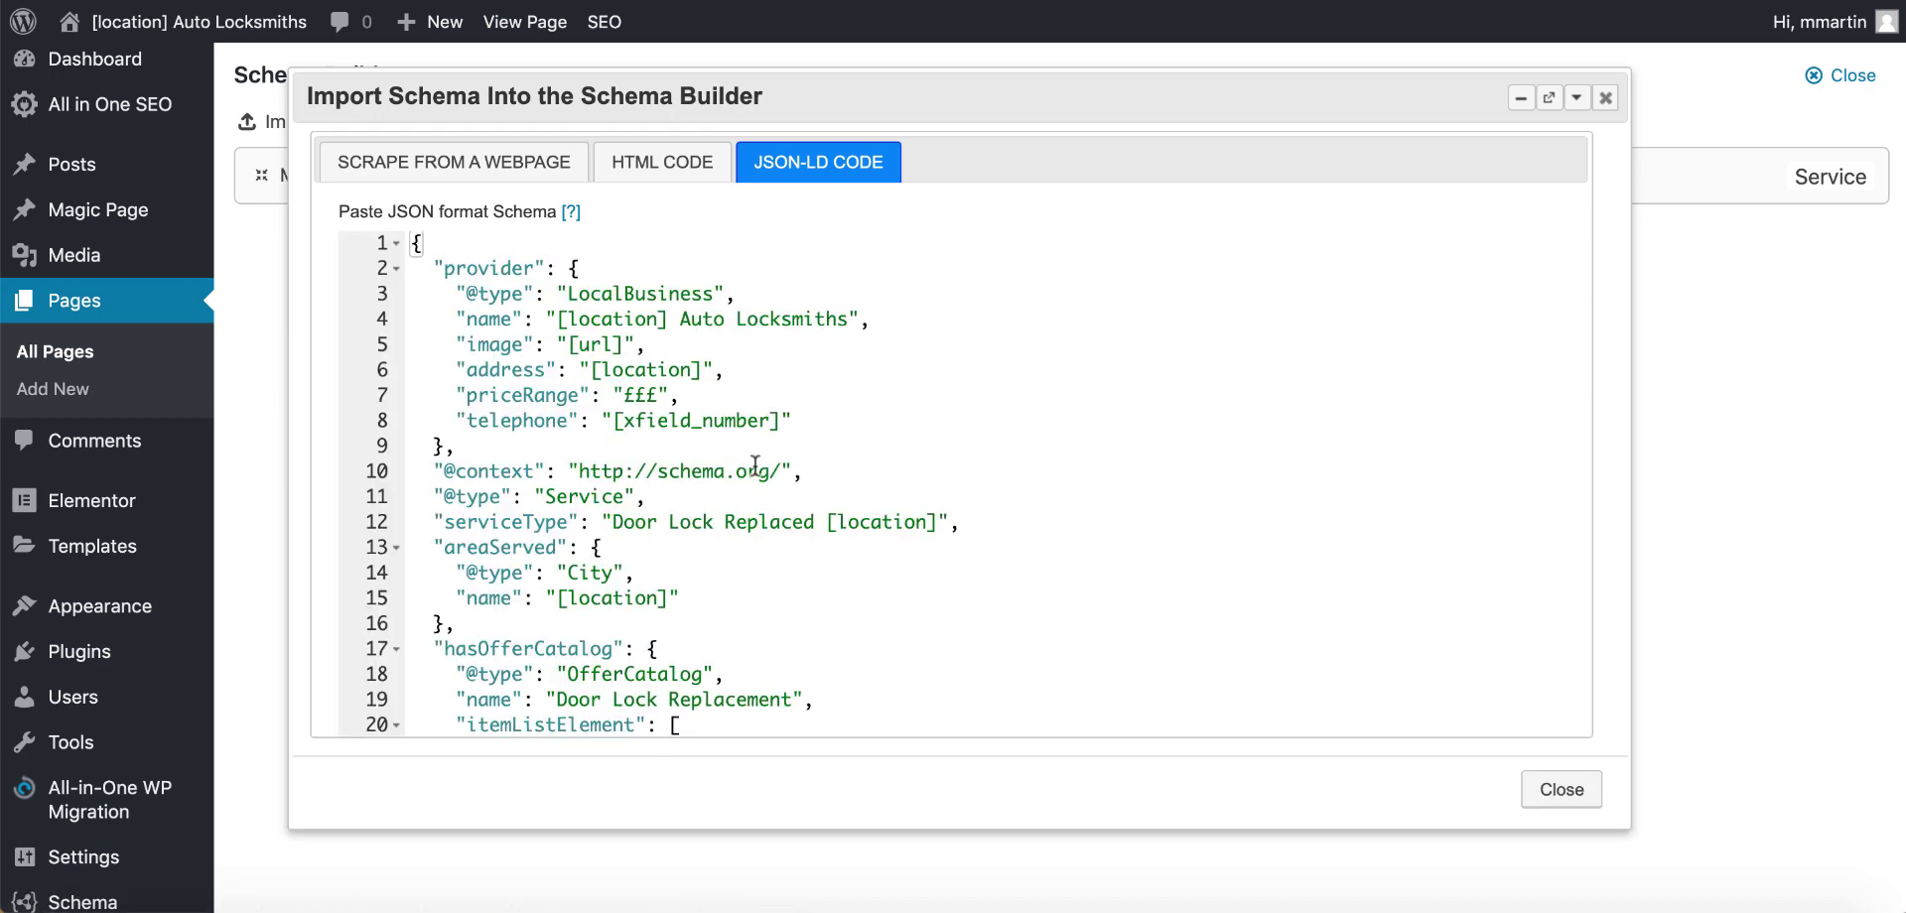
scroll(897, 491, down, 5)
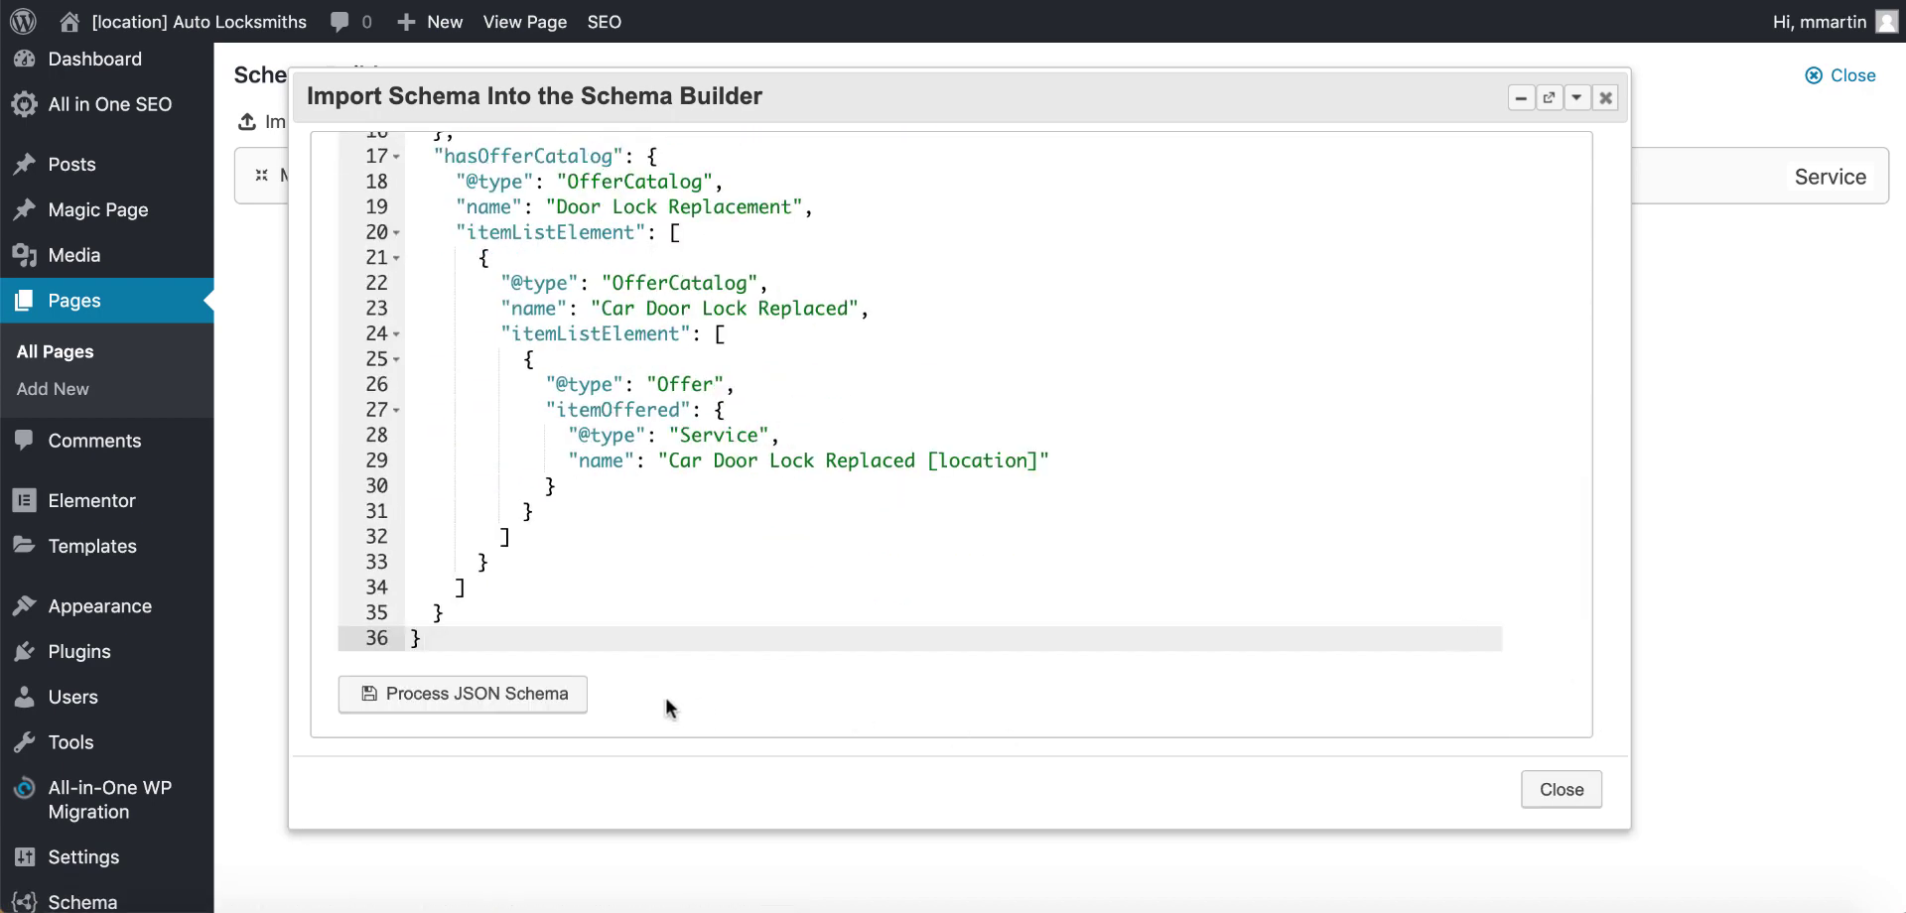
click(556, 693)
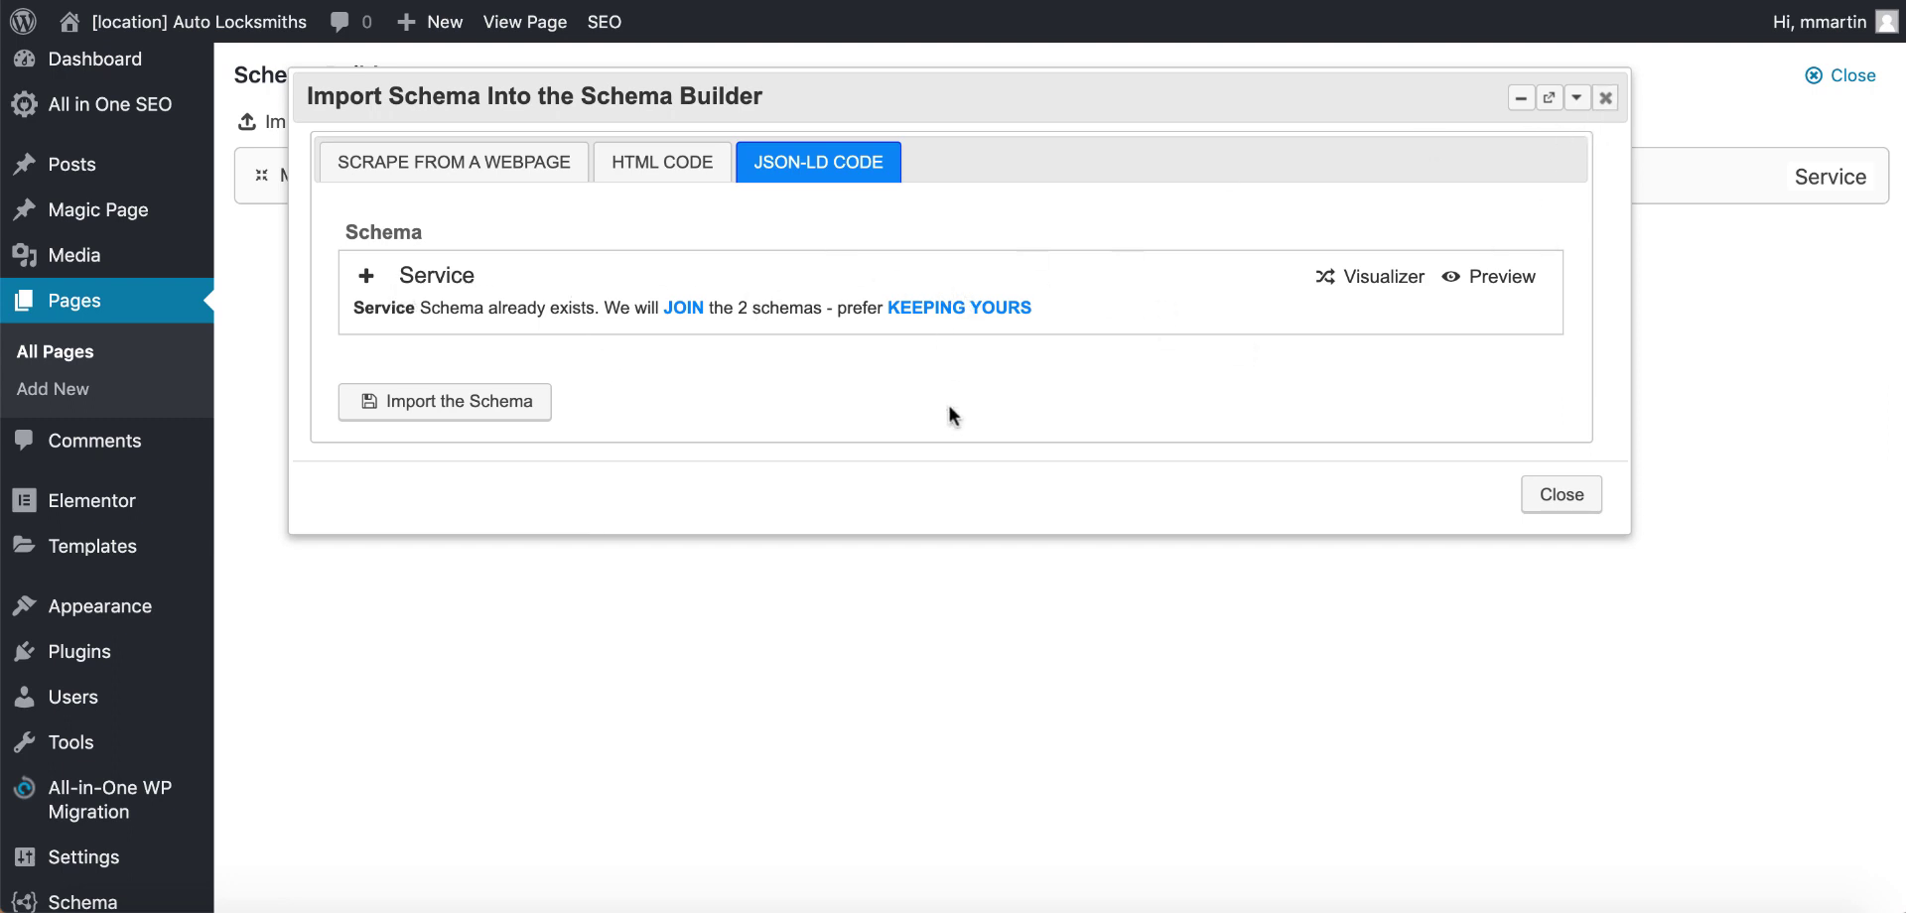
click(1607, 101)
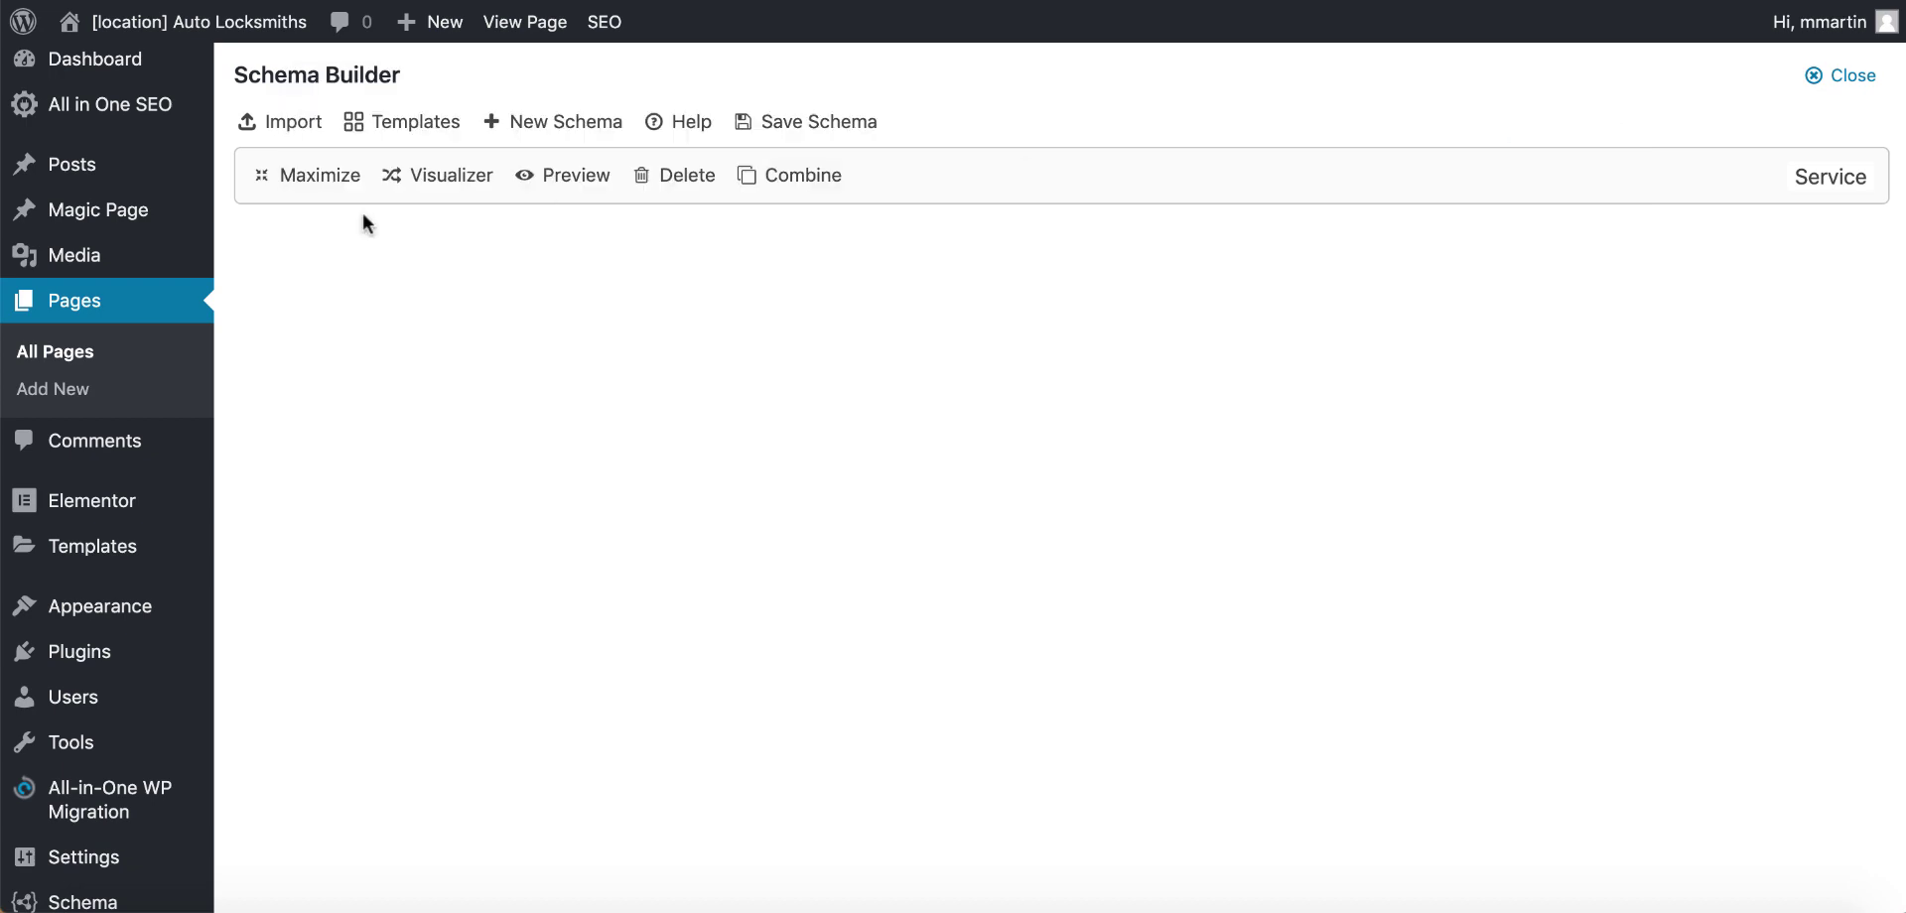
click(300, 181)
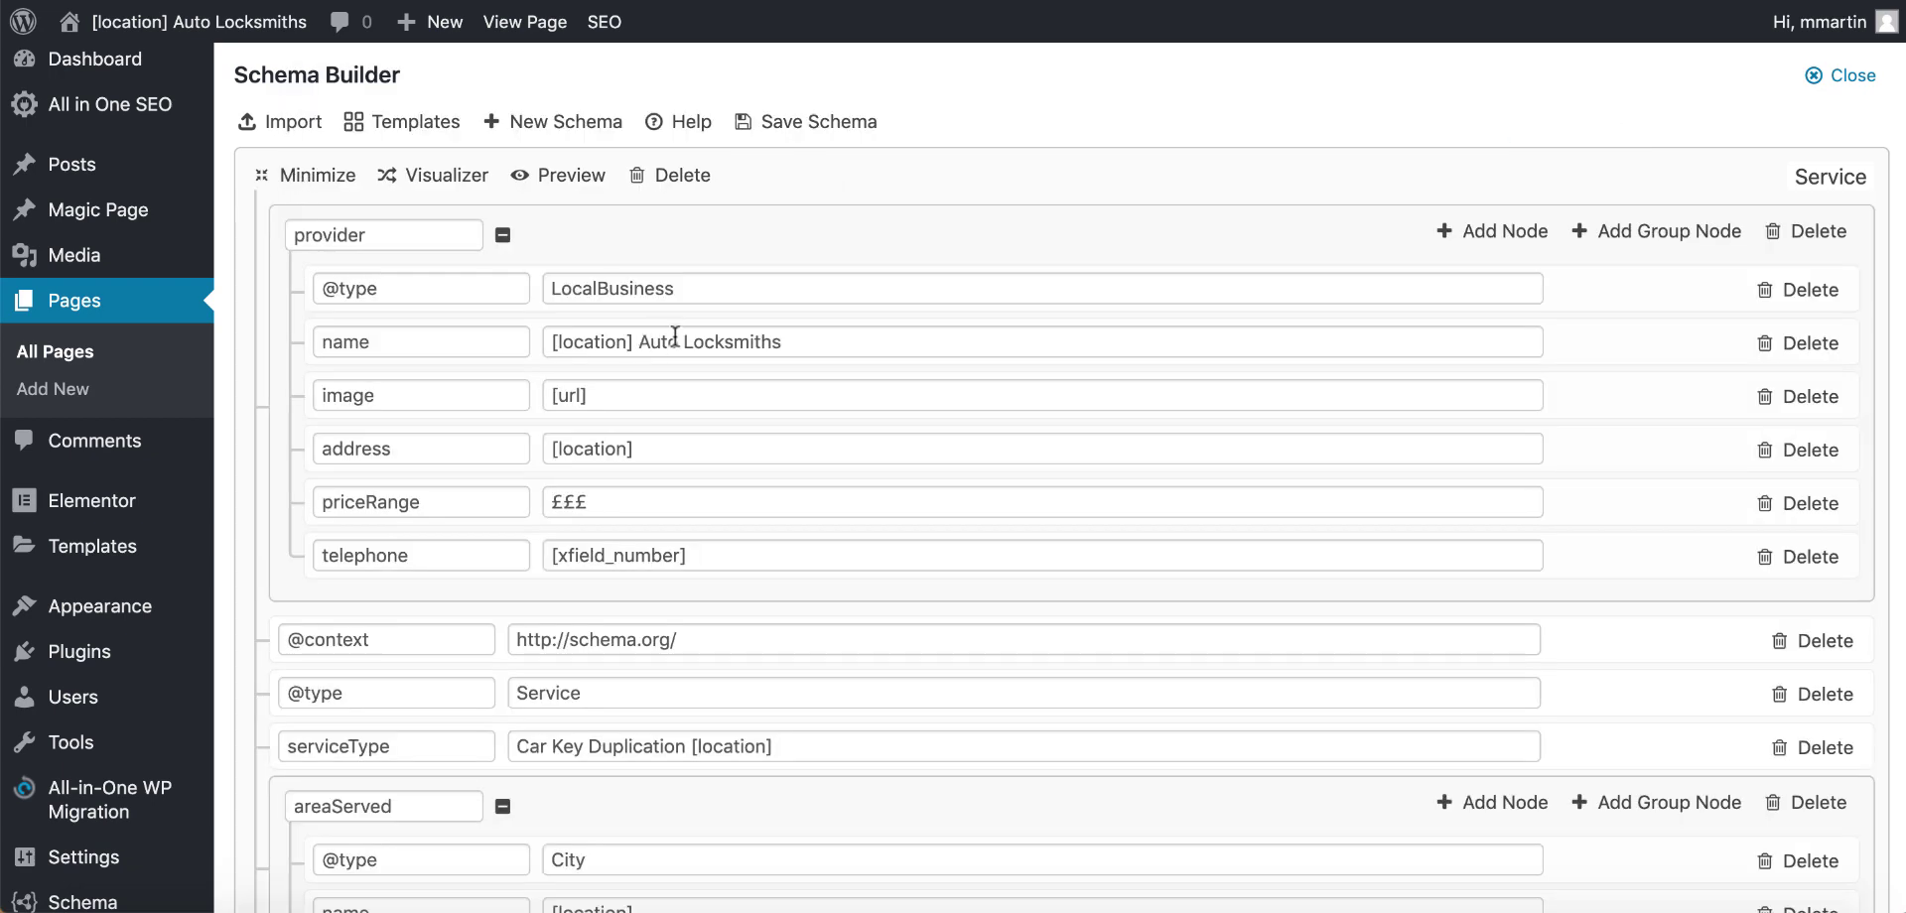
scroll(838, 411, down, 1)
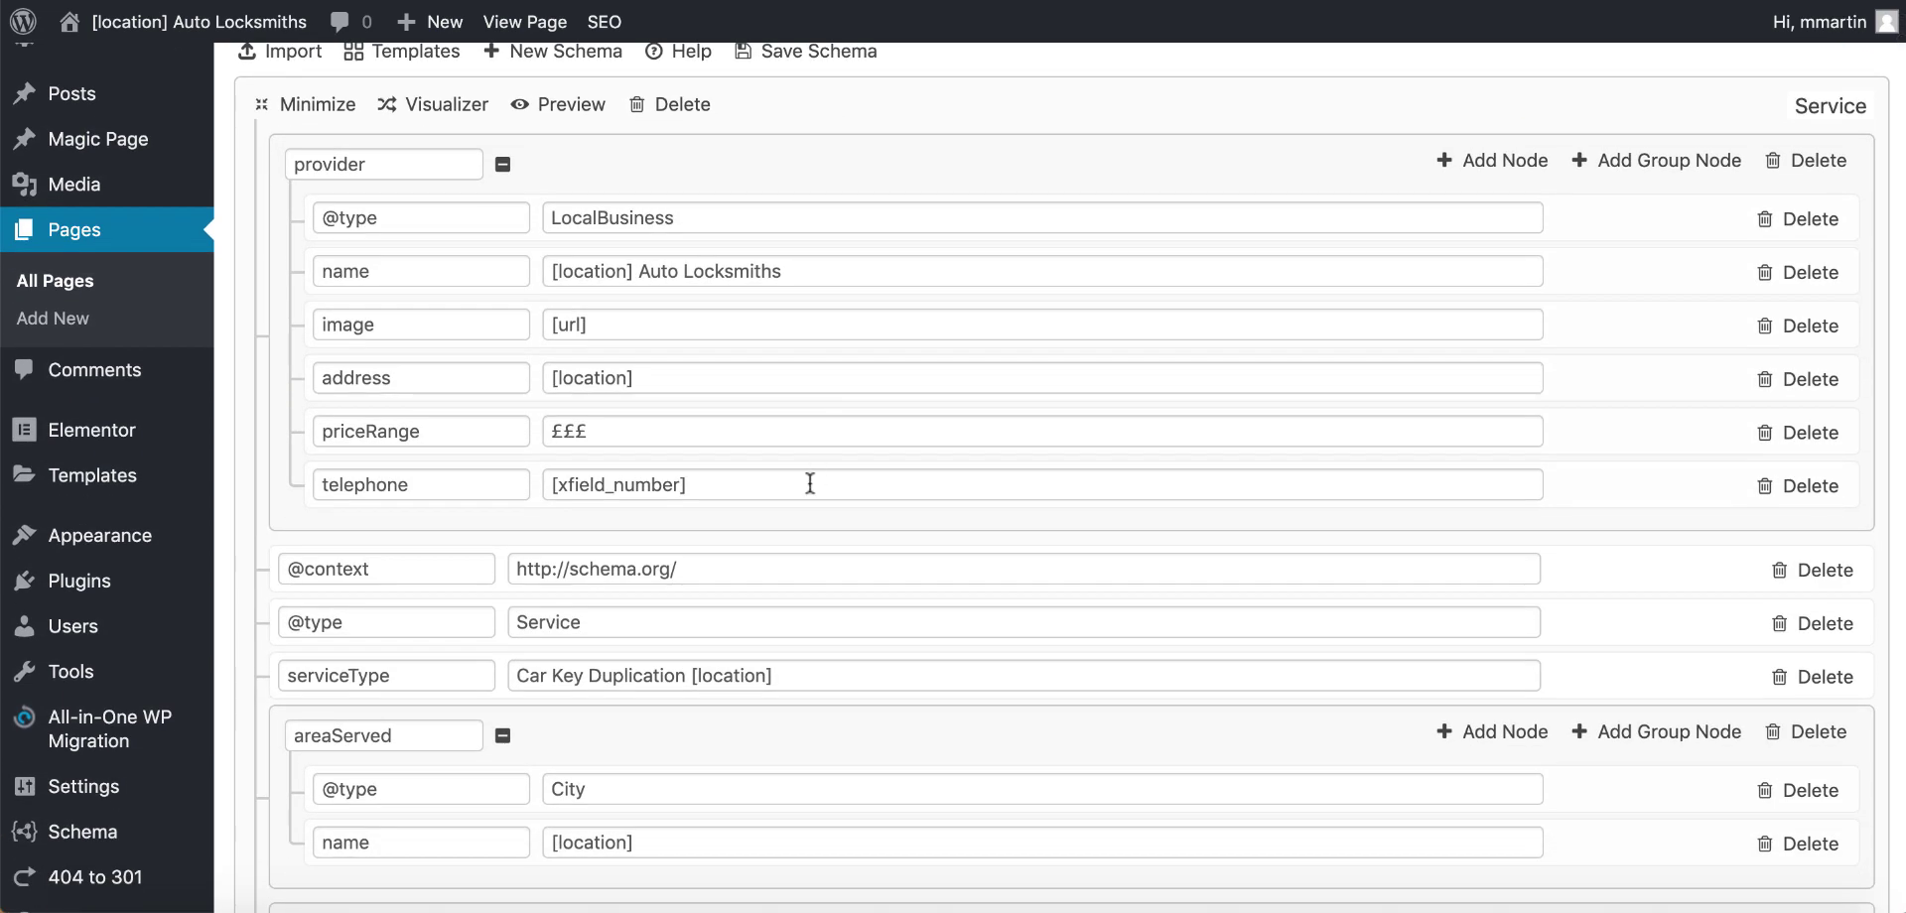
scroll(810, 484, down, 3)
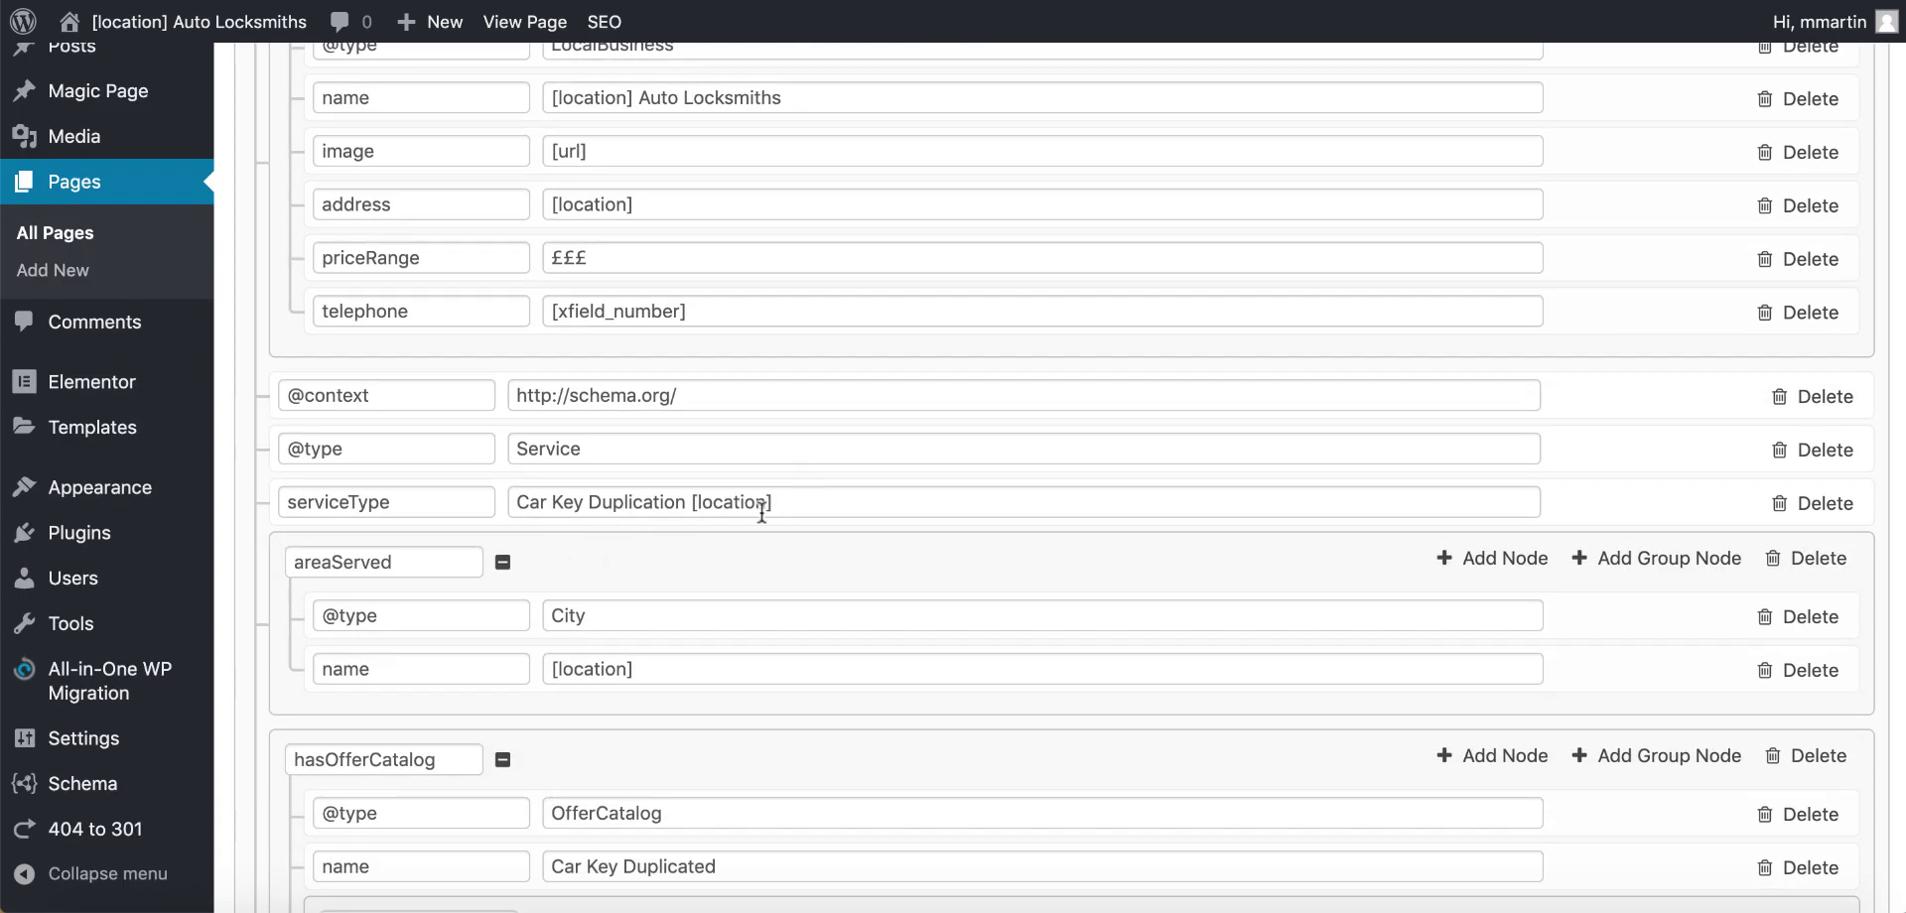
scroll(665, 407, down, 4)
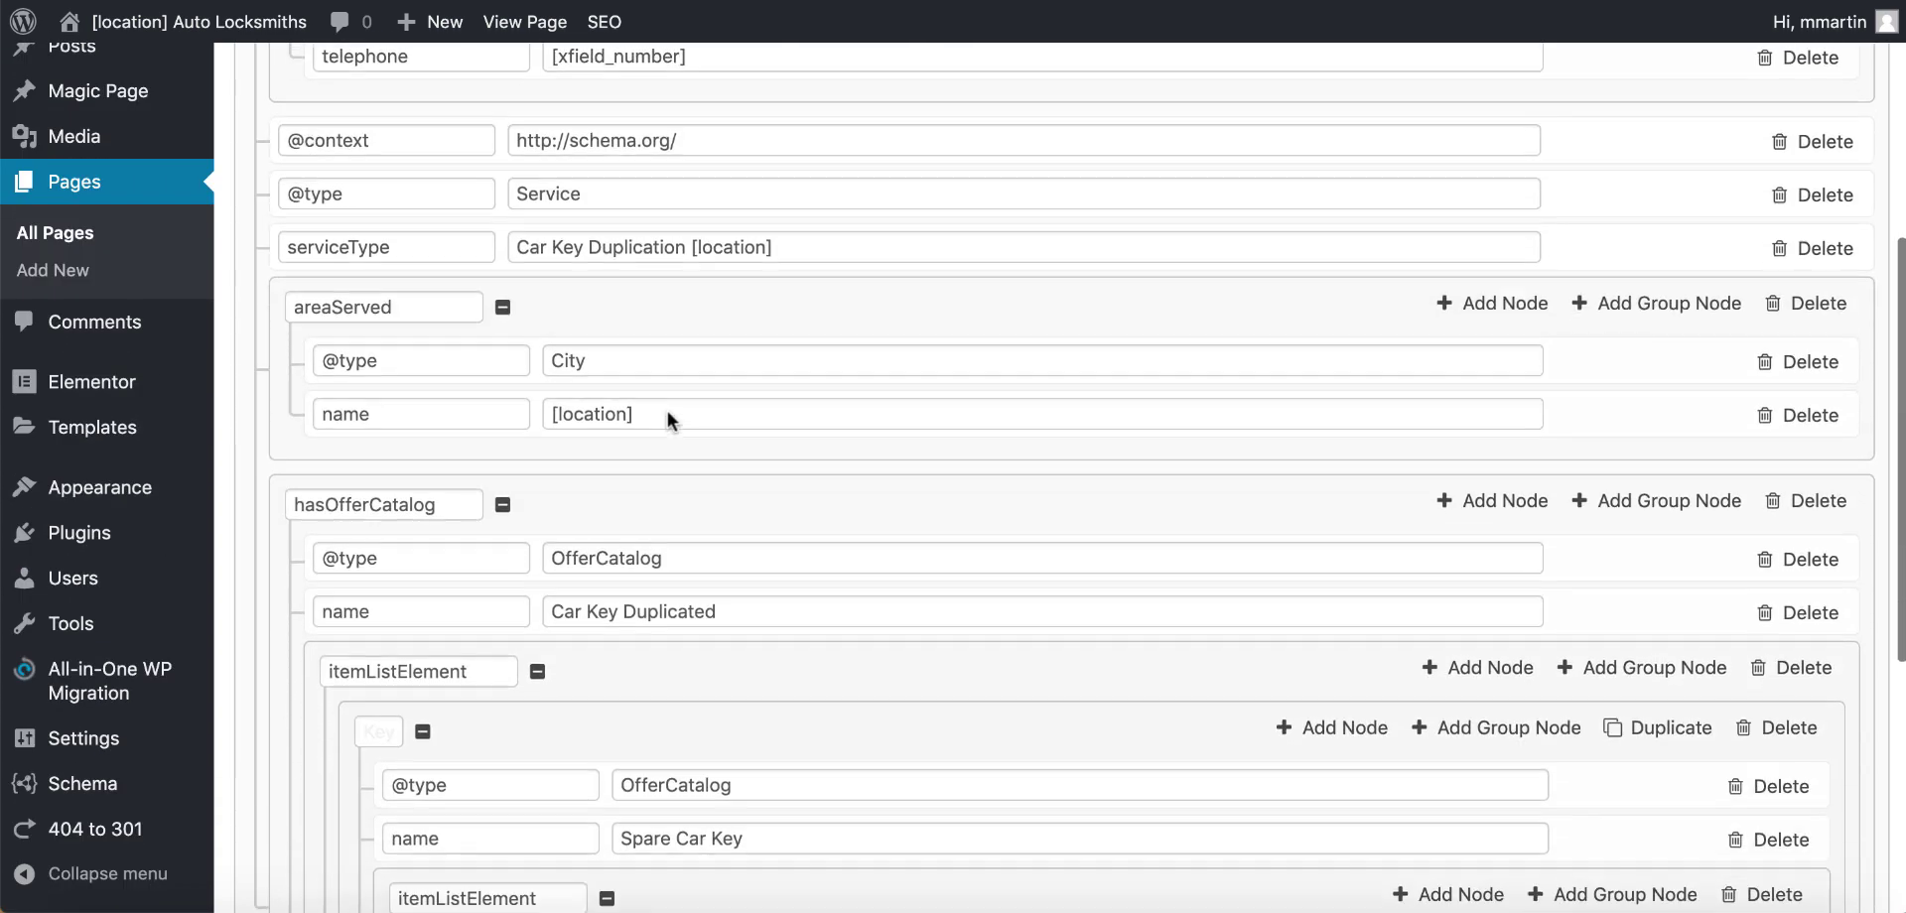
scroll(754, 466, down, 3)
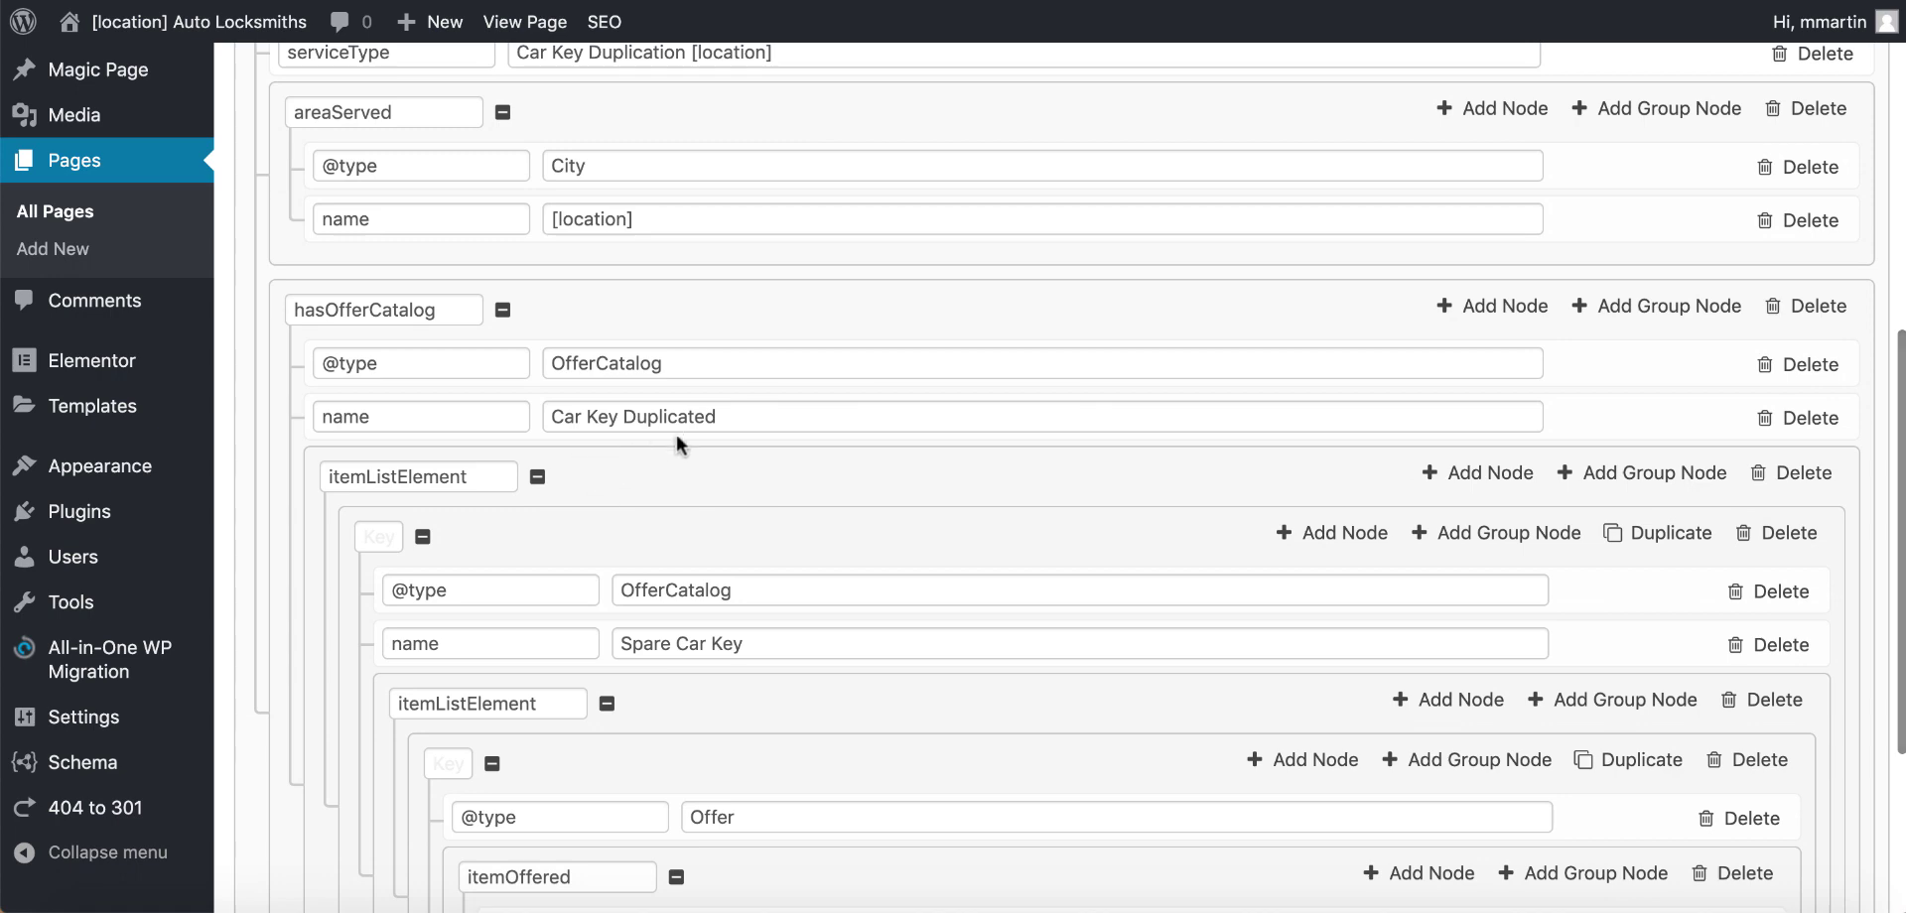
scroll(738, 423, down, 5)
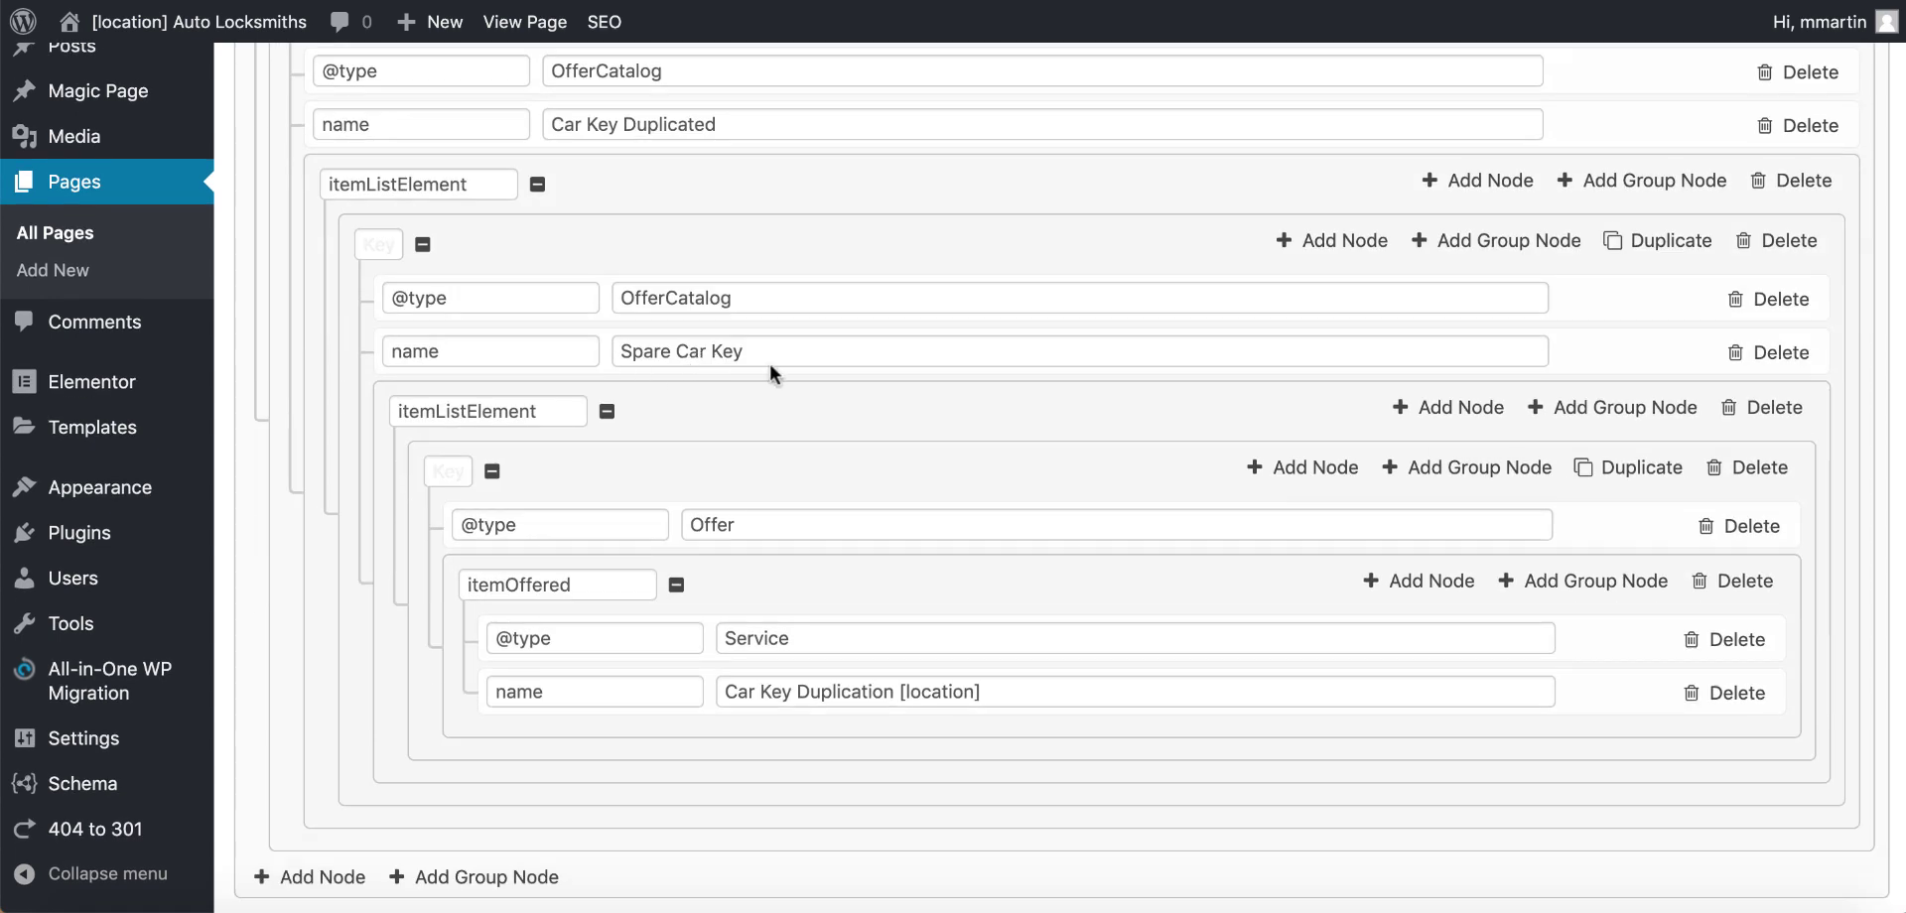
scroll(794, 467, down, 1)
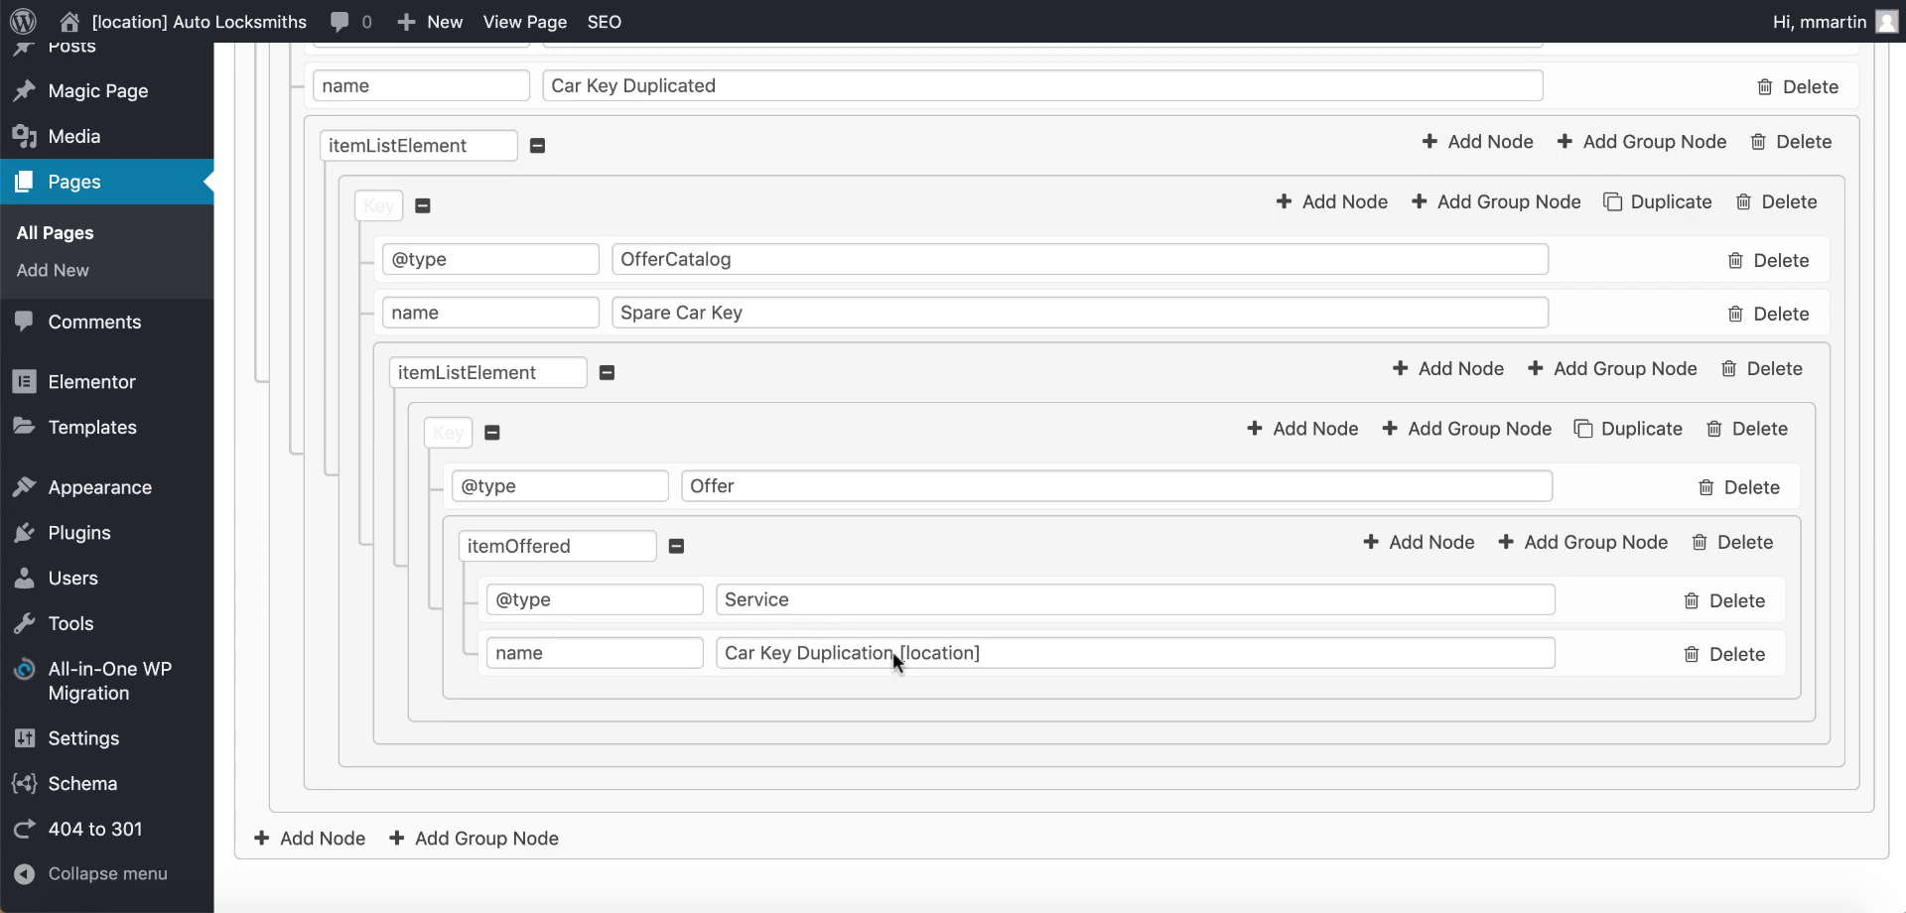
scroll(1032, 653, up, 15)
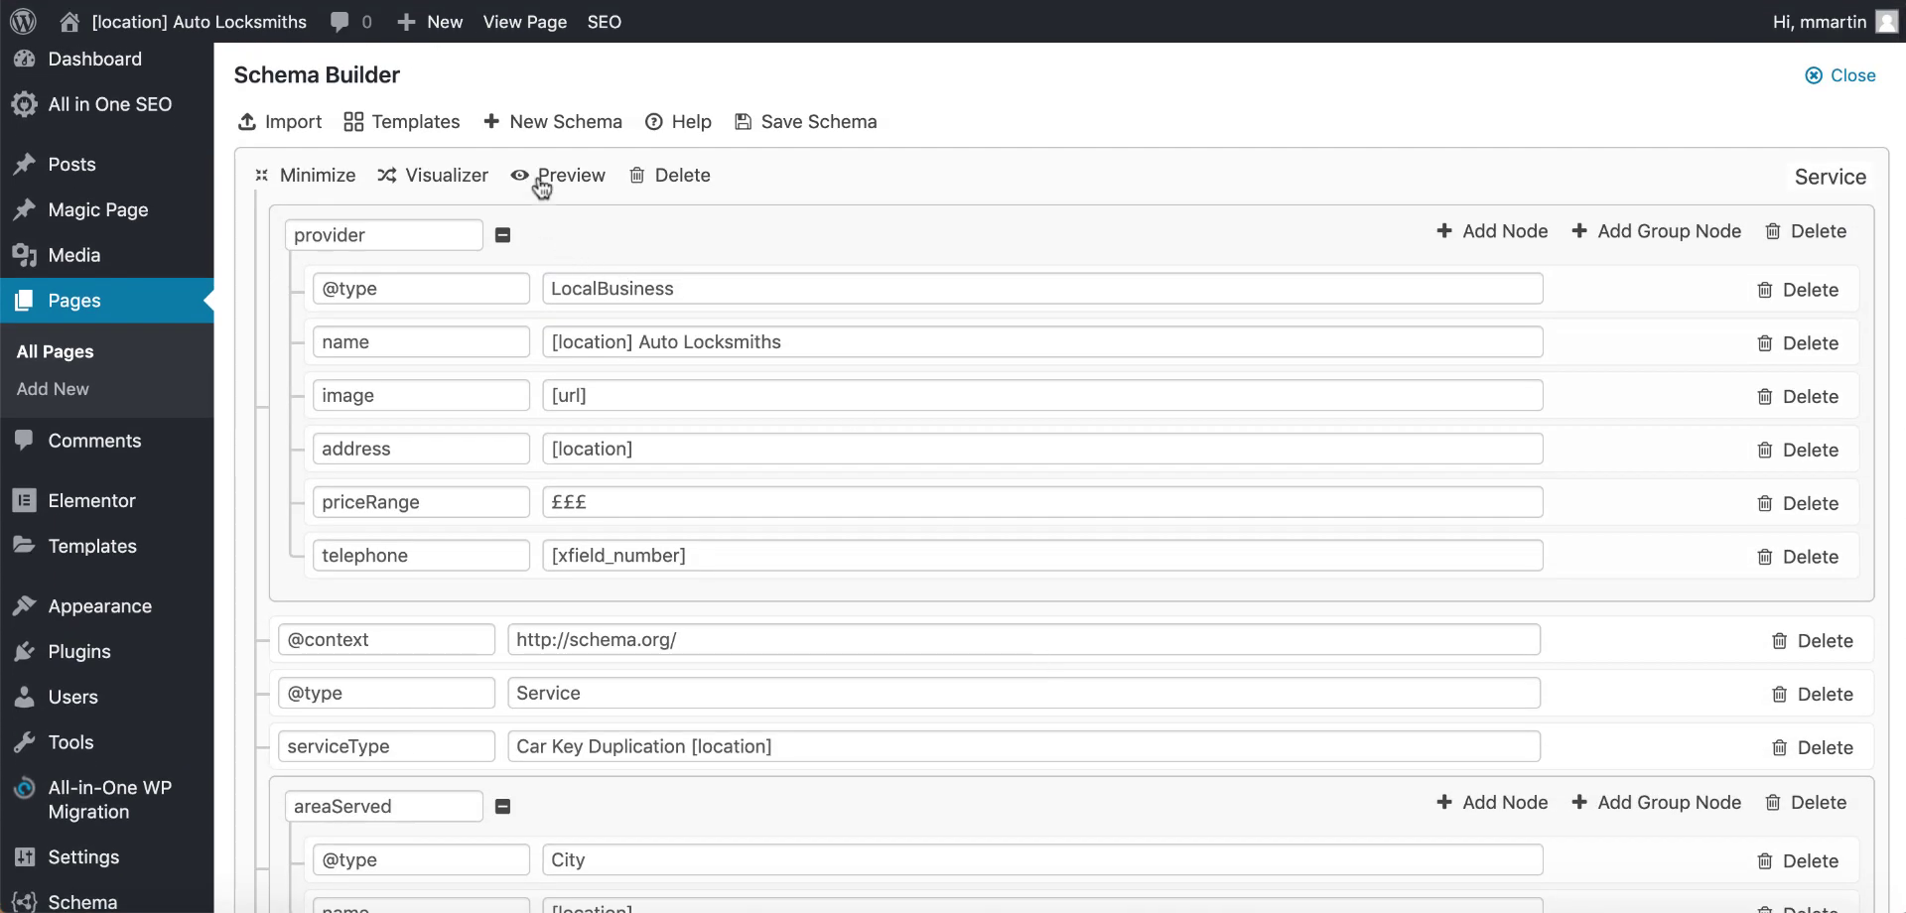
- Open the Car Key Programming [location] page from the live site in the editor
click(214, 35)
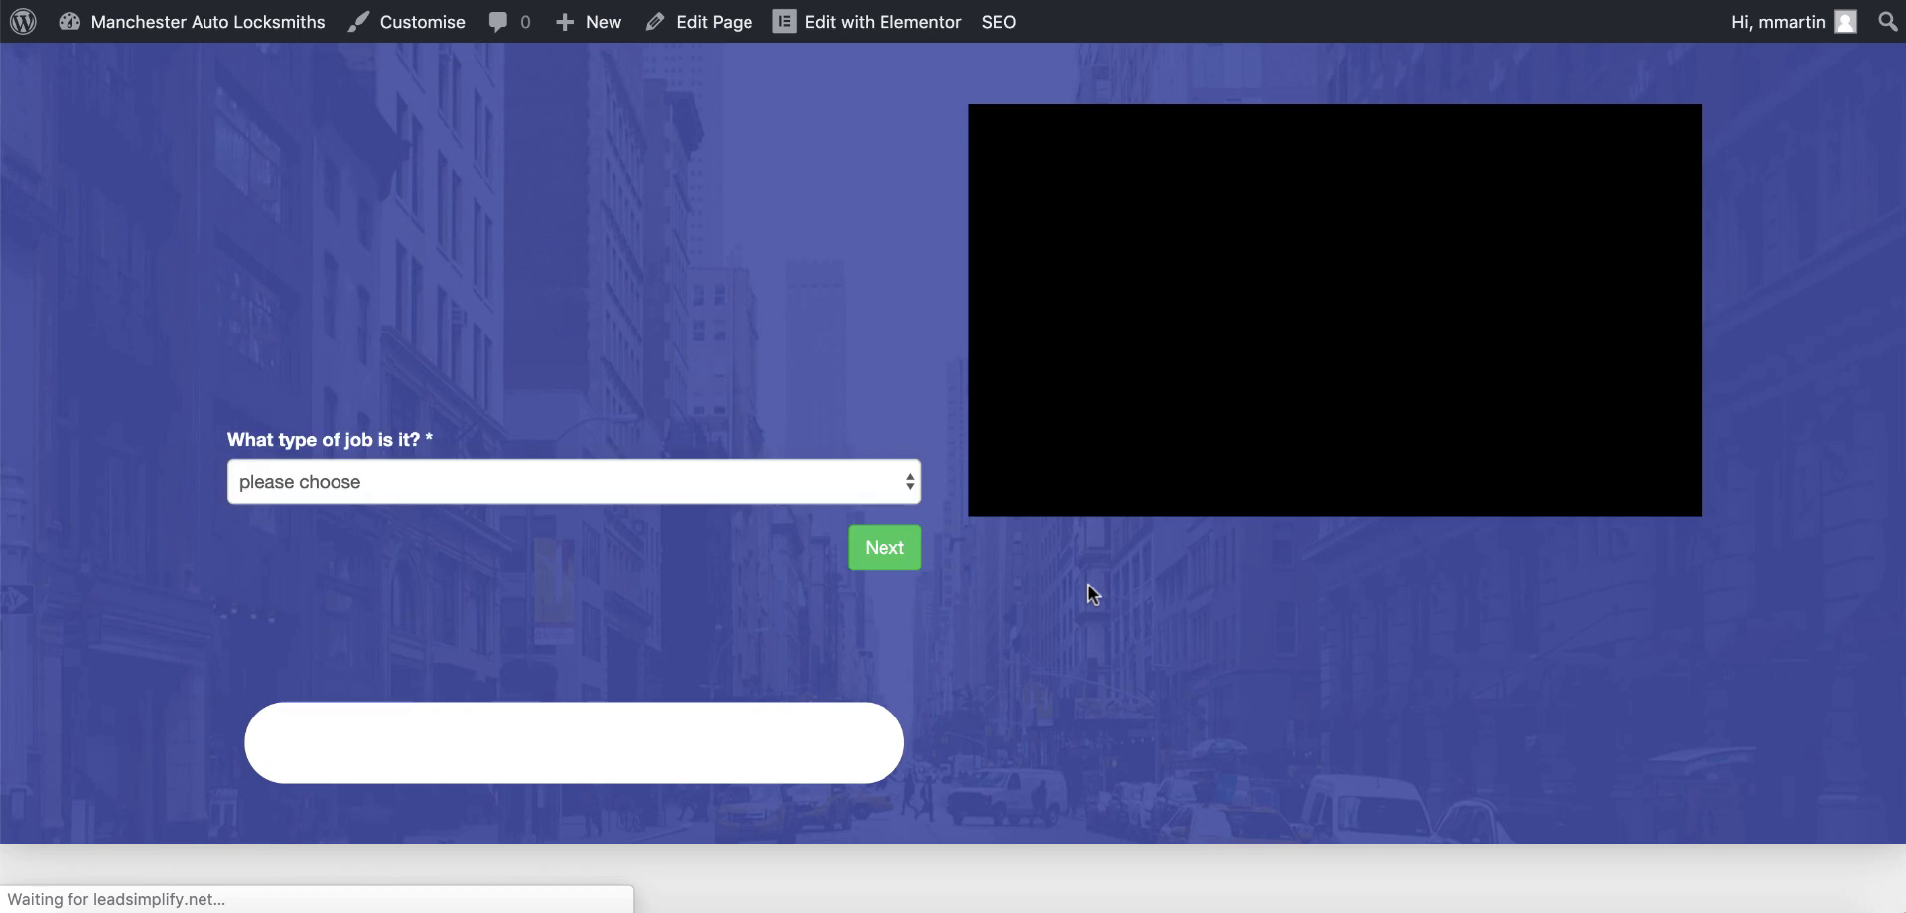
scroll(1088, 586, down, 15)
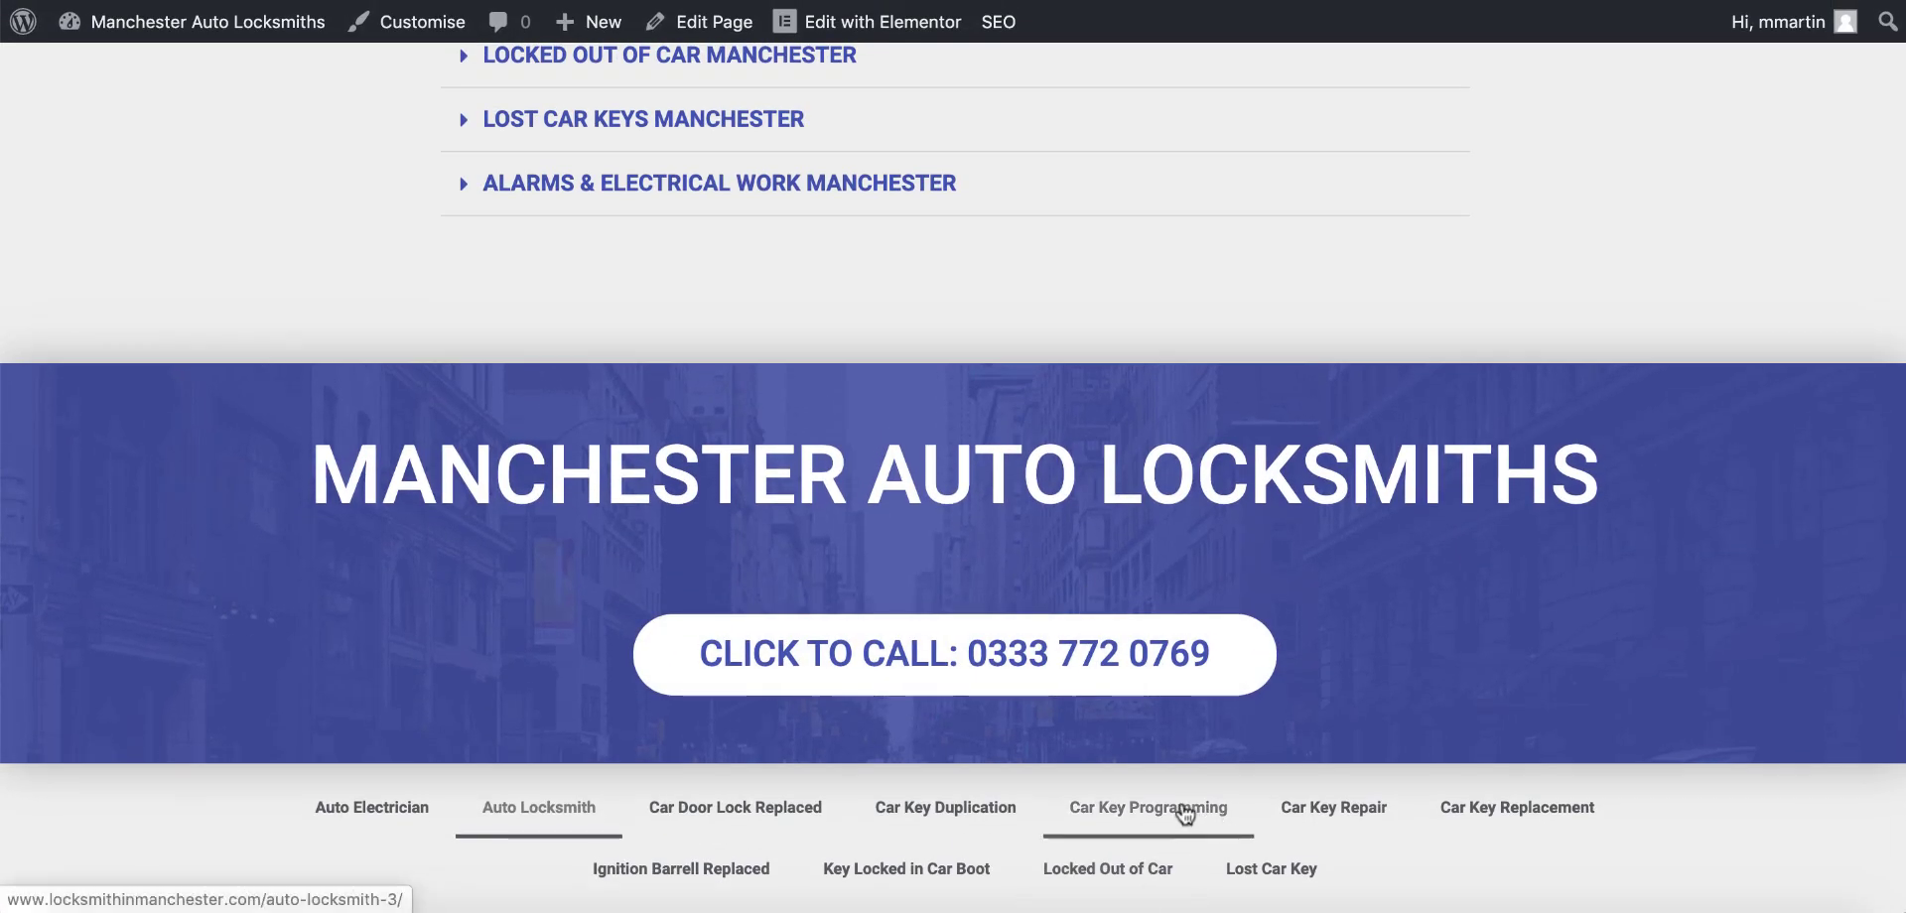
click(1184, 812)
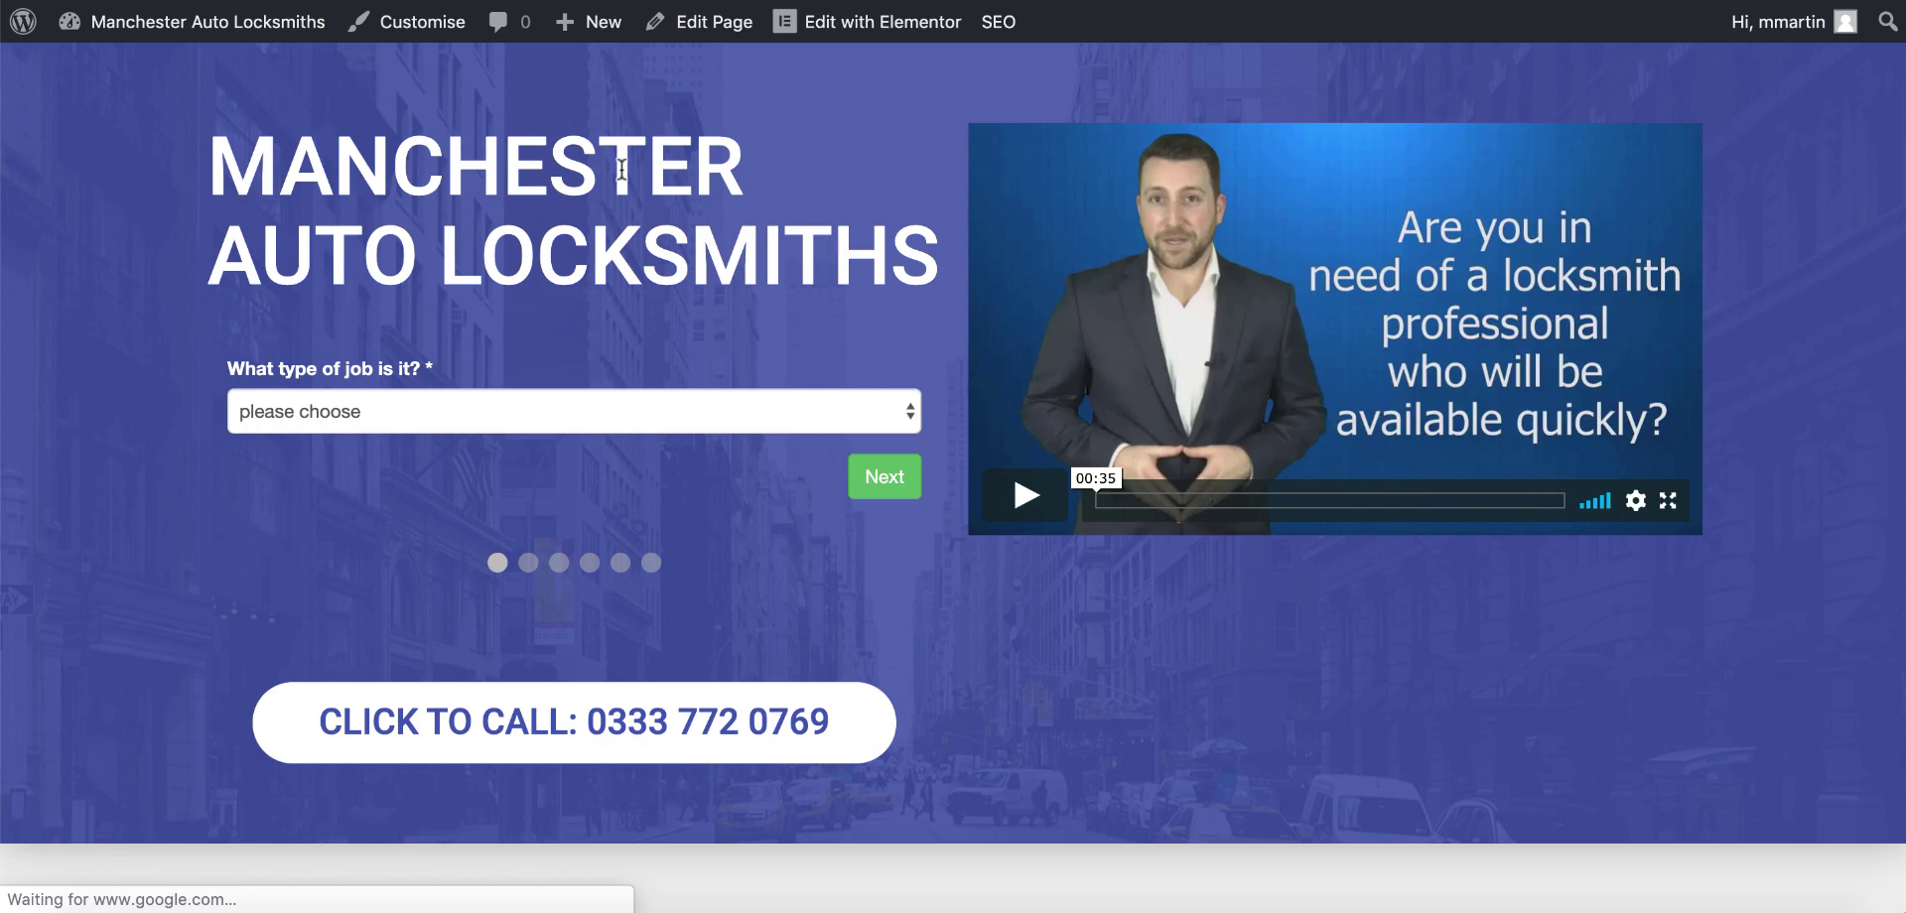
click(710, 33)
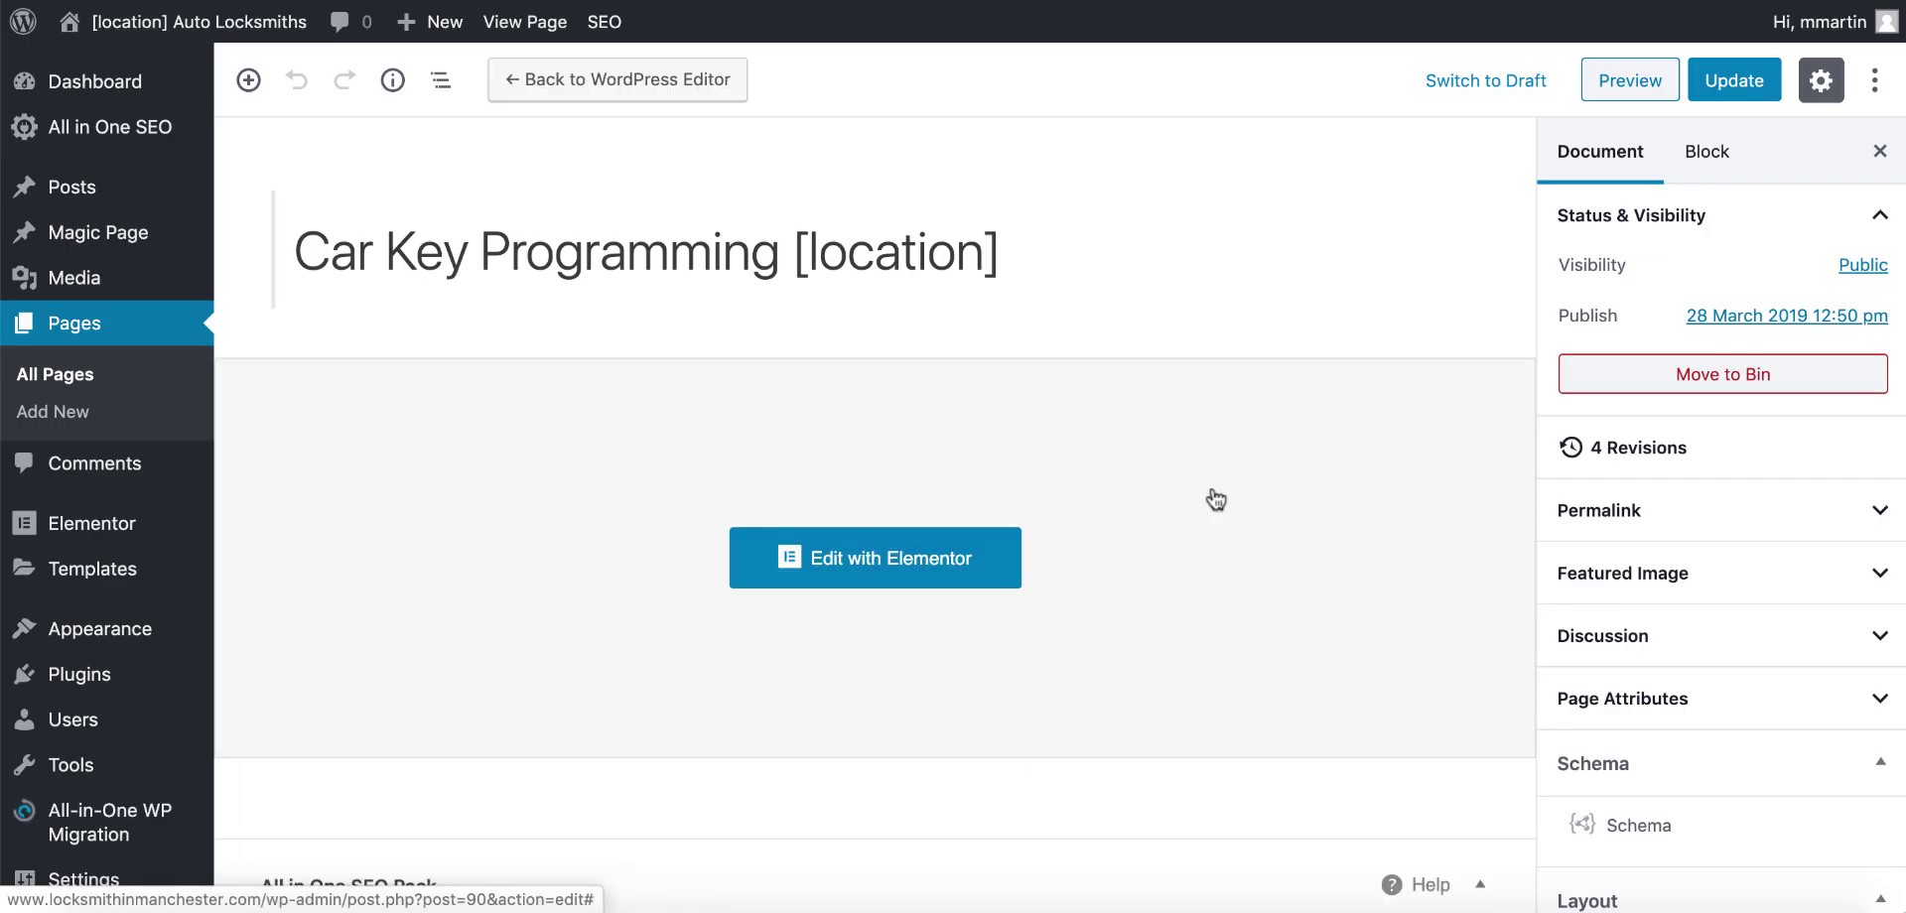
- Open the Car Key Programming Schema Builder and check its provider telephone is [xfield_number]
click(1578, 822)
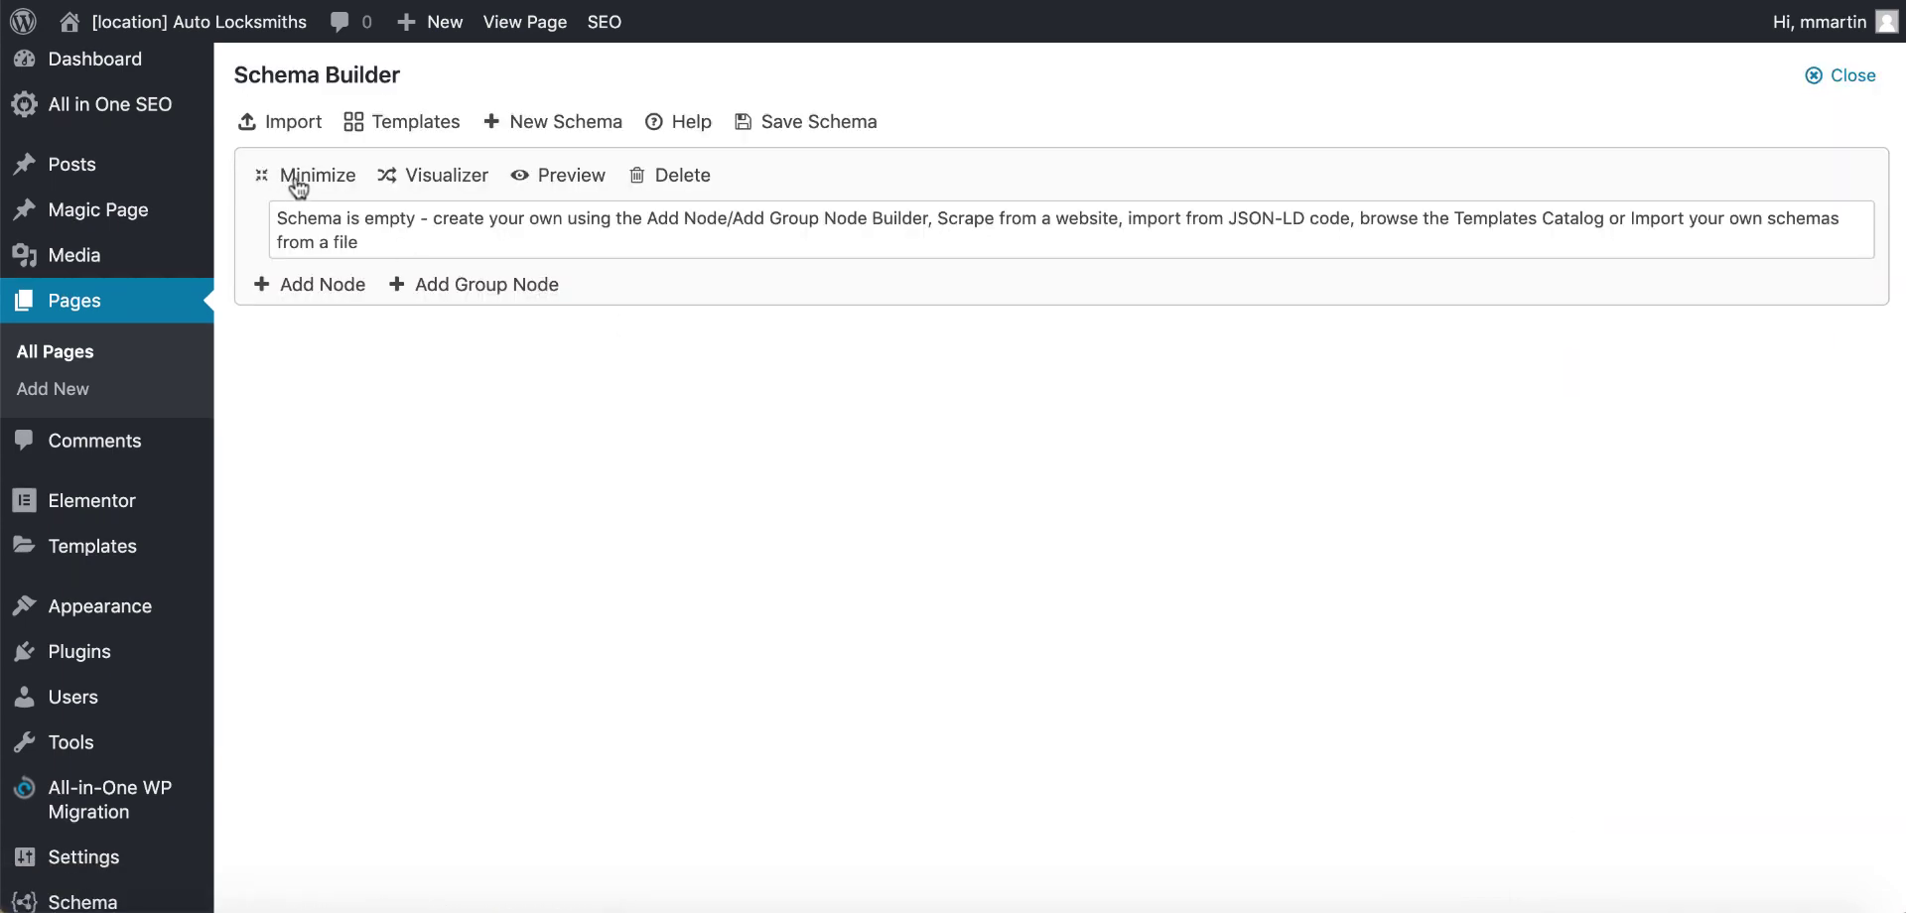
scroll(826, 551, down, 5)
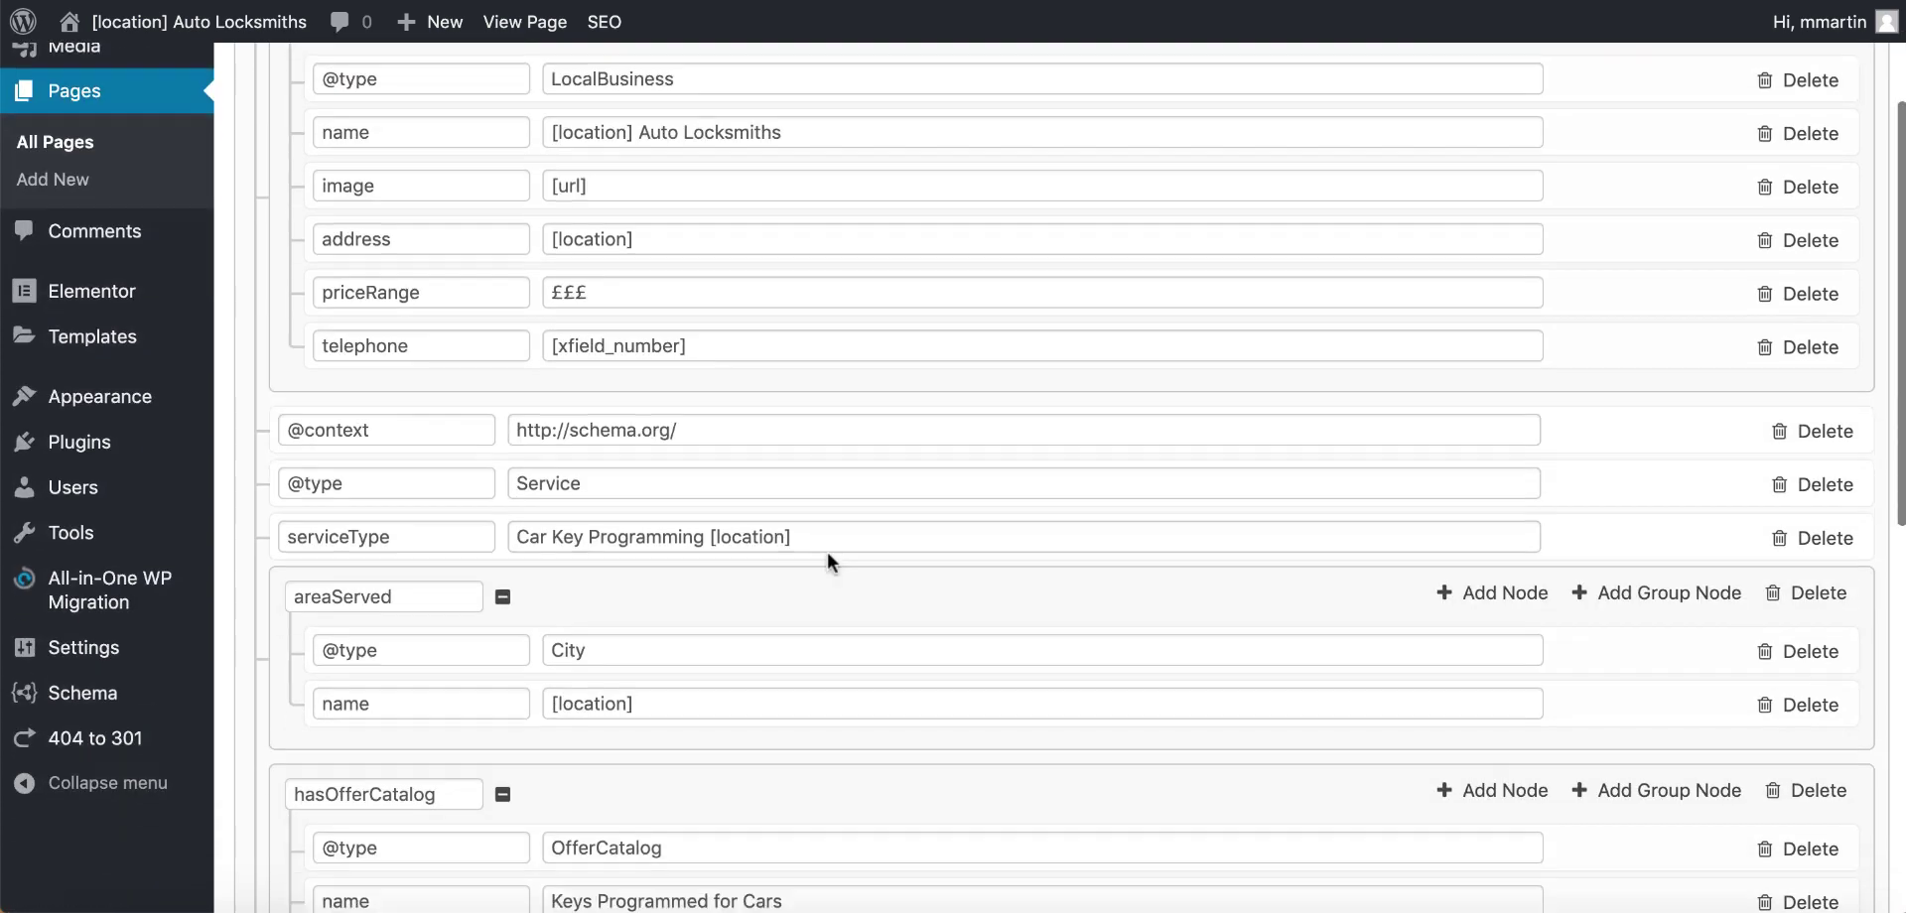
scroll(717, 491, down, 7)
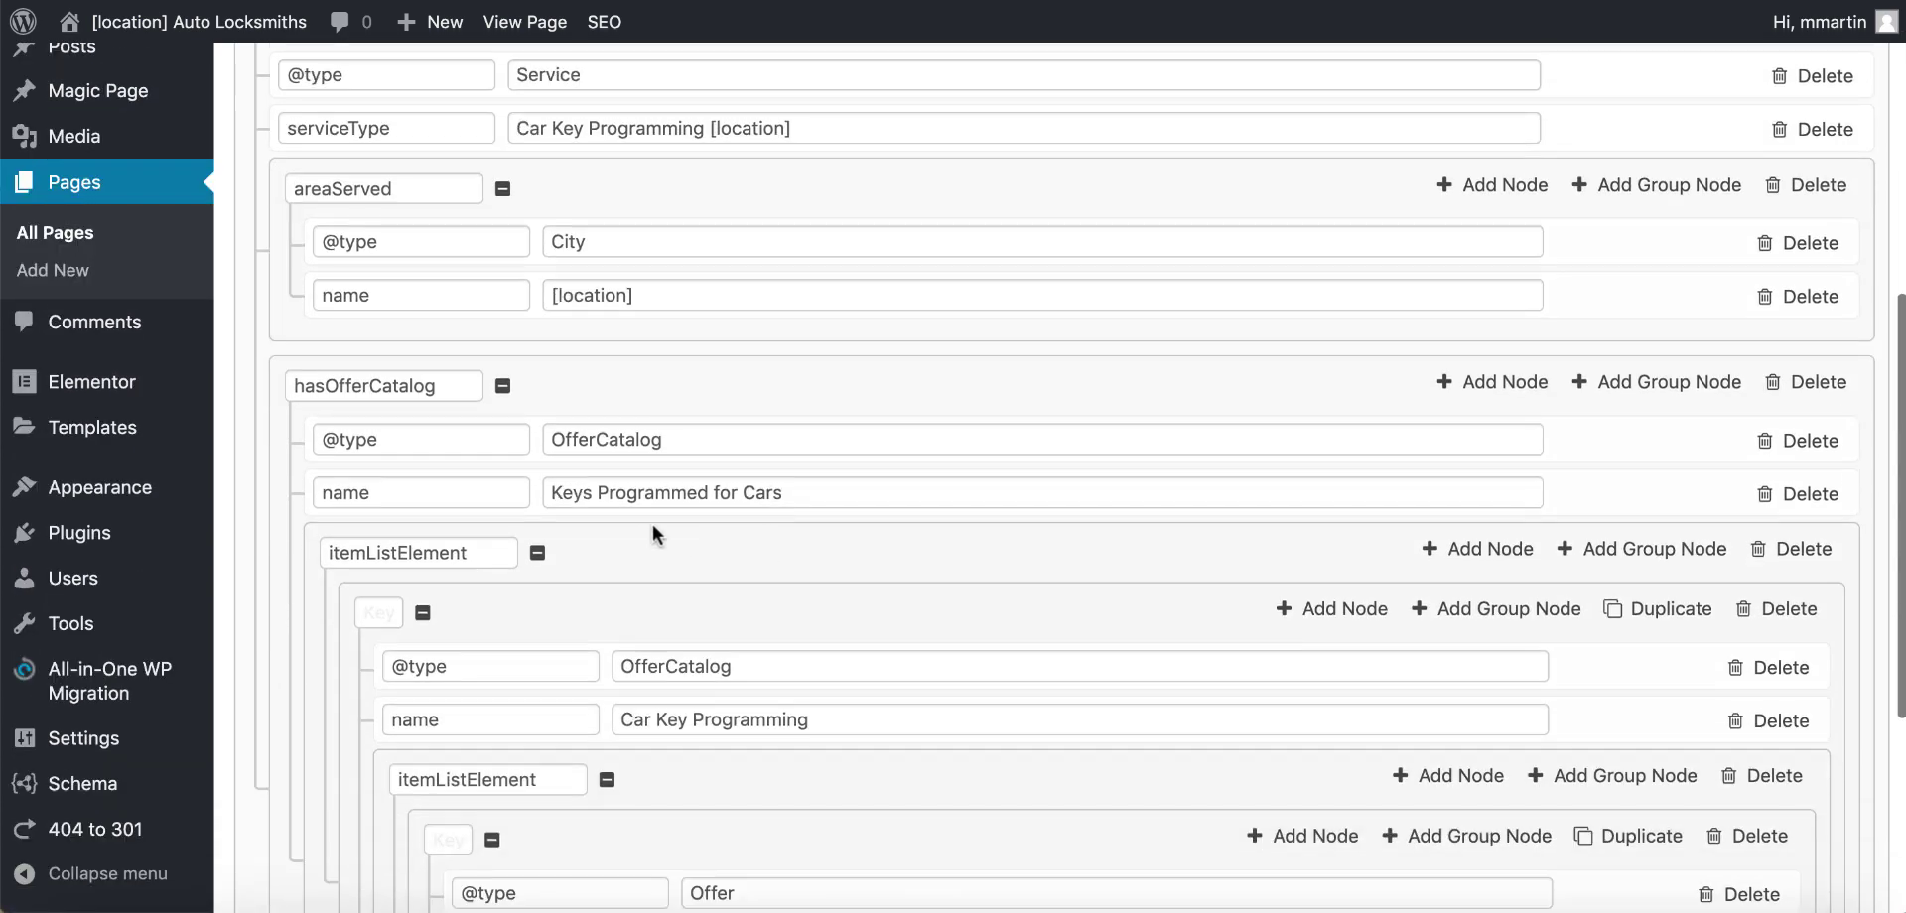
scroll(814, 496, down, 7)
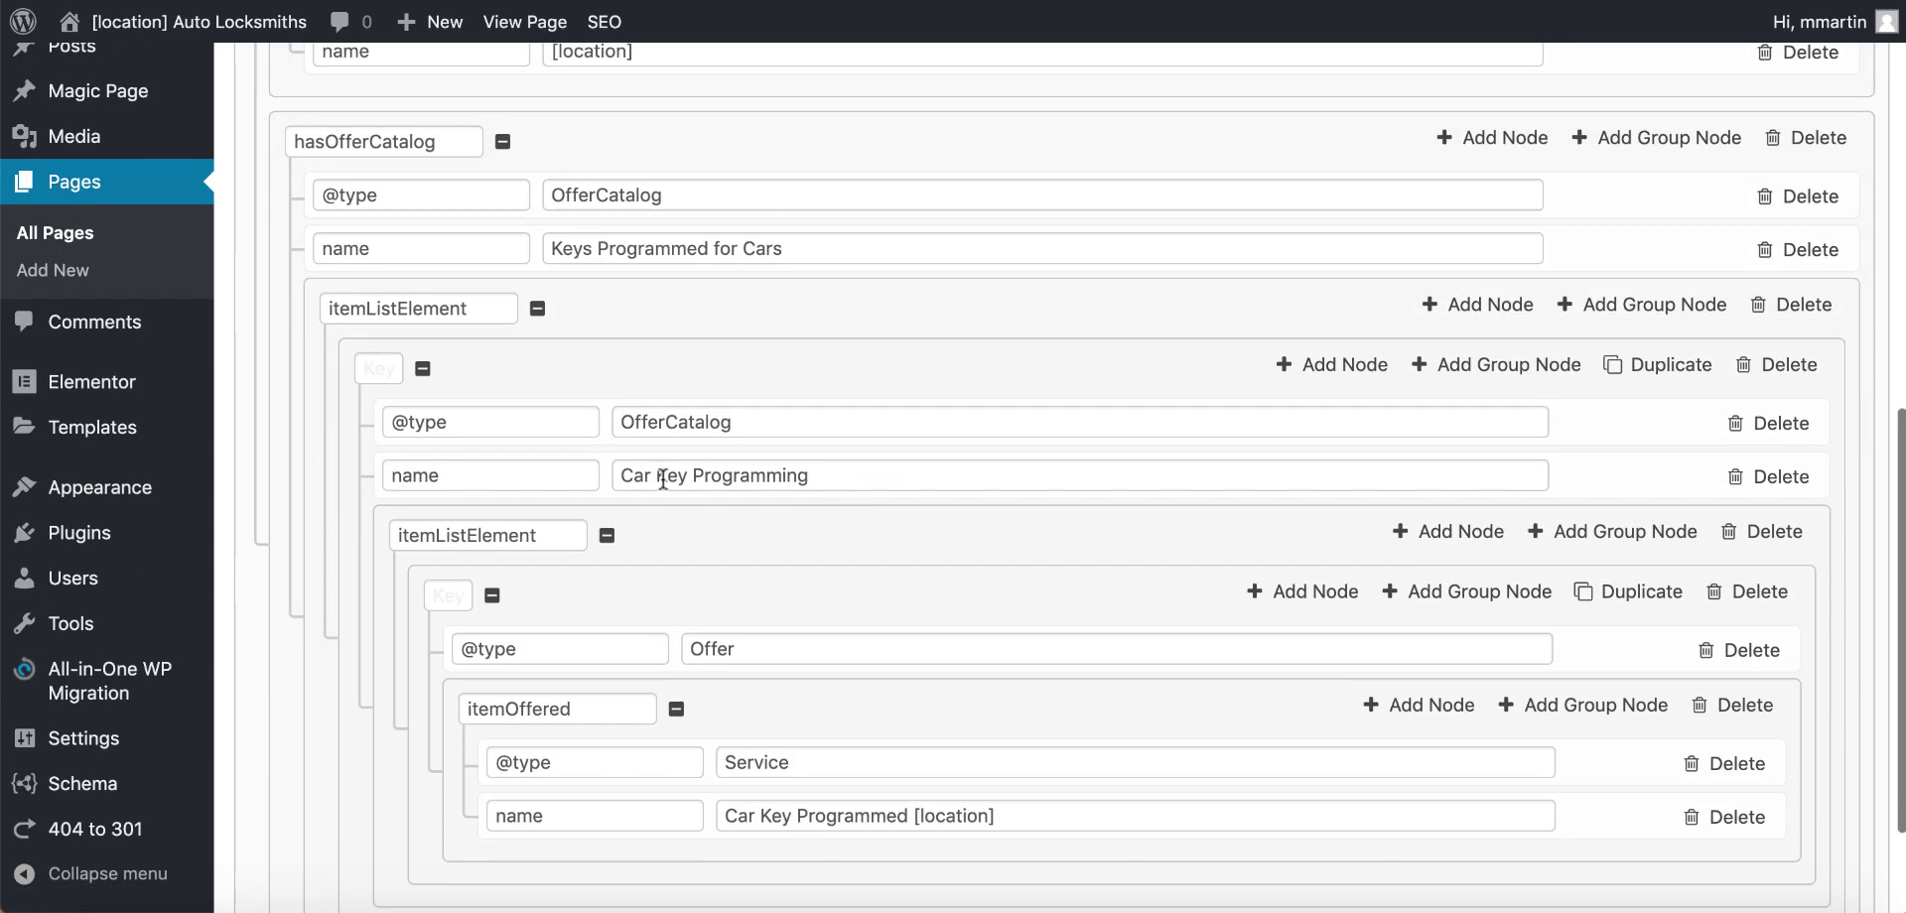
scroll(916, 478, down, 1)
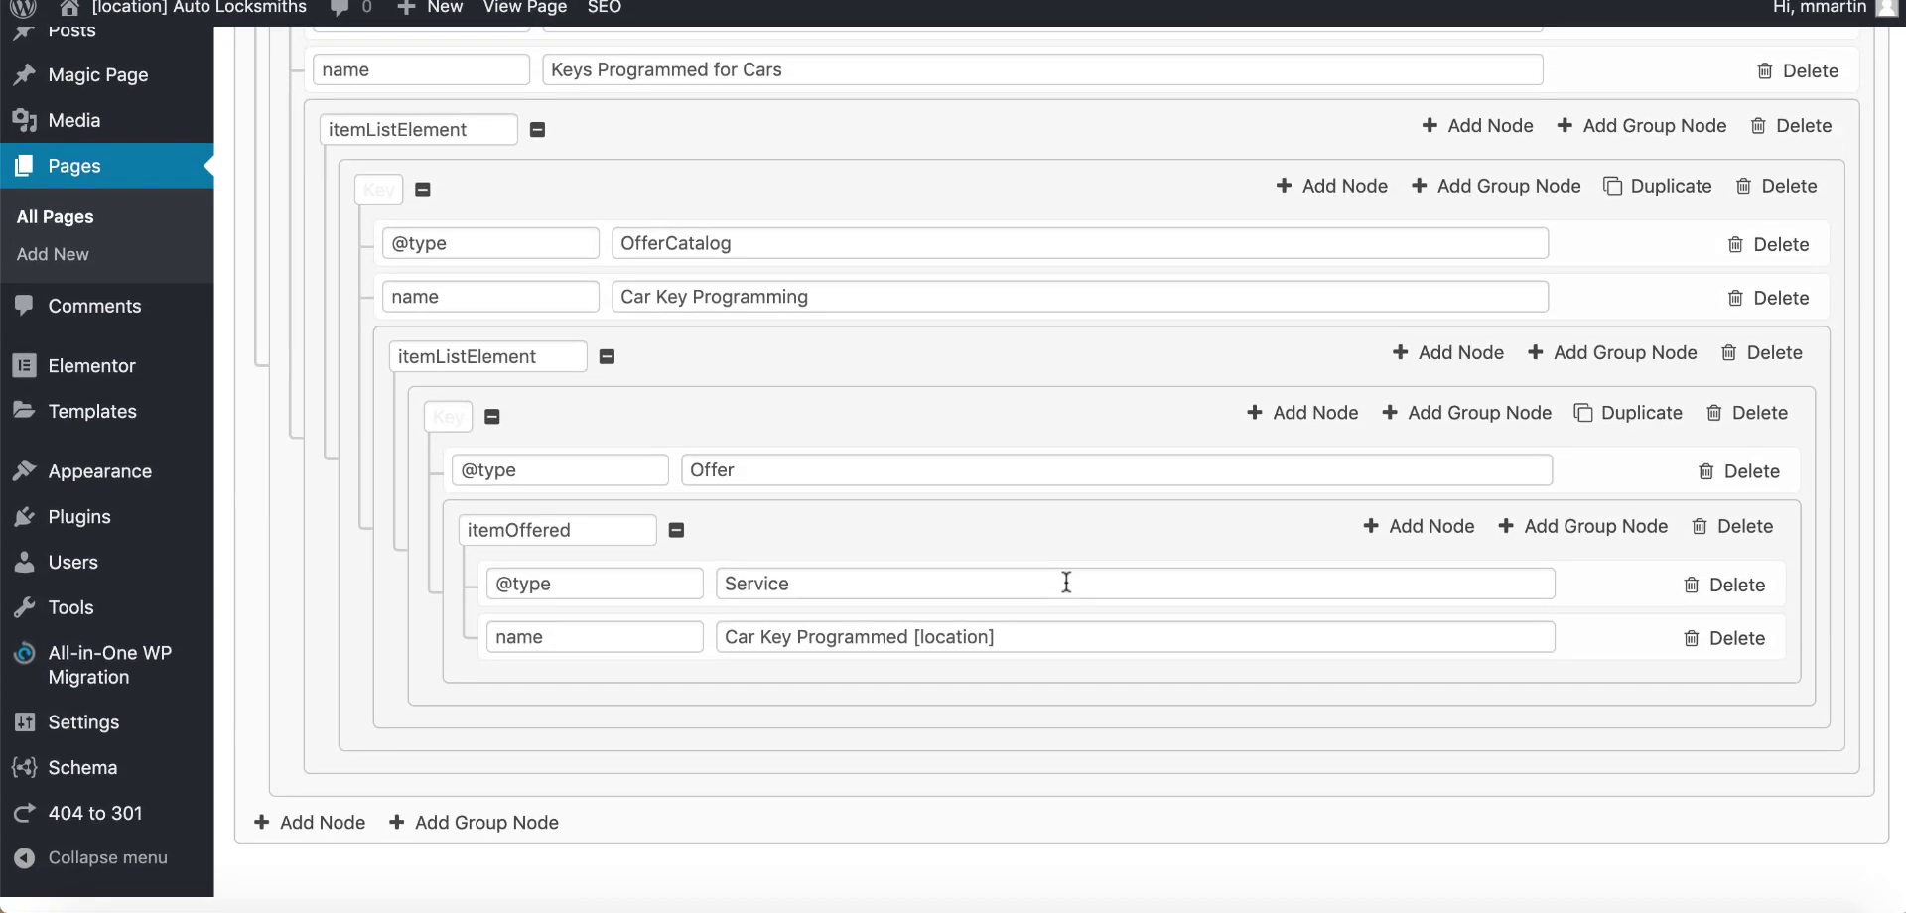
scroll(1066, 582, up, 20)
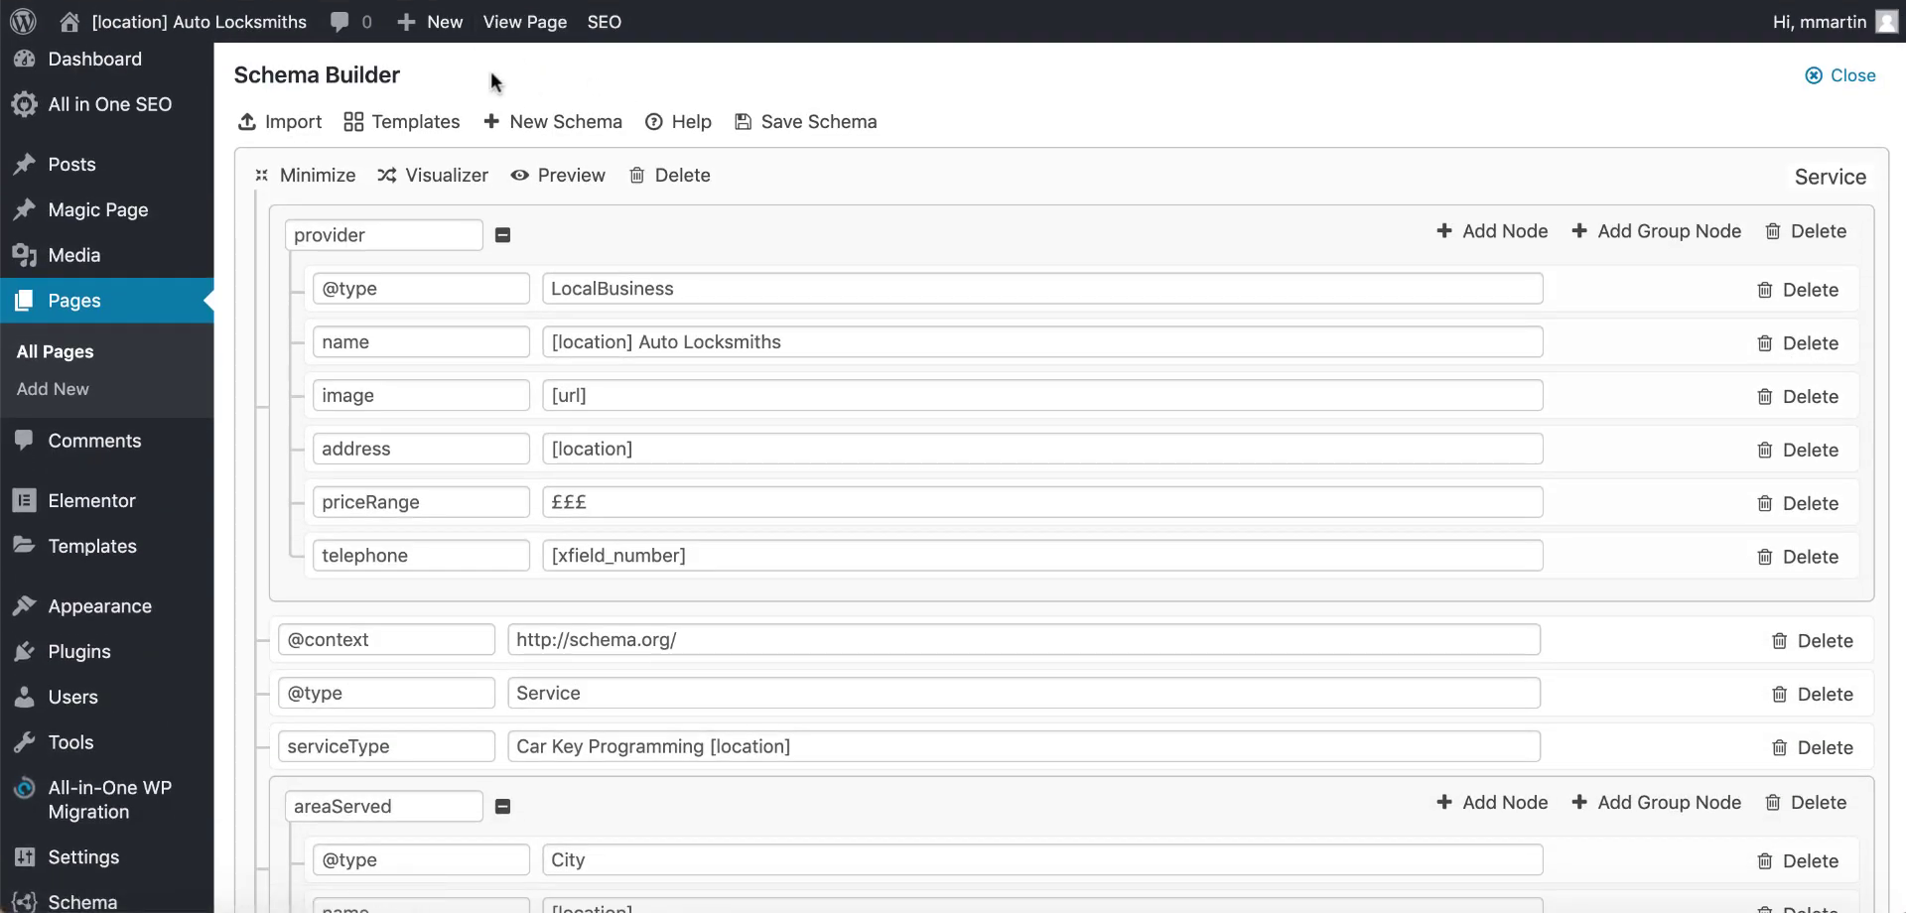
mouse_move(220, 35)
- From the live site's Salford page, open the Car Locksmith [location] magic page for editing
click(263, 25)
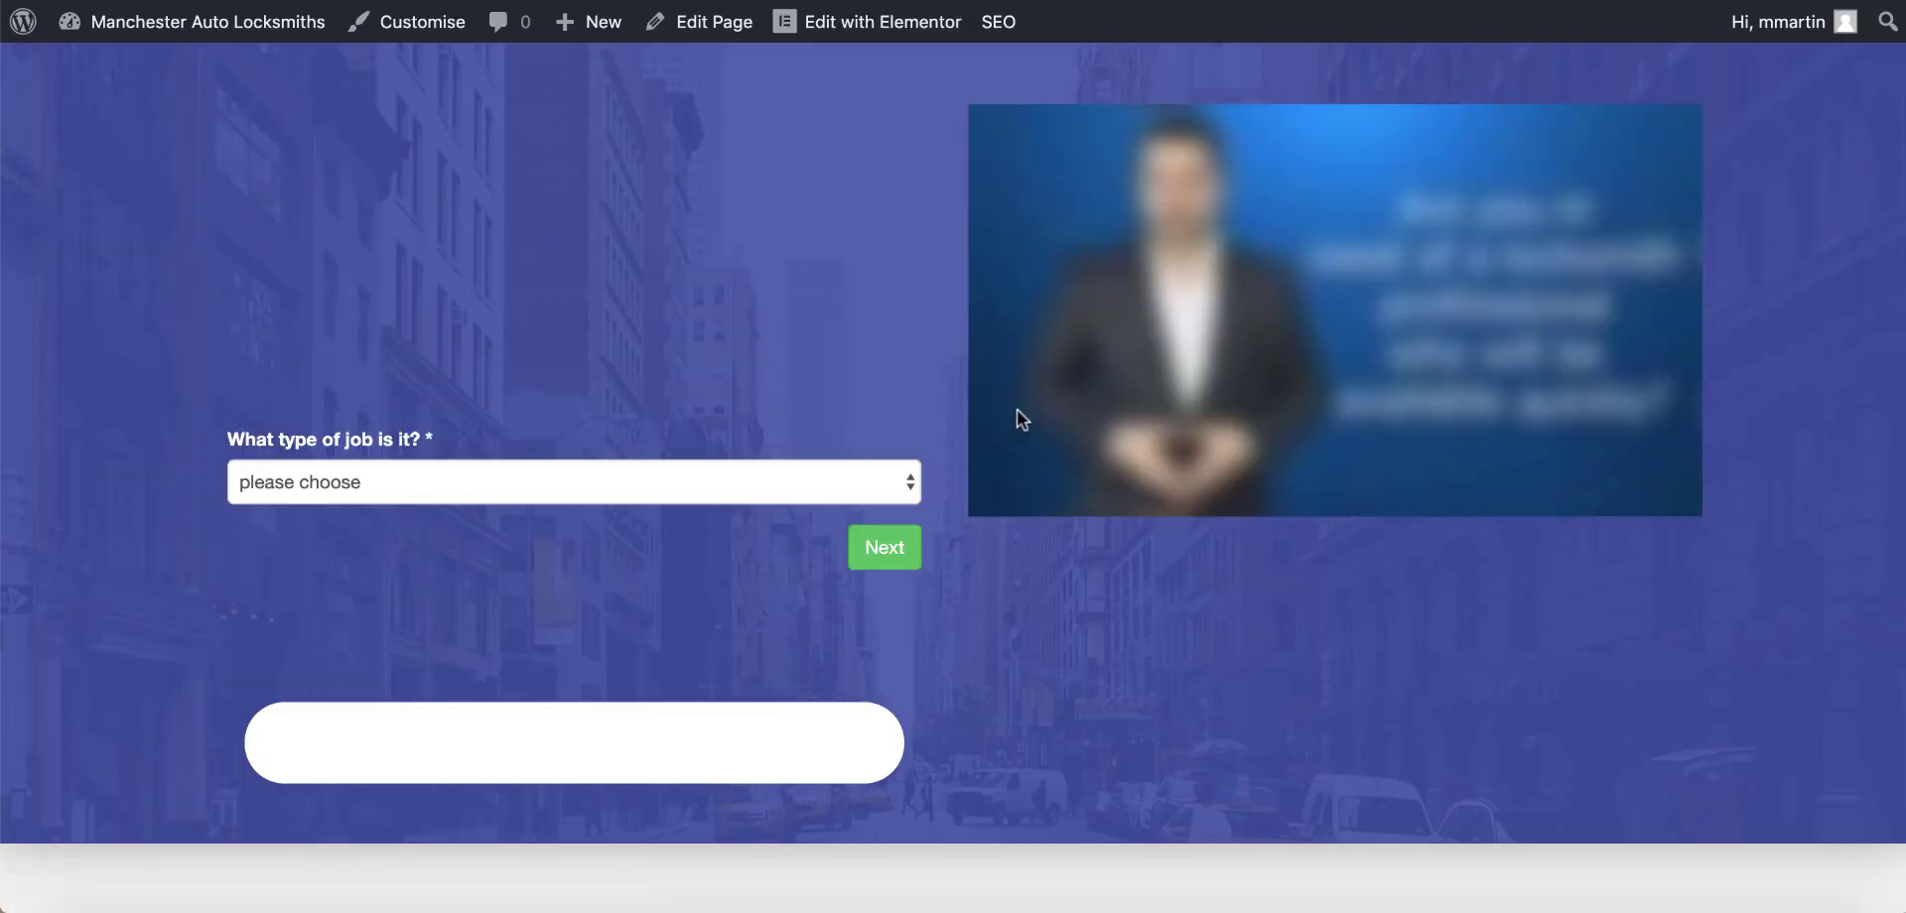
scroll(1112, 528, down, 15)
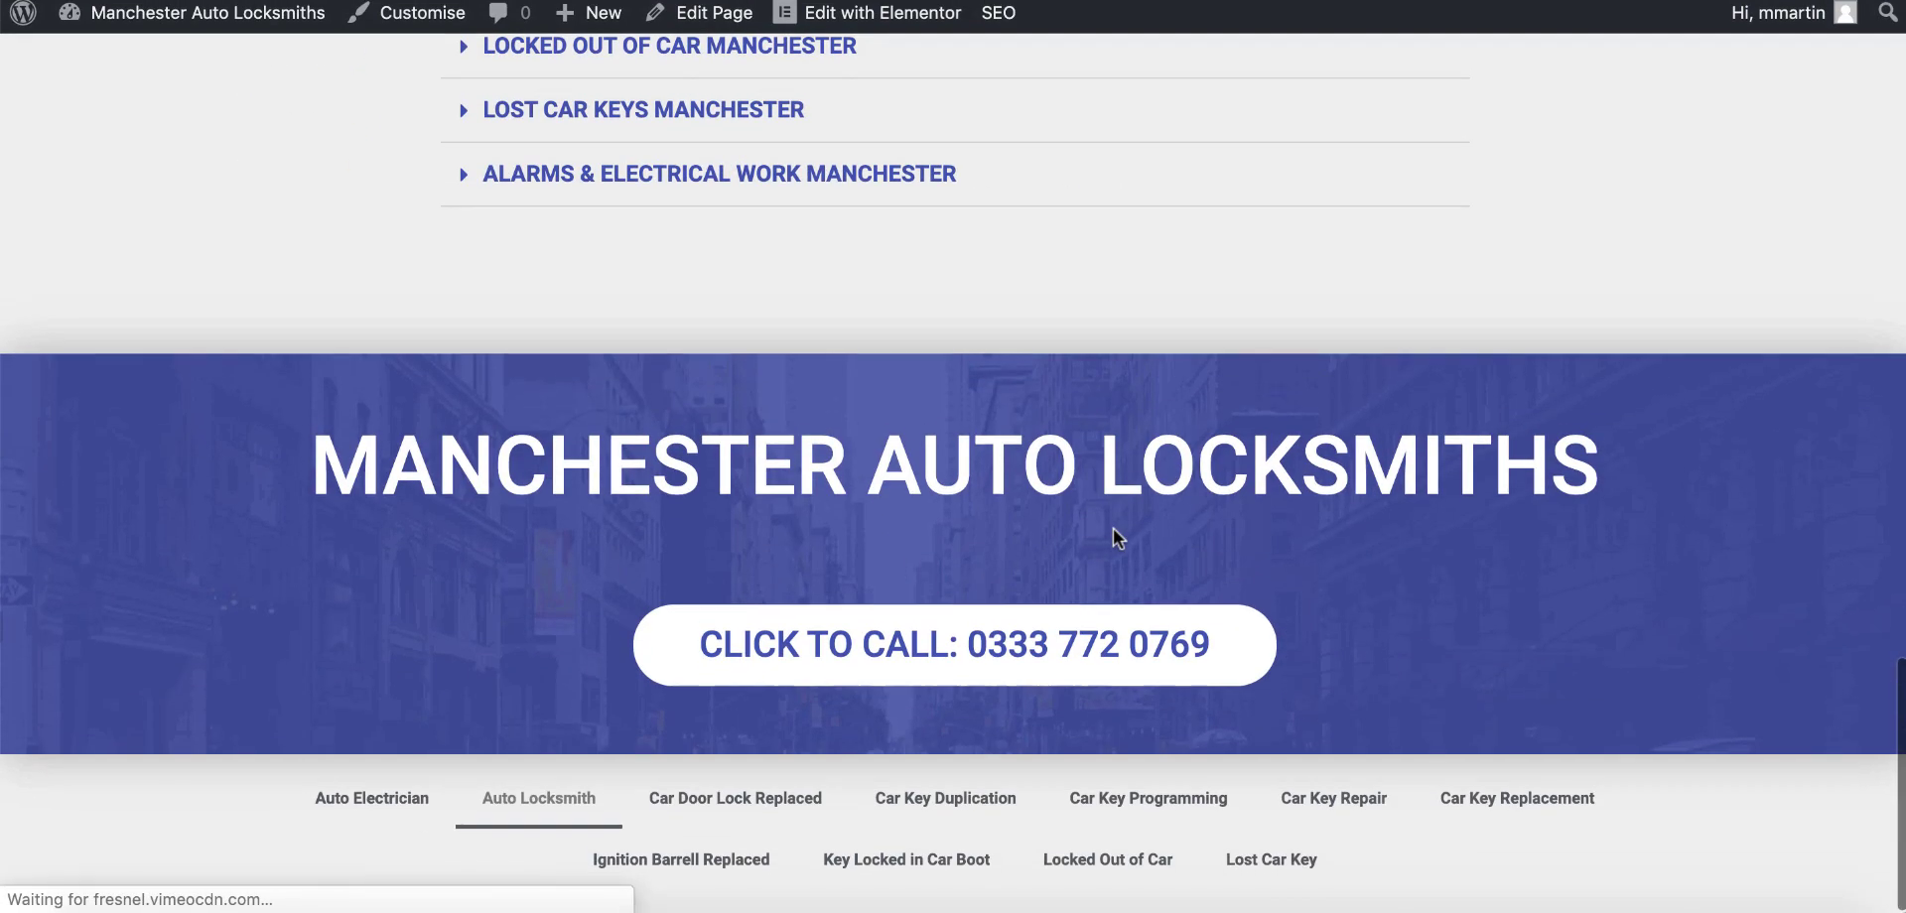
scroll(946, 815, up, 9)
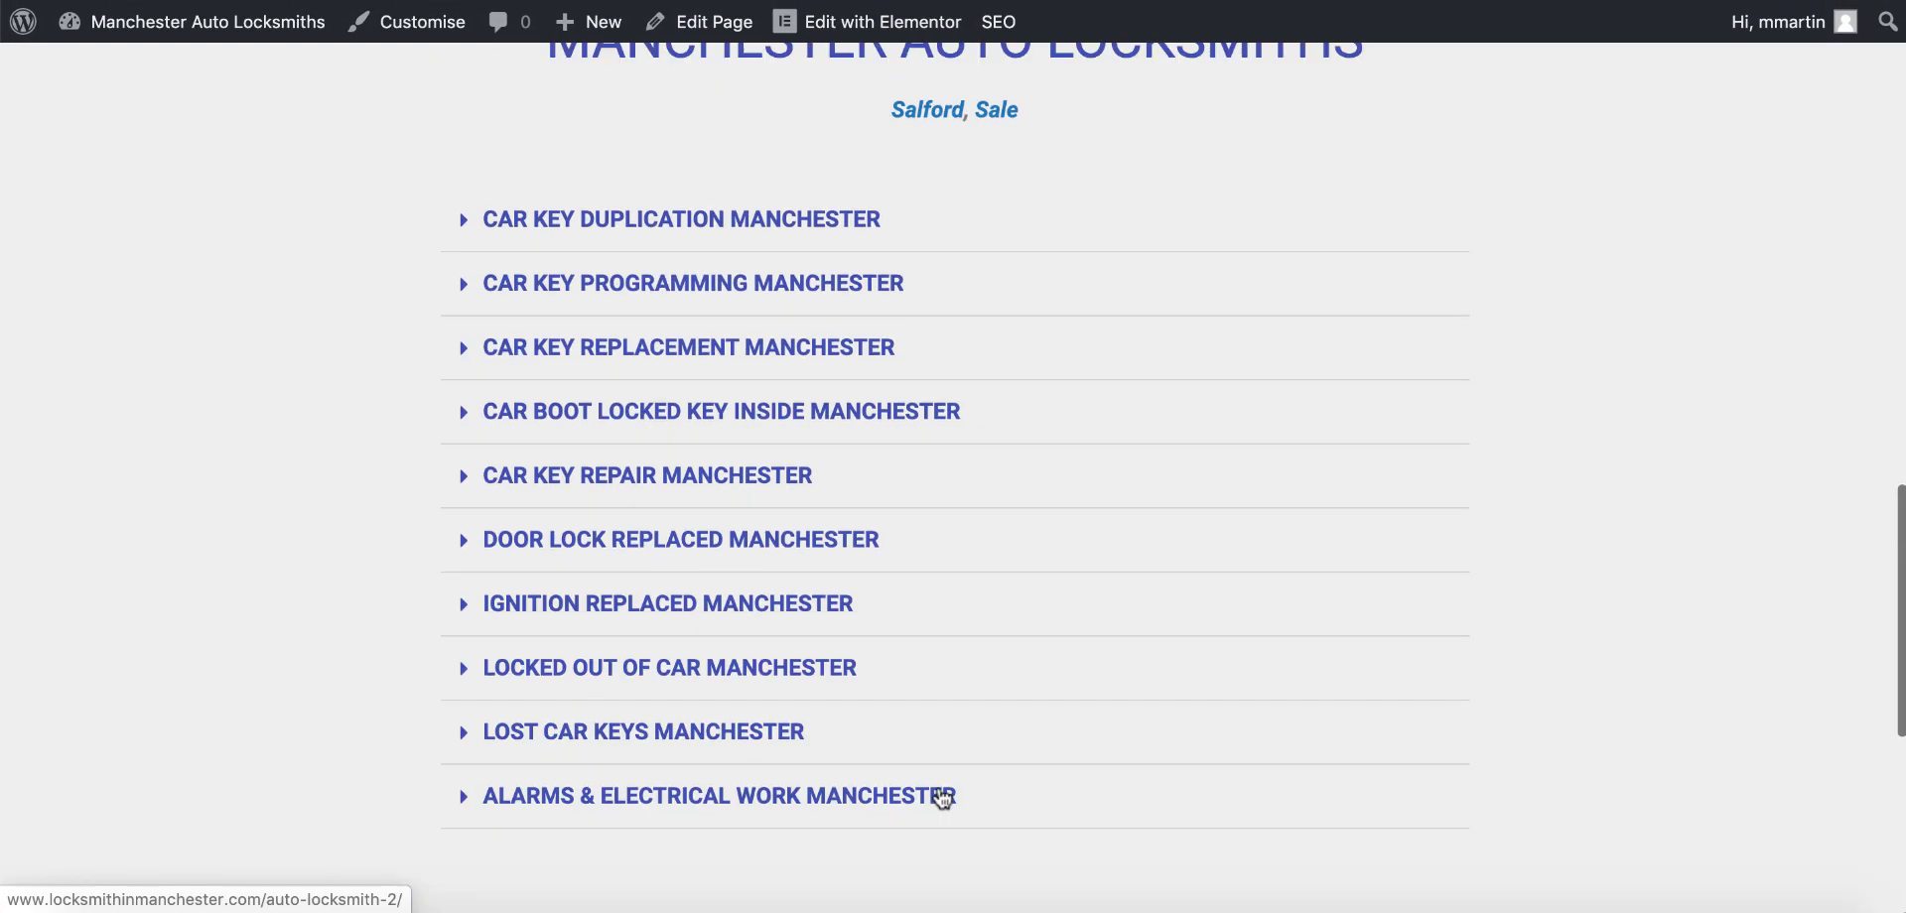
click(925, 364)
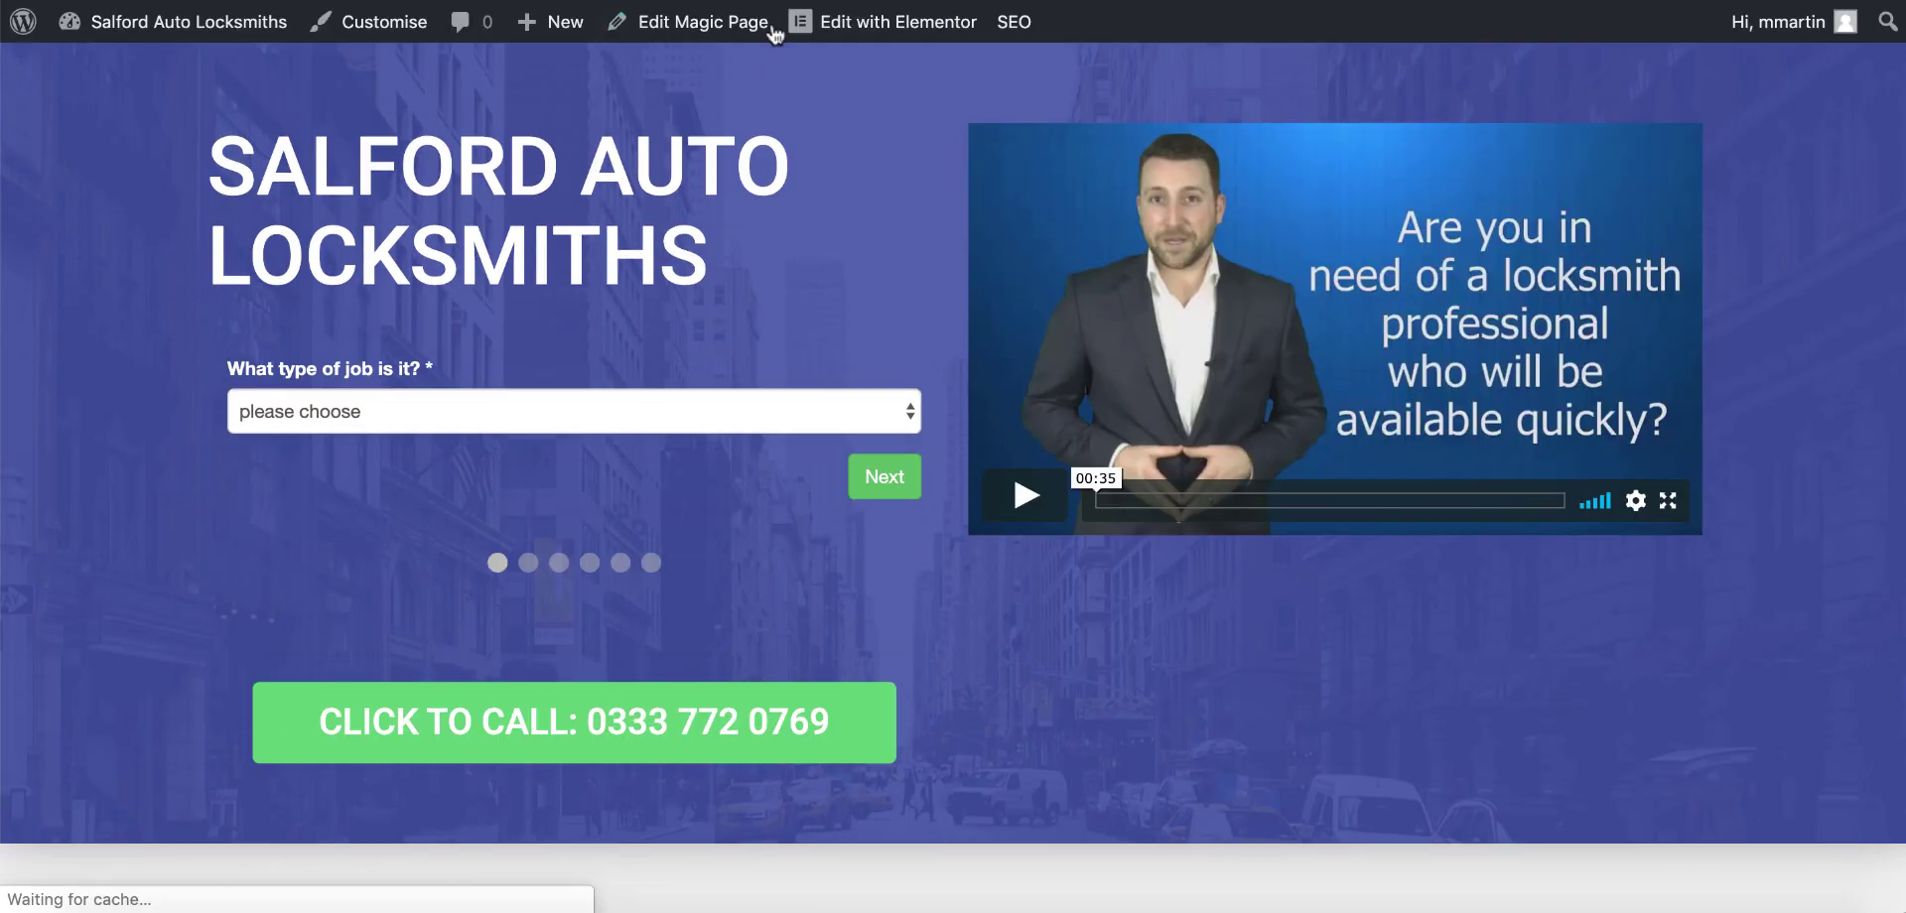
click(696, 34)
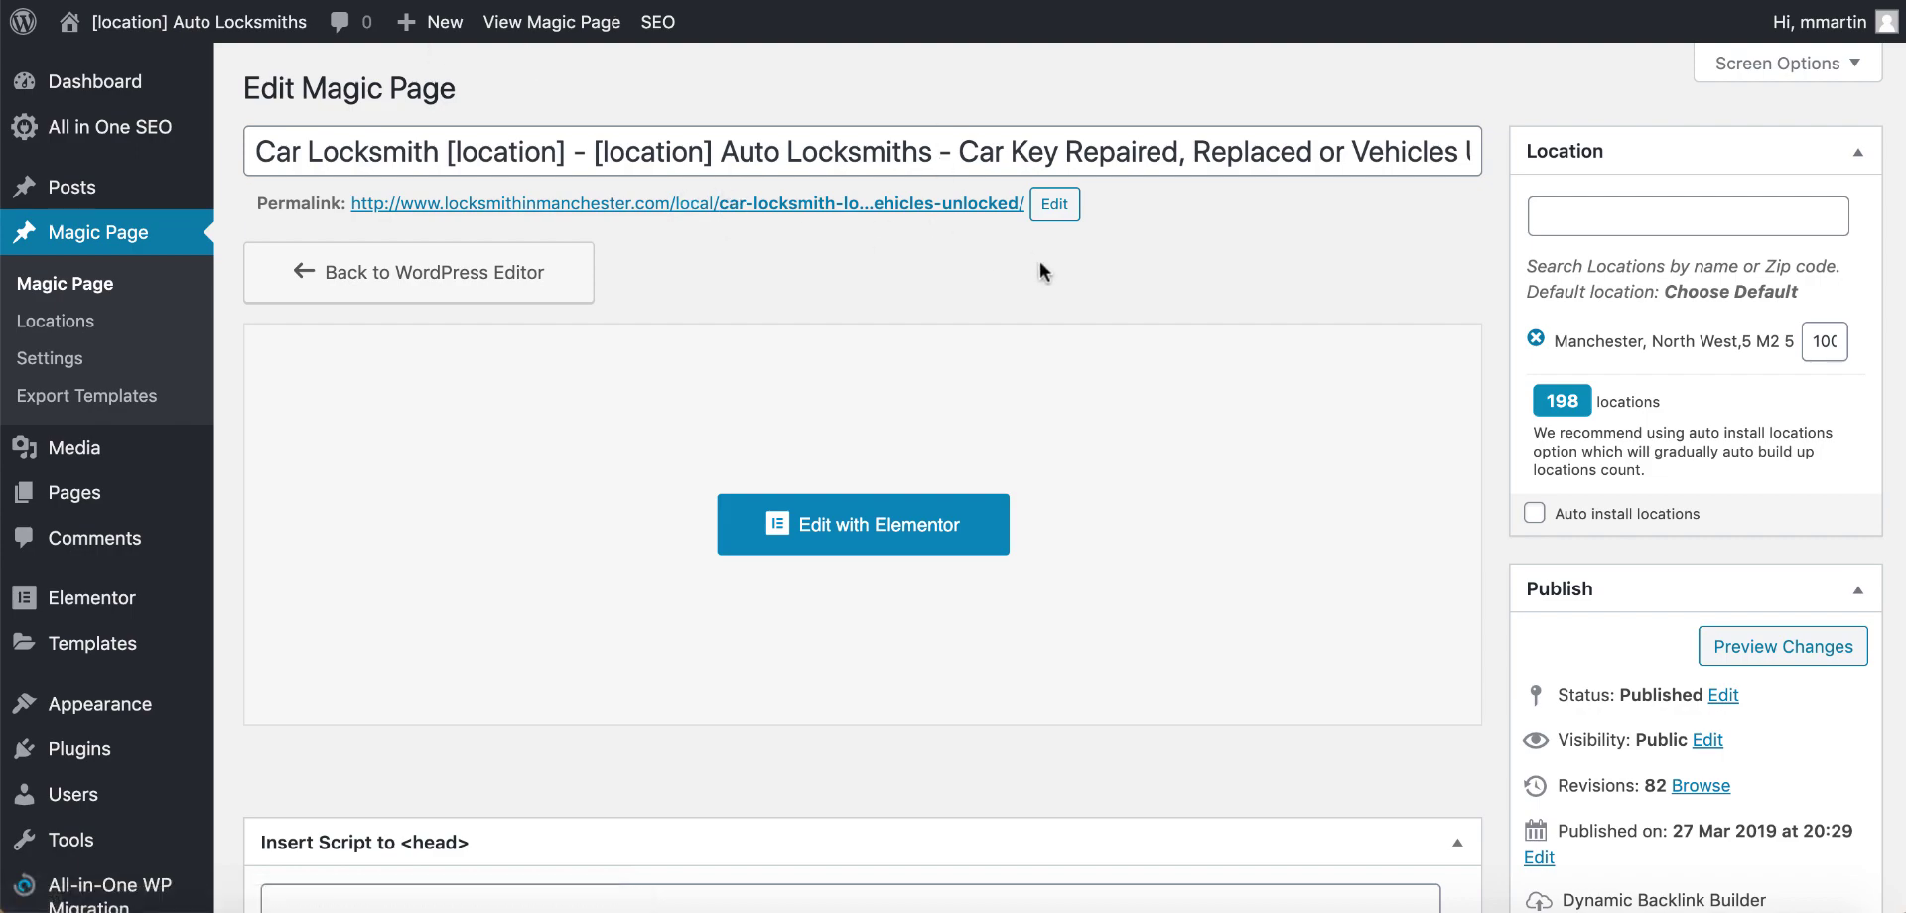
- In JSON-LD Schema, keep the Simple Schema Builder, expand its fields, and keep Locksmith as business type
scroll(1413, 362, down, 15)
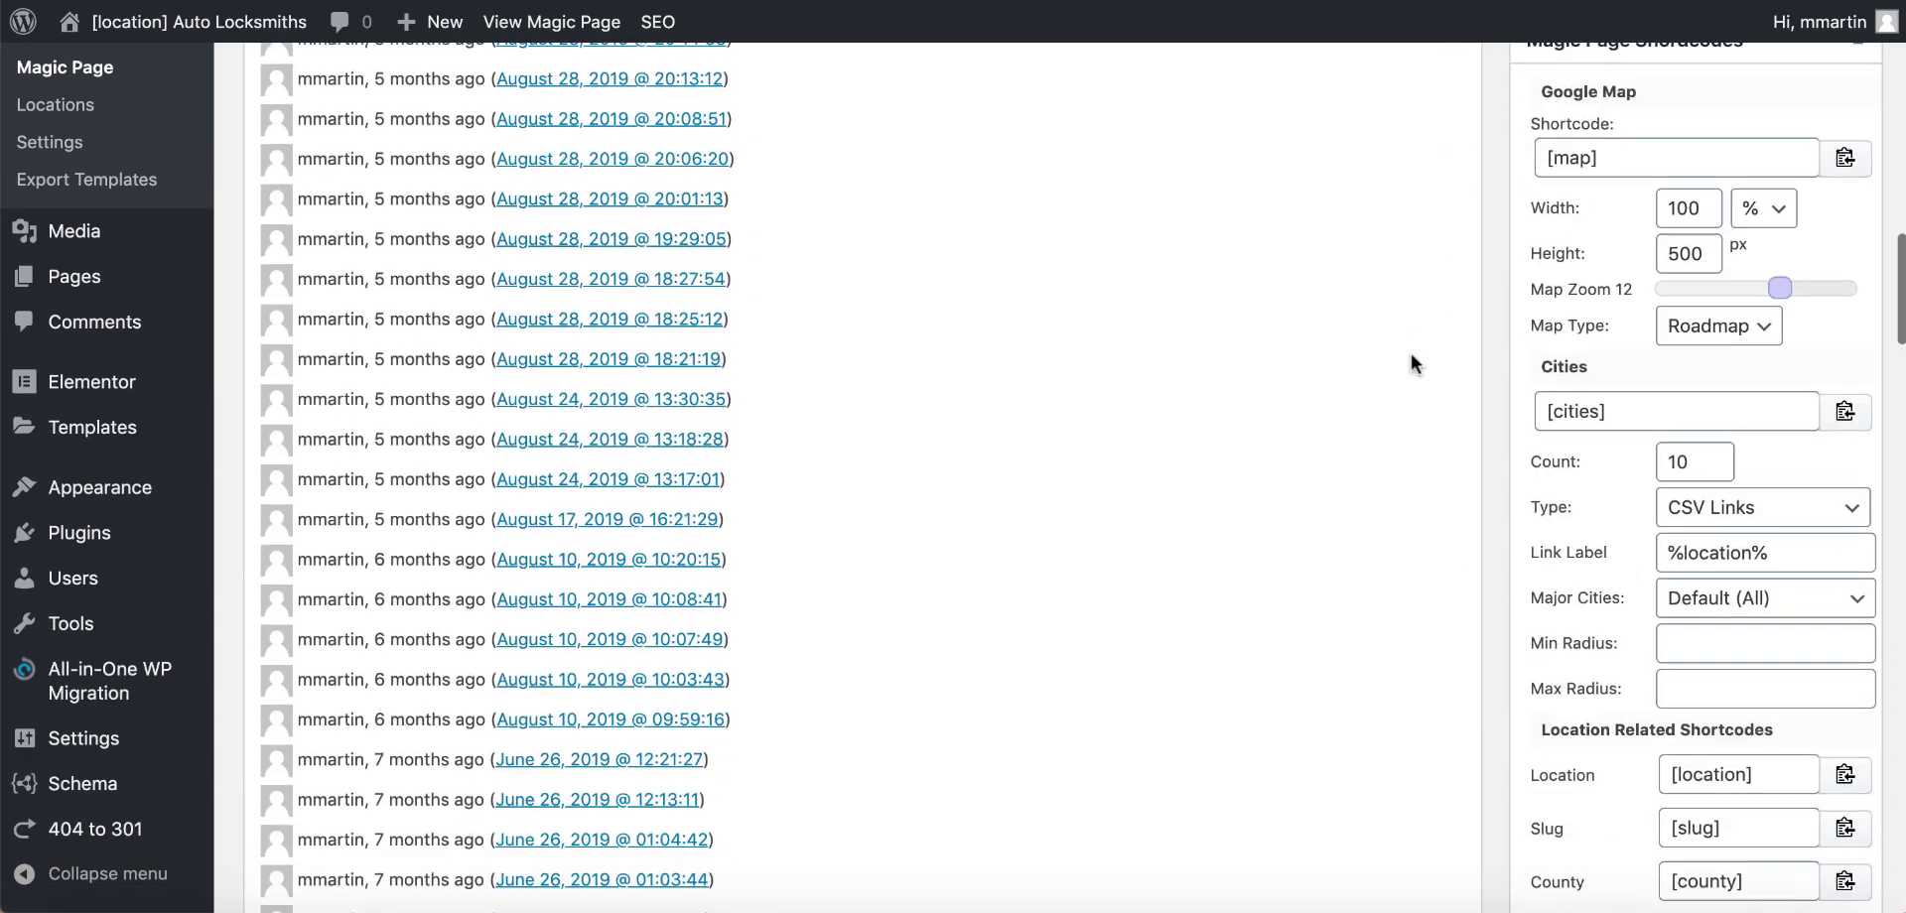
scroll(1412, 362, down, 20)
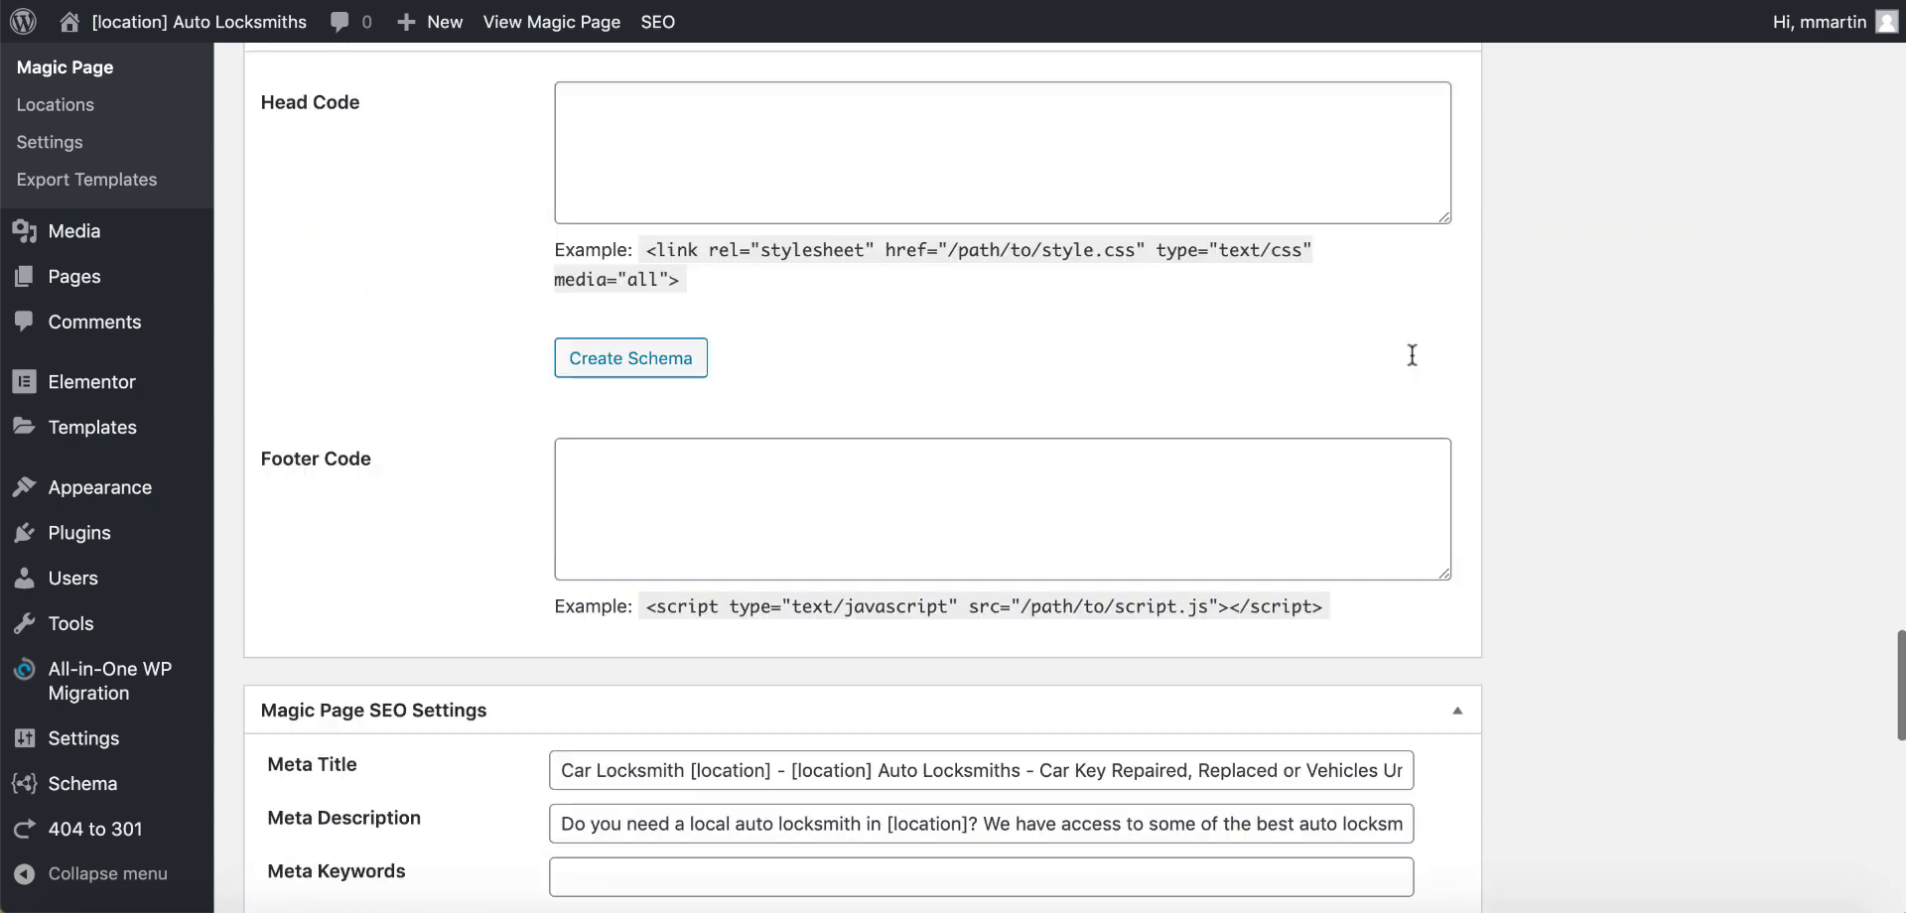
scroll(1412, 354, down, 8)
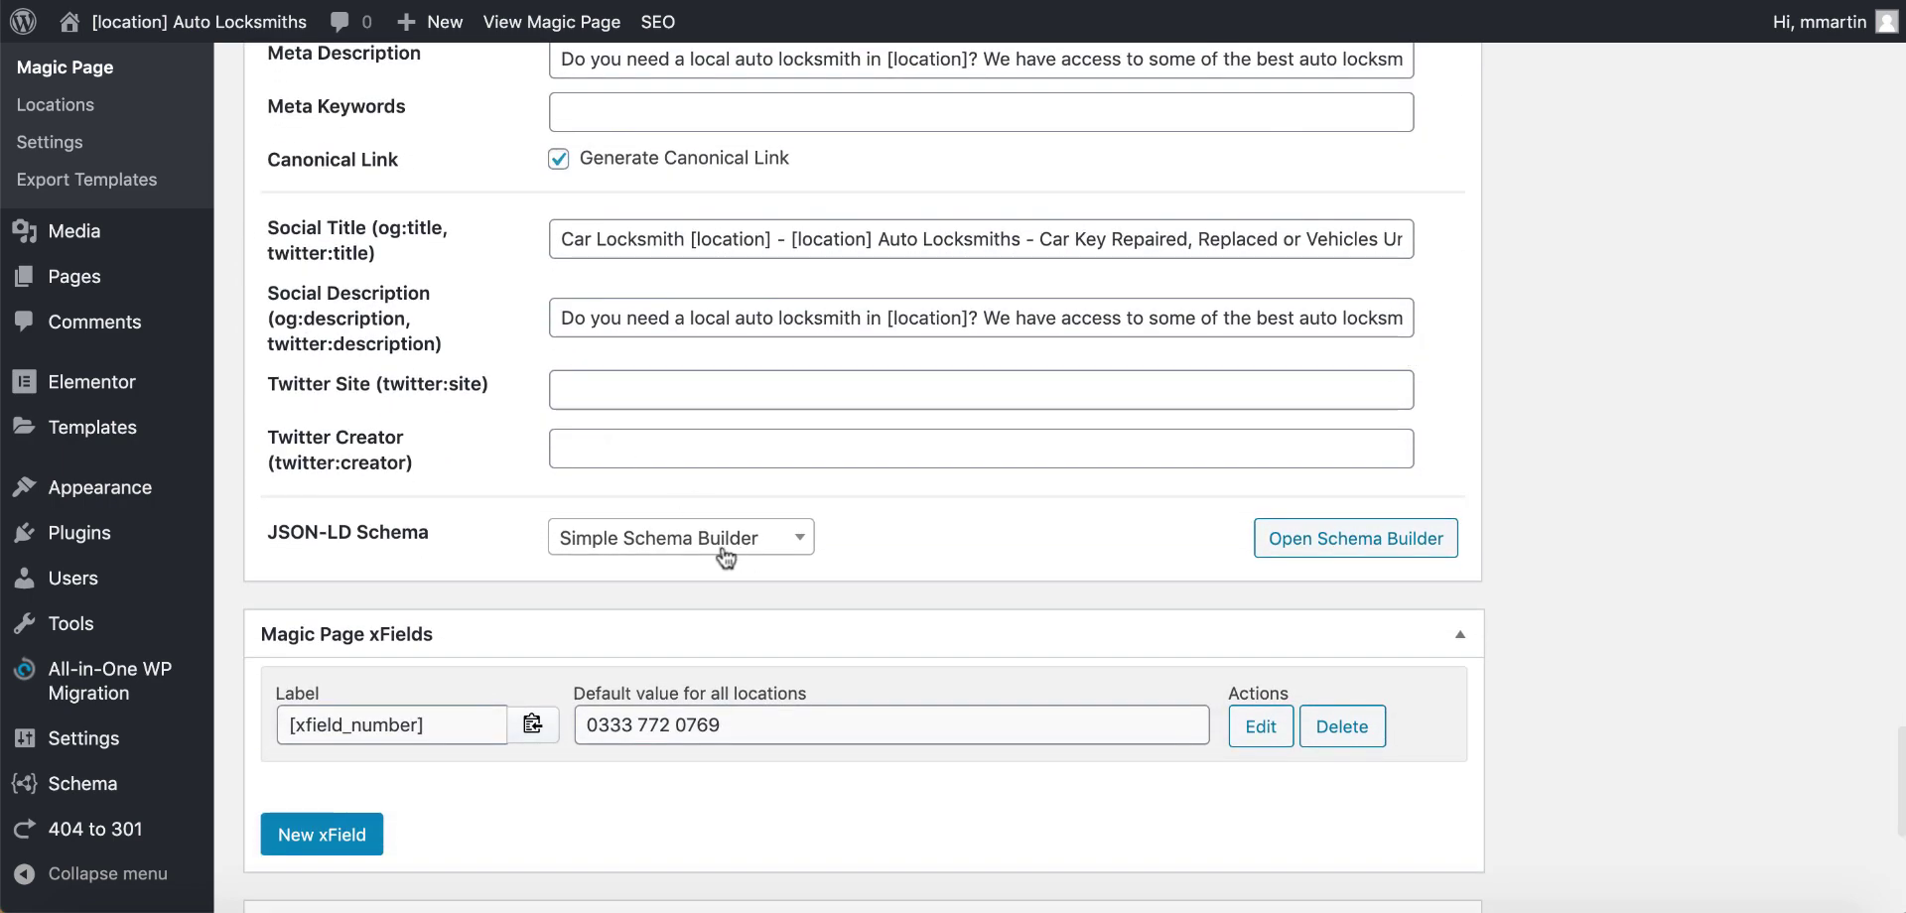
click(799, 541)
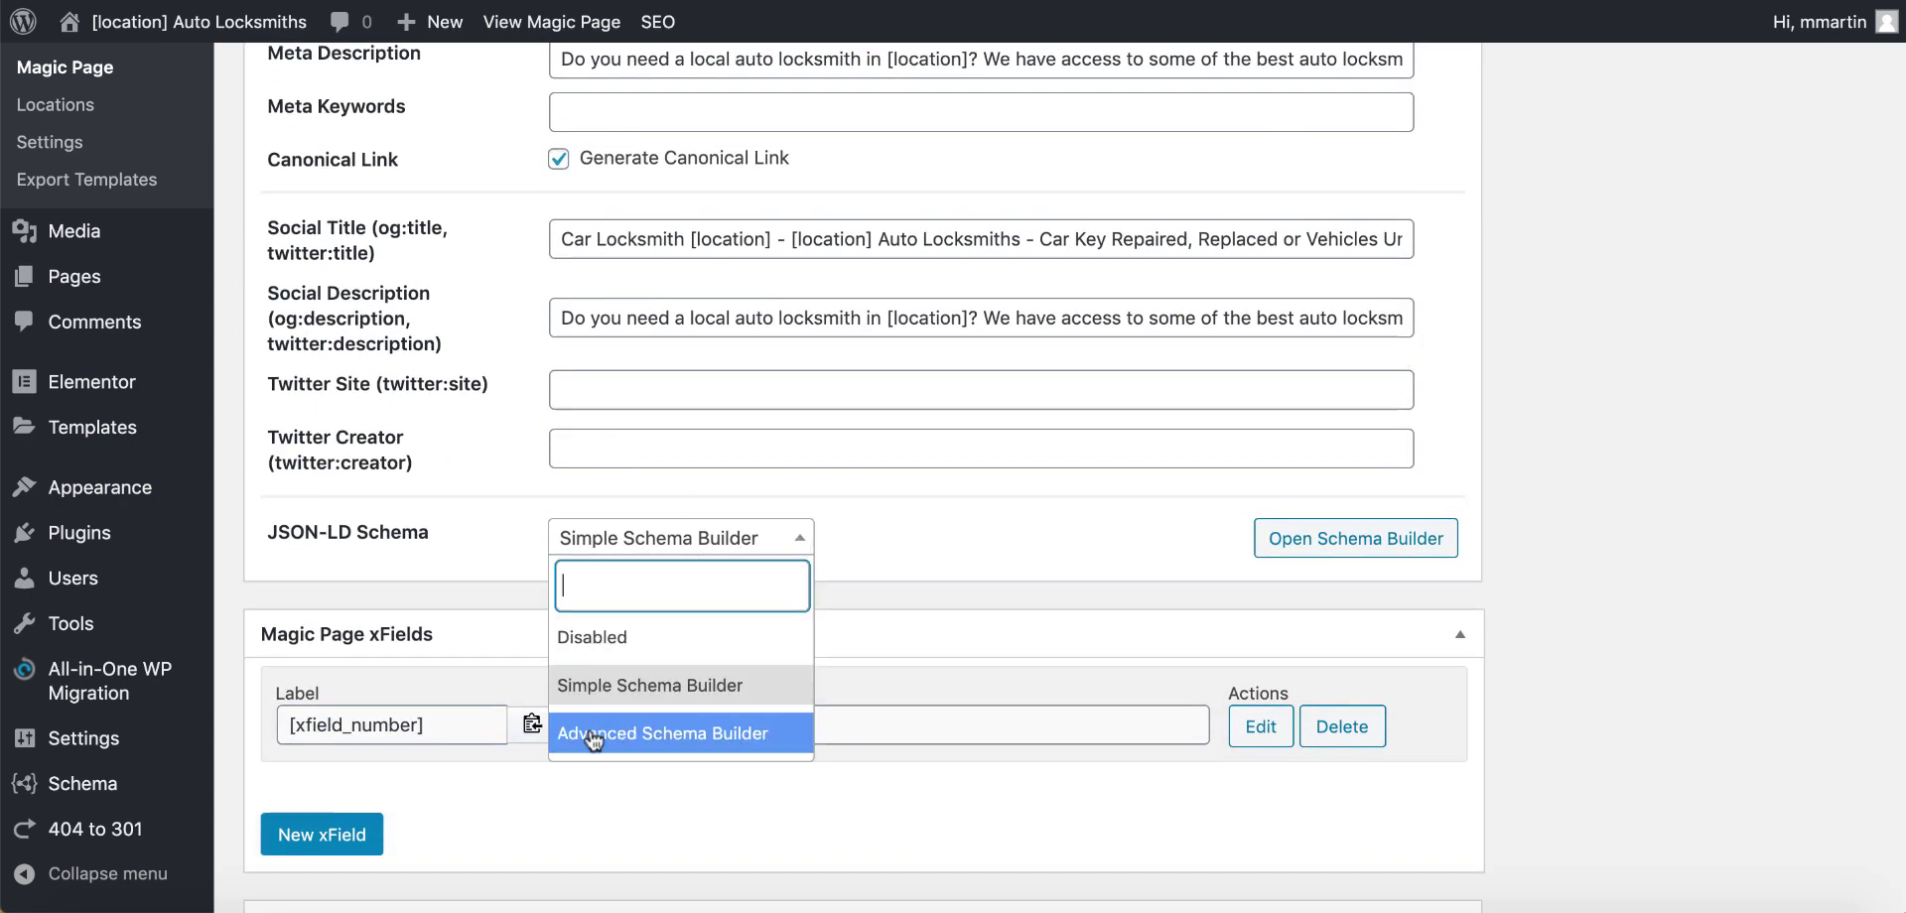
click(594, 700)
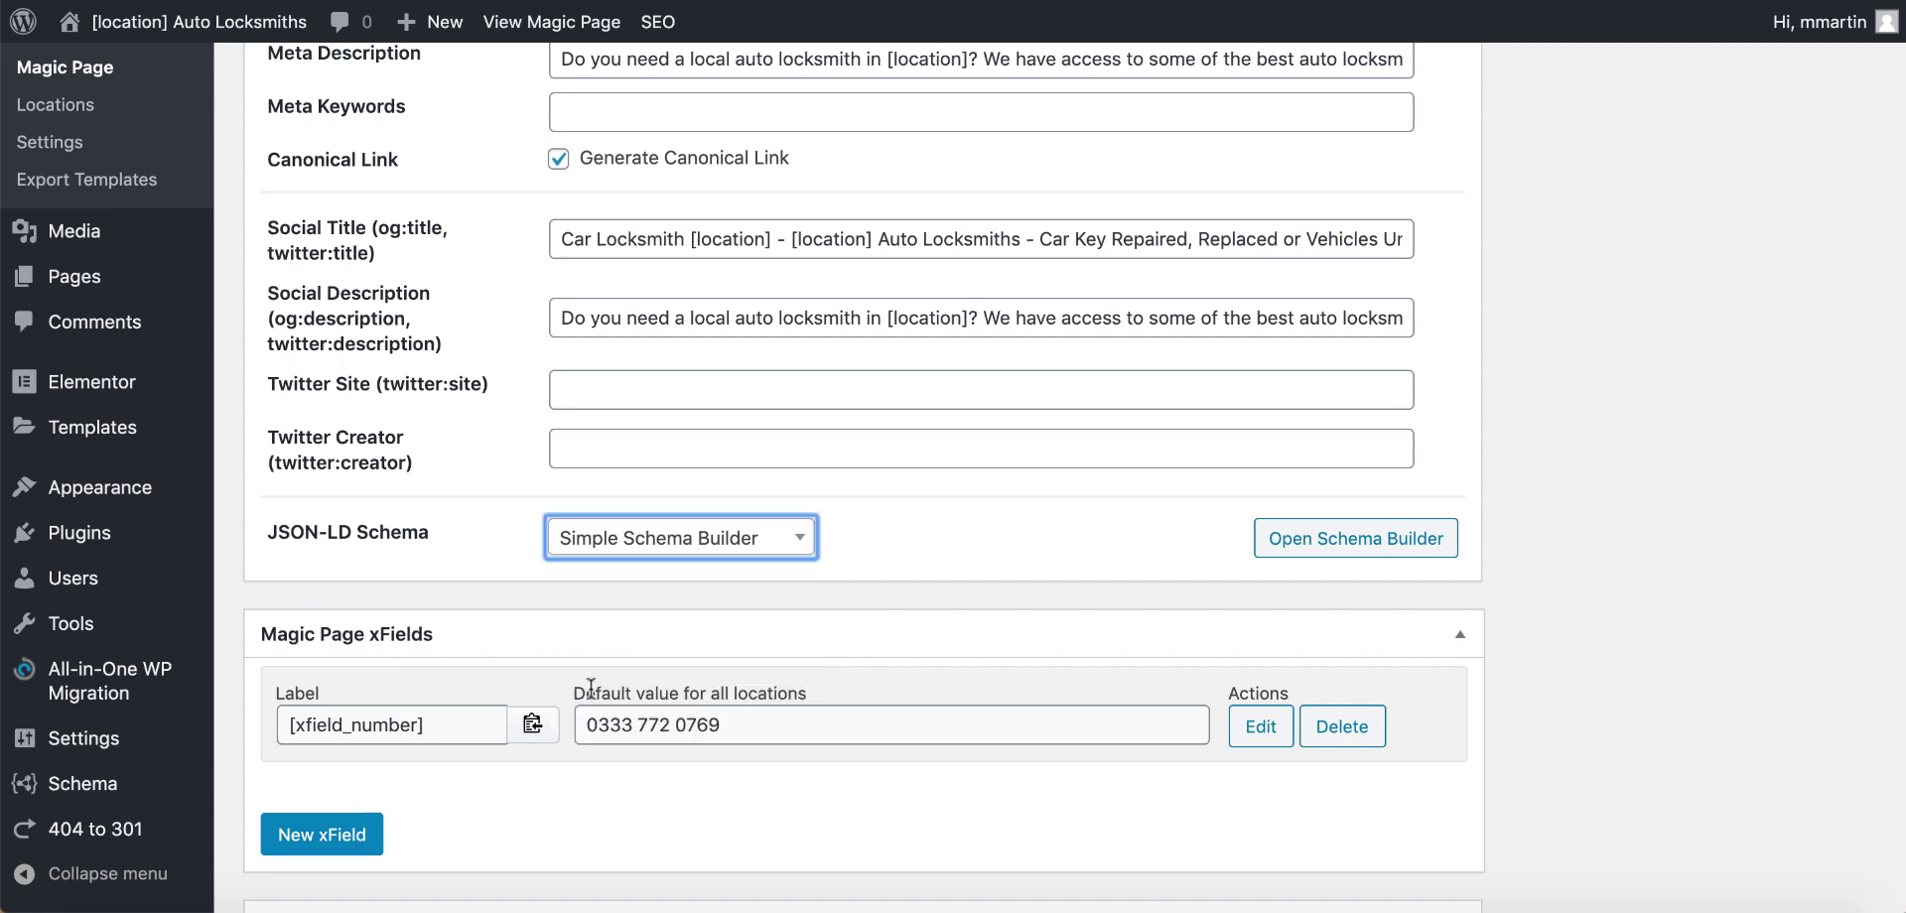
click(1329, 548)
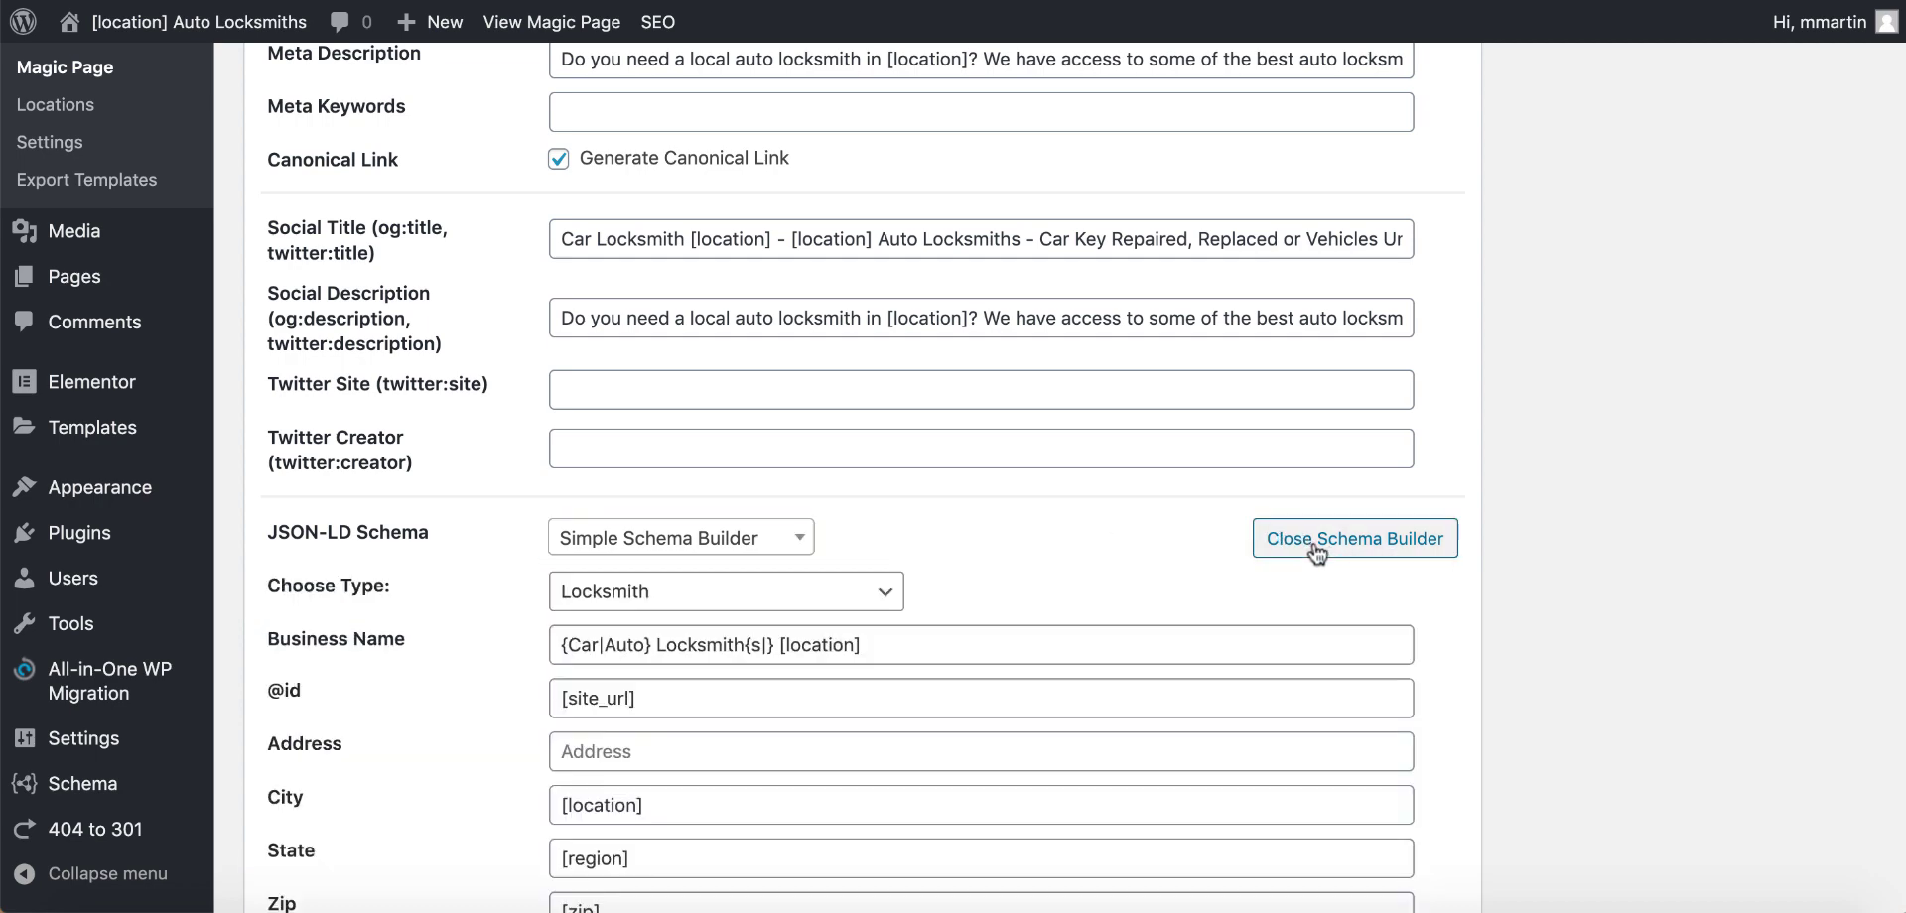
scroll(901, 496, down, 4)
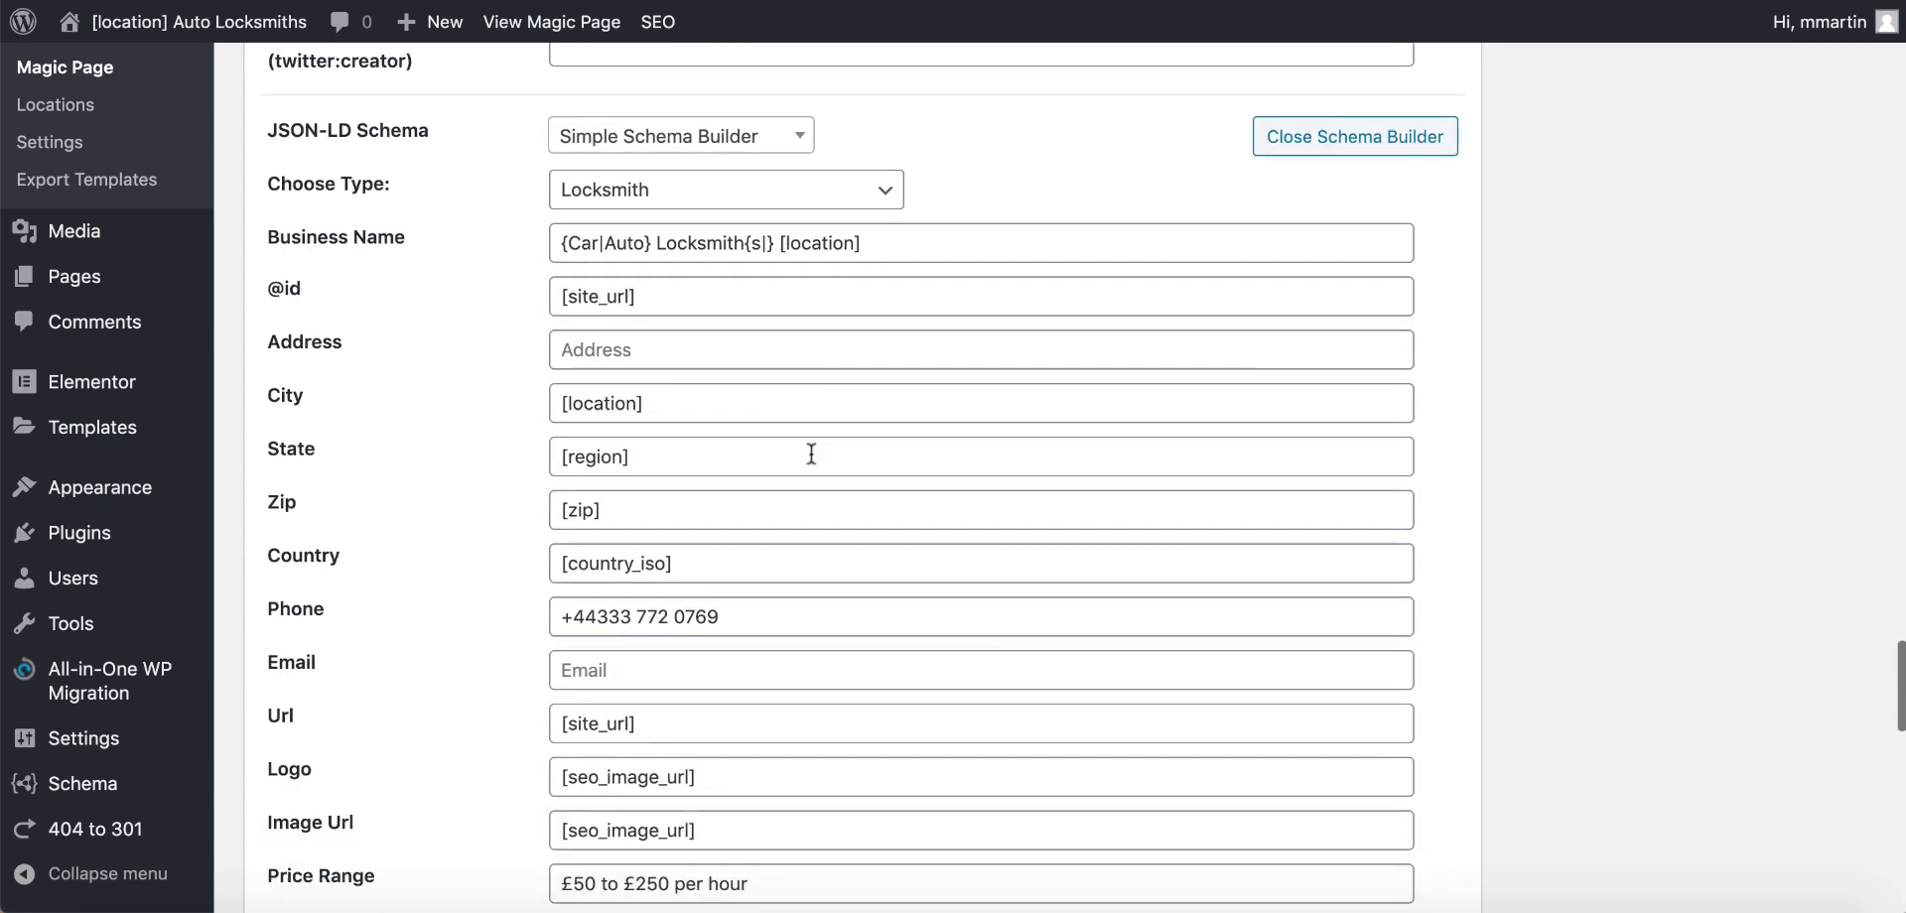
click(885, 189)
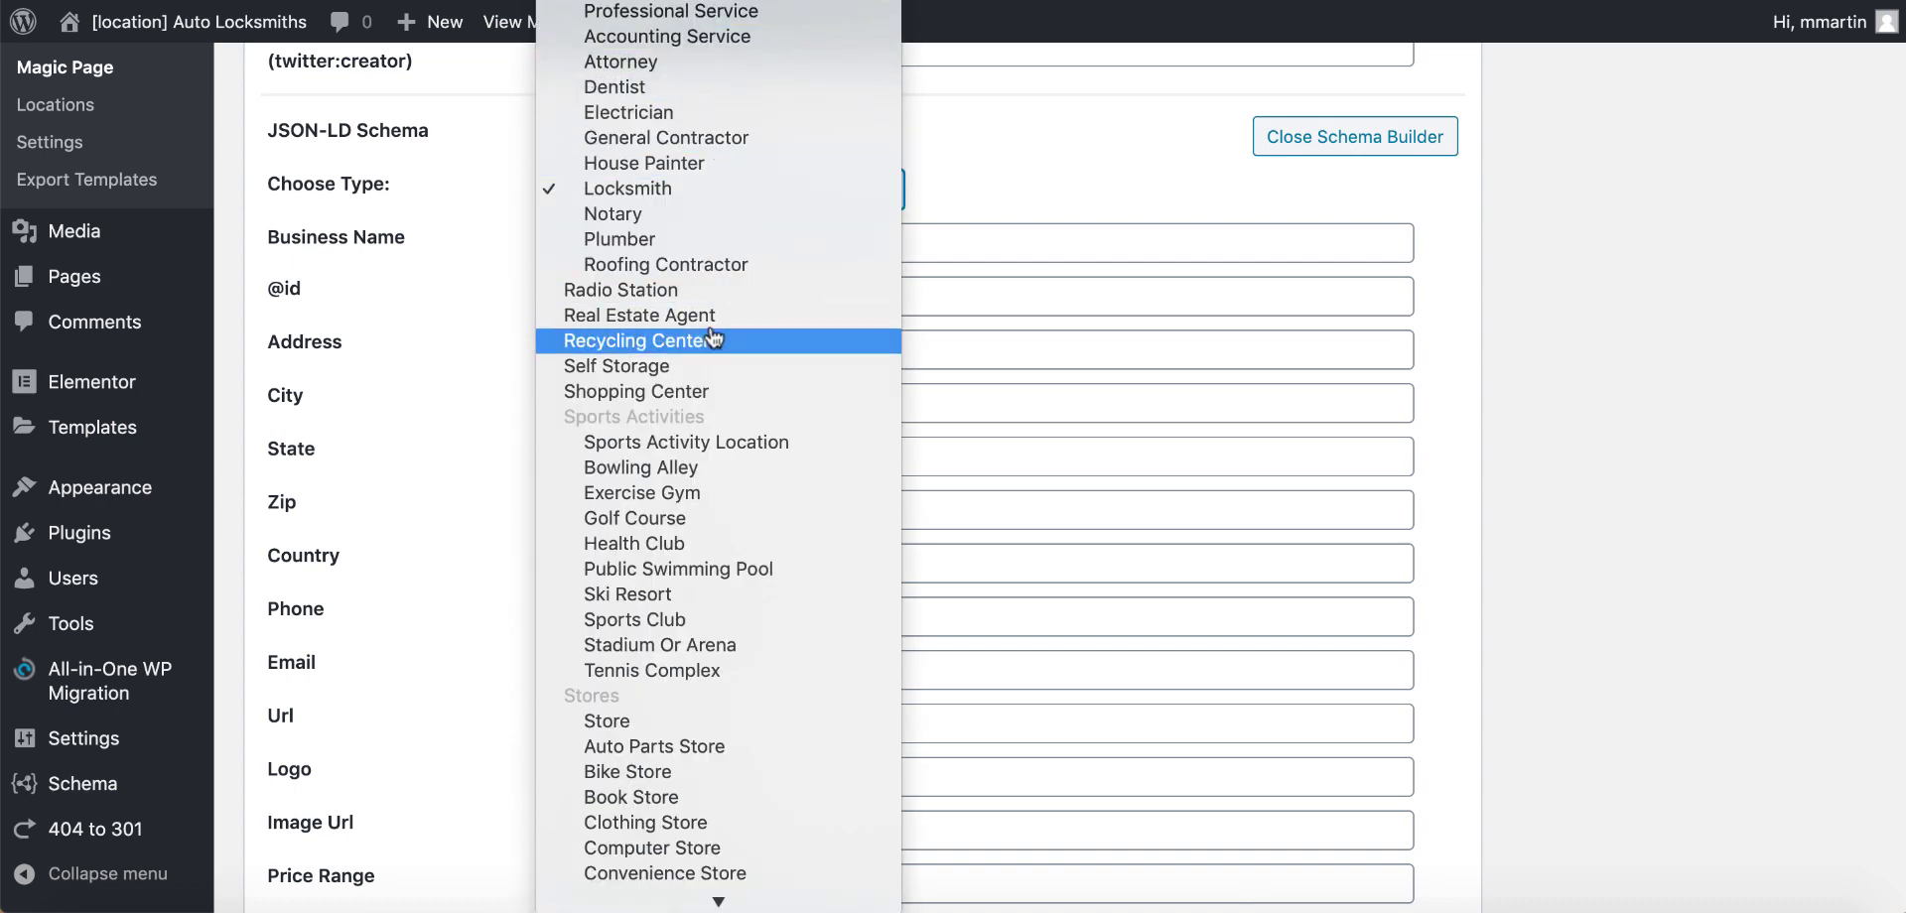
click(690, 189)
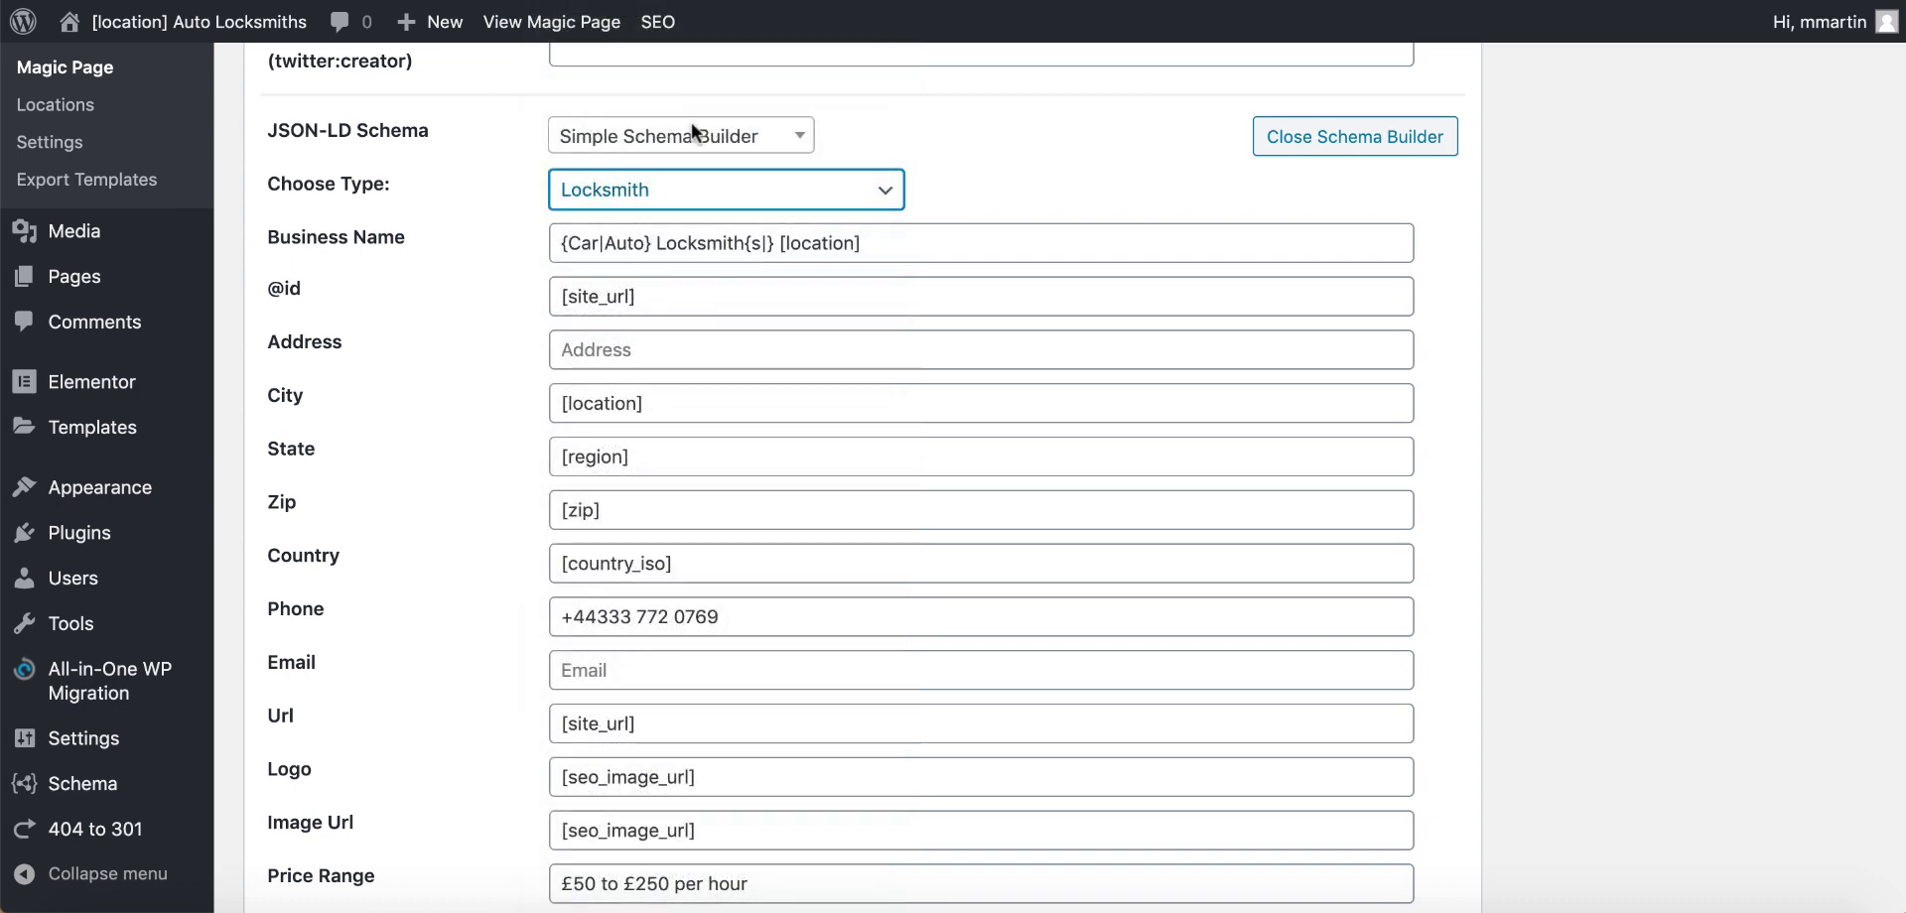
scroll(1012, 140, down, 1)
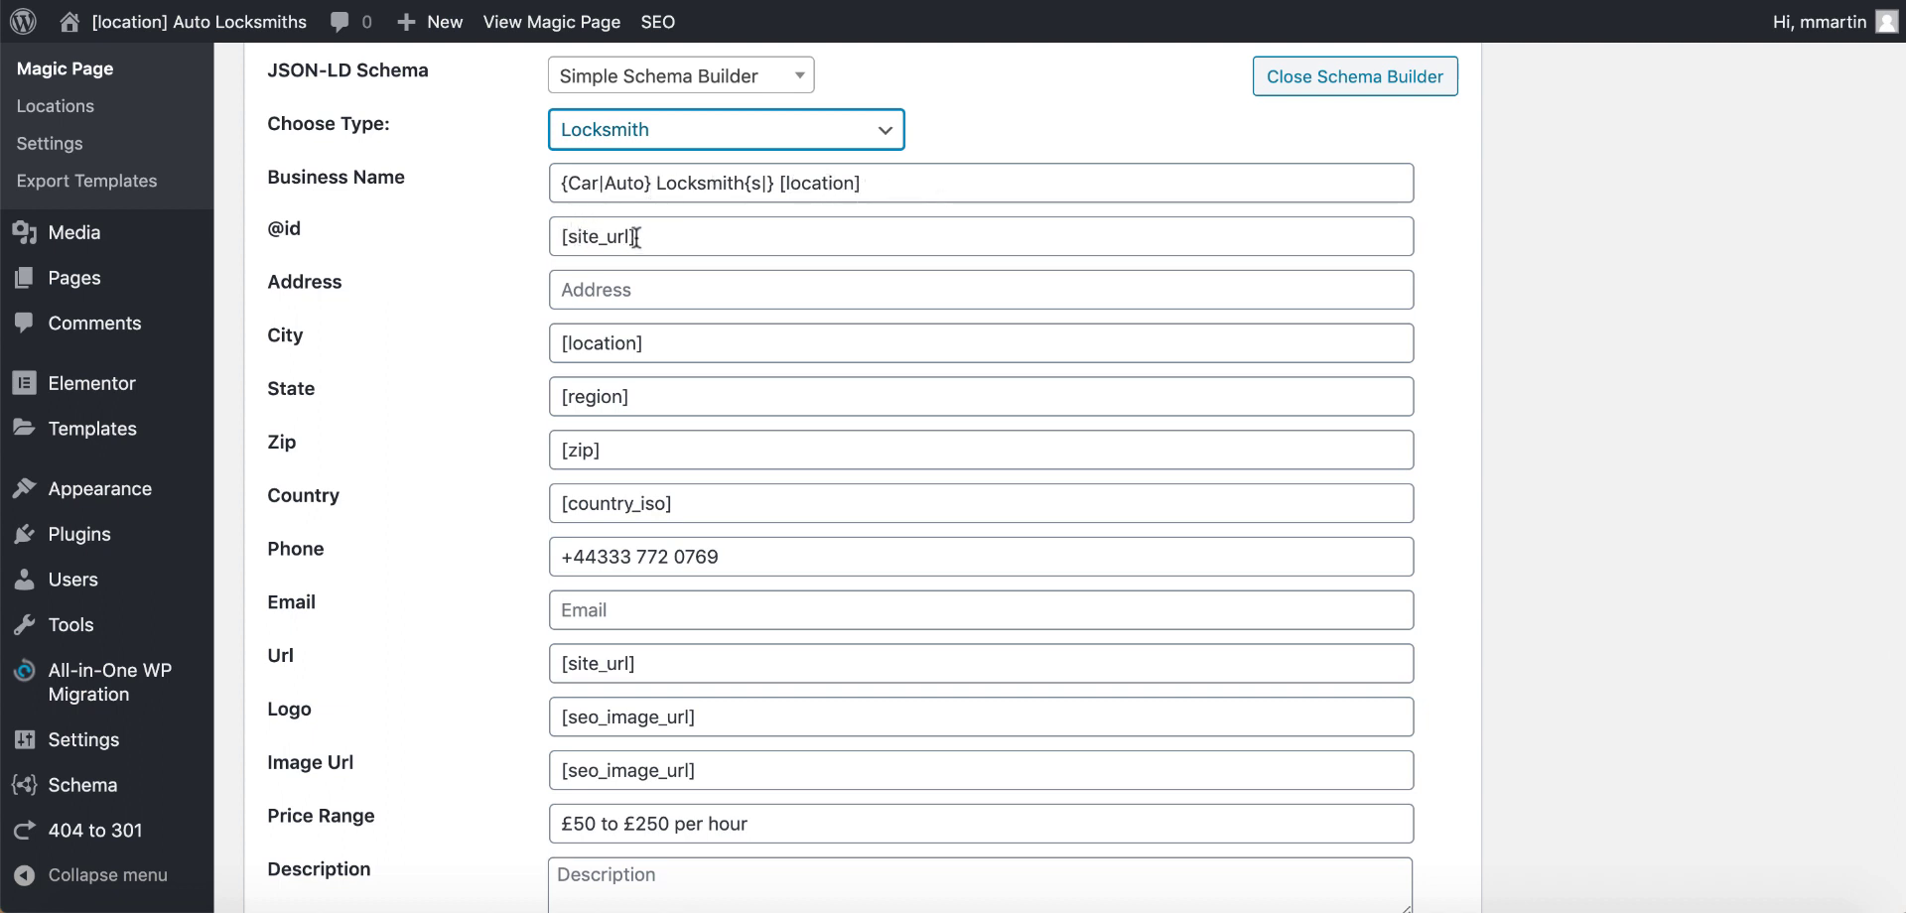
scroll(803, 276, up, 15)
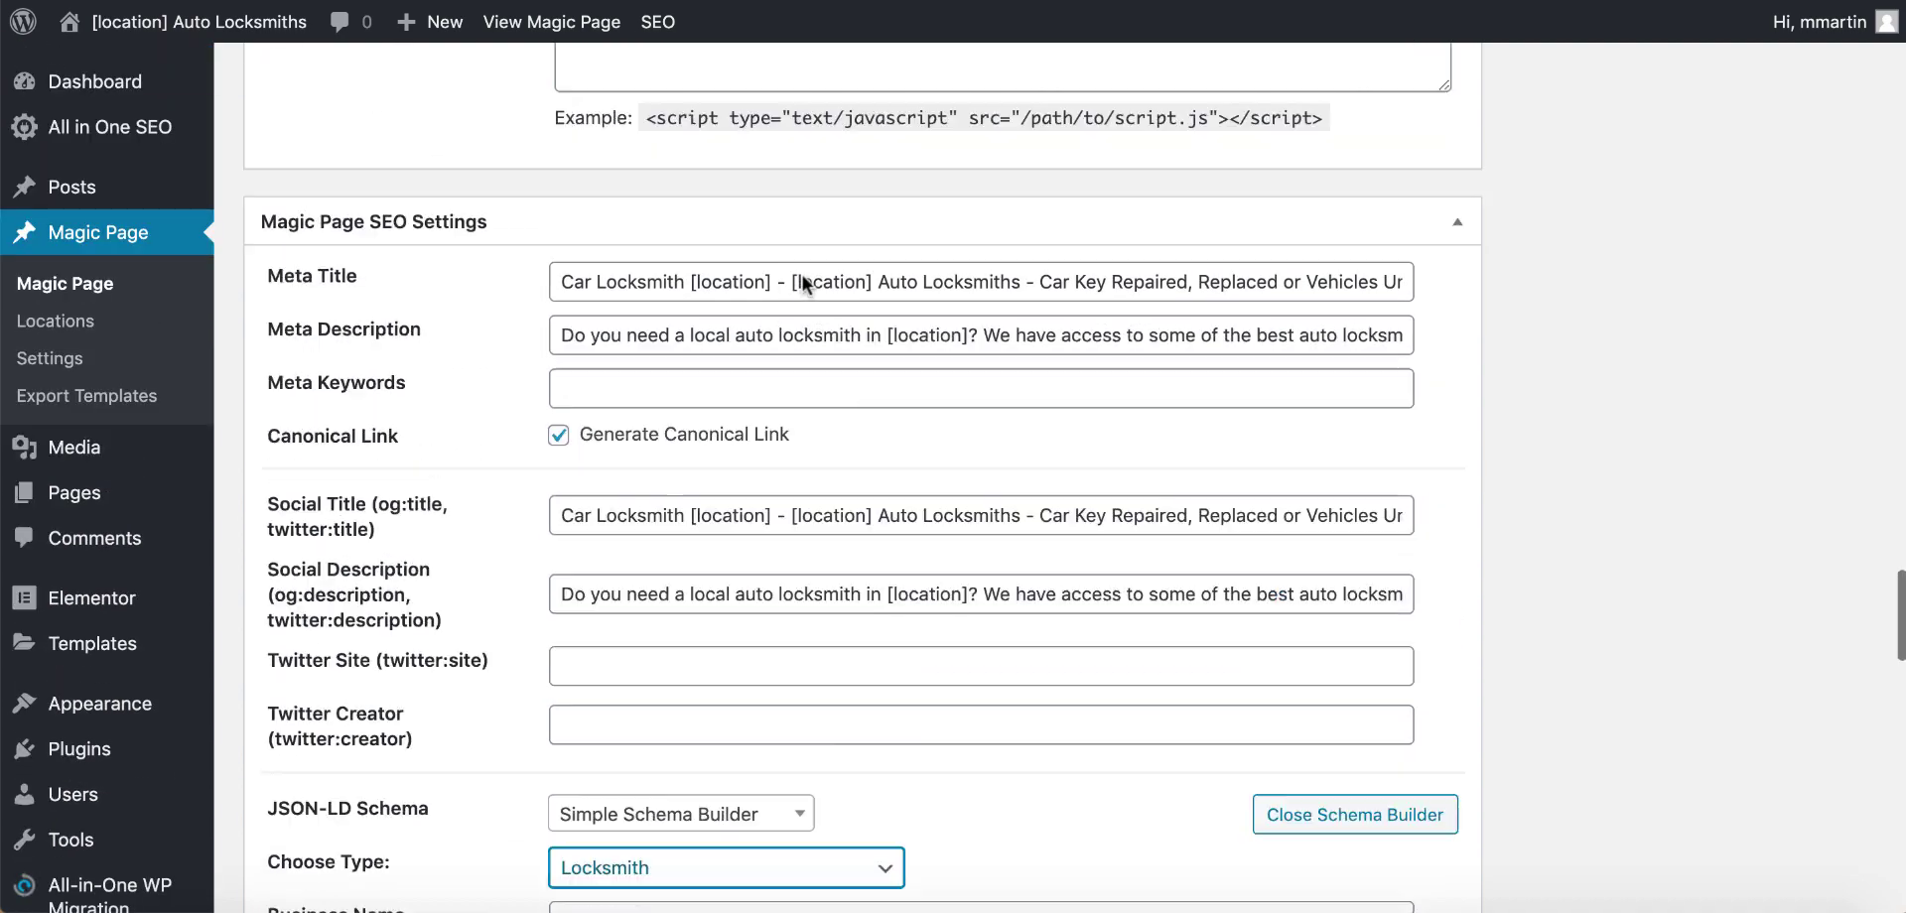
scroll(802, 283, up, 8)
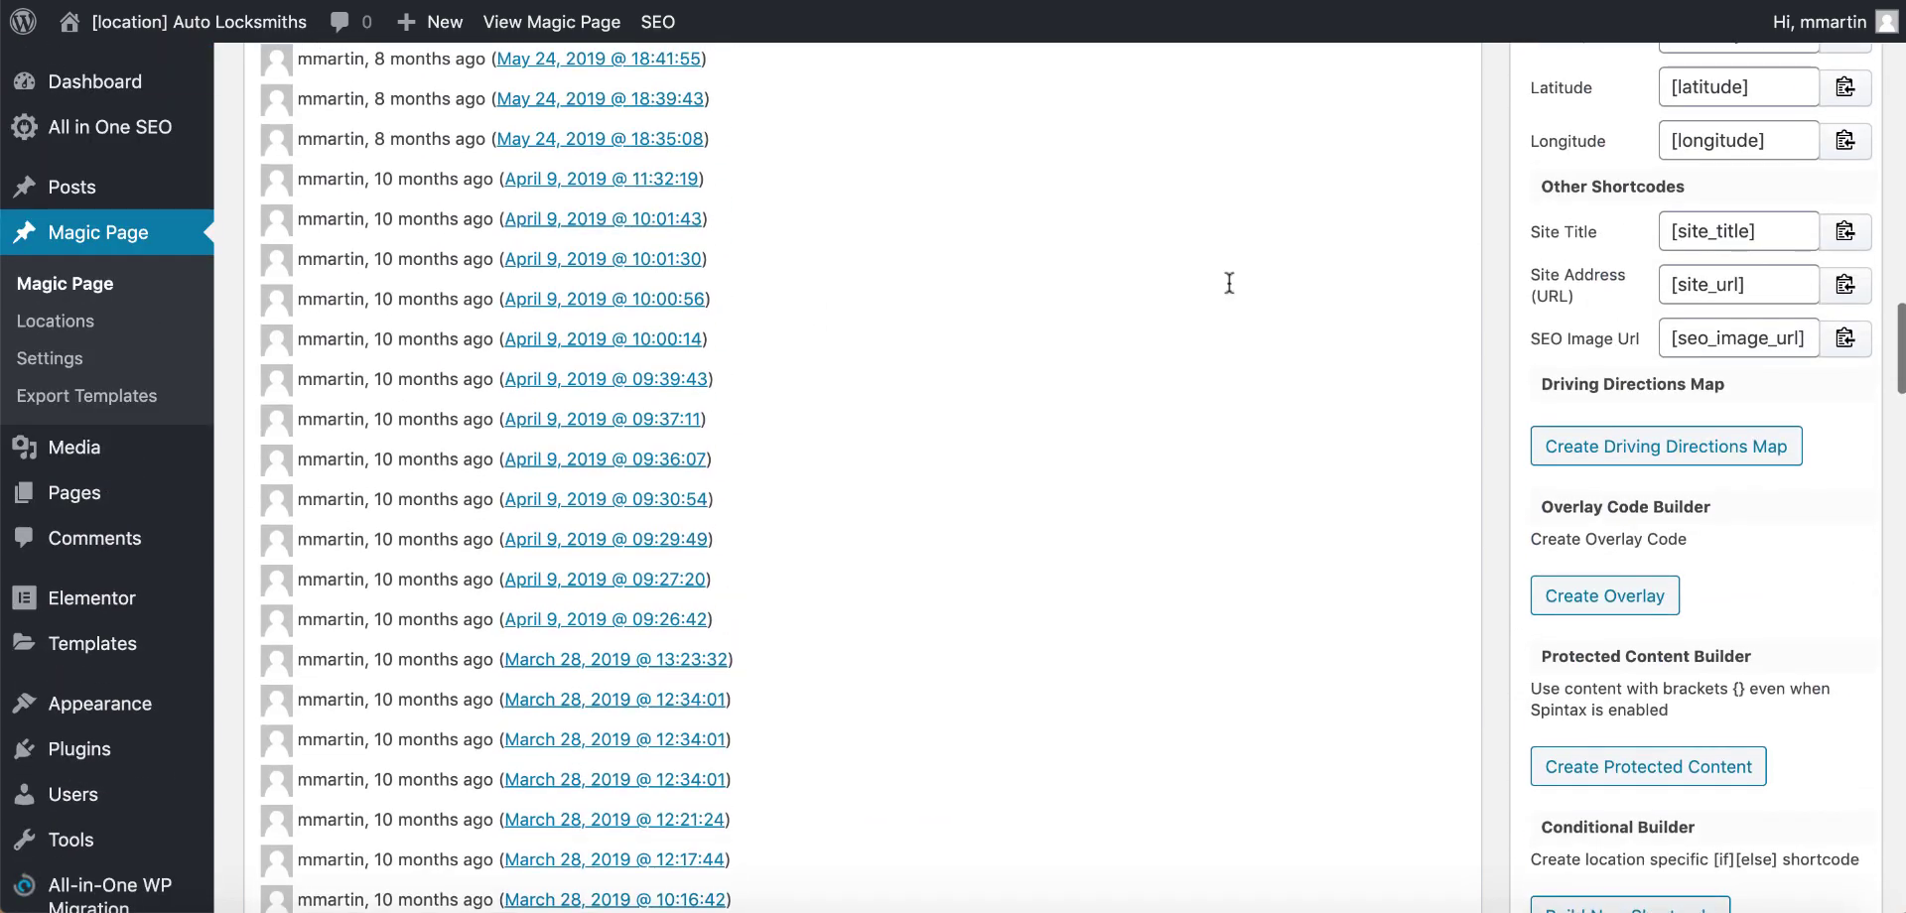
scroll(1811, 284, up, 8)
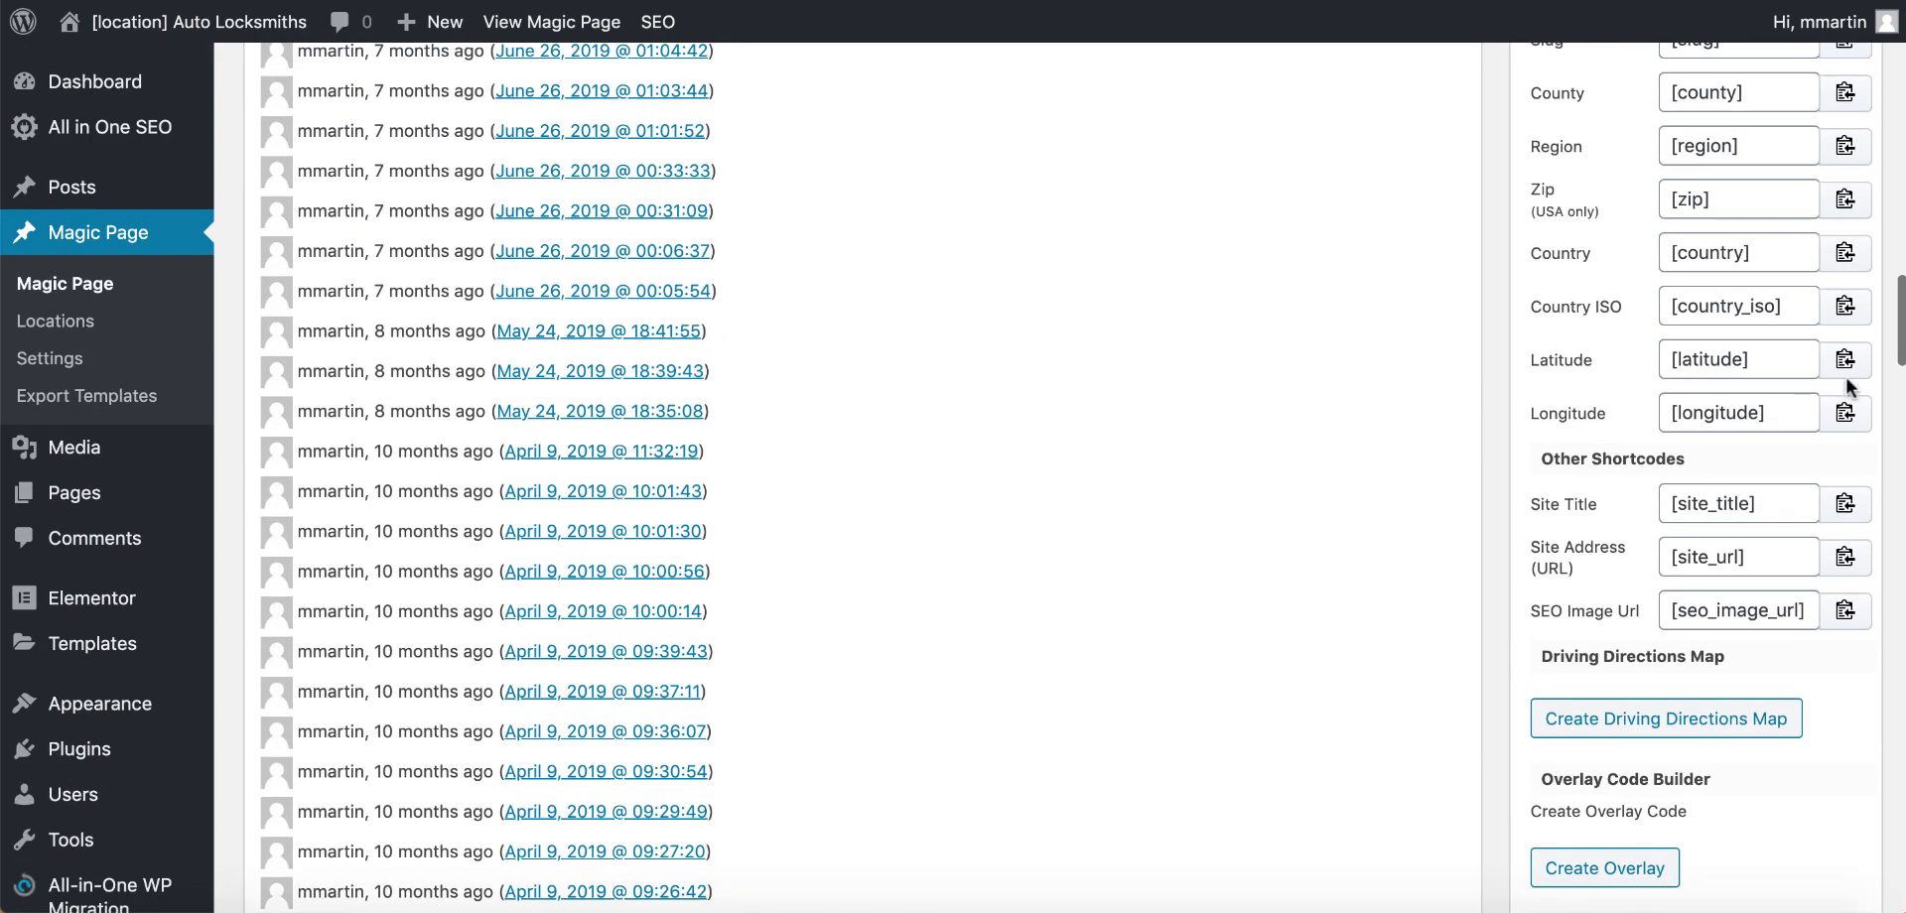
scroll(846, 260, down, 20)
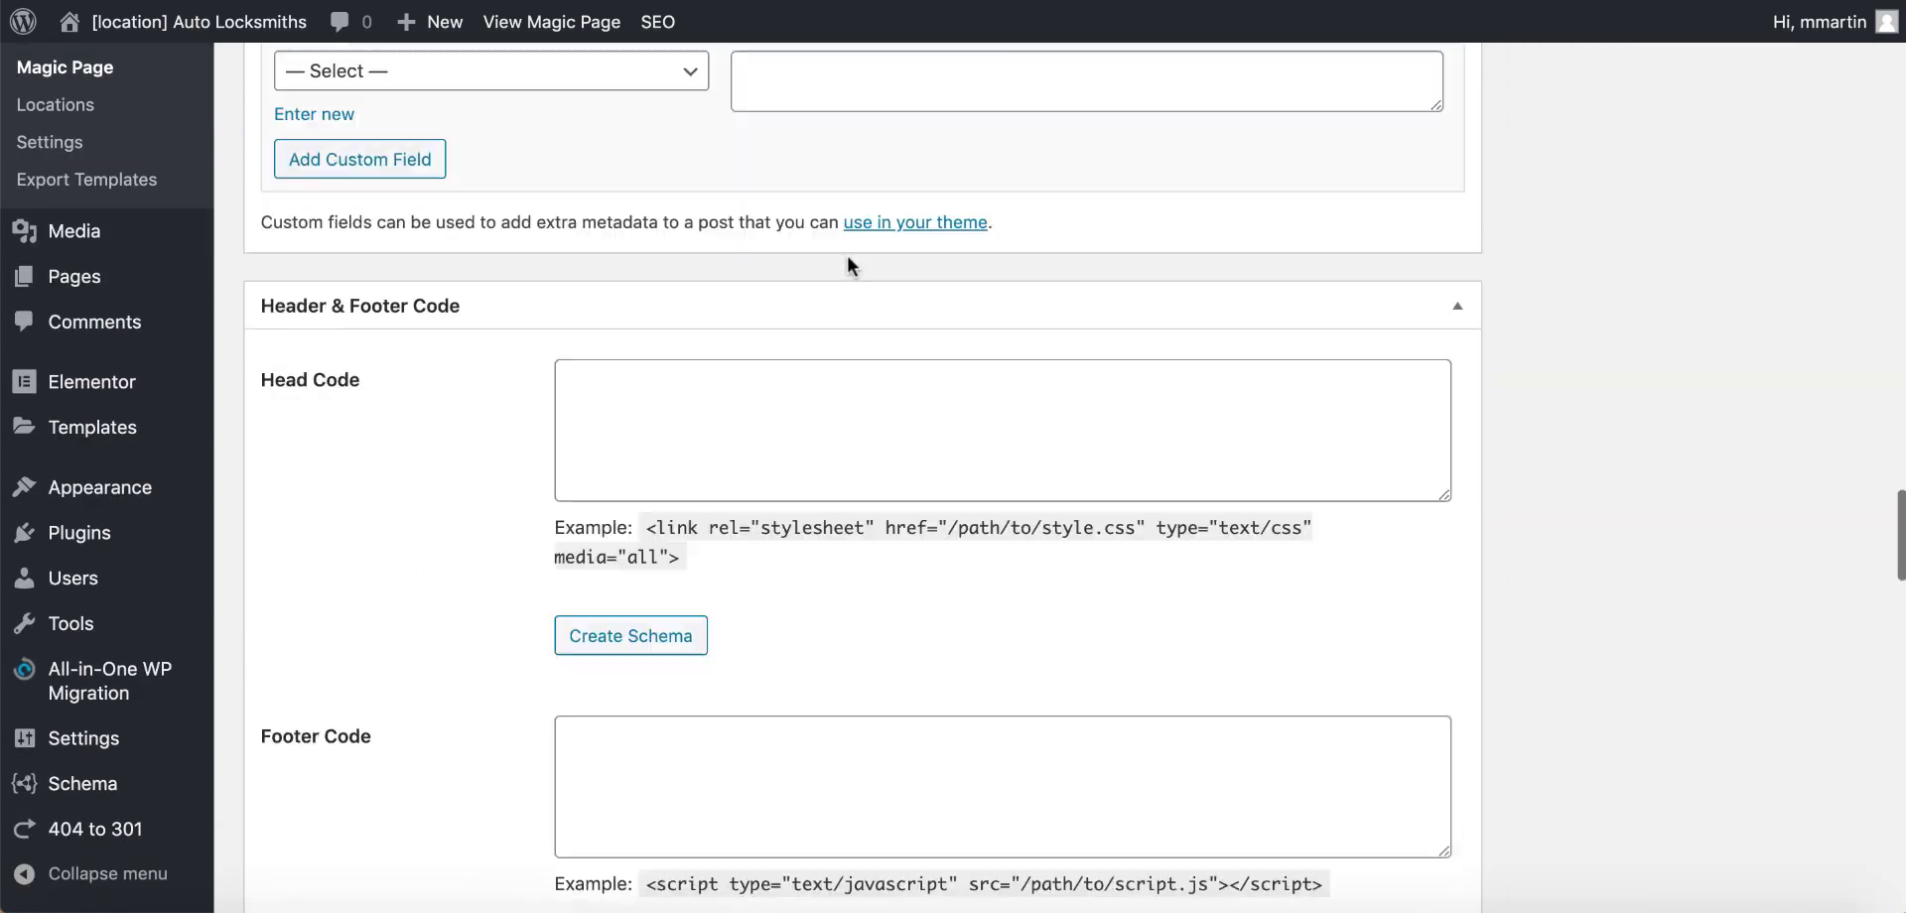
scroll(848, 263, down, 5)
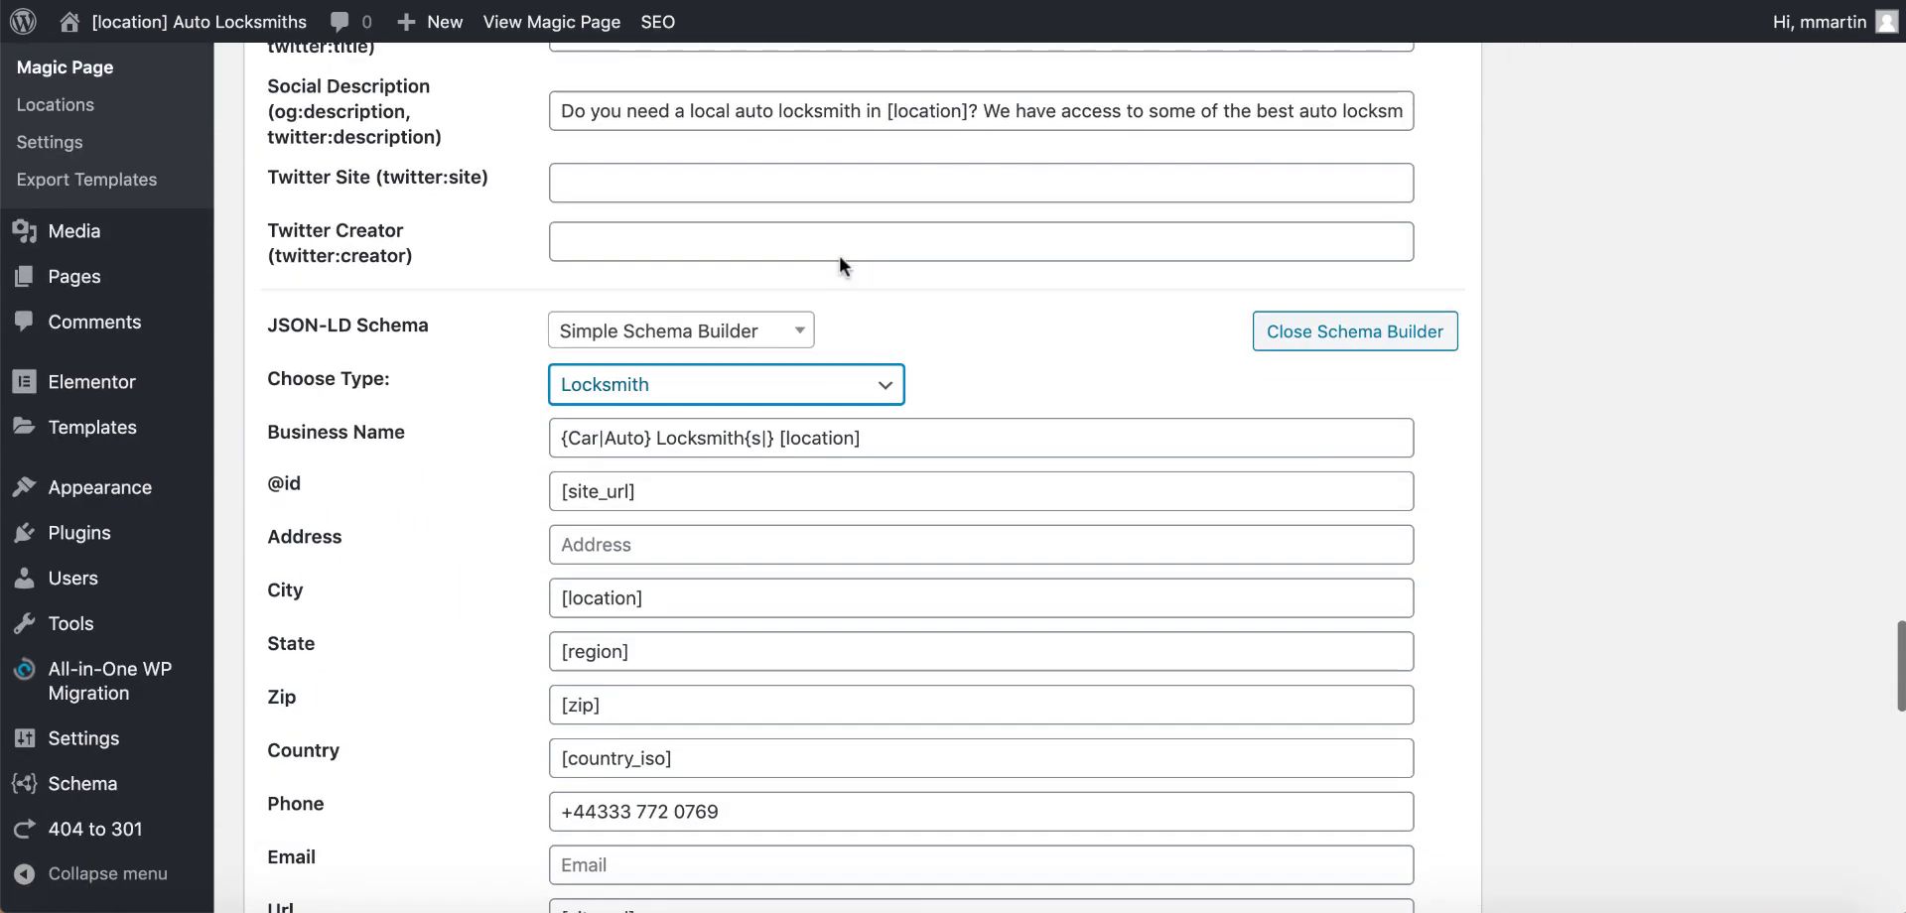
scroll(808, 324, up, 2)
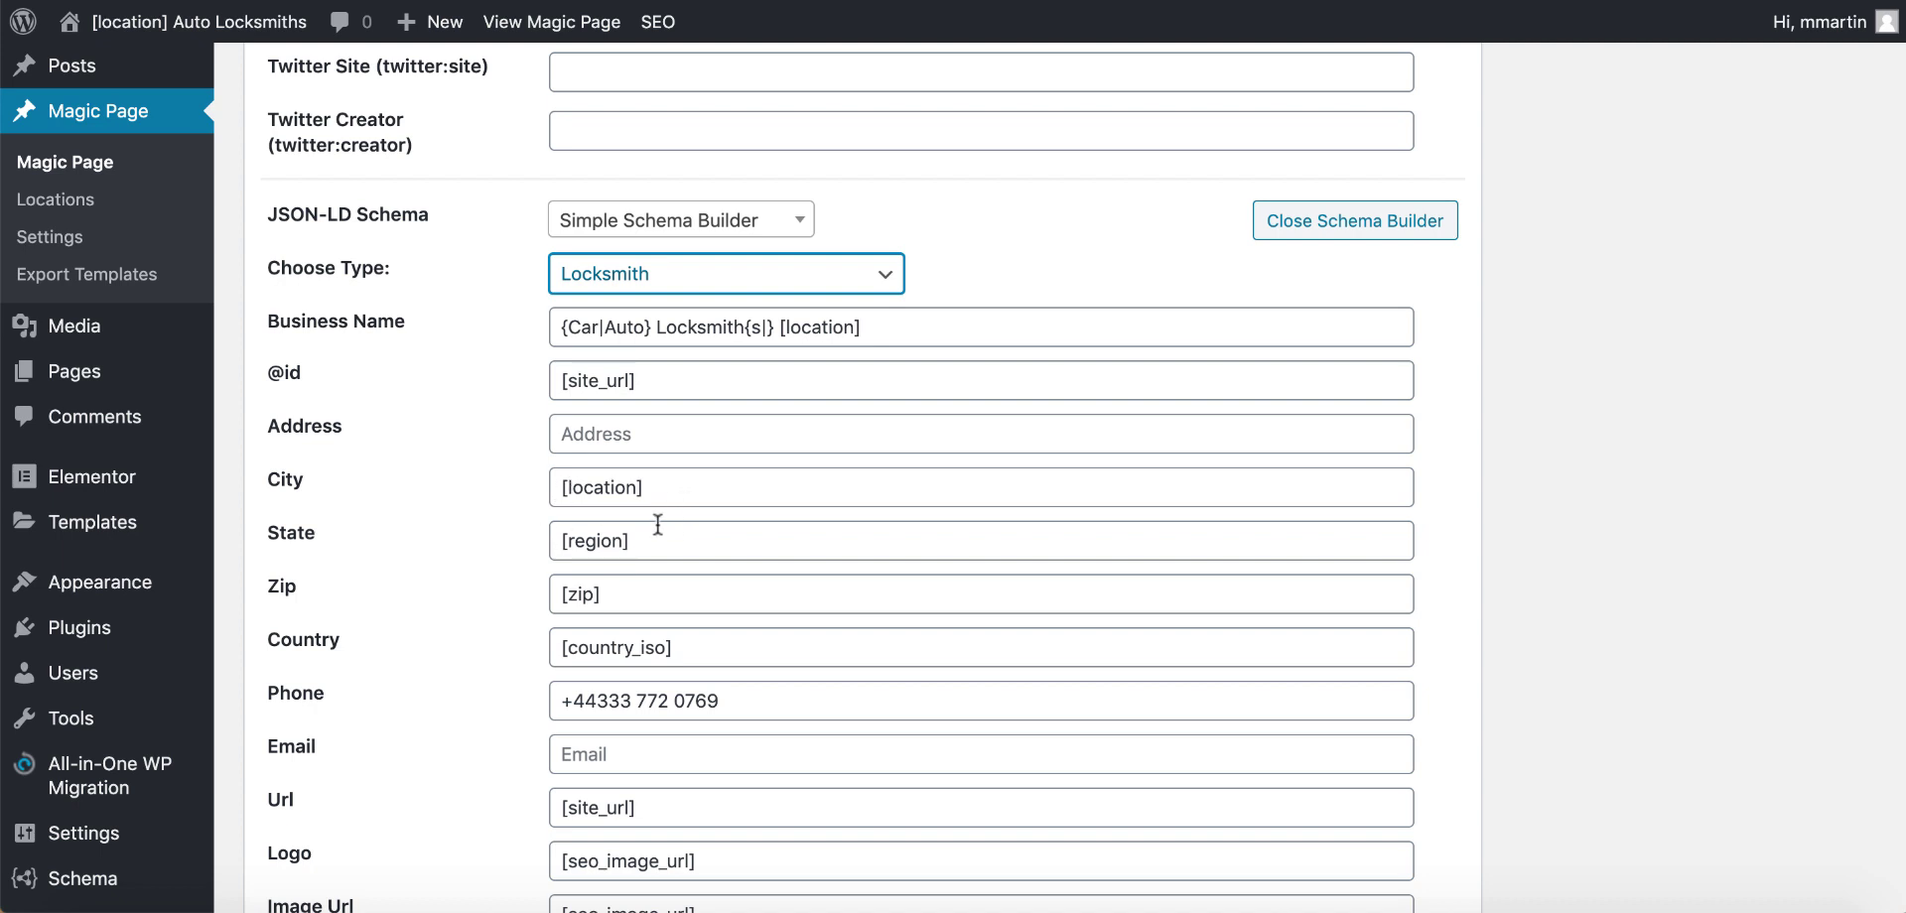
- Replace the schema's fixed Phone number with the [xfield_number] shortcode
scroll(664, 604, down, 3)
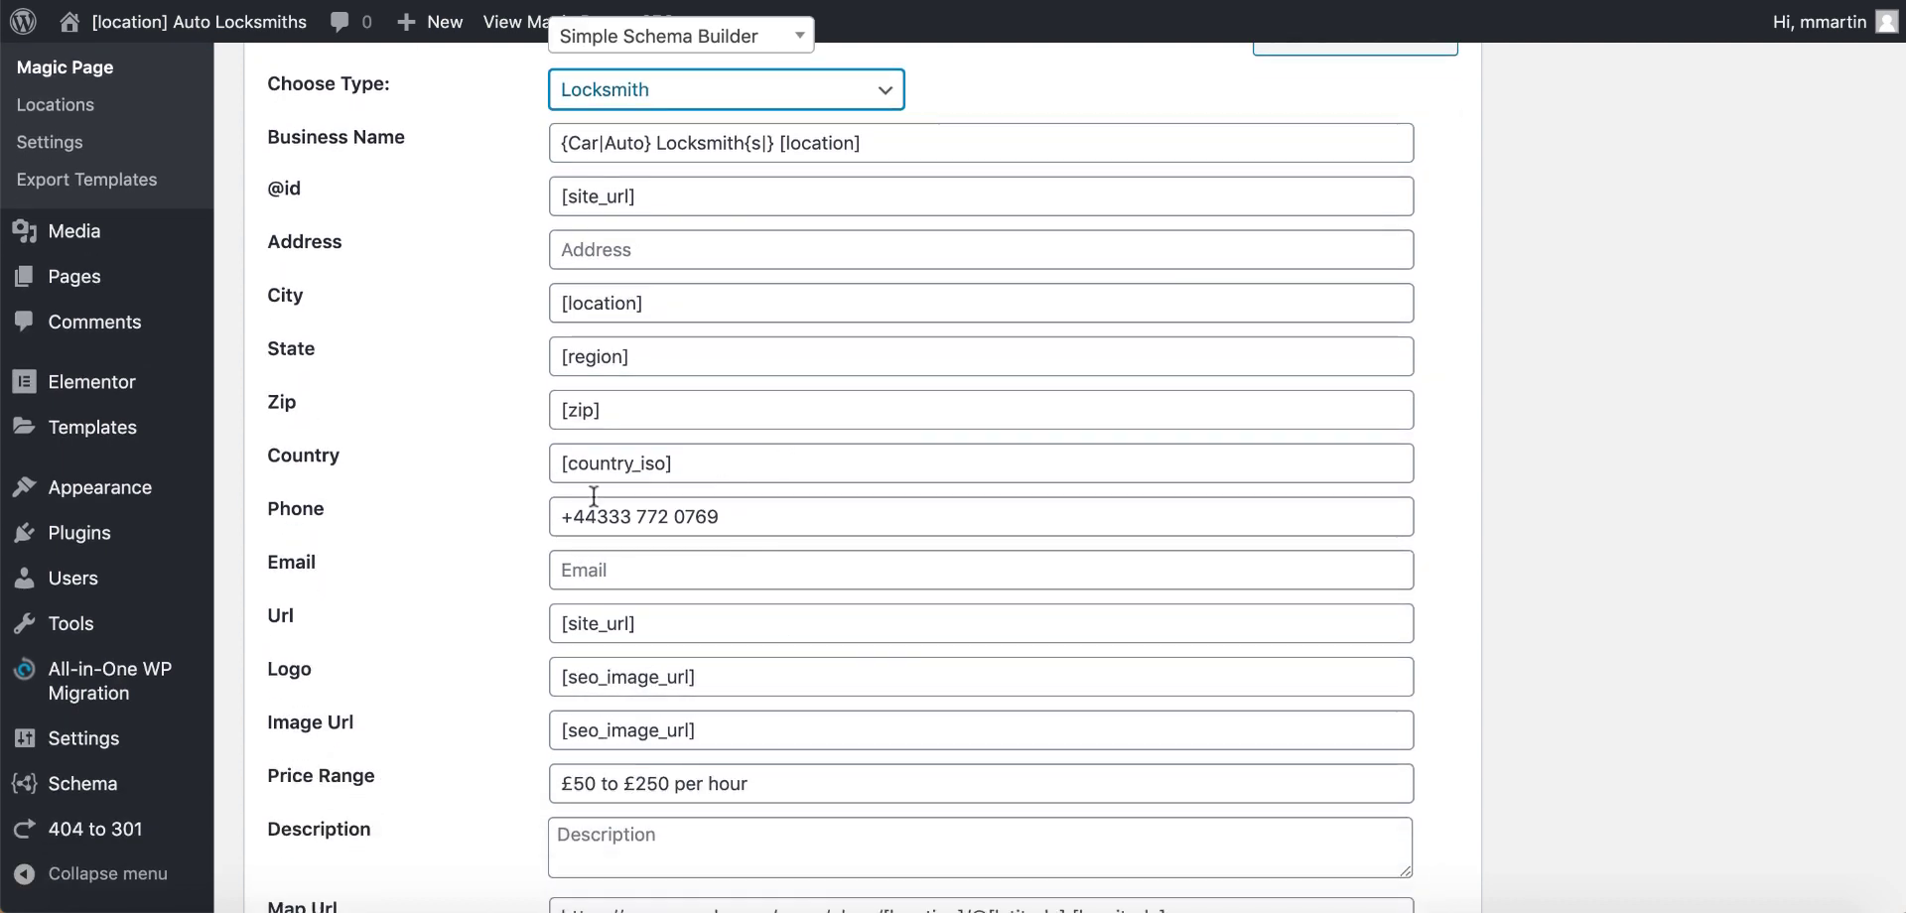
double_click(792, 516)
triple_click(792, 516)
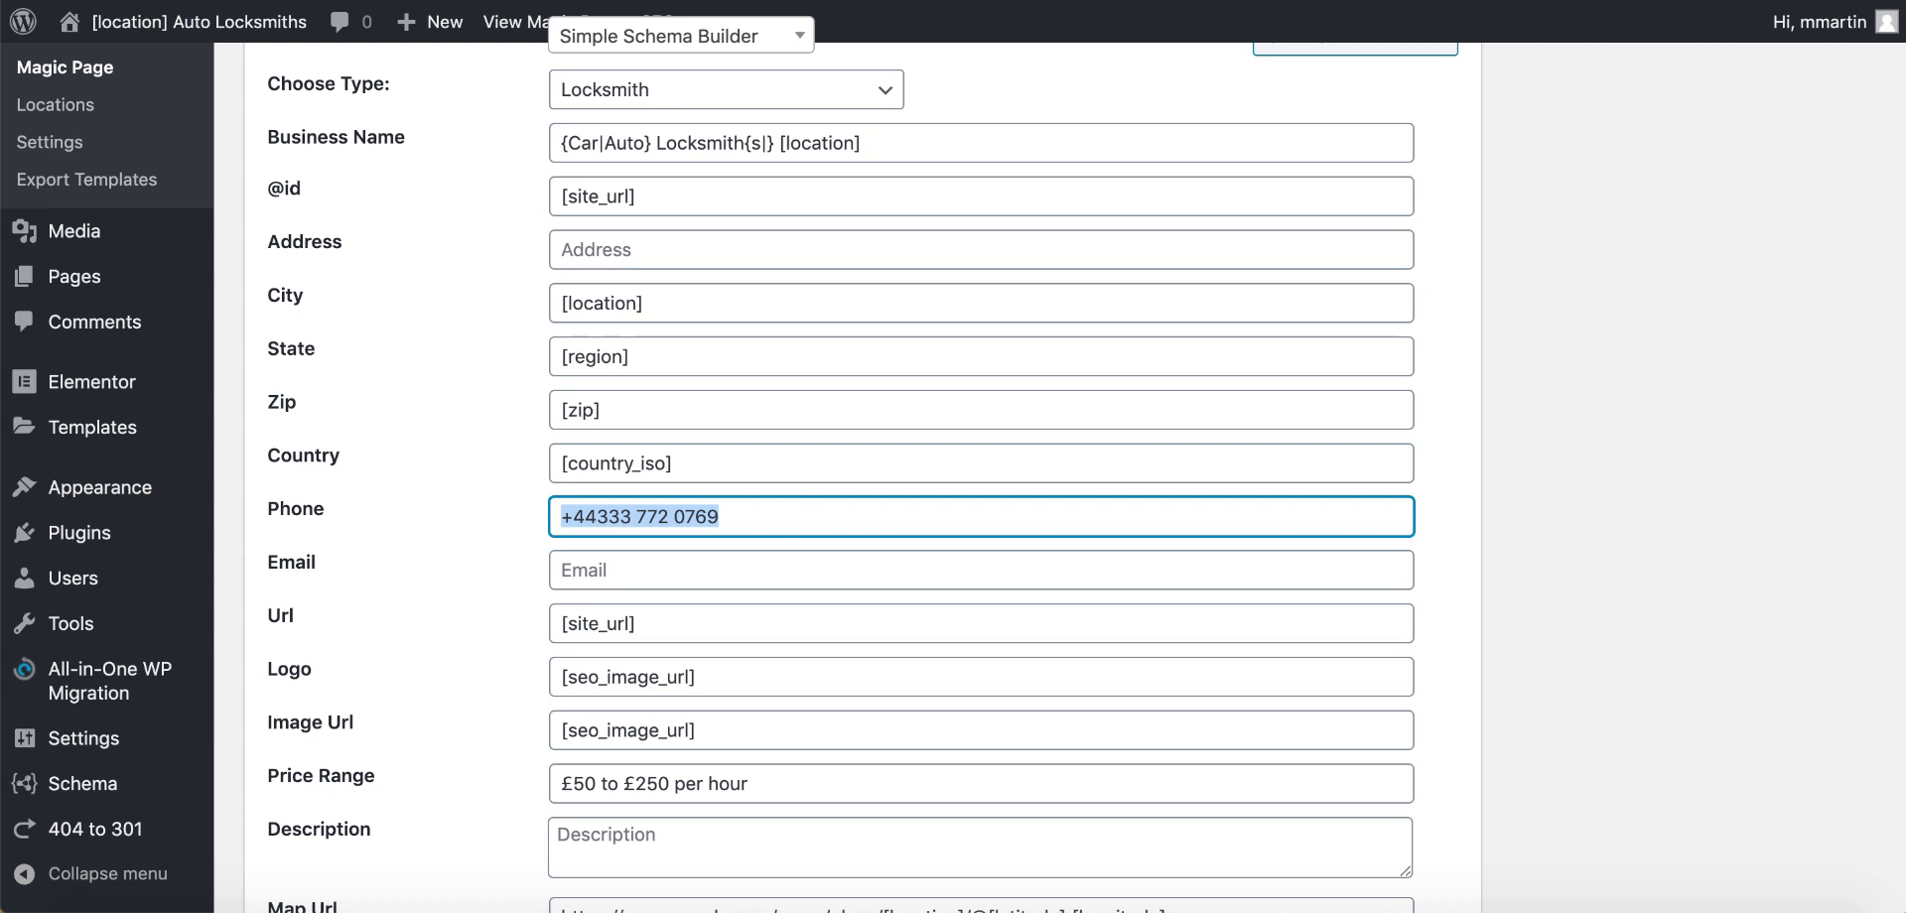
text([xfield_nu)
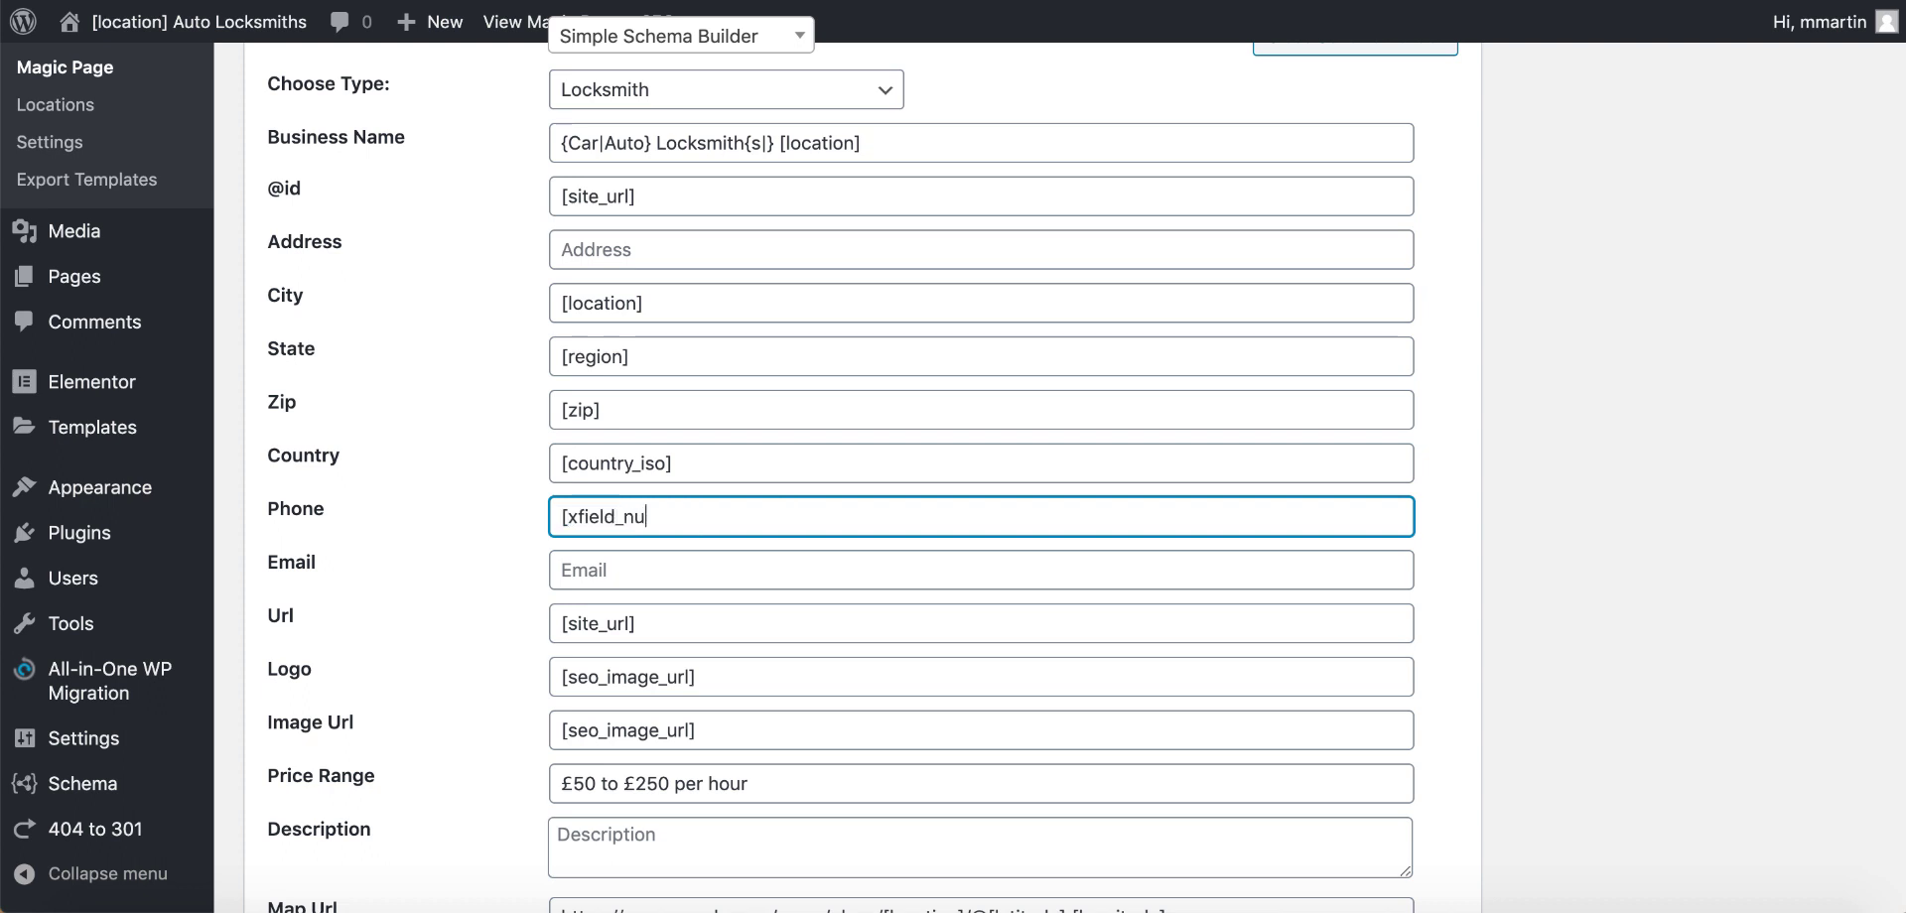
text(mber])
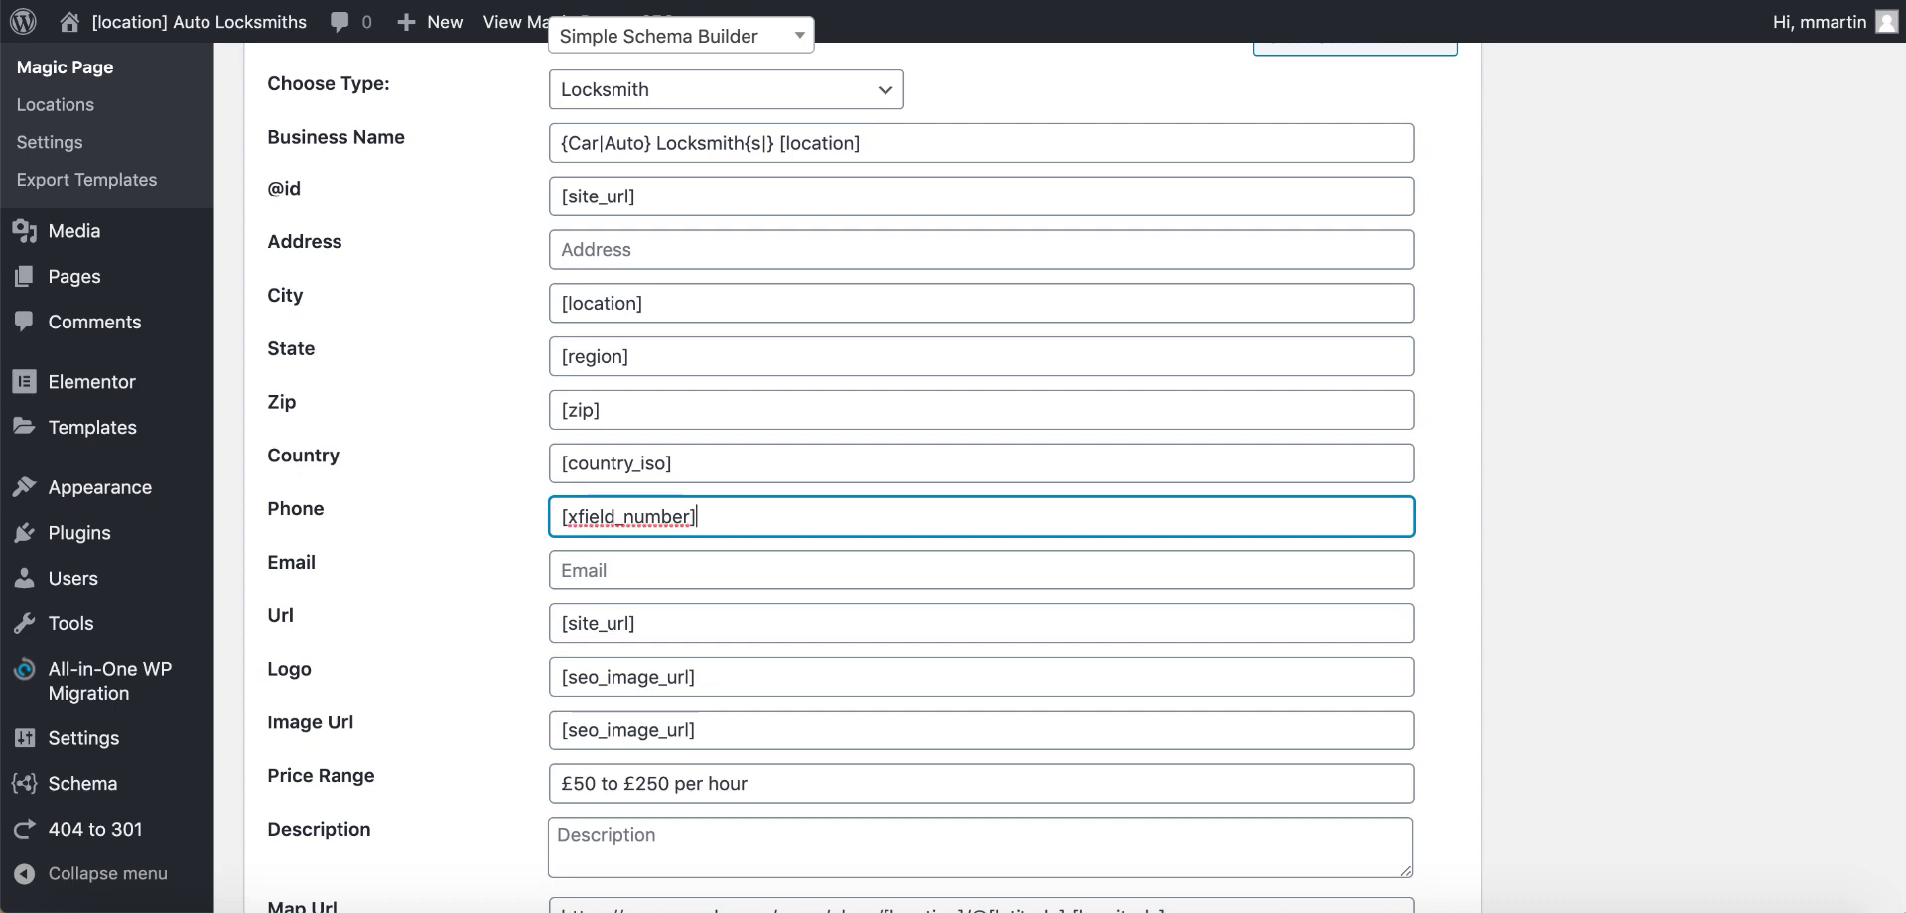
click(503, 536)
scroll(720, 496, down, 3)
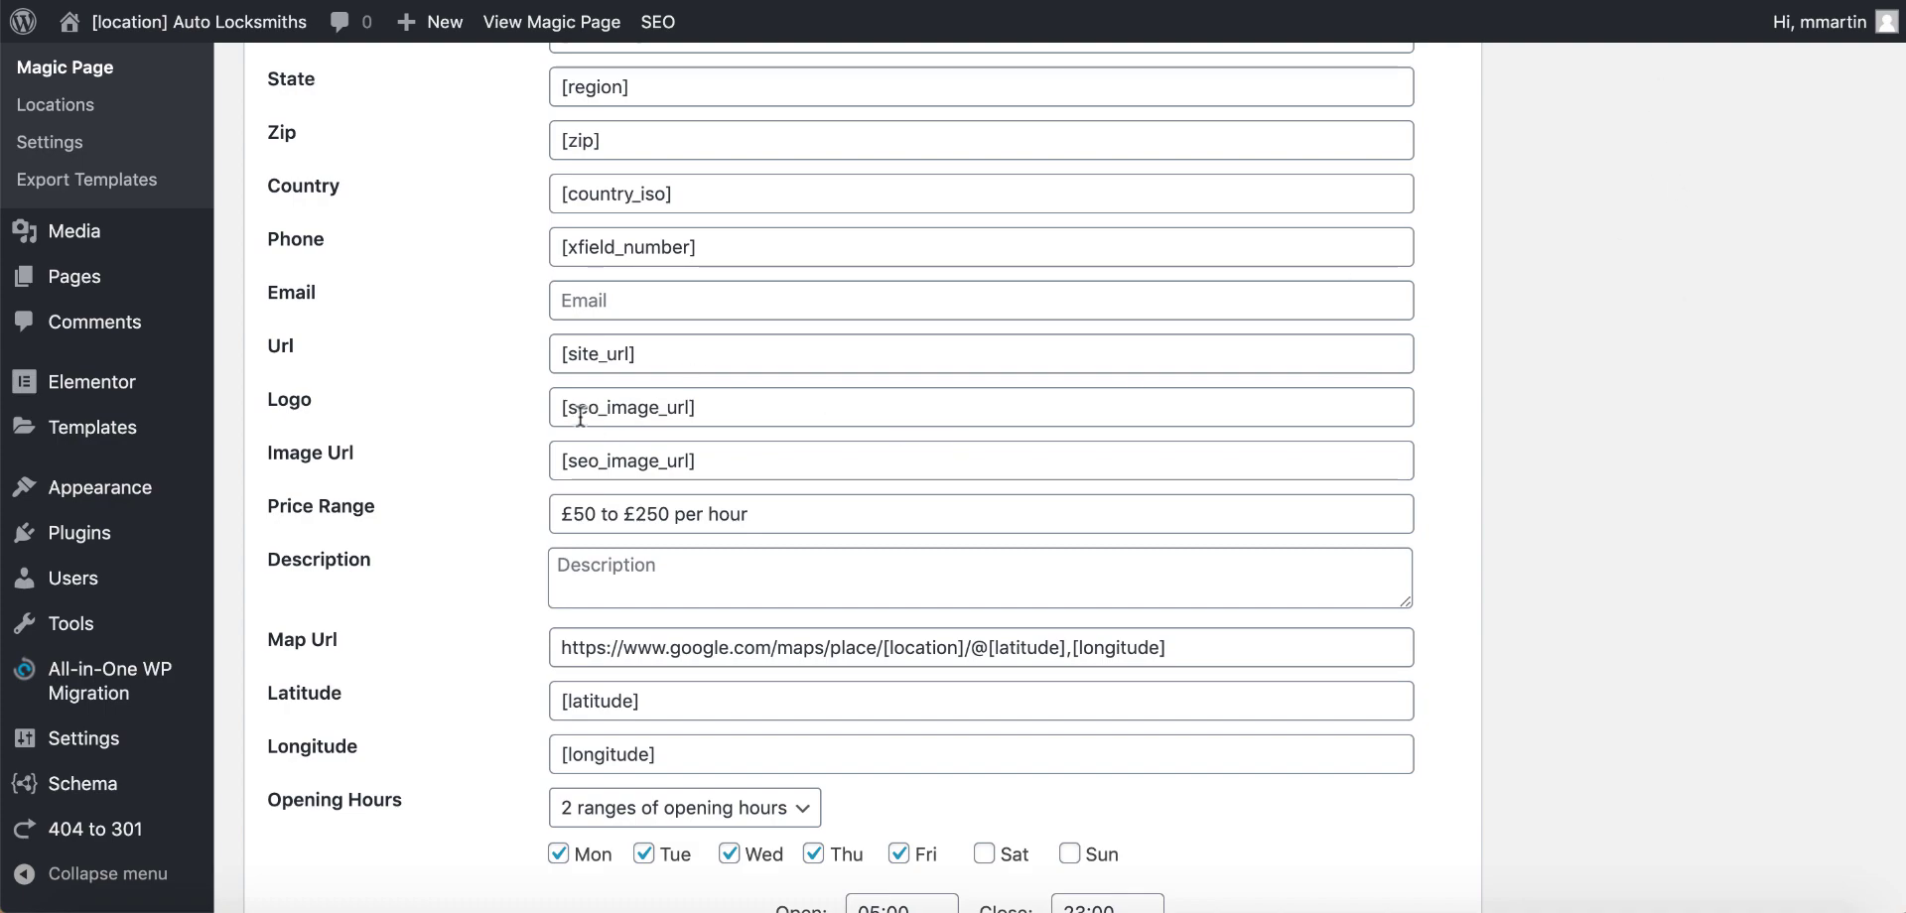
scroll(1654, 450, down, 15)
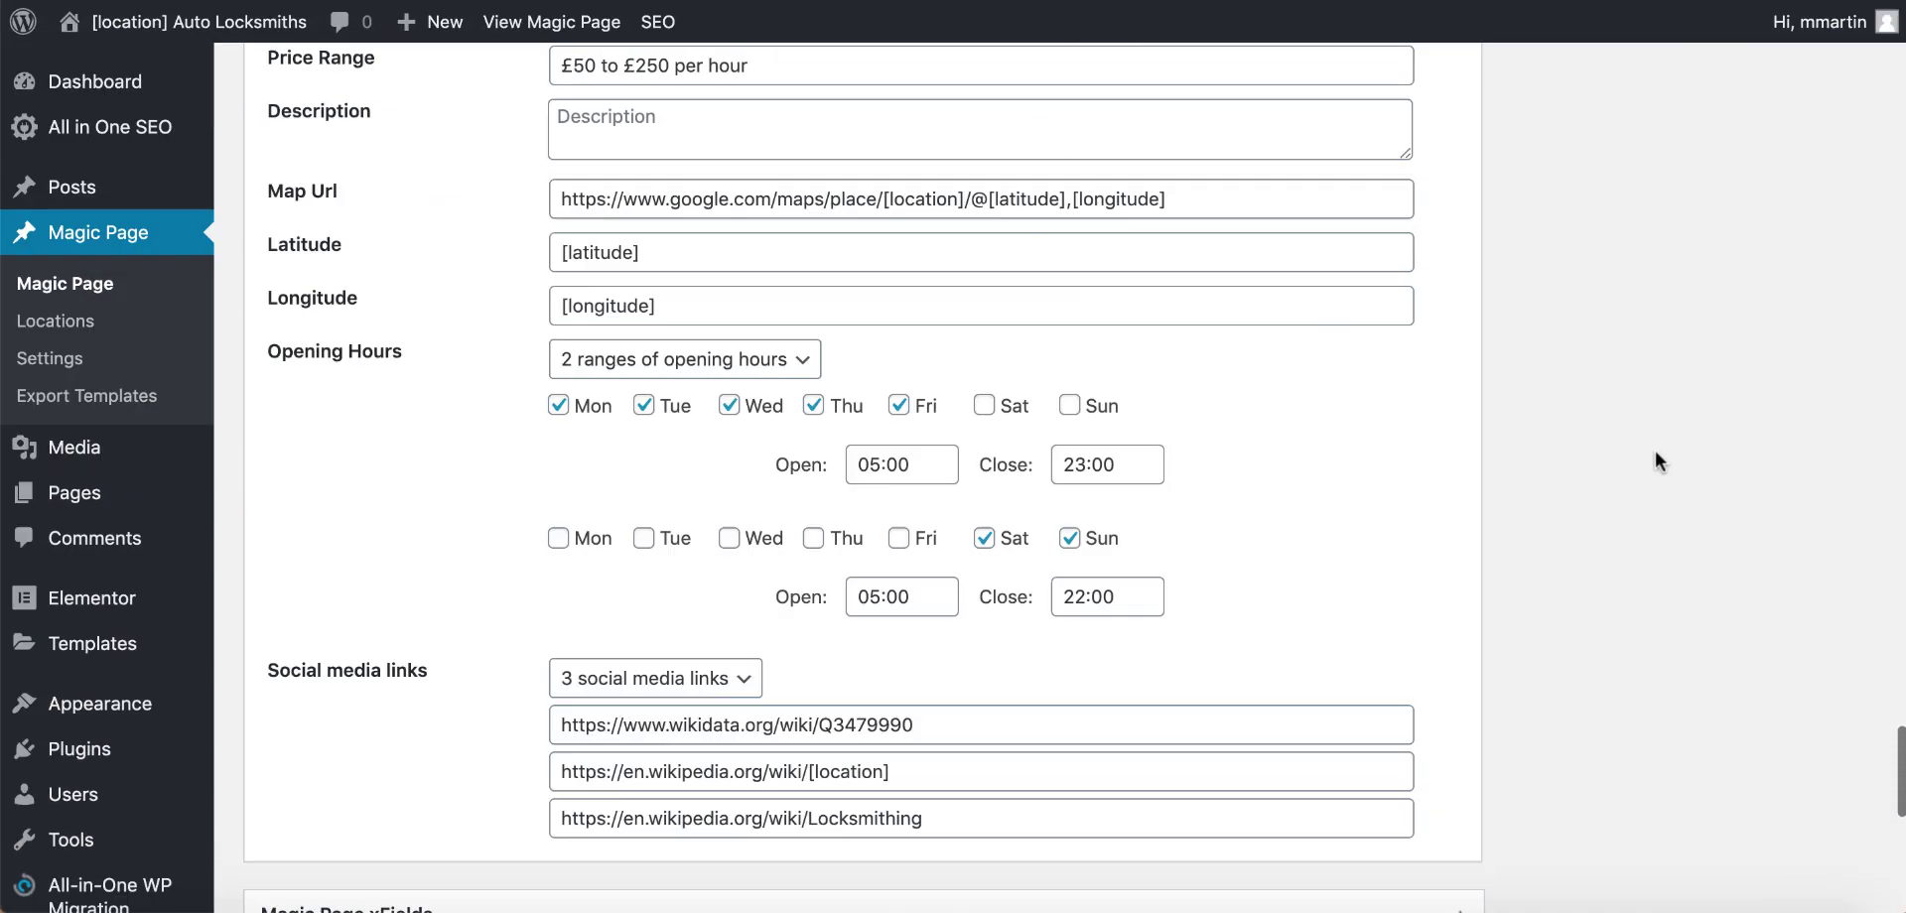
scroll(1653, 449, up, 10)
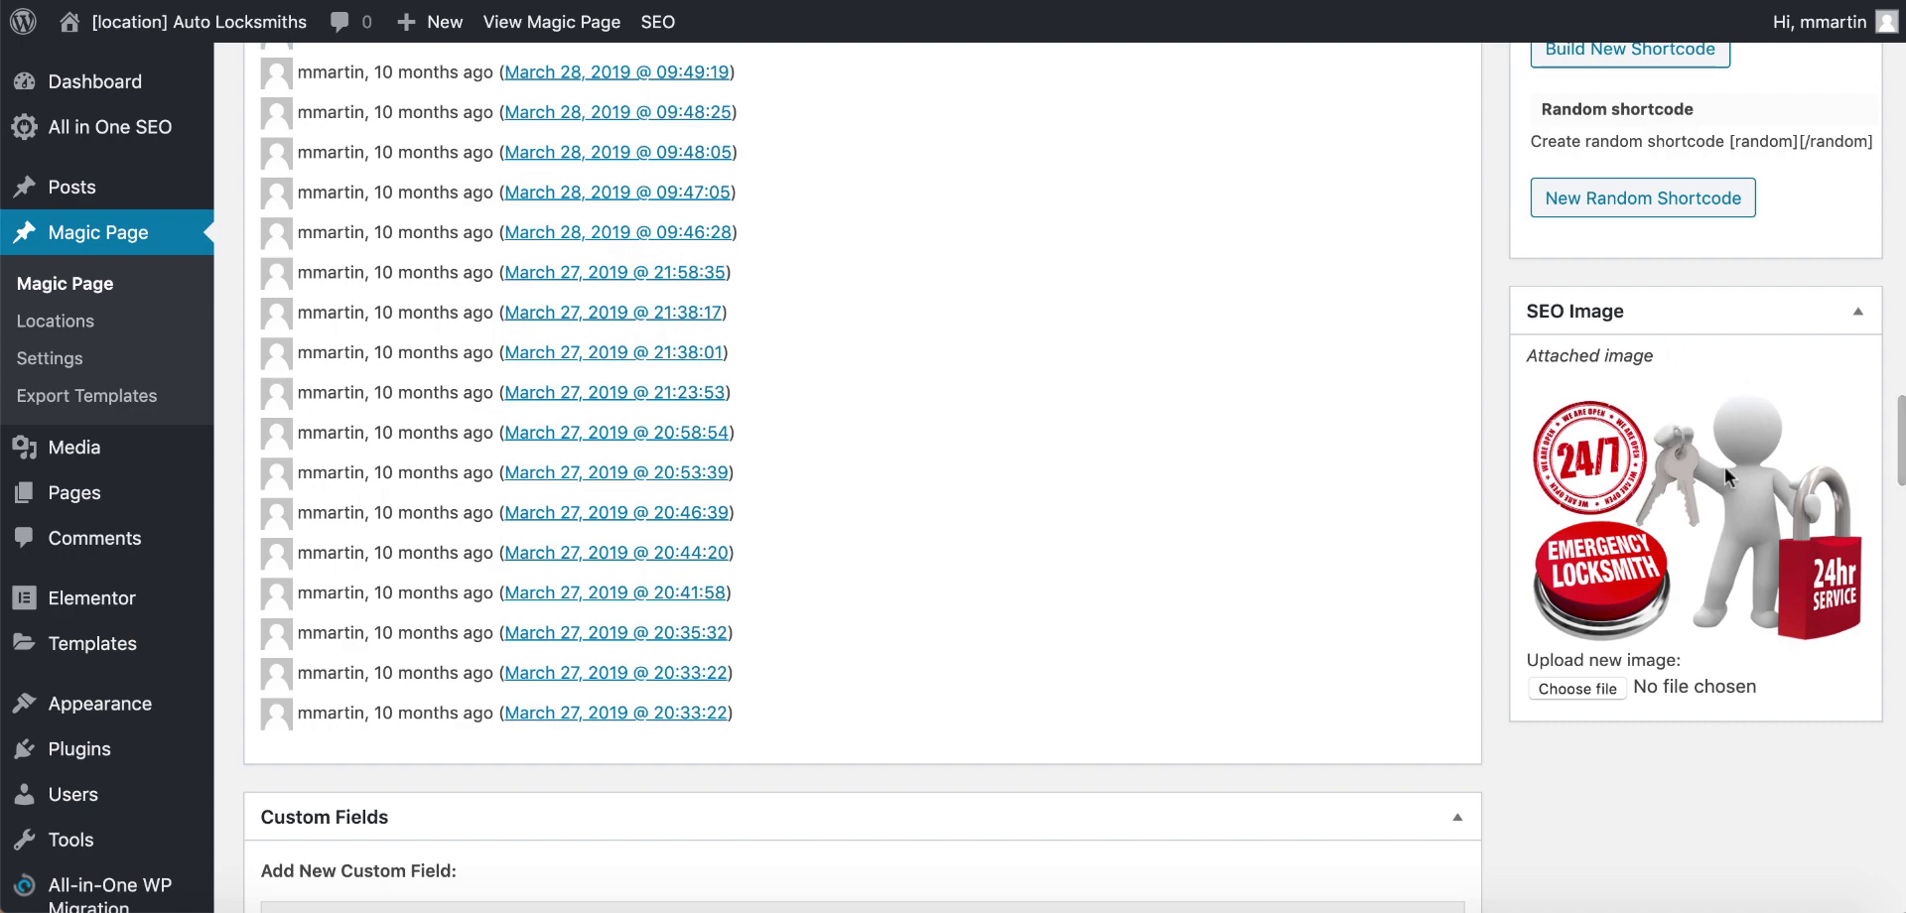
scroll(1724, 467, up, 10)
scroll(1710, 504, up, 5)
scroll(1588, 501, down, 3)
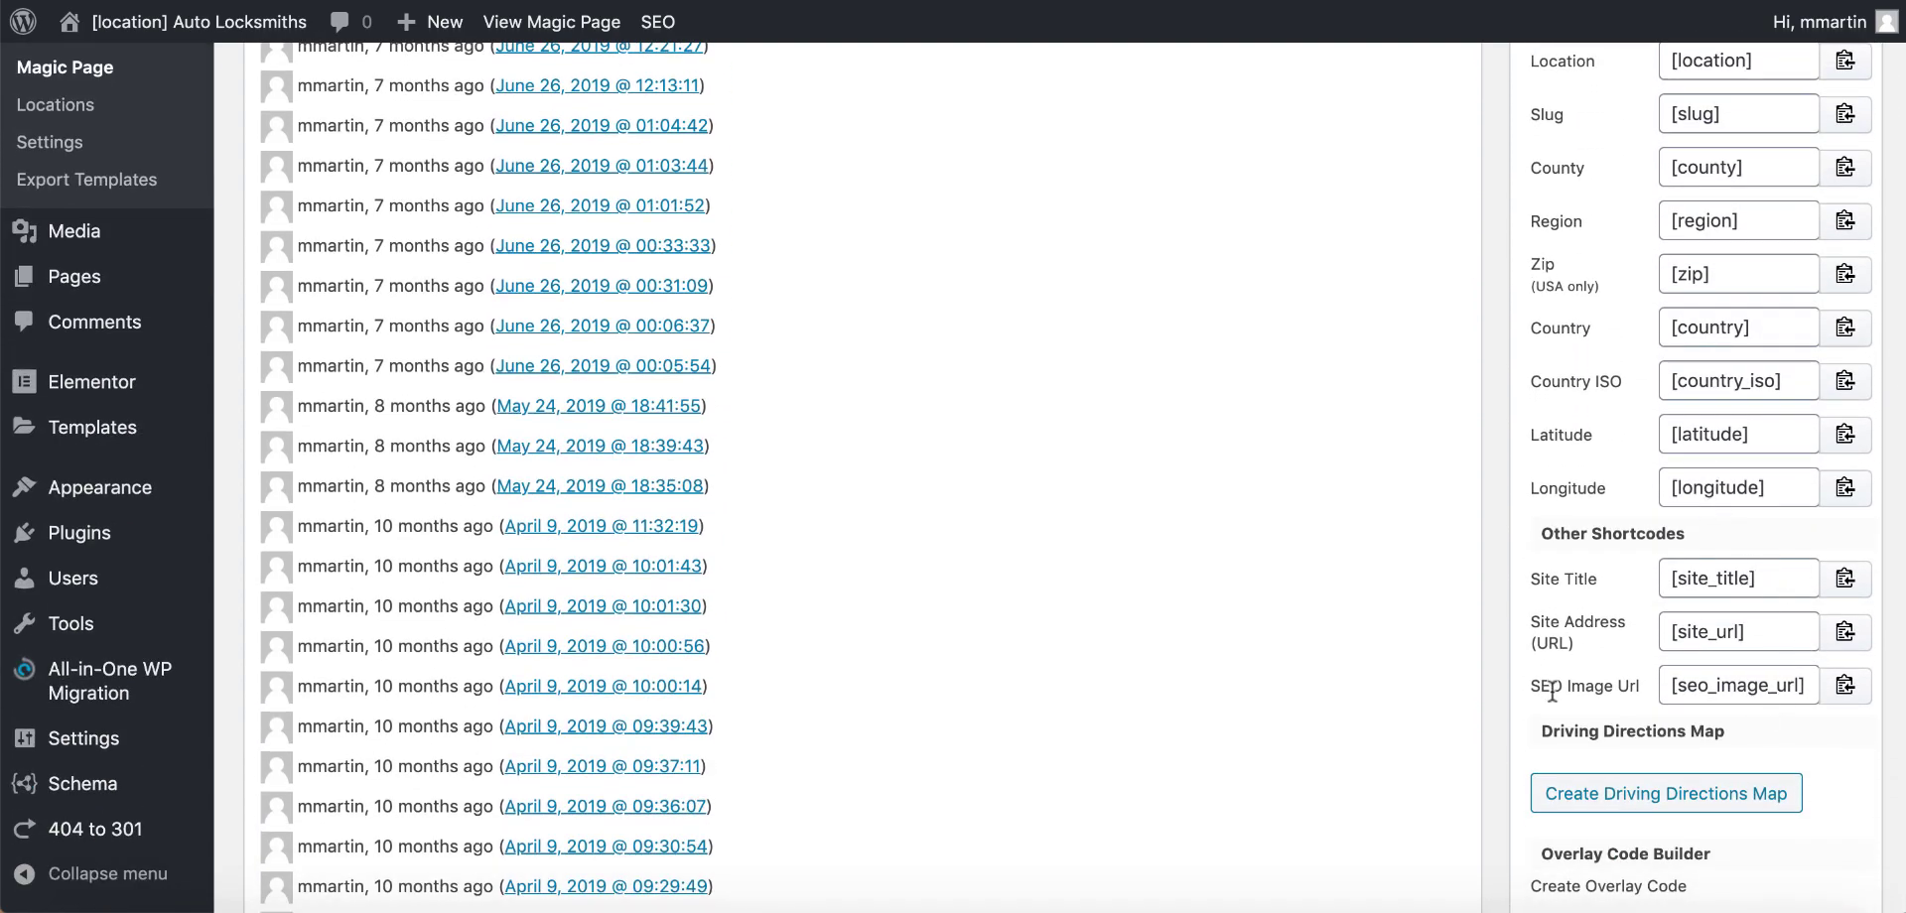
scroll(1810, 661, down, 20)
scroll(893, 633, down, 1)
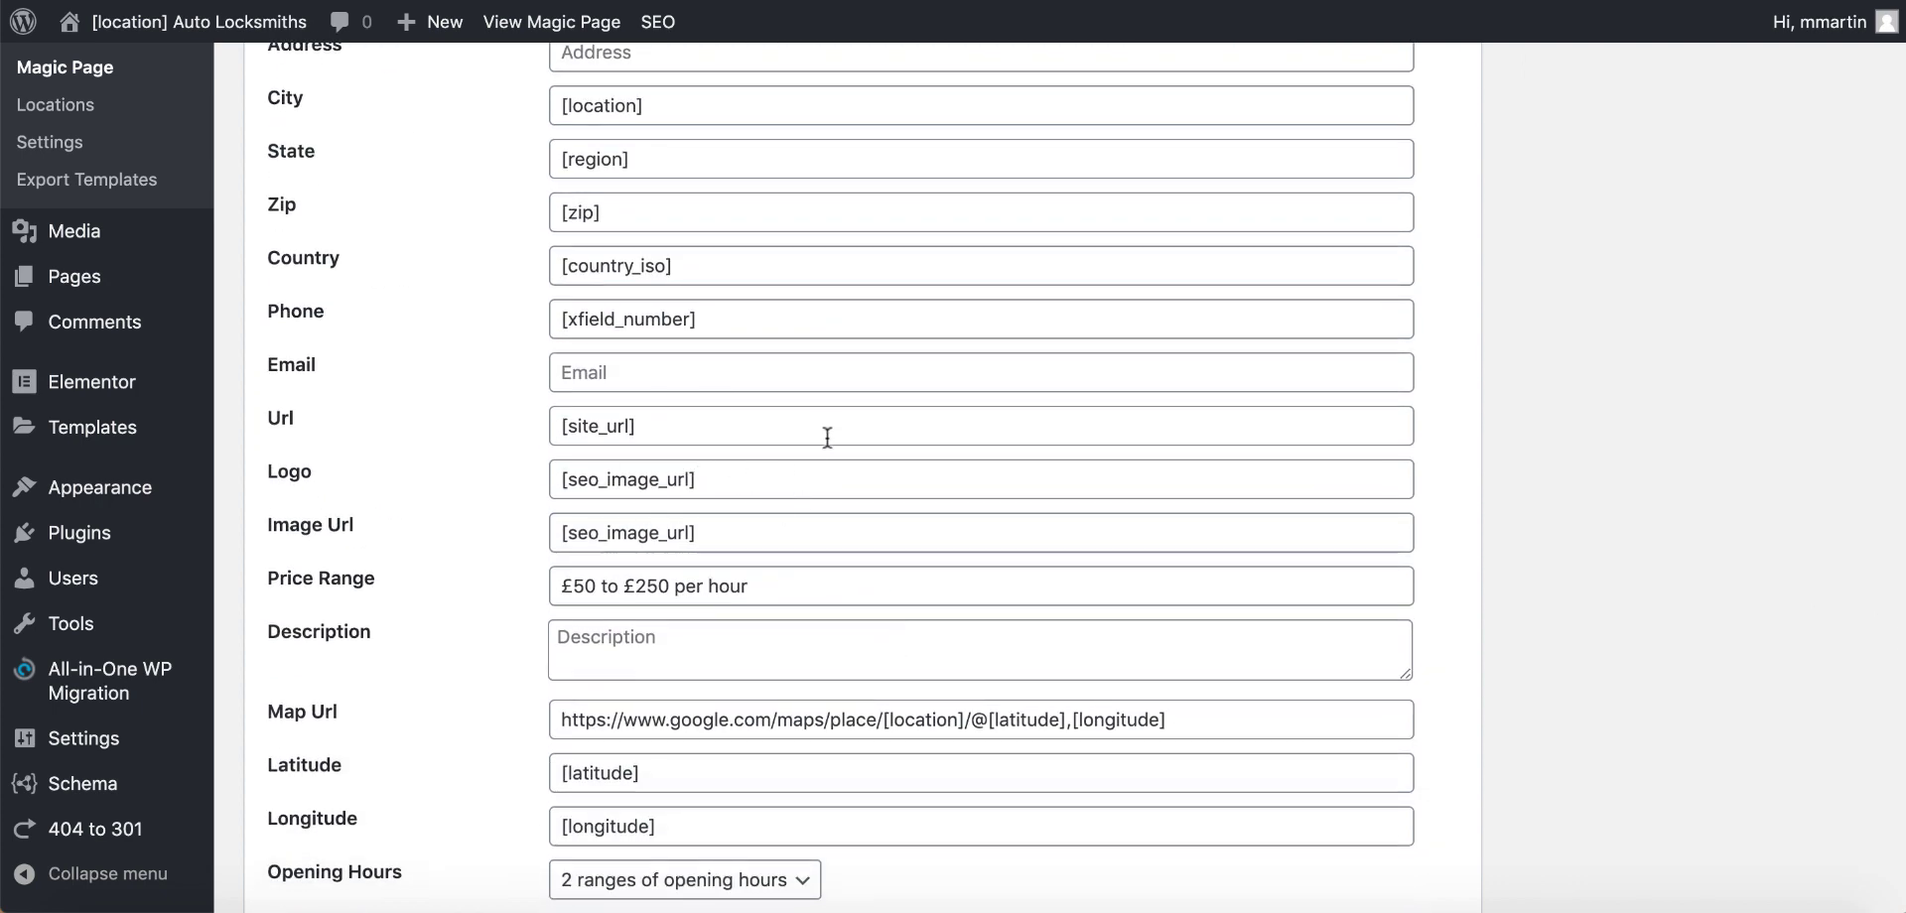
scroll(827, 437, down, 2)
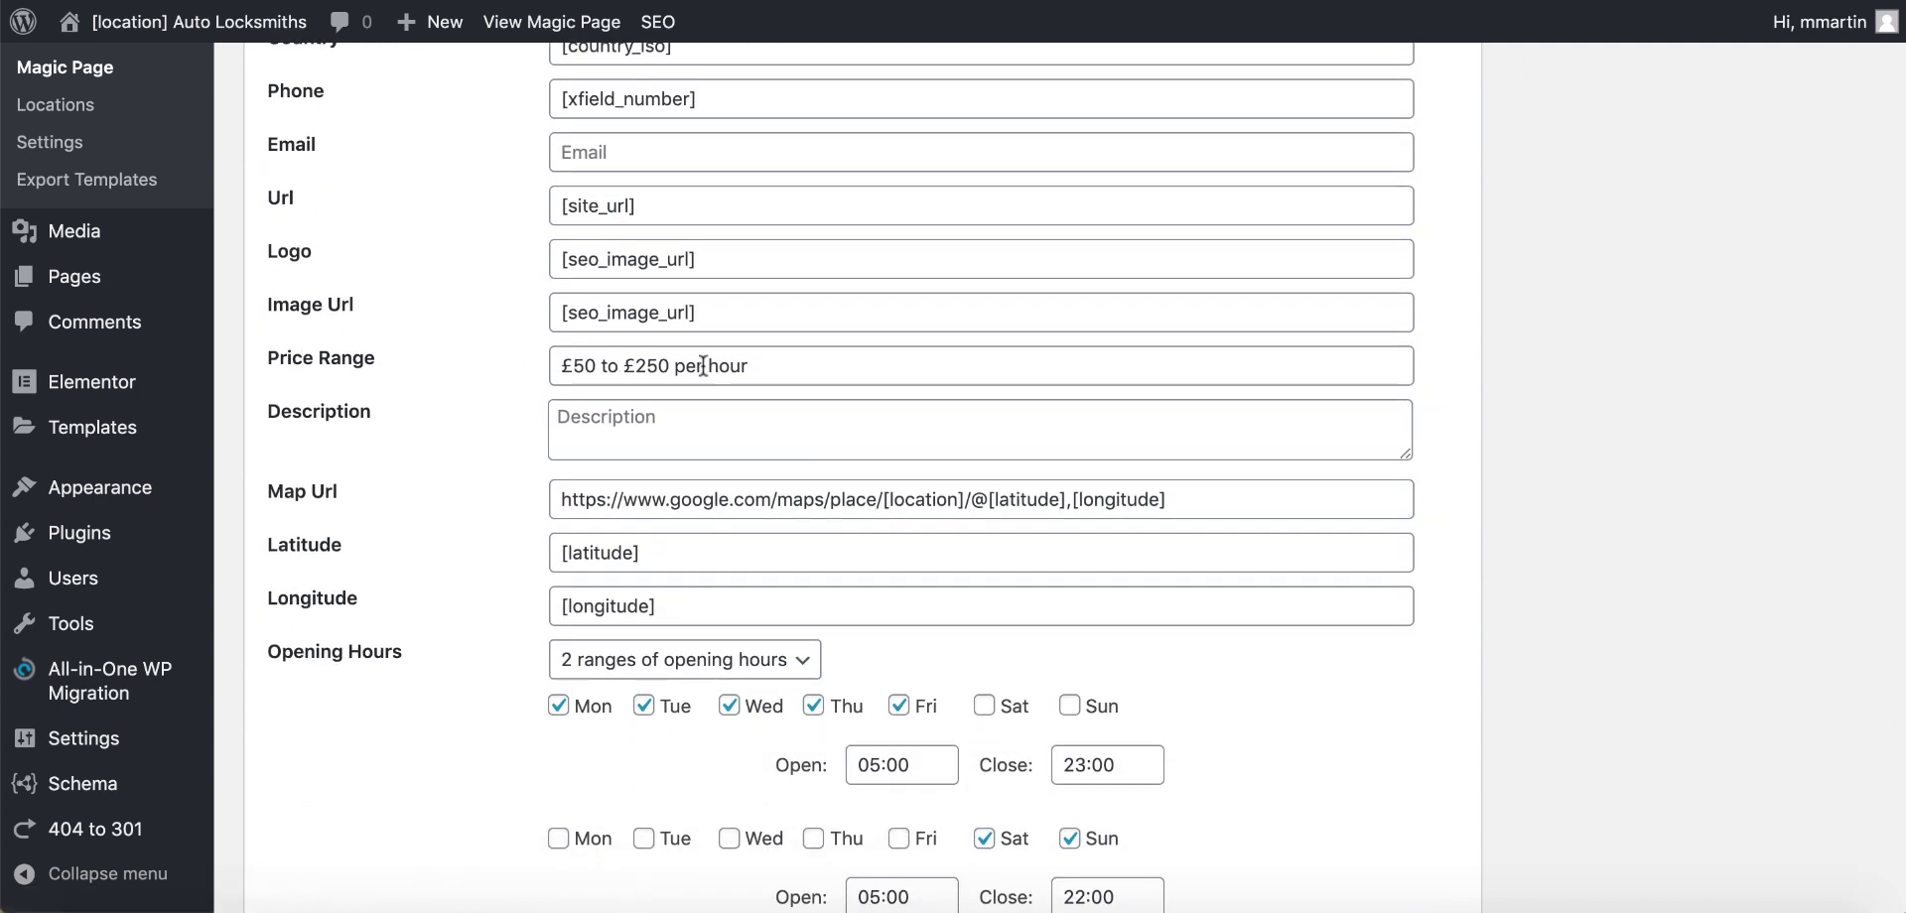
scroll(913, 374, down, 2)
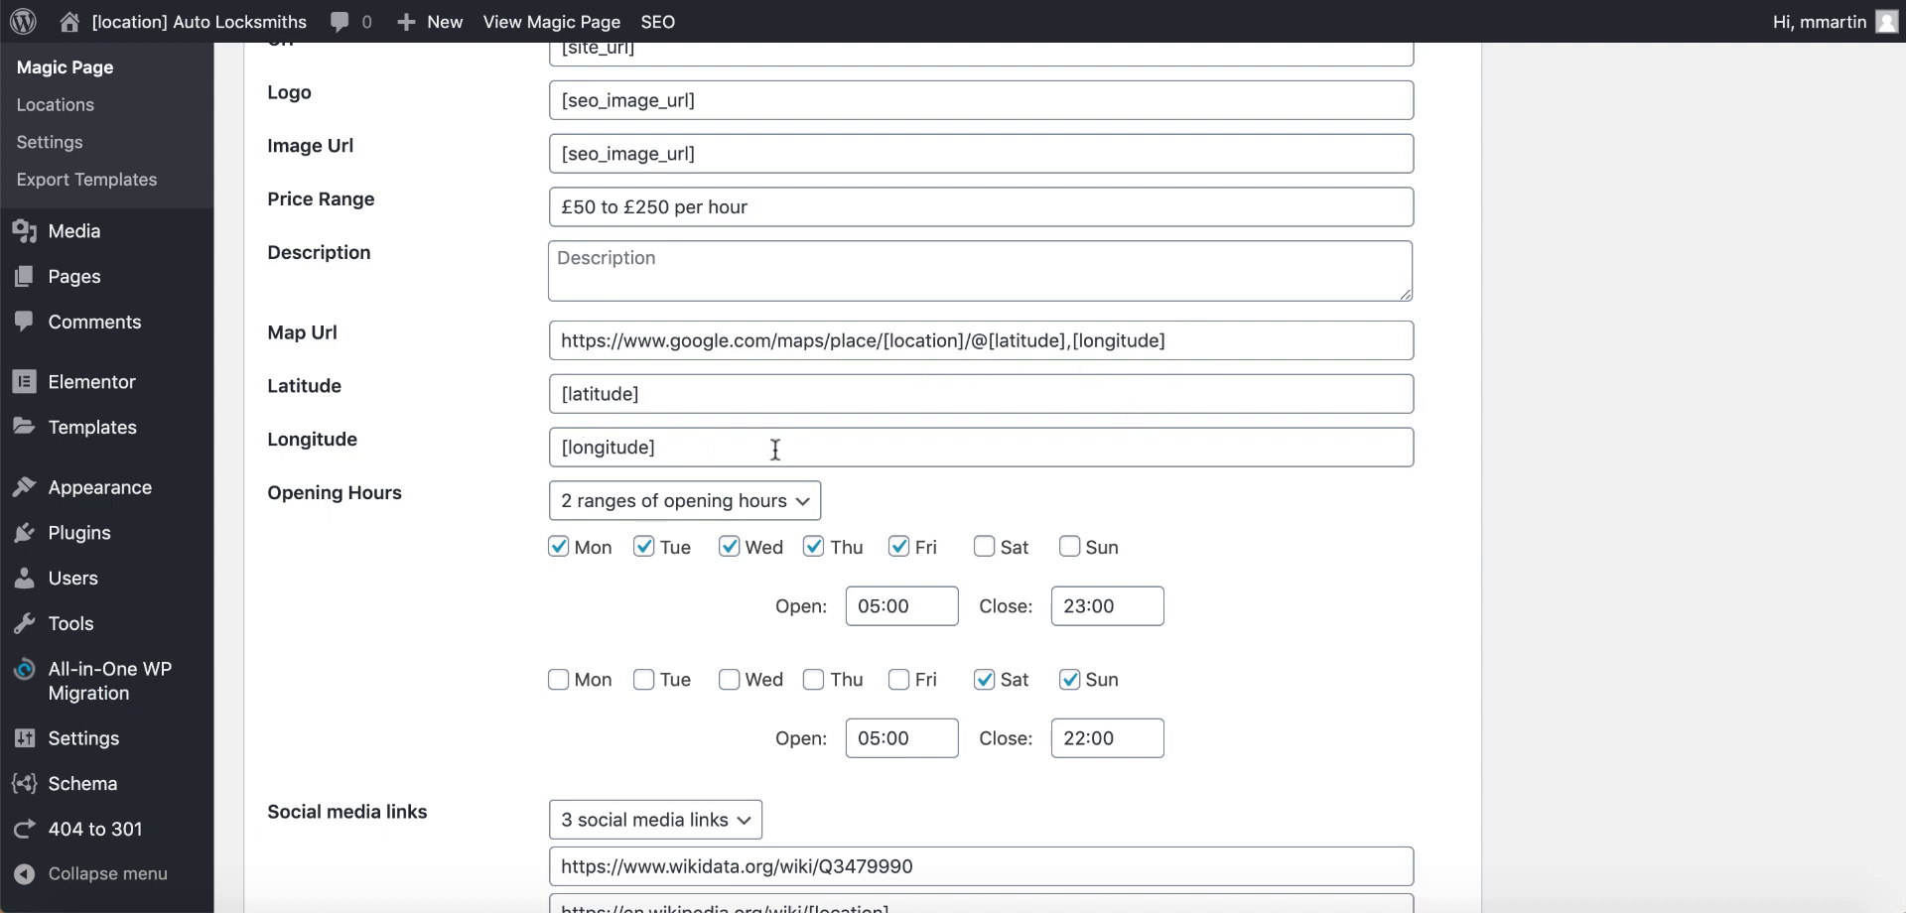
scroll(775, 449, down, 2)
scroll(898, 727, down, 3)
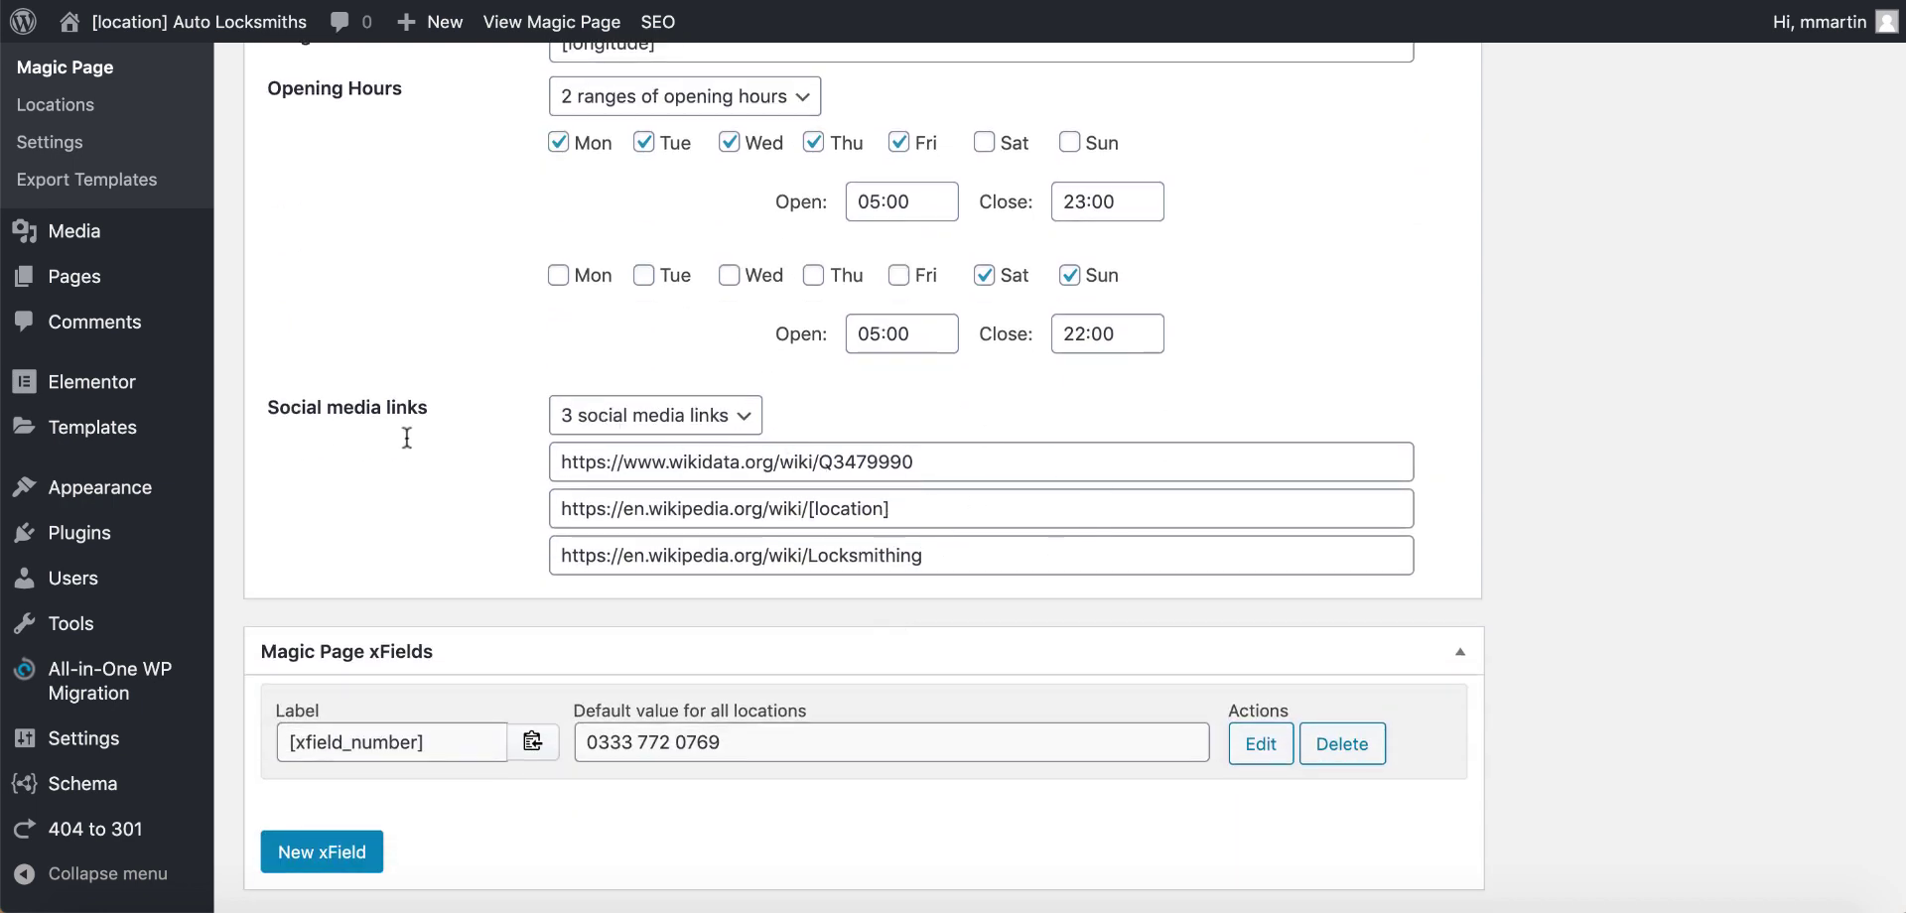
triple_click(726, 463)
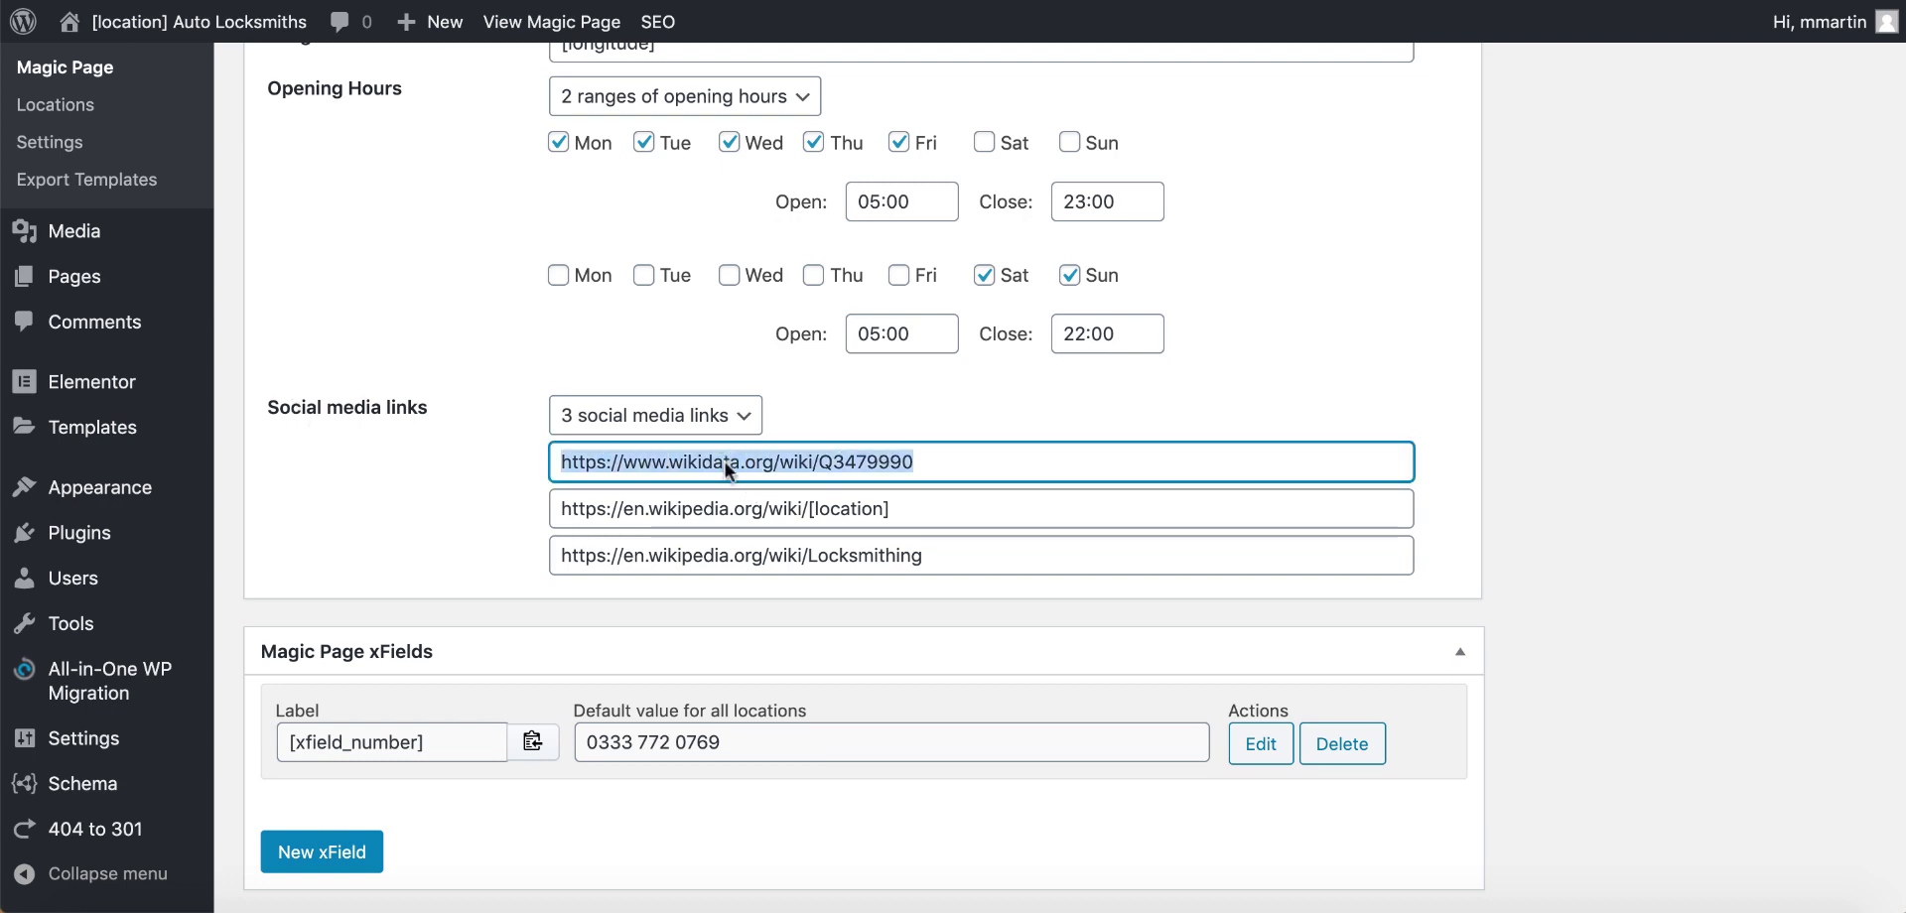
right_click(728, 463)
click(871, 622)
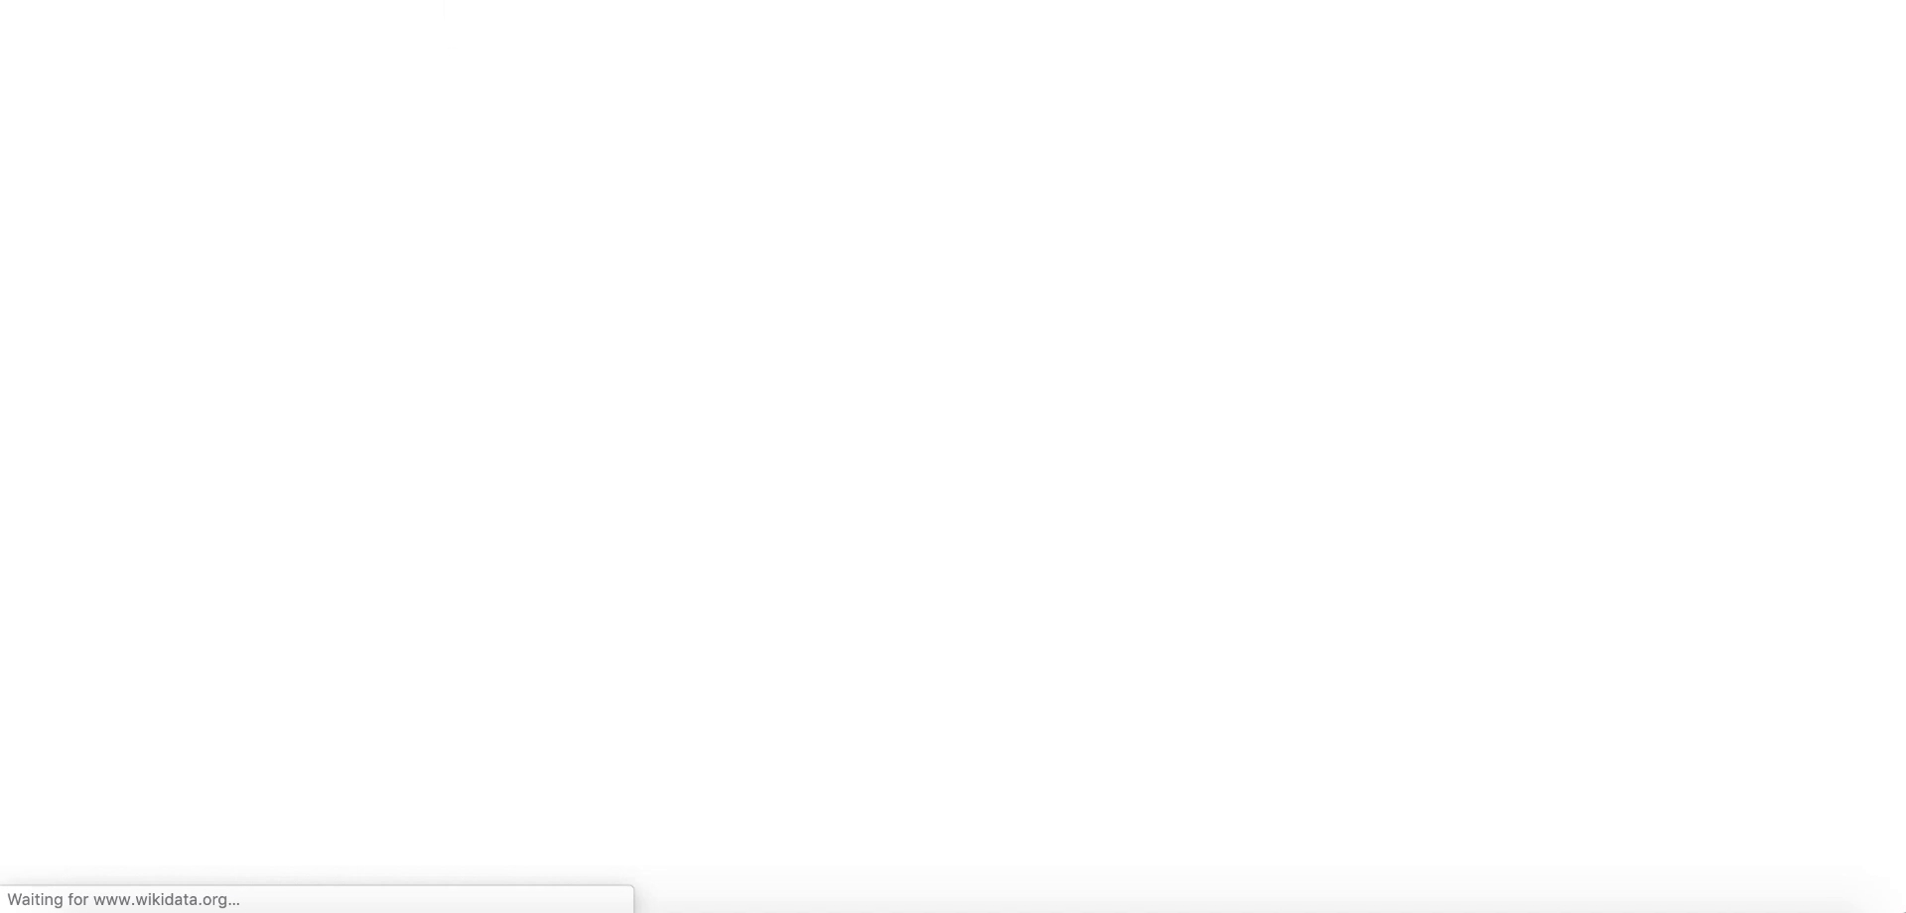
key(super+w)
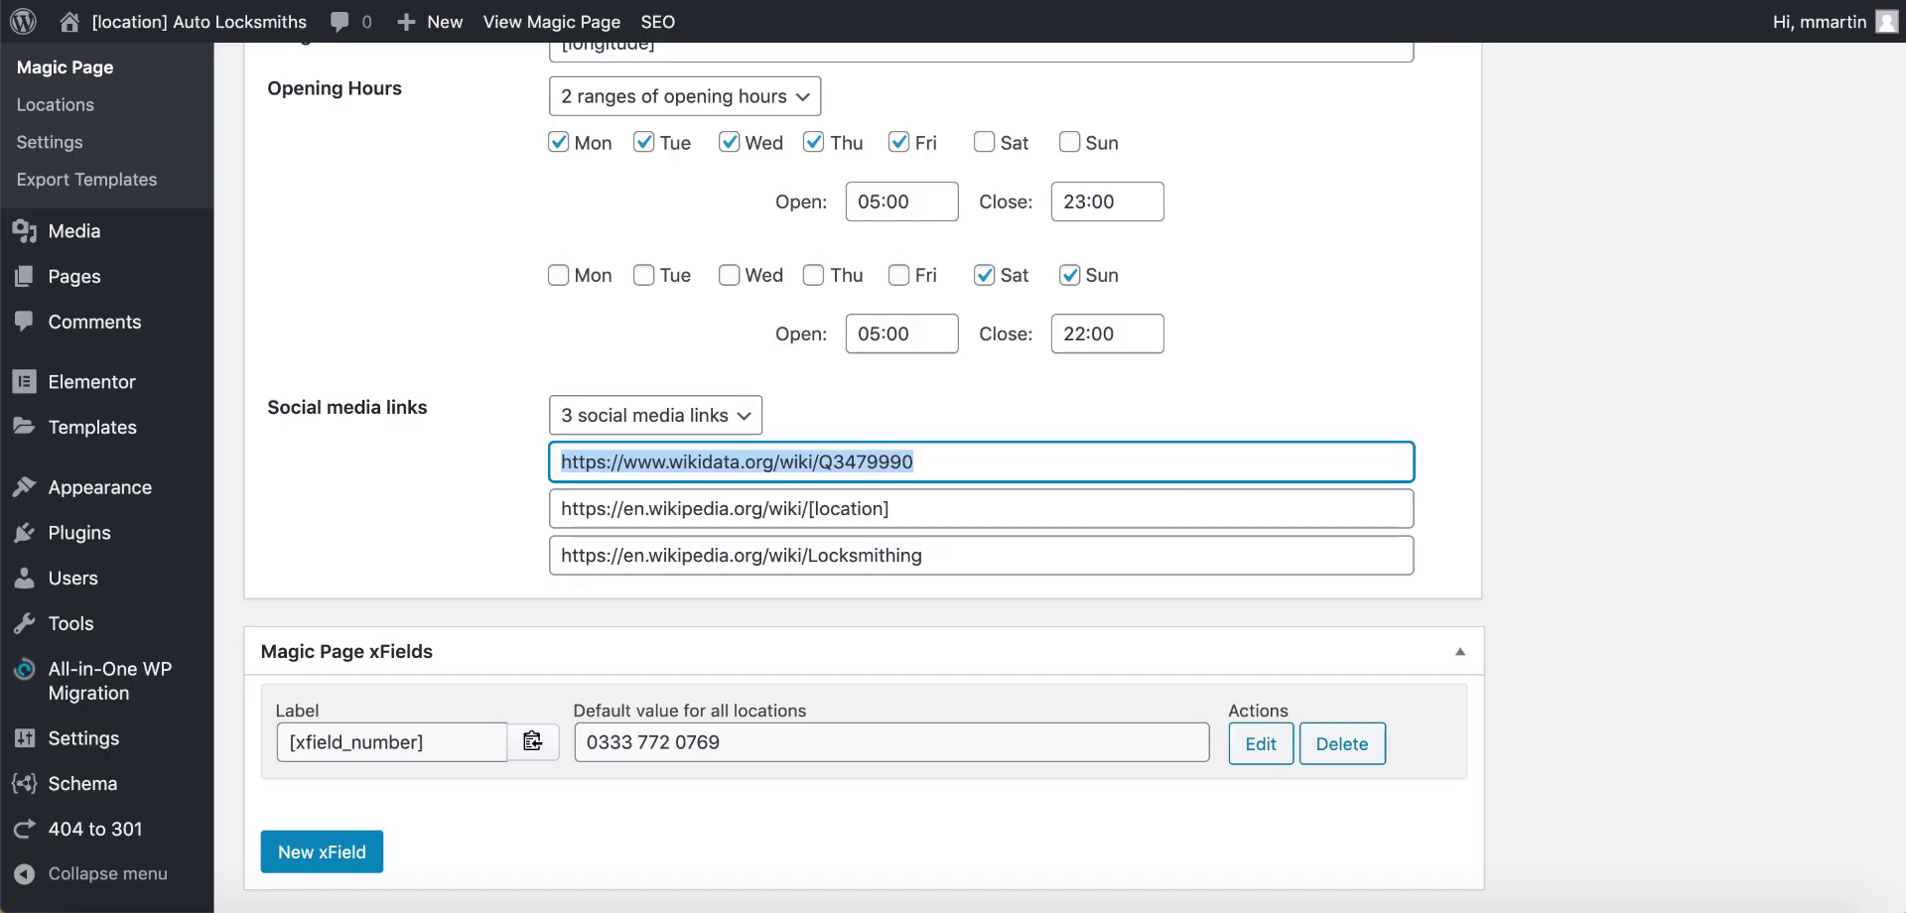
click(704, 506)
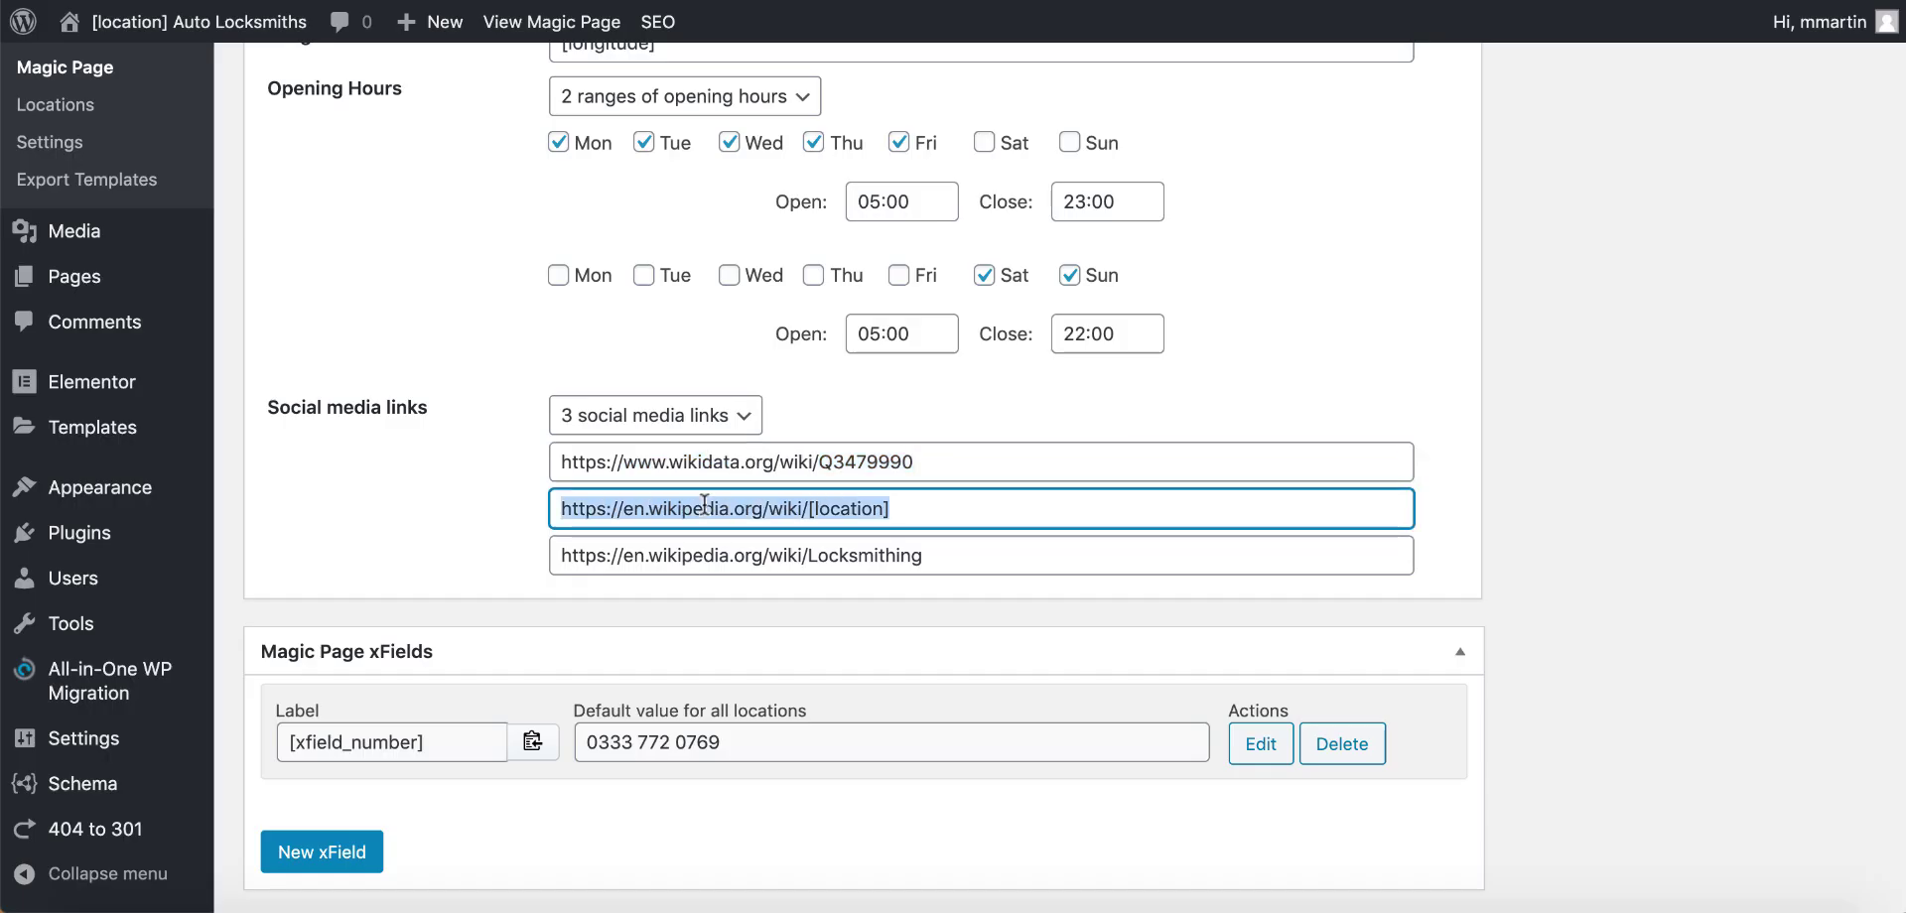
right_click(704, 506)
click(892, 623)
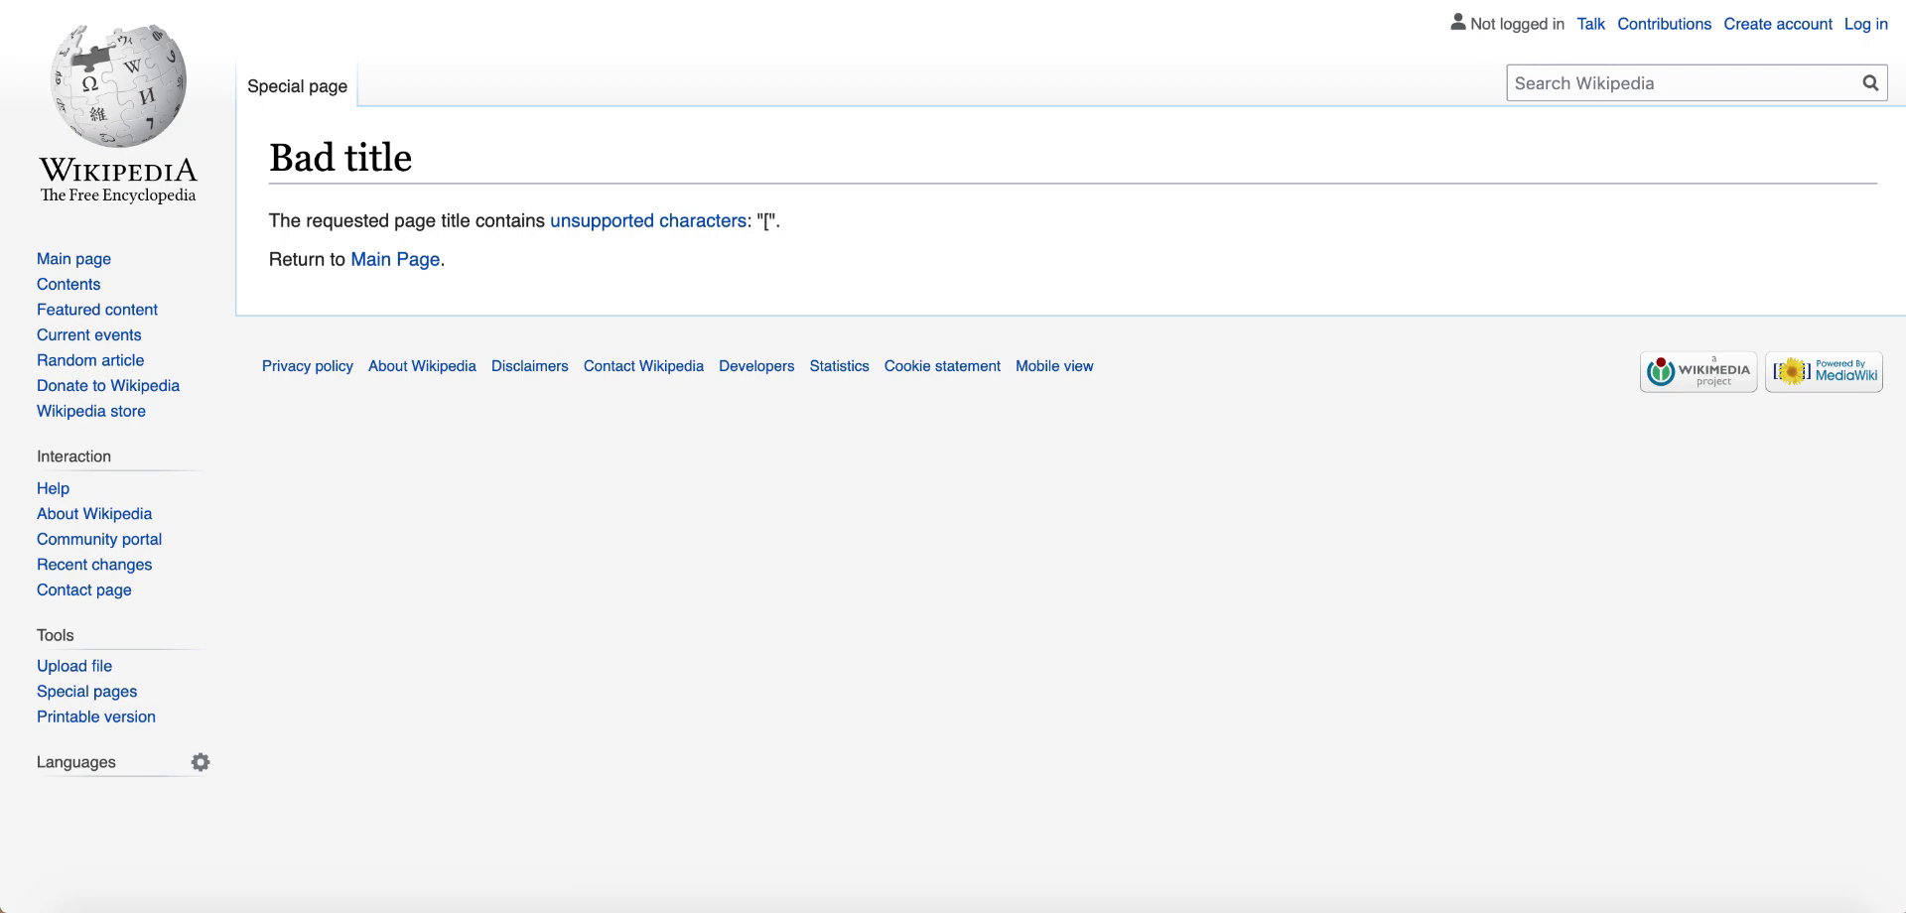
key(ctrl+w)
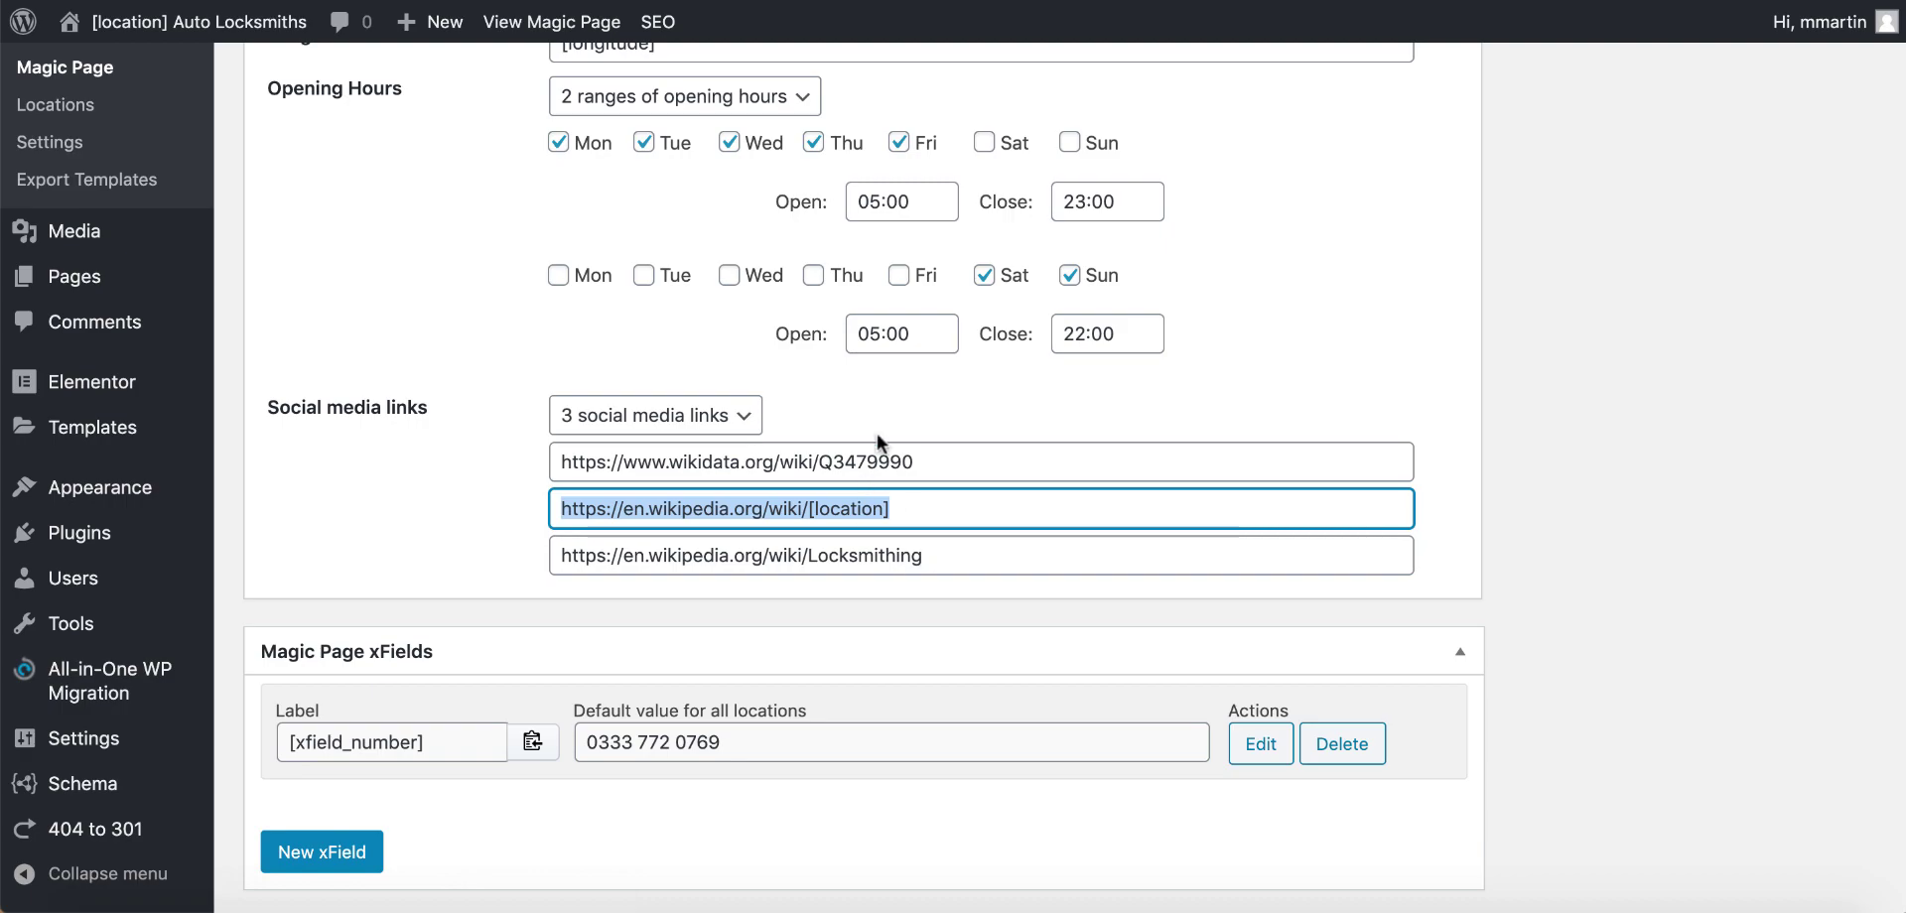
scroll(878, 417, up, 10)
scroll(884, 412, up, 15)
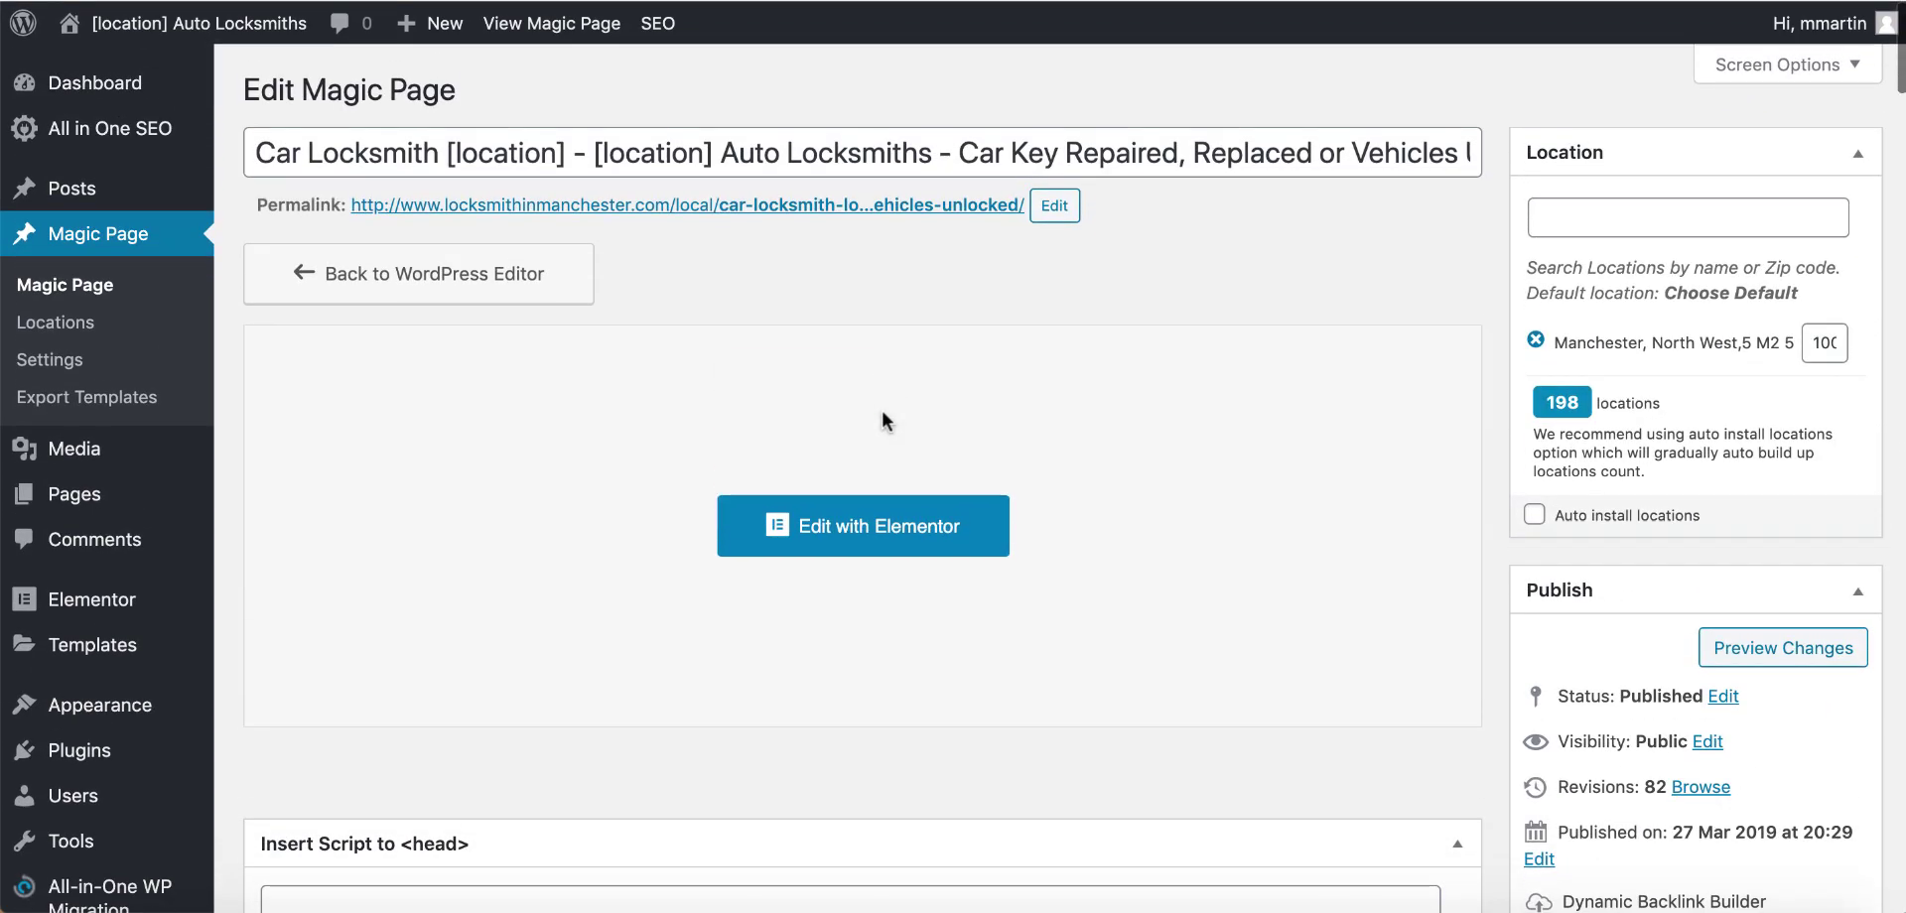
scroll(886, 424, down, 15)
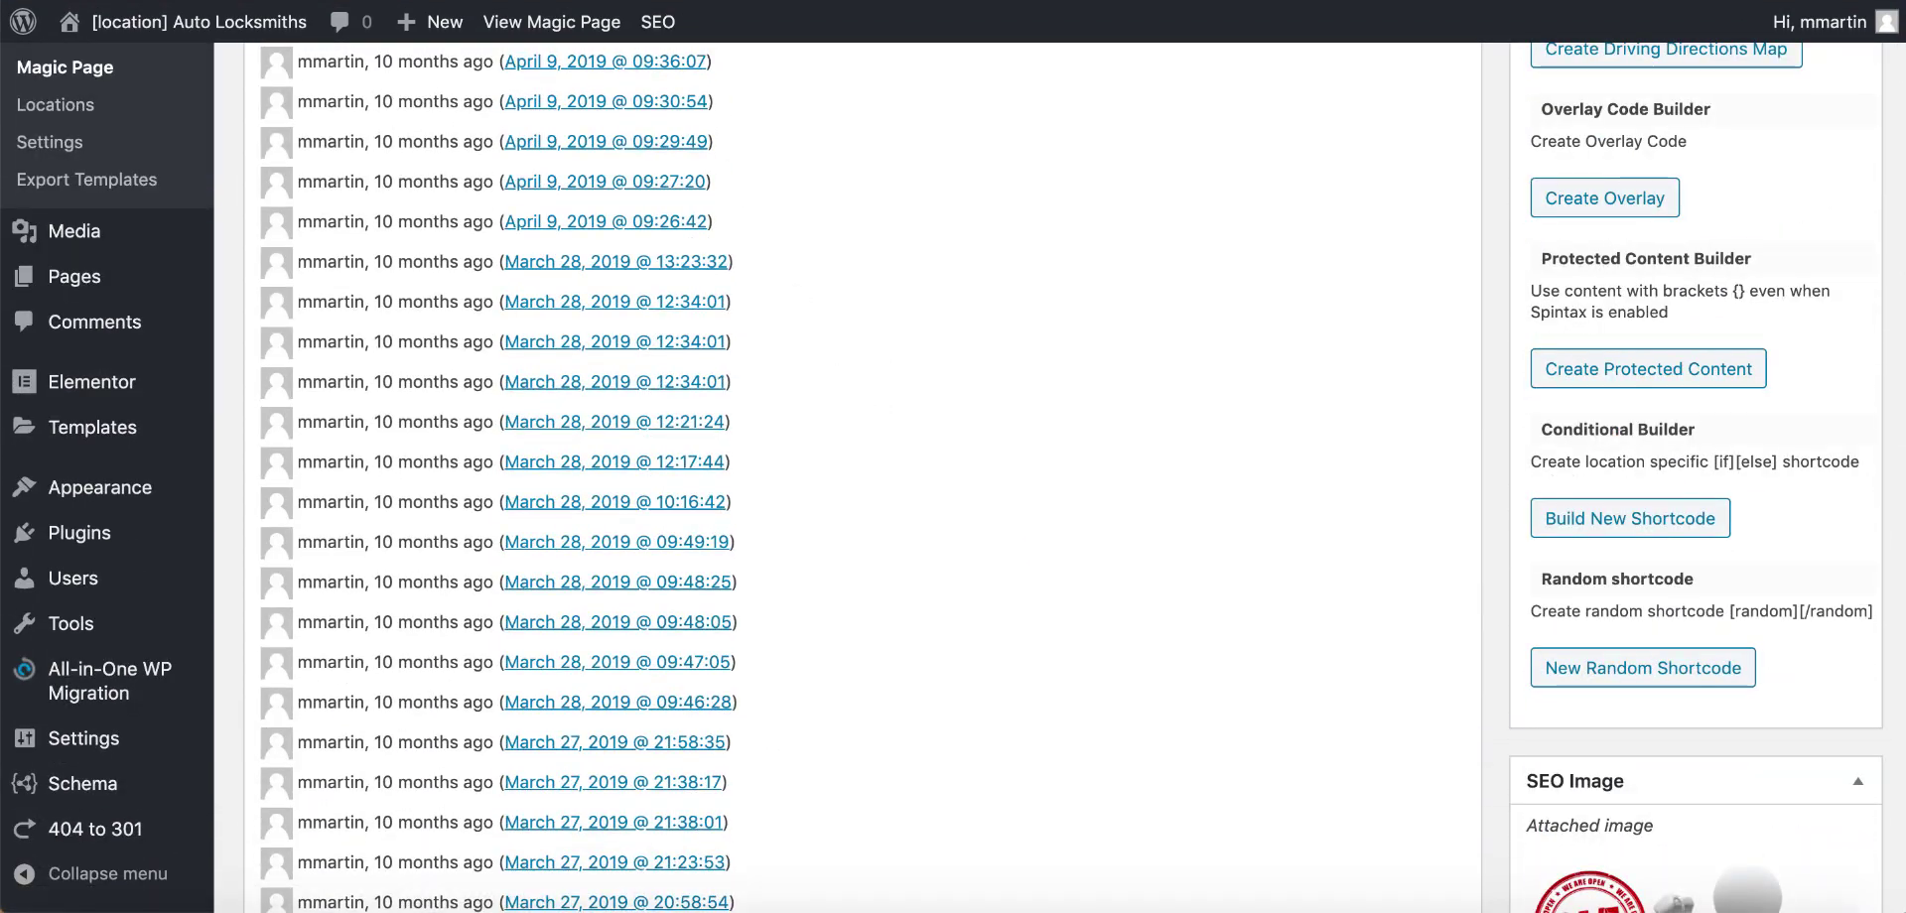
scroll(626, 270, down, 15)
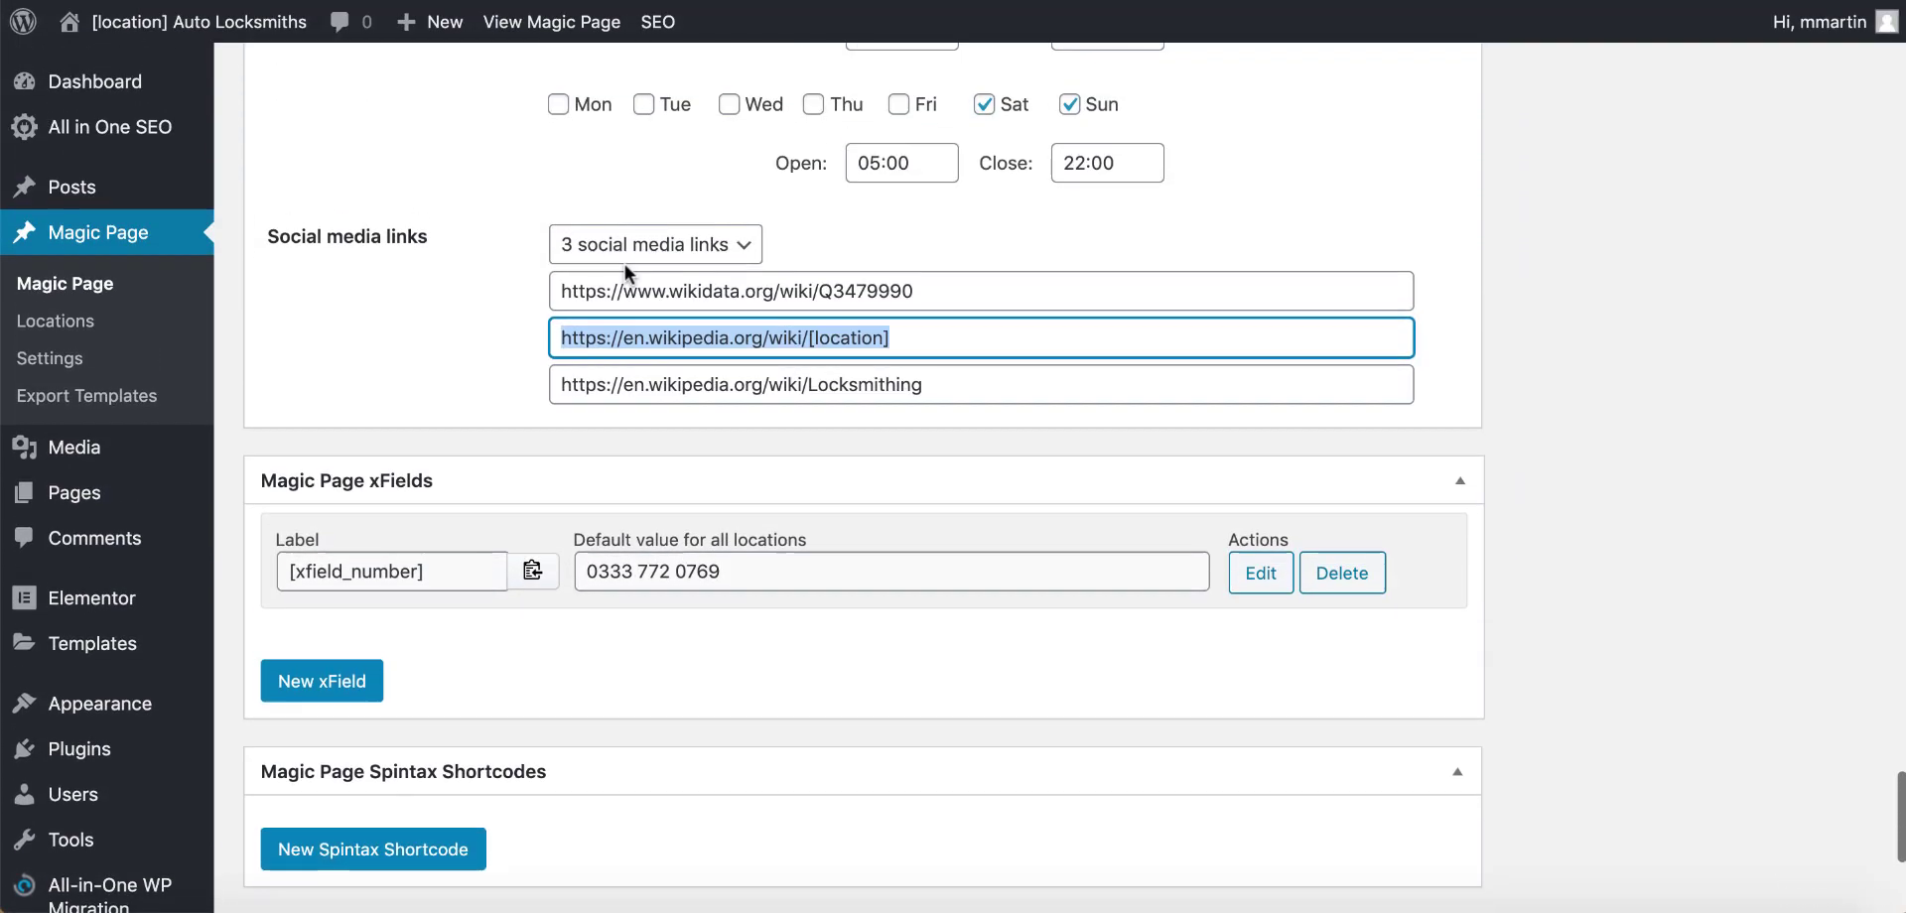
right_click(740, 337)
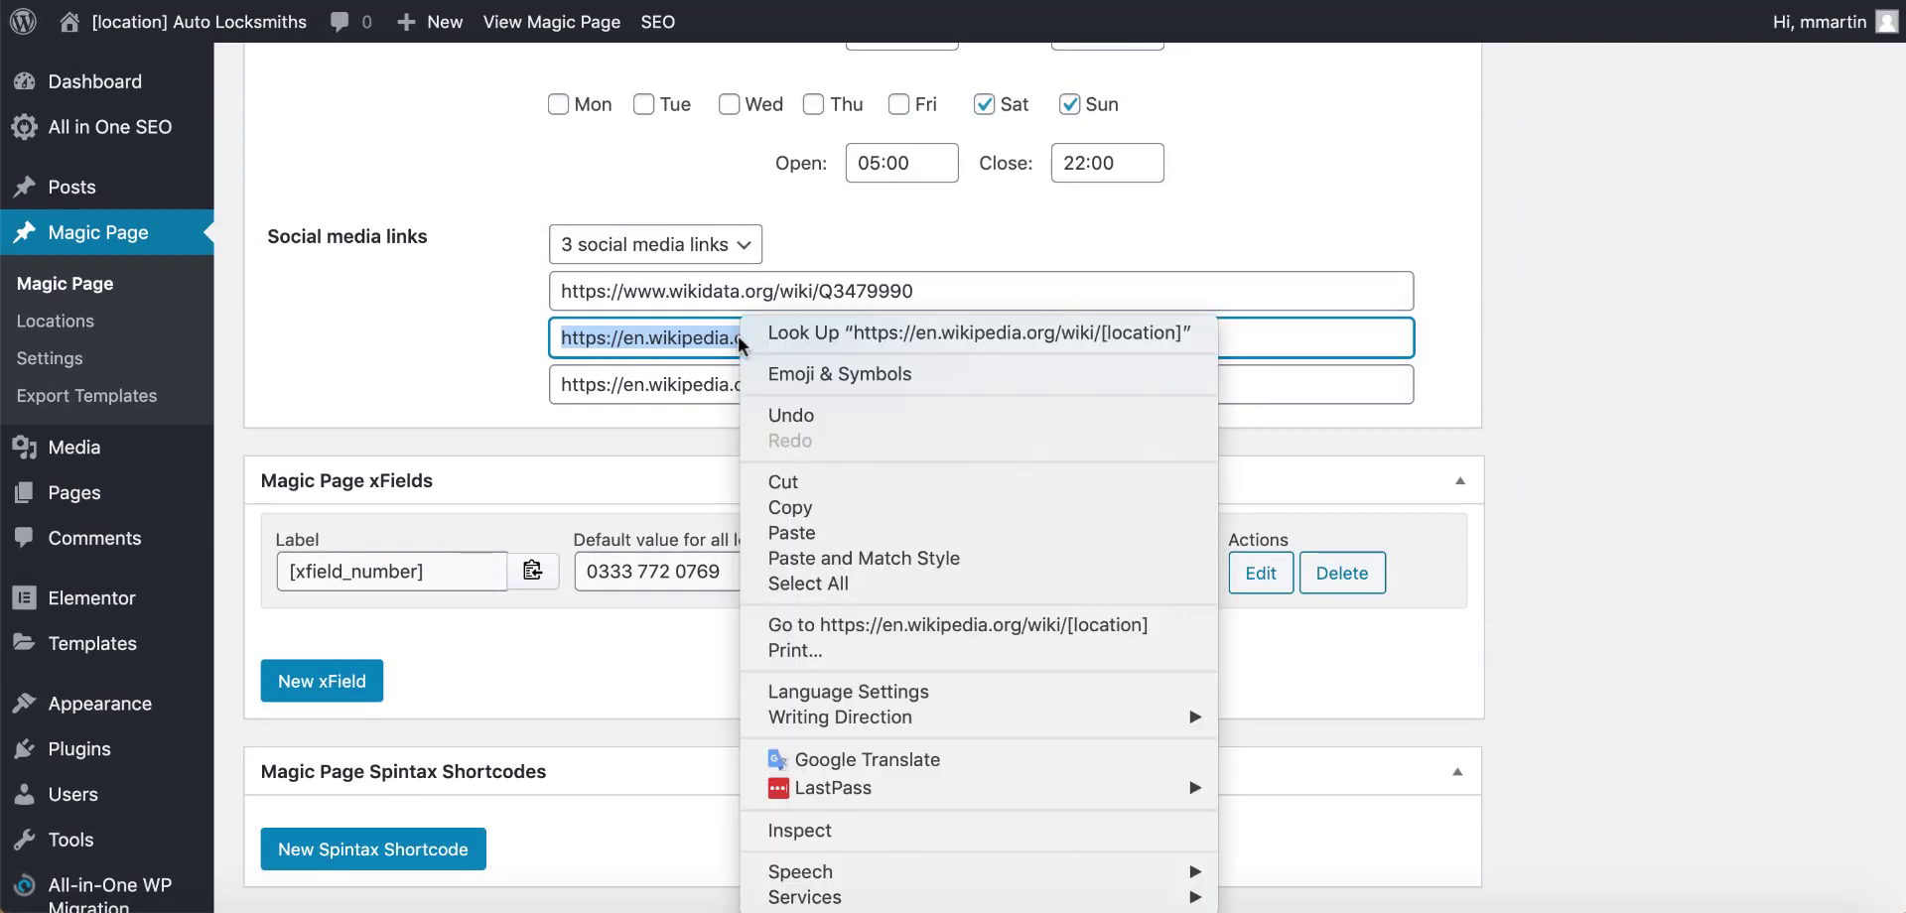
click(913, 624)
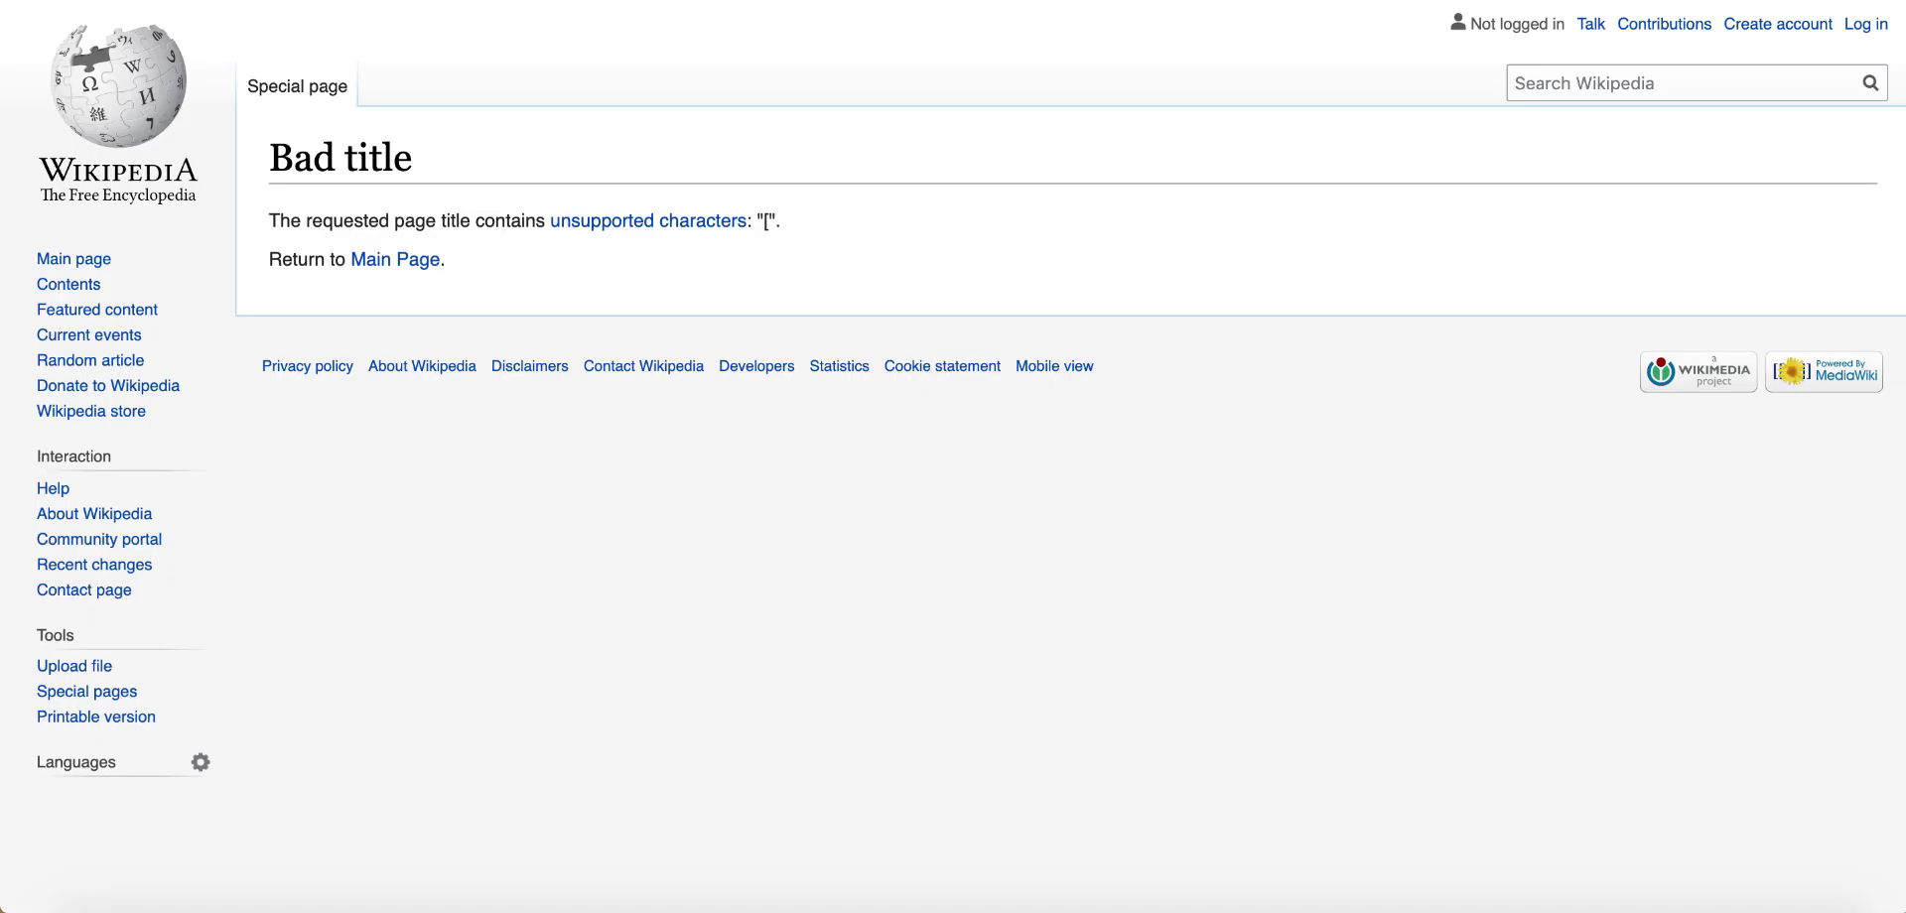
key(ctrl+l)
text(https://en.wikipedia.org/wiki/sailfor)
key(Return)
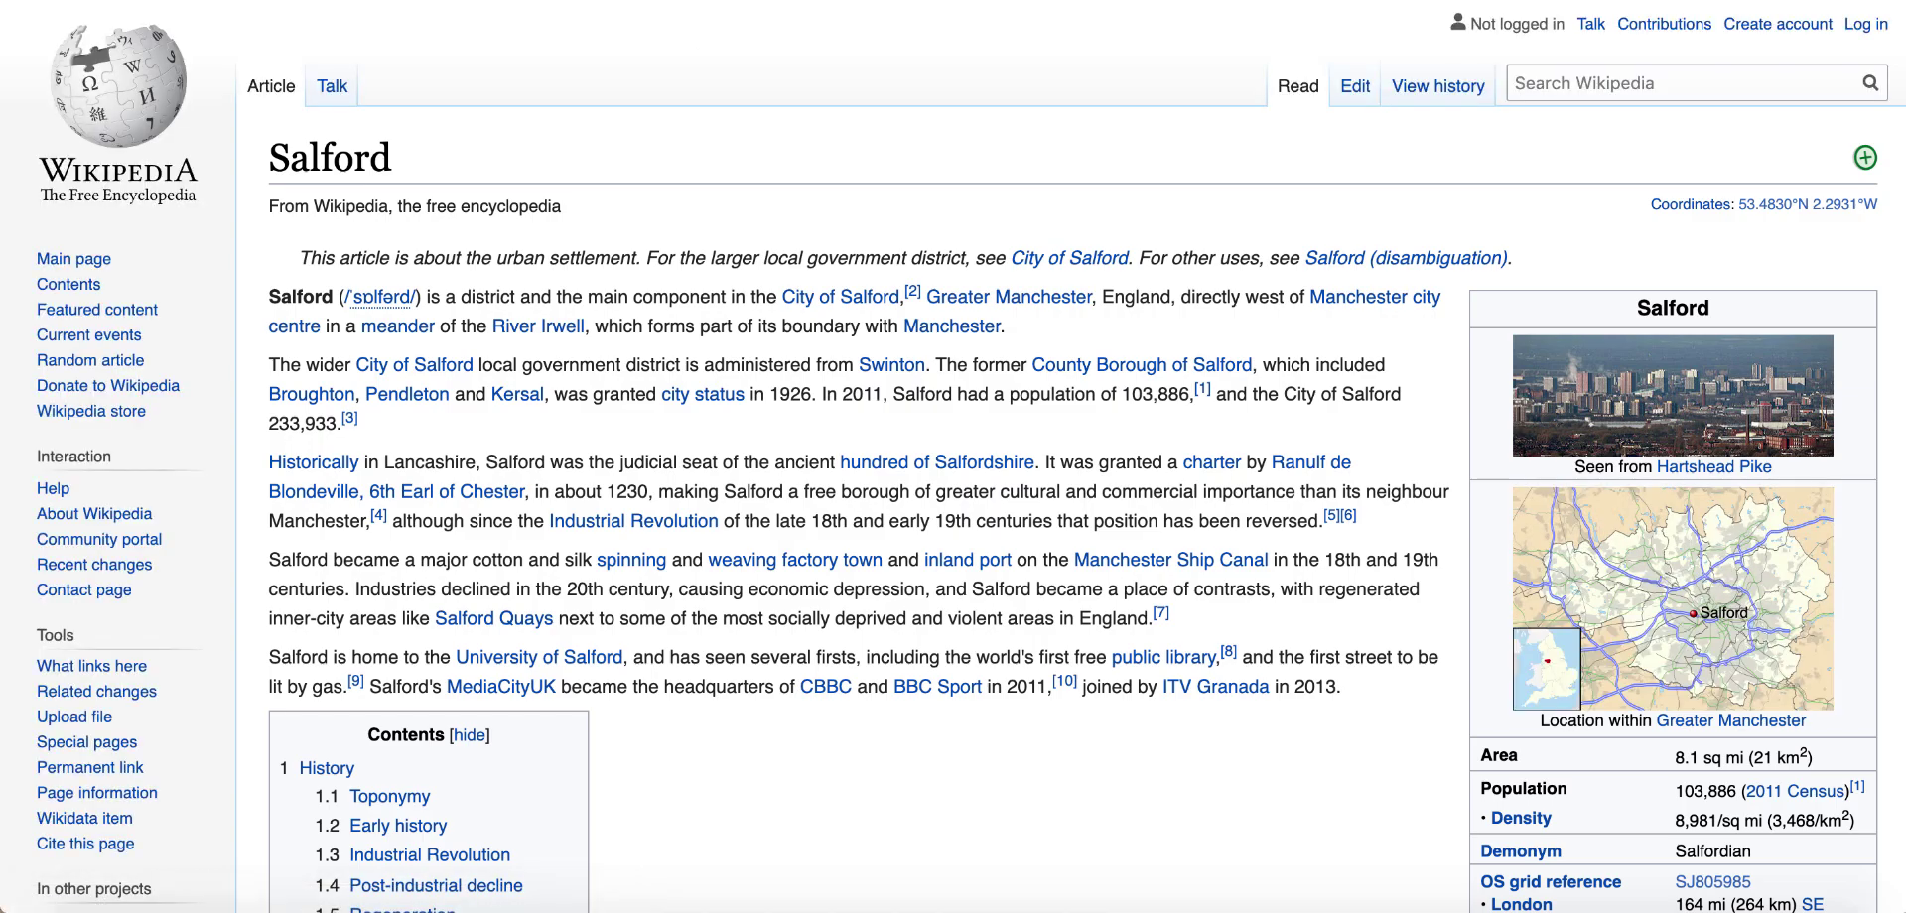
key(ctrl+shift+Tab)
scroll(710, 480, down, 1)
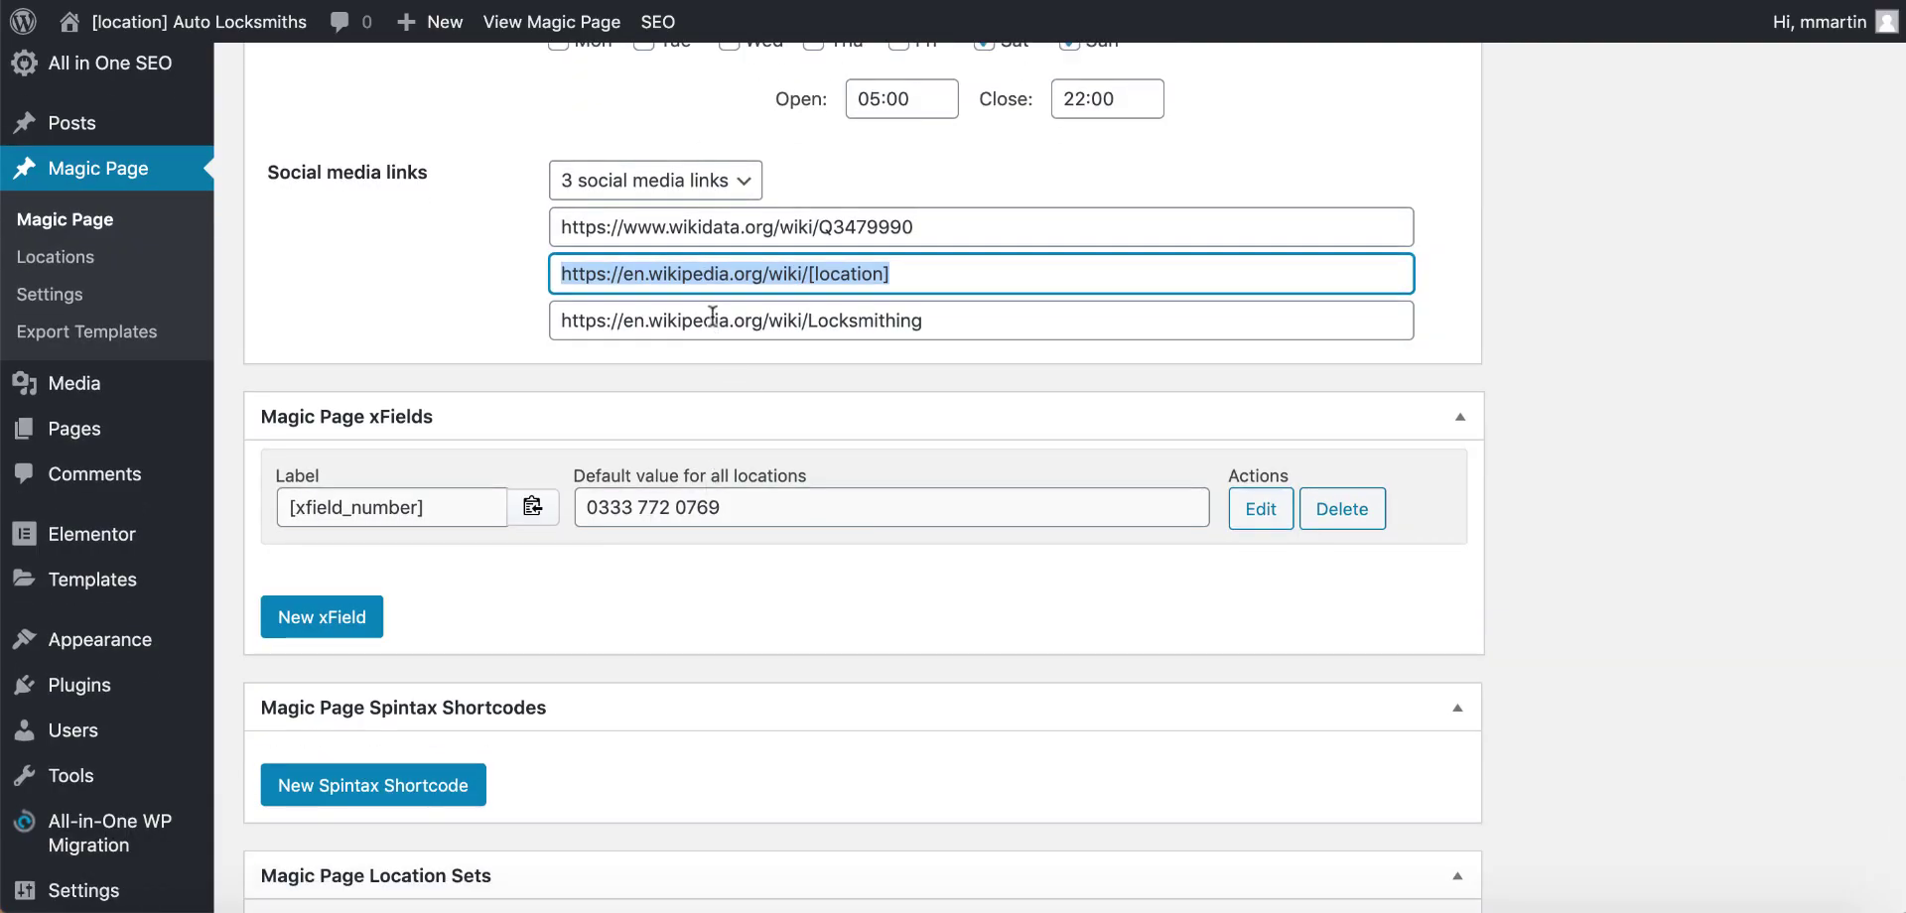
- Review the Magic Page settings, then save the Car Locksmith [location] page with Update
scroll(712, 315, down, 20)
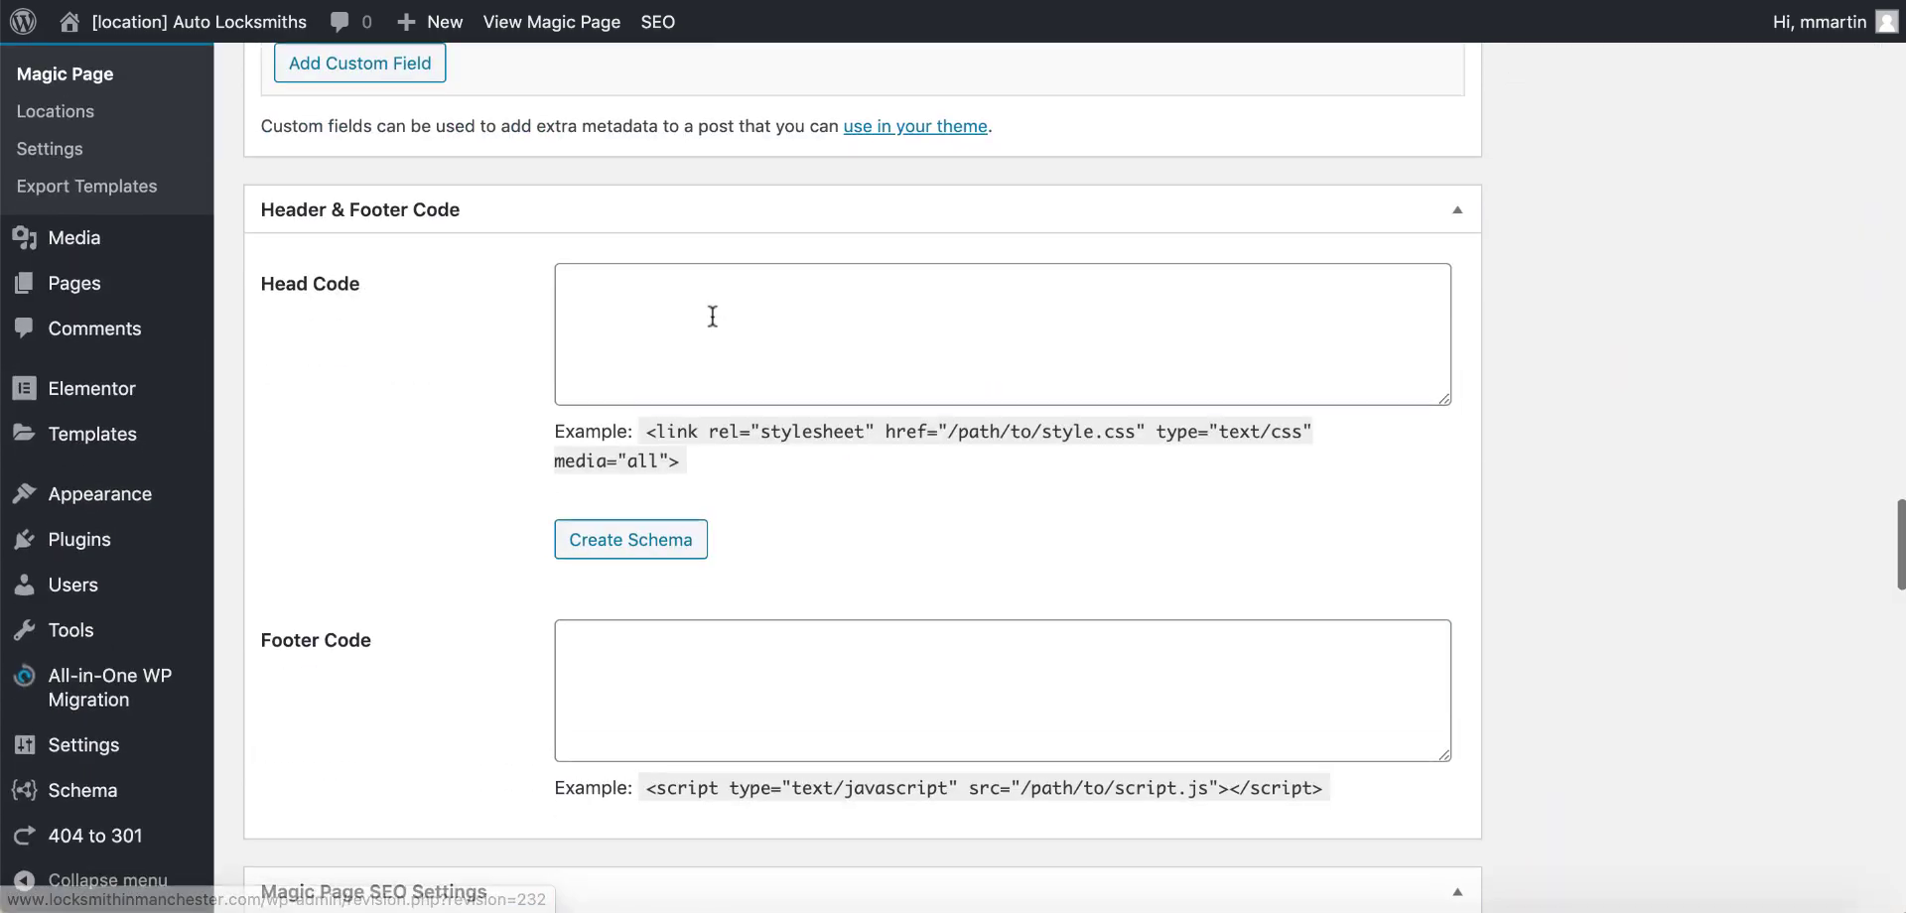
scroll(712, 316, down, 20)
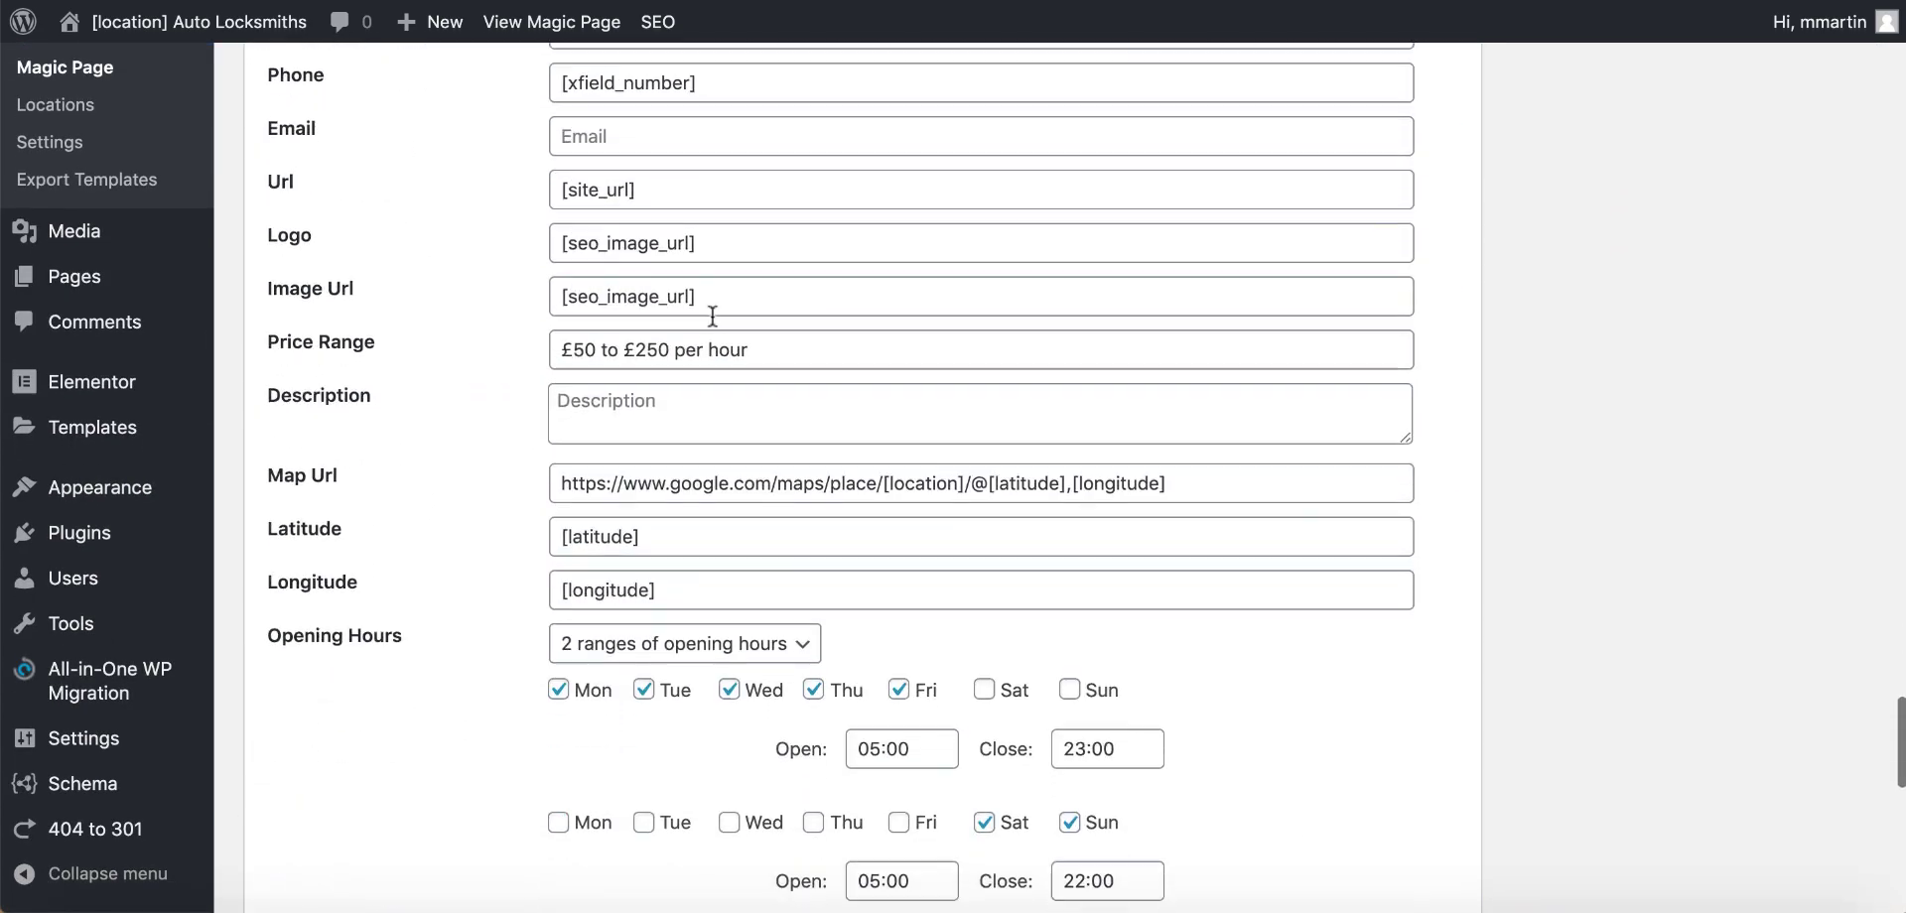
scroll(712, 316, down, 12)
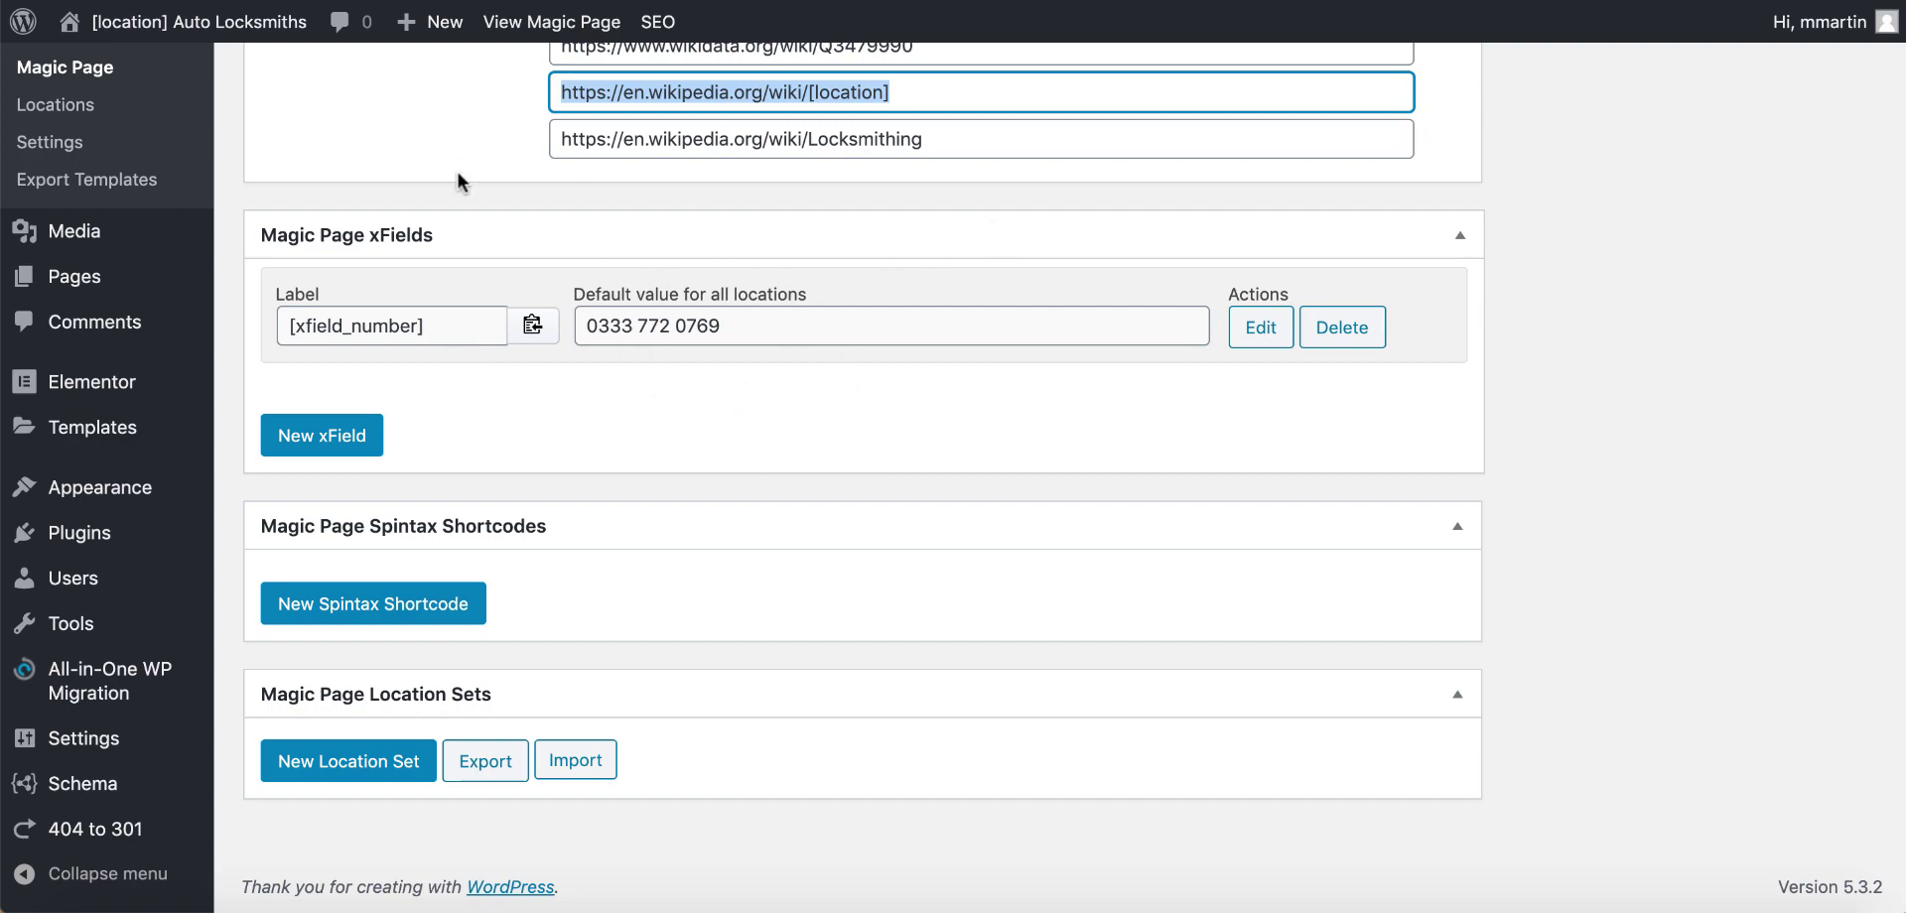
scroll(873, 356, up, 10)
scroll(1702, 331, up, 10)
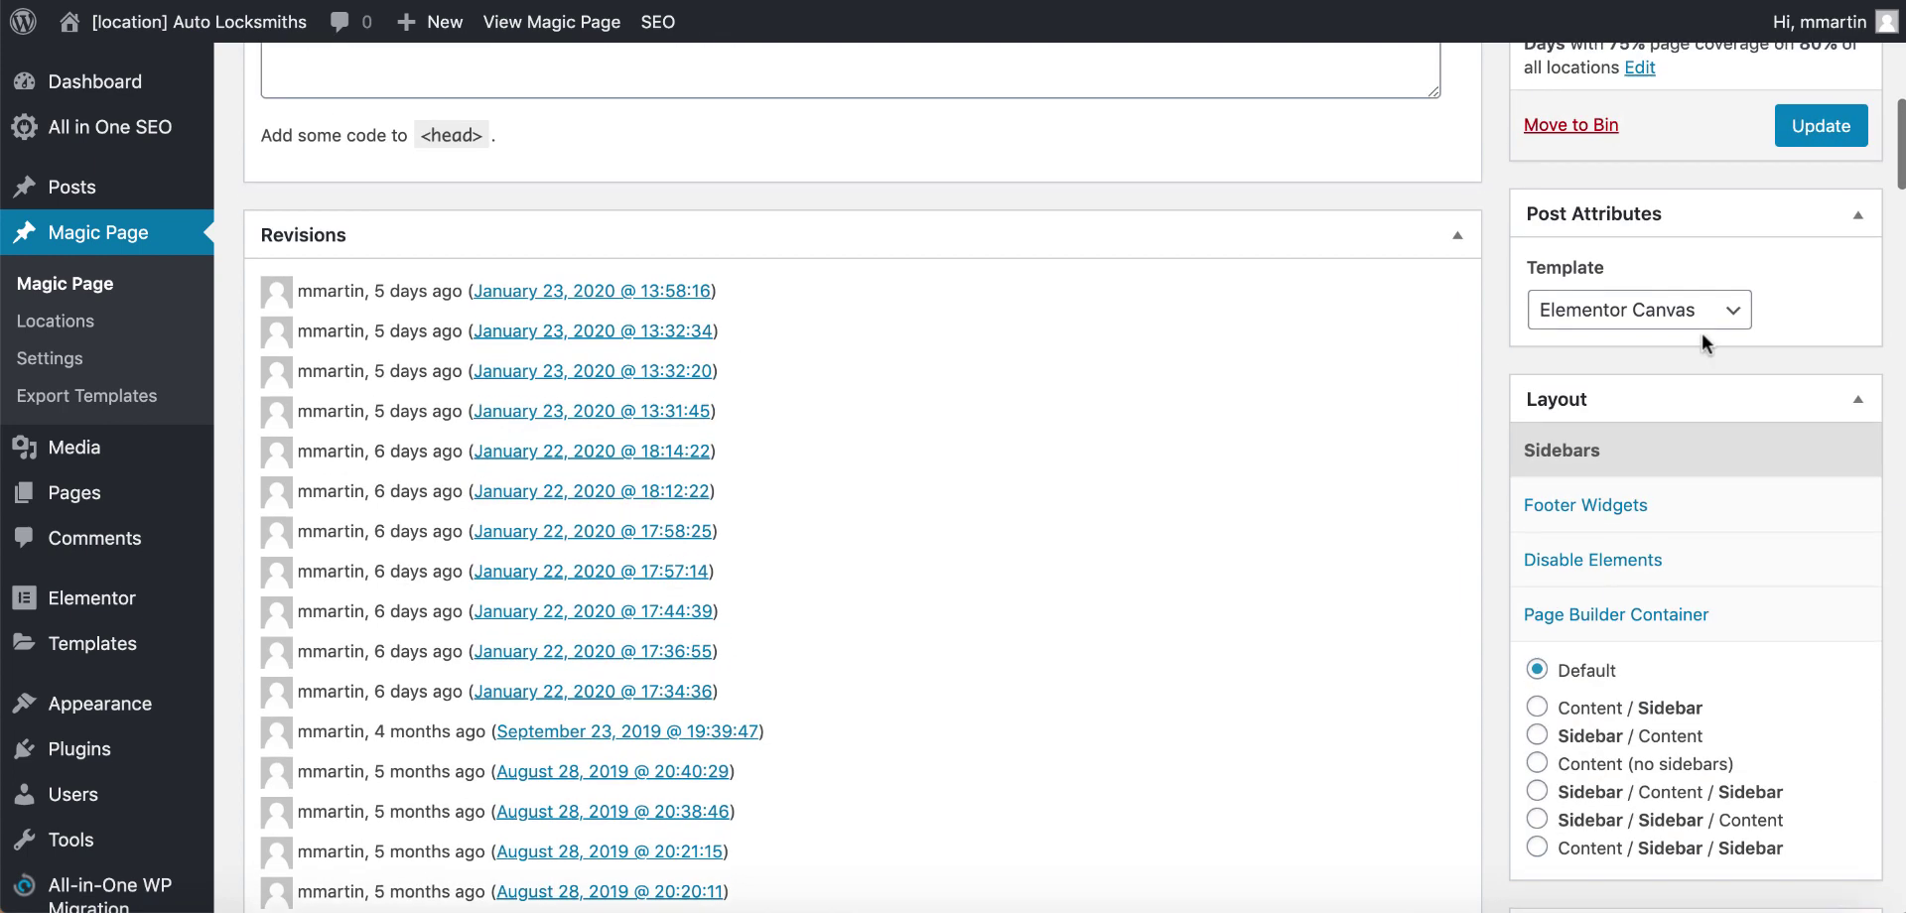
click(1807, 458)
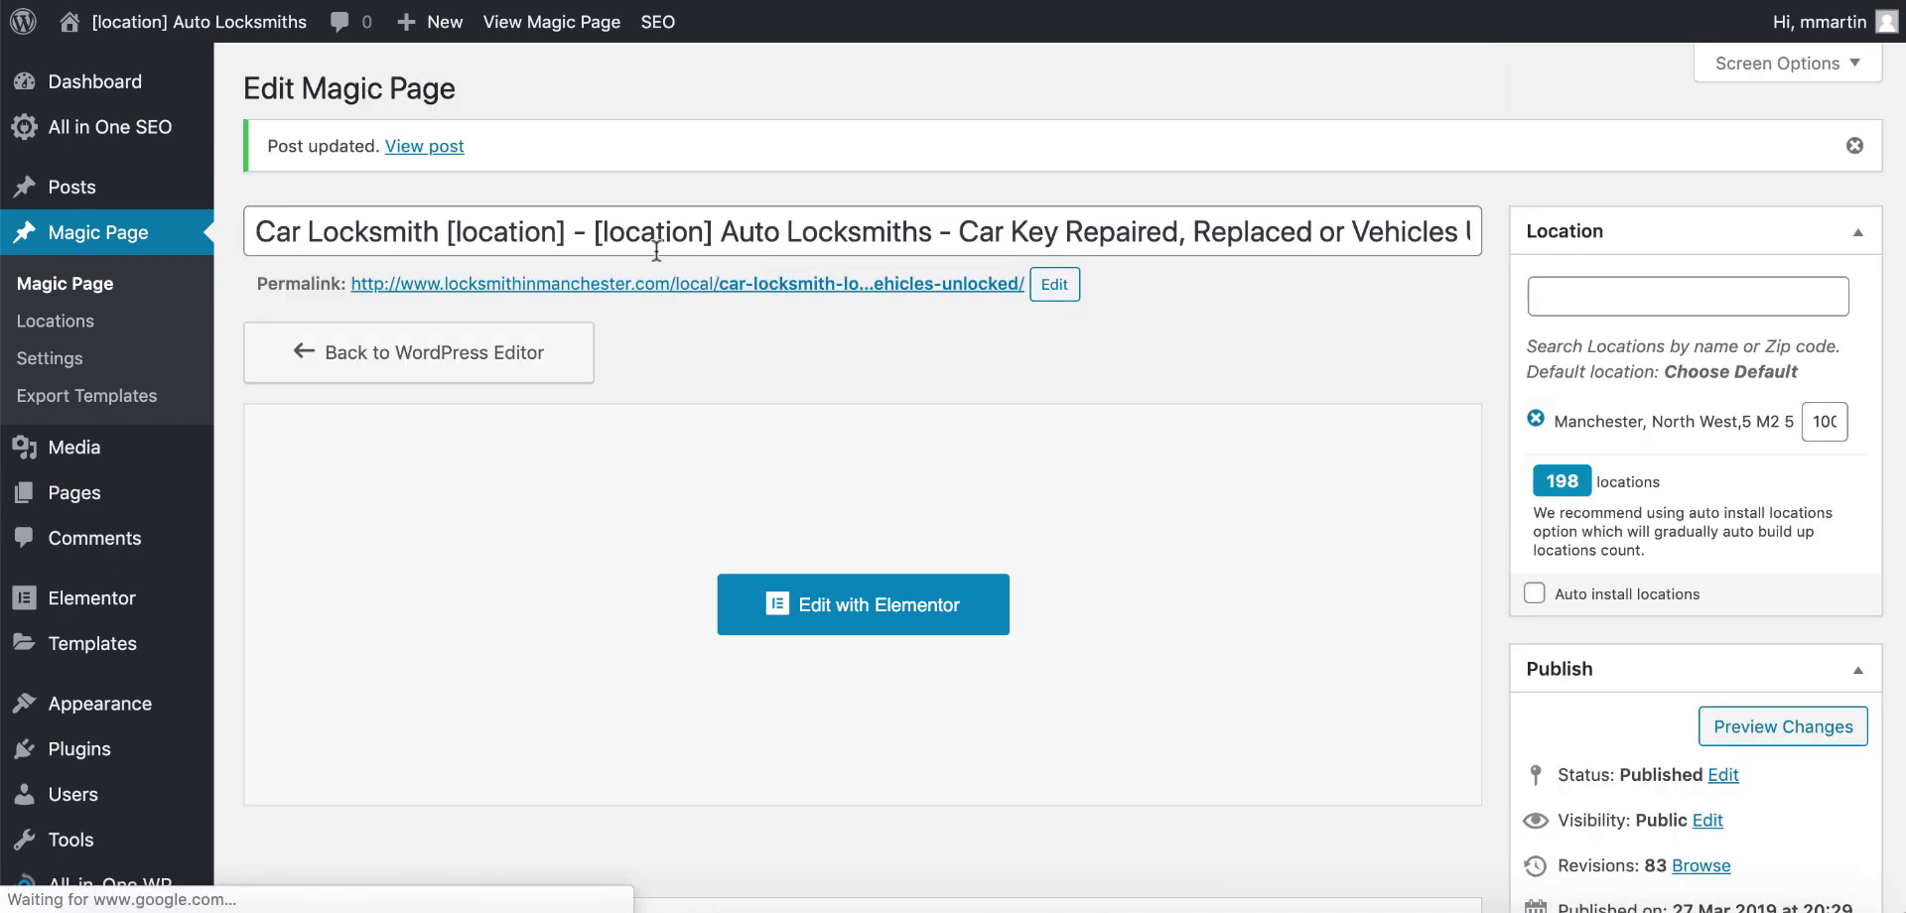
- Open the live site in Elementor and inspect the call button's tel:[xfield_number] link
click(247, 33)
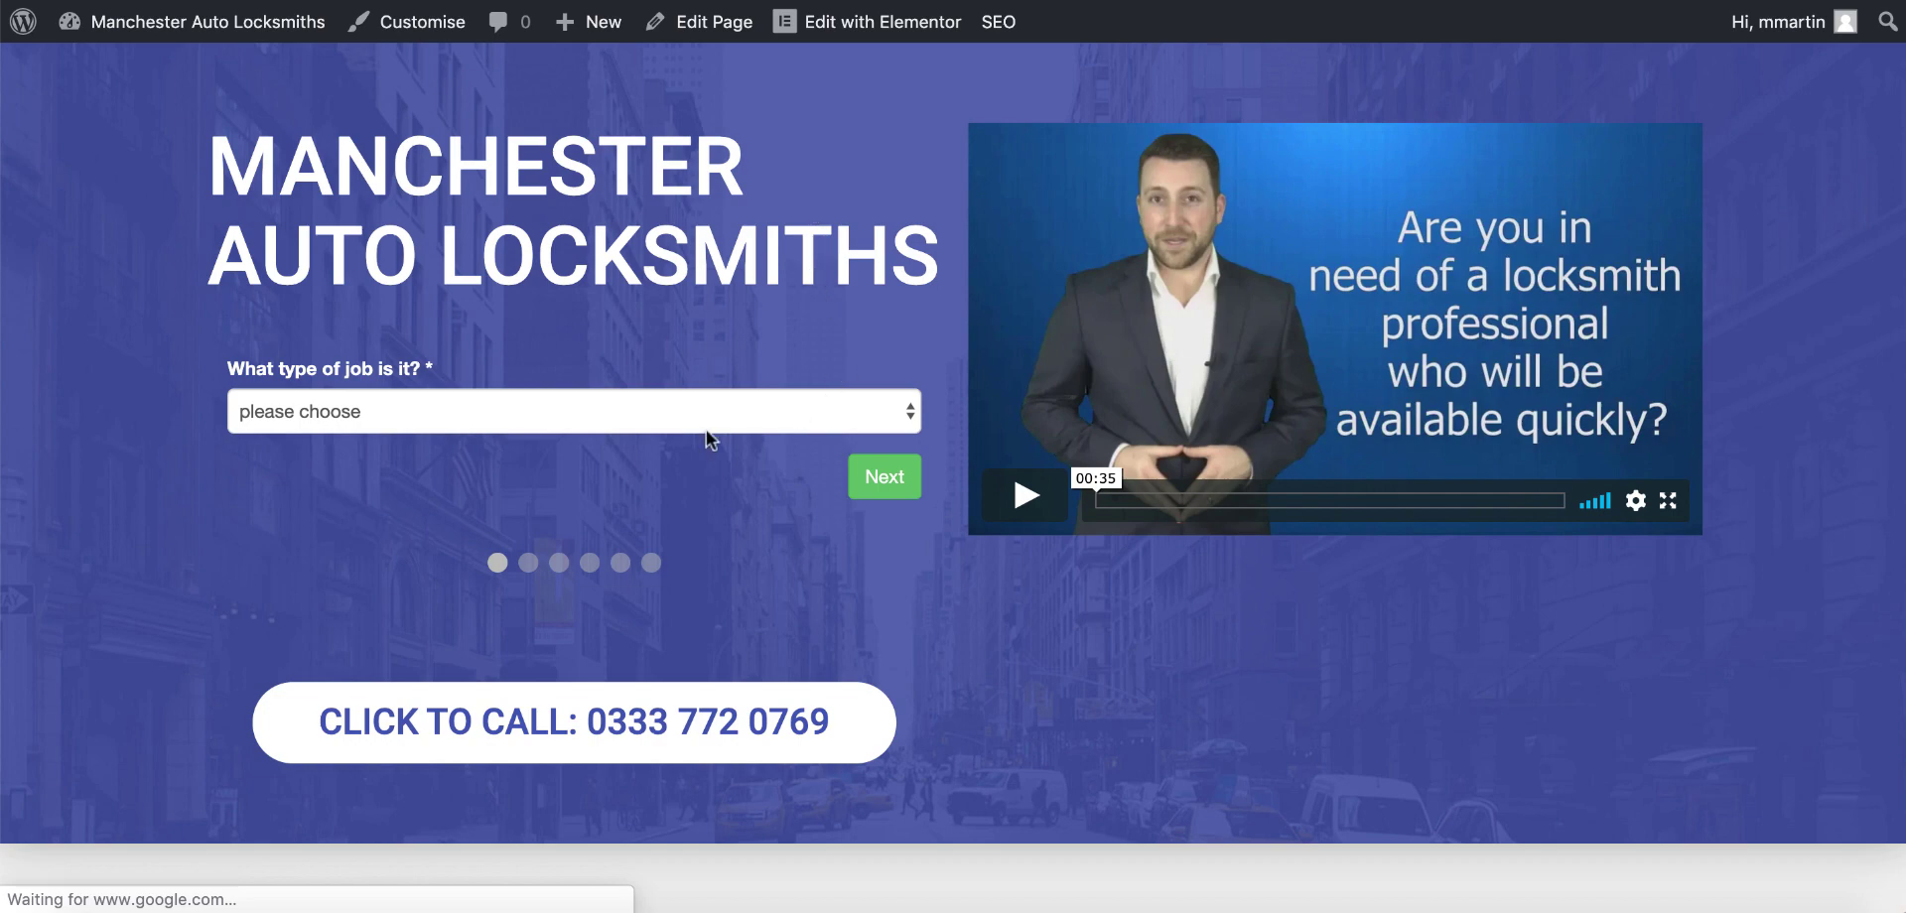
click(907, 32)
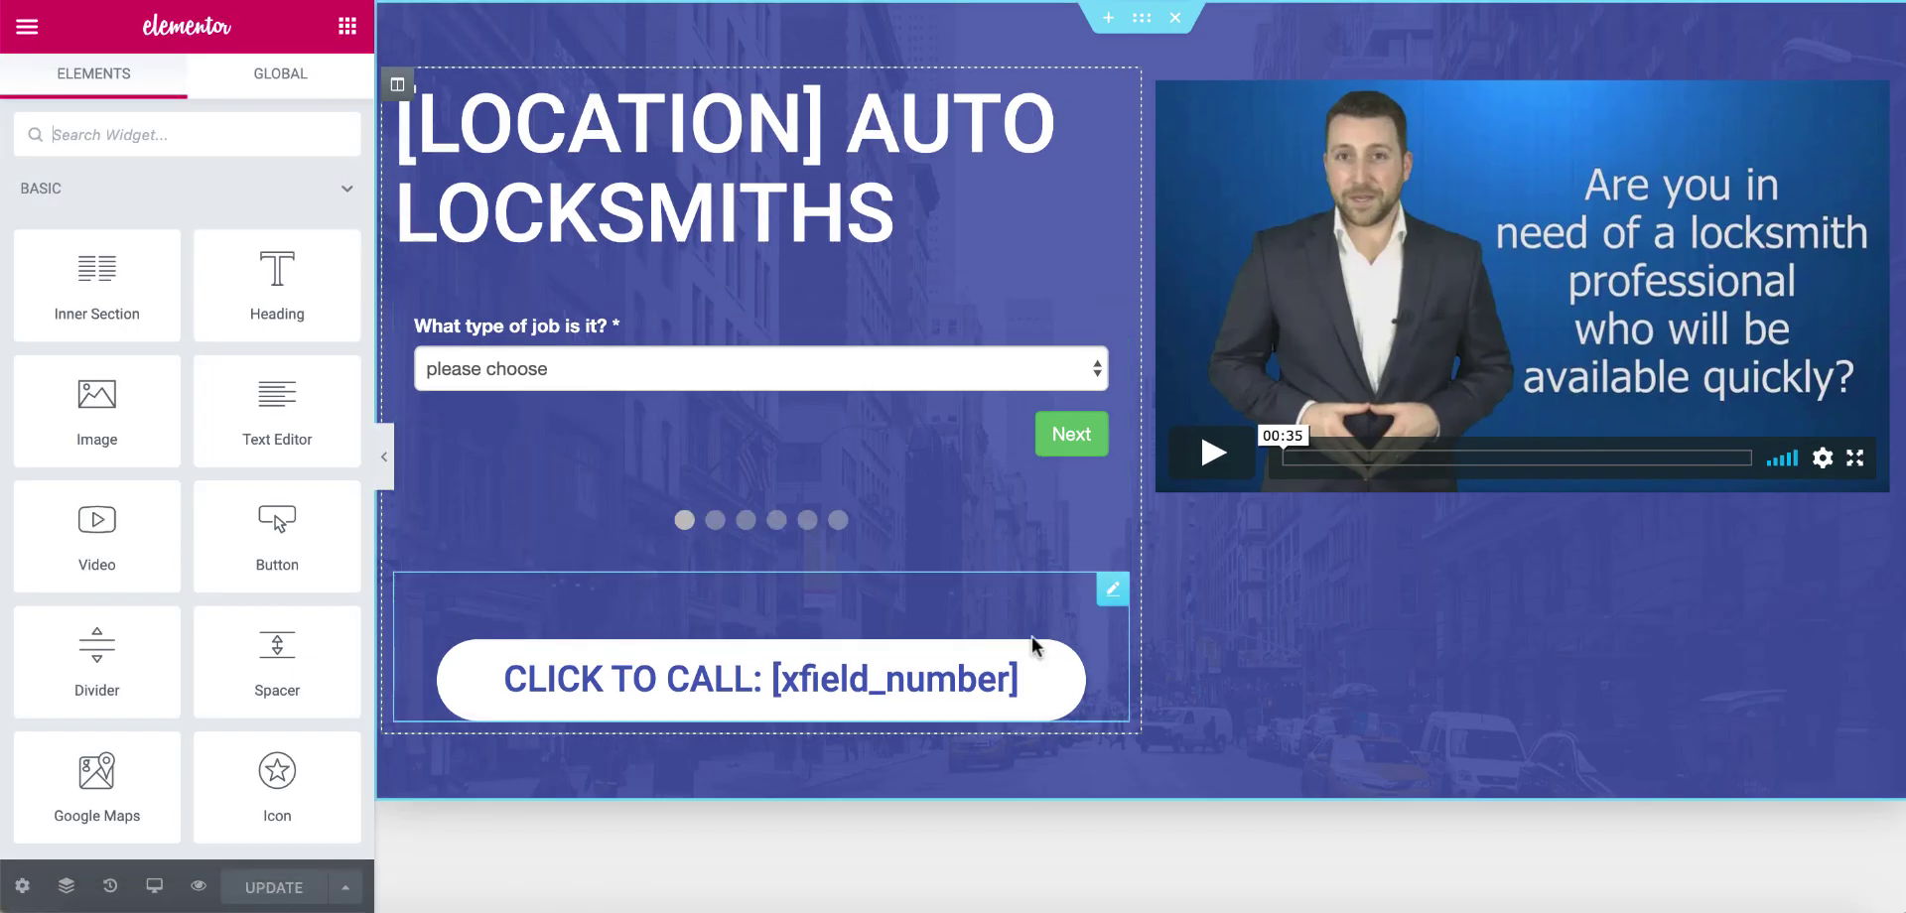
click(901, 700)
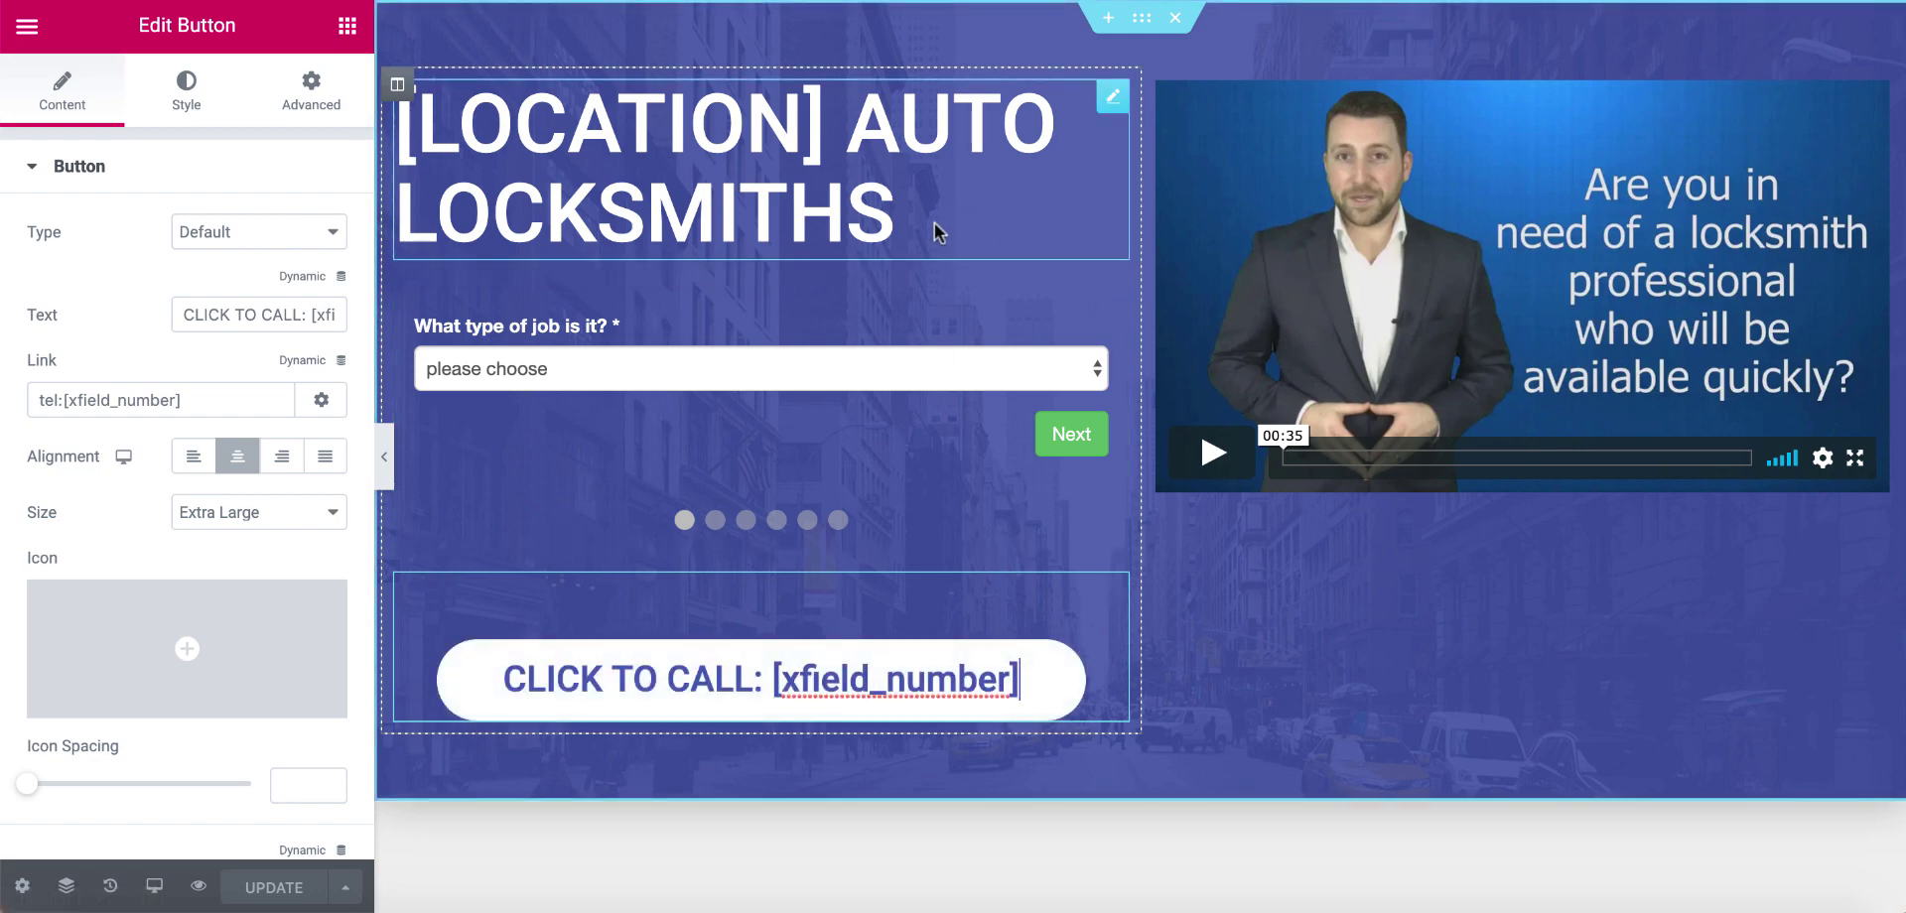
- View the published Manchester Auto Locksmiths page from the Elementor menu
click(26, 24)
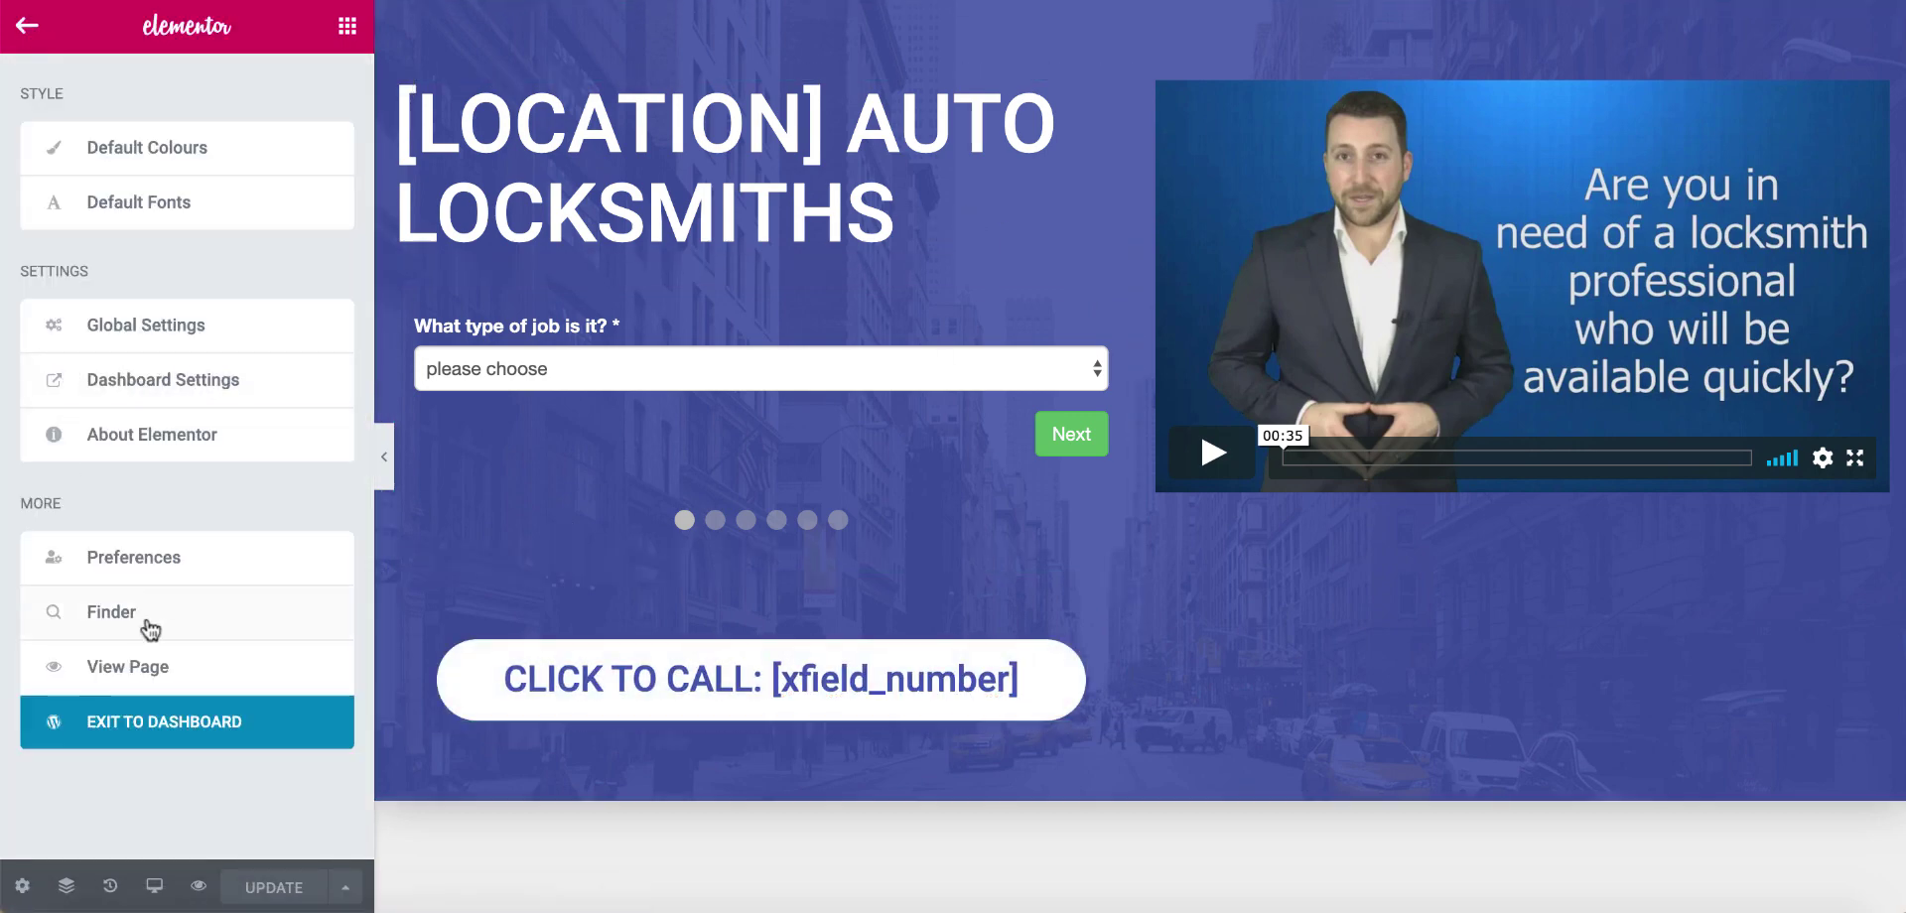
click(115, 668)
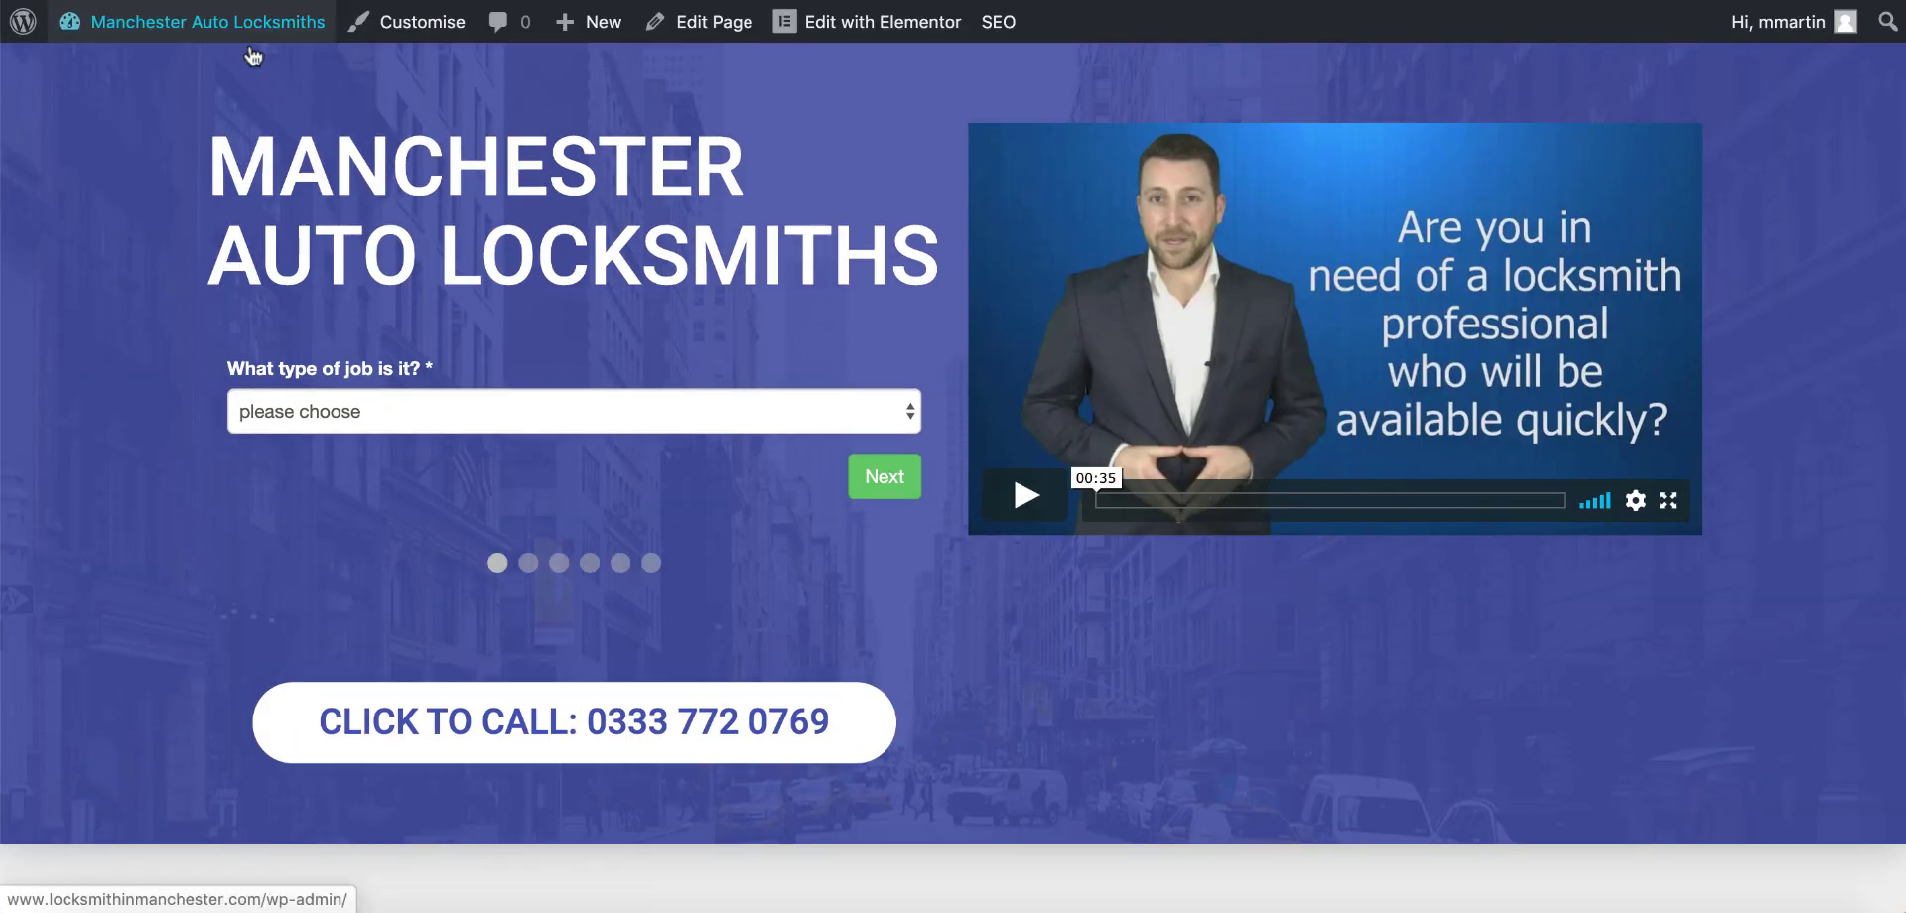
mouse_move(224, 33)
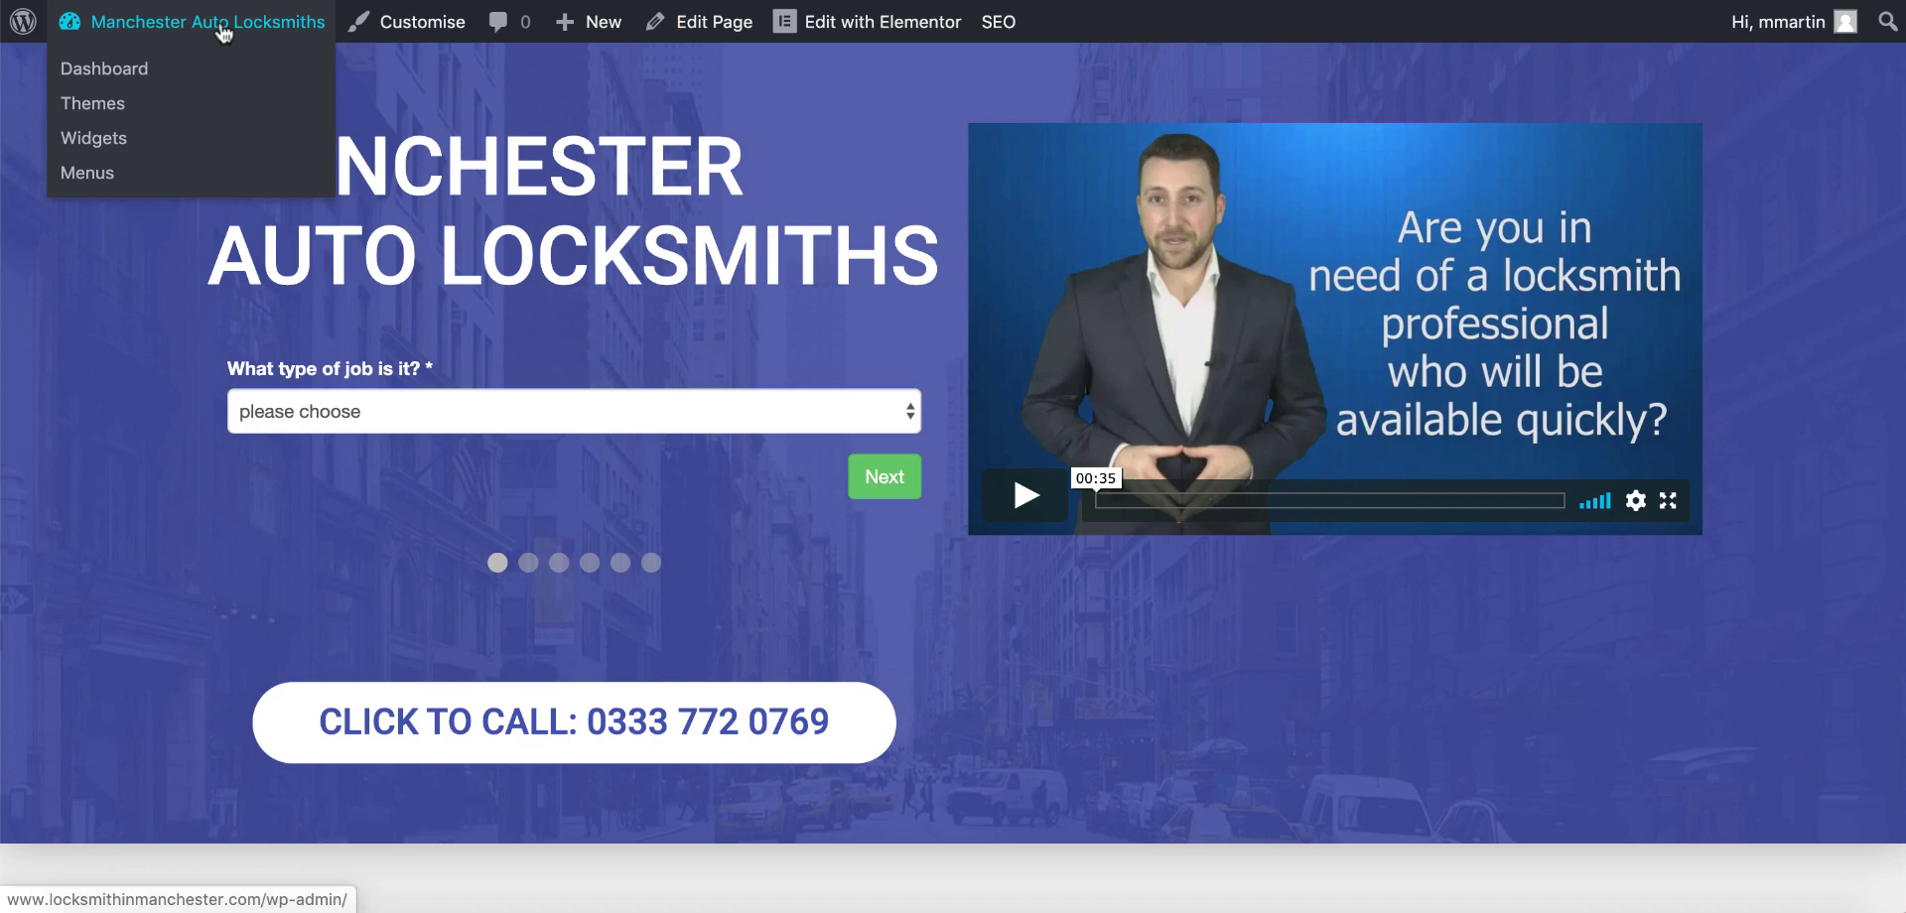
- Return via the Dashboard and Magic Page list to edit the Car Locksmith [location] page
click(227, 34)
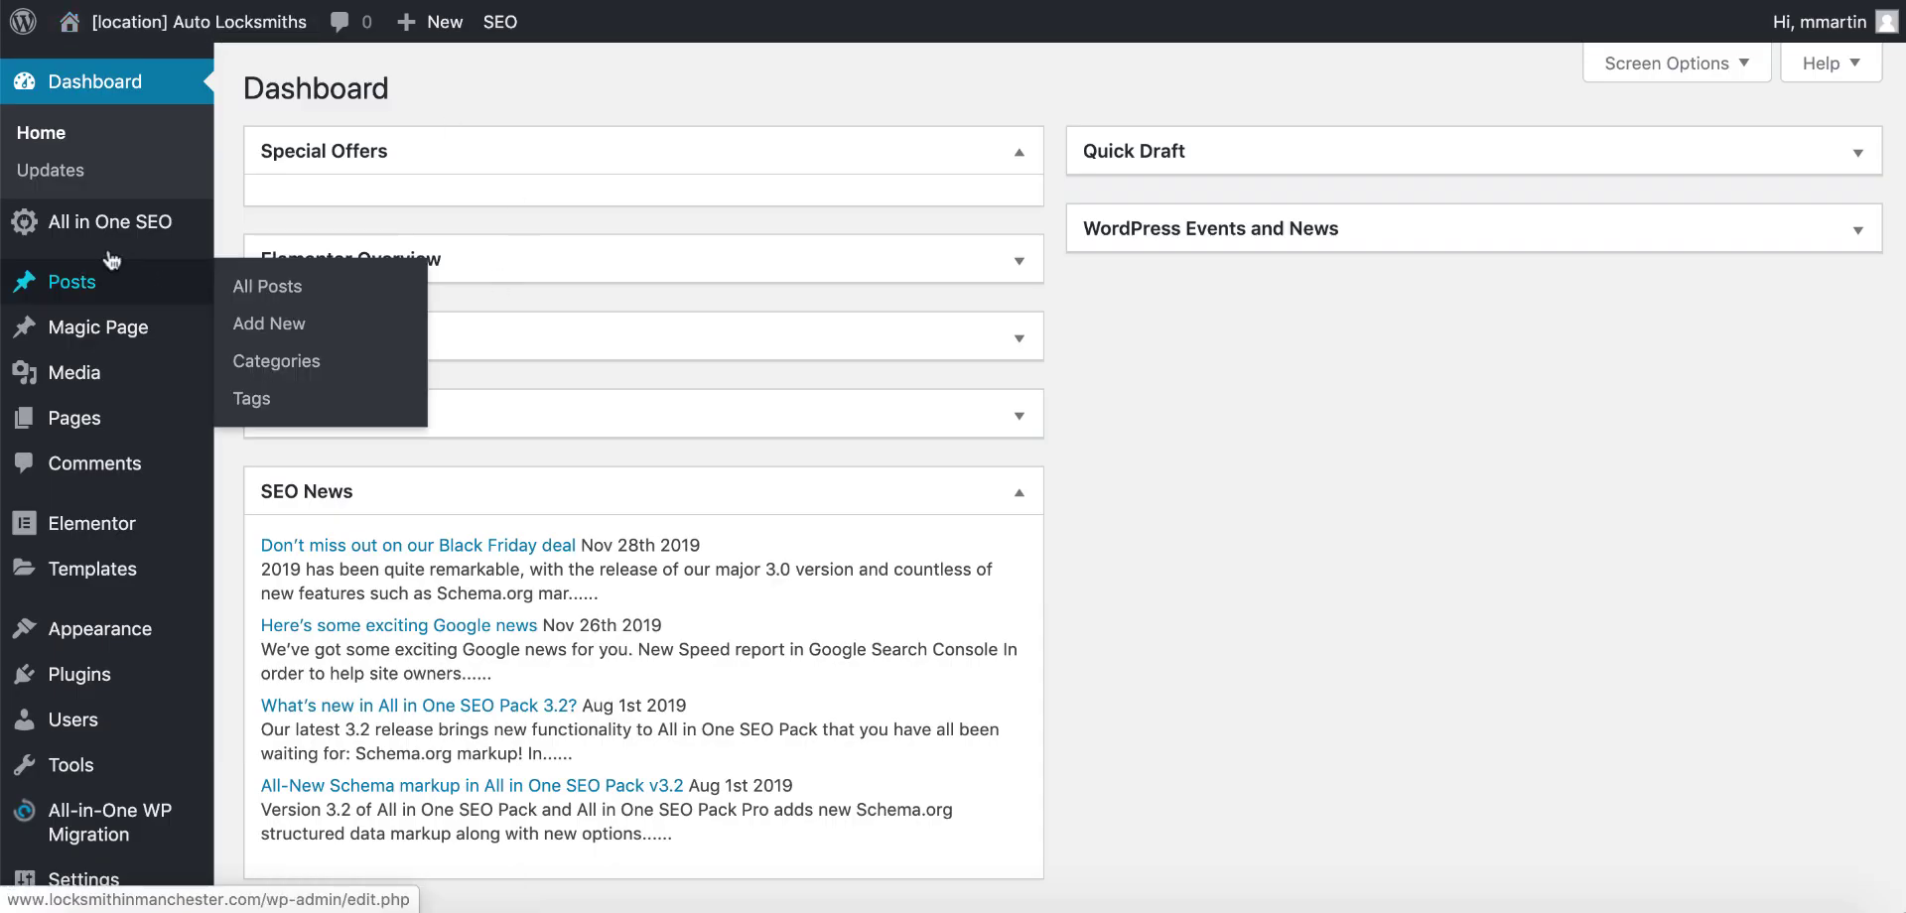
mouse_move(105, 333)
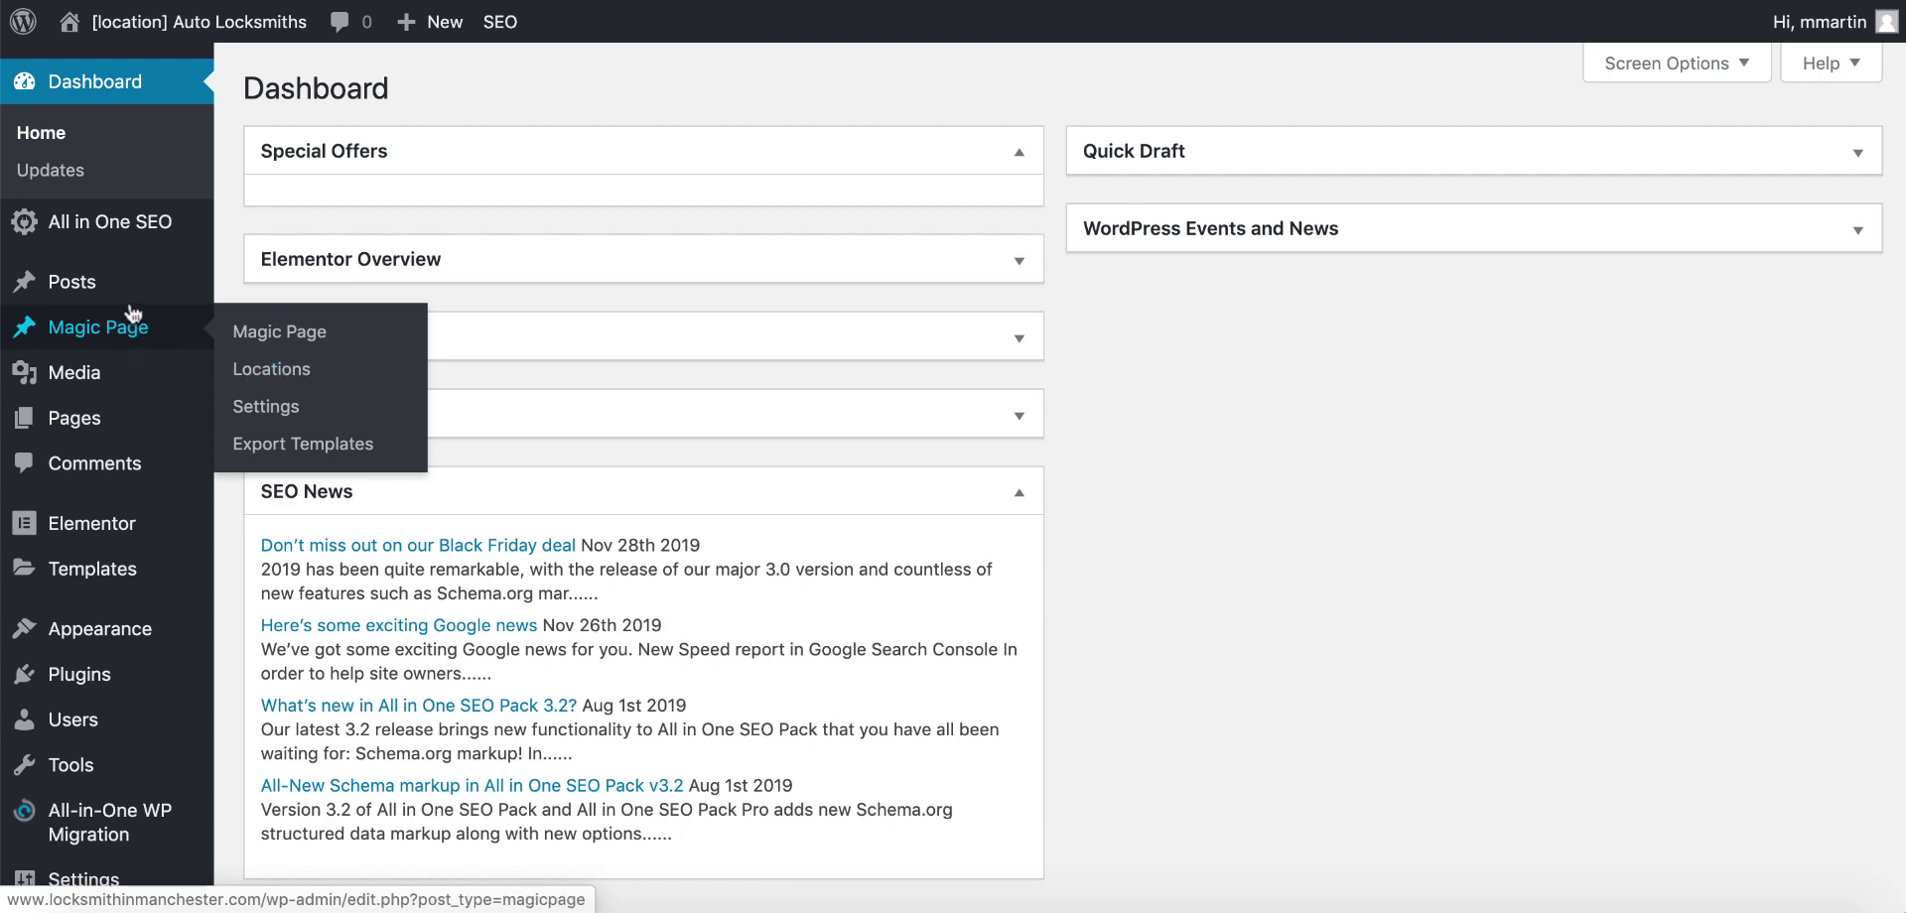
click(130, 337)
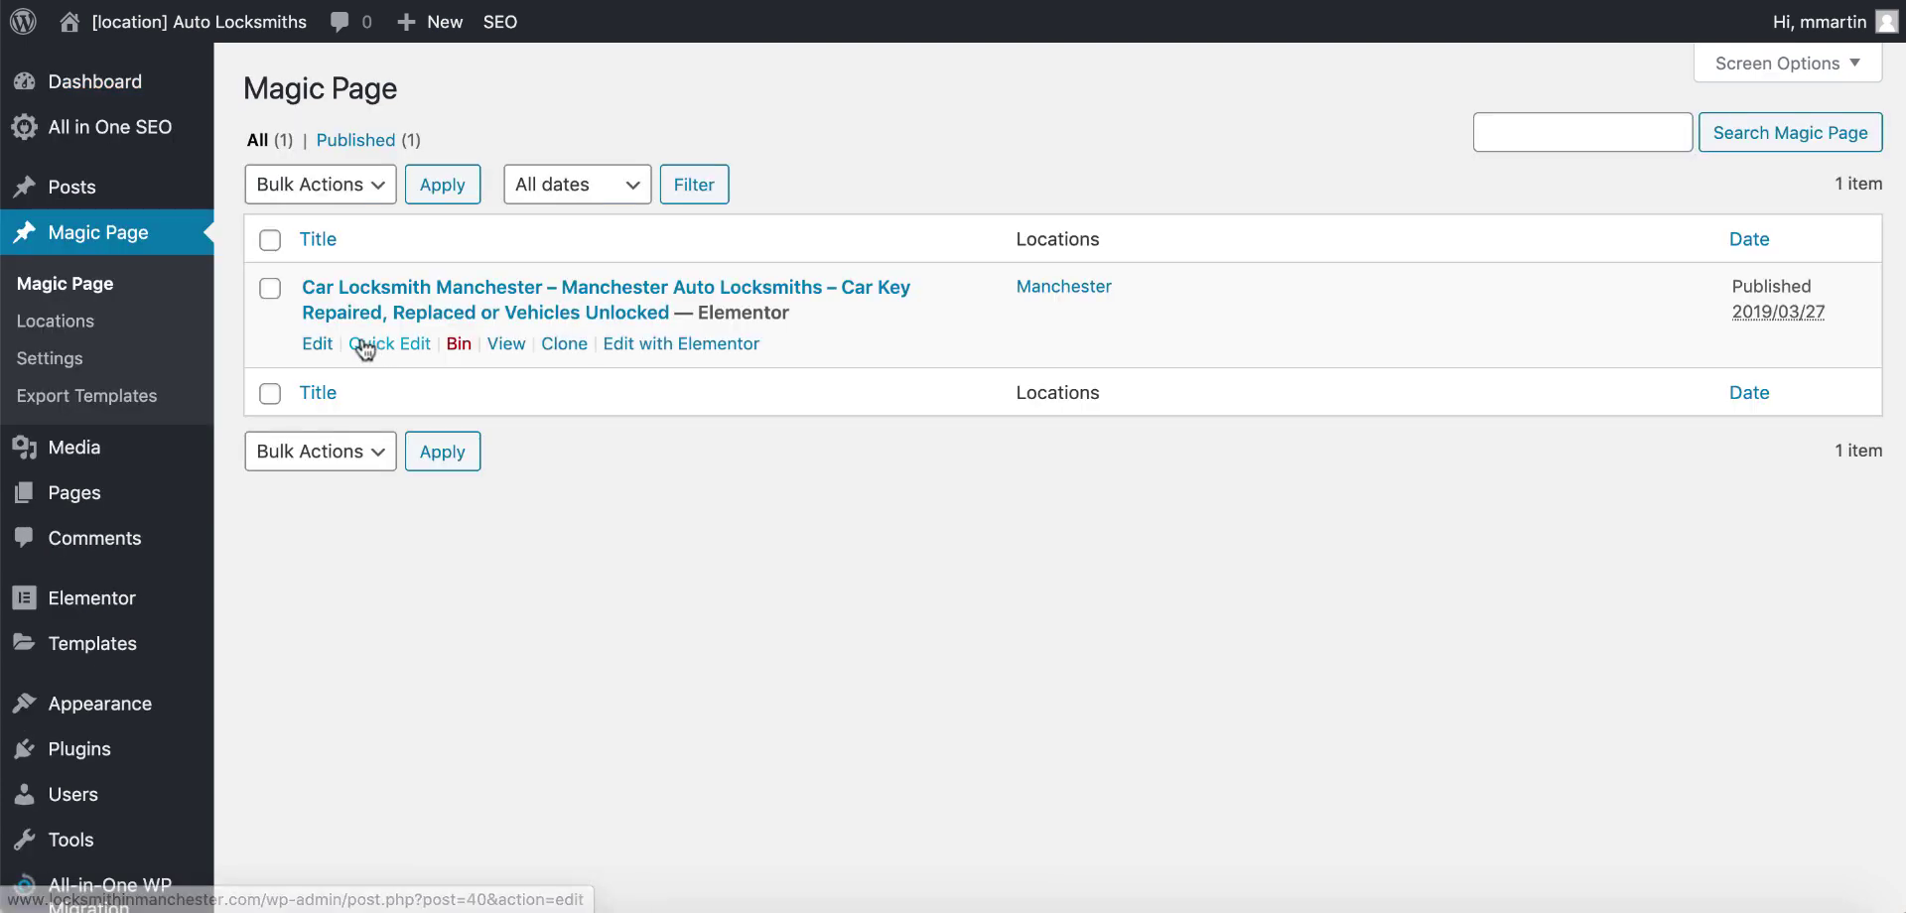
click(320, 347)
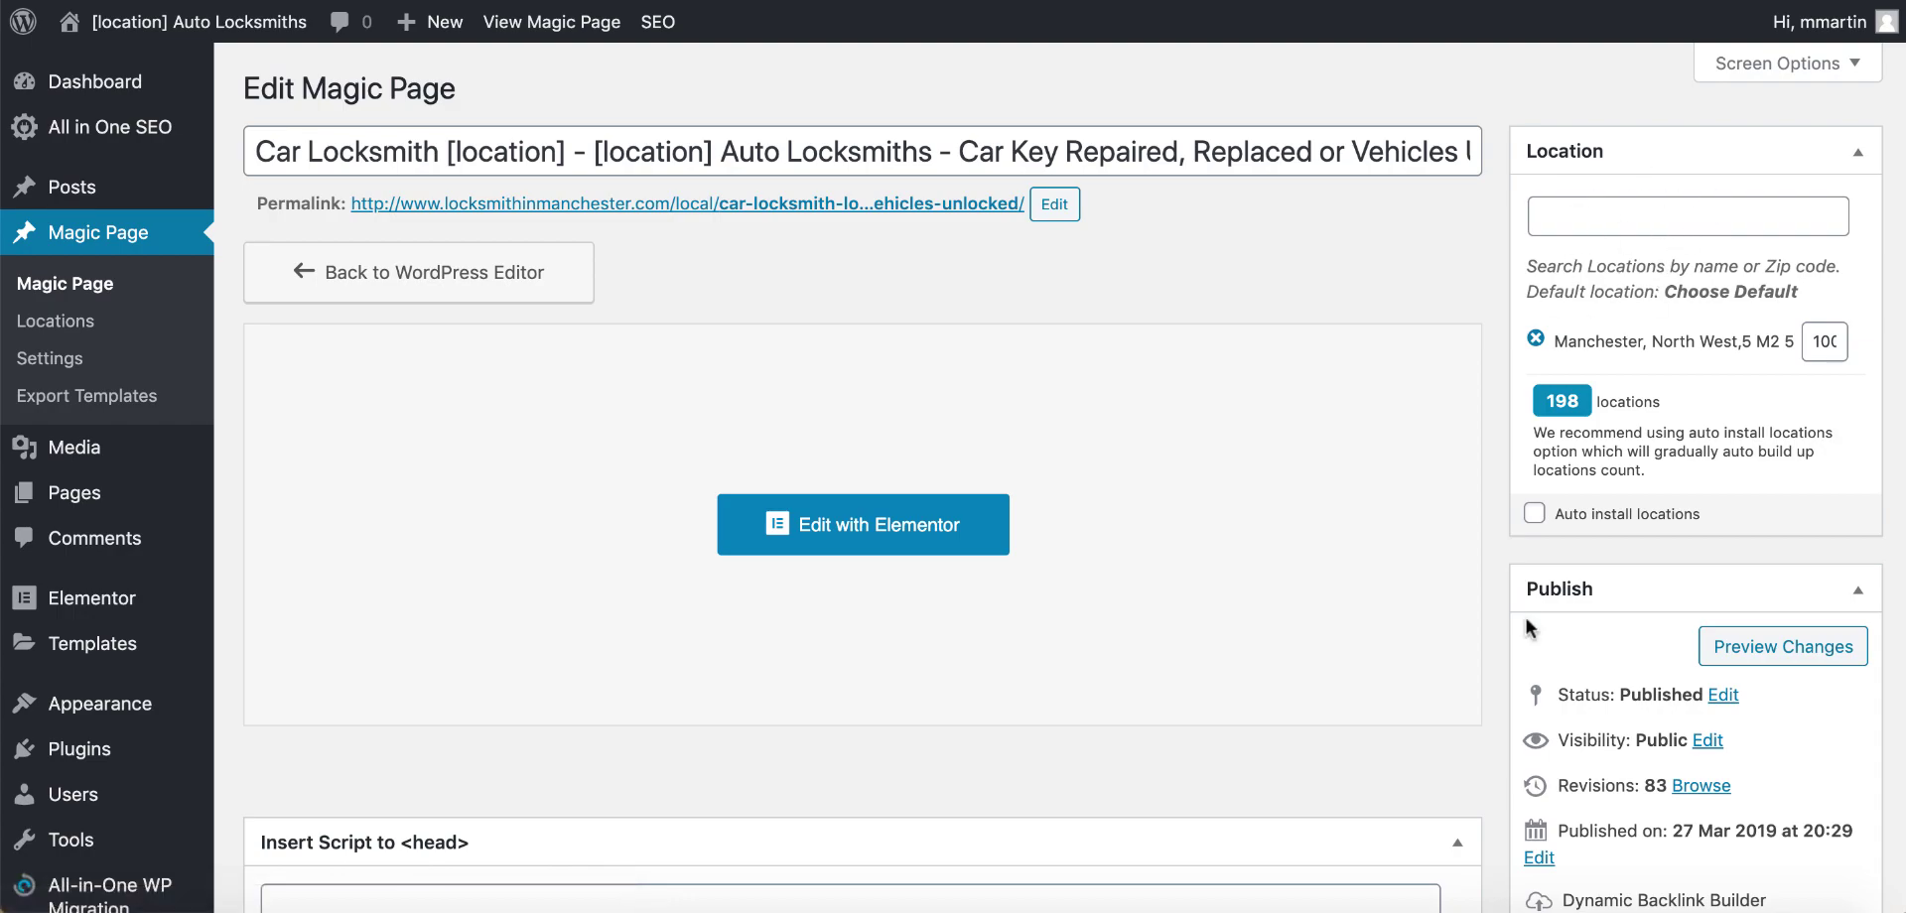
scroll(1524, 617, down, 15)
scroll(1524, 616, down, 15)
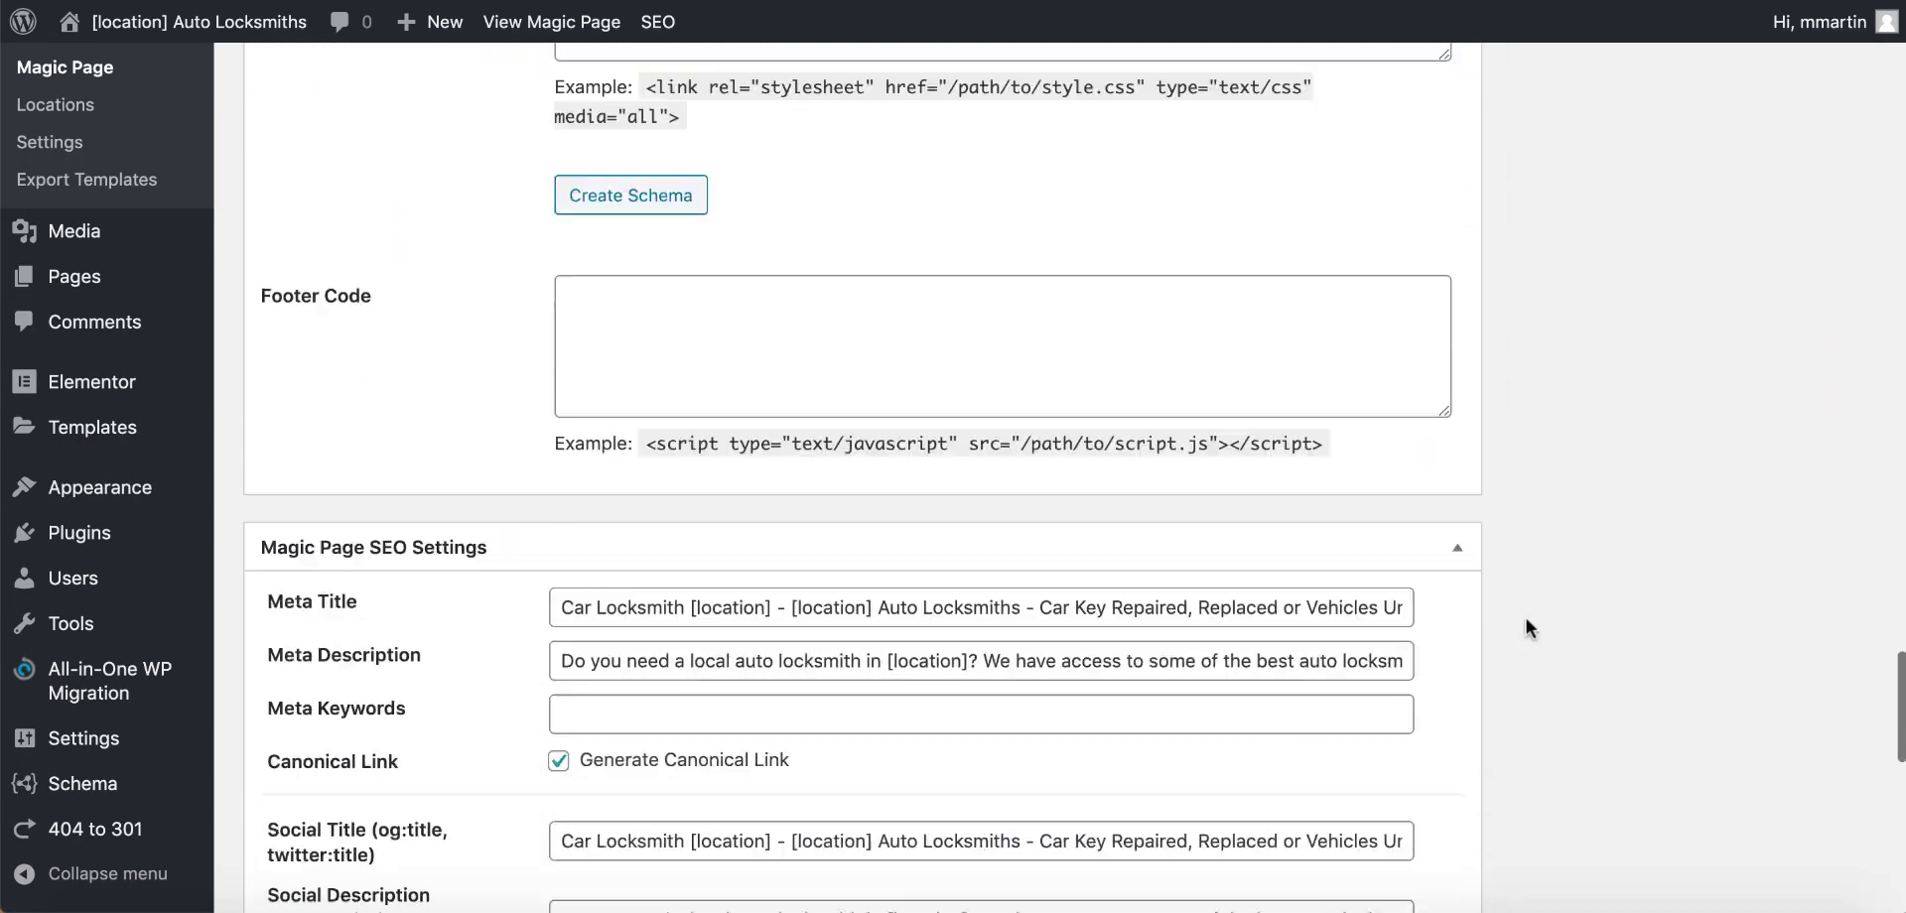
scroll(1525, 621, down, 3)
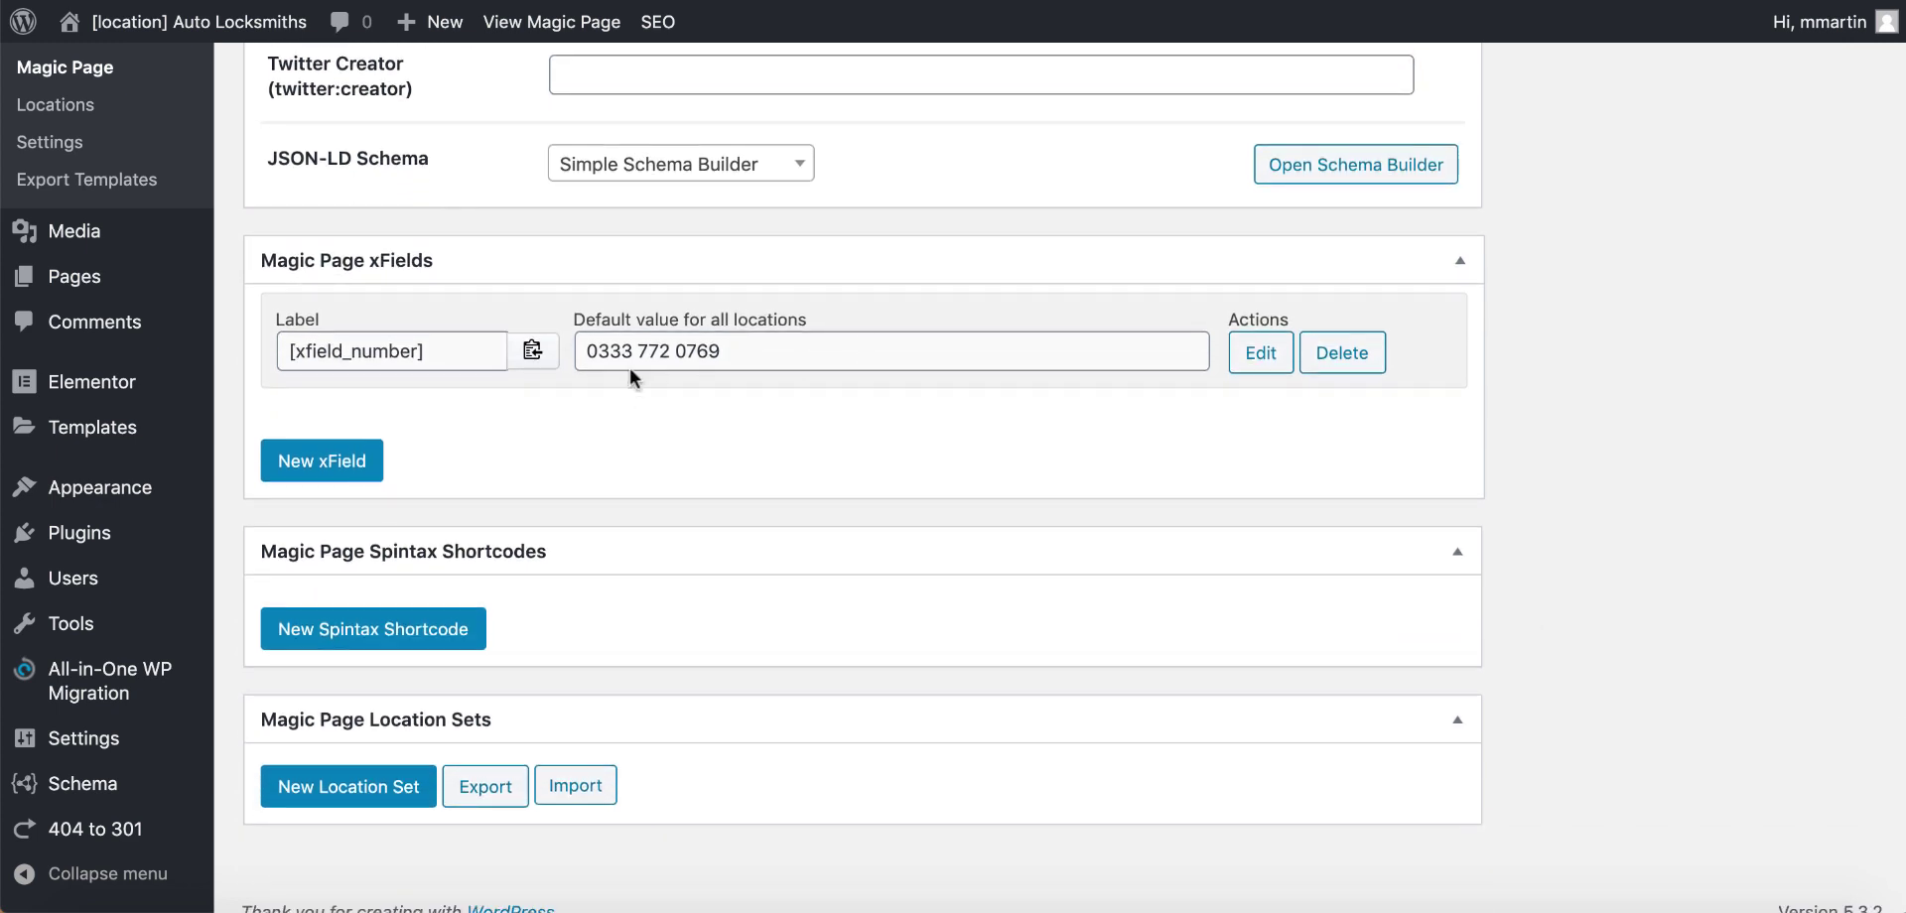
triple_click(771, 339)
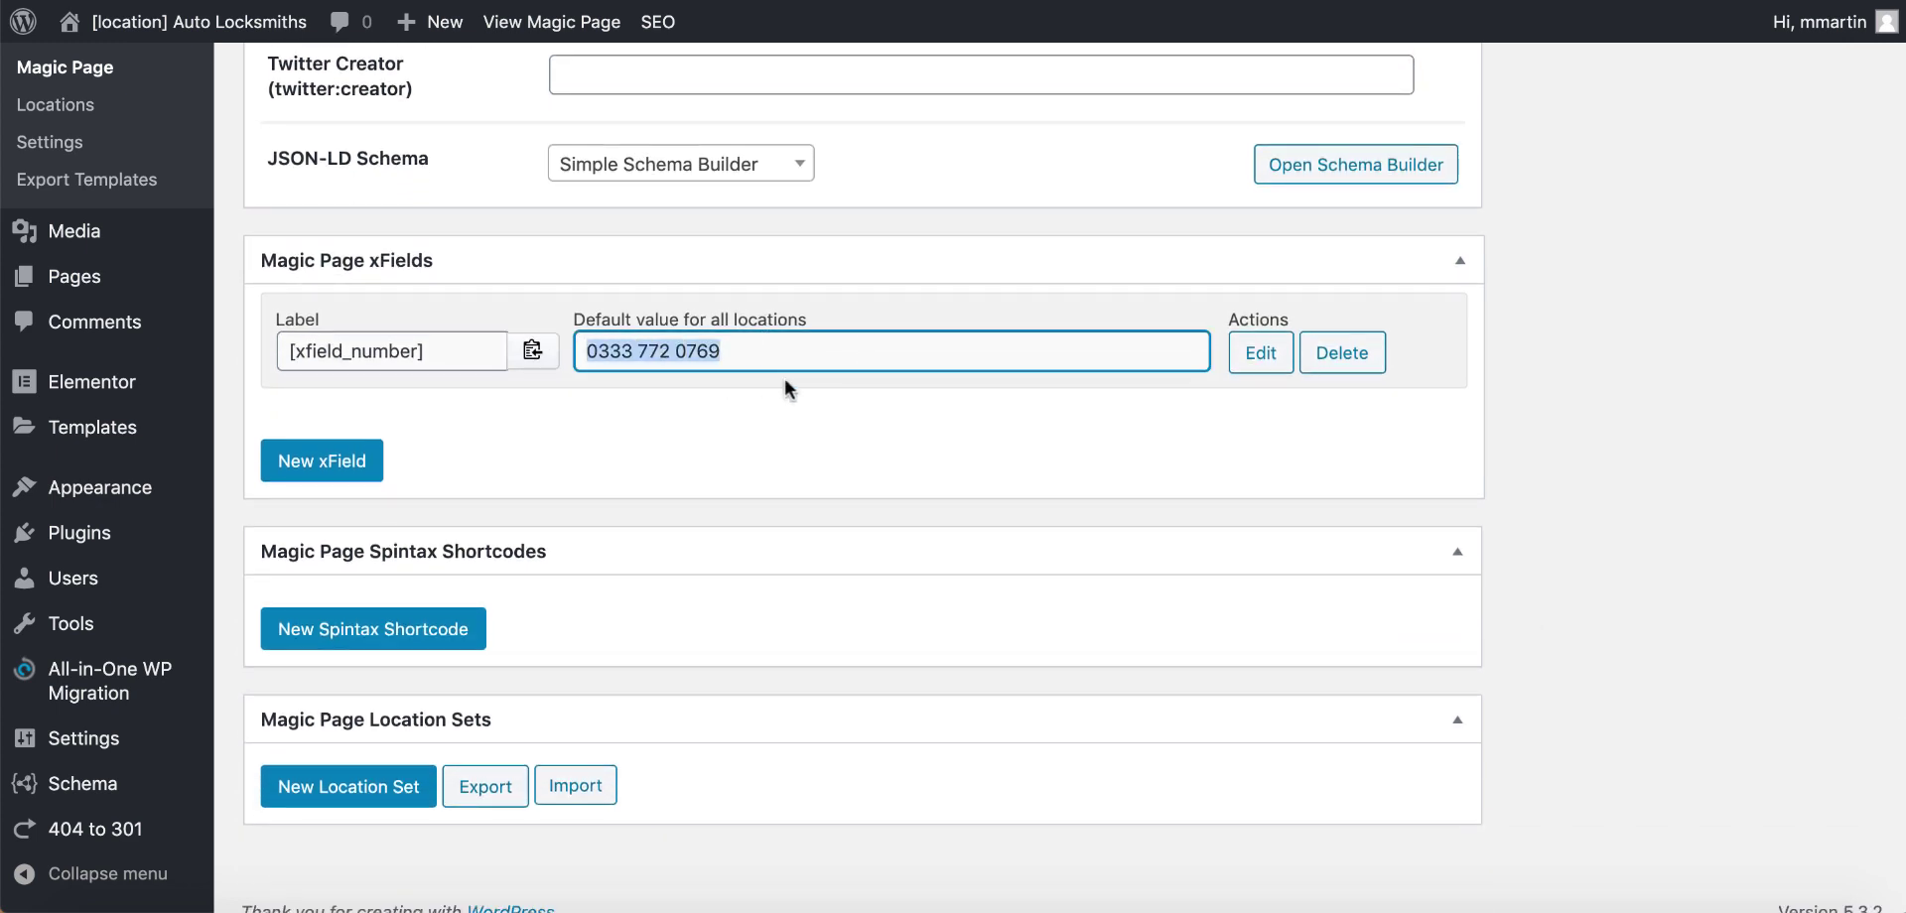
click(949, 455)
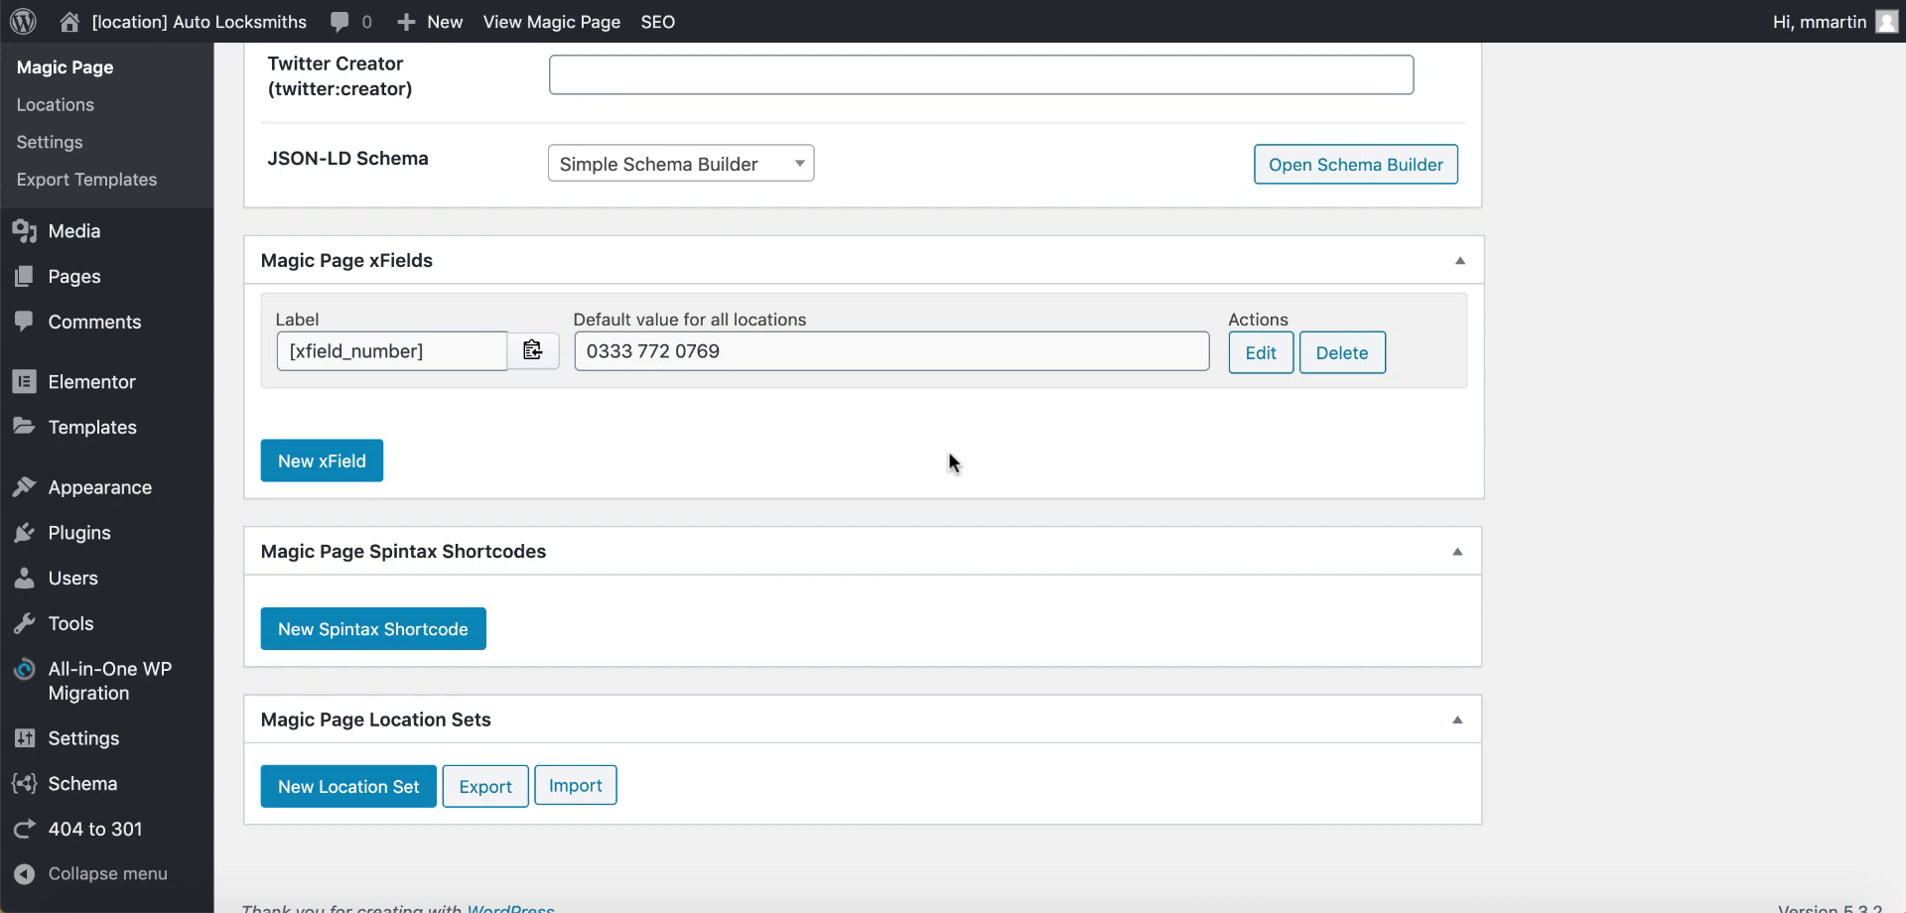
scroll(1241, 361, up, 15)
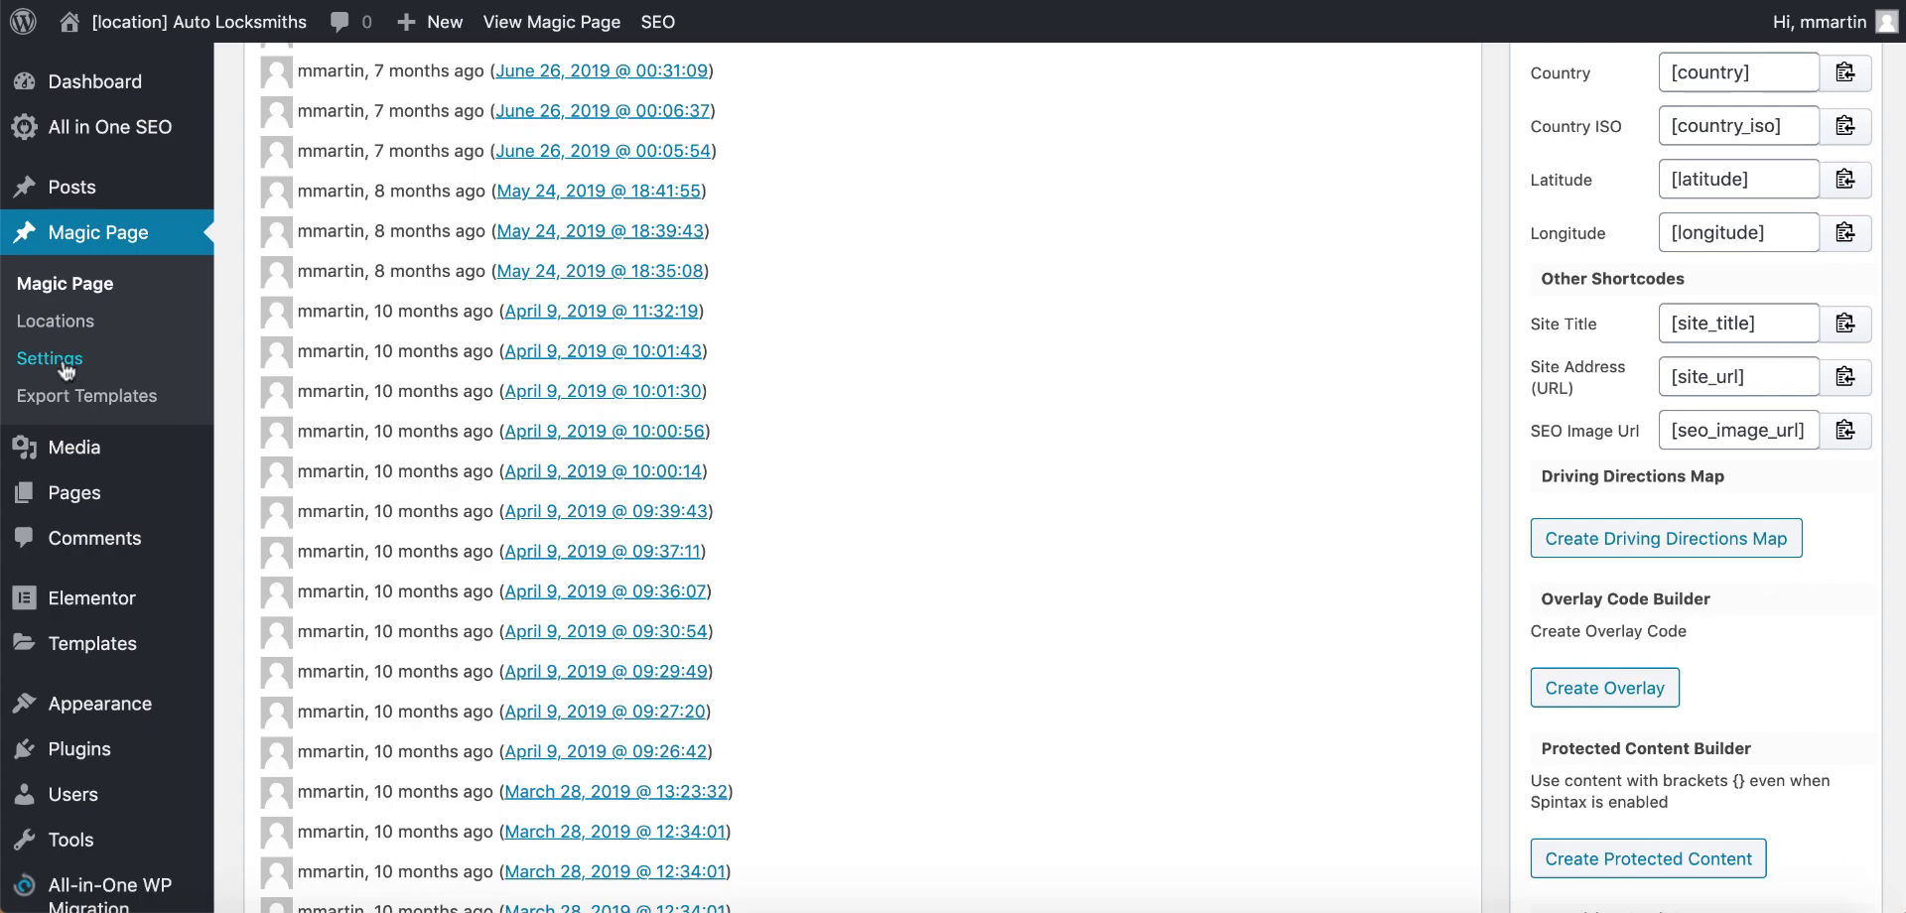
scroll(1028, 413, down, 8)
scroll(1029, 413, up, 13)
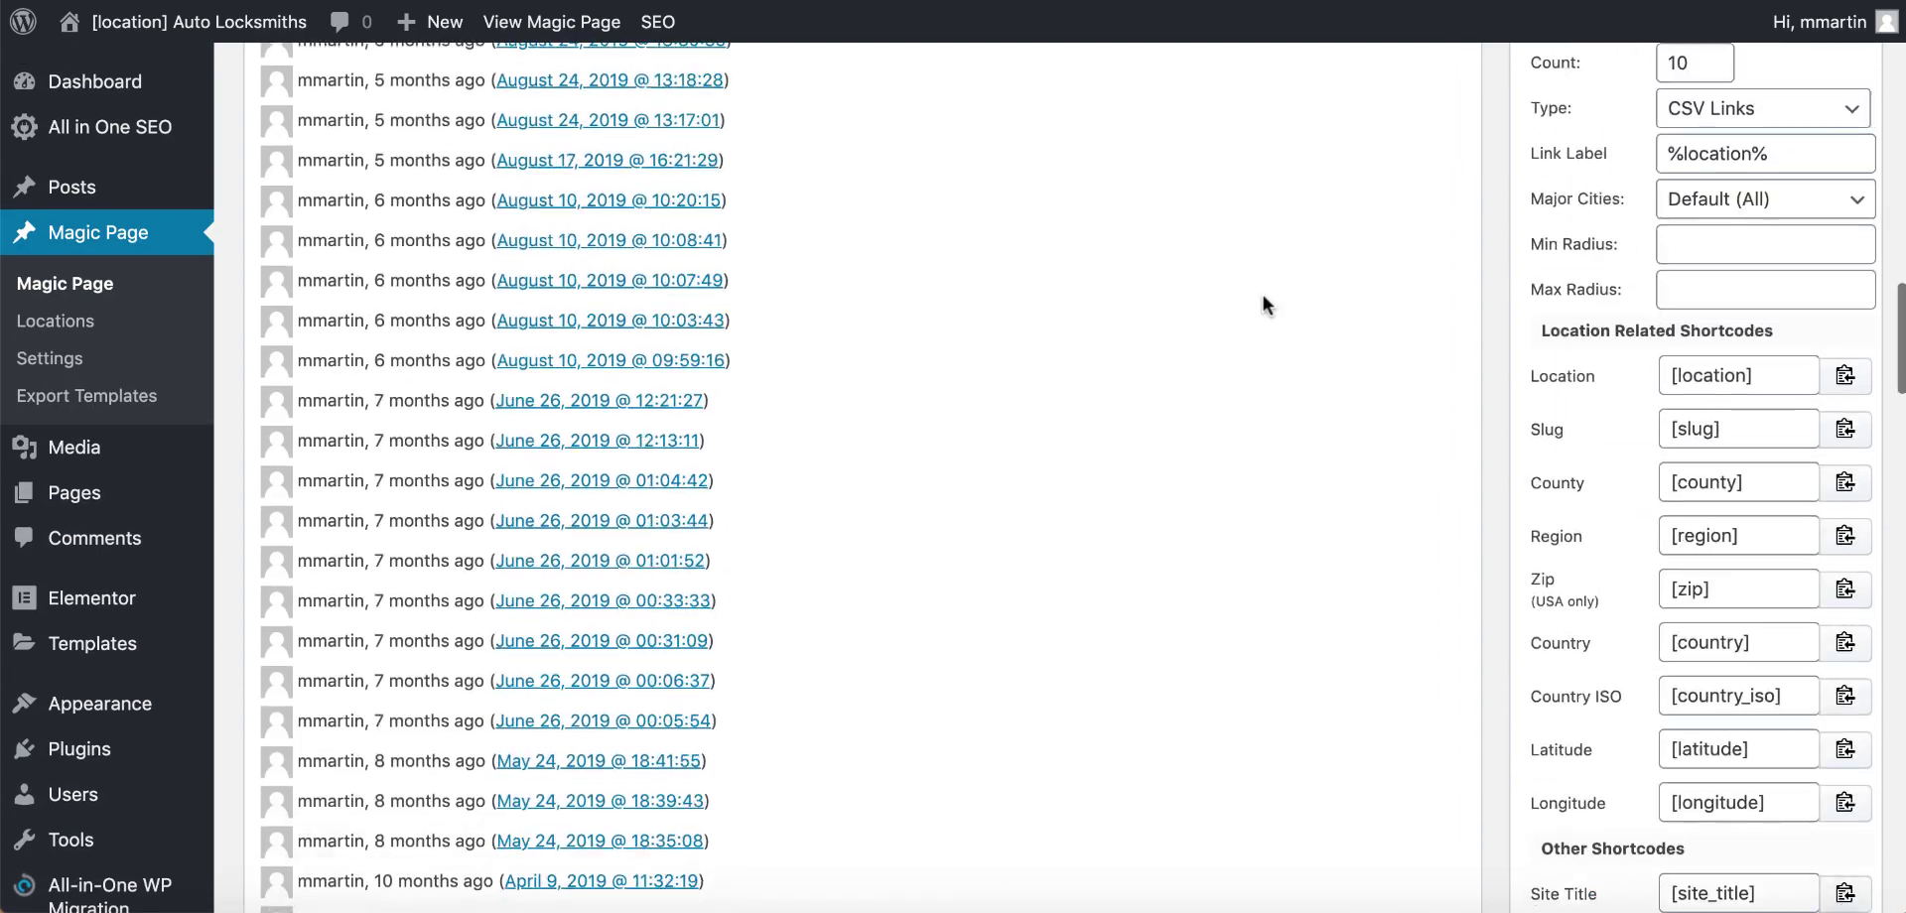
scroll(1675, 258, up, 12)
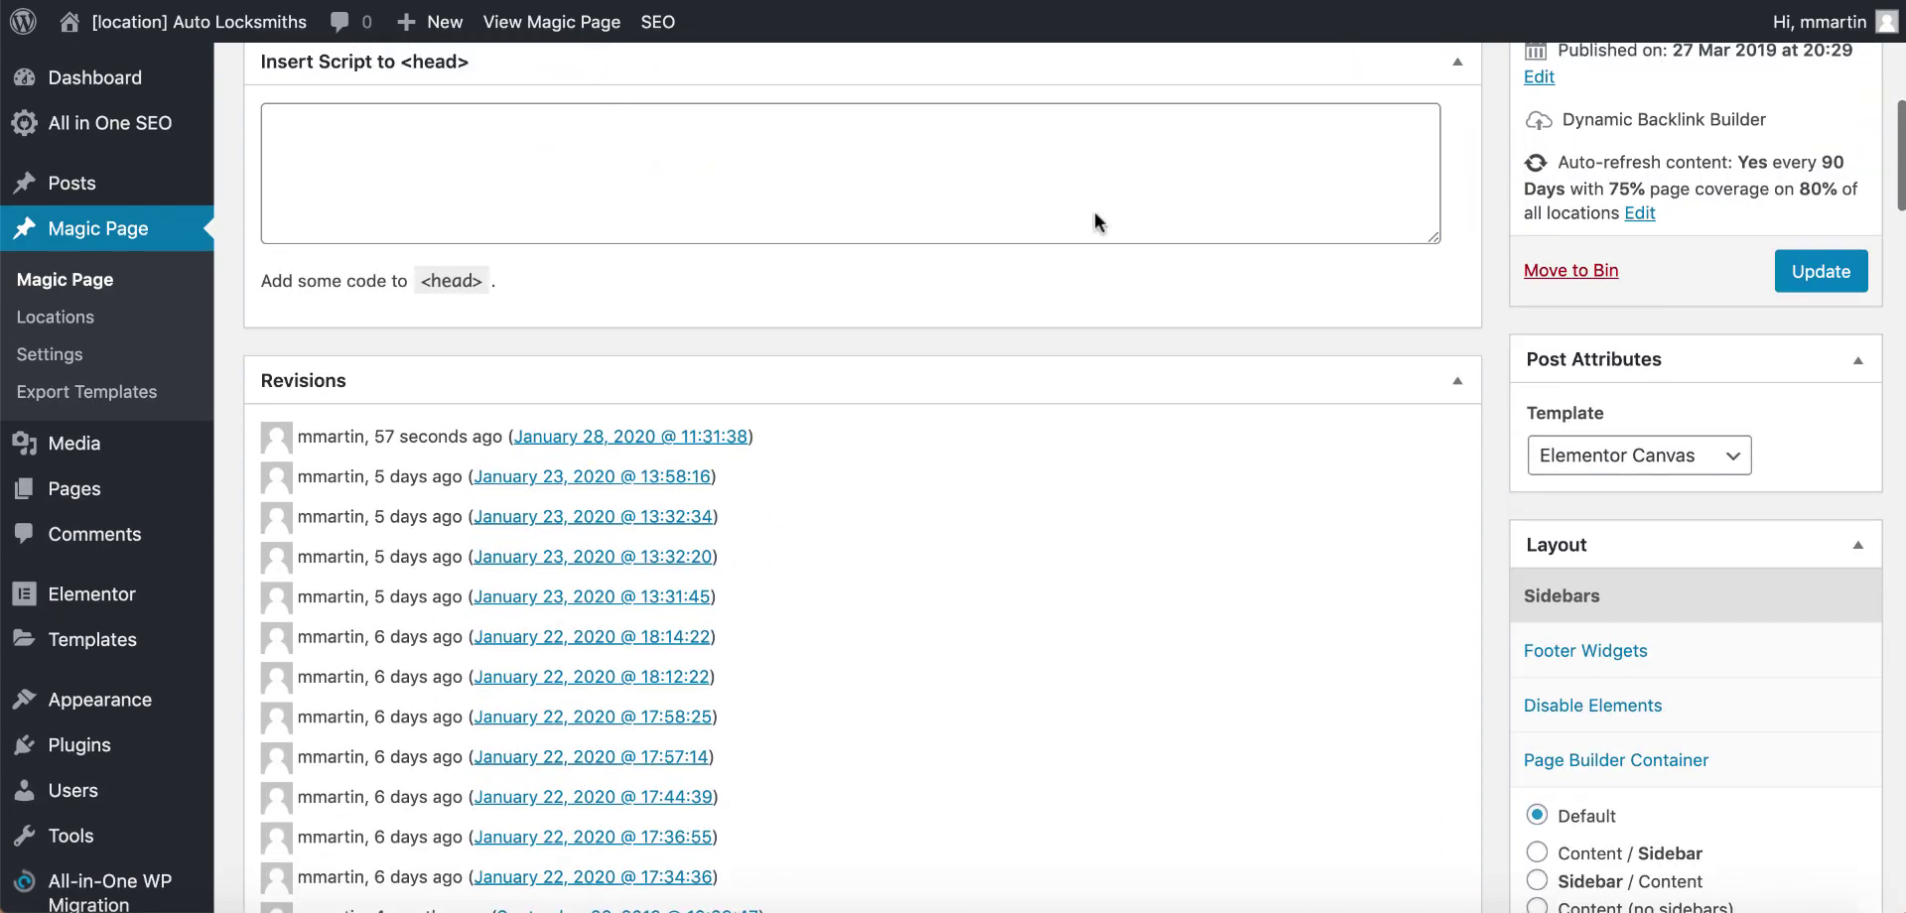
scroll(1682, 248, up, 8)
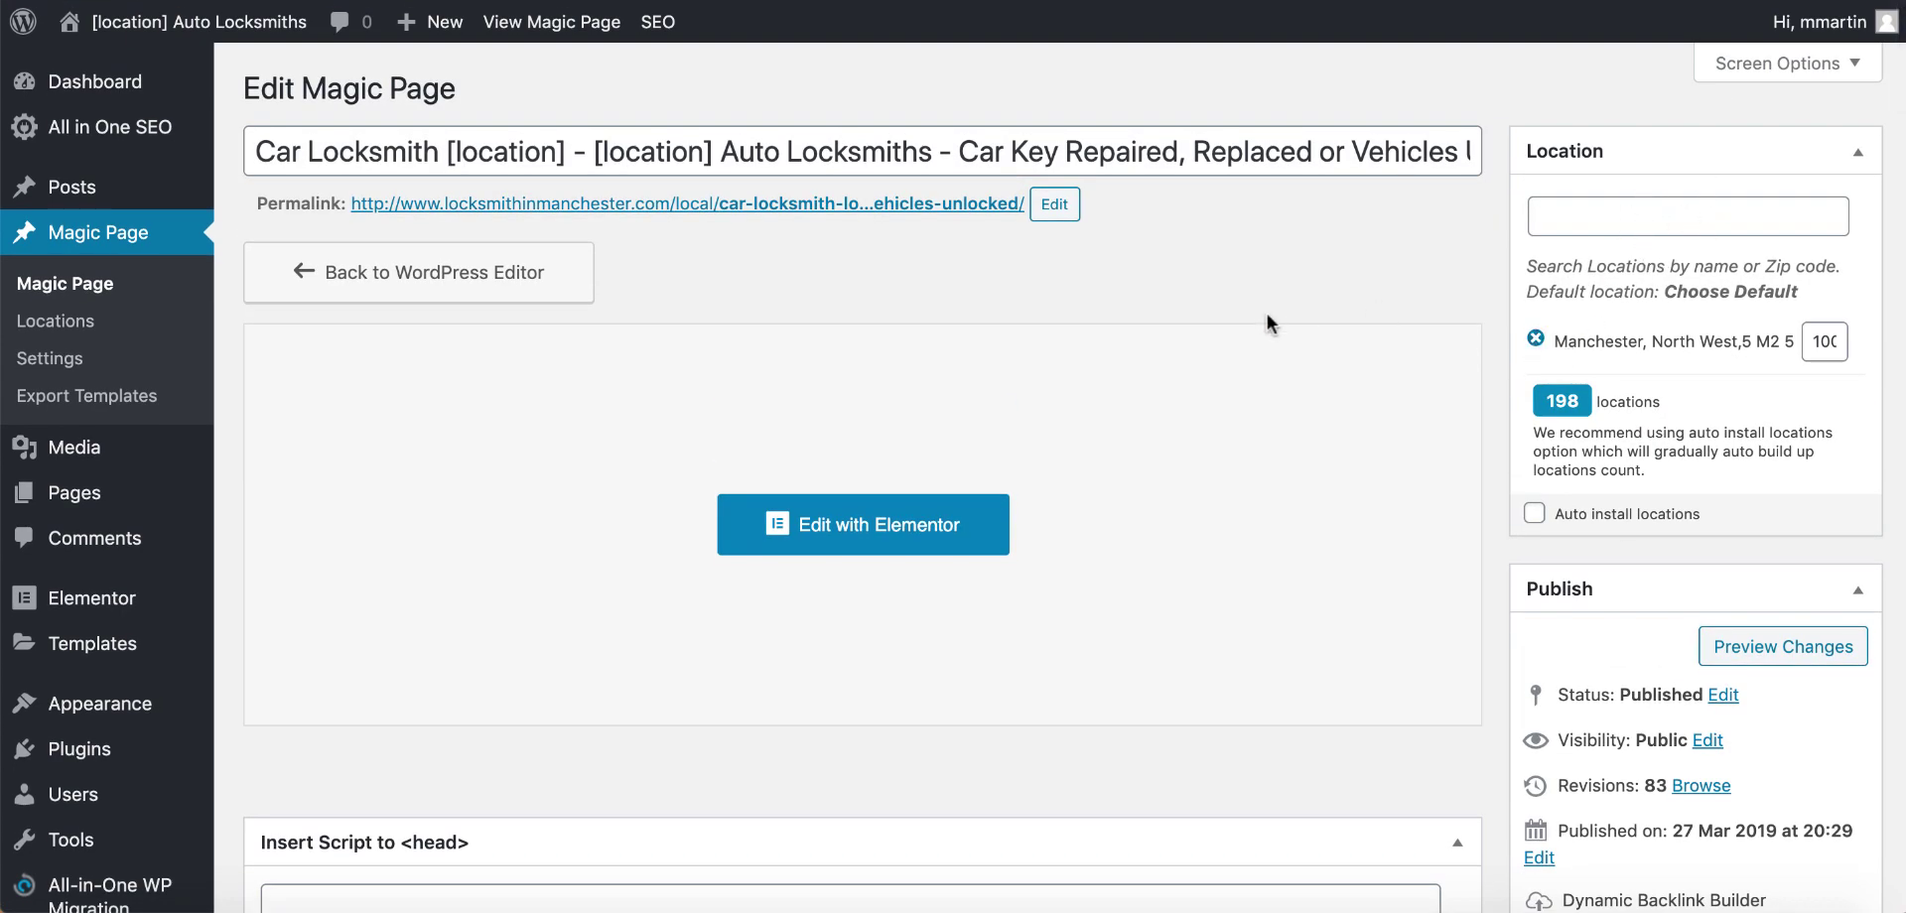
scroll(1265, 308, down, 20)
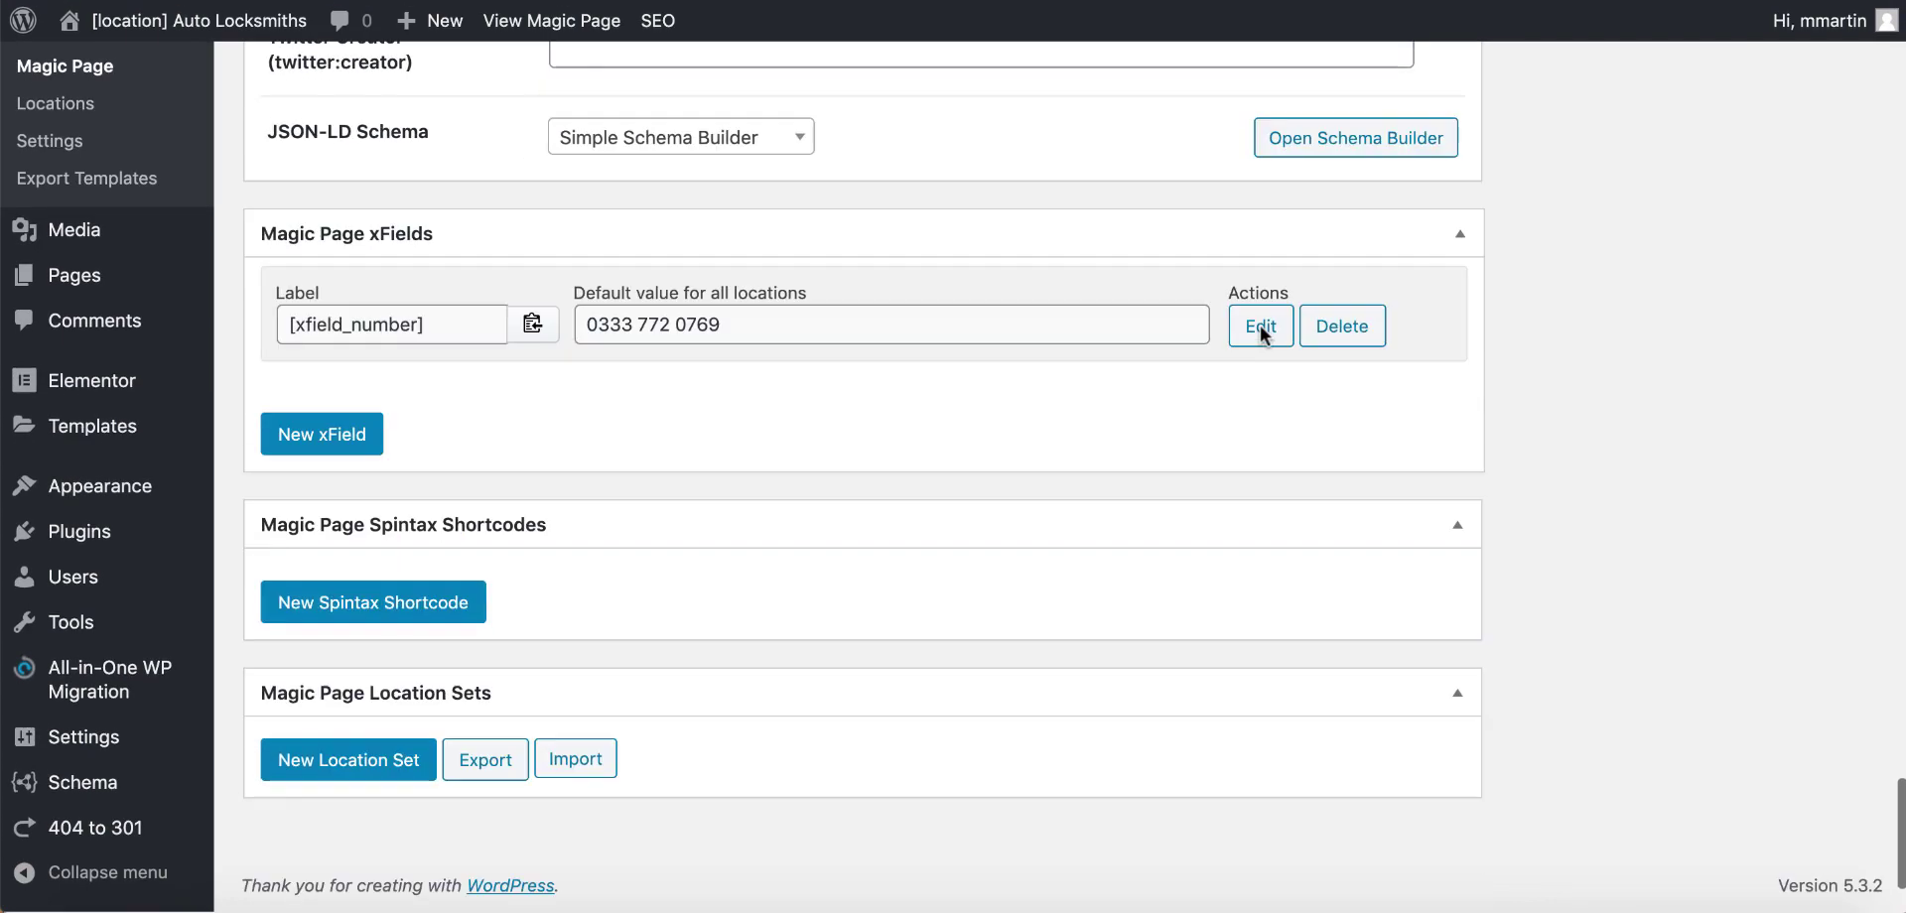
drag(587, 328, 753, 346)
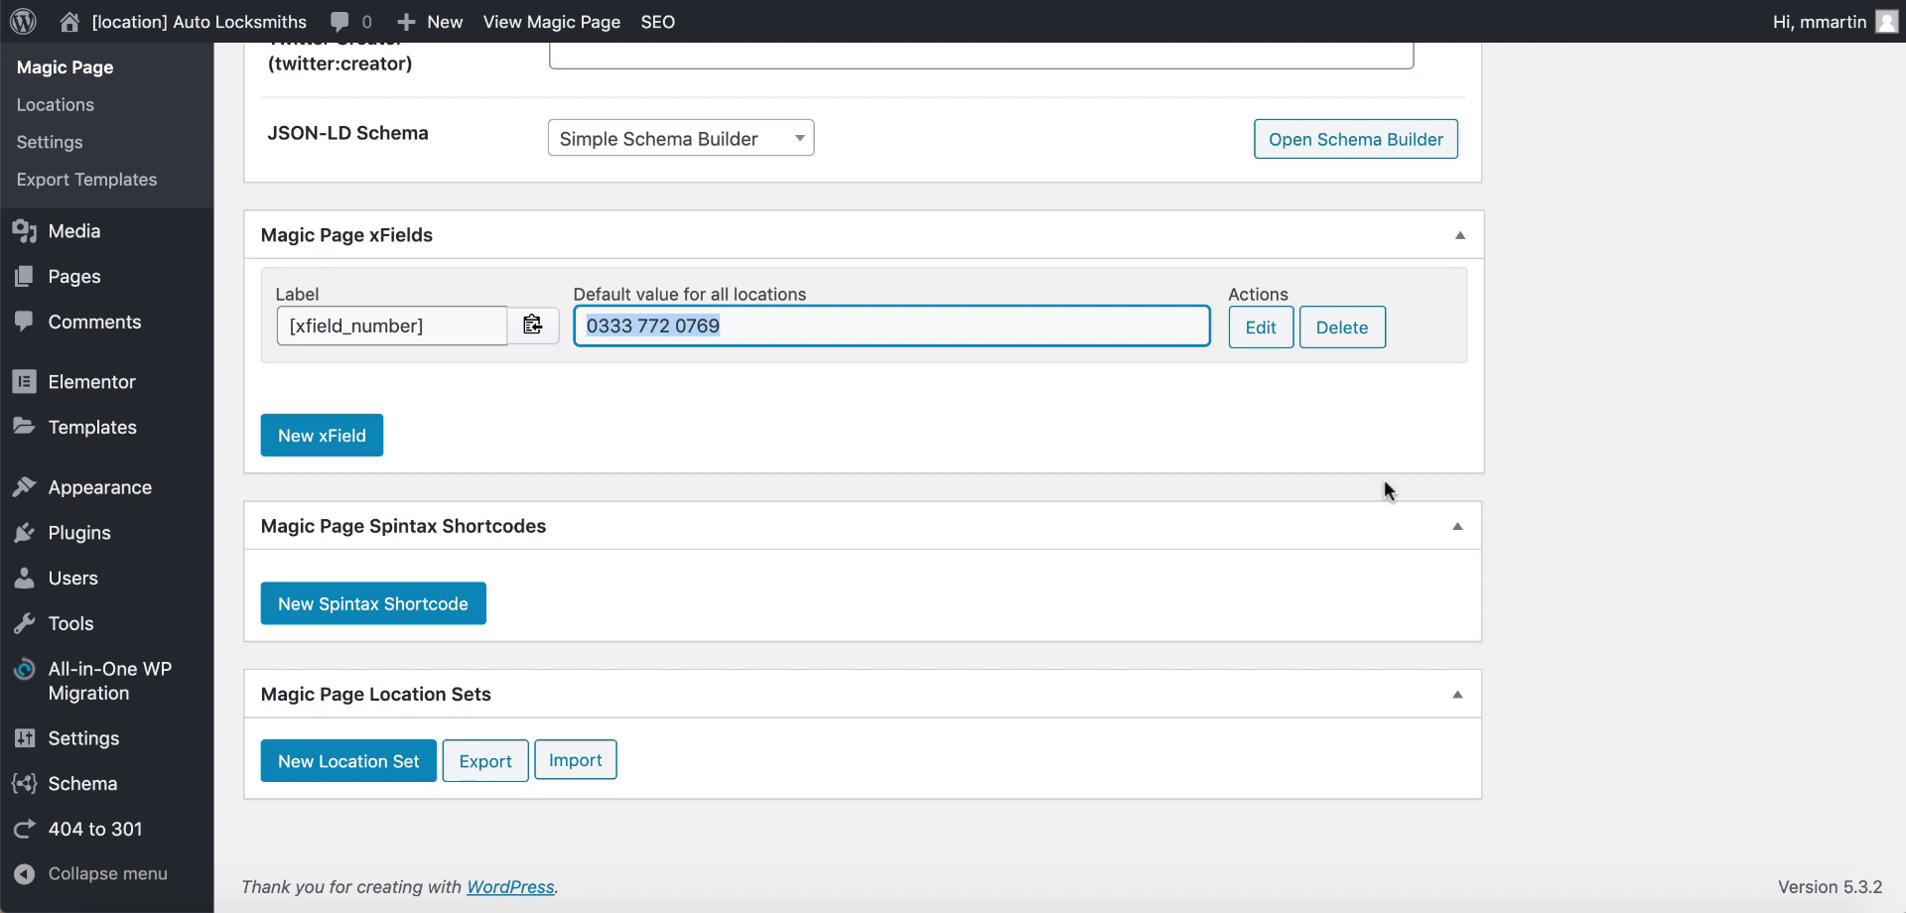
click(278, 30)
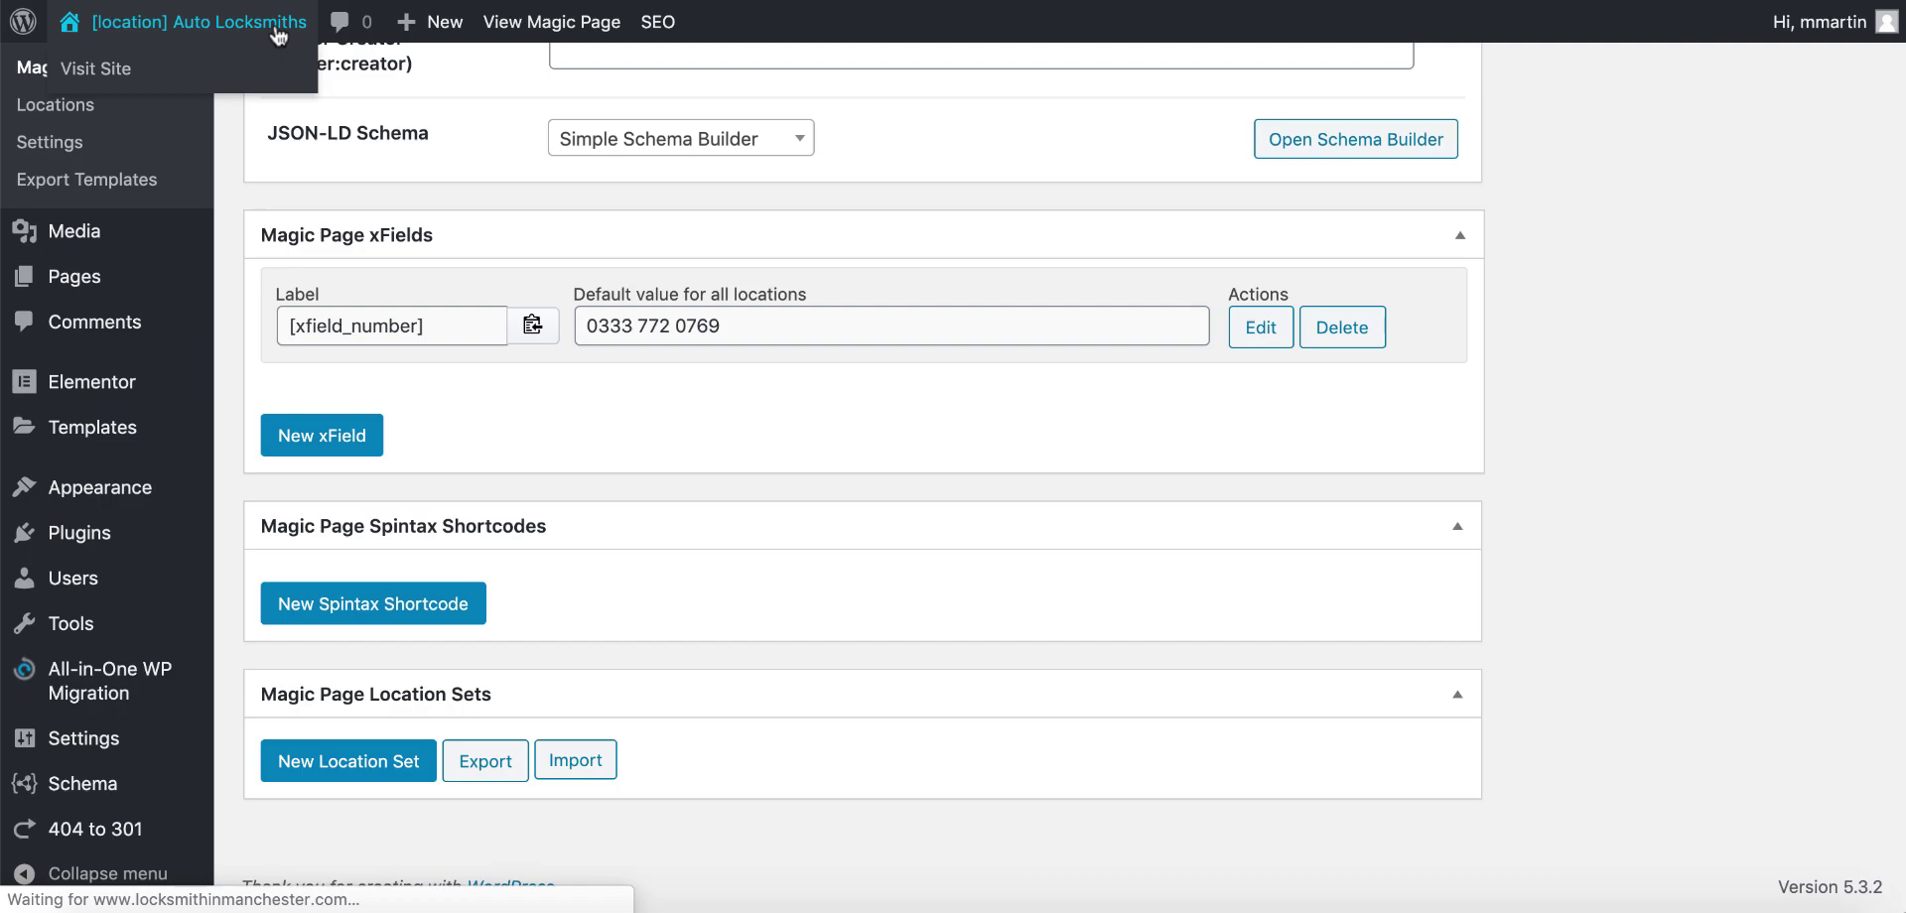